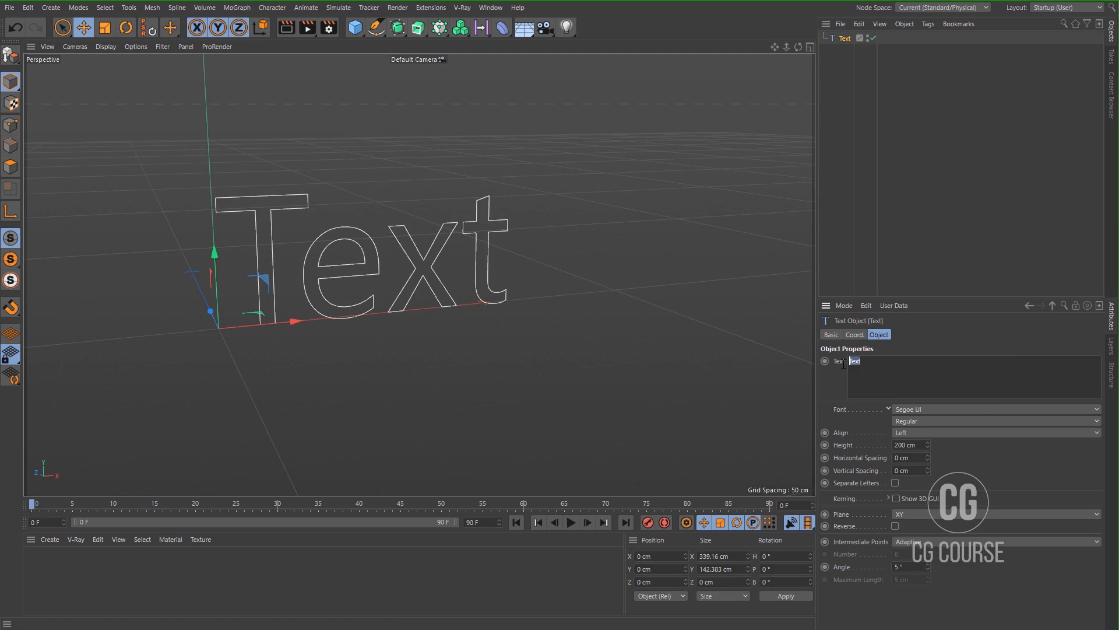
- Change the text spline's wording to LOGO and set its font to Lato Black
{"action": "type", "text": "LOGO"}
{"action": "left_click", "coordinate": [900, 408]}
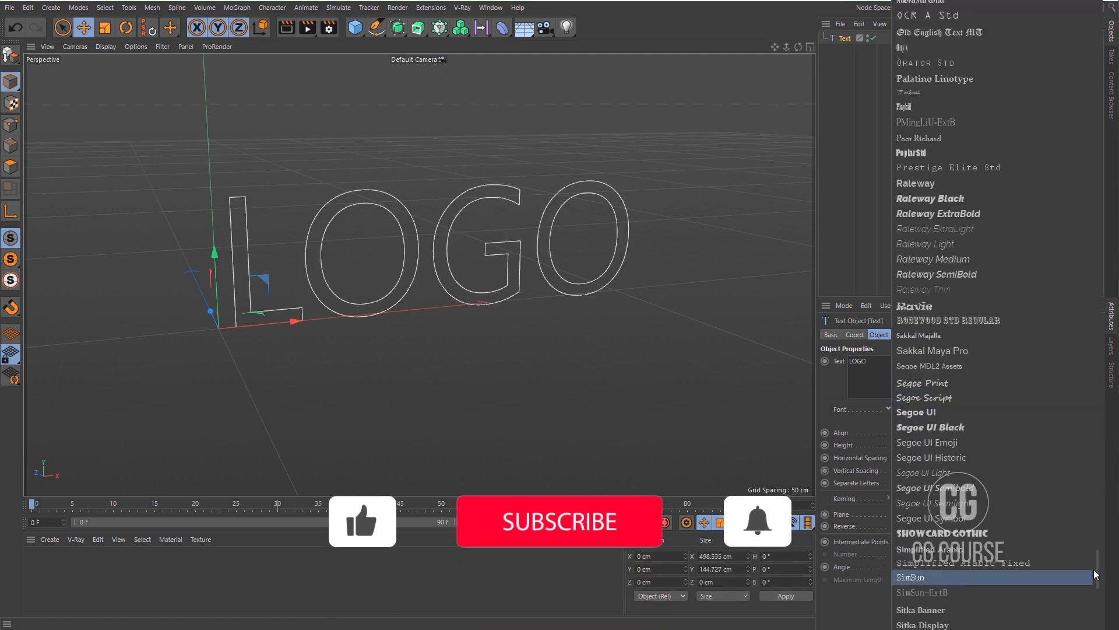
{"action": "left_click_drag", "start_coordinate": [1098, 572], "coordinate": [1108, 153]}
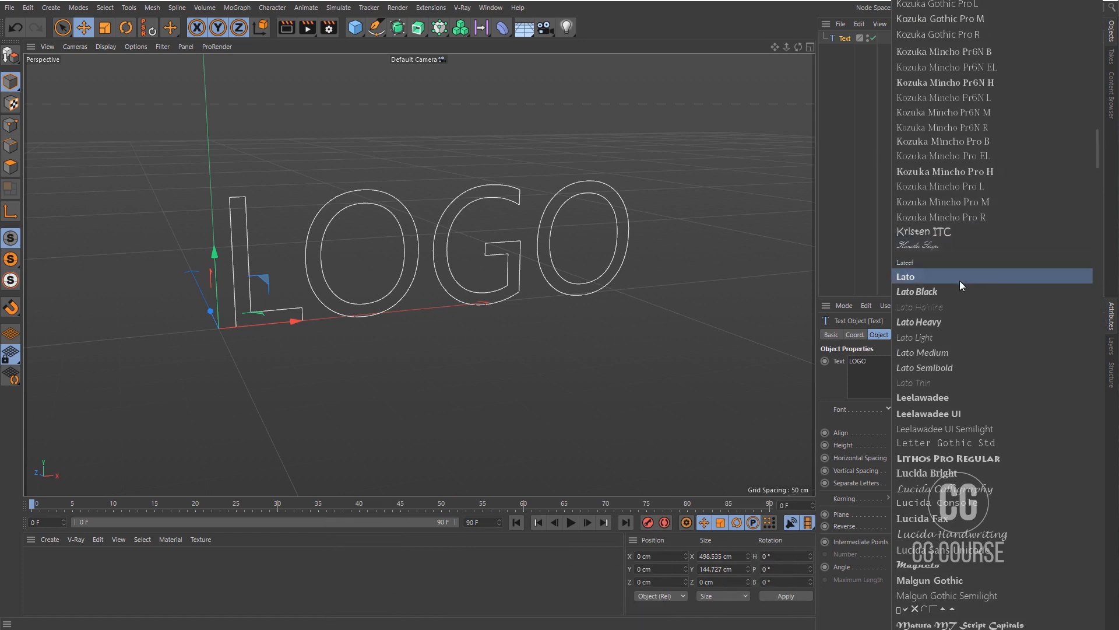
{"action": "left_click", "coordinate": [949, 293]}
{"action": "scroll", "coordinate": [326, 277], "scroll_direction": "down", "scroll_amount": 1}
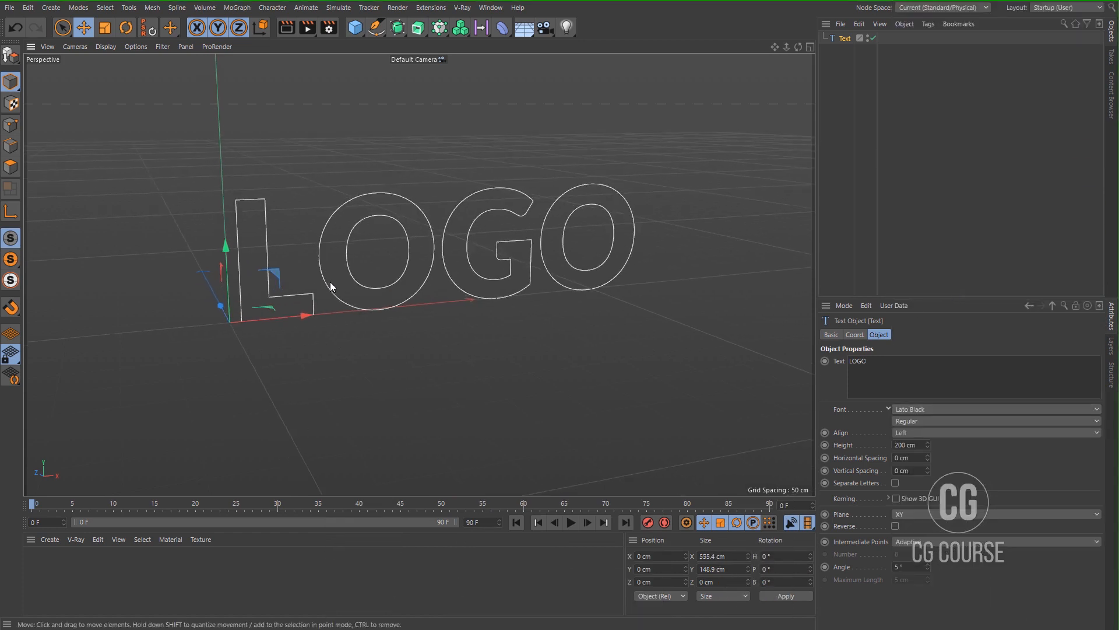
- Set the LOGO text's alignment to Middle
{"action": "middle_click_drag", "start_coordinate": [328, 280], "coordinate": [337, 280], "text": "alt"}
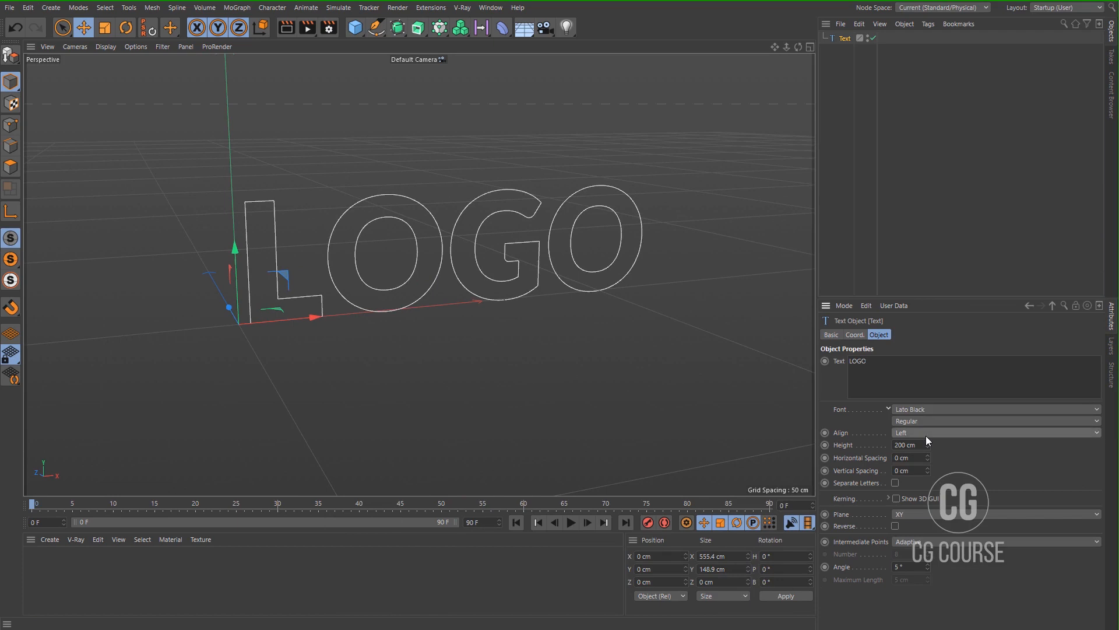
{"action": "left_click", "coordinate": [980, 433]}
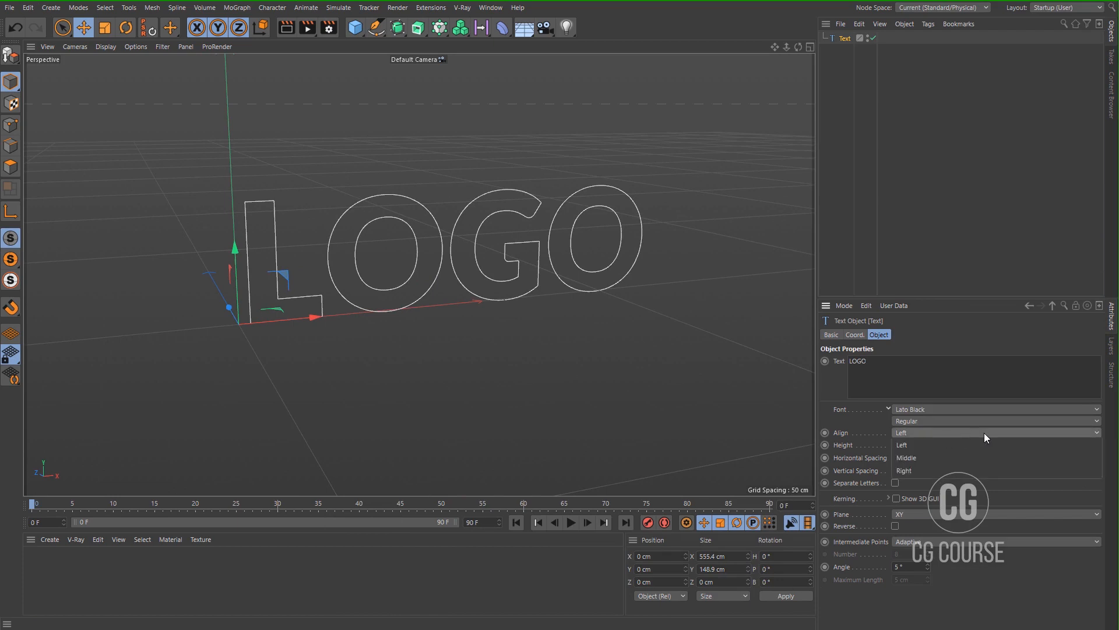
{"action": "left_click", "coordinate": [932, 450]}
{"action": "middle_click_drag", "start_coordinate": [379, 333], "coordinate": [609, 358], "text": "alt"}
{"action": "left_click_drag", "start_coordinate": [440, 341], "coordinate": [442, 309], "text": "alt"}
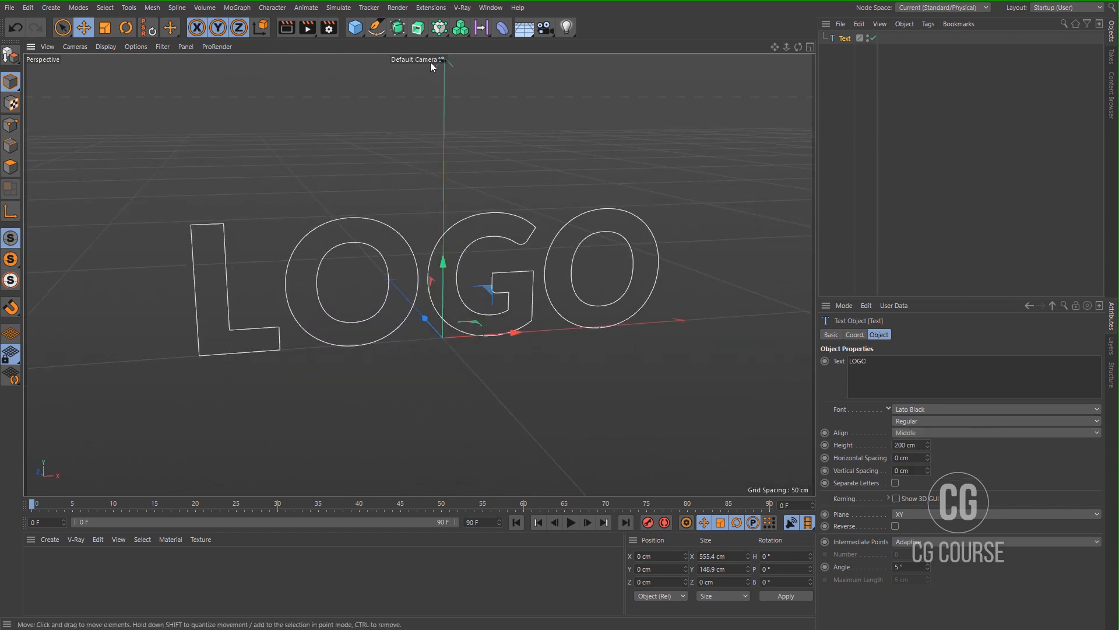
- Extrude the LOGO text with an offset of 50 cm
{"action": "left_click", "coordinate": [418, 28]}
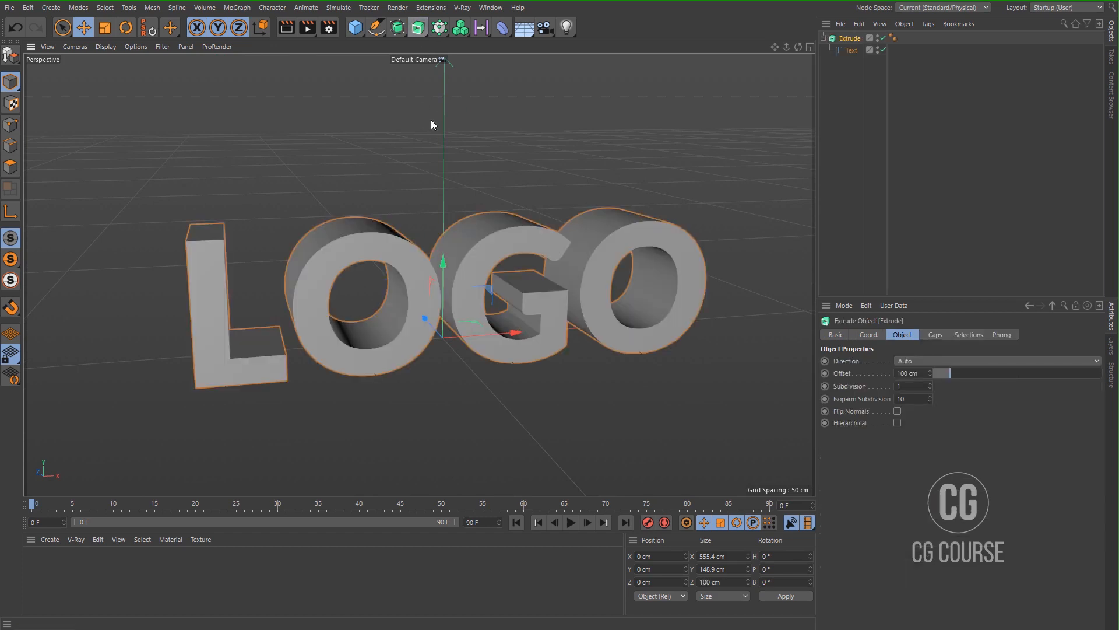
{"action": "left_click_drag", "start_coordinate": [918, 374], "coordinate": [880, 373]}
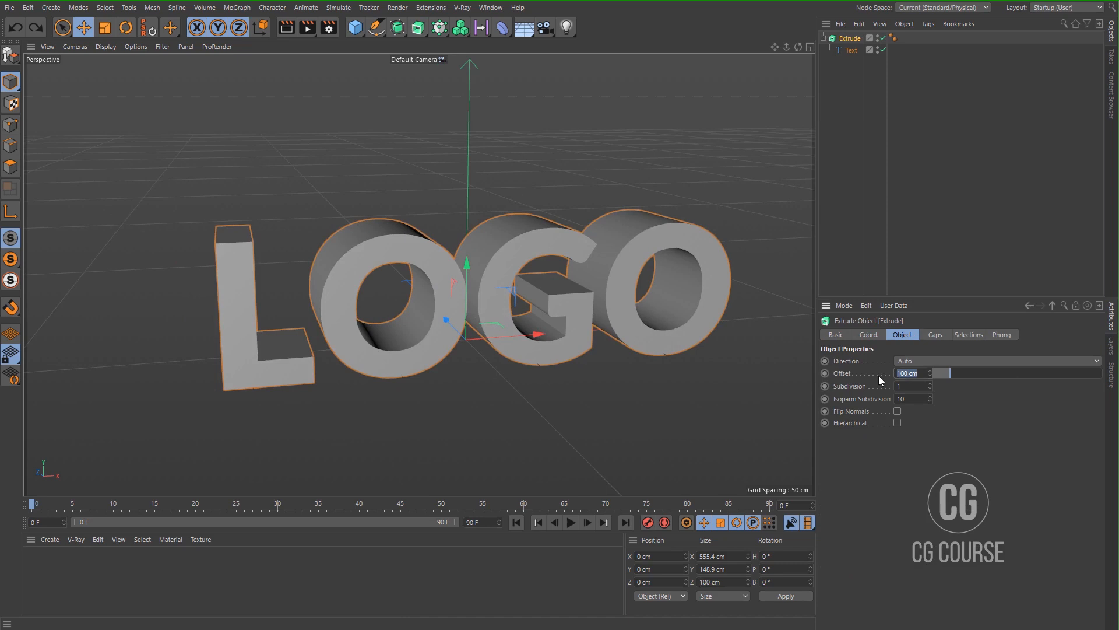
{"action": "type", "text": "50"}
{"action": "key", "text": "Return"}
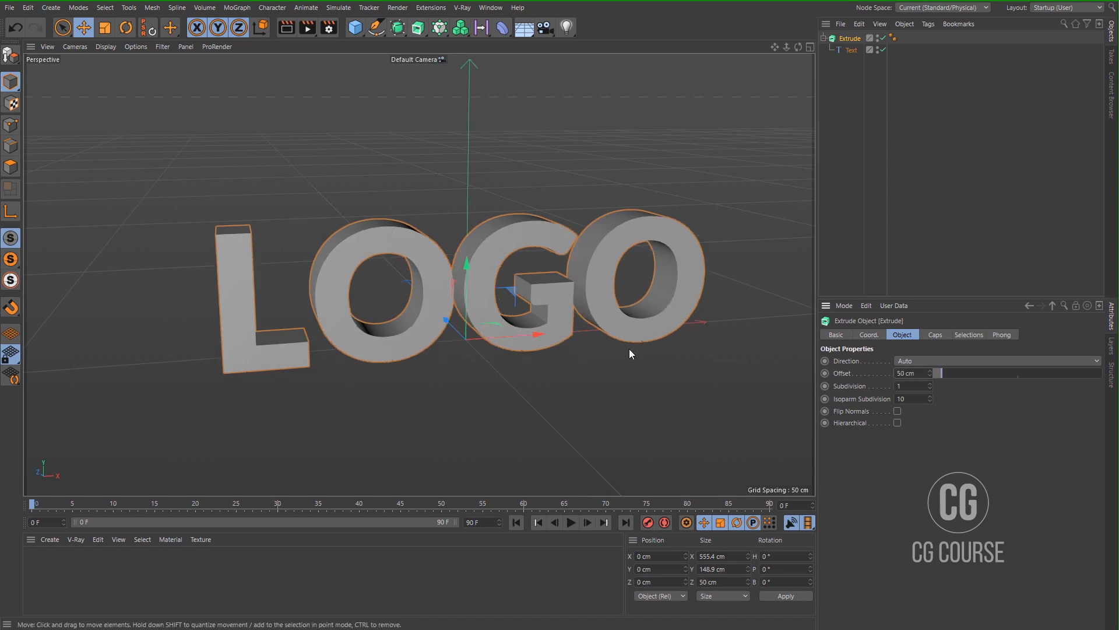
- Give the caps of the extruded LOGO text a round bevel of 0.1 cm
{"action": "left_click_drag", "start_coordinate": [453, 311], "coordinate": [481, 264], "text": "alt"}
{"action": "scroll", "coordinate": [481, 264], "scroll_direction": "up", "scroll_amount": 5}
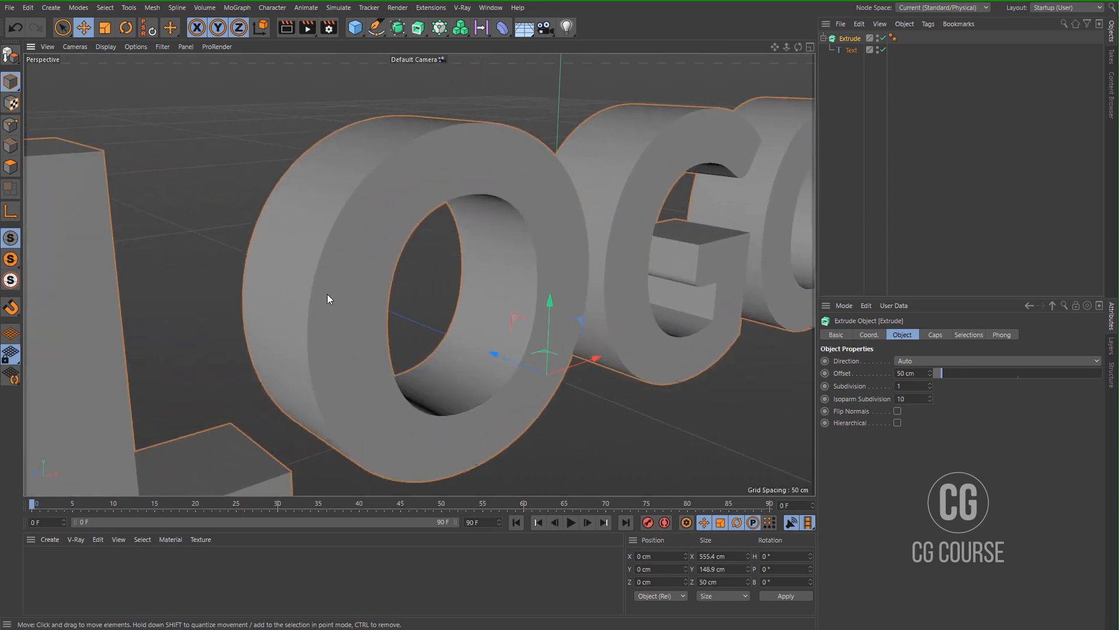
{"action": "left_click_drag", "start_coordinate": [327, 293], "coordinate": [650, 332], "text": "alt"}
{"action": "left_click", "coordinate": [935, 334]}
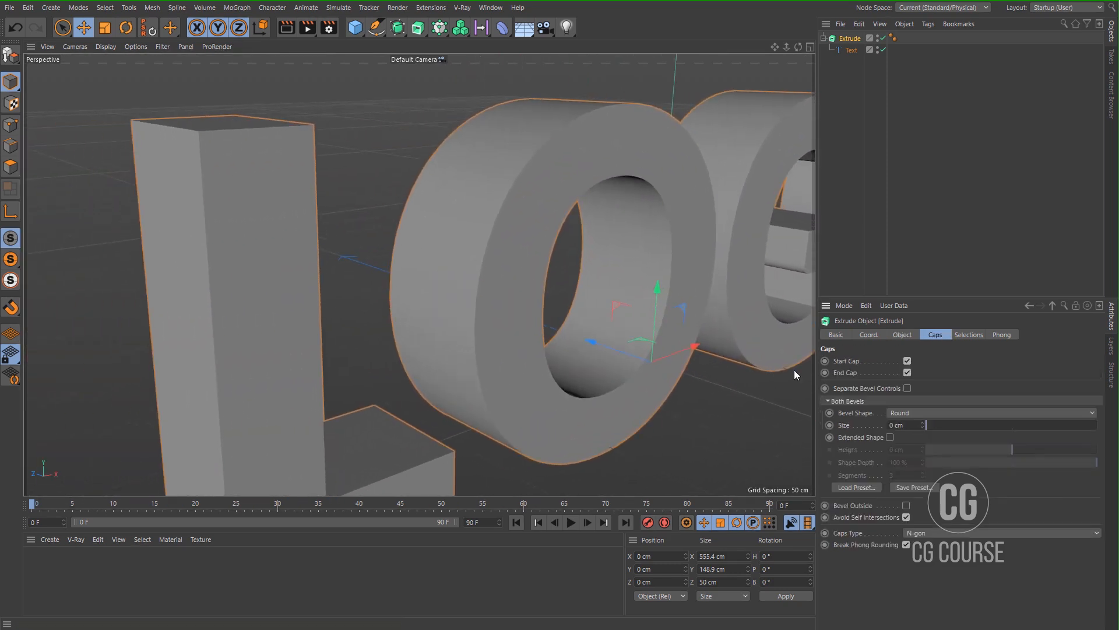
{"action": "scroll", "coordinate": [436, 344], "scroll_direction": "down", "scroll_amount": 3}
{"action": "left_click_drag", "start_coordinate": [433, 348], "coordinate": [527, 327], "text": "alt"}
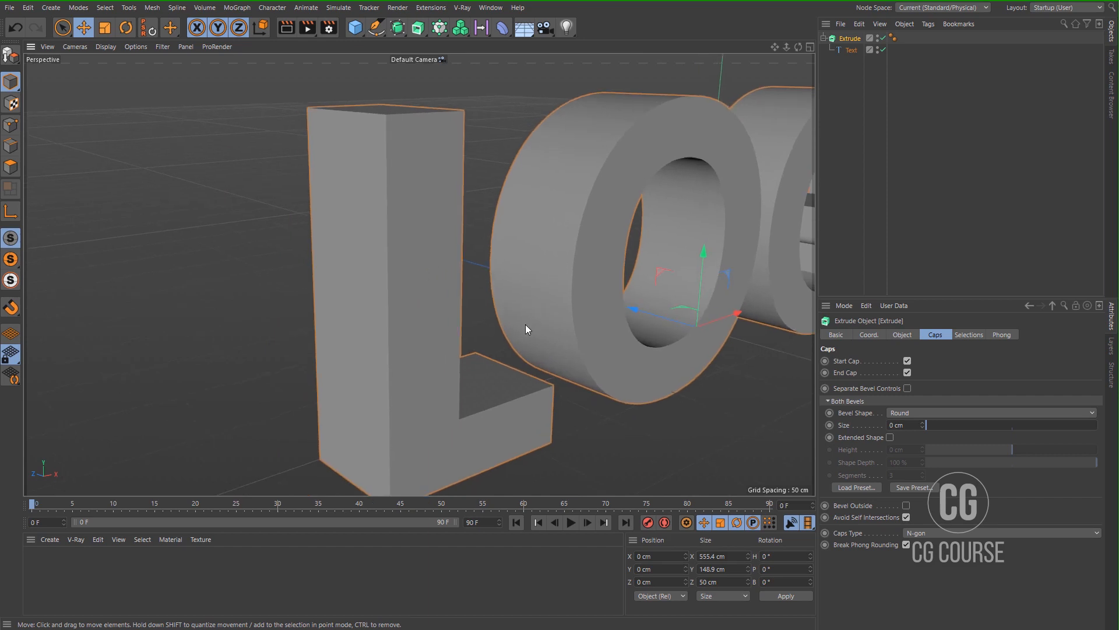
{"action": "left_click", "coordinate": [922, 423]}
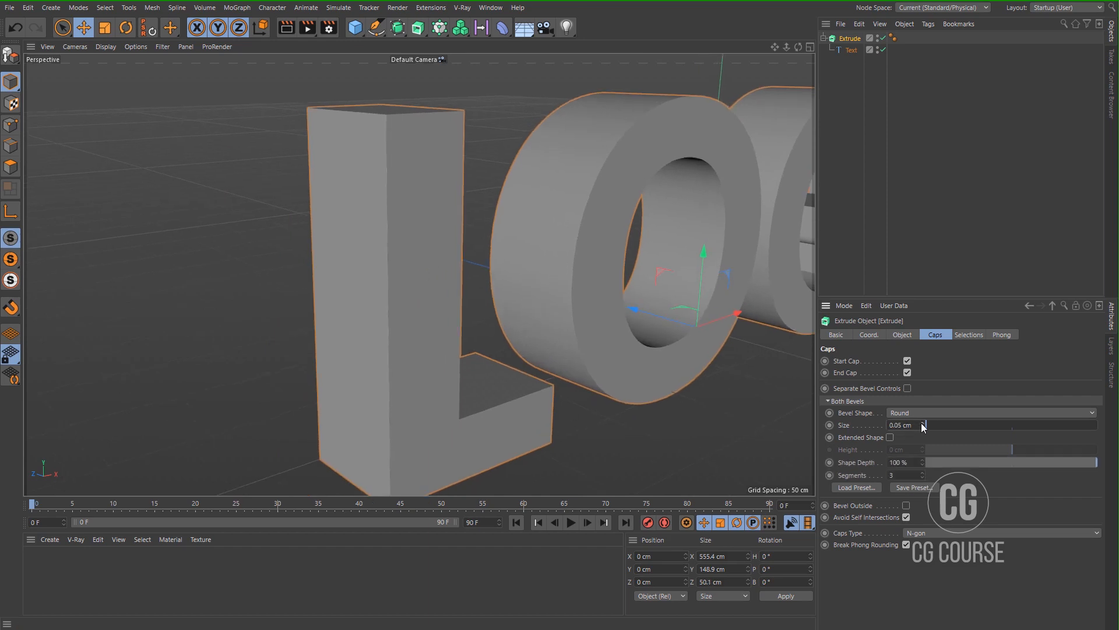
{"action": "left_click", "coordinate": [921, 422]}
{"action": "type", "text": "1"}
{"action": "left_click_drag", "start_coordinate": [597, 271], "coordinate": [609, 321], "text": "alt"}
- Set the LOGO text's extrusion offset to 35 cm
{"action": "left_click", "coordinate": [902, 335]}
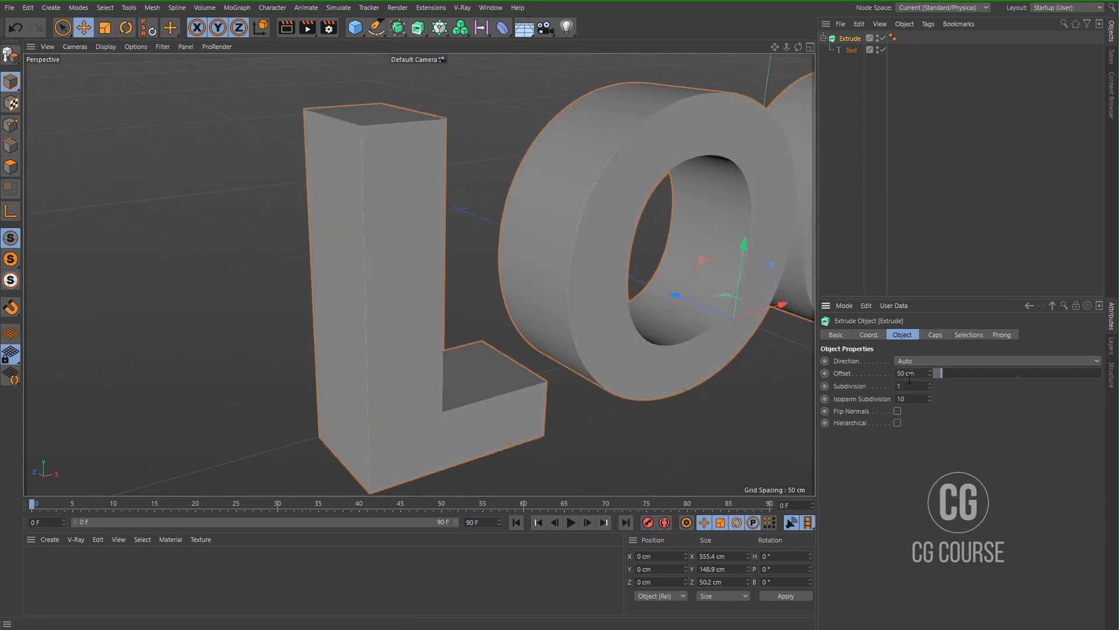
{"action": "left_click", "coordinate": [920, 375]}
{"action": "type", "text": "35"}
{"action": "key", "text": "Return"}
- Add a rectangle spline and move it up to about Y 55 cm so it sits centred around the text
{"action": "scroll", "coordinate": [553, 283], "scroll_direction": "down", "scroll_amount": 5}
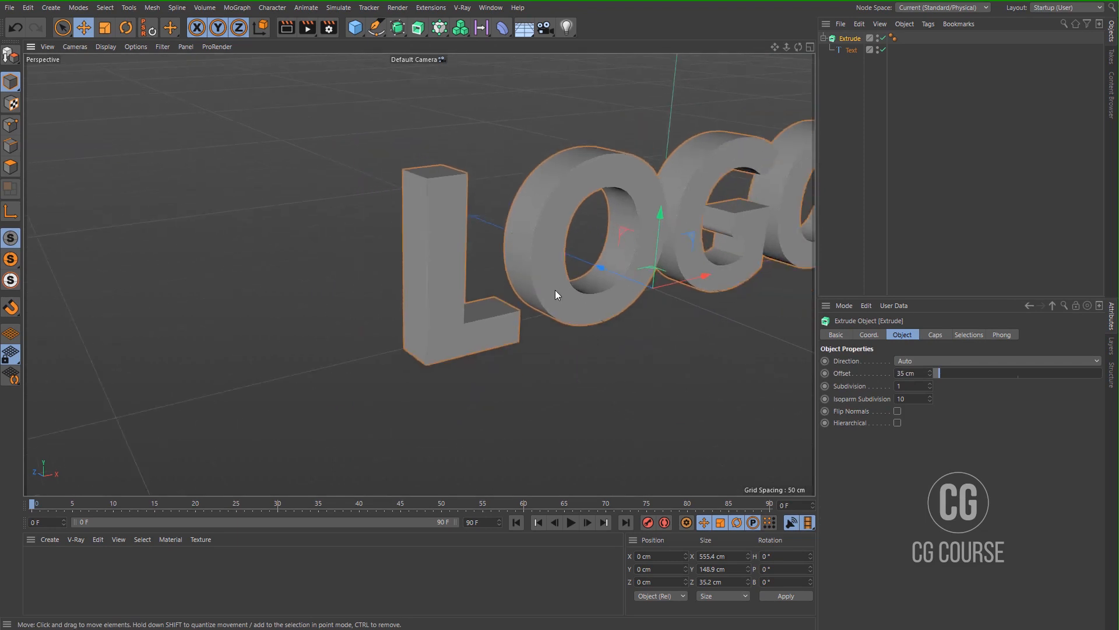
{"action": "middle_click_drag", "start_coordinate": [555, 289], "coordinate": [373, 298], "text": "alt"}
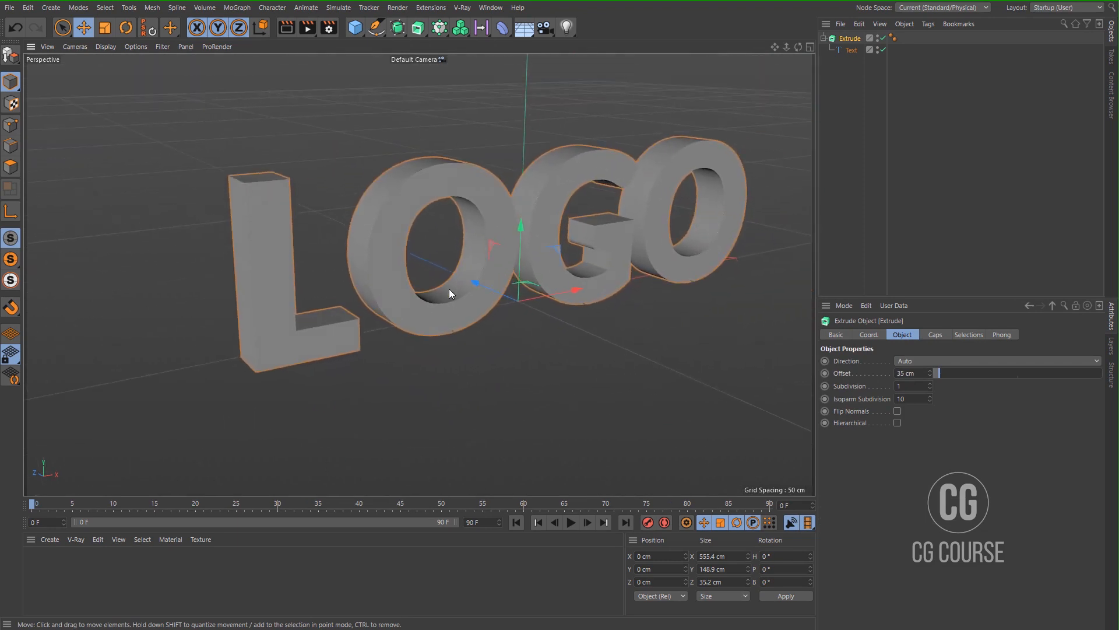
{"action": "left_click_drag", "start_coordinate": [449, 289], "coordinate": [445, 251], "text": "alt"}
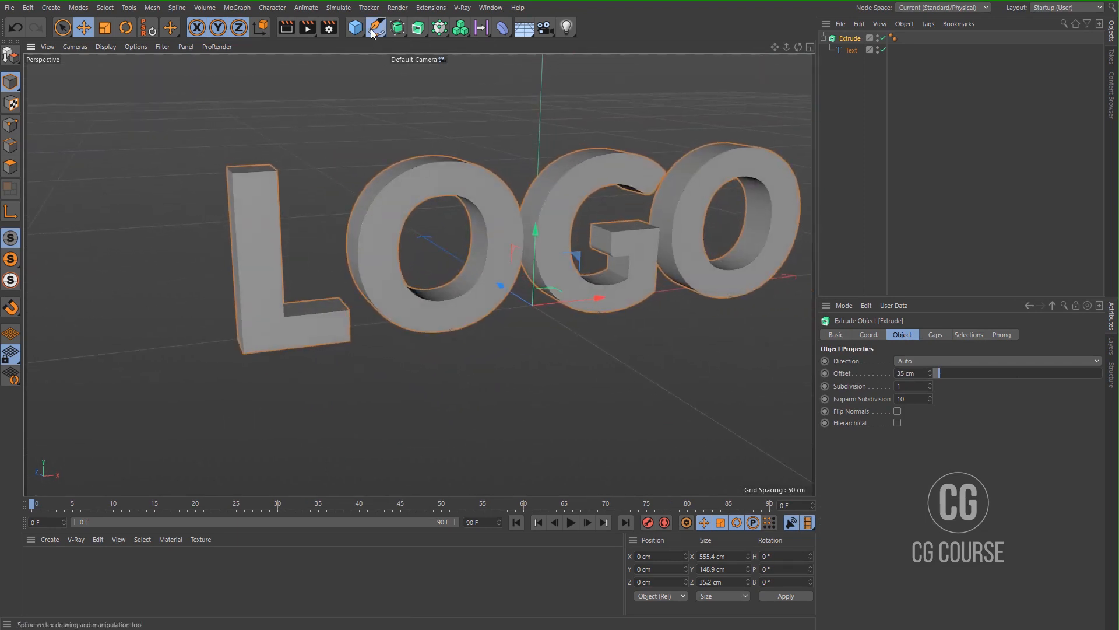
{"action": "left_click_drag", "start_coordinate": [373, 33], "coordinate": [512, 133]}
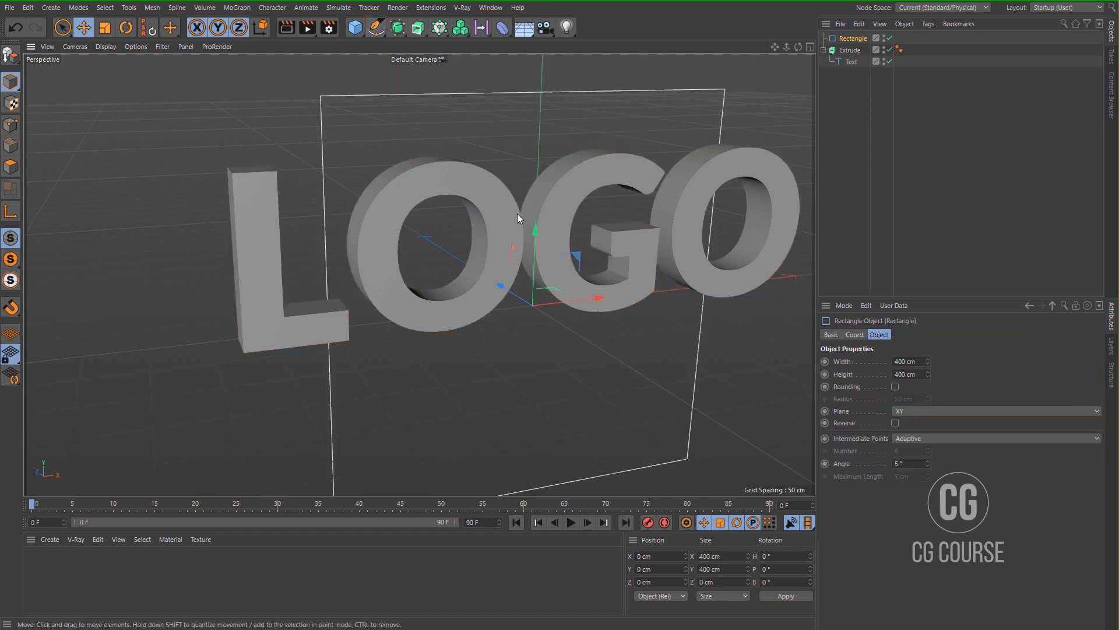
{"action": "middle_click_drag", "start_coordinate": [517, 214], "coordinate": [462, 203], "text": "alt"}
{"action": "middle_click", "coordinate": [463, 203]}
{"action": "middle_click", "coordinate": [582, 327]}
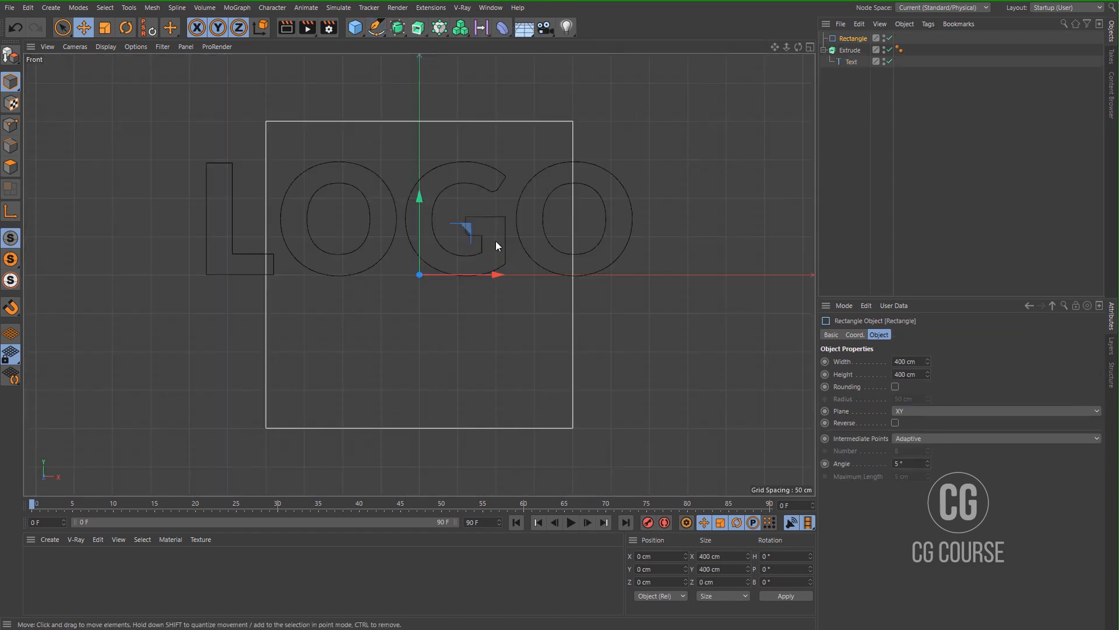
{"action": "middle_click_drag", "start_coordinate": [496, 245], "coordinate": [567, 257], "text": "alt"}
{"action": "left_click_drag", "start_coordinate": [491, 242], "coordinate": [492, 199]}
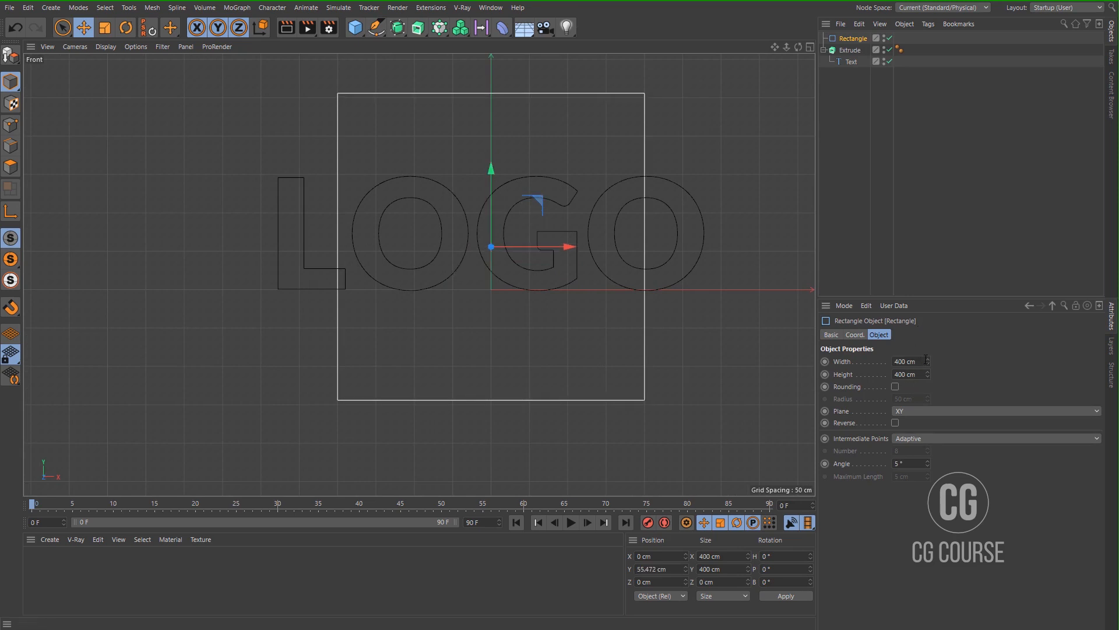
- Set the rectangle's width to 700 cm and round its corners with a radius of about 117 cm
{"action": "left_click", "coordinate": [924, 361]}
{"action": "type", "text": "700"}
{"action": "key", "text": "Return"}
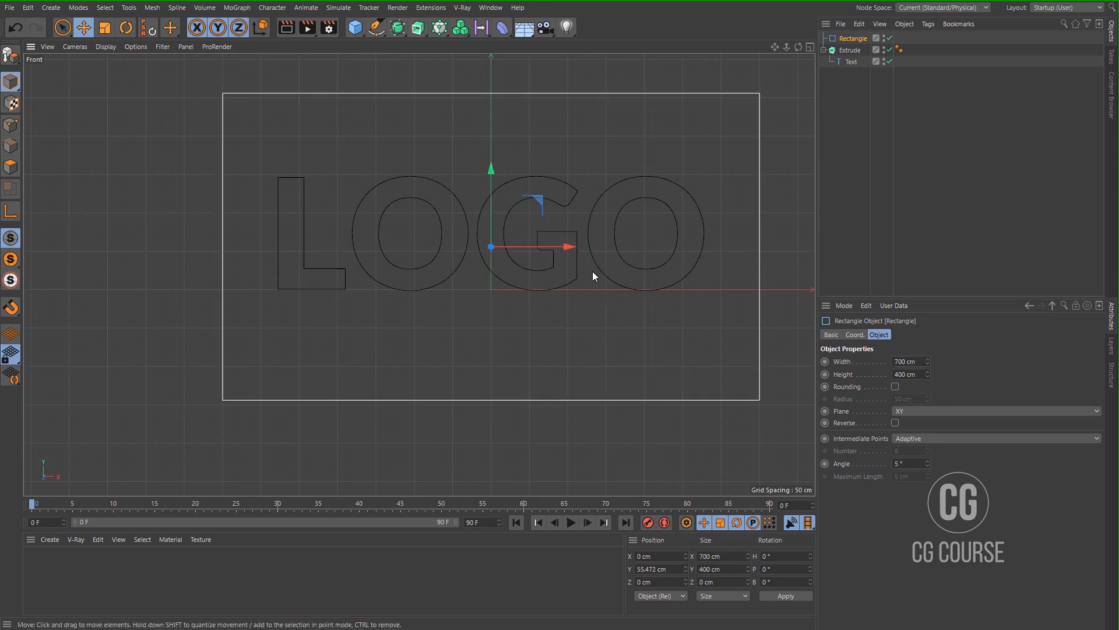
{"action": "scroll", "coordinate": [592, 271], "scroll_direction": "down", "scroll_amount": 3}
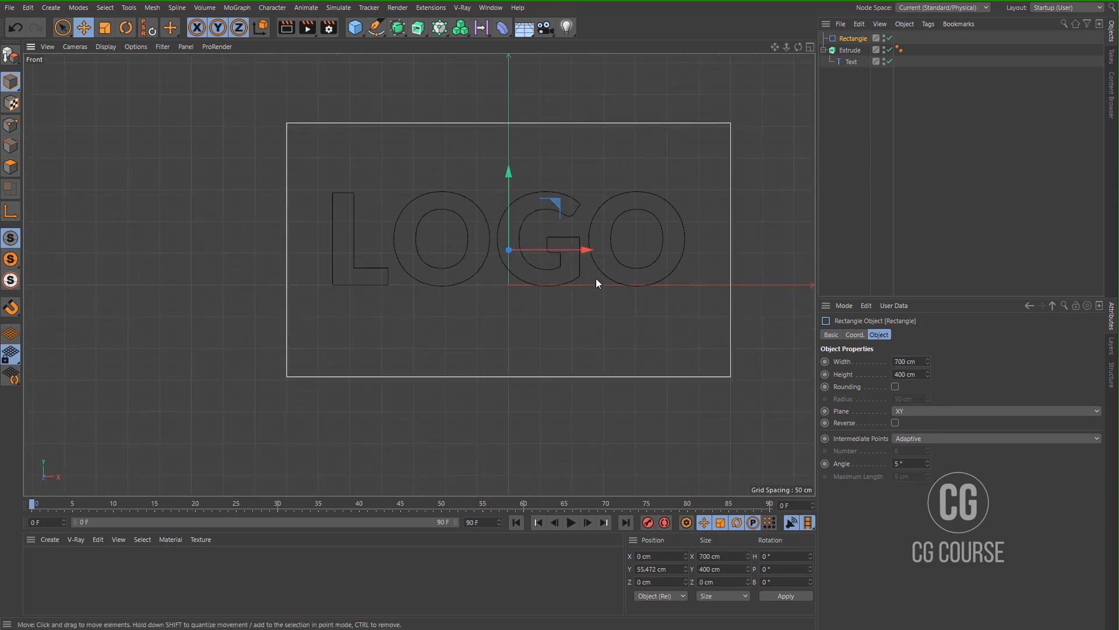
{"action": "left_click", "coordinate": [895, 387]}
{"action": "left_click_drag", "start_coordinate": [927, 397], "coordinate": [967, 394]}
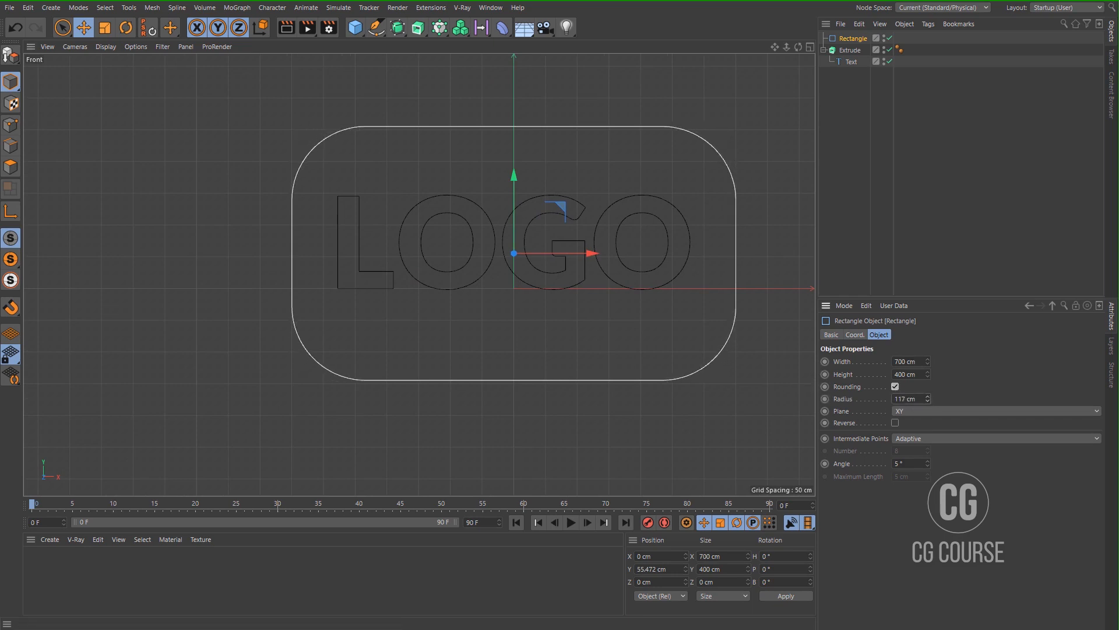
- Extrude the rounded rectangle into a backing plate with an offset of 20 cm
{"action": "middle_click", "coordinate": [483, 250]}
{"action": "middle_click", "coordinate": [327, 173]}
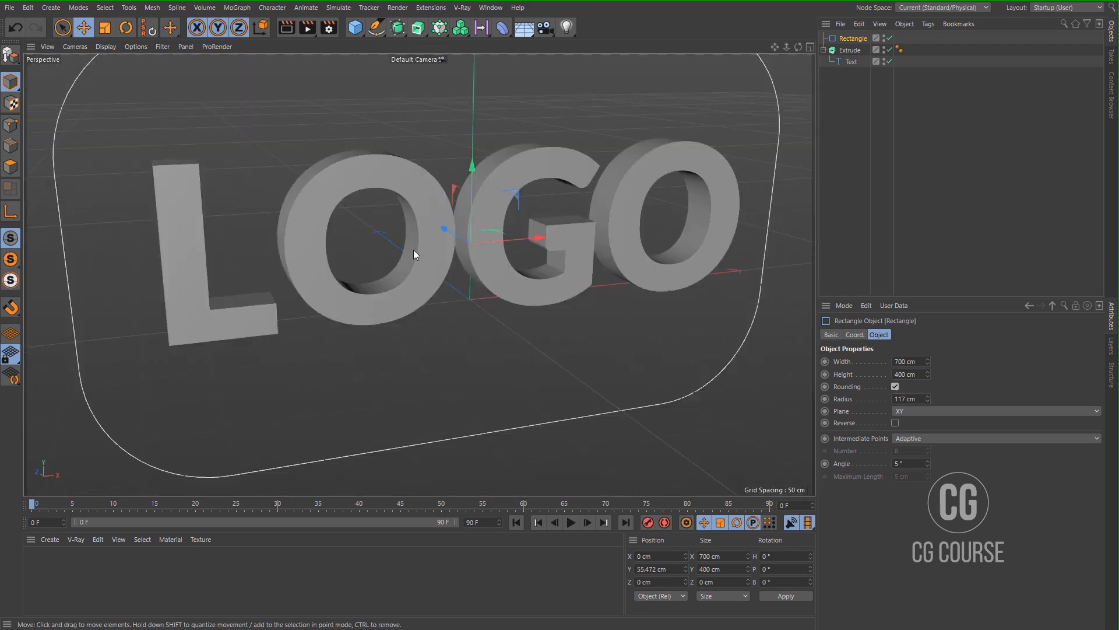
{"action": "mouse_move", "coordinate": [420, 274]}
{"action": "left_mouse_down", "text": "alt"}
{"action": "mouse_move", "coordinate": [381, 270]}
{"action": "mouse_move", "coordinate": [419, 239]}
{"action": "mouse_move", "coordinate": [457, 250]}
{"action": "mouse_move", "coordinate": [428, 233]}
{"action": "mouse_move", "coordinate": [416, 258]}
{"action": "left_mouse_up", "text": "alt"}
{"action": "left_click", "coordinate": [418, 30], "text": "alt"}
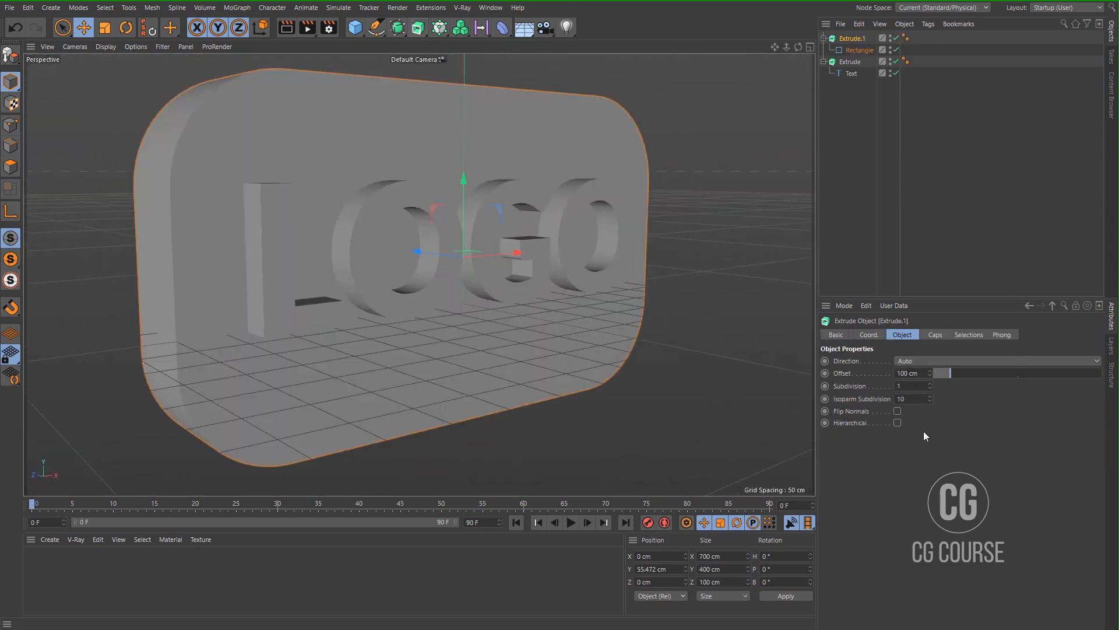
{"action": "left_click_drag", "start_coordinate": [922, 376], "coordinate": [862, 377]}
{"action": "type", "text": "20"}
{"action": "key", "text": "Return"}
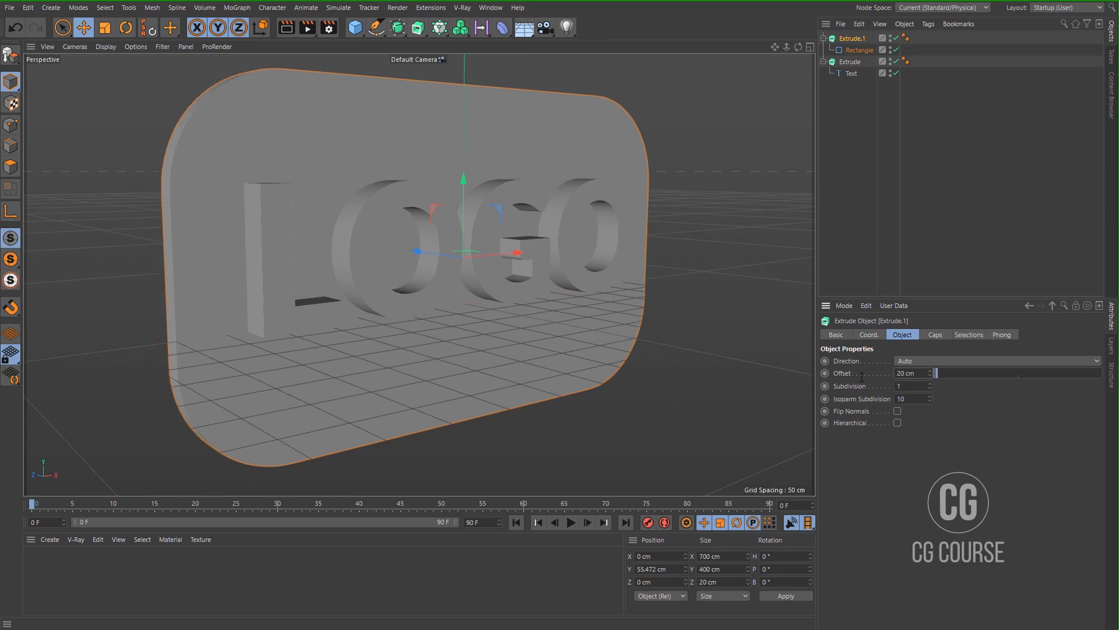
- Set the backing plate's cap bevel size to 0.1 cm
{"action": "left_click", "coordinate": [927, 335]}
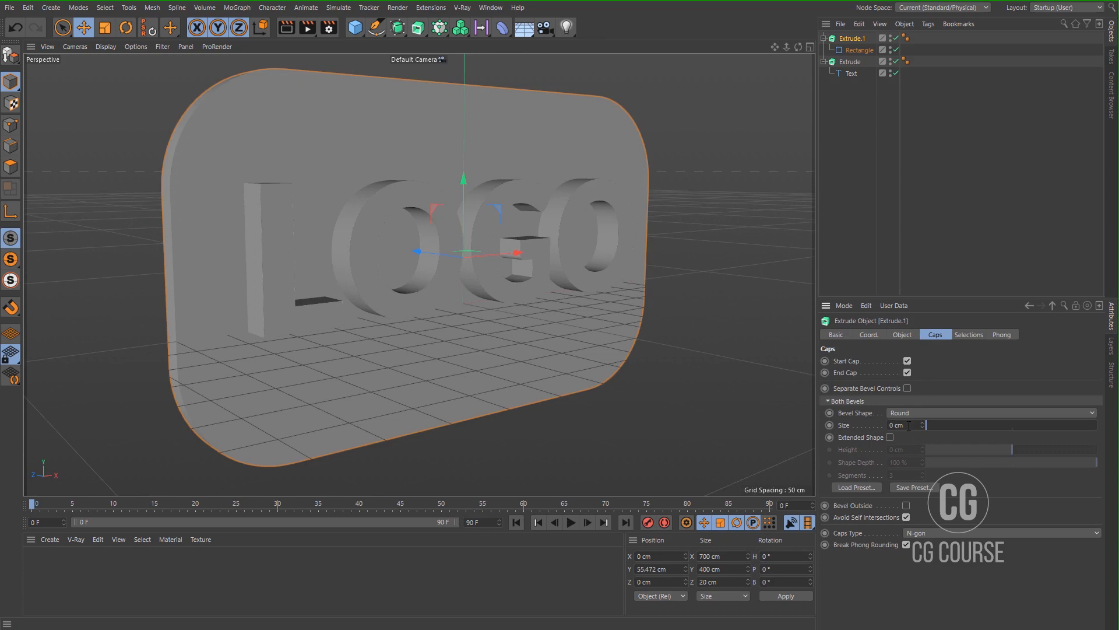
{"action": "left_click_drag", "start_coordinate": [909, 426], "coordinate": [876, 427]}
{"action": "key", "text": "BackSpace"}
{"action": "type", "text": ".1"}
{"action": "key", "text": "Return"}
- Move the backing plate slightly back from the letters to about Z 0.47 cm and deselect it in the perspective view
{"action": "middle_click", "coordinate": [418, 313]}
{"action": "middle_click", "coordinate": [527, 196]}
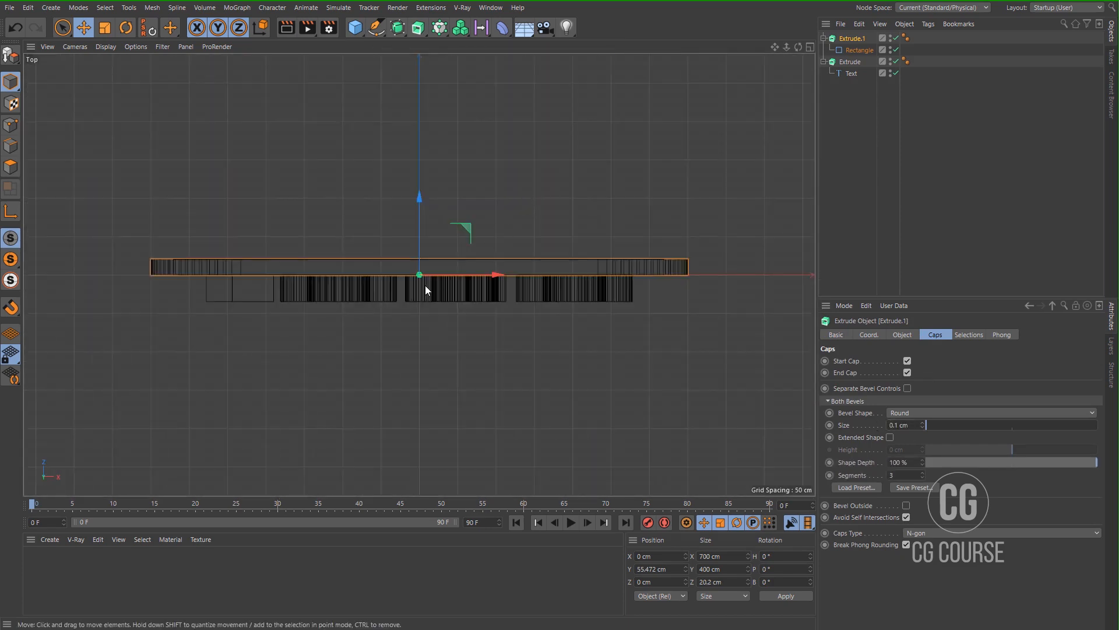
{"action": "right_click_drag", "start_coordinate": [417, 280], "coordinate": [528, 212], "text": "alt"}
{"action": "left_click", "coordinate": [435, 177]}
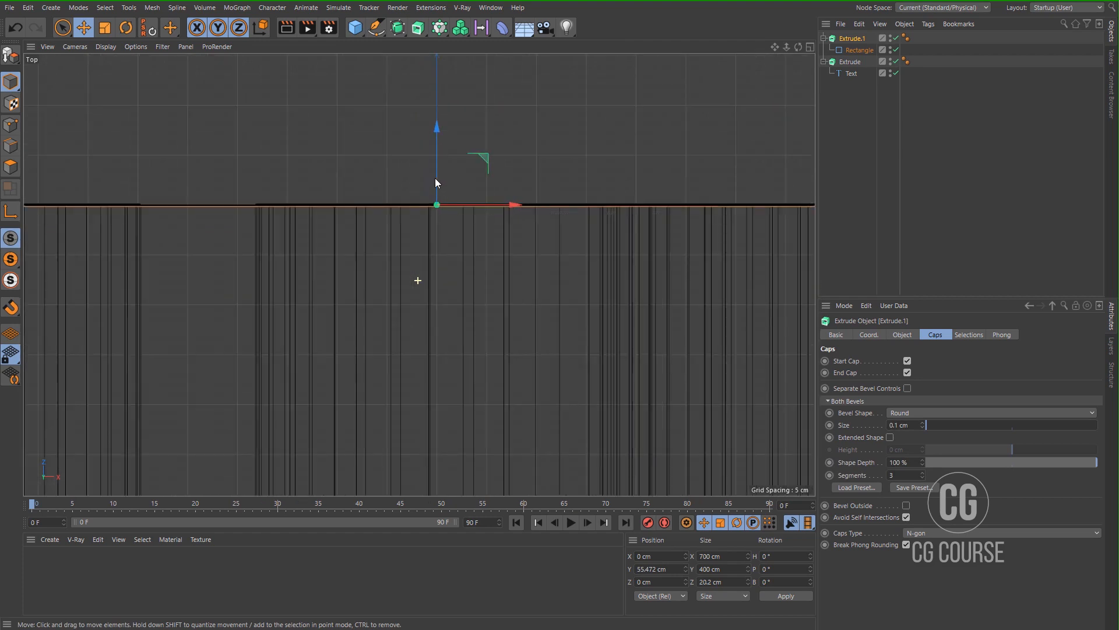
{"action": "middle_click_drag", "start_coordinate": [439, 166], "coordinate": [505, 212], "text": "alt"}
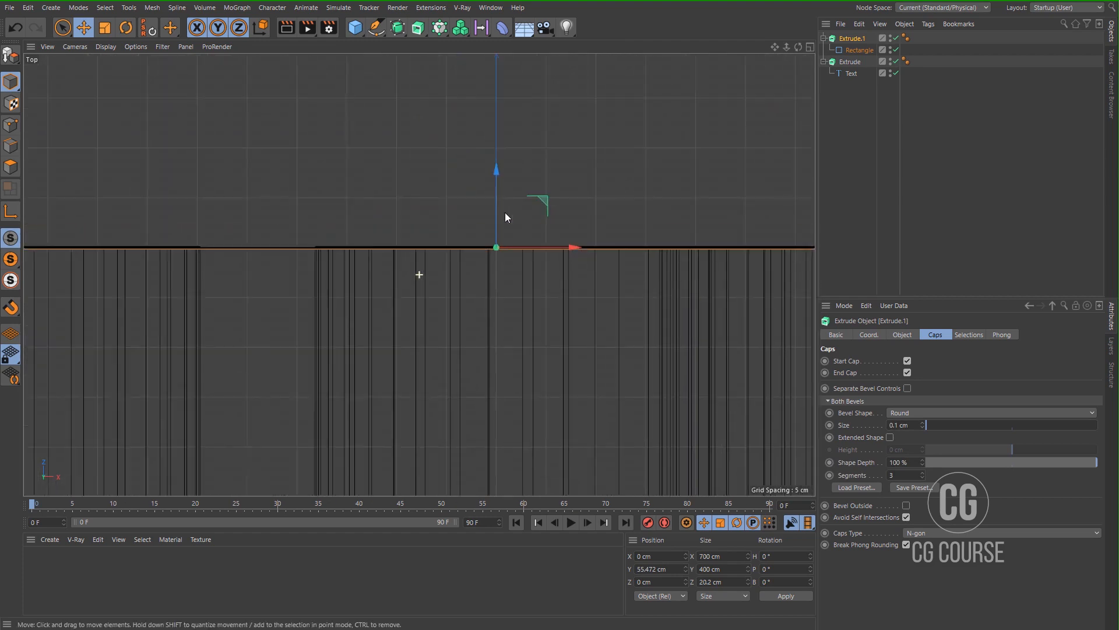
{"action": "mouse_move", "coordinate": [498, 195]}
{"action": "left_mouse_down"}
{"action": "mouse_move", "coordinate": [499, 164]}
{"action": "mouse_move", "coordinate": [494, 192]}
{"action": "left_mouse_up"}
{"action": "middle_click", "coordinate": [425, 268]}
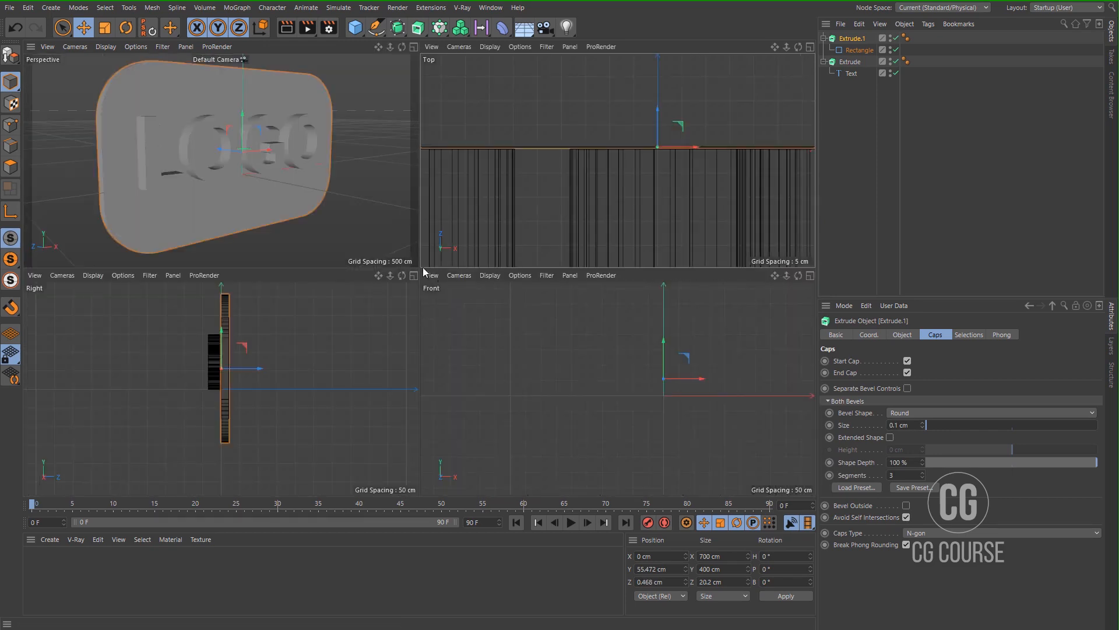
{"action": "key", "text": "F1"}
{"action": "left_click", "coordinate": [853, 215]}
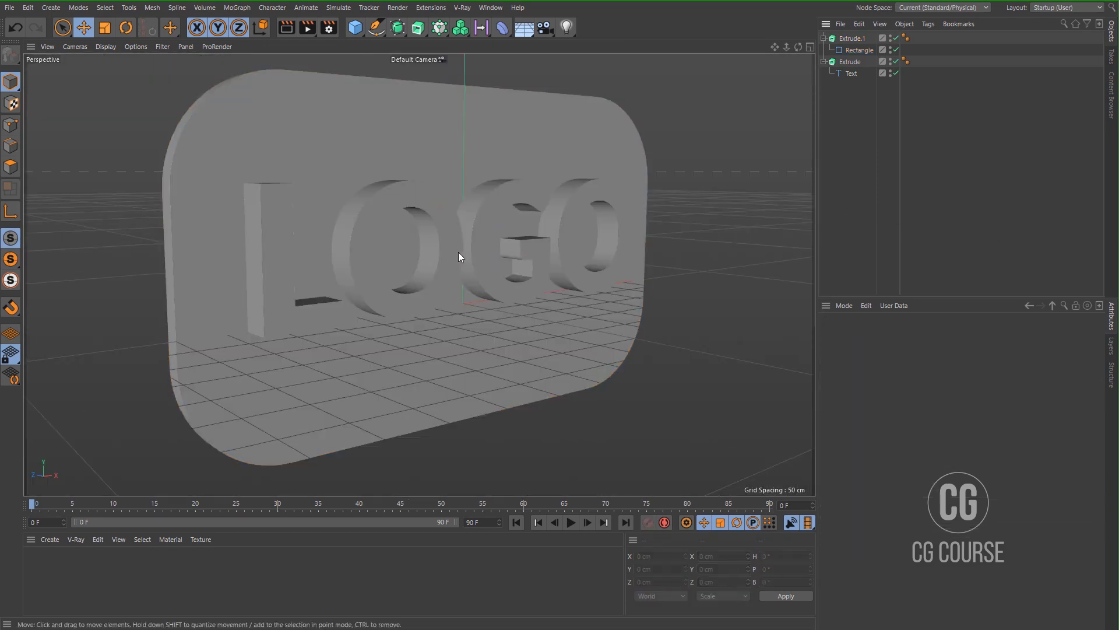
- Create a new default material and apply it to the extruded LOGO text
{"action": "mouse_move", "coordinate": [459, 251]}
{"action": "left_mouse_down", "text": "alt"}
{"action": "mouse_move", "coordinate": [458, 261]}
{"action": "mouse_move", "coordinate": [303, 258]}
{"action": "mouse_move", "coordinate": [460, 277]}
{"action": "mouse_move", "coordinate": [450, 268]}
{"action": "mouse_move", "coordinate": [460, 264]}
{"action": "left_mouse_up", "text": "alt"}
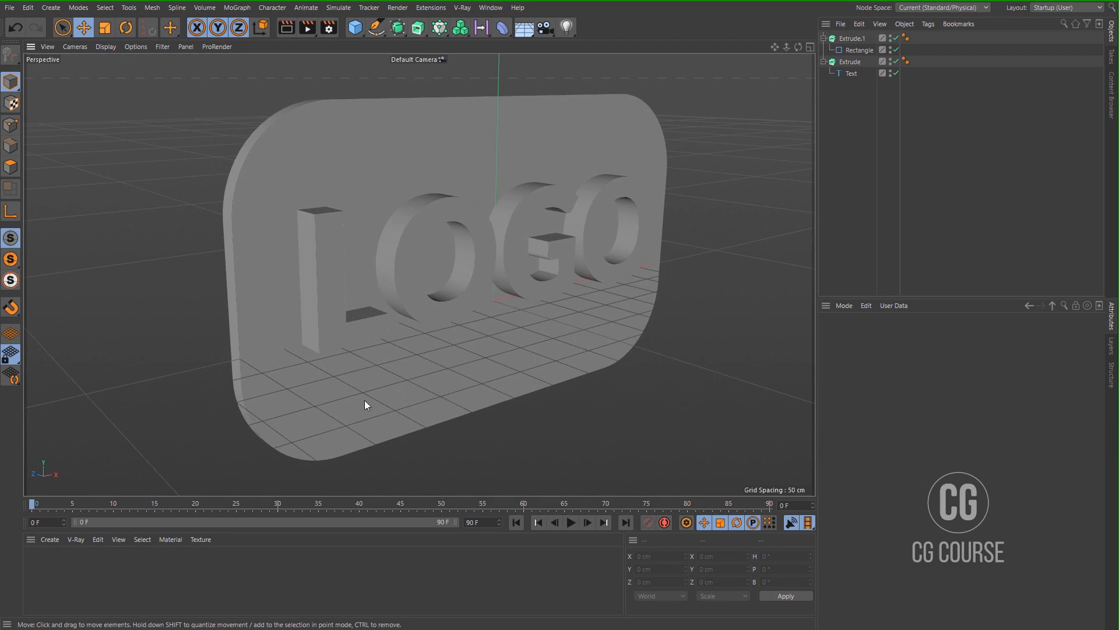
{"action": "double_click", "coordinate": [226, 572]}
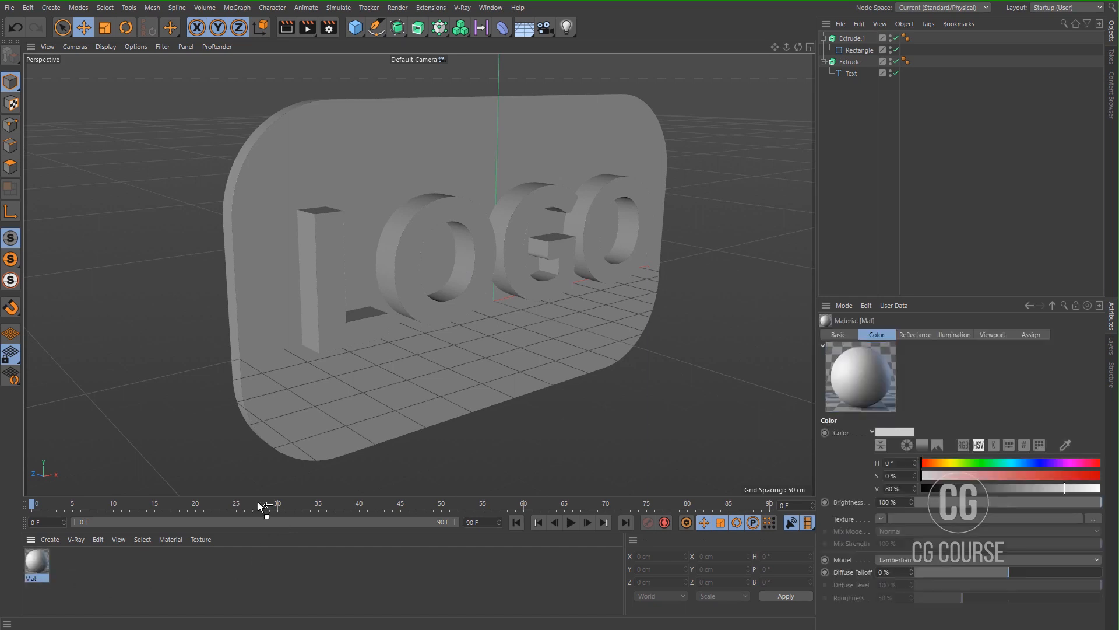
{"action": "mouse_move", "coordinate": [262, 505]}
{"action": "left_mouse_down"}
{"action": "mouse_move", "coordinate": [877, 95]}
{"action": "mouse_move", "coordinate": [858, 64]}
{"action": "left_mouse_up"}
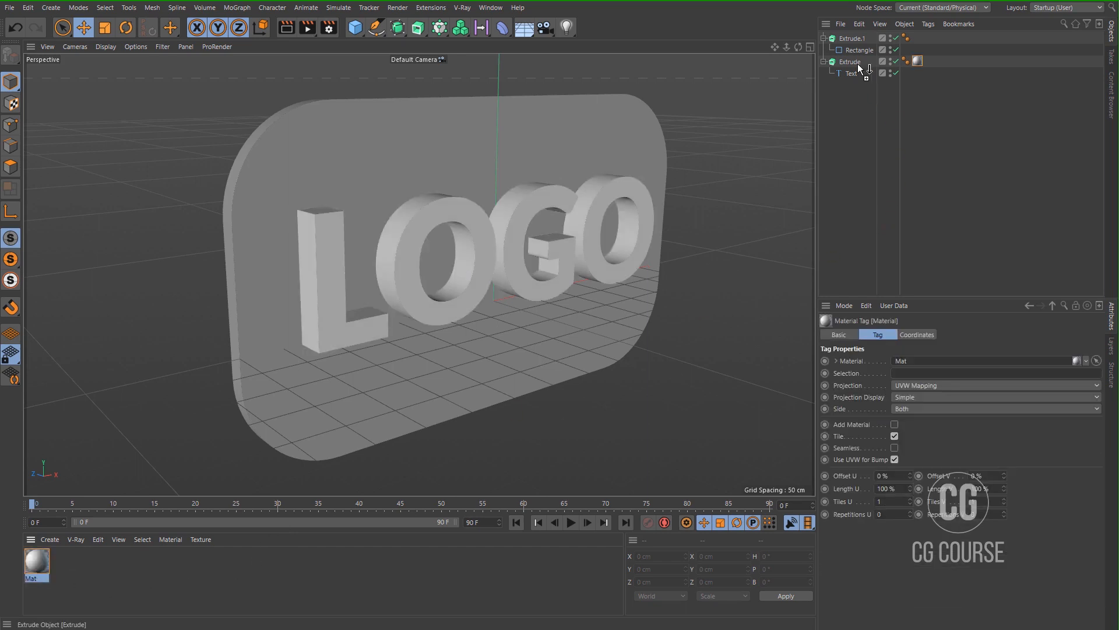
- Collapse both extrude hierarchies and rename the extruded text object as Text-Logo
{"action": "mouse_move", "coordinate": [506, 249]}
{"action": "left_mouse_down", "text": "alt"}
{"action": "mouse_move", "coordinate": [462, 251]}
{"action": "mouse_move", "coordinate": [499, 250]}
{"action": "mouse_move", "coordinate": [484, 251]}
{"action": "left_mouse_up", "text": "alt"}
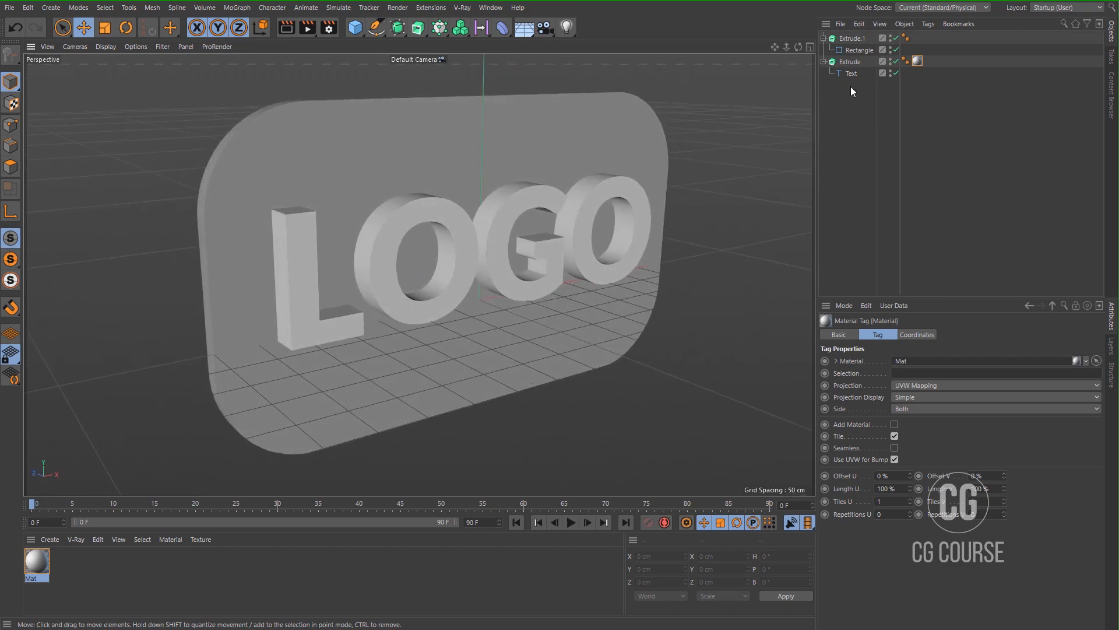
{"action": "left_click", "coordinate": [824, 62]}
{"action": "left_click", "coordinate": [823, 38]}
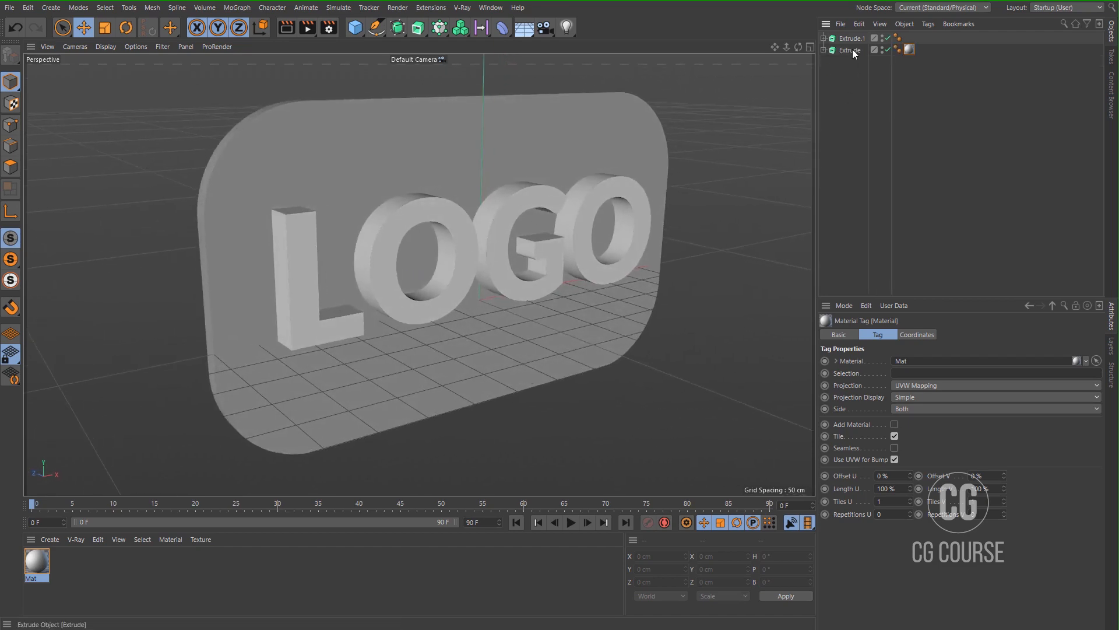
{"action": "left_click", "coordinate": [853, 51]}
{"action": "double_click", "coordinate": [853, 51]}
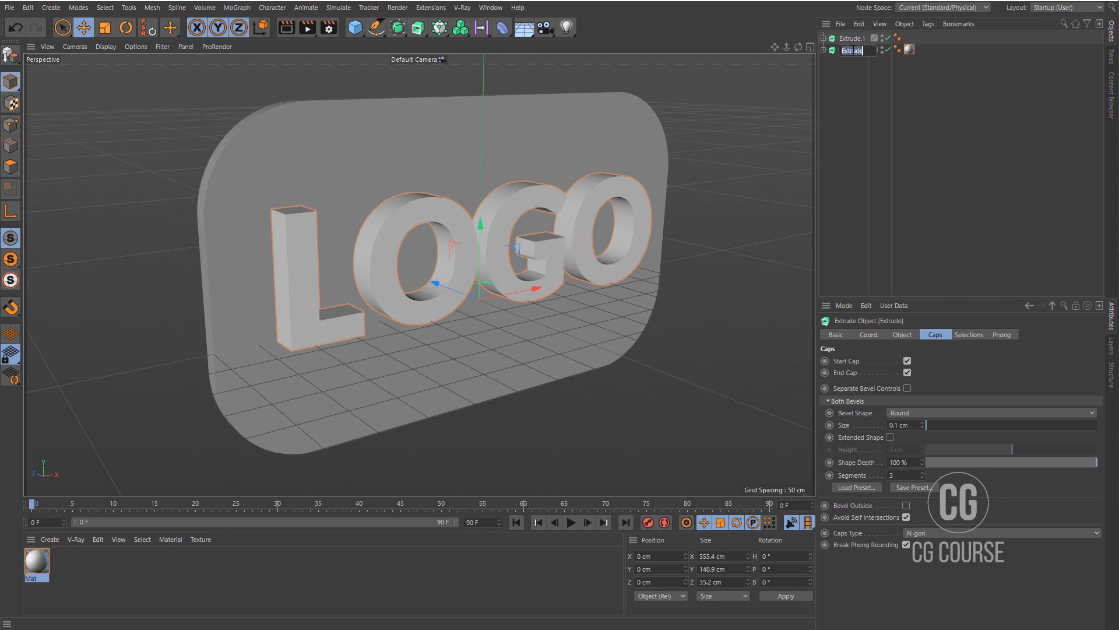
{"action": "type", "text": "Text Logo"}
{"action": "key", "text": "Return"}
- Rename the backing plate's extrude object as Logo-BG
{"action": "double_click", "coordinate": [853, 40]}
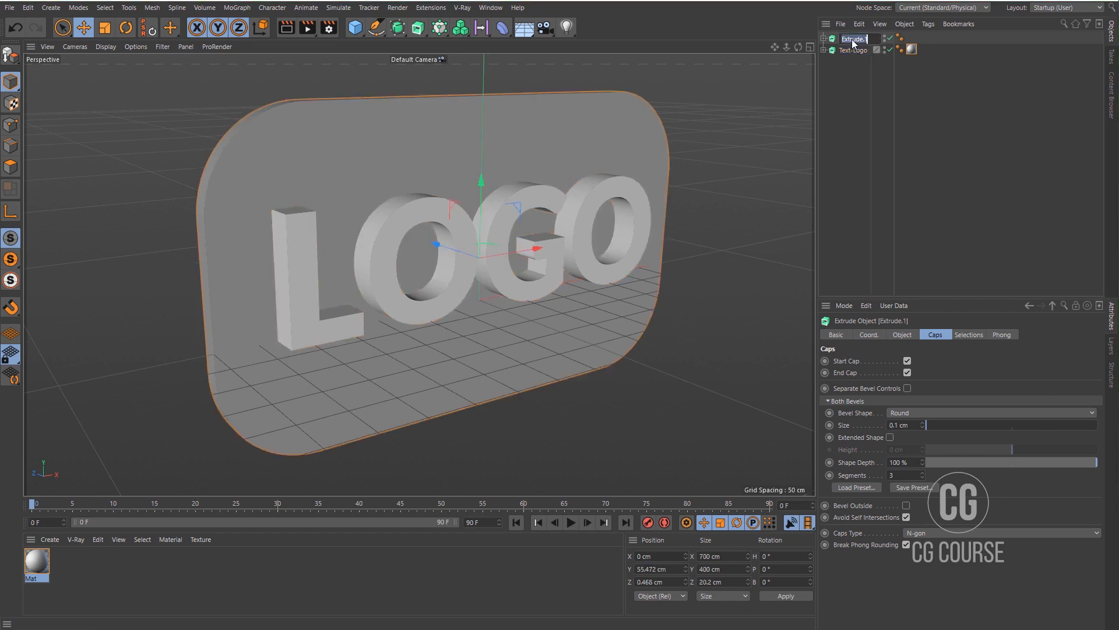
{"action": "type", "text": "Logo-BG"}
{"action": "key", "text": "Return"}
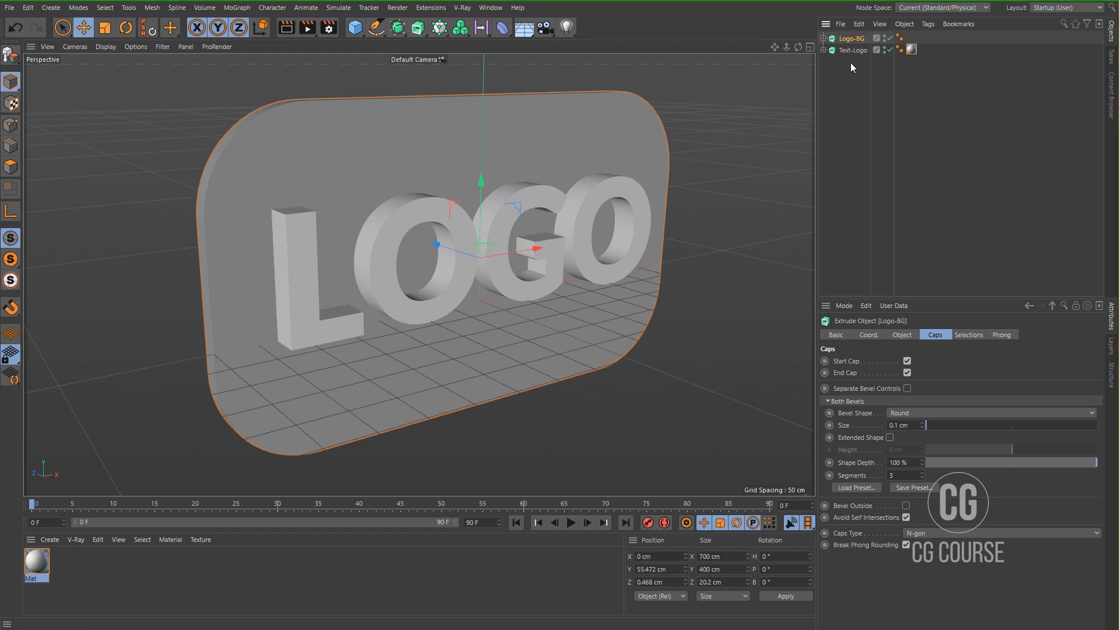
- Apply a Voronoi Fracture to Text-Logo and open its Point Generator distribution source settings
{"action": "left_click", "coordinate": [852, 50]}
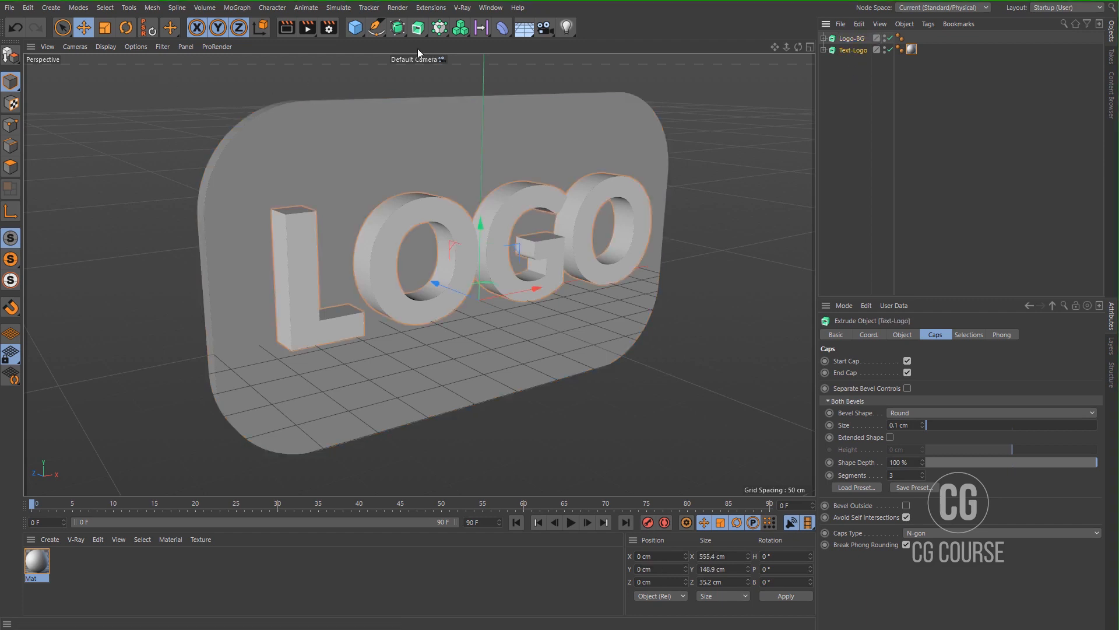
{"action": "left_click", "coordinate": [243, 9]}
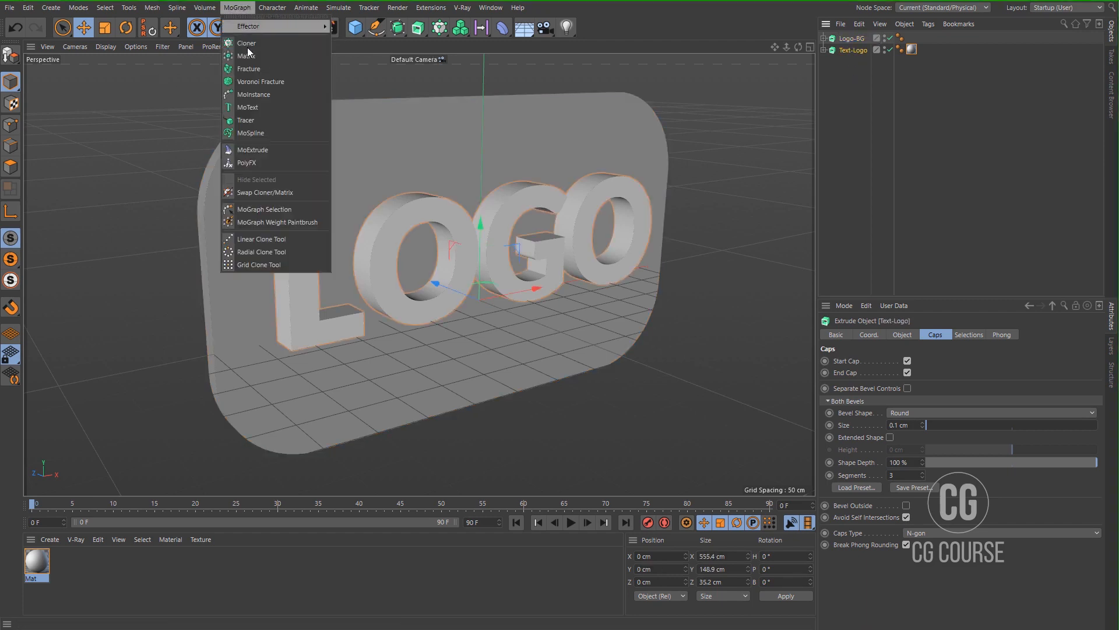
{"action": "left_click", "coordinate": [251, 83]}
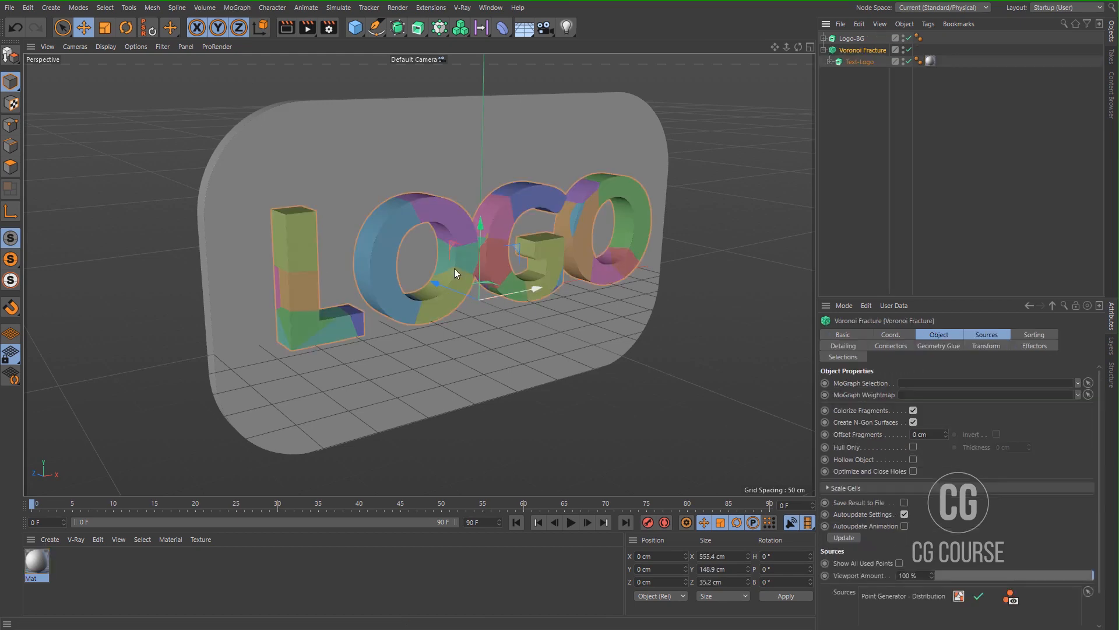
{"action": "mouse_move", "coordinate": [445, 262]}
{"action": "left_mouse_down", "text": "alt"}
{"action": "mouse_move", "coordinate": [355, 267]}
{"action": "mouse_move", "coordinate": [436, 271]}
{"action": "mouse_move", "coordinate": [452, 243]}
{"action": "left_mouse_up", "text": "alt"}
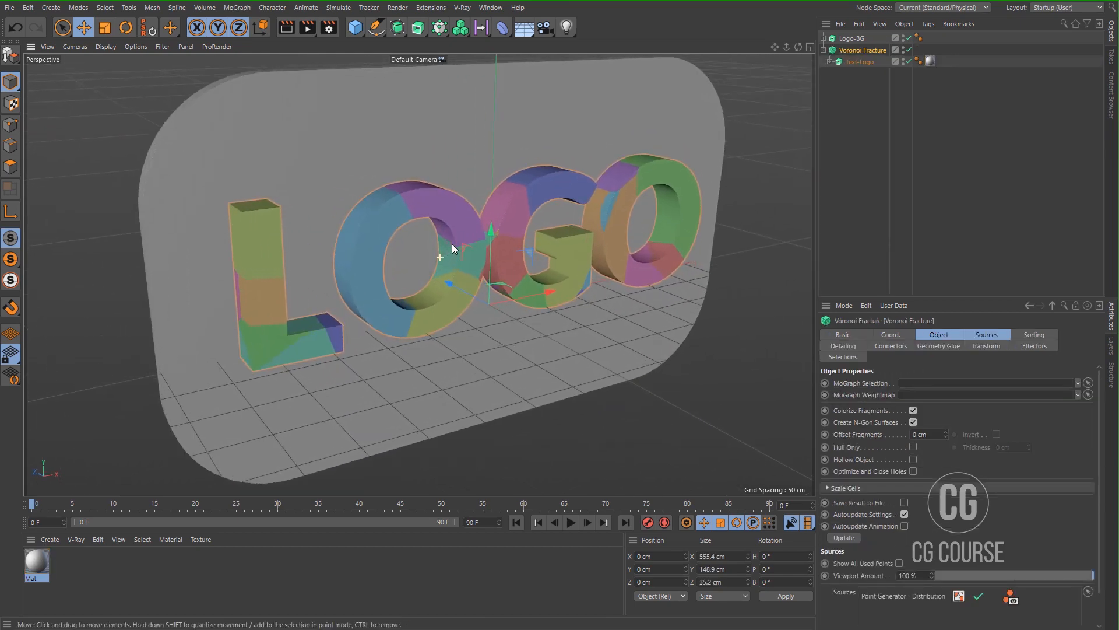
{"action": "left_click", "coordinate": [979, 333]}
{"action": "left_click", "coordinate": [899, 414]}
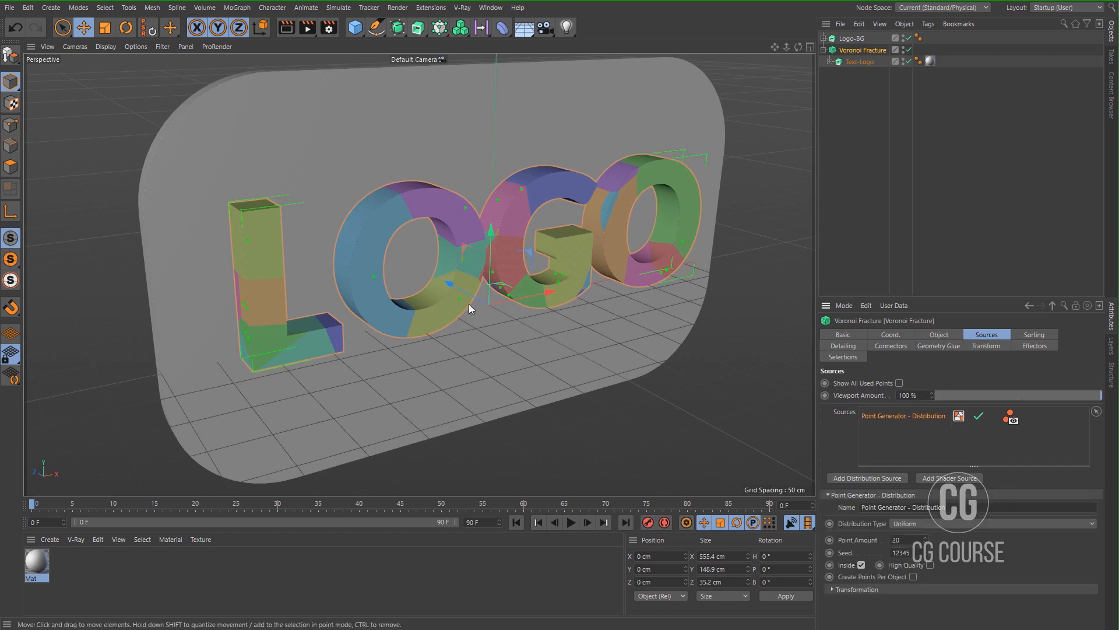
{"action": "left_click_drag", "start_coordinate": [469, 303], "coordinate": [445, 257], "text": "alt"}
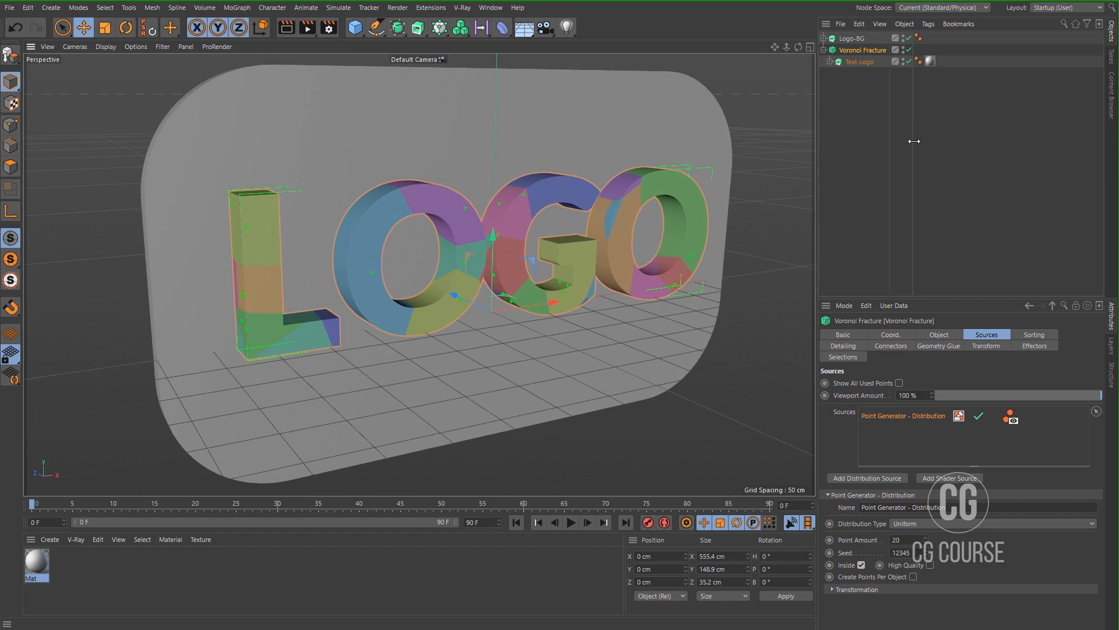
- Add a cube, raise it to about Y 68.9 cm and widen it to about 592.3 cm to span the letters
{"action": "left_click", "coordinate": [355, 28]}
{"action": "middle_click", "coordinate": [520, 275]}
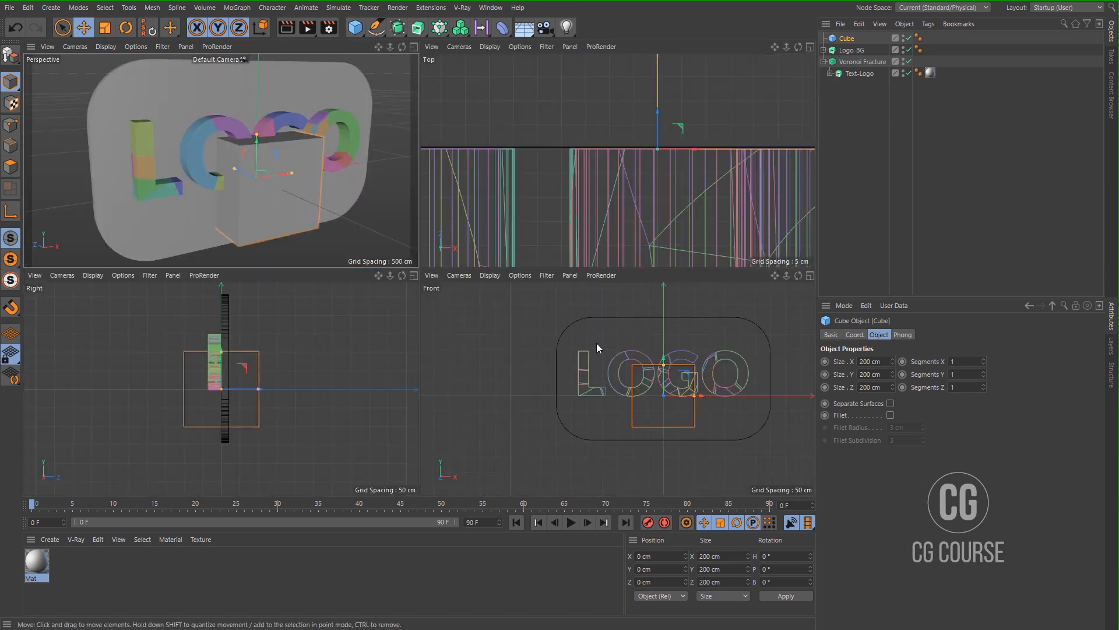
{"action": "middle_click", "coordinate": [596, 342]}
{"action": "left_click_drag", "start_coordinate": [510, 242], "coordinate": [514, 201]}
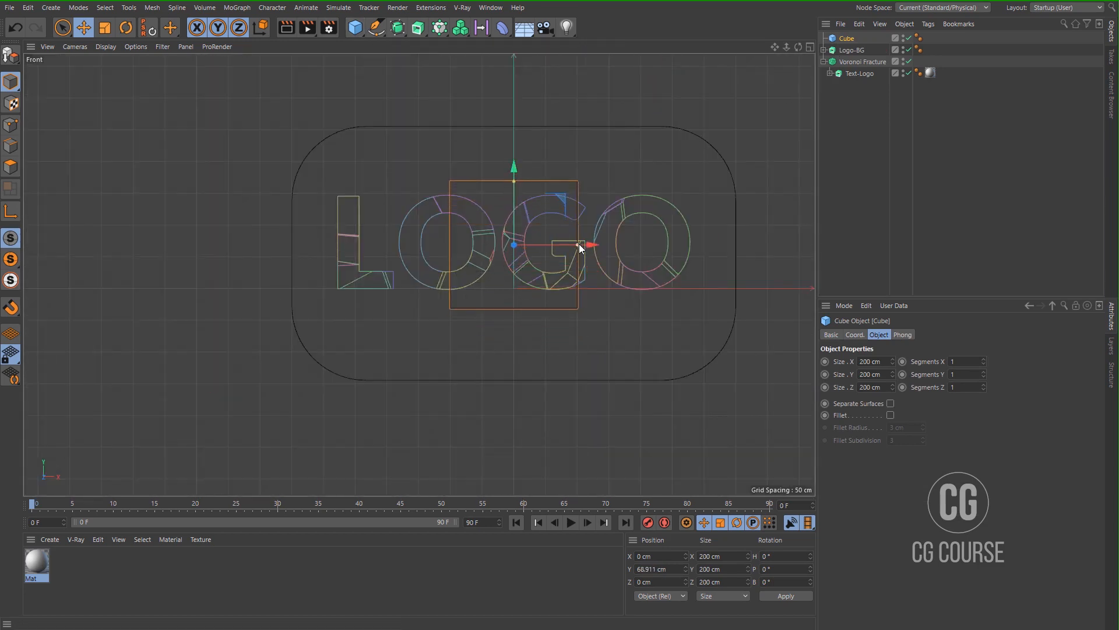
{"action": "left_click_drag", "start_coordinate": [578, 244], "coordinate": [702, 250]}
{"action": "middle_click", "coordinate": [465, 274]}
{"action": "middle_click", "coordinate": [265, 208]}
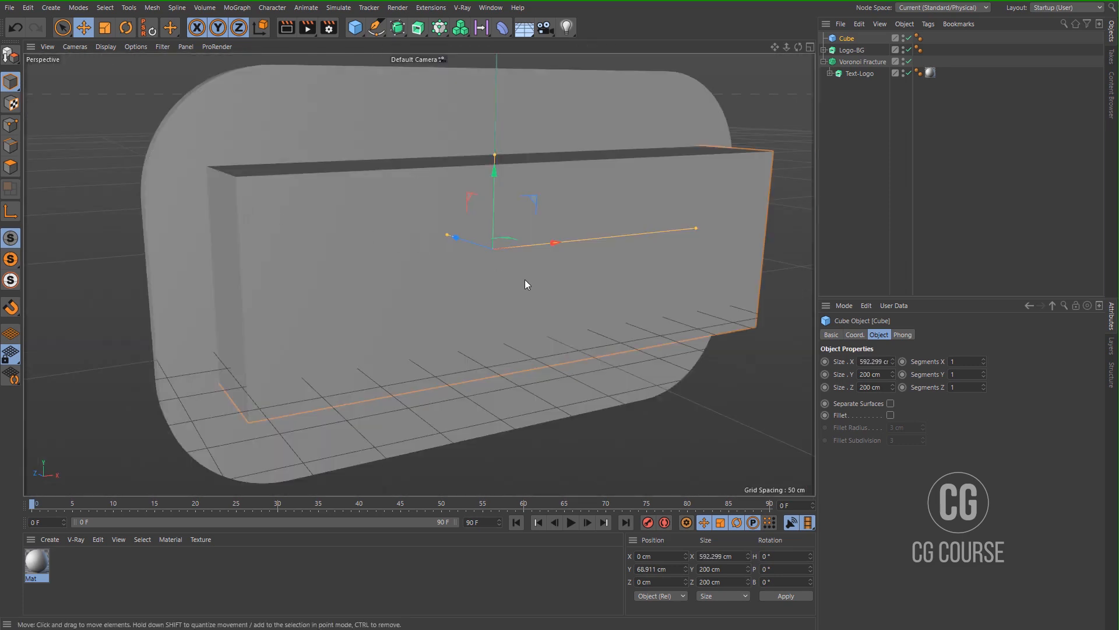
{"action": "mouse_move", "coordinate": [456, 281]}
{"action": "left_mouse_down", "text": "alt"}
{"action": "mouse_move", "coordinate": [434, 270]}
{"action": "mouse_move", "coordinate": [460, 281]}
{"action": "left_mouse_up", "text": "alt"}
- Reduce the cube's depth to about 56.8 cm and shift it to about Z -14.5 cm around the letters
{"action": "middle_click", "coordinate": [461, 281]}
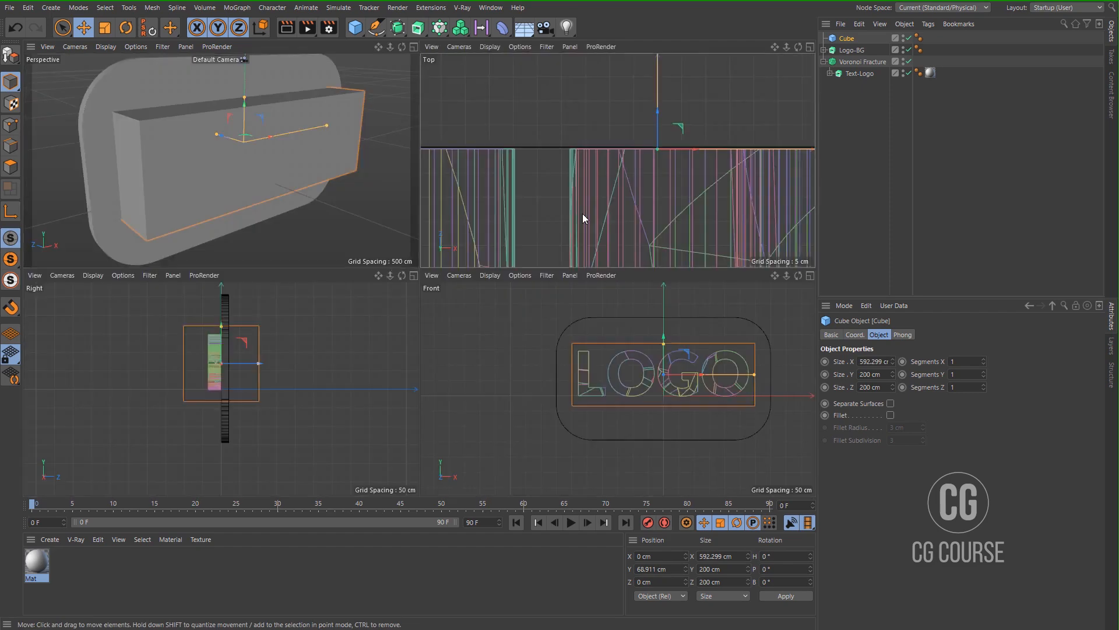
{"action": "middle_click", "coordinate": [583, 219]}
{"action": "scroll", "coordinate": [558, 215], "scroll_direction": "down", "scroll_amount": 6}
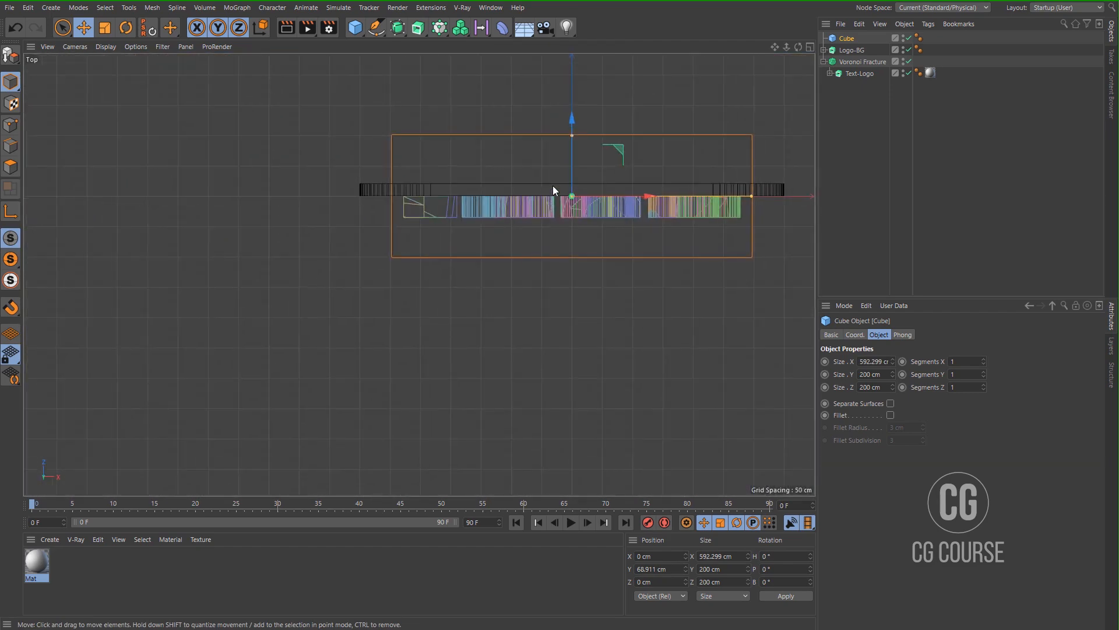
{"action": "left_click_drag", "start_coordinate": [571, 136], "coordinate": [619, 224]}
{"action": "scroll", "coordinate": [597, 148], "scroll_direction": "up", "scroll_amount": 4}
{"action": "scroll", "coordinate": [593, 162], "scroll_direction": "up", "scroll_amount": 5}
{"action": "middle_click", "coordinate": [617, 242]}
{"action": "middle_click", "coordinate": [326, 182]}
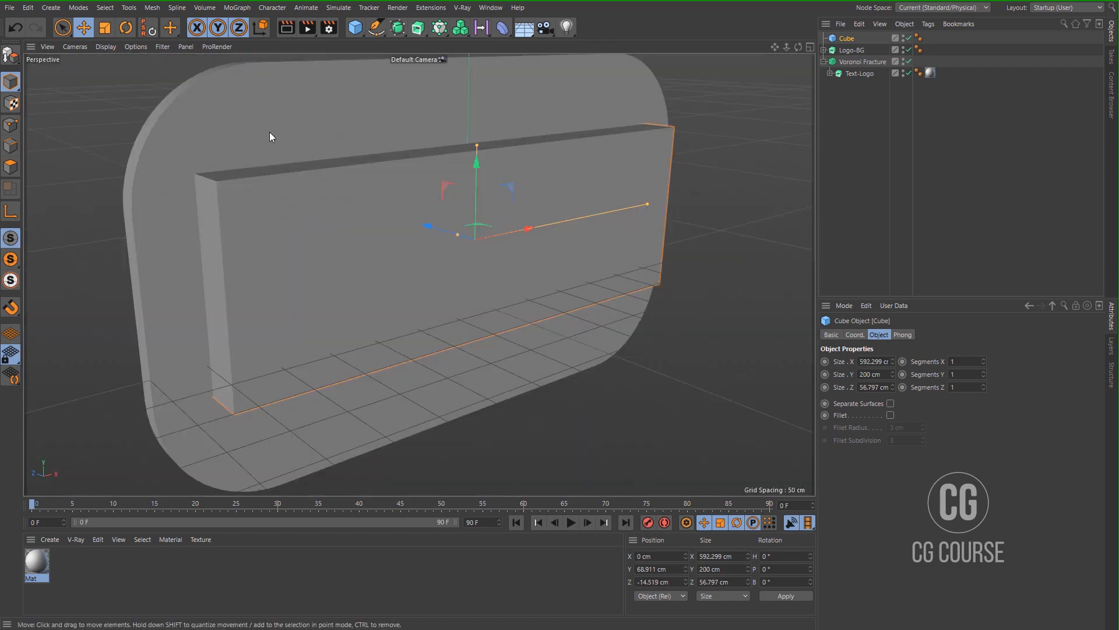
- Switch the perspective view's display mode to Gouraud Shading (Lines)
{"action": "left_click", "coordinate": [143, 50]}
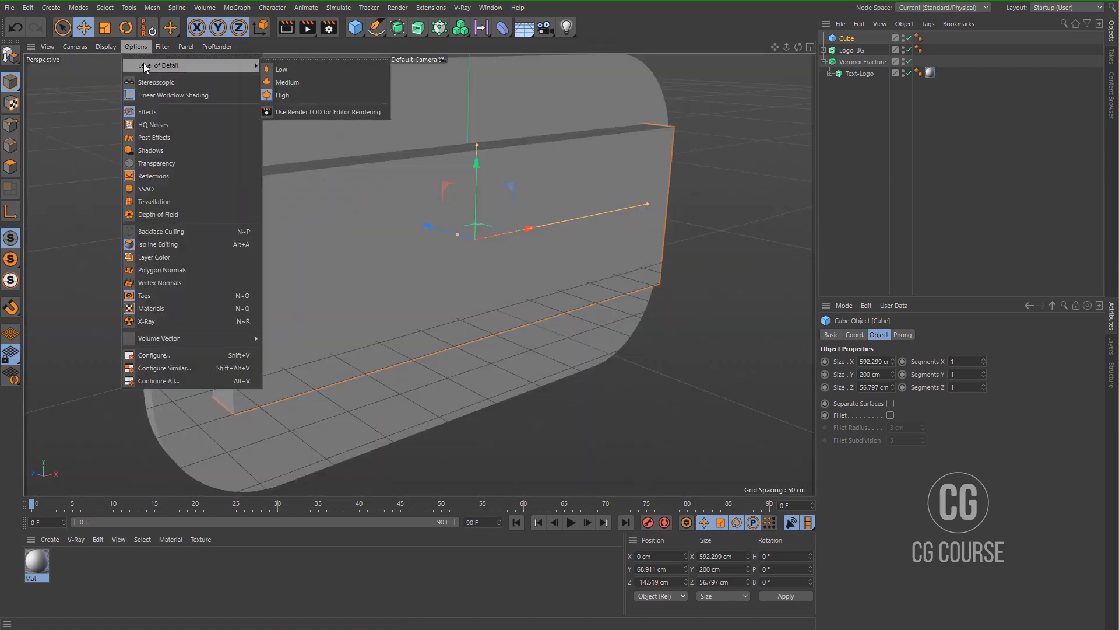
{"action": "left_click", "coordinate": [144, 63]}
{"action": "left_click", "coordinate": [114, 48]}
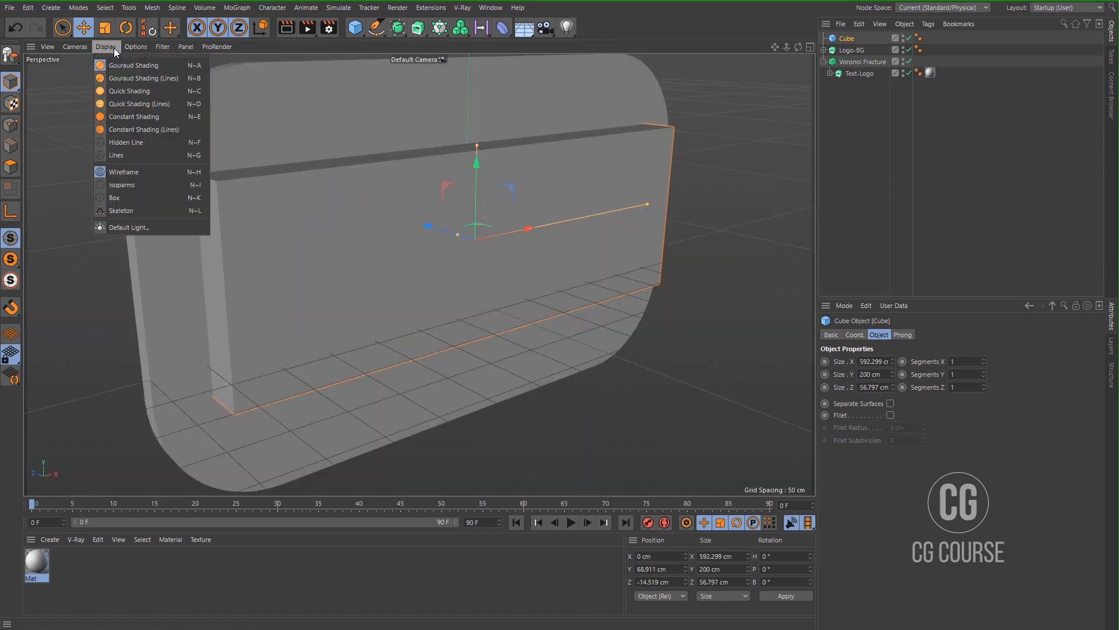
{"action": "left_click", "coordinate": [113, 79]}
{"action": "scroll", "coordinate": [362, 212], "scroll_direction": "down", "scroll_amount": 1}
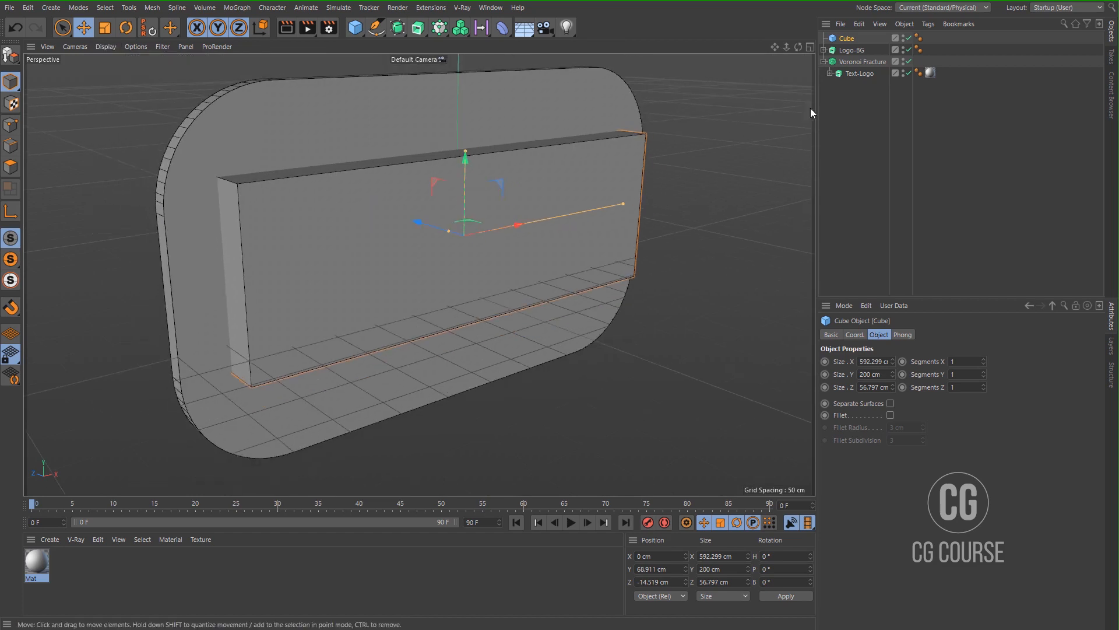
- Set the cube's X segments to 20
{"action": "left_click", "coordinate": [848, 40]}
{"action": "left_click_drag", "start_coordinate": [984, 363], "coordinate": [1003, 360]}
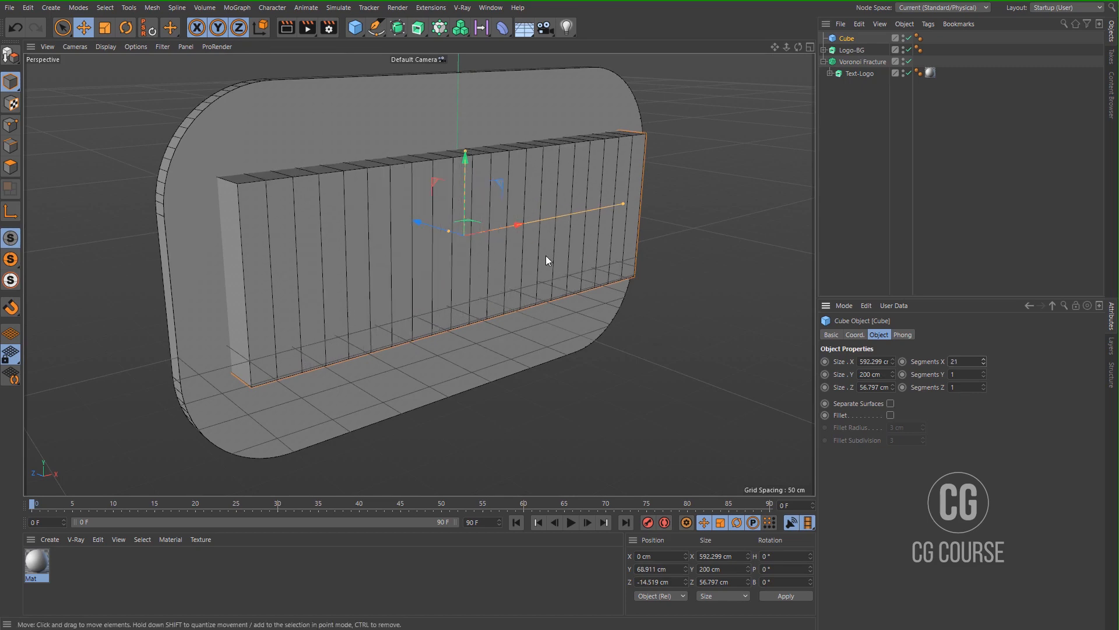
{"action": "left_click_drag", "start_coordinate": [545, 255], "coordinate": [505, 261], "text": "alt"}
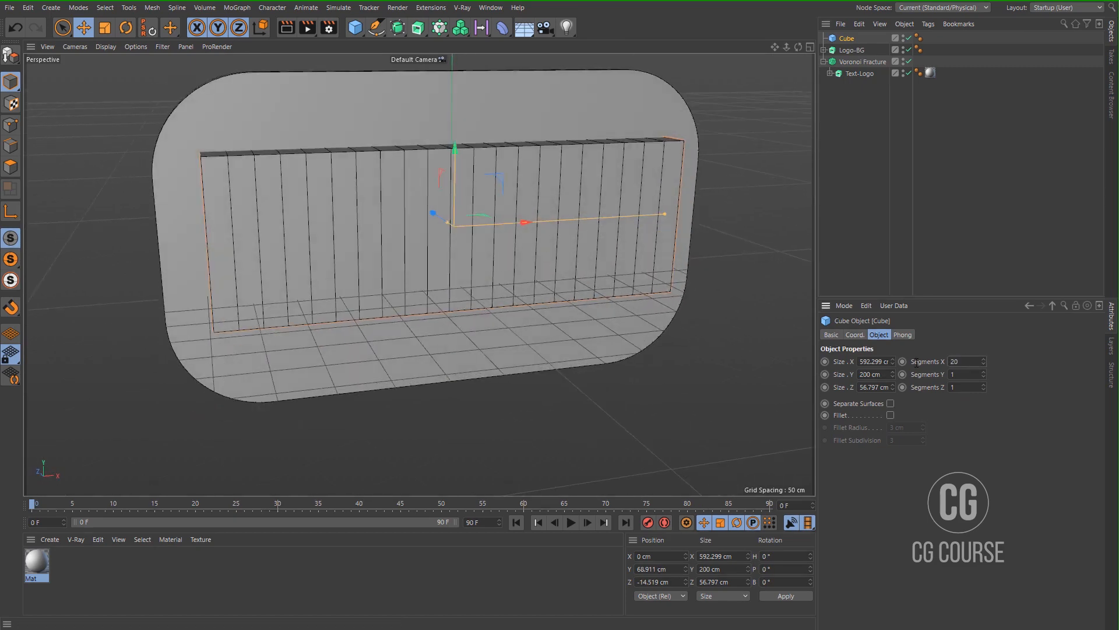
- Add the cube as a source of the Voronoi Fracture and disable the Point Generator distribution
{"action": "left_click", "coordinate": [856, 61]}
{"action": "left_click_drag", "start_coordinate": [848, 40], "coordinate": [864, 220]}
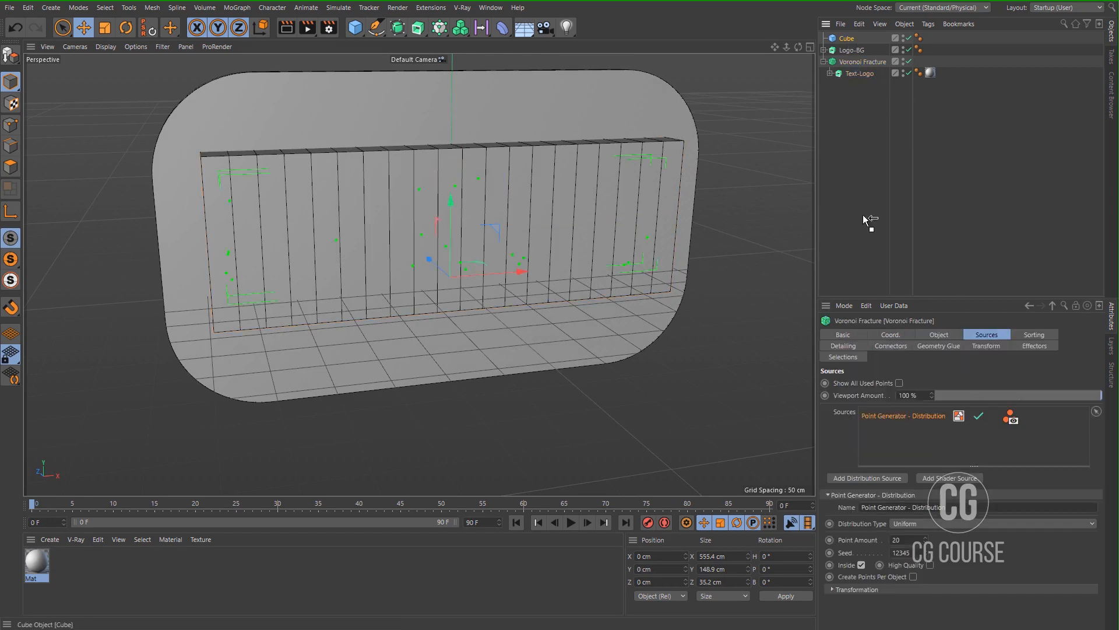
{"action": "left_click_drag", "start_coordinate": [883, 417], "coordinate": [886, 428]}
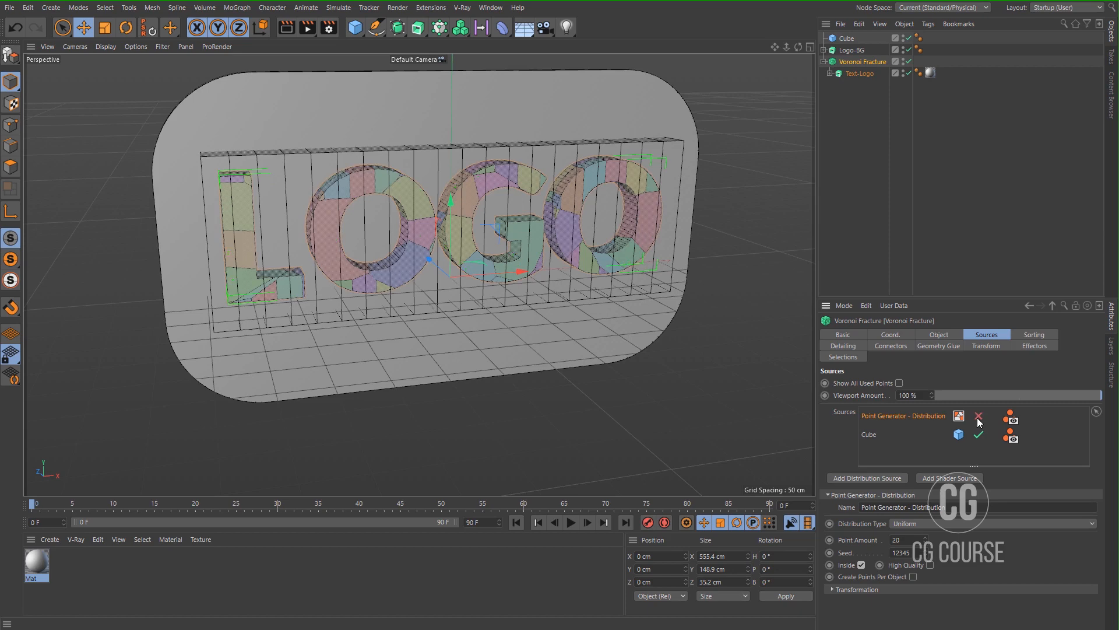
{"action": "left_click_drag", "start_coordinate": [554, 266], "coordinate": [477, 247], "text": "alt"}
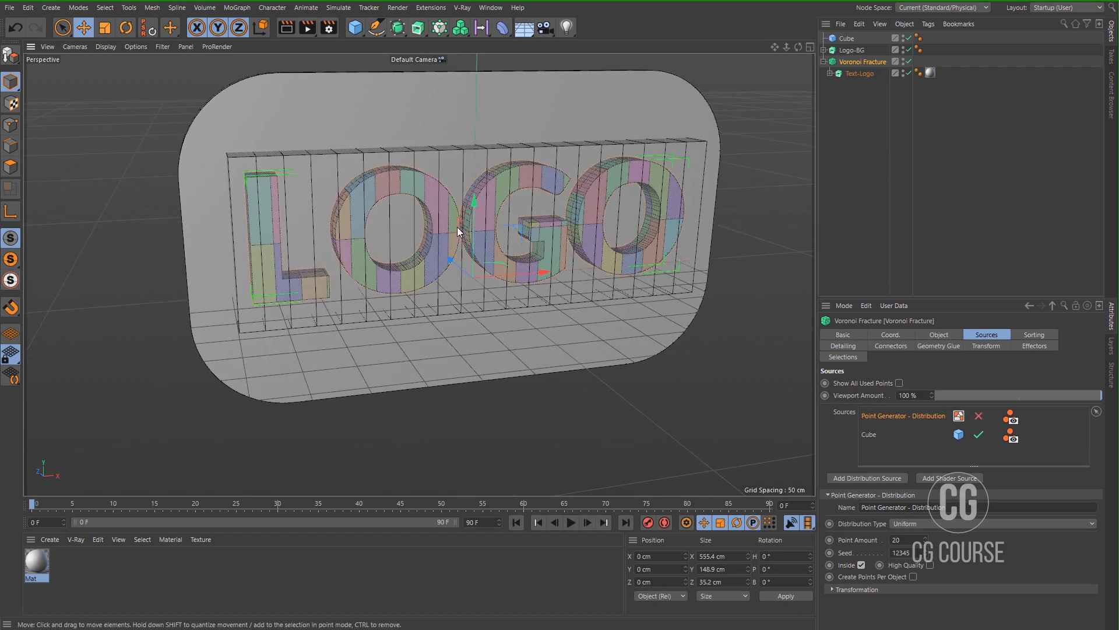
- Hide the cube in the viewport and inspect the fractured letters from several angles
{"action": "left_click", "coordinate": [904, 38]}
{"action": "left_click_drag", "start_coordinate": [505, 195], "coordinate": [445, 181], "text": "alt"}
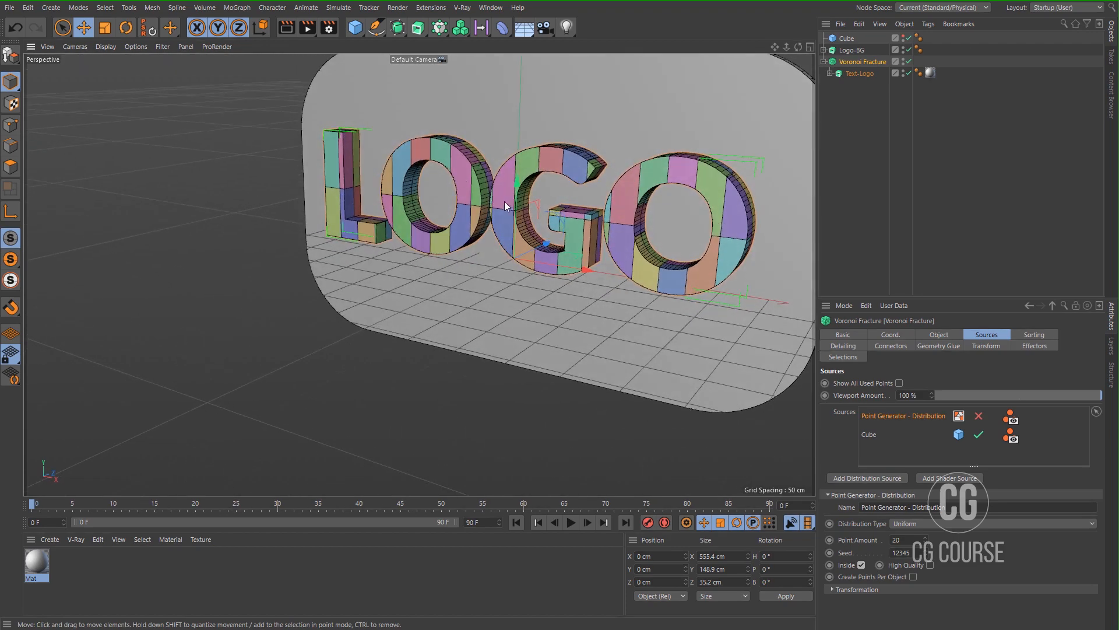
{"action": "left_click", "coordinate": [842, 170]}
{"action": "left_click_drag", "start_coordinate": [498, 242], "coordinate": [470, 218], "text": "alt"}
- Set the cube's segments to 40 in X and 20 in Y to refine the fracture pattern
{"action": "left_click", "coordinate": [845, 38]}
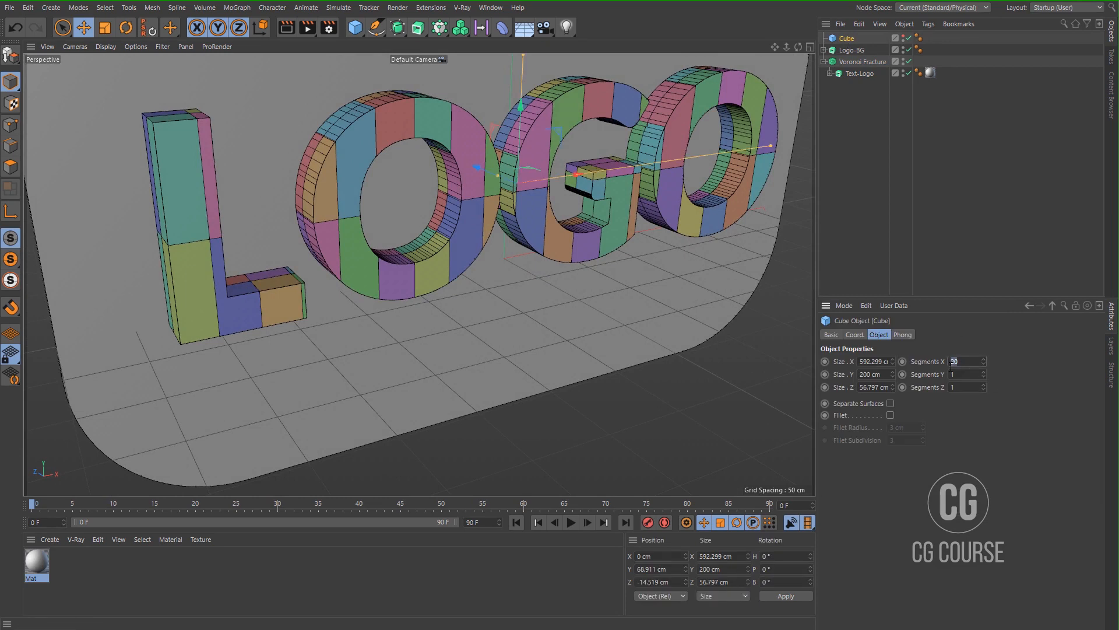
{"action": "key", "text": "Return"}
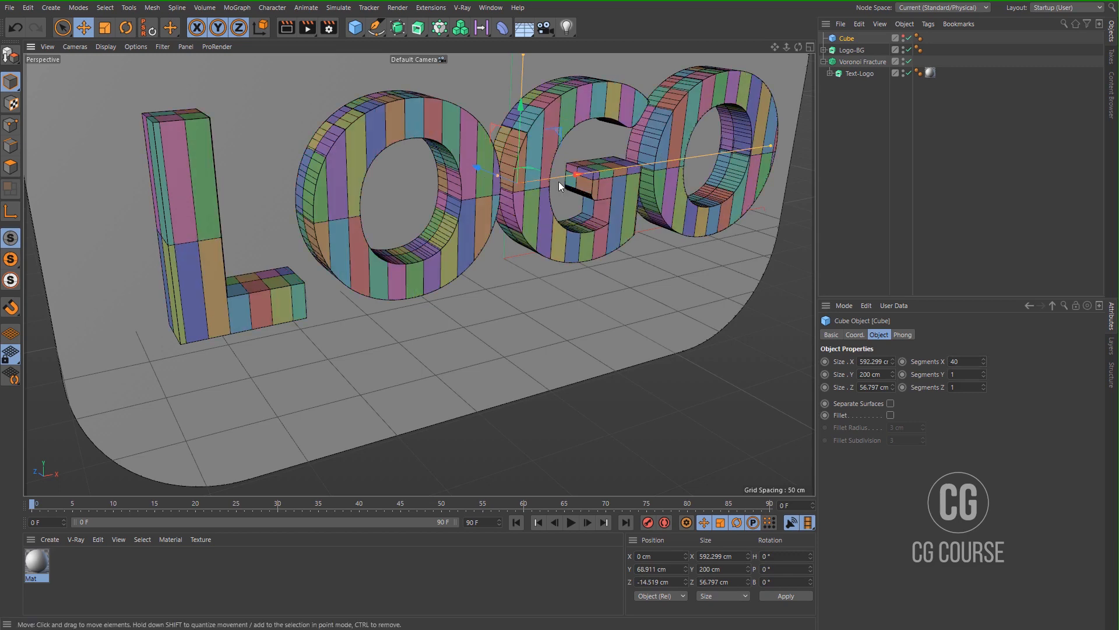
{"action": "left_click_drag", "start_coordinate": [559, 181], "coordinate": [492, 201], "text": "alt"}
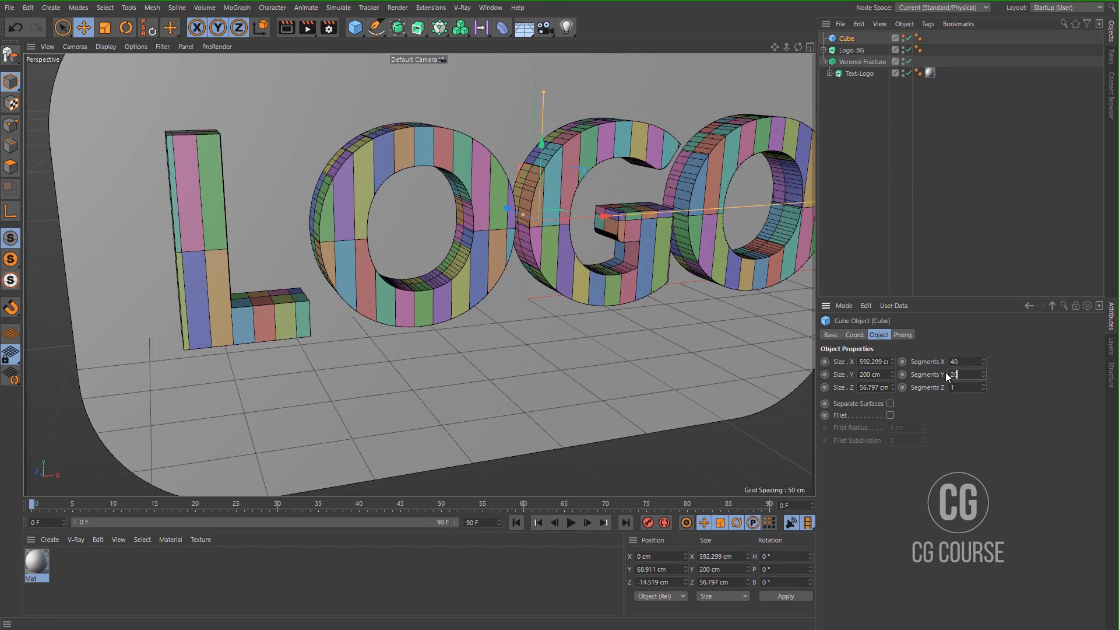
{"action": "key", "text": "Return"}
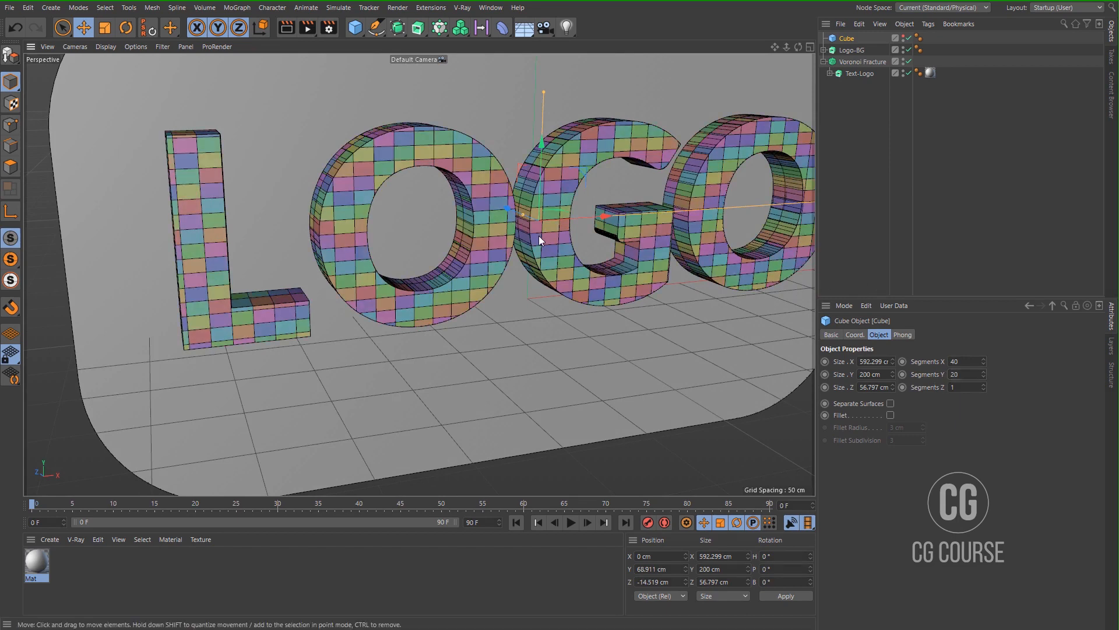
{"action": "left_click_drag", "start_coordinate": [538, 235], "coordinate": [473, 242], "text": "alt"}
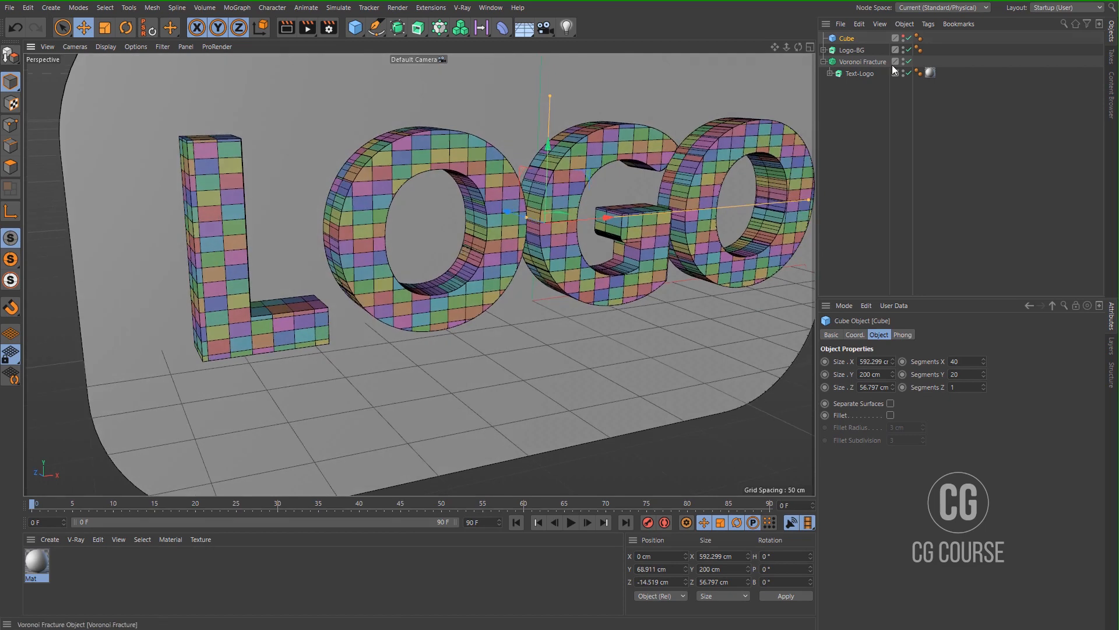
- Add a Plain effector to the Voronoi Fracture
{"action": "left_click", "coordinate": [866, 63]}
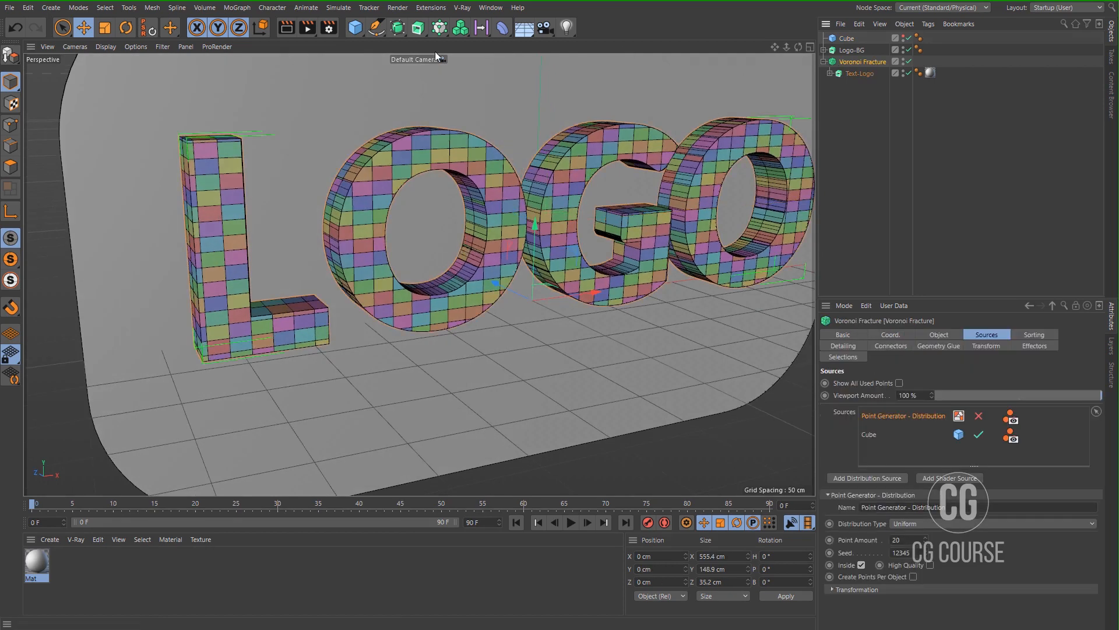
{"action": "left_click", "coordinate": [236, 8]}
{"action": "mouse_move", "coordinate": [245, 26]}
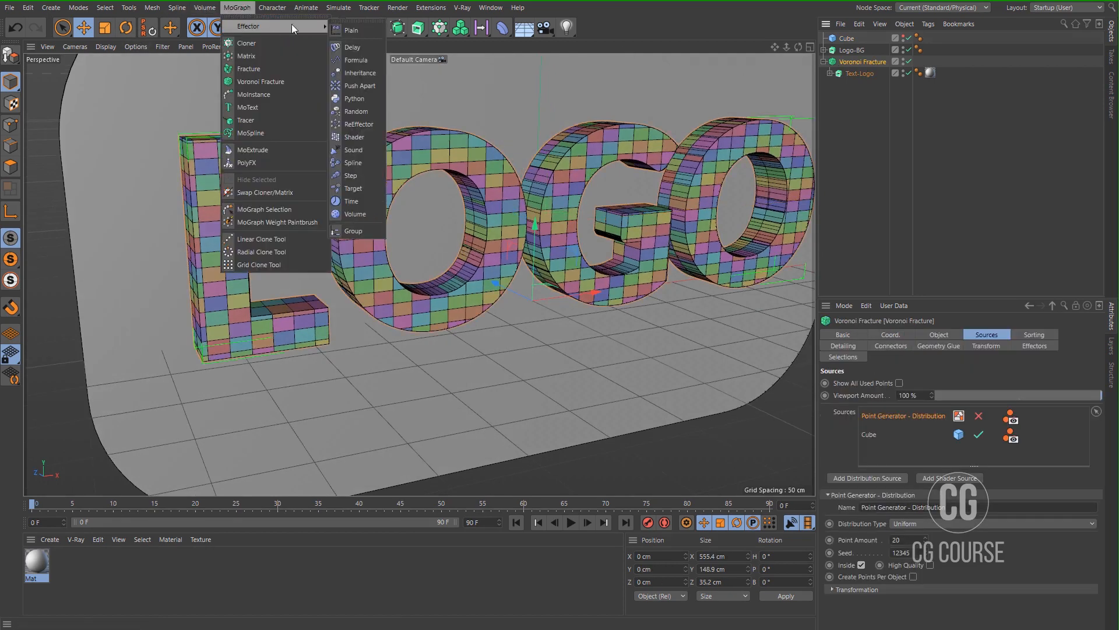
{"action": "left_click", "coordinate": [343, 30]}
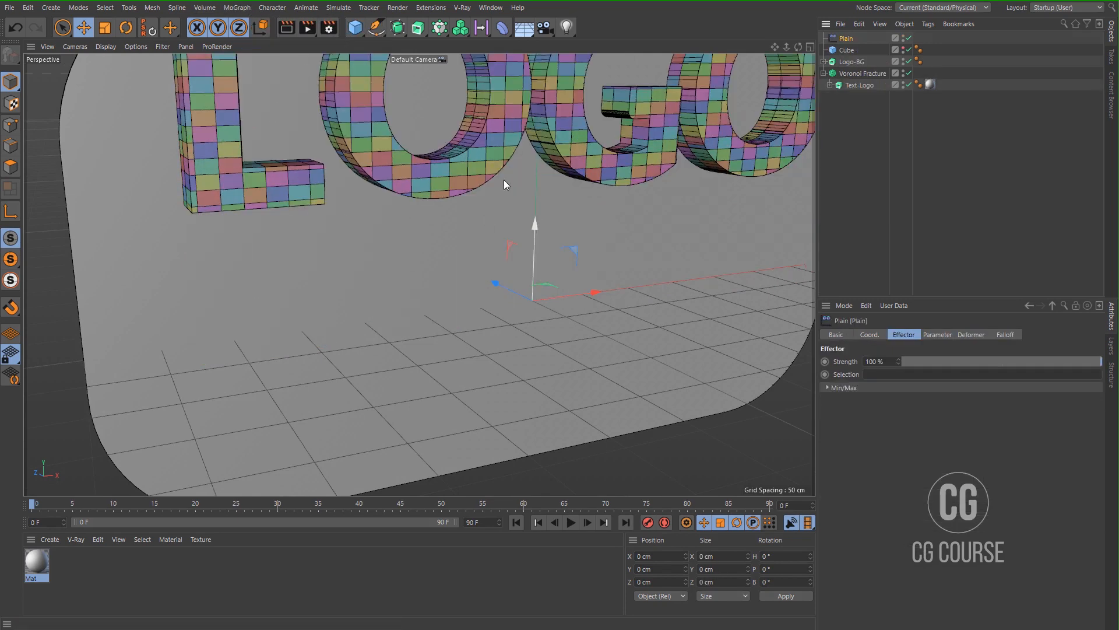
{"action": "scroll", "coordinate": [504, 180], "scroll_direction": "down", "scroll_amount": 10}
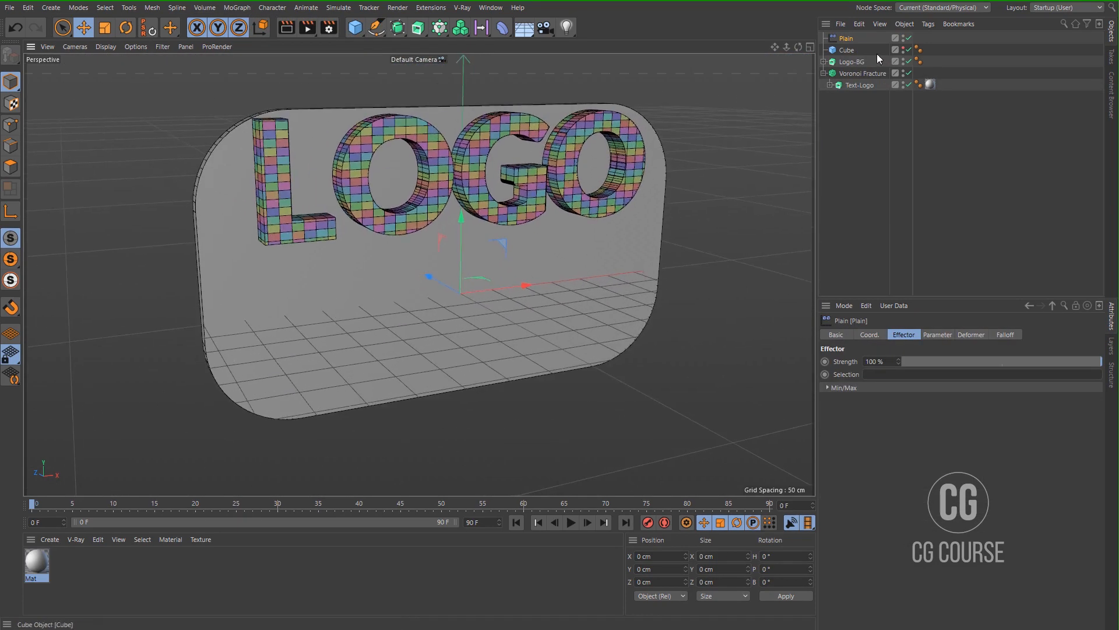
- Set the Plain effector's Y position to 0 cm and its Z position to -241 cm
{"action": "left_click", "coordinate": [937, 335]}
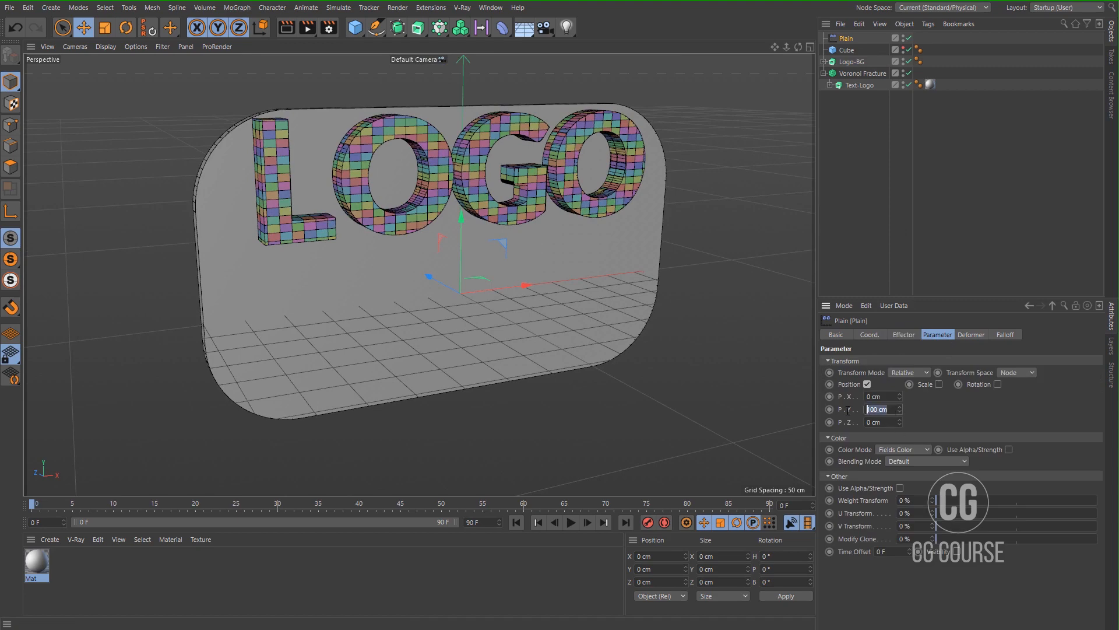
{"action": "key", "text": "Return"}
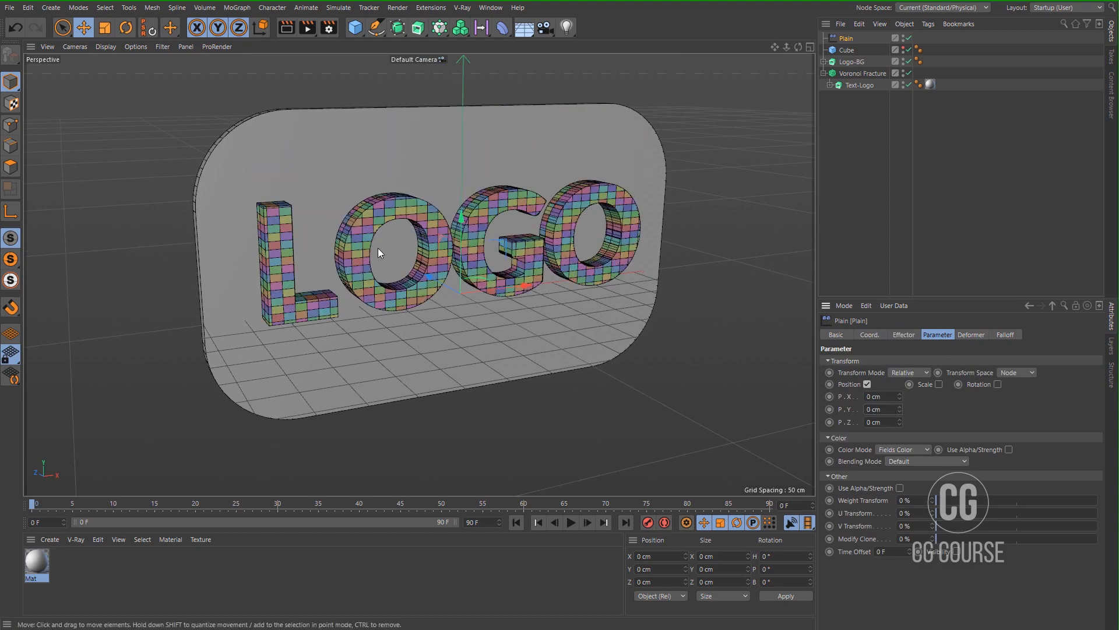
{"action": "left_click_drag", "start_coordinate": [378, 247], "coordinate": [411, 256], "text": "alt"}
{"action": "left_click_drag", "start_coordinate": [898, 422], "coordinate": [898, 495]}
{"action": "middle_click_drag", "start_coordinate": [566, 297], "coordinate": [530, 260], "text": "alt"}
{"action": "left_click_drag", "start_coordinate": [529, 260], "coordinate": [526, 285], "text": "alt"}
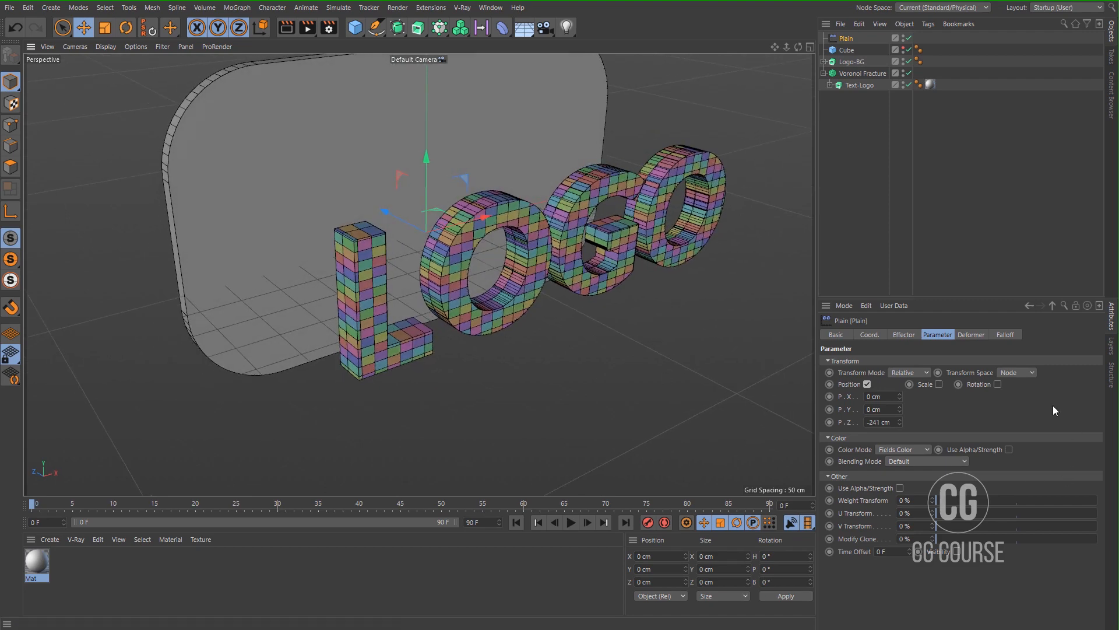
- Enable scale on the Plain effector with Uniform Scale and set the scale to -1
{"action": "left_click", "coordinate": [939, 384]}
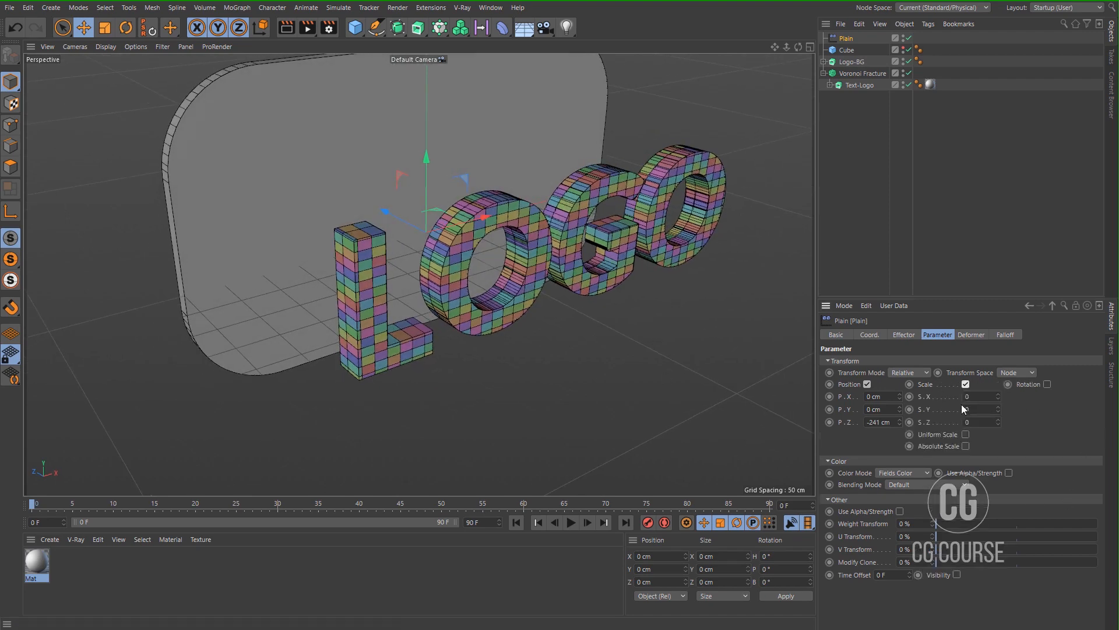
{"action": "left_click", "coordinate": [966, 435]}
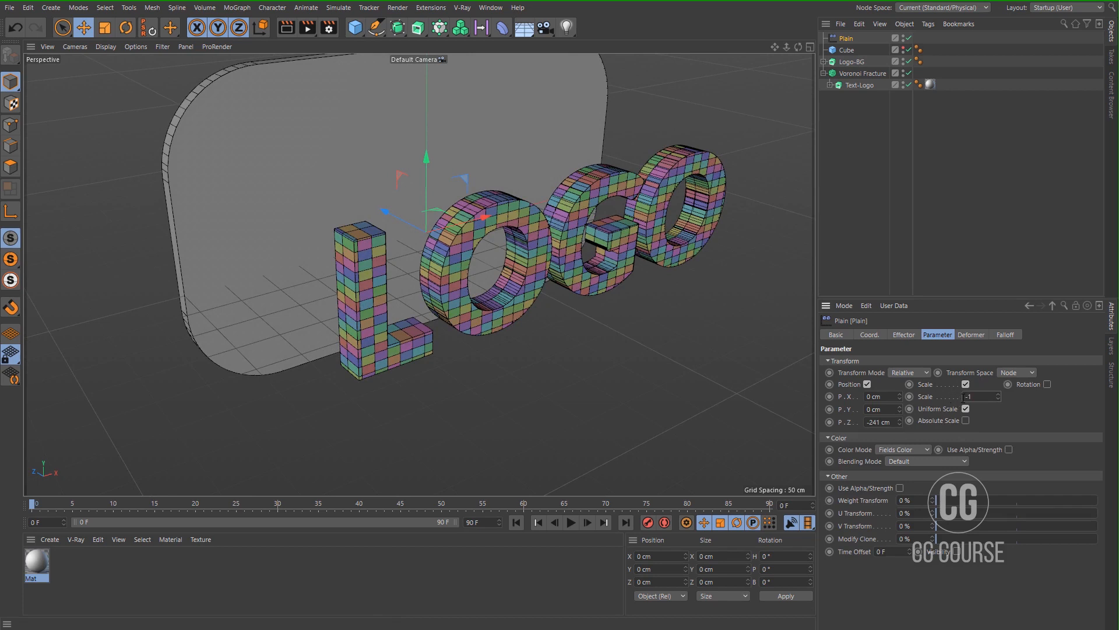
{"action": "key", "text": "Return"}
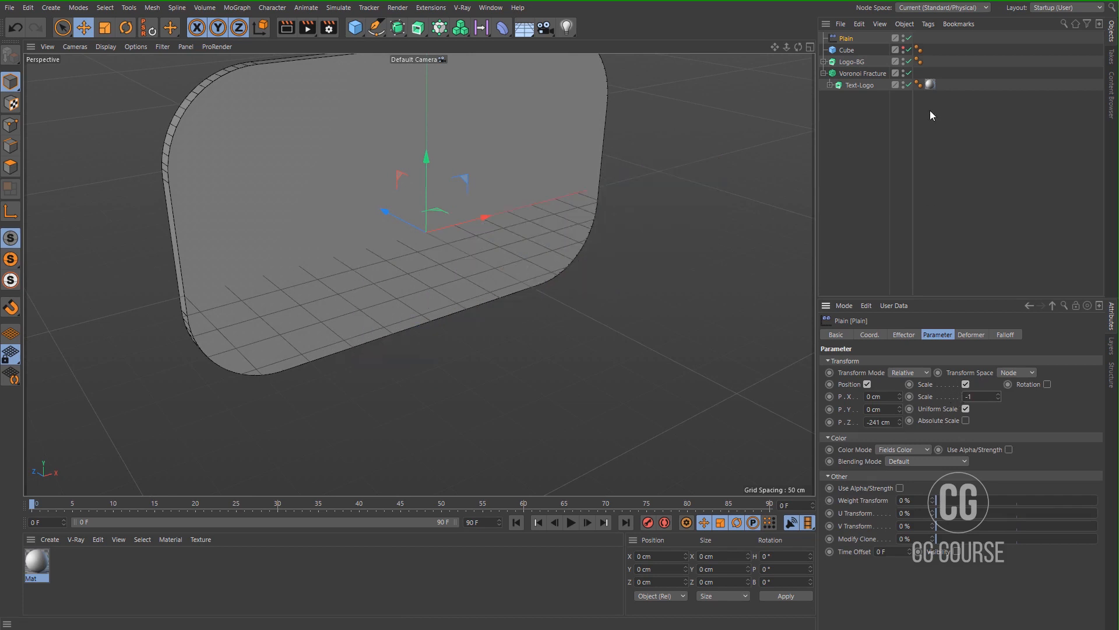
- Add a Box Field to the falloff of the Plain effector
{"action": "left_click", "coordinate": [1004, 335]}
{"action": "left_click", "coordinate": [861, 449]}
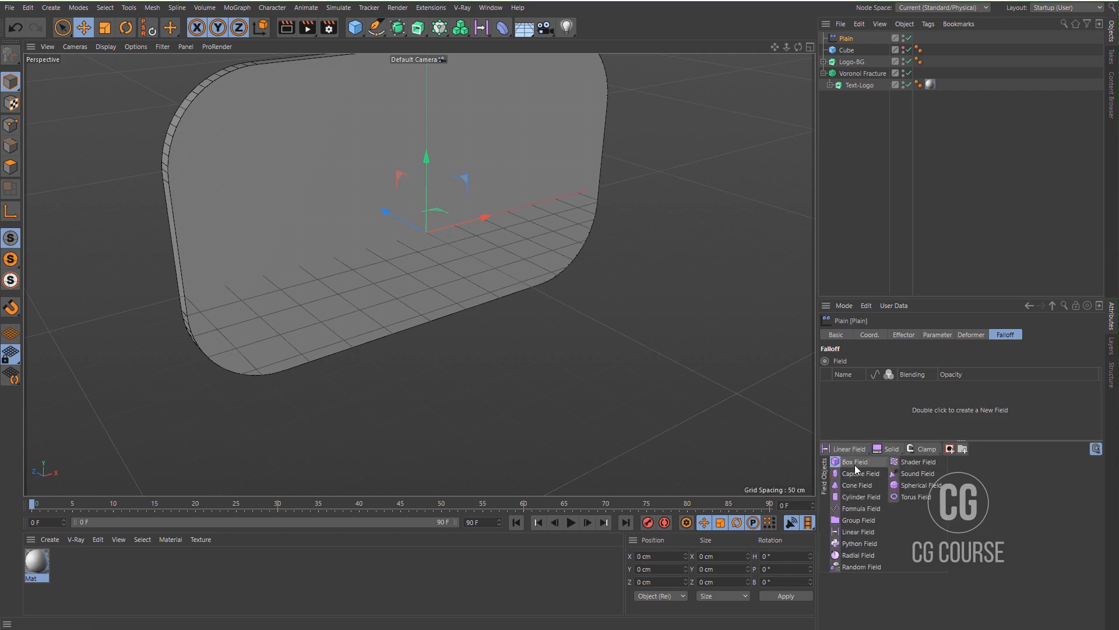
{"action": "left_click", "coordinate": [854, 464]}
{"action": "left_click_drag", "start_coordinate": [397, 249], "coordinate": [377, 250], "text": "alt"}
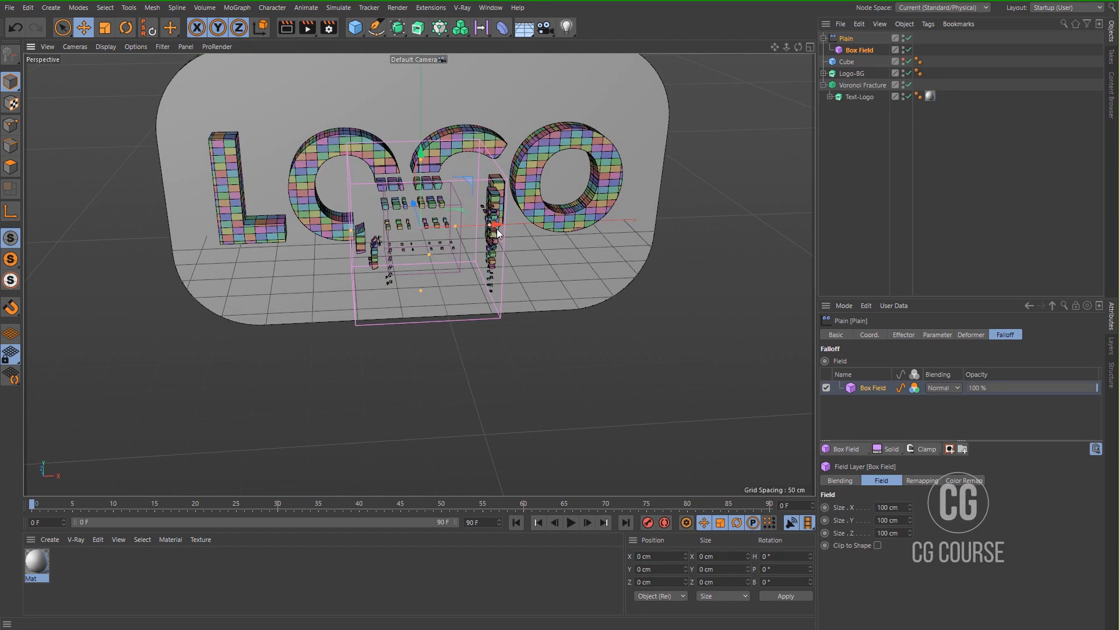
- Raise the Box Field to about 46 cm in Y and enlarge it to about 340 by 165 cm so it encloses the letters
{"action": "left_click_drag", "start_coordinate": [497, 232], "coordinate": [425, 108]}
{"action": "left_click_drag", "start_coordinate": [419, 157], "coordinate": [421, 124]}
{"action": "left_click_drag", "start_coordinate": [537, 195], "coordinate": [615, 199]}
{"action": "left_click_drag", "start_coordinate": [429, 255], "coordinate": [698, 256], "text": "alt"}
{"action": "left_click_drag", "start_coordinate": [412, 283], "coordinate": [484, 281], "text": "alt"}
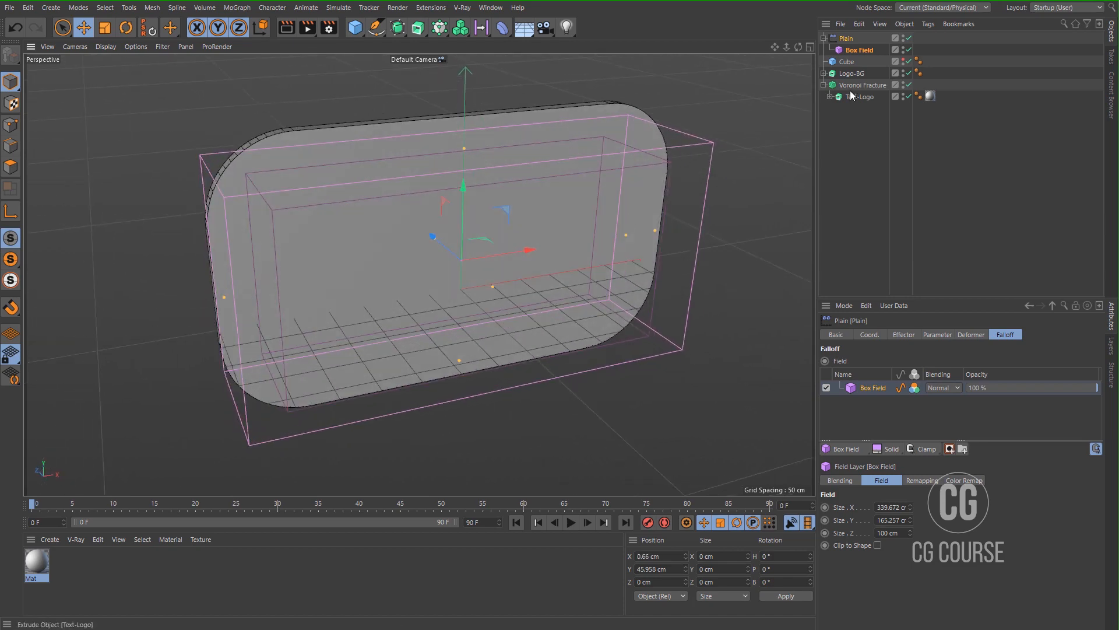
- Select the Box Field and switch the viewport display to shading without wireframe lines
{"action": "left_click", "coordinate": [851, 49]}
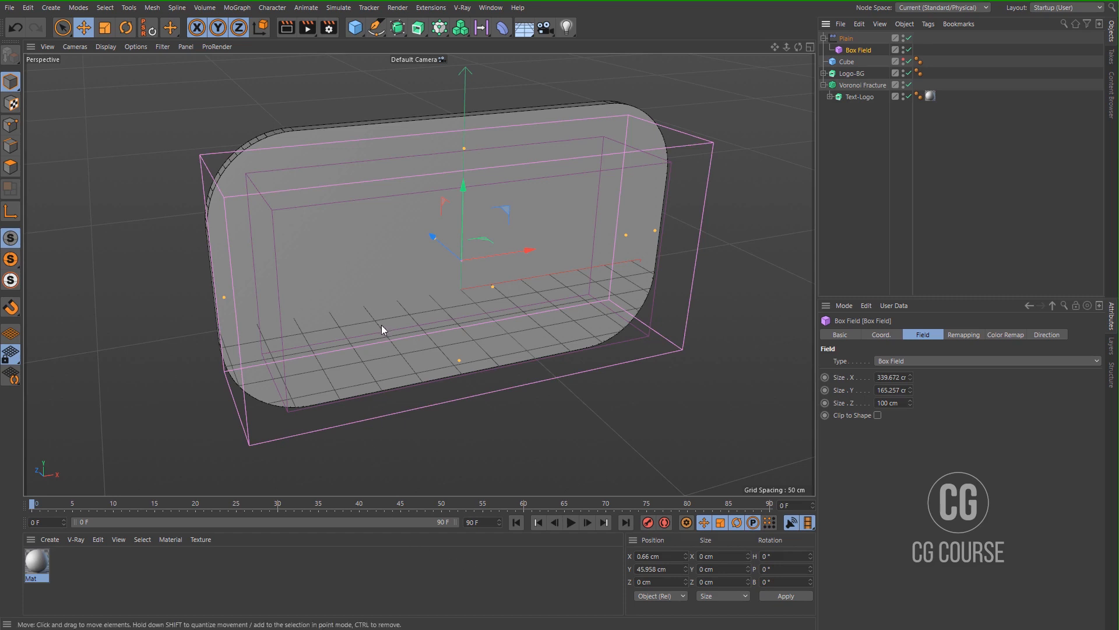
{"action": "middle_click_drag", "start_coordinate": [382, 324], "coordinate": [397, 332], "text": "alt"}
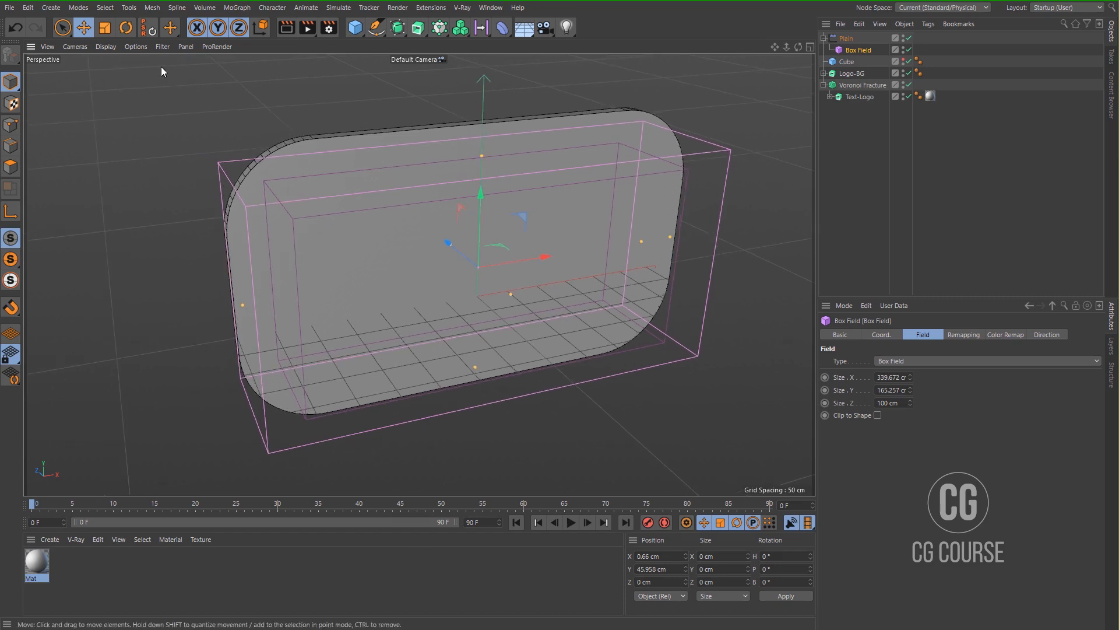
{"action": "left_click", "coordinate": [107, 46]}
{"action": "left_click", "coordinate": [119, 65]}
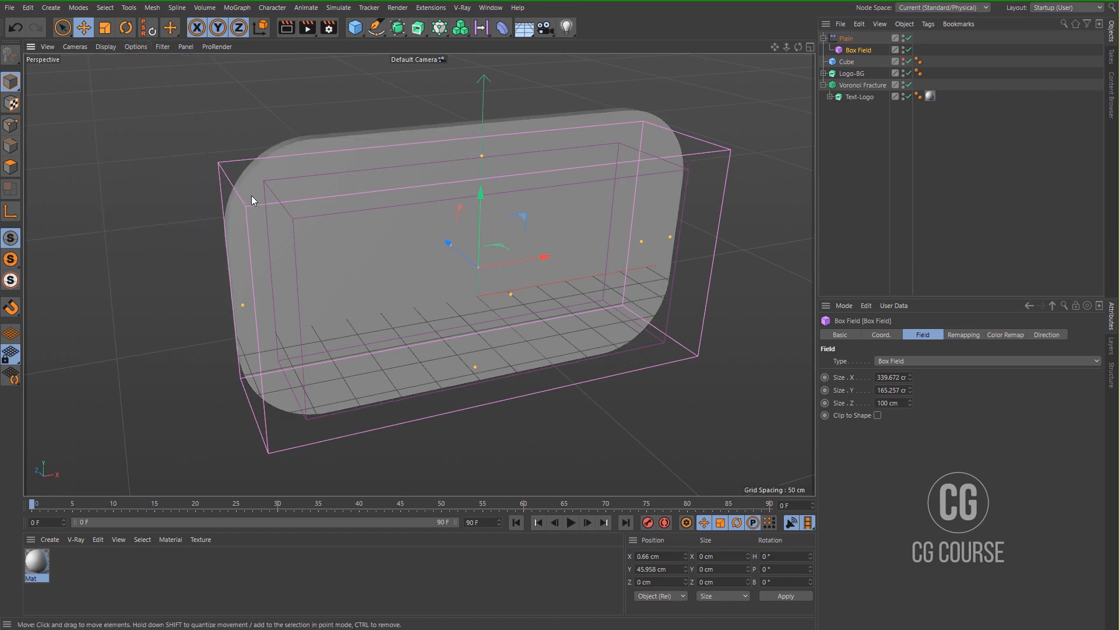
{"action": "middle_click_drag", "start_coordinate": [384, 237], "coordinate": [398, 236], "text": "alt"}
{"action": "left_click_drag", "start_coordinate": [404, 272], "coordinate": [406, 258], "text": "alt"}
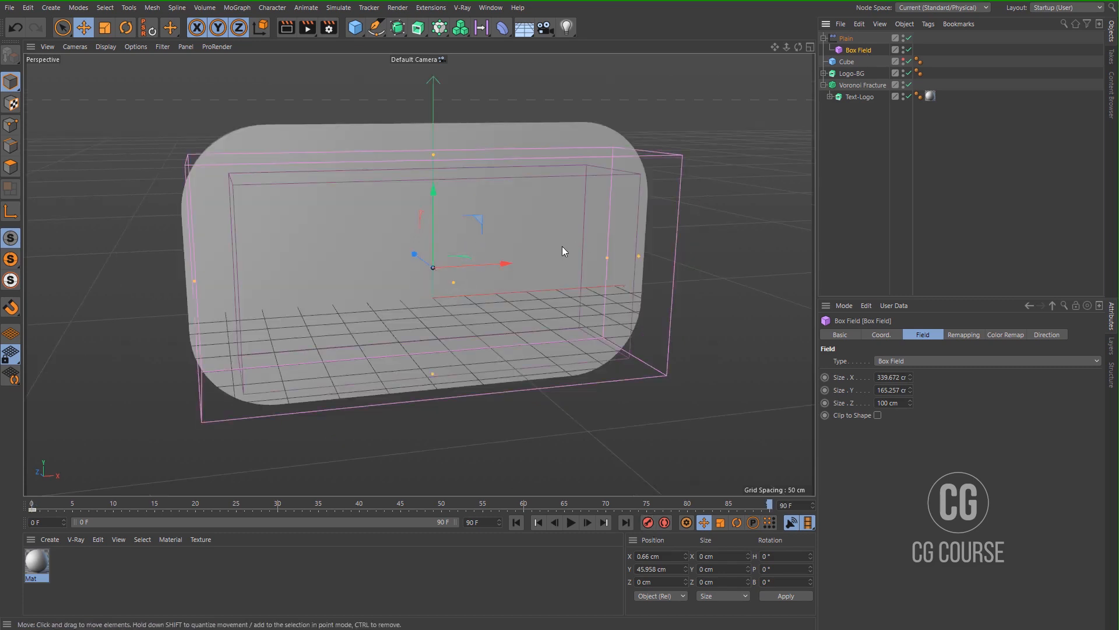
- Move the Box Field to about 729 cm in X at frame 90, record a position keyframe and play the animation
{"action": "left_click_drag", "start_coordinate": [502, 263], "coordinate": [845, 233]}
{"action": "left_click_drag", "start_coordinate": [579, 258], "coordinate": [666, 254]}
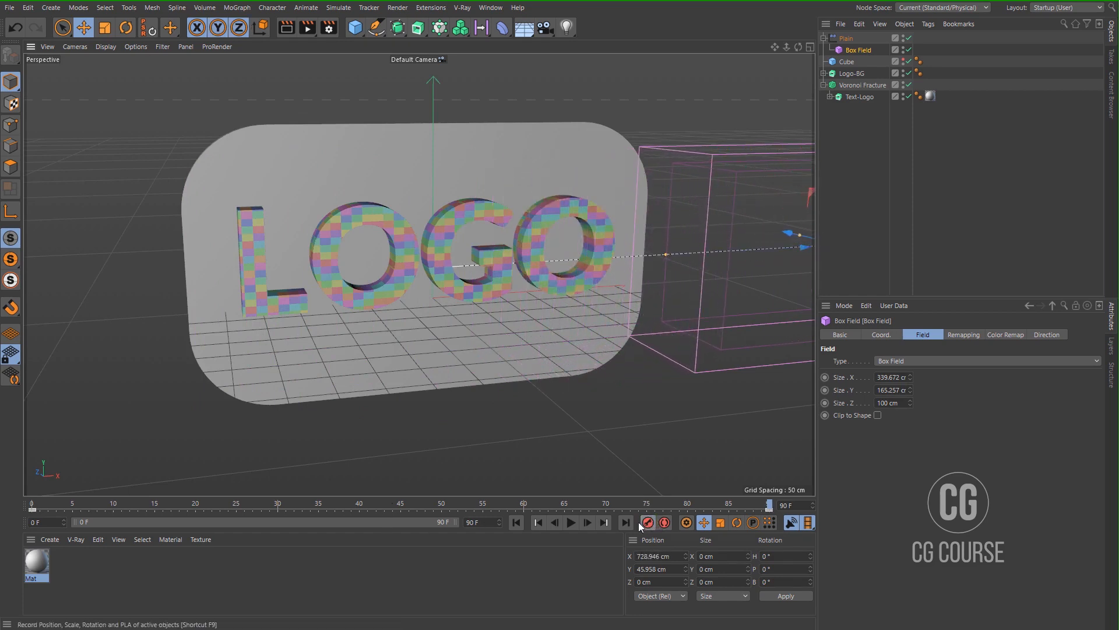
{"action": "left_click", "coordinate": [517, 522]}
{"action": "left_click", "coordinate": [570, 523]}
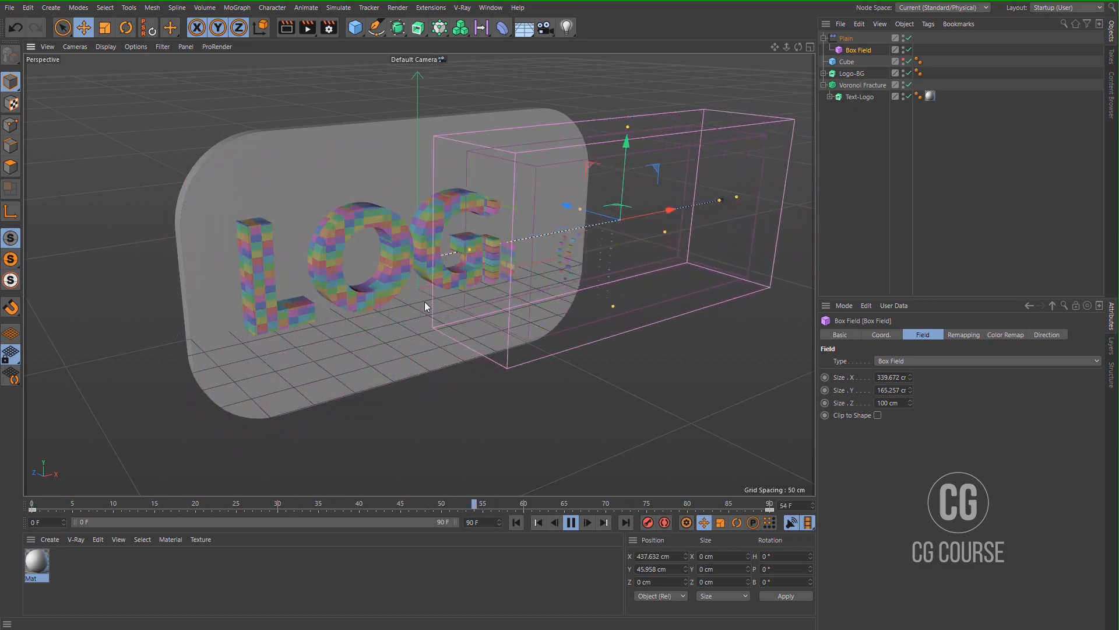
{"action": "left_click", "coordinate": [570, 522]}
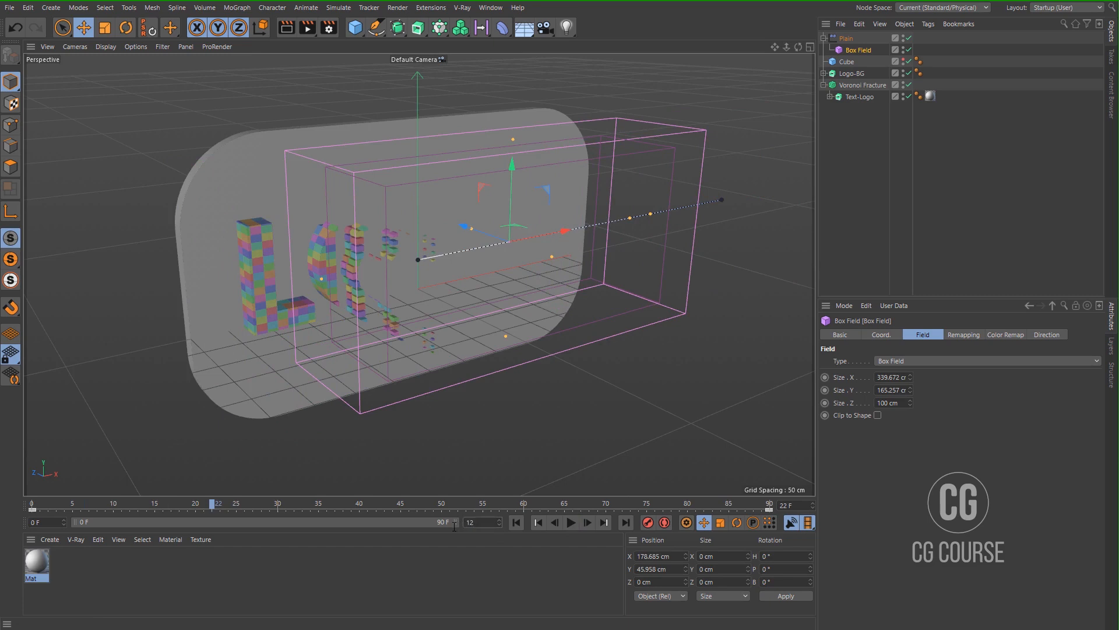
- Extend the timeline to 120 frames, move the Box Field's end keyframe to frame 120 and play the animation
{"action": "mouse_move", "coordinate": [454, 524]}
{"action": "left_mouse_down"}
{"action": "mouse_move", "coordinate": [363, 534]}
{"action": "mouse_move", "coordinate": [458, 522]}
{"action": "left_mouse_up"}
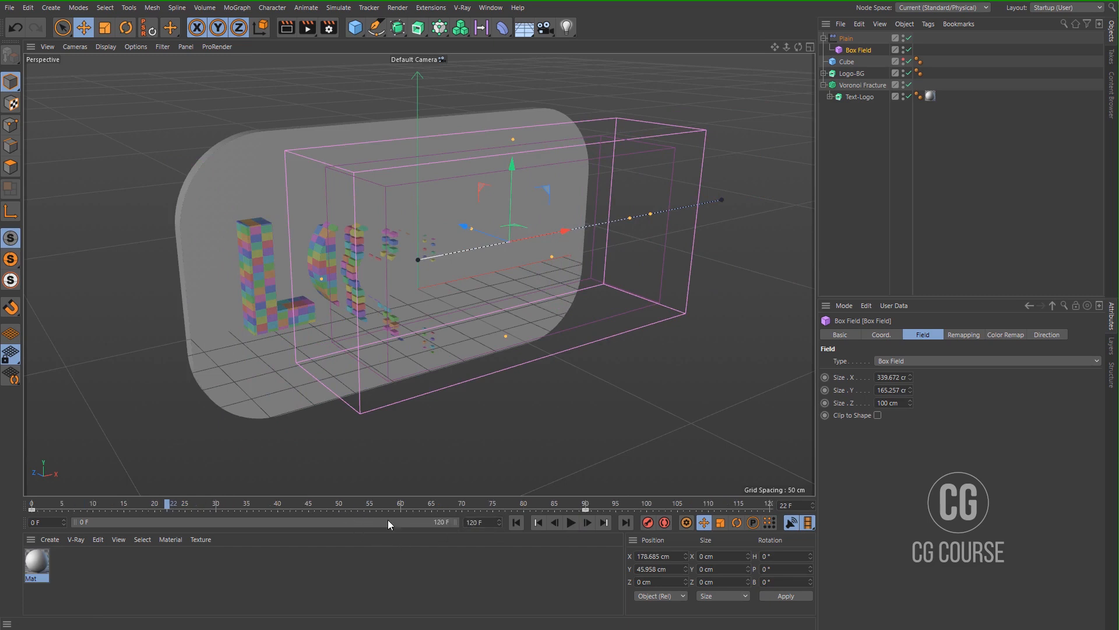
{"action": "left_click_drag", "start_coordinate": [584, 509], "coordinate": [769, 510]}
{"action": "left_click", "coordinate": [570, 523]}
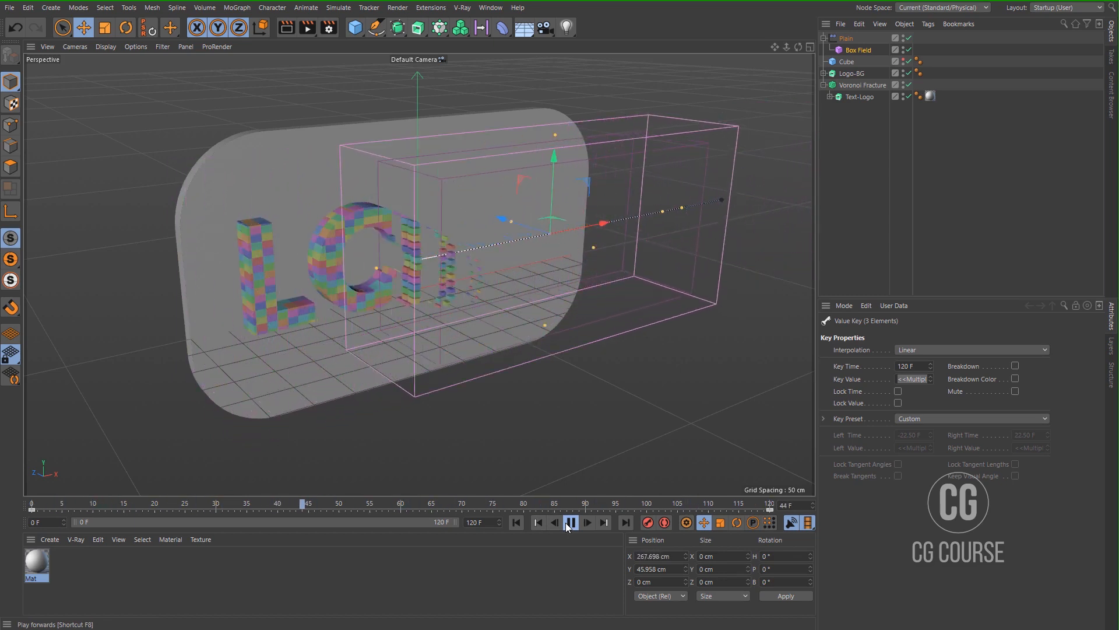
{"action": "left_click", "coordinate": [569, 523]}
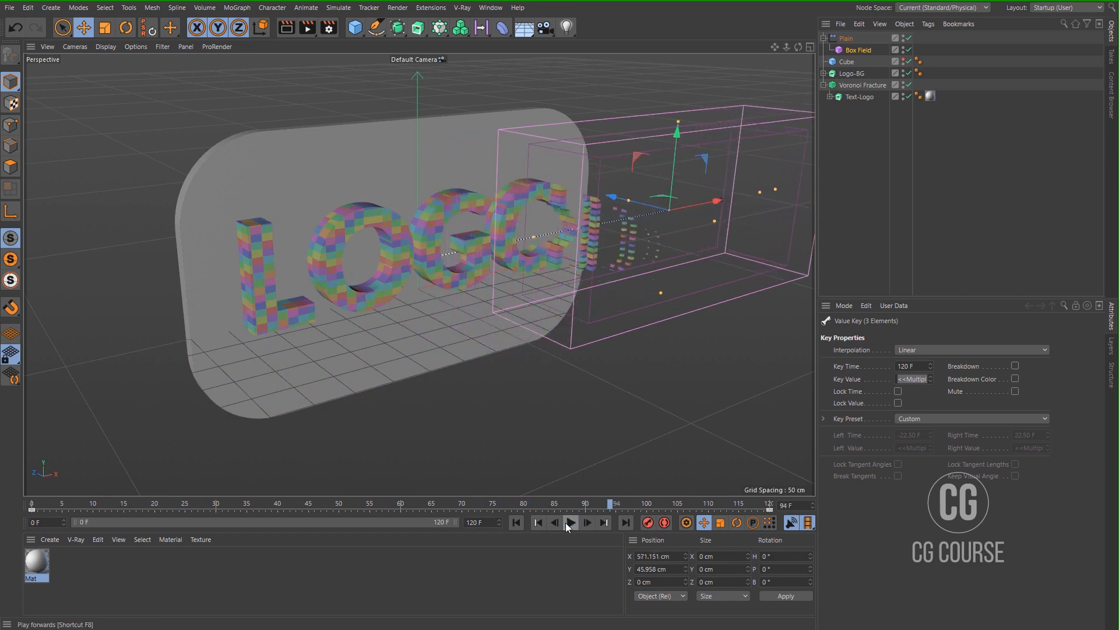
- Scrub to frame 81 and enable rotation in the Plain effector's parameters
{"action": "scroll", "coordinate": [484, 246], "scroll_direction": "up", "scroll_amount": 5}
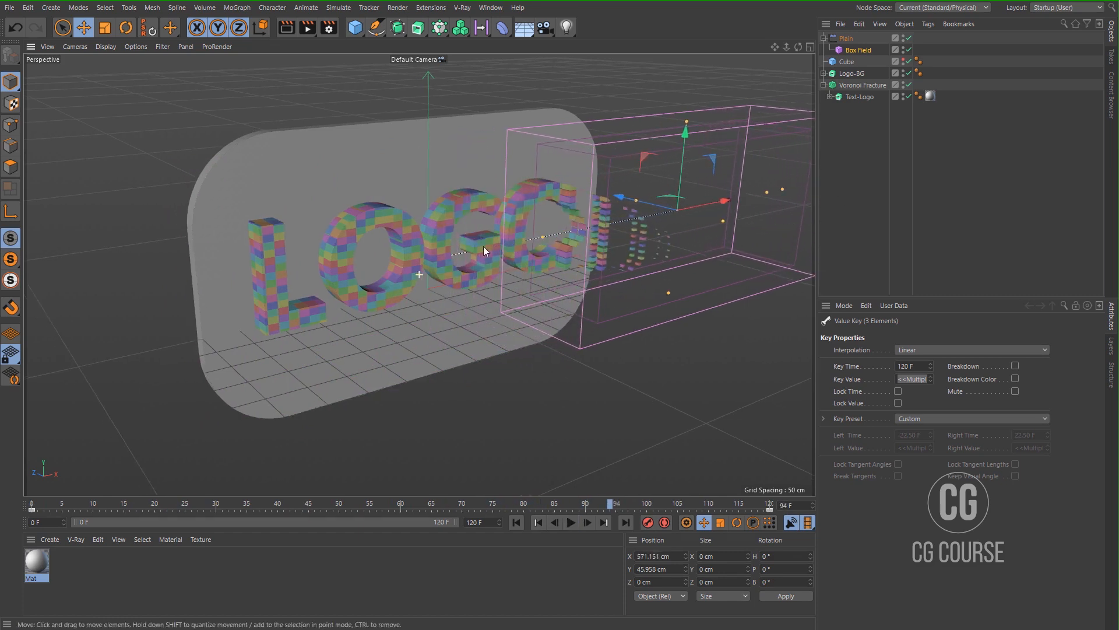
{"action": "left_click_drag", "start_coordinate": [420, 244], "coordinate": [428, 239], "text": "alt"}
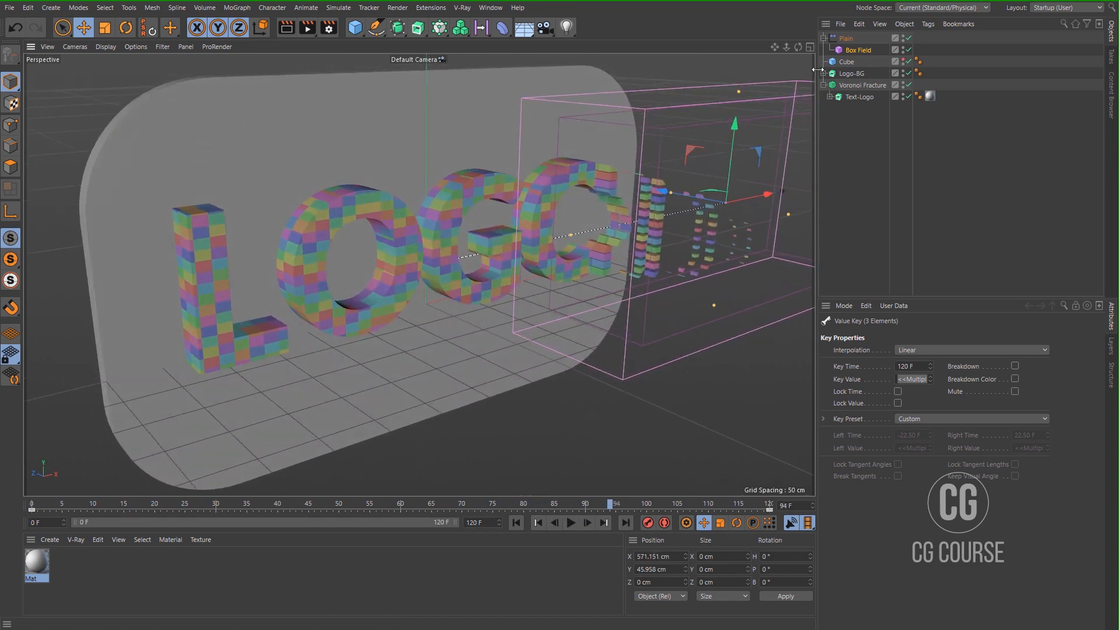
{"action": "left_click", "coordinate": [851, 39]}
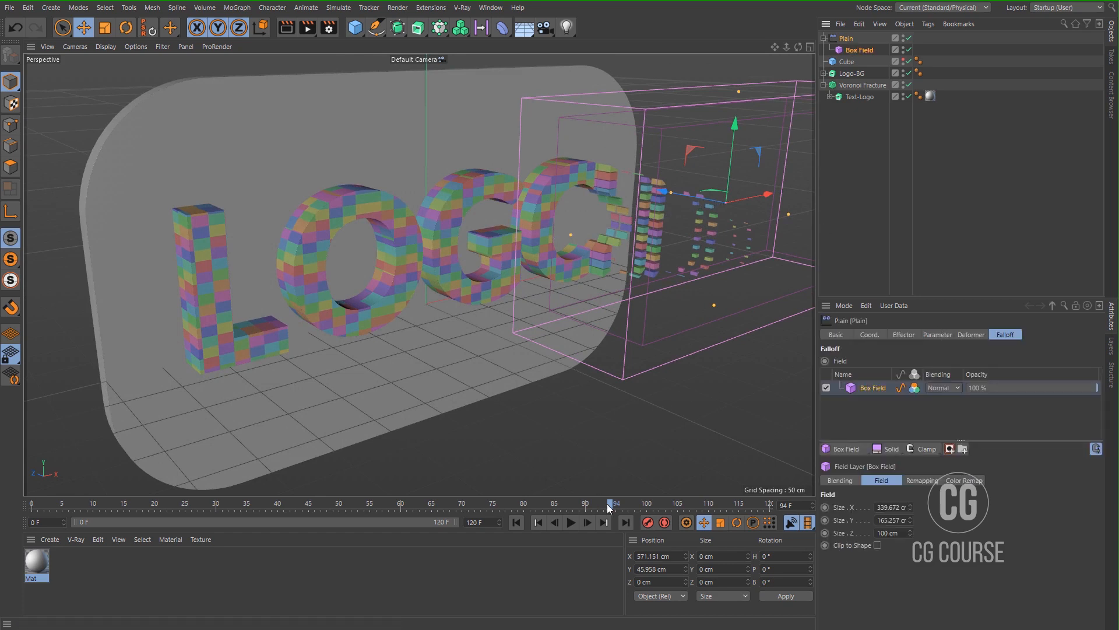
{"action": "left_click_drag", "start_coordinate": [596, 509], "coordinate": [529, 504]}
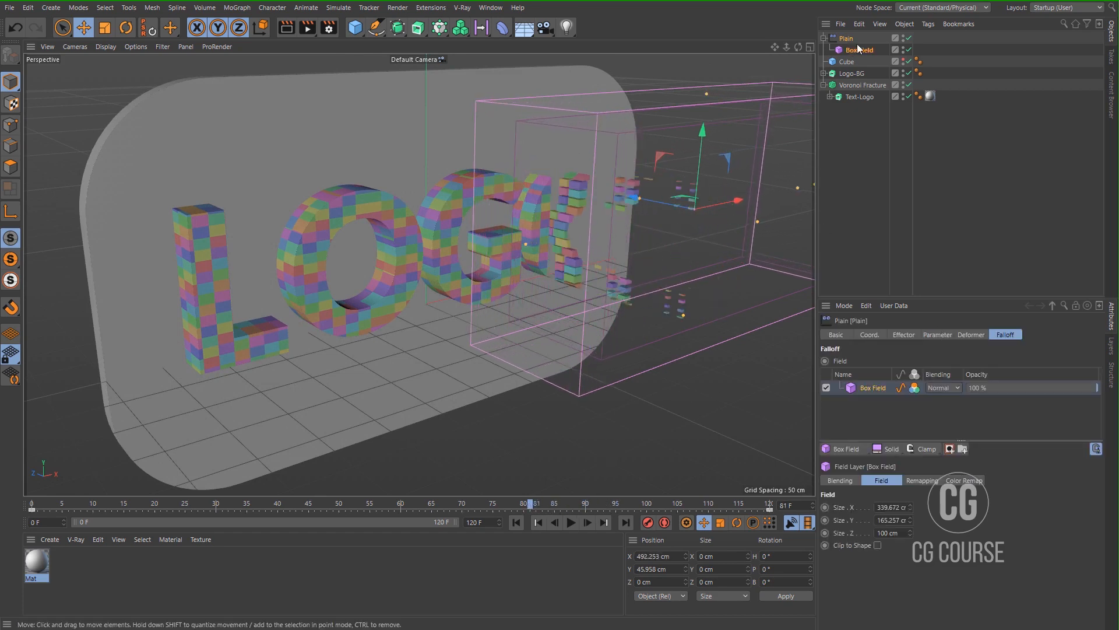
{"action": "left_click", "coordinate": [856, 39]}
{"action": "left_click", "coordinate": [949, 332]}
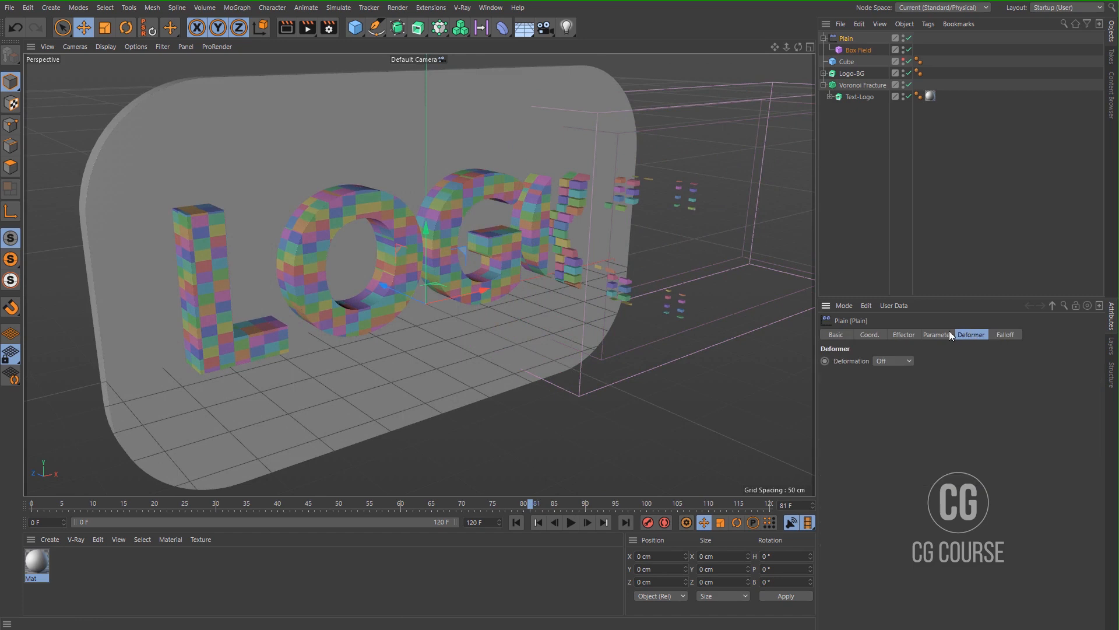
{"action": "left_click", "coordinate": [1047, 384]}
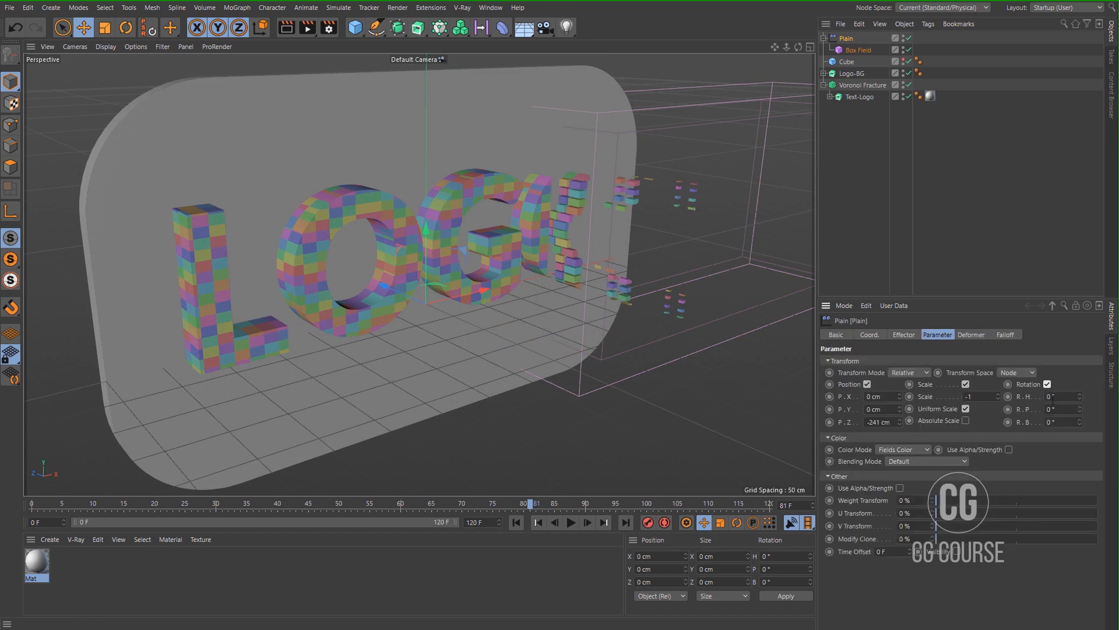
{"action": "left_click_drag", "start_coordinate": [1079, 409], "coordinate": [1080, 390]}
{"action": "left_click_drag", "start_coordinate": [1080, 396], "coordinate": [1080, 304]}
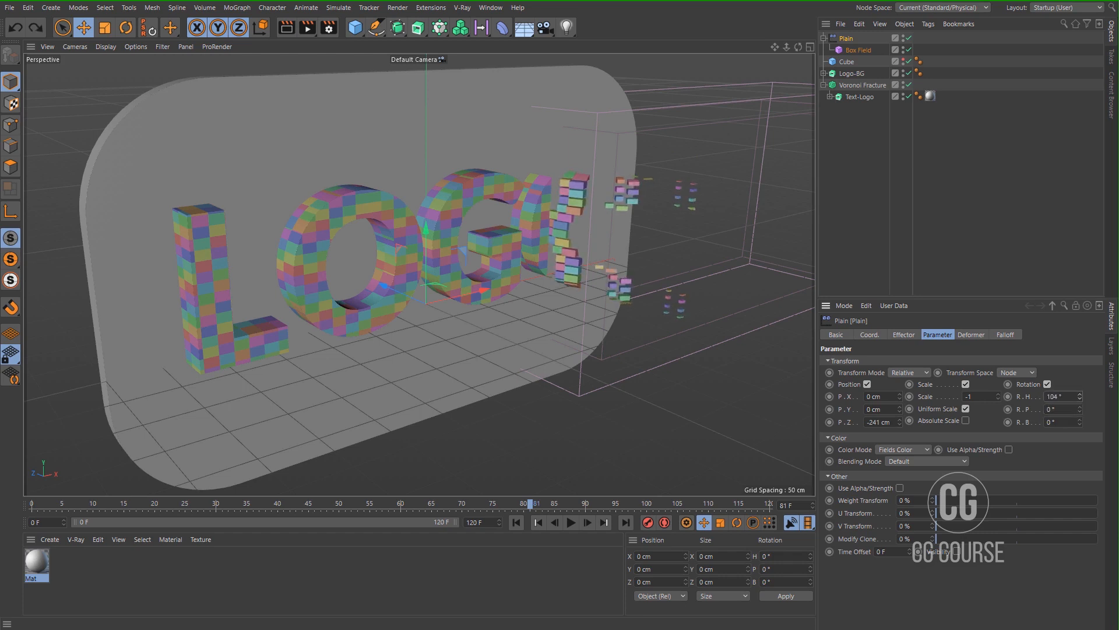
{"action": "key", "text": "ctrl+z"}
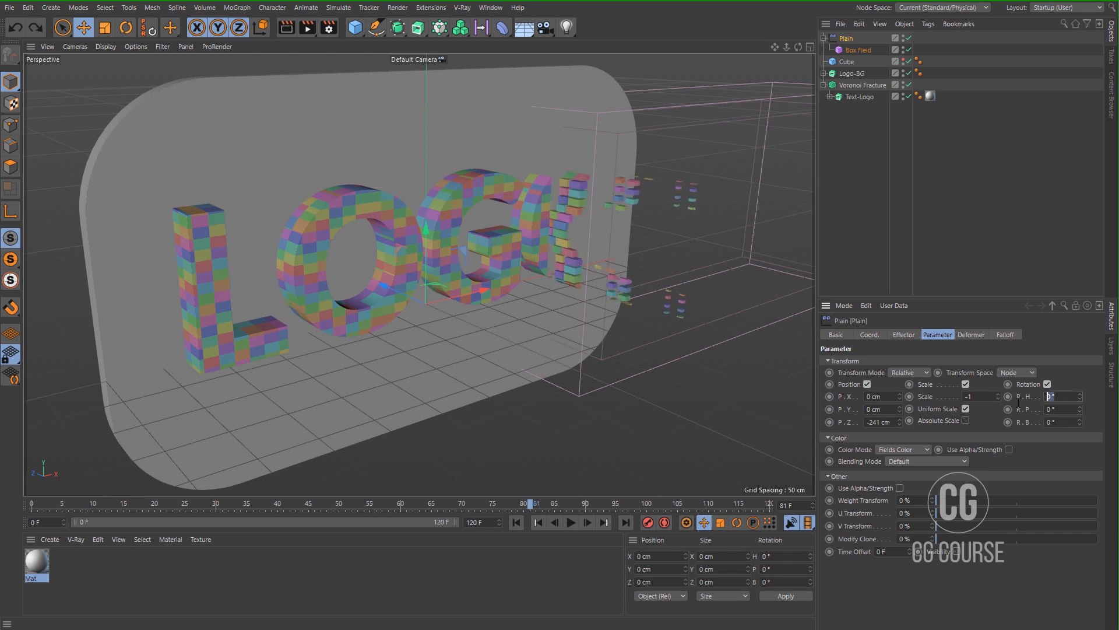
- Set the Plain effector's heading rotation to 90° and play the animation from the first frame
{"action": "key", "text": "Return"}
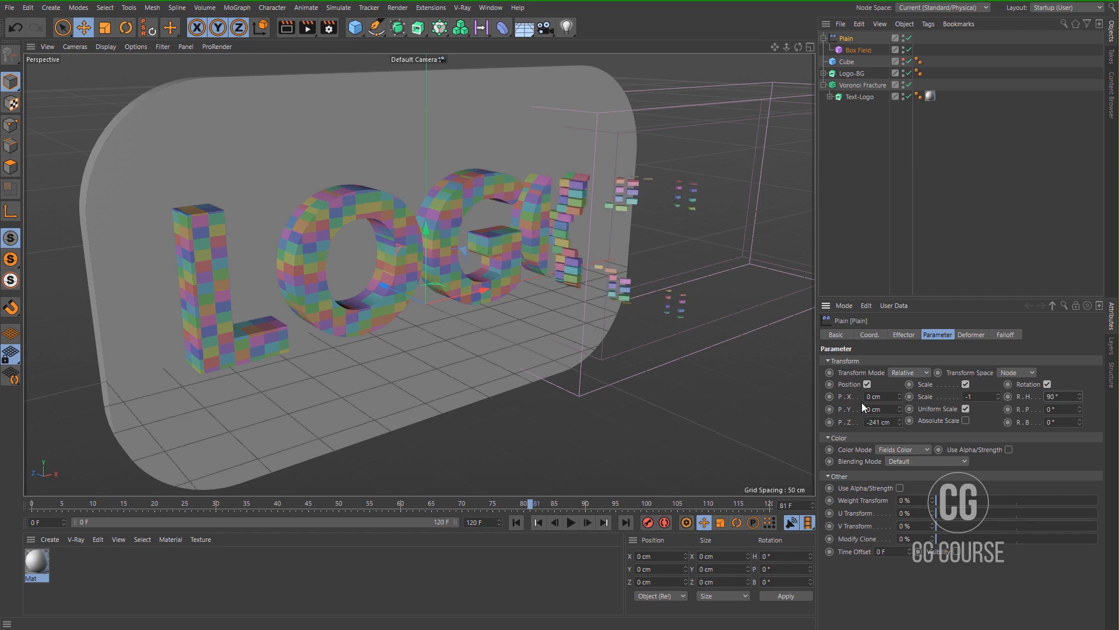
{"action": "left_click", "coordinate": [518, 525]}
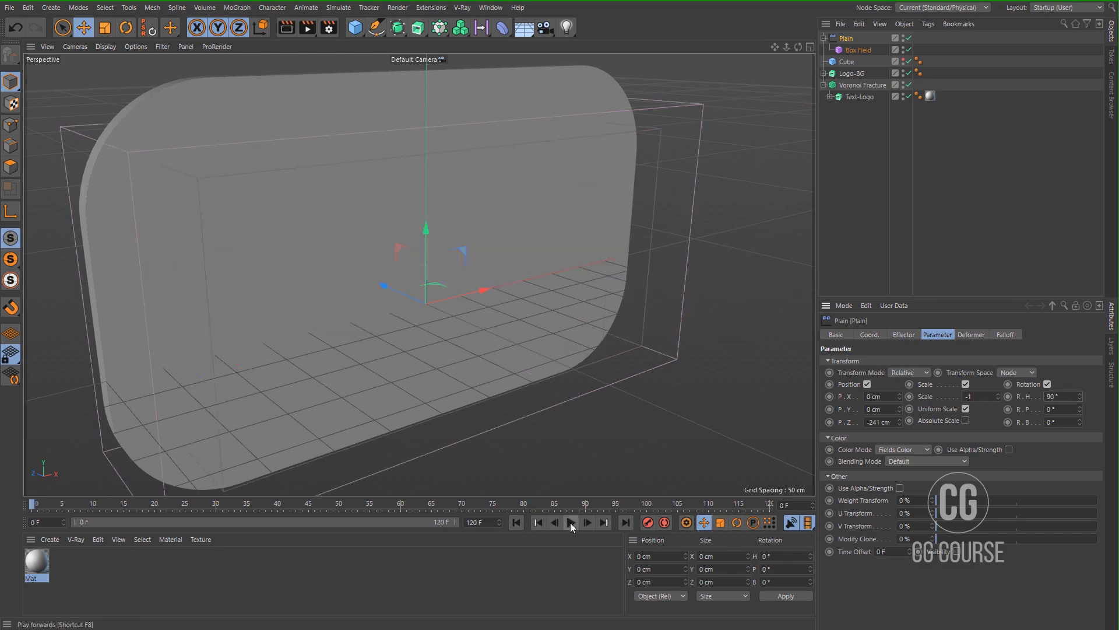
{"action": "left_click", "coordinate": [570, 522]}
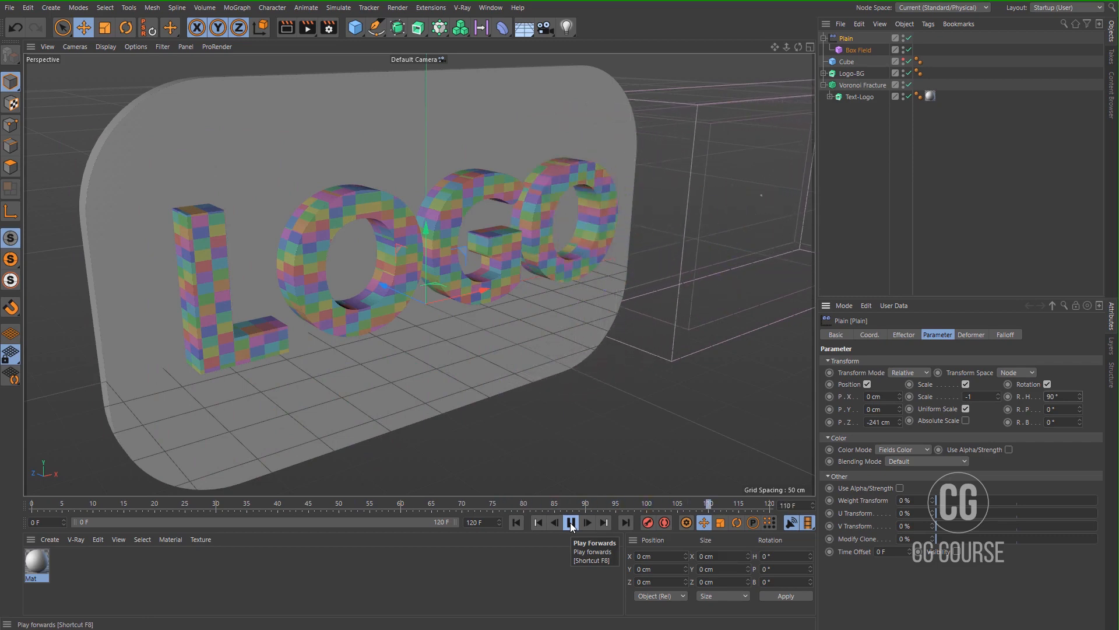
{"action": "left_click", "coordinate": [571, 523]}
- Collapse the Plain and Voronoi Fracture hierarchies and exclude the cube from rendering
{"action": "left_click_drag", "start_coordinate": [436, 362], "coordinate": [353, 277], "text": "alt"}
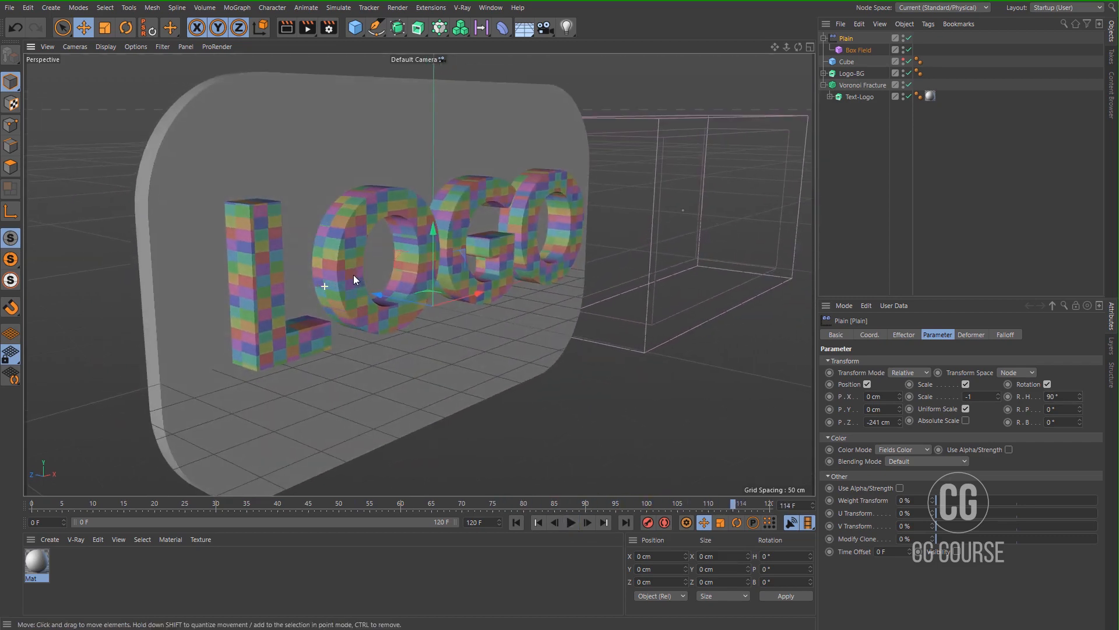
{"action": "left_click", "coordinate": [854, 170]}
{"action": "left_click", "coordinate": [824, 38]}
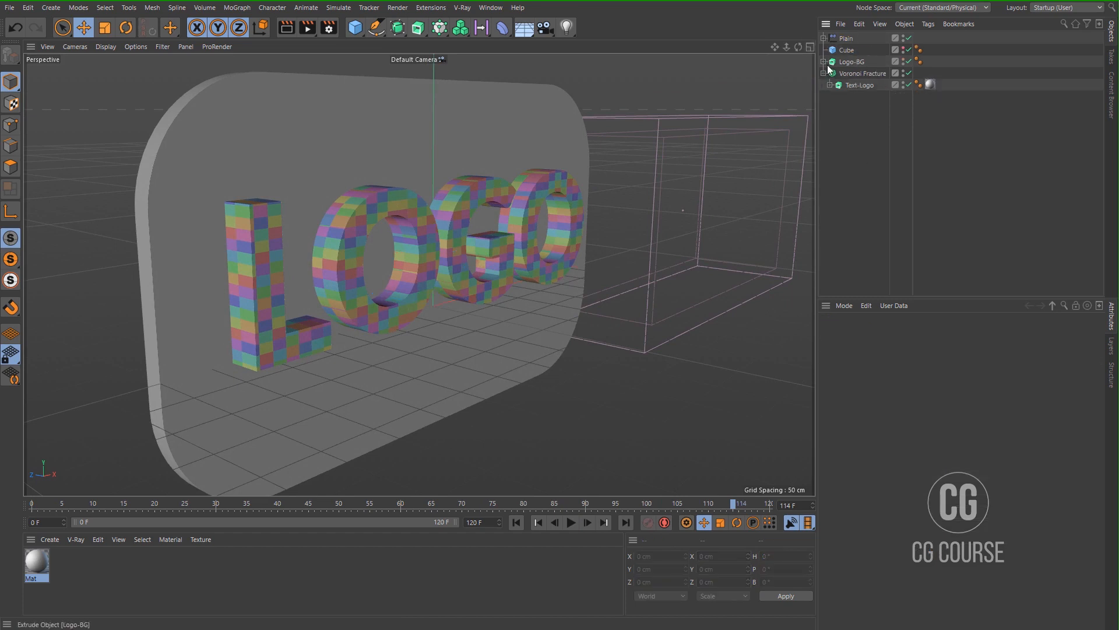
{"action": "left_click", "coordinate": [825, 74]}
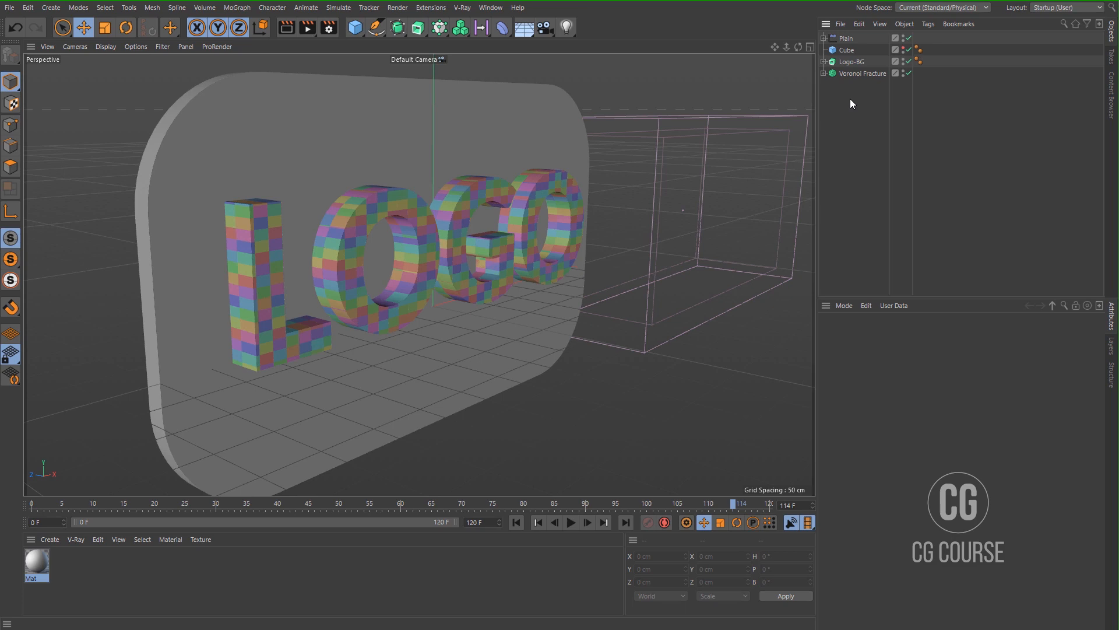
{"action": "left_click", "coordinate": [909, 49]}
- Render the active view at frame 114, then scrub to frame 54 and render it again
{"action": "left_click", "coordinate": [292, 27]}
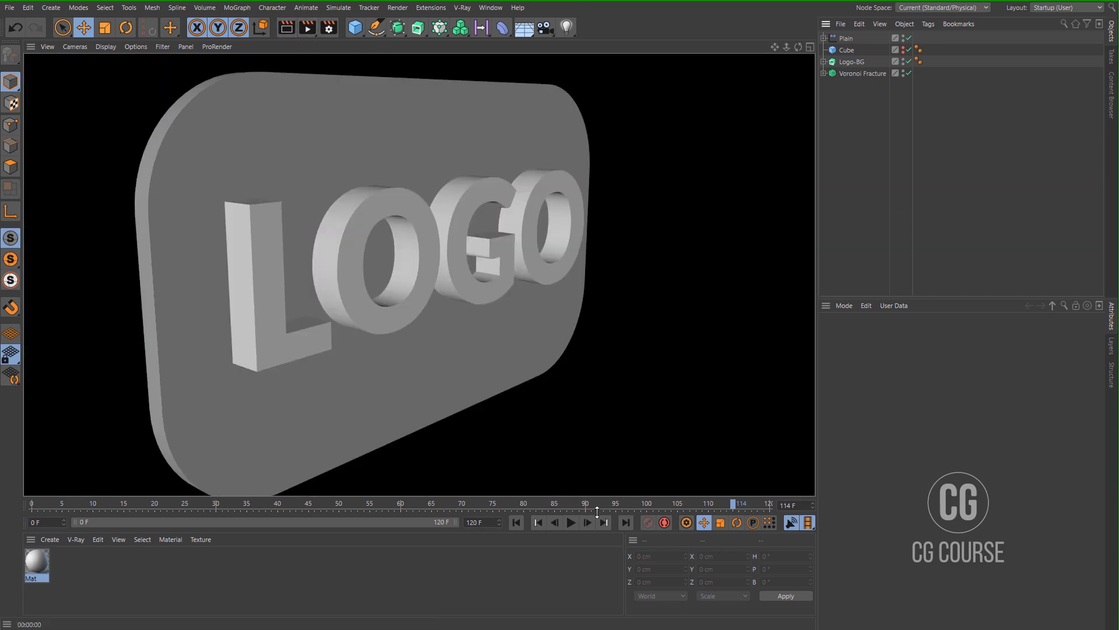
{"action": "left_click_drag", "start_coordinate": [593, 506], "coordinate": [364, 506]}
{"action": "left_click", "coordinate": [287, 27]}
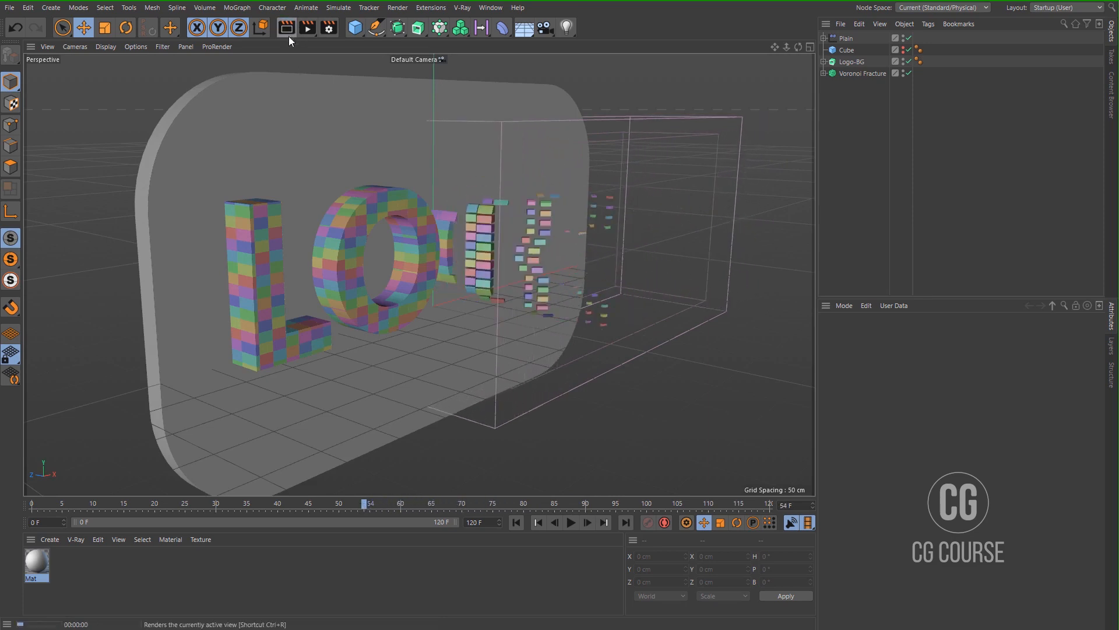
- Add a camera from the current view, look through it, and rename it Camera-1
{"action": "left_click", "coordinate": [841, 143]}
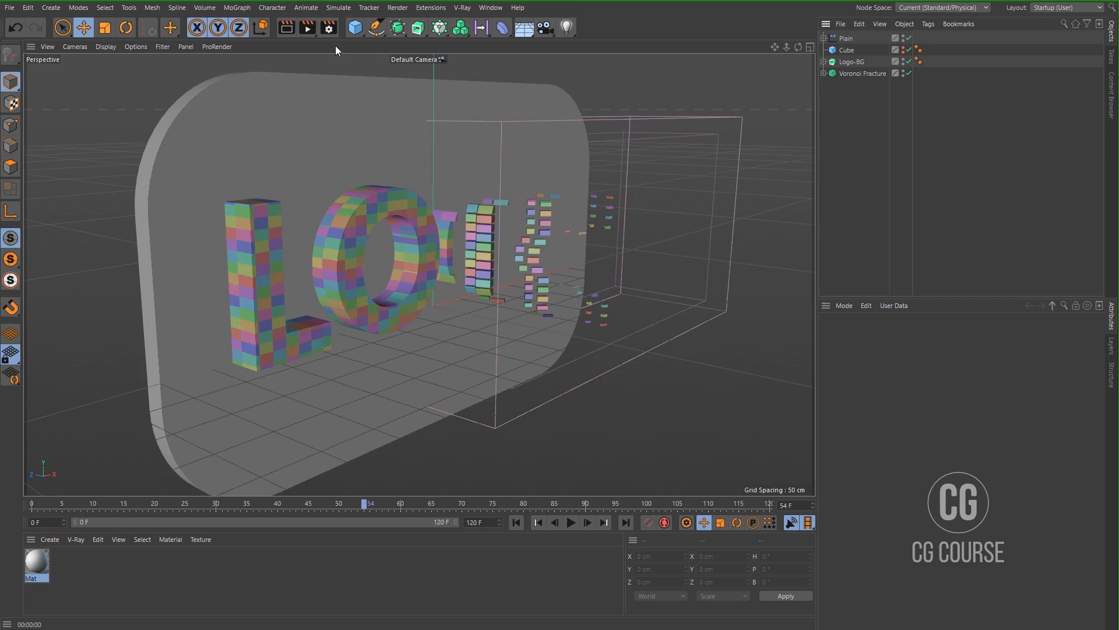
{"action": "left_click", "coordinate": [546, 31]}
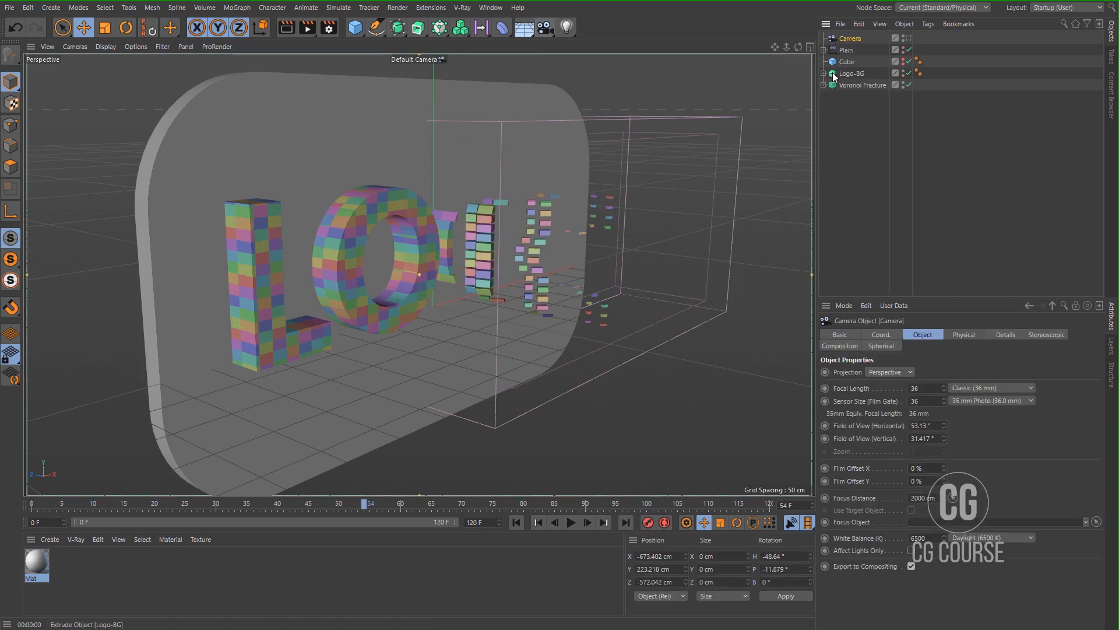
{"action": "left_click", "coordinate": [908, 39]}
{"action": "double_click", "coordinate": [853, 39]}
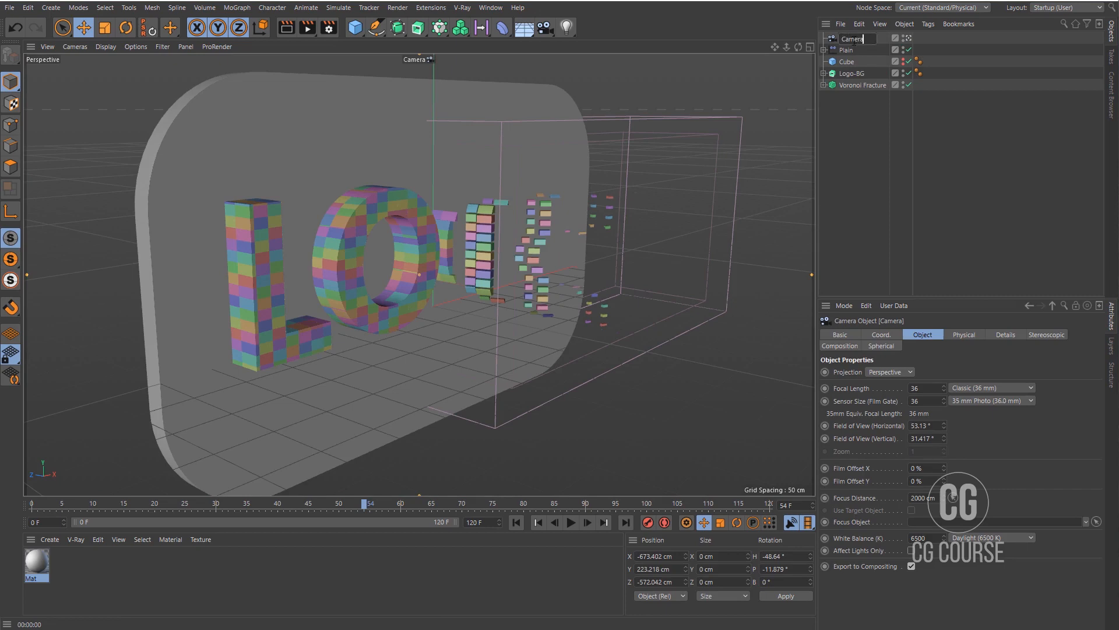
{"action": "type", "text": "-1"}
{"action": "key", "text": "Return"}
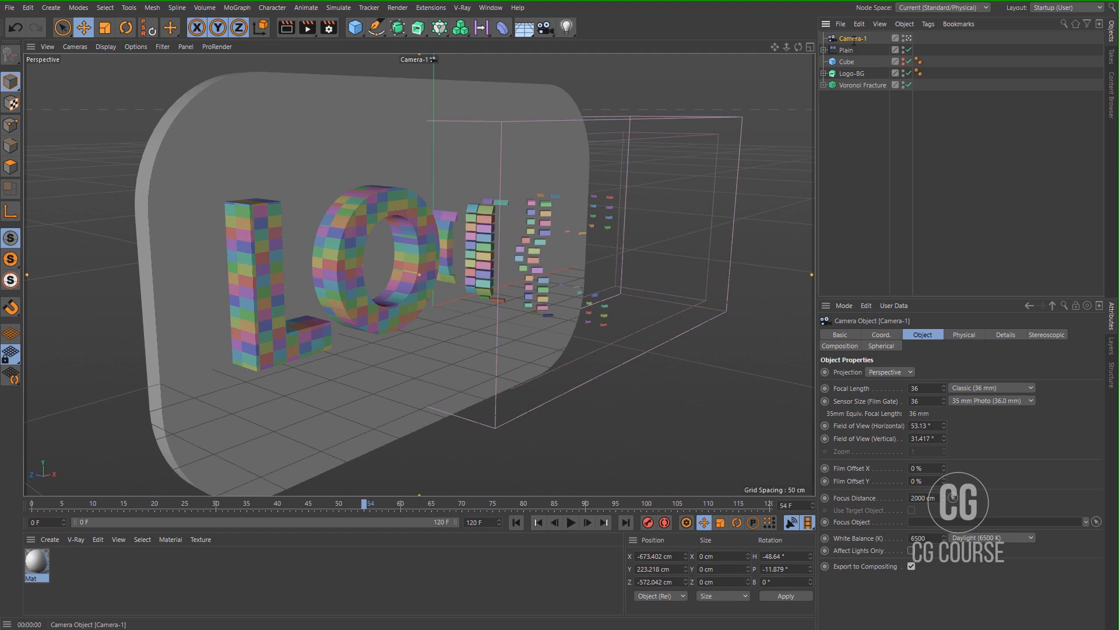
- Return to frame 0 and show the four-view layout with the whole camera visible in the Top view
{"action": "left_click_drag", "start_coordinate": [365, 503], "coordinate": [32, 507]}
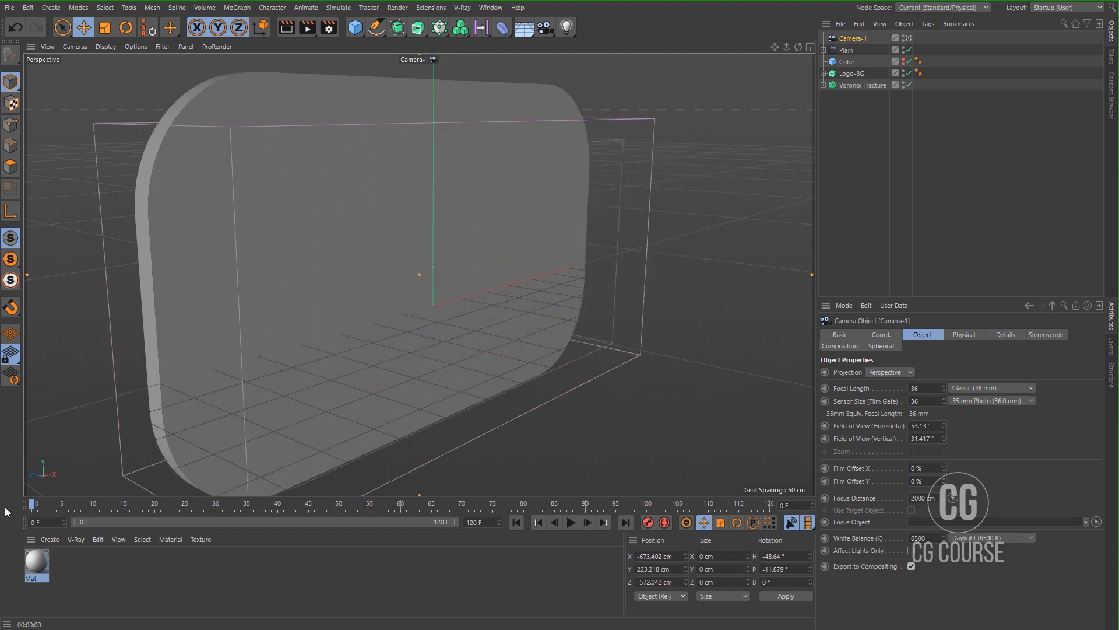
{"action": "middle_click", "coordinate": [398, 337]}
{"action": "middle_click", "coordinate": [562, 213]}
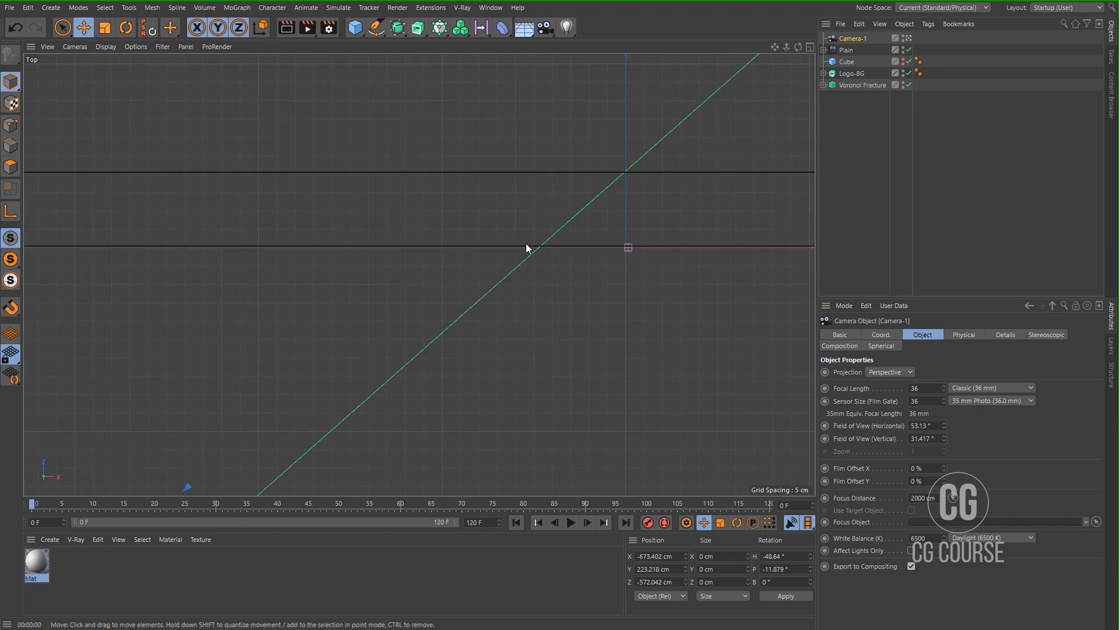
{"action": "scroll", "coordinate": [479, 297], "scroll_direction": "down", "scroll_amount": 10}
{"action": "middle_click", "coordinate": [466, 299]}
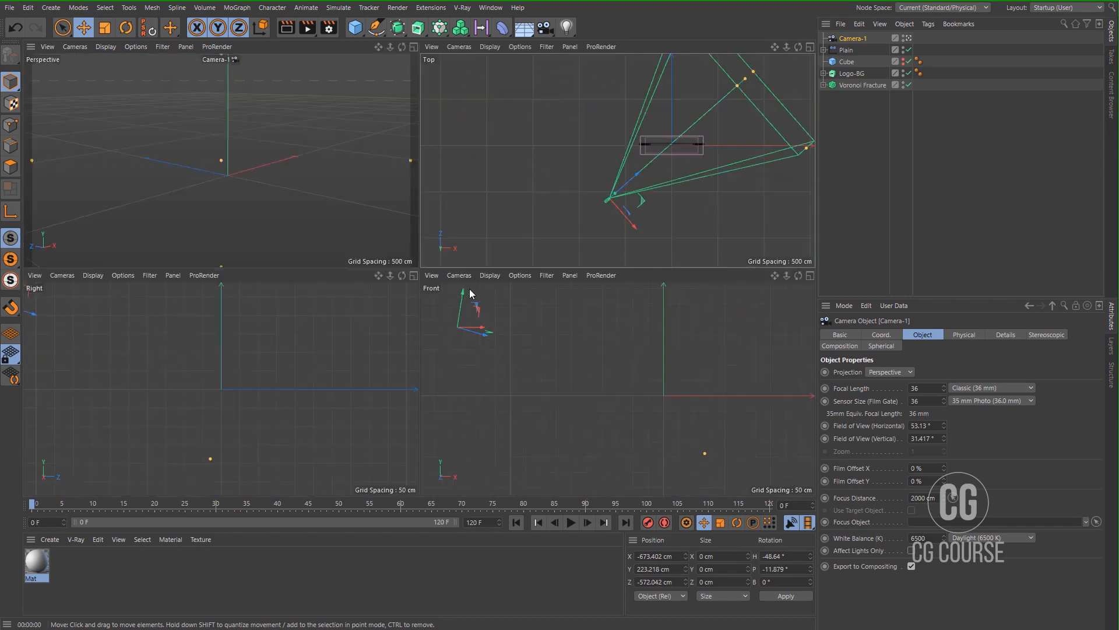
- Move Camera-1 close to the plate, at about X -502, Y 100, Z -345 cm, and record a keyframe at frame 0
{"action": "middle_click_drag", "start_coordinate": [253, 190], "coordinate": [283, 189], "text": "alt"}
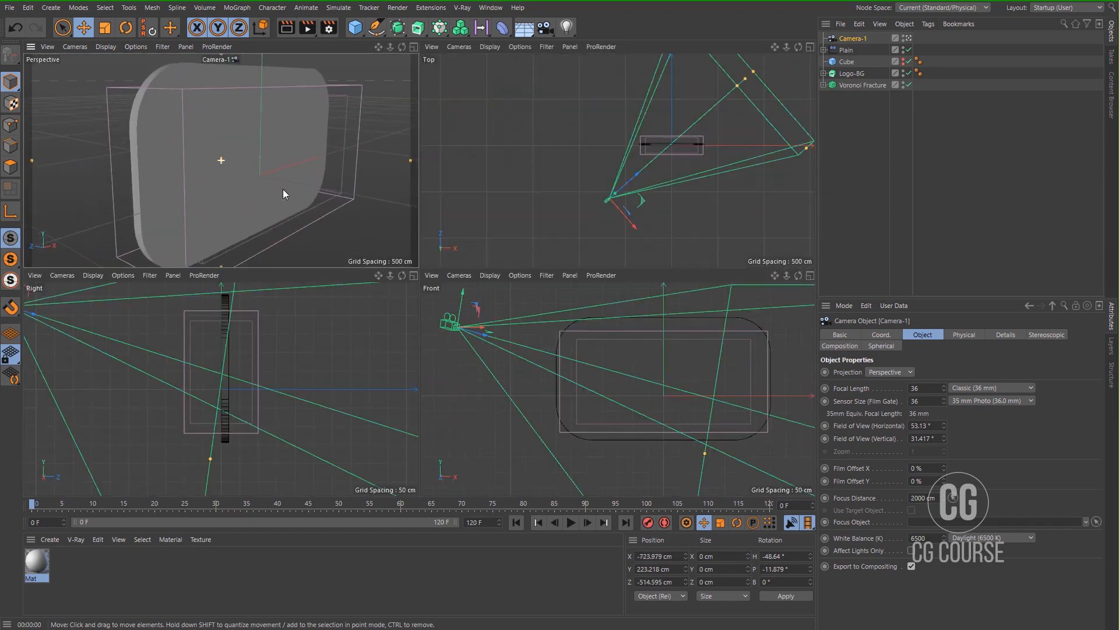
{"action": "left_click_drag", "start_coordinate": [263, 186], "coordinate": [264, 172], "text": "alt"}
{"action": "right_click_drag", "start_coordinate": [265, 170], "coordinate": [276, 160], "text": "alt"}
{"action": "middle_click_drag", "start_coordinate": [276, 159], "coordinate": [292, 178], "text": "alt"}
{"action": "left_click_drag", "start_coordinate": [280, 178], "coordinate": [275, 165], "text": "alt"}
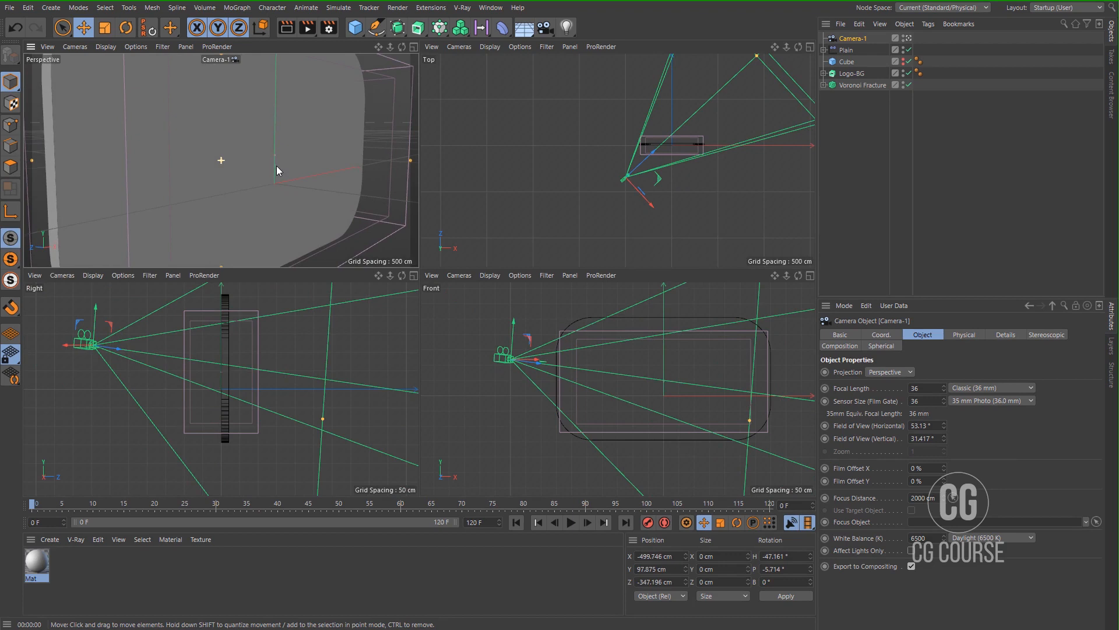
{"action": "middle_click_drag", "start_coordinate": [277, 166], "coordinate": [278, 167], "text": "alt"}
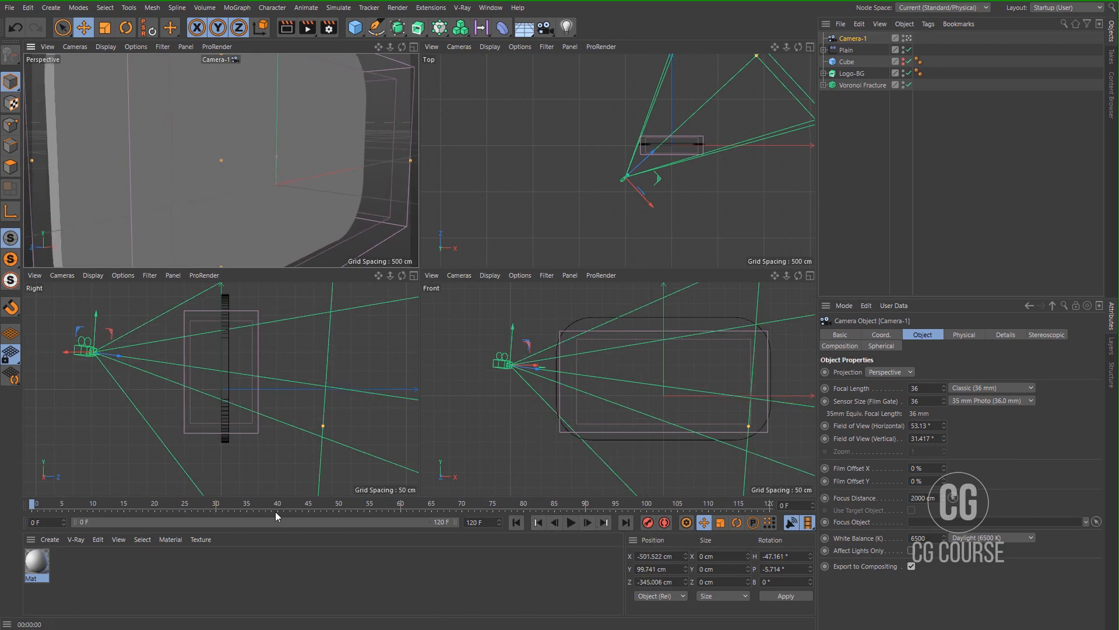
{"action": "left_click_drag", "start_coordinate": [32, 509], "coordinate": [8, 516]}
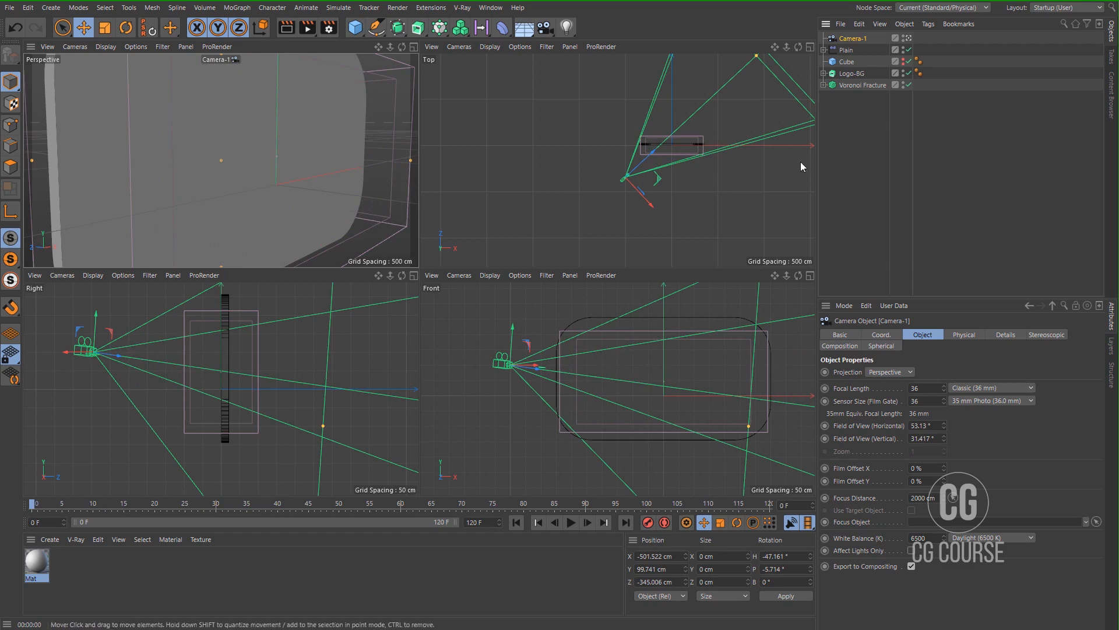
{"action": "left_click", "coordinate": [648, 523]}
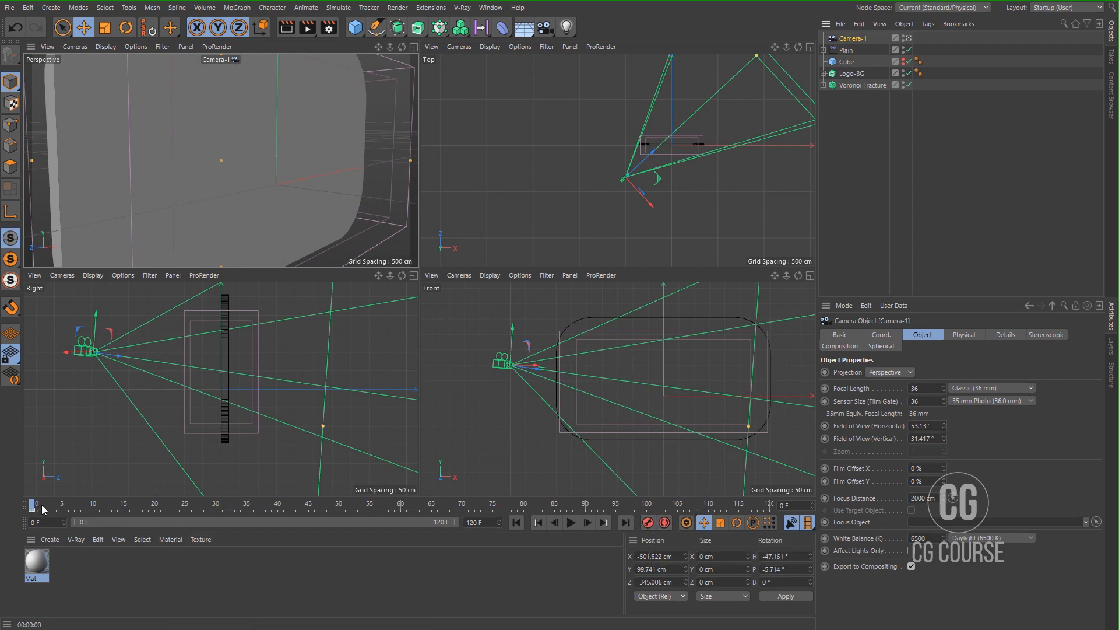
- At frame 90, move Camera-1 along the world X axis to about -241 cm and record a keyframe
{"action": "left_click_drag", "start_coordinate": [33, 509], "coordinate": [585, 522]}
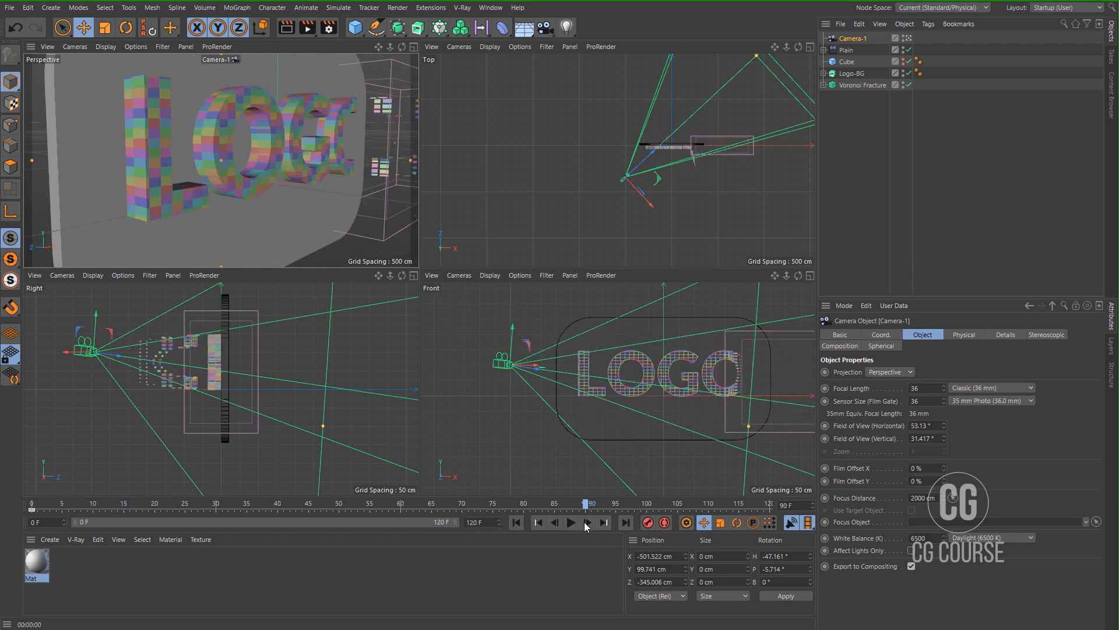
{"action": "scroll", "coordinate": [678, 165], "scroll_direction": "up", "scroll_amount": 3}
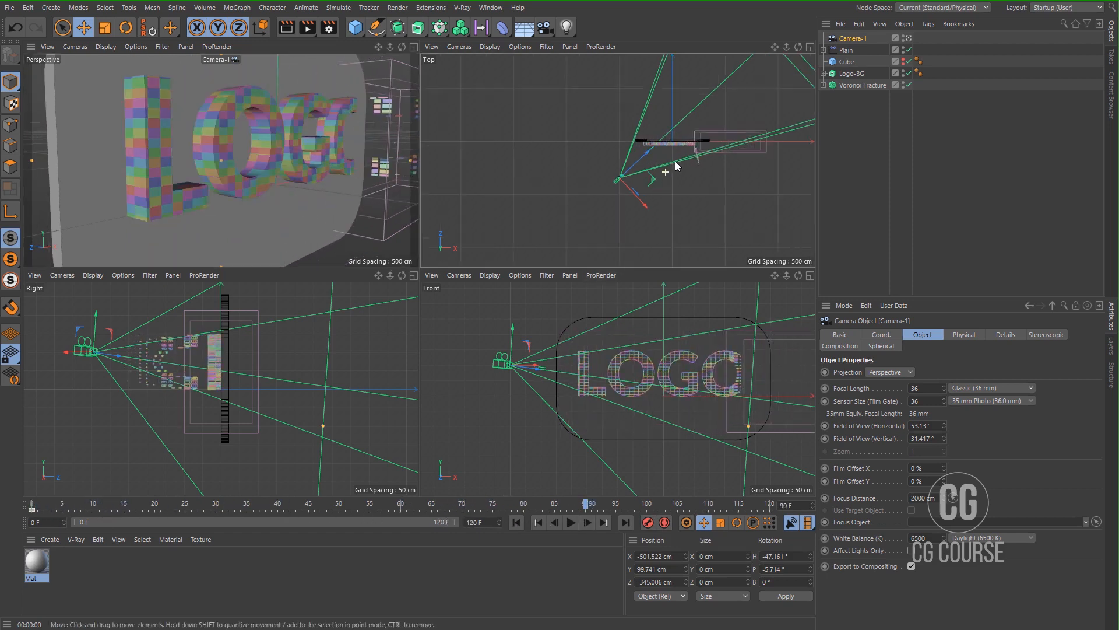
{"action": "key", "text": "w"}
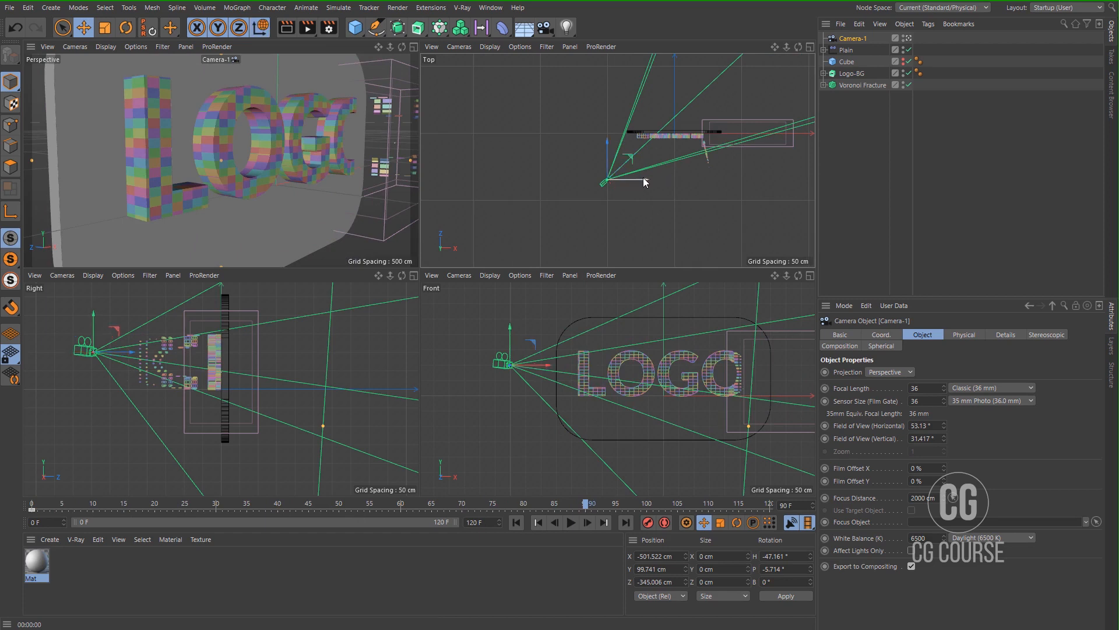
{"action": "left_click_drag", "start_coordinate": [643, 177], "coordinate": [675, 180]}
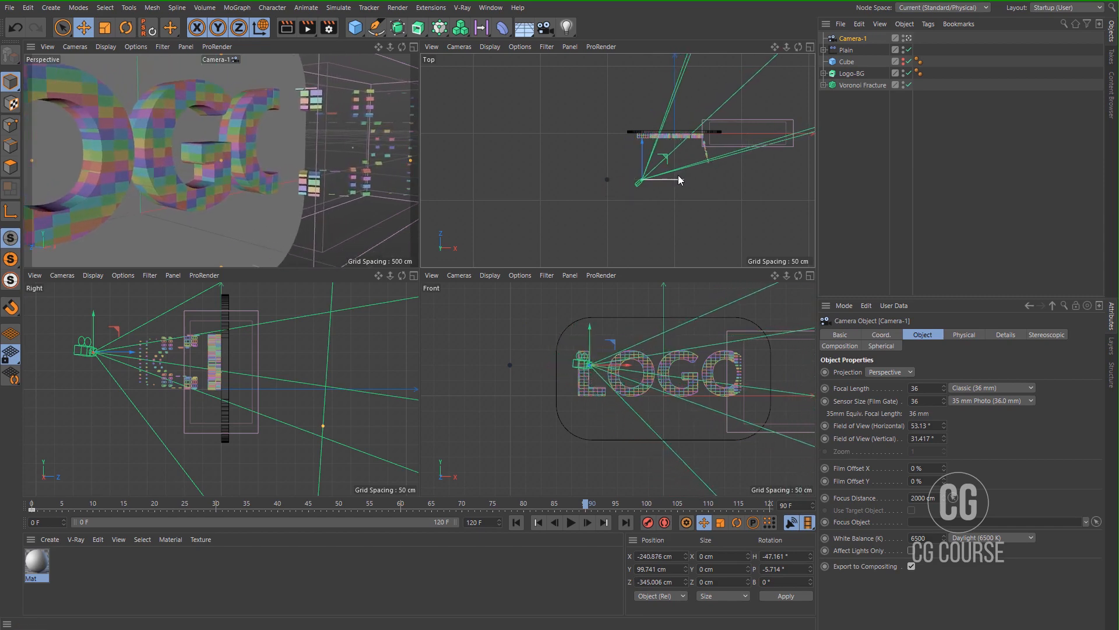
- Maximize the perspective view and play the Camera-1 animation twice from the first frame
{"action": "middle_click", "coordinate": [218, 159]}
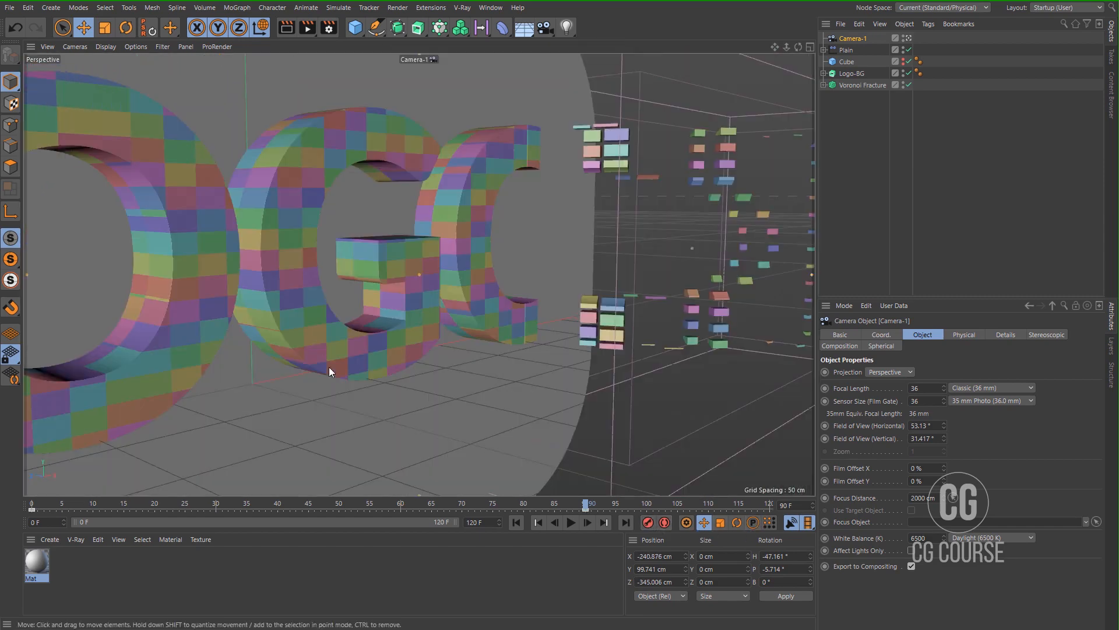
{"action": "left_click", "coordinate": [516, 523]}
{"action": "left_click", "coordinate": [570, 524]}
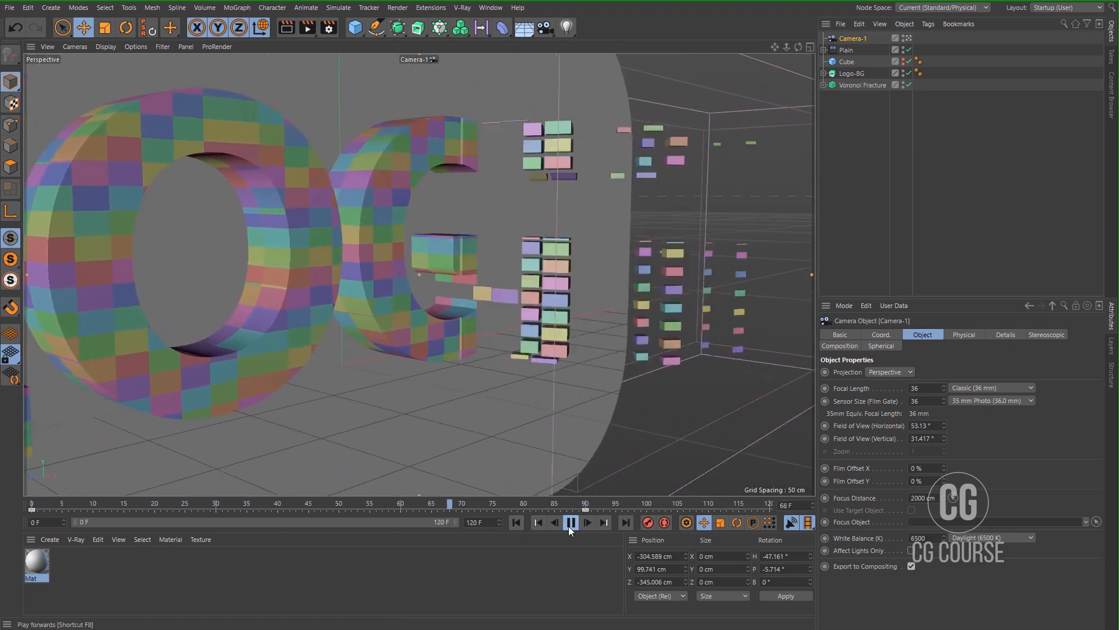
{"action": "left_click", "coordinate": [570, 523]}
{"action": "left_click", "coordinate": [517, 523]}
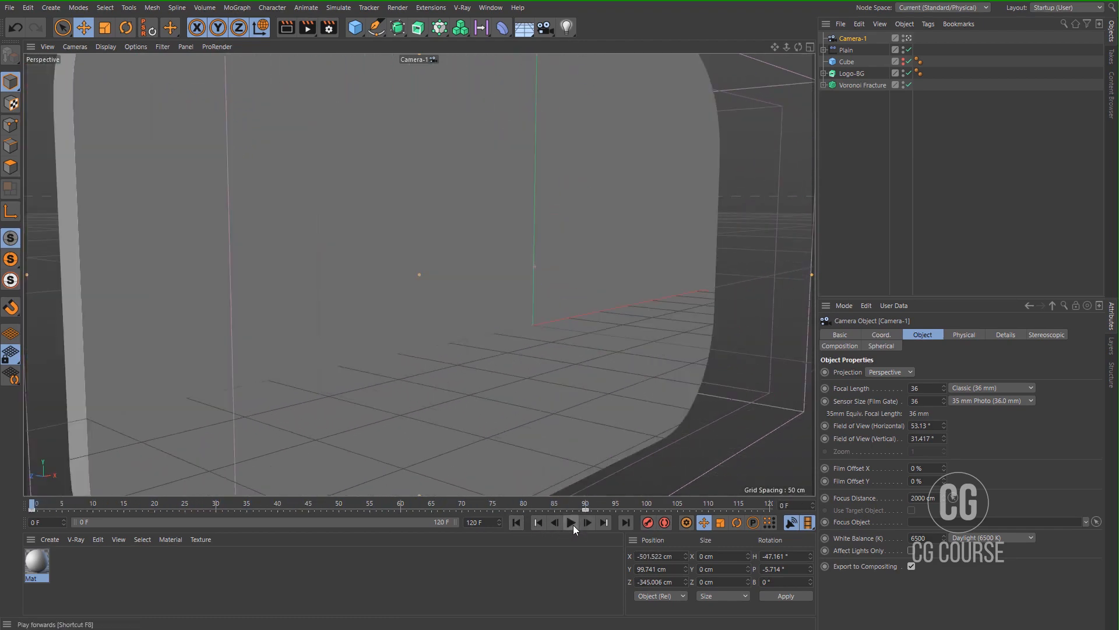
{"action": "left_click", "coordinate": [571, 523]}
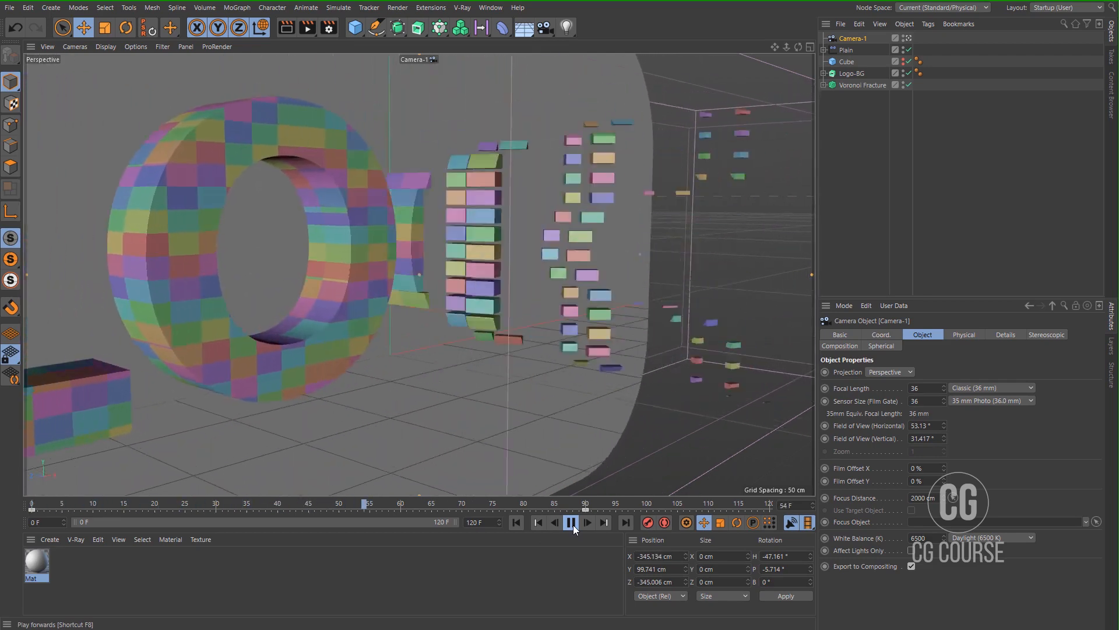
{"action": "left_click", "coordinate": [573, 523]}
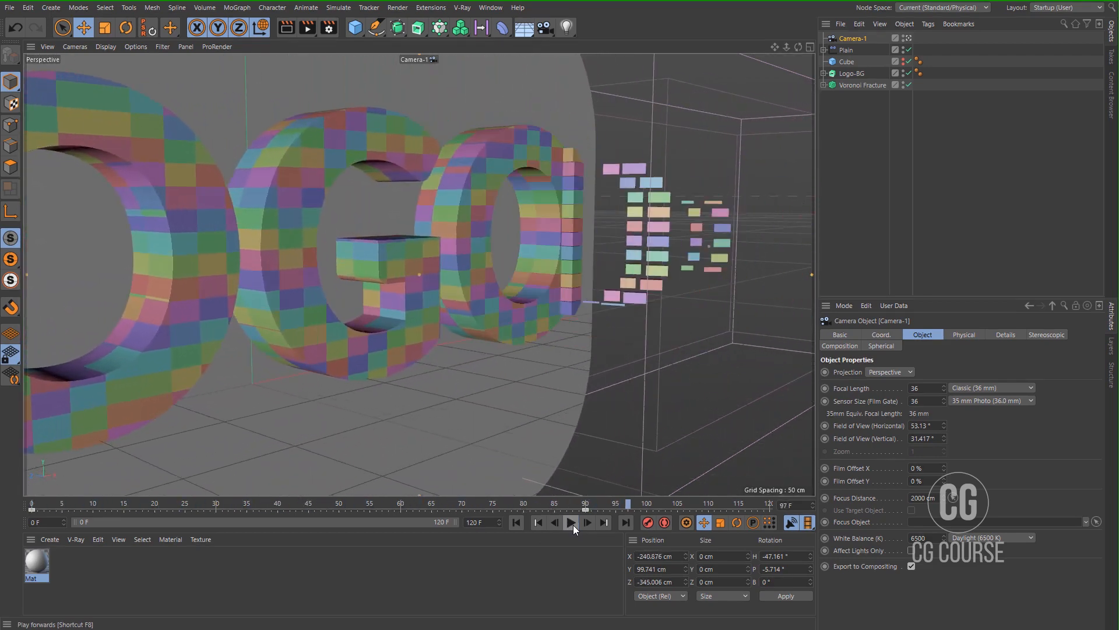
- Go to frame 90, add a second camera, rename it Camera-2, and look through it
{"action": "left_click", "coordinate": [616, 506]}
{"action": "left_click_drag", "start_coordinate": [608, 505], "coordinate": [586, 513]}
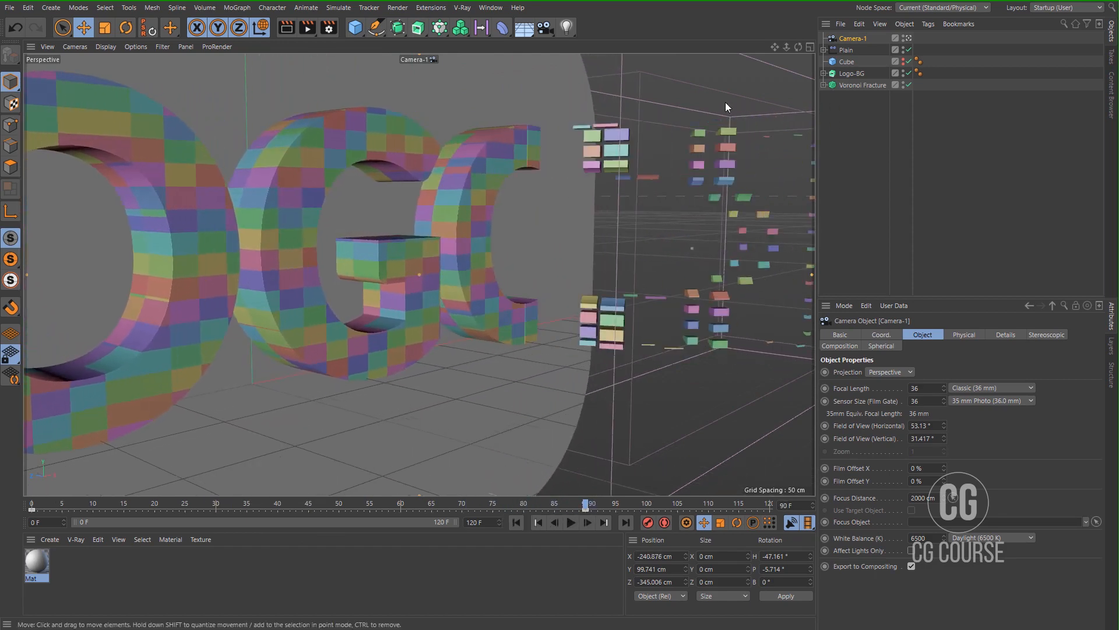
{"action": "left_click", "coordinate": [544, 29]}
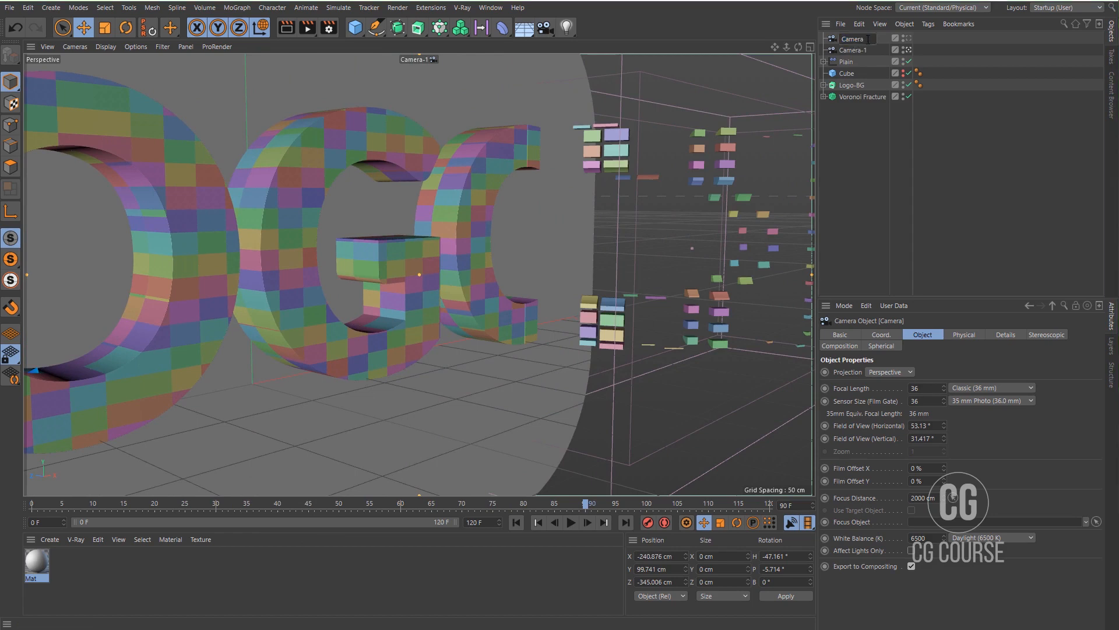
{"action": "type", "text": "-2"}
{"action": "key", "text": "Return"}
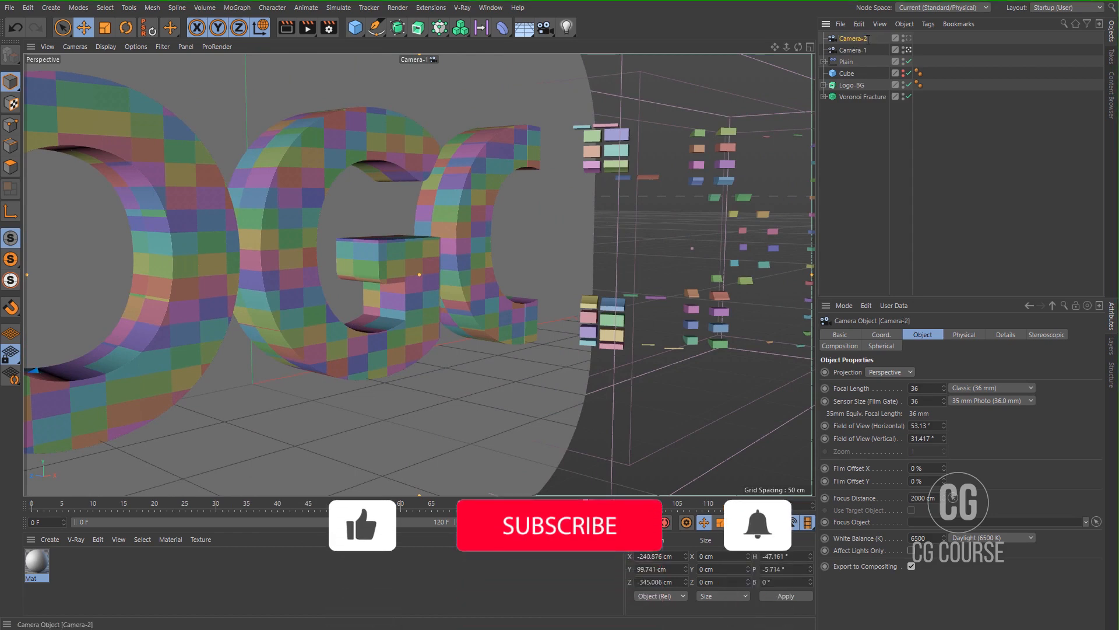
{"action": "left_click", "coordinate": [908, 38]}
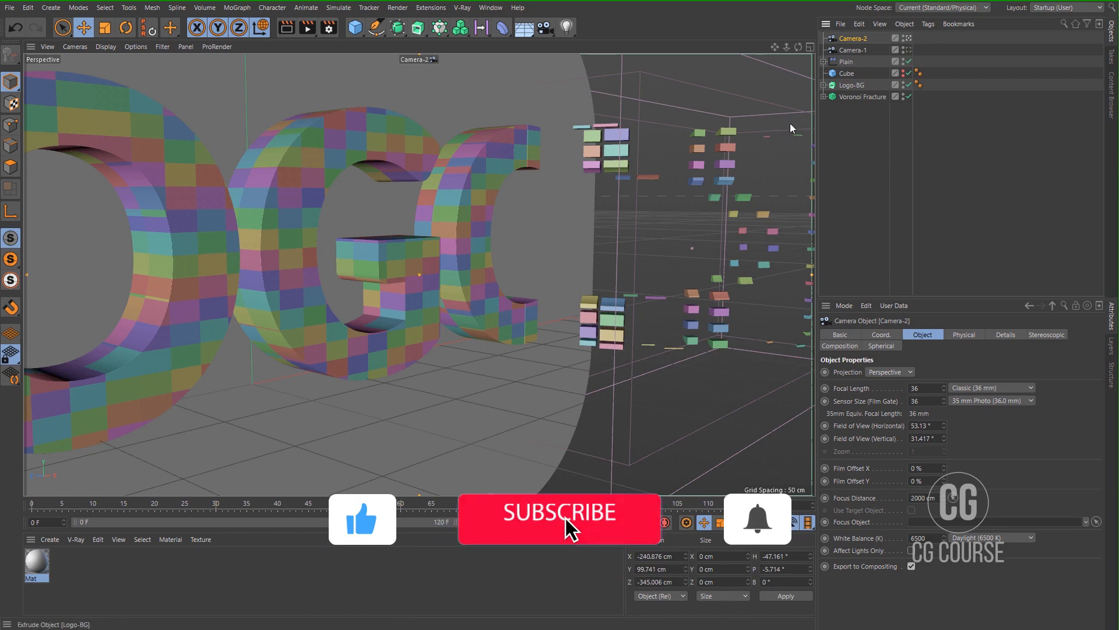
- Hide Camera-1 in the viewport and orbit Camera-2 to look steeply down on the L and first O, pitched about -60°
{"action": "right_click_drag", "start_coordinate": [442, 211], "coordinate": [423, 234], "text": "alt"}
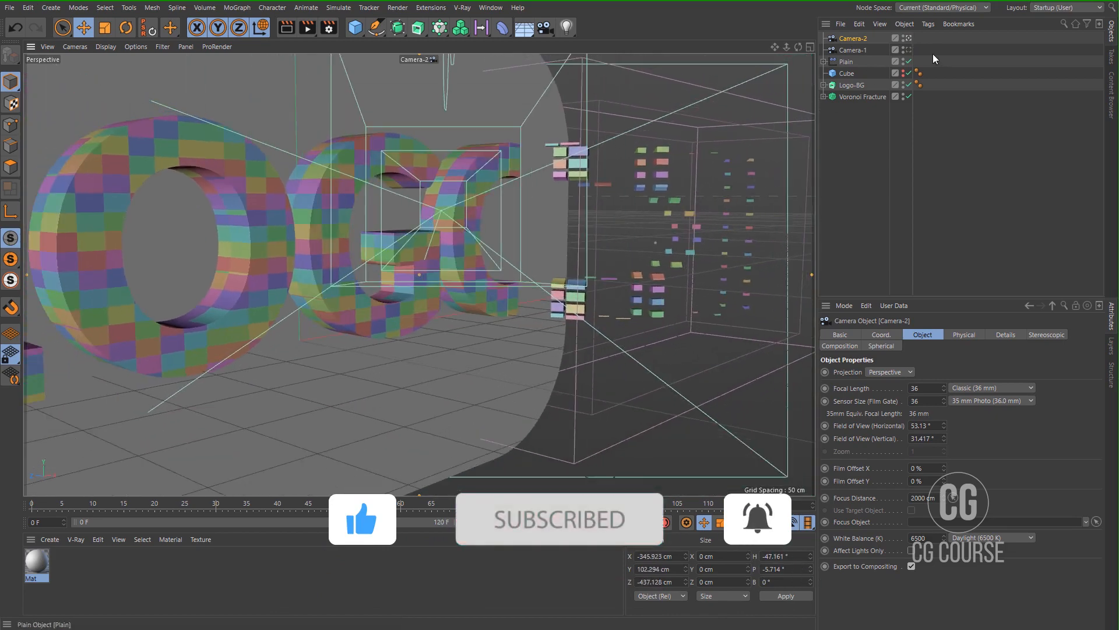
{"action": "left_click", "coordinate": [904, 48]}
{"action": "left_click_drag", "start_coordinate": [441, 265], "coordinate": [417, 319], "text": "alt"}
{"action": "right_click_drag", "start_coordinate": [417, 319], "coordinate": [502, 244], "text": "alt"}
{"action": "middle_click_drag", "start_coordinate": [502, 244], "coordinate": [506, 242], "text": "alt"}
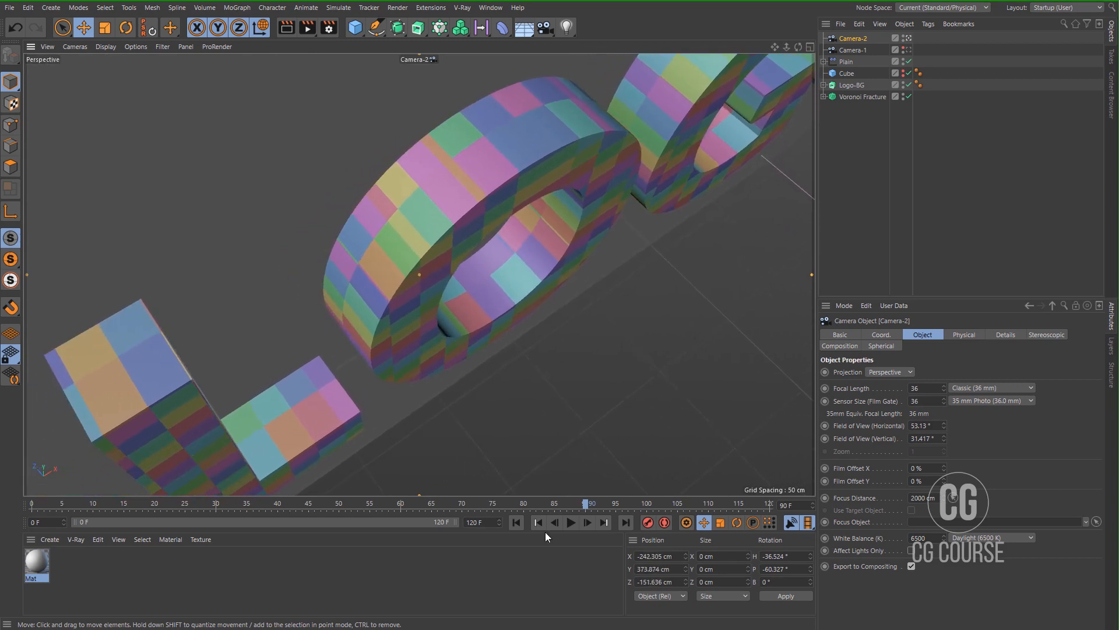
- Keyframe Camera-2 at frame 30, then move it along X to about 101 cm at frame 120 and keyframe it again
{"action": "left_click_drag", "start_coordinate": [583, 505], "coordinate": [215, 523]}
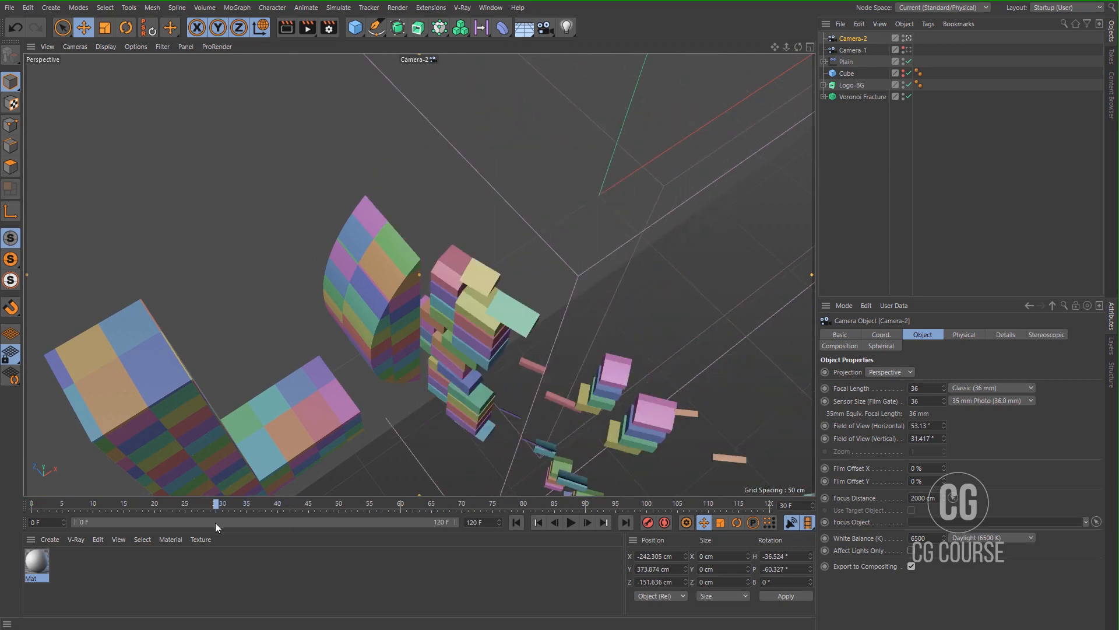
{"action": "mouse_move", "coordinate": [216, 522]}
{"action": "left_mouse_down"}
{"action": "mouse_move", "coordinate": [176, 522]}
{"action": "mouse_move", "coordinate": [218, 523]}
{"action": "left_mouse_up"}
{"action": "left_click_drag", "start_coordinate": [216, 507], "coordinate": [779, 513]}
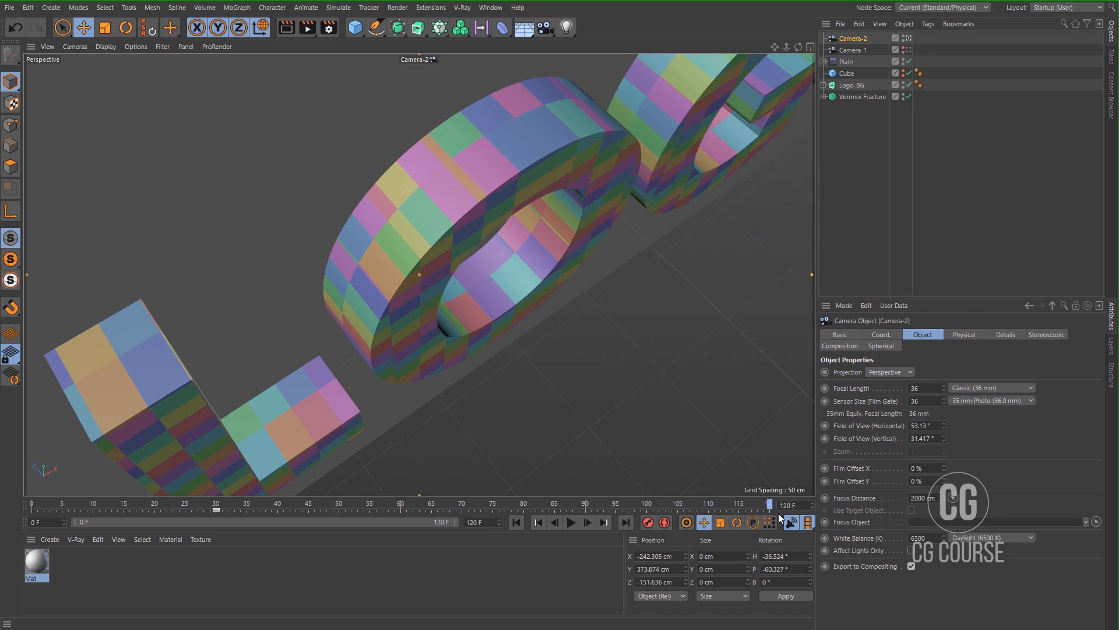
{"action": "middle_click", "coordinate": [611, 385]}
{"action": "middle_click_drag", "start_coordinate": [638, 196], "coordinate": [559, 247]}
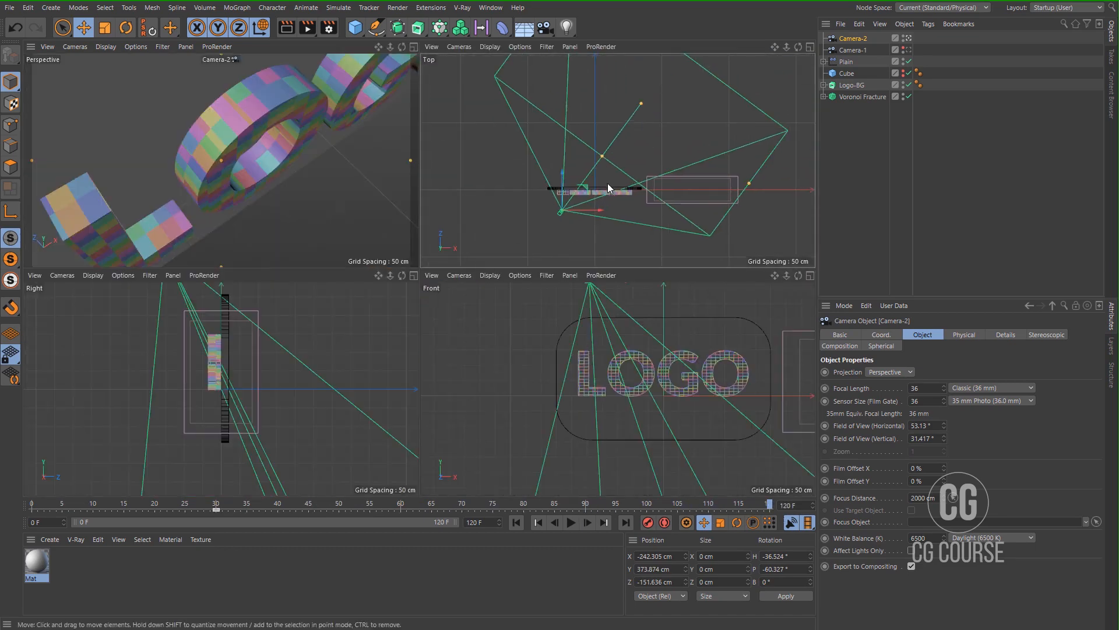
{"action": "scroll", "coordinate": [590, 225], "scroll_direction": "up", "scroll_amount": 3}
{"action": "left_click_drag", "start_coordinate": [582, 202], "coordinate": [605, 202]}
{"action": "left_click_drag", "start_coordinate": [613, 197], "coordinate": [660, 195]}
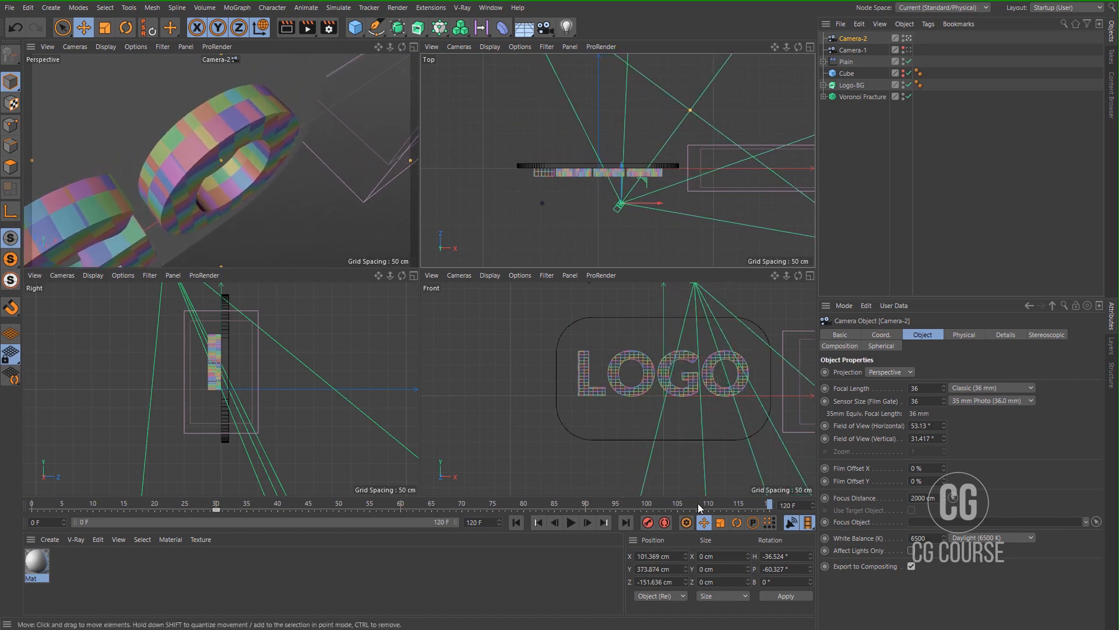
- Play the animation through Camera-2 from the first frame in the maximized perspective view, then return to the default camera
{"action": "middle_click", "coordinate": [303, 155]}
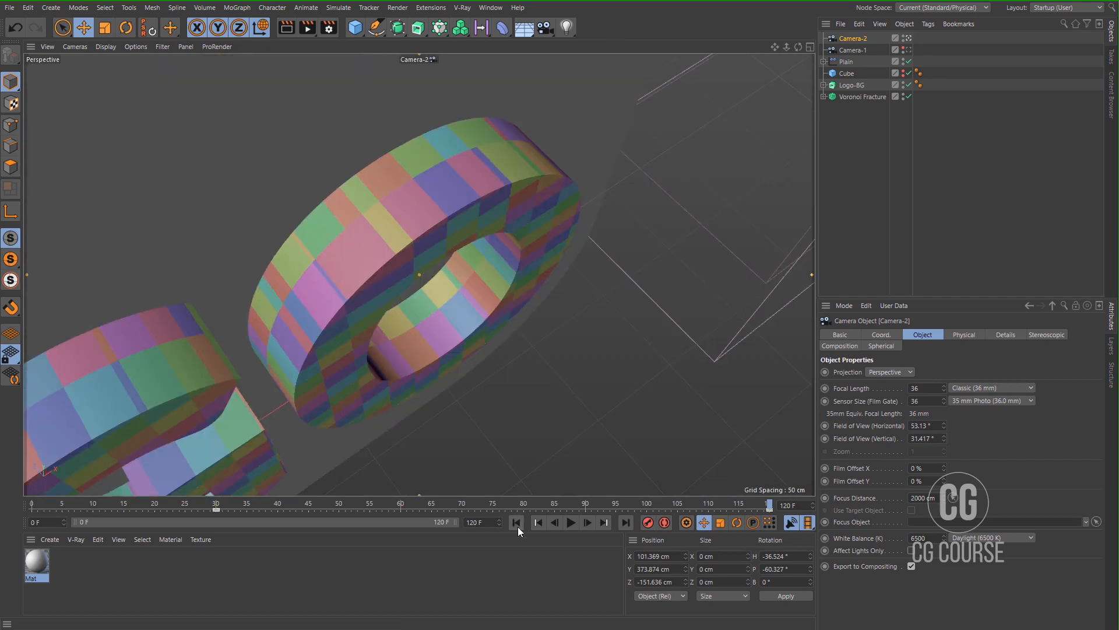
{"action": "left_click", "coordinate": [517, 523]}
{"action": "left_click", "coordinate": [572, 523]}
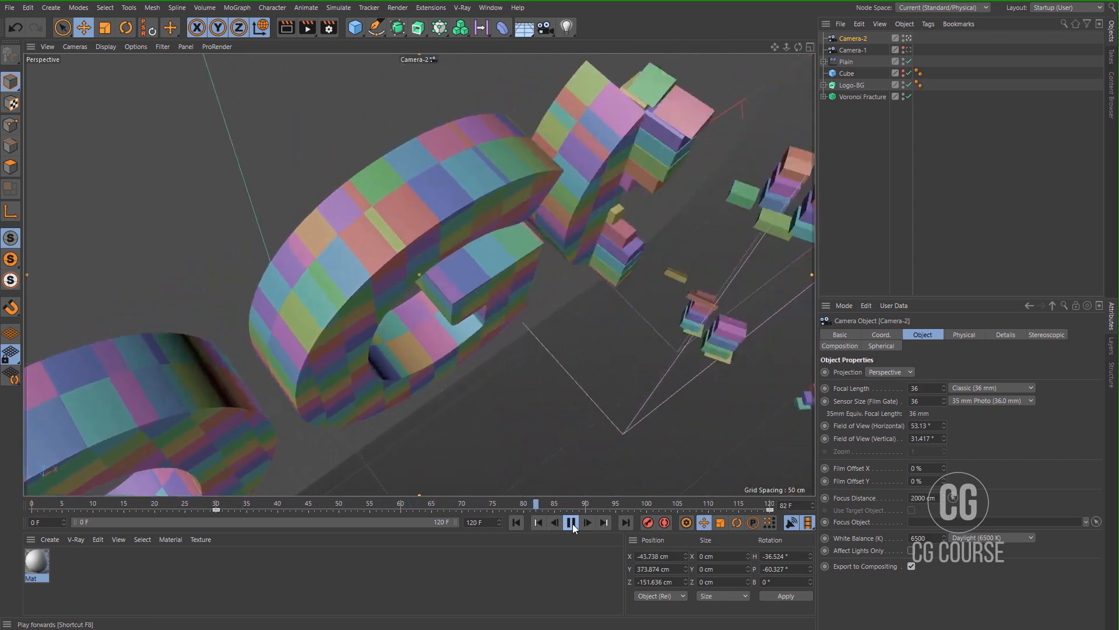
{"action": "left_click", "coordinate": [573, 524]}
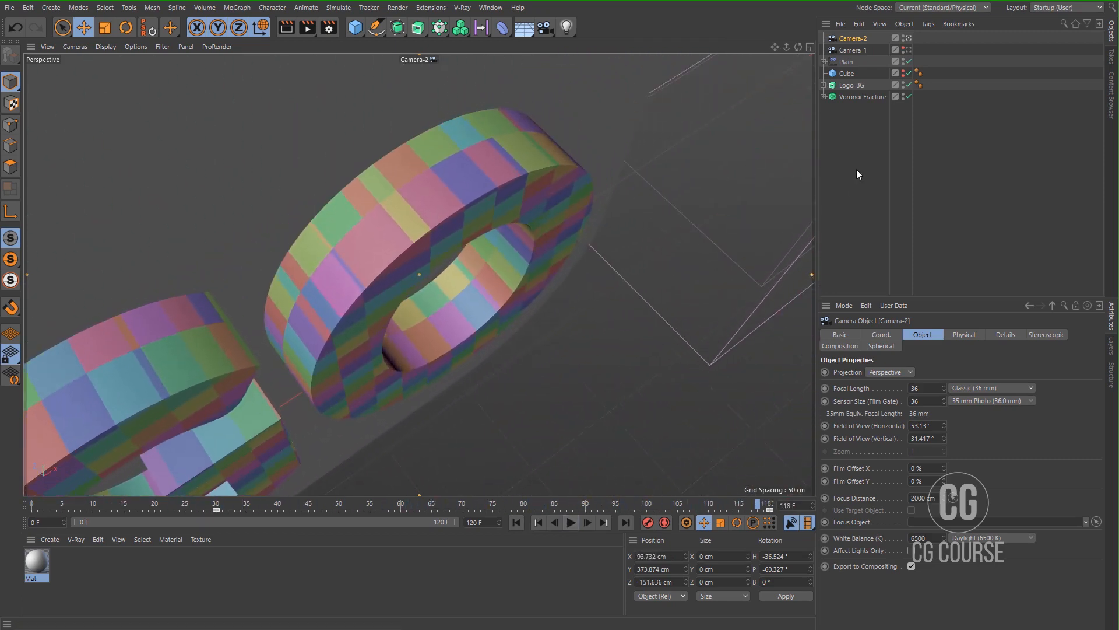
{"action": "left_click", "coordinate": [908, 39]}
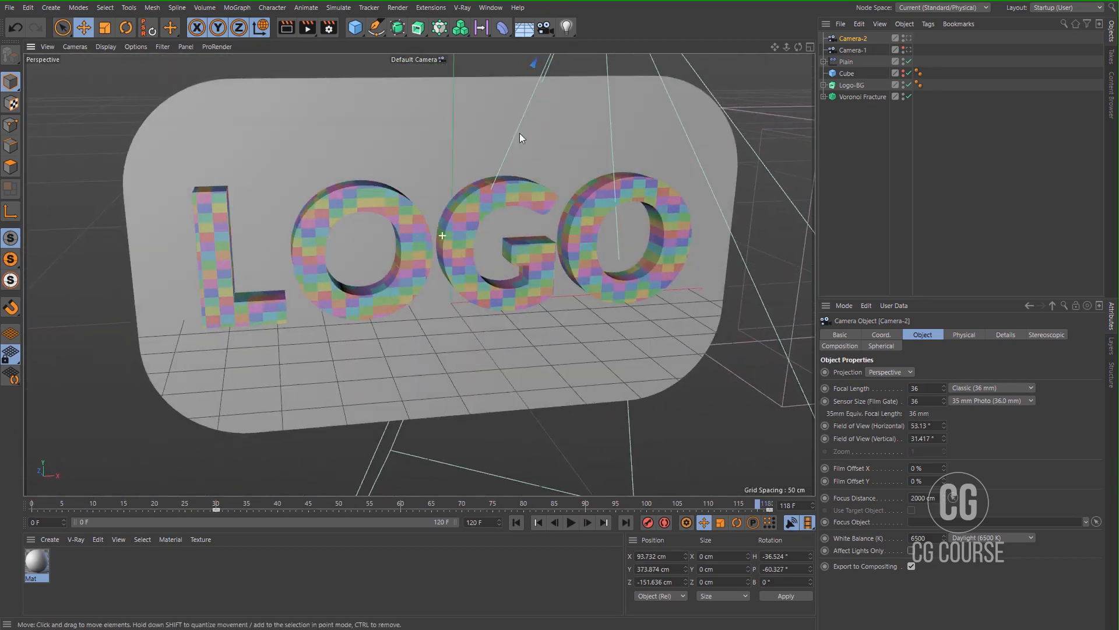
- Hide Camera-2 in the viewport, add a third camera renamed Camera-3, and look through it
{"action": "left_click", "coordinate": [903, 36]}
{"action": "left_click", "coordinate": [860, 142]}
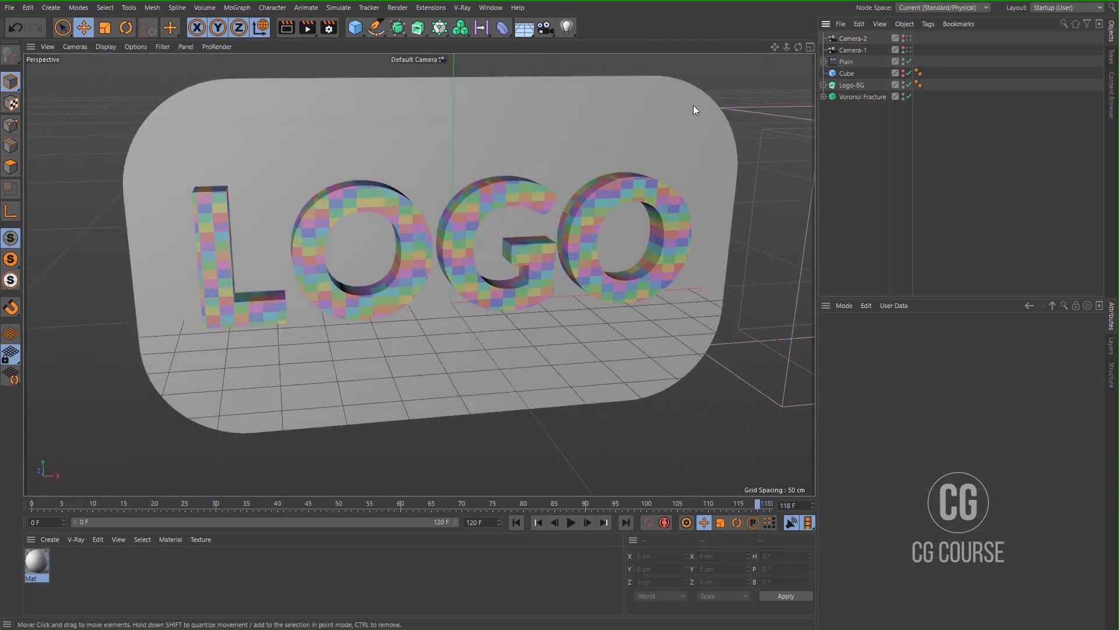
{"action": "left_click", "coordinate": [545, 27]}
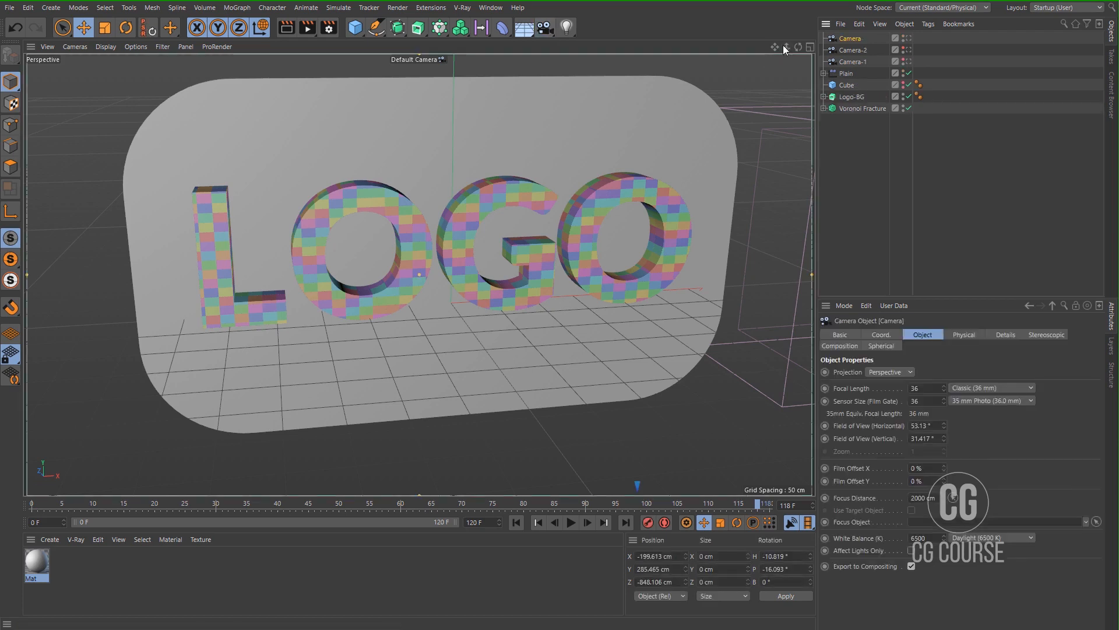
{"action": "double_click", "coordinate": [851, 39]}
{"action": "left_click", "coordinate": [864, 40]}
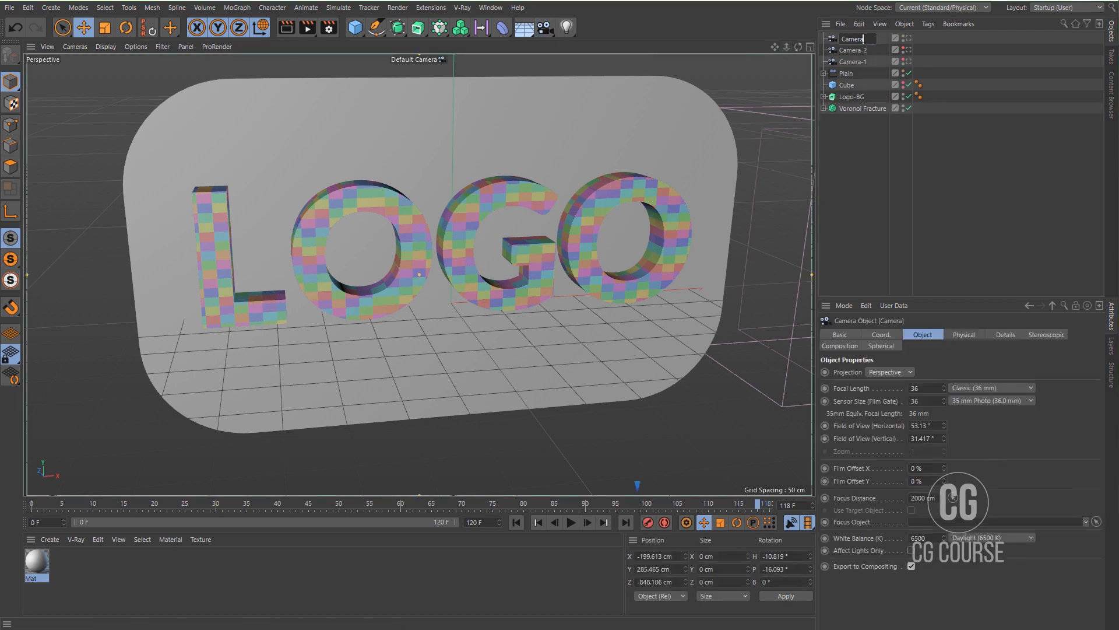
{"action": "key", "text": "Return"}
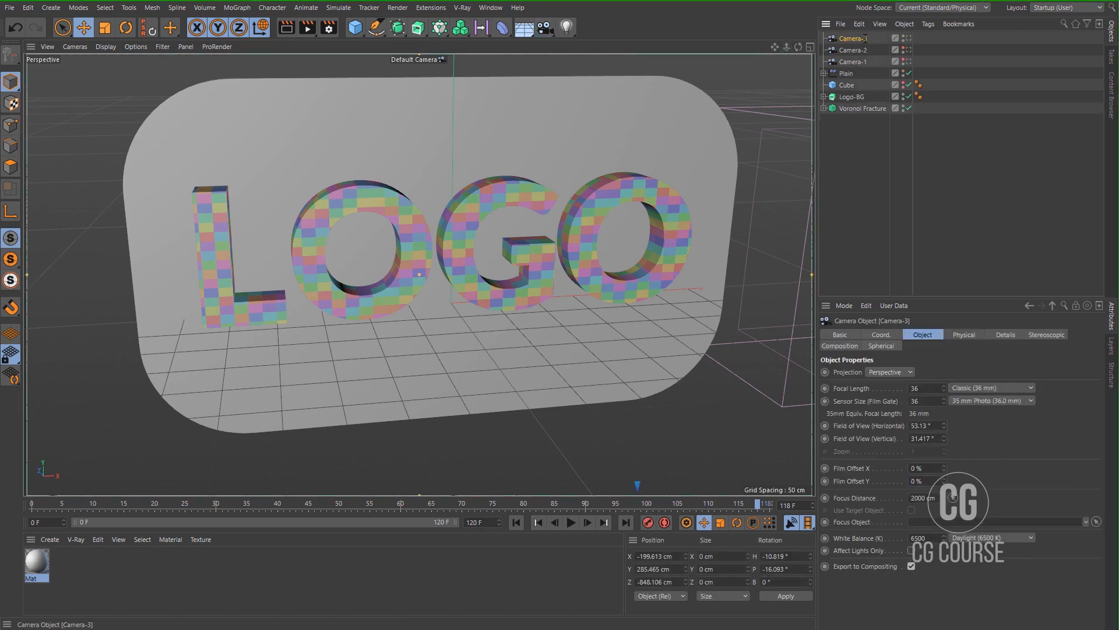
{"action": "left_click", "coordinate": [908, 38]}
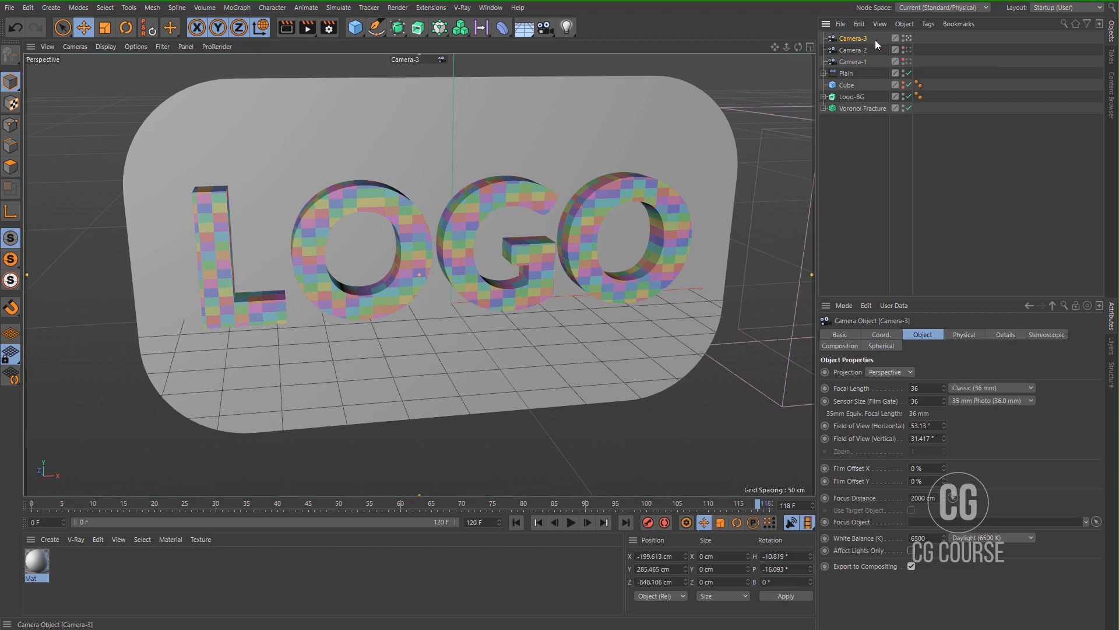
- Reset Camera-3's X, Y and Z position and its heading, pitch and bank rotation to 0
{"action": "left_click", "coordinate": [880, 336]}
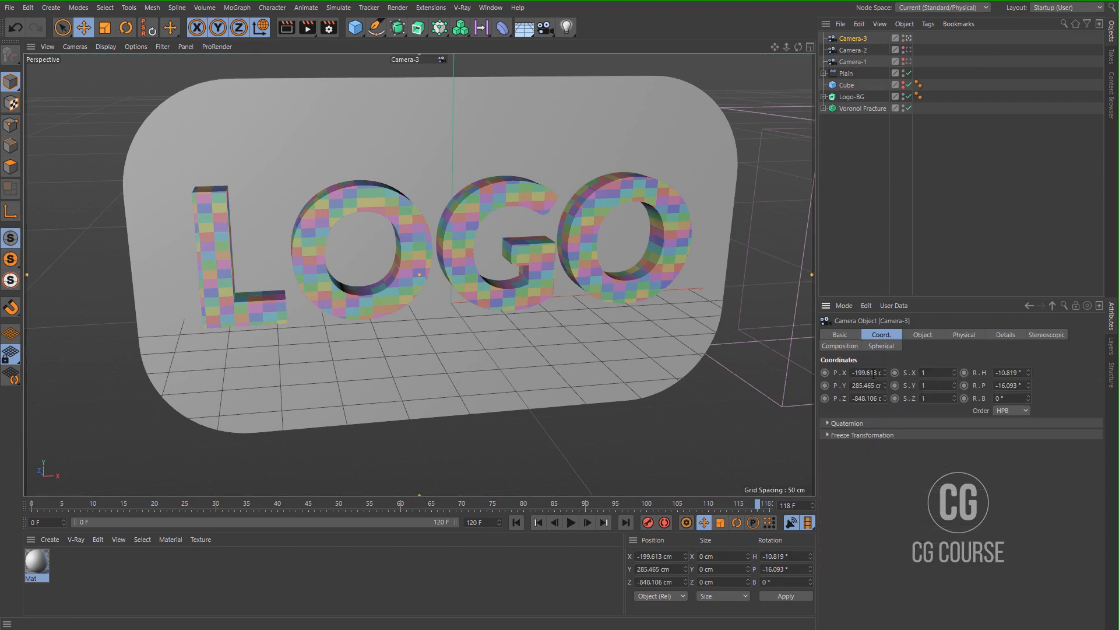
{"action": "double_click", "coordinate": [873, 374]}
{"action": "type", "text": "0"}
{"action": "double_click", "coordinate": [871, 385]}
{"action": "type", "text": "0"}
{"action": "double_click", "coordinate": [865, 398]}
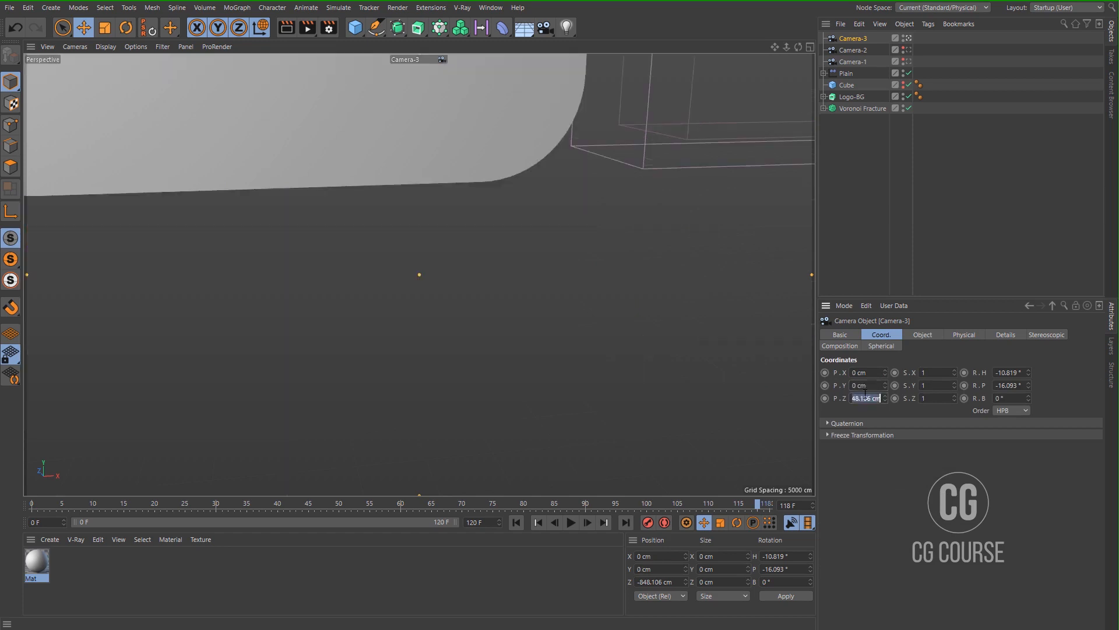
{"action": "type", "text": "0"}
{"action": "double_click", "coordinate": [1008, 373]}
{"action": "type", "text": "0"}
{"action": "double_click", "coordinate": [1015, 395]}
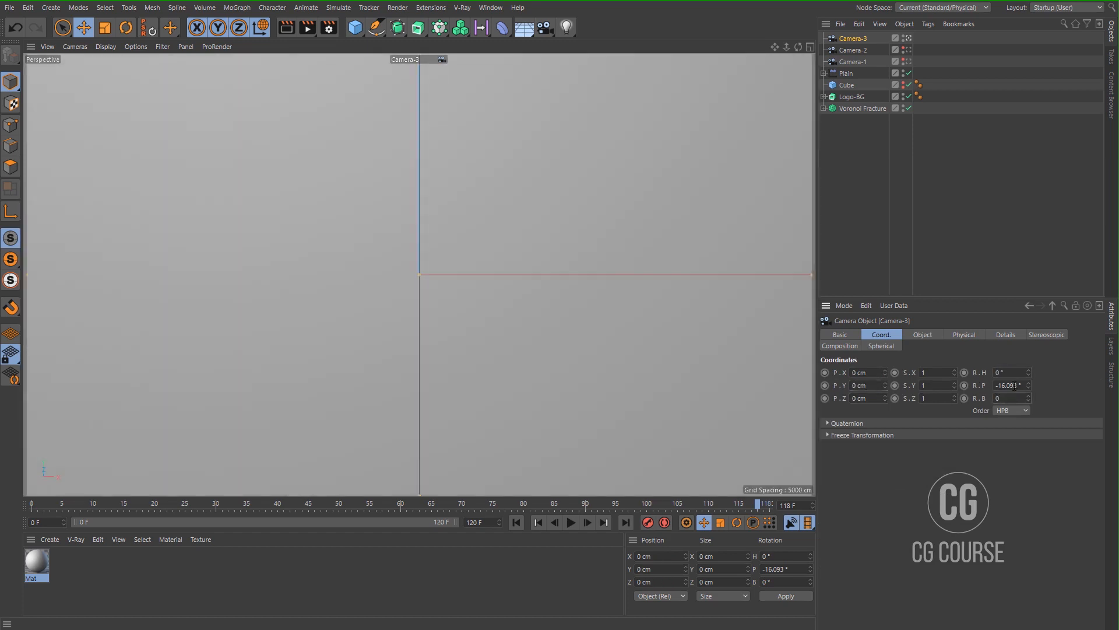
{"action": "key", "text": "Return"}
- In the four-view layout, pull Camera-3 back to about -796 cm on Z and raise it to about 61 cm on Y
{"action": "middle_click", "coordinate": [330, 279]}
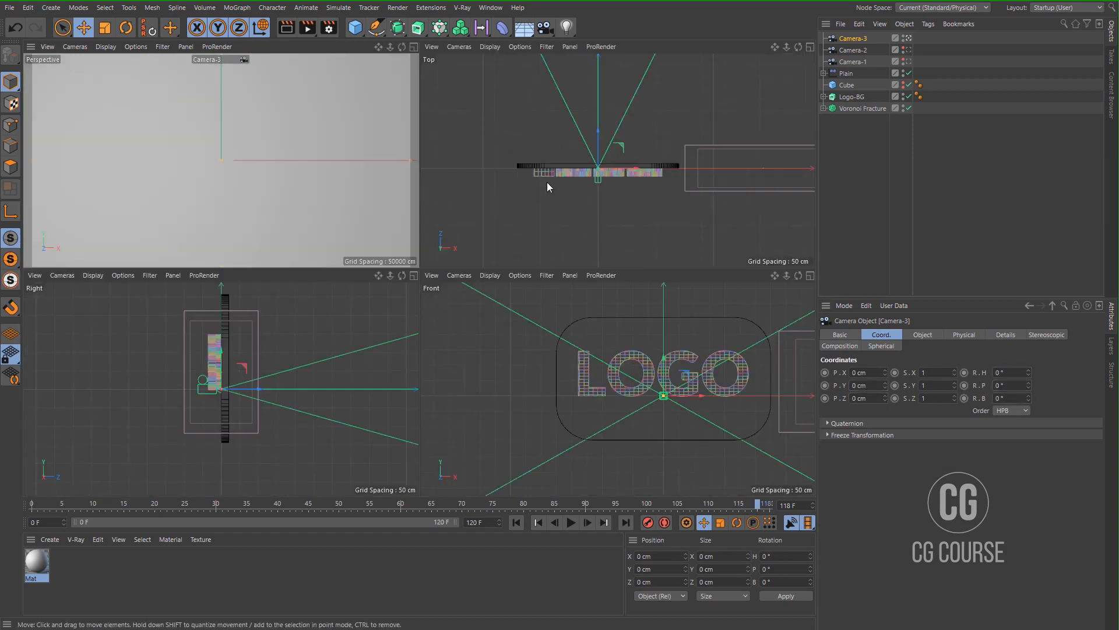
{"action": "left_click_drag", "start_coordinate": [583, 154], "coordinate": [580, 202]}
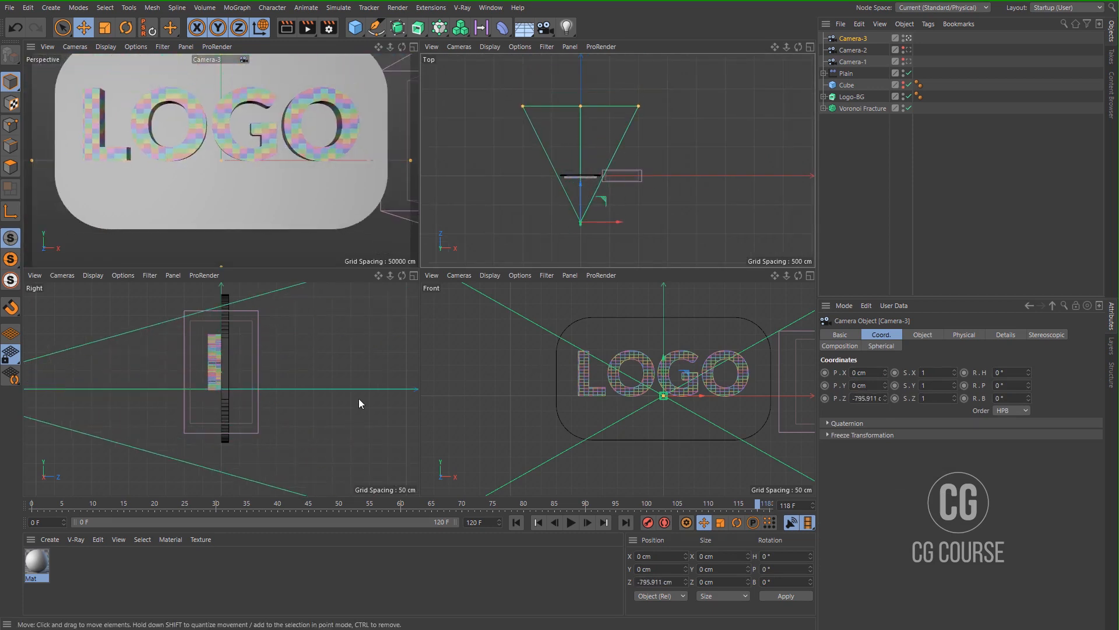
{"action": "left_click_drag", "start_coordinate": [665, 369], "coordinate": [666, 352]}
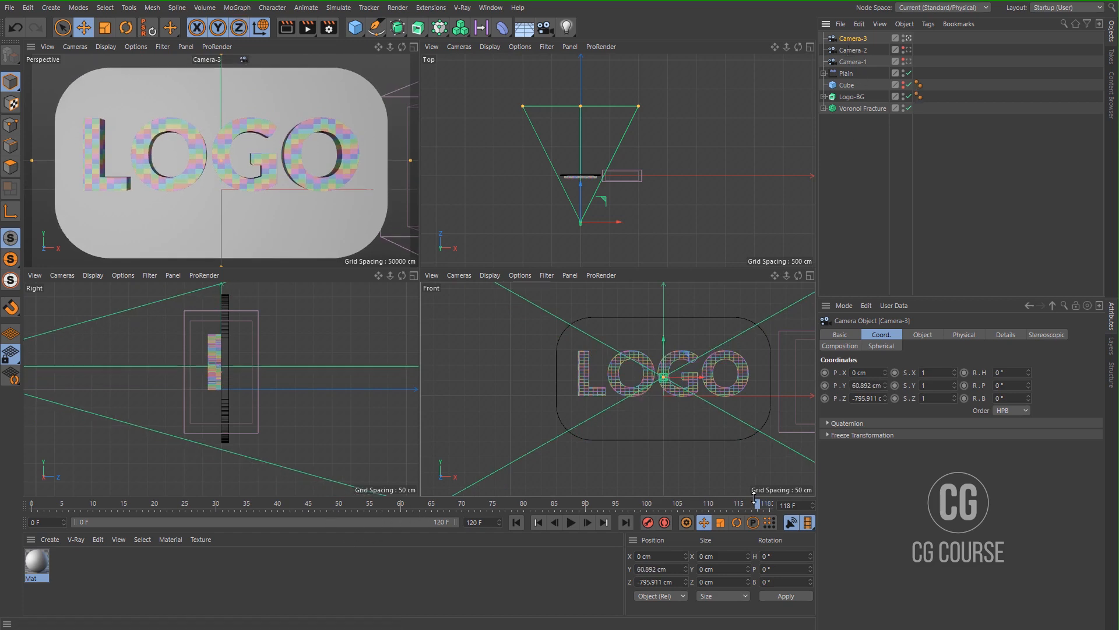
- Go to frame 120, then set the project end to 300 frames and extend the preview range to frame 300
{"action": "left_click_drag", "start_coordinate": [758, 506], "coordinate": [777, 523]}
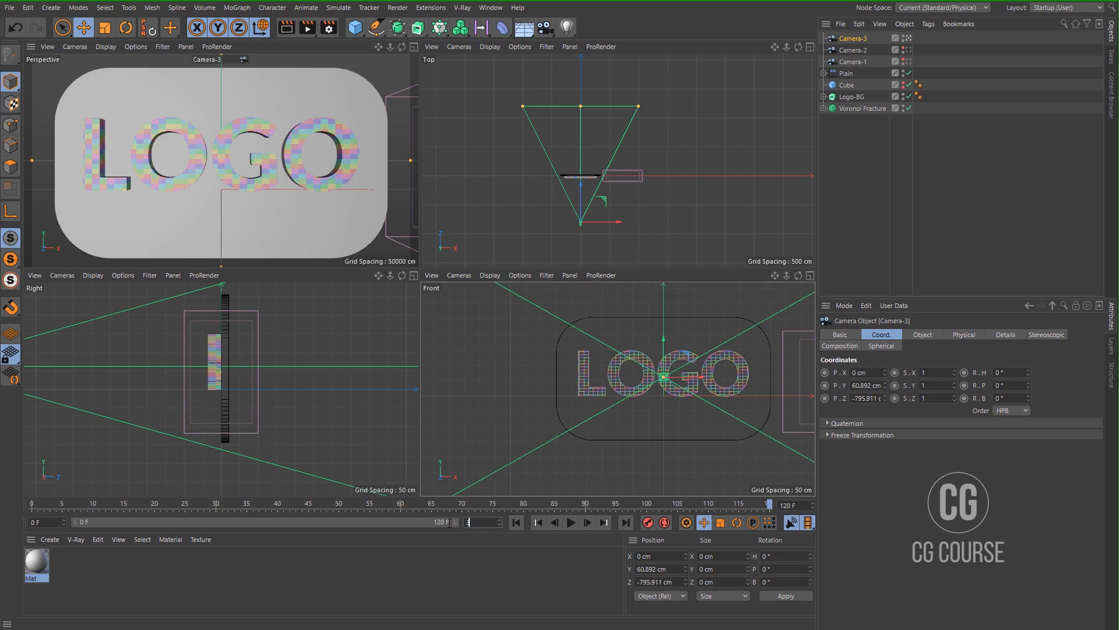
{"action": "key", "text": "Return"}
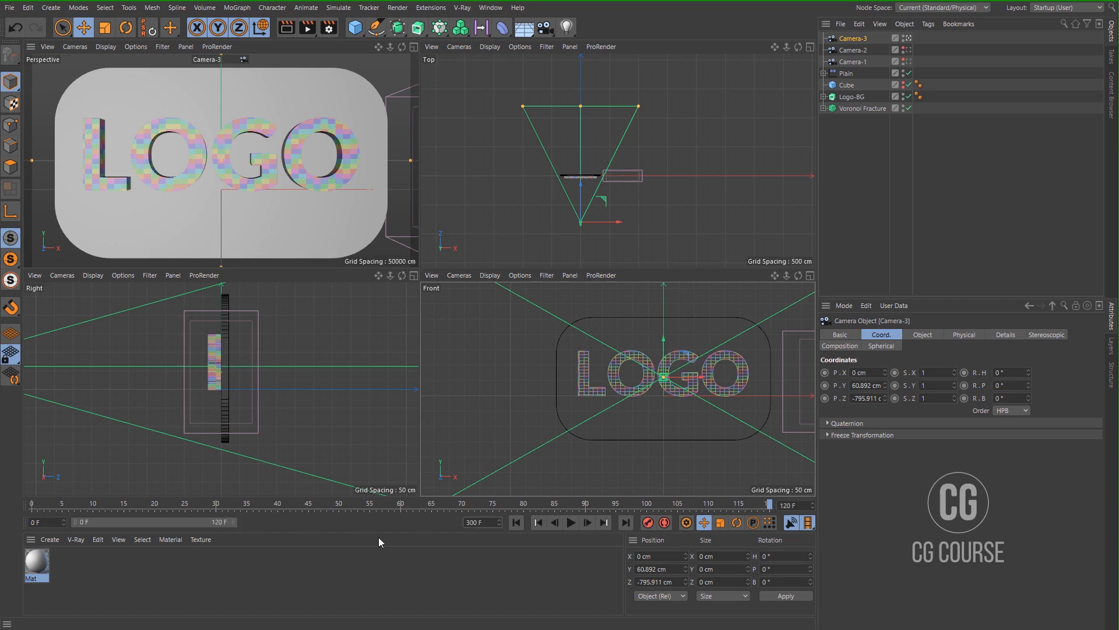
{"action": "double_click", "coordinate": [236, 522]}
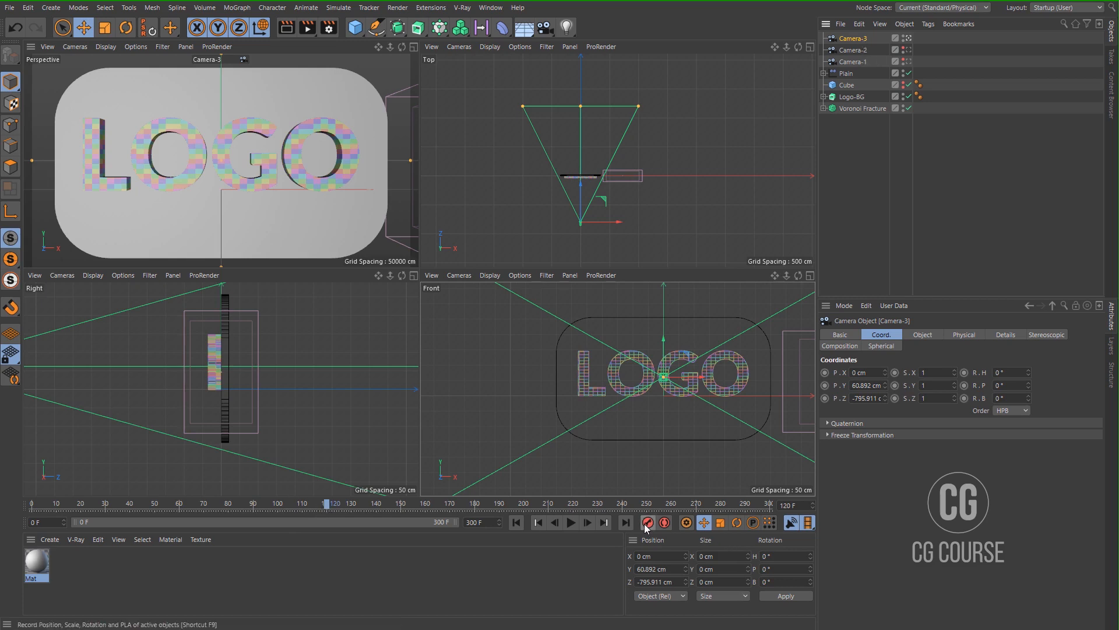
- Keyframe Camera-3 at frame 120 with Z about -282 cm, and at frame 180 with Z about -1249 cm
{"action": "left_click_drag", "start_coordinate": [583, 215], "coordinate": [597, 164]}
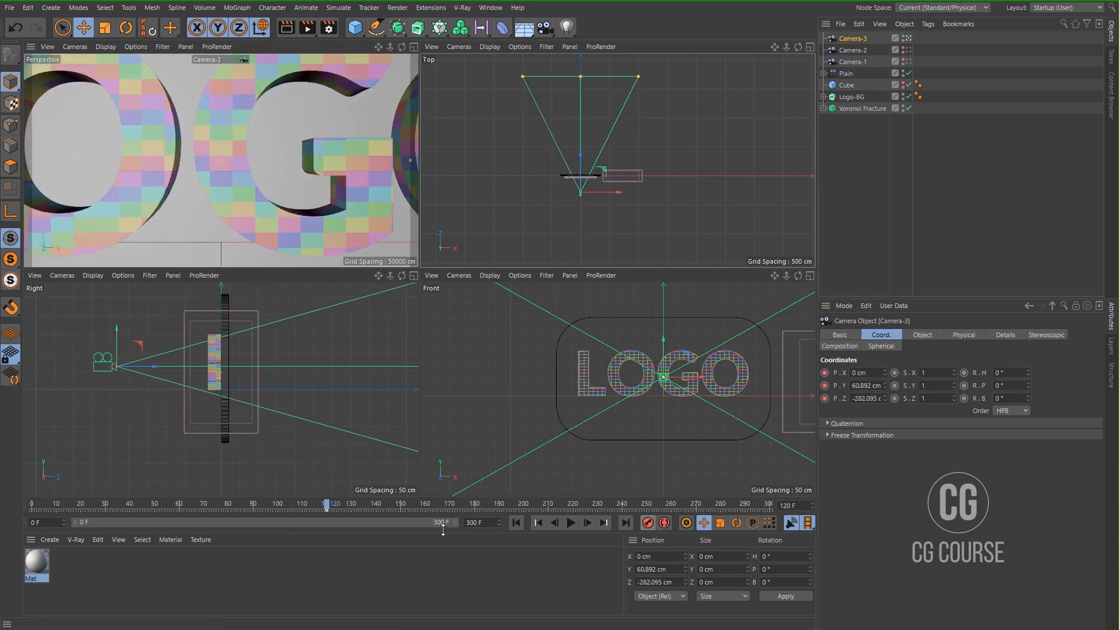
{"action": "left_click_drag", "start_coordinate": [332, 507], "coordinate": [401, 513]}
{"action": "left_click", "coordinate": [415, 509]}
{"action": "left_click_drag", "start_coordinate": [467, 513], "coordinate": [473, 510]}
{"action": "left_click_drag", "start_coordinate": [580, 156], "coordinate": [570, 215]}
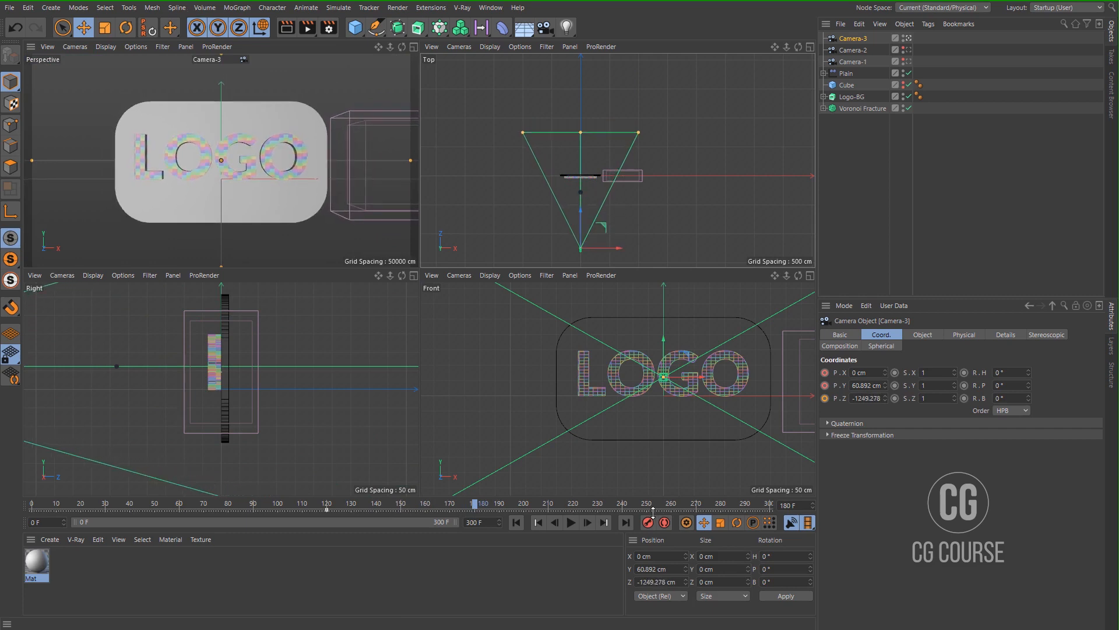
- Change the interpolation of Camera-3's keyframes at frames 180 and 120 to Spline
{"action": "left_click", "coordinate": [474, 509]}
{"action": "left_click", "coordinate": [912, 351]}
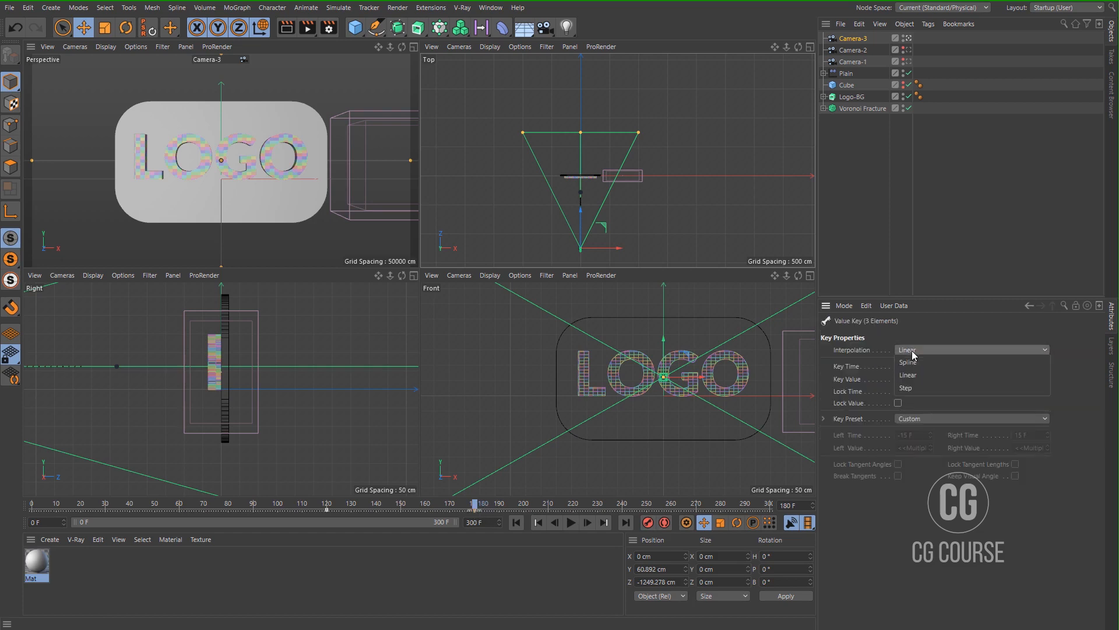
{"action": "left_click", "coordinate": [914, 366]}
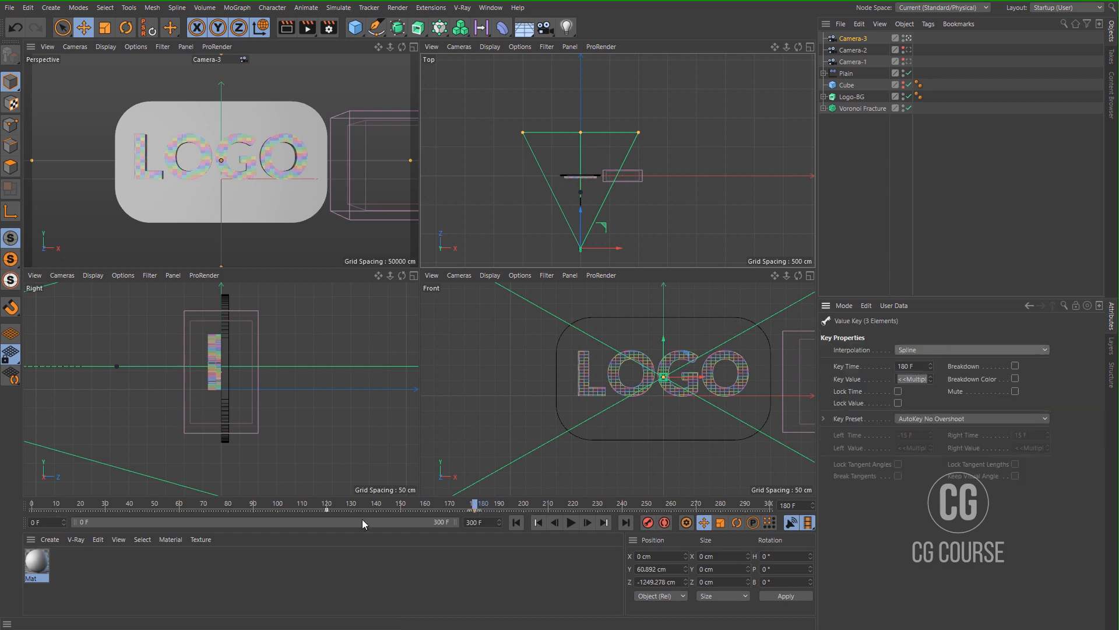
{"action": "left_click", "coordinate": [326, 509]}
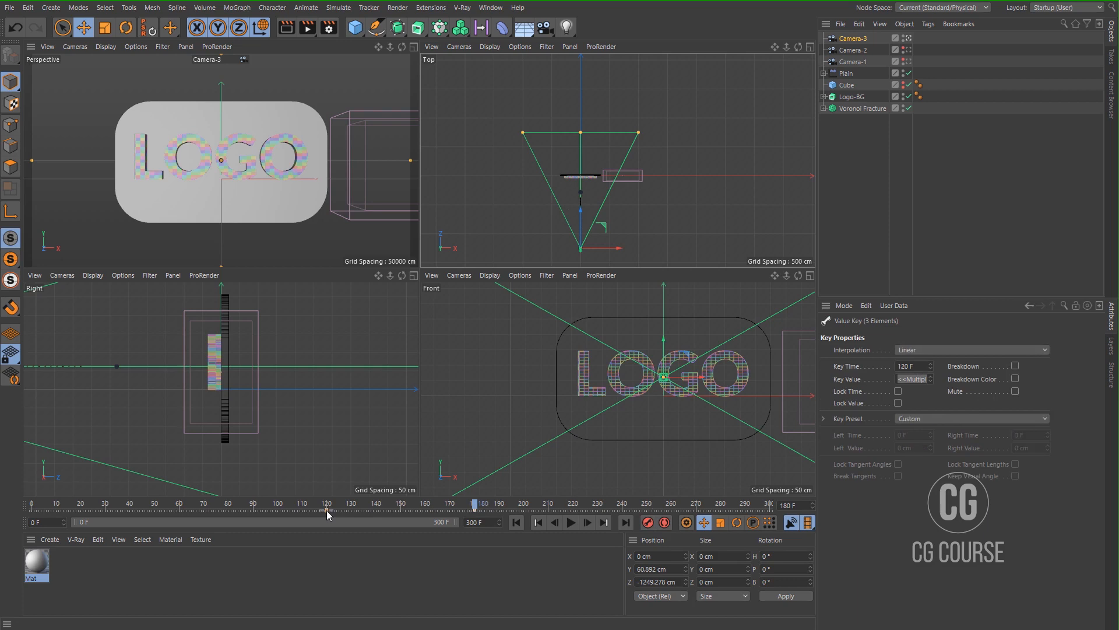
{"action": "left_click", "coordinate": [935, 354]}
{"action": "left_click", "coordinate": [934, 362]}
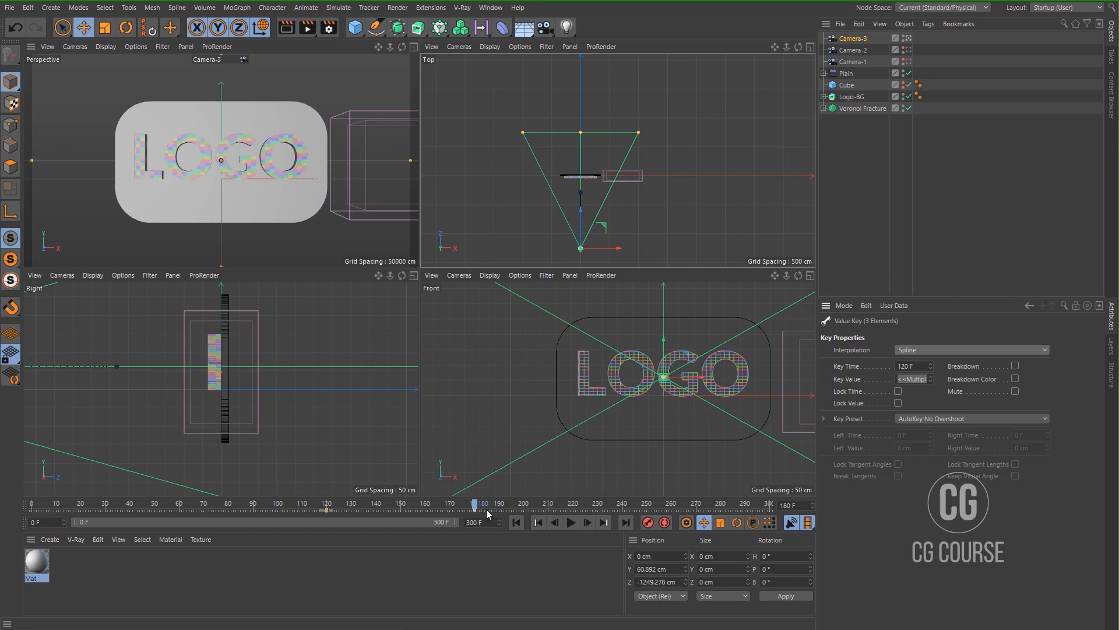
- Select Camera-3's keyframes at frames 120 and 180 and show their curves in an enlarged F-Curve timeline window
{"action": "left_click_drag", "start_coordinate": [487, 509], "coordinate": [309, 515]}
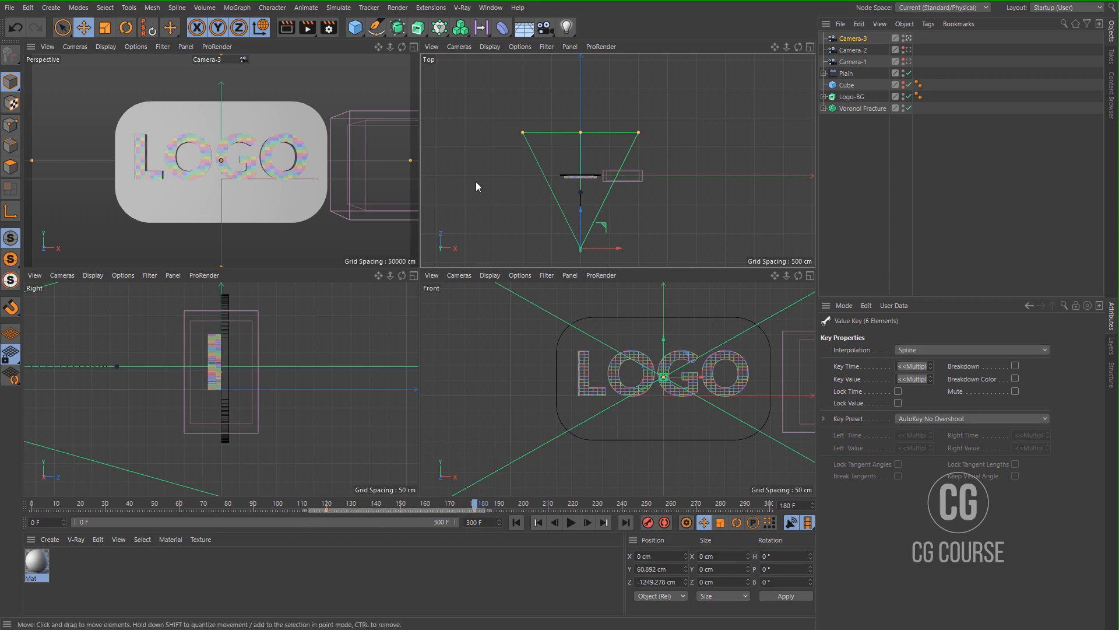
{"action": "left_click", "coordinate": [491, 7]}
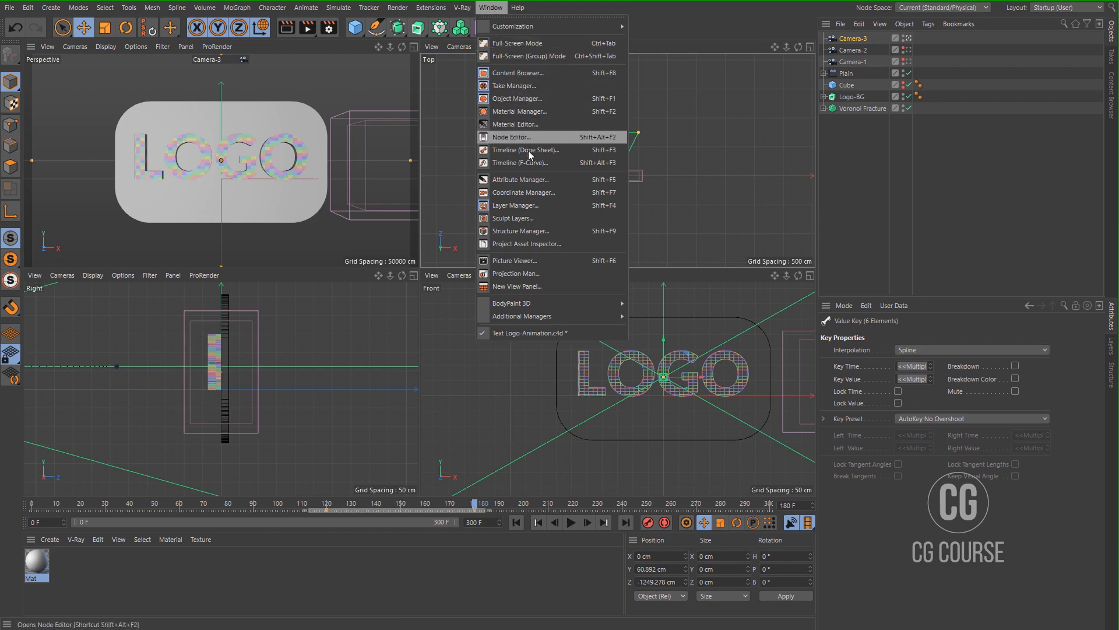
{"action": "left_click", "coordinate": [536, 164]}
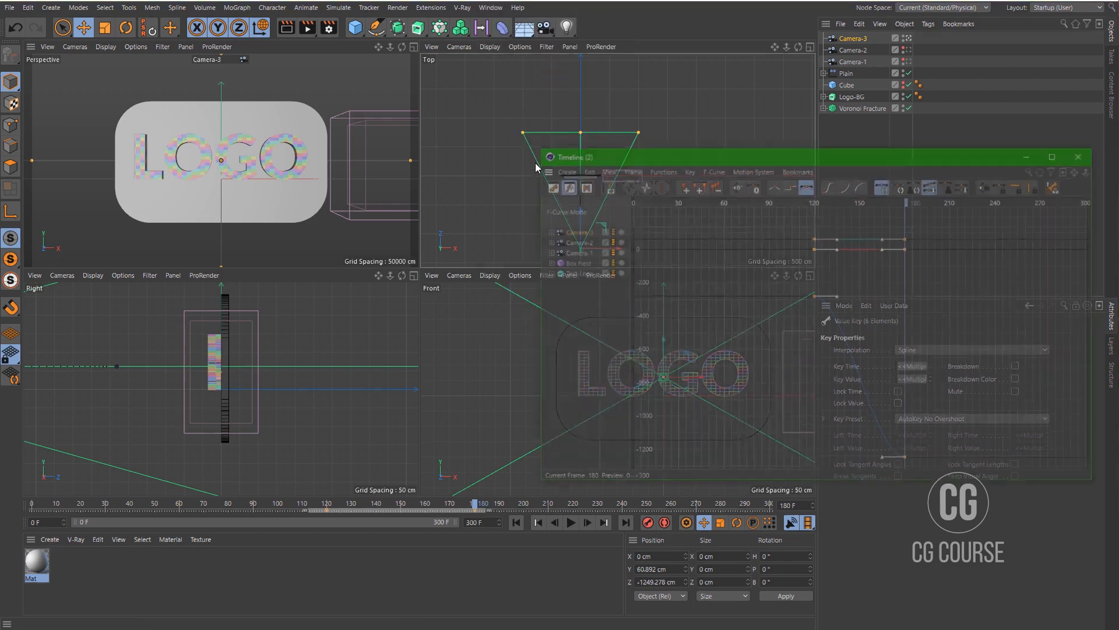
{"action": "left_click_drag", "start_coordinate": [608, 155], "coordinate": [341, 72]}
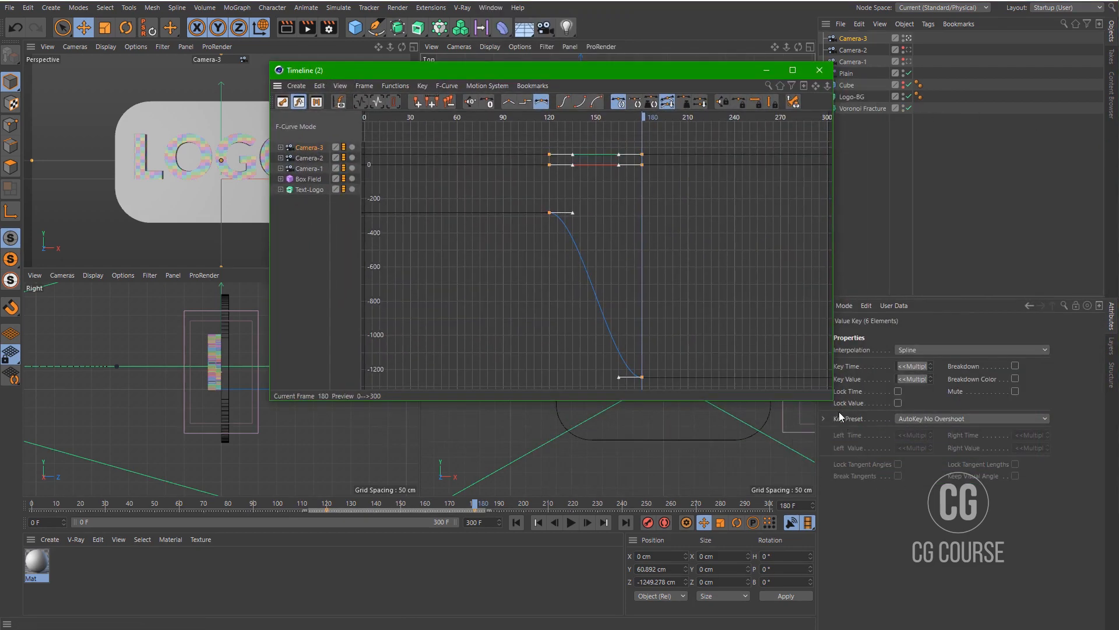
{"action": "left_click_drag", "start_coordinate": [831, 399], "coordinate": [1036, 469]}
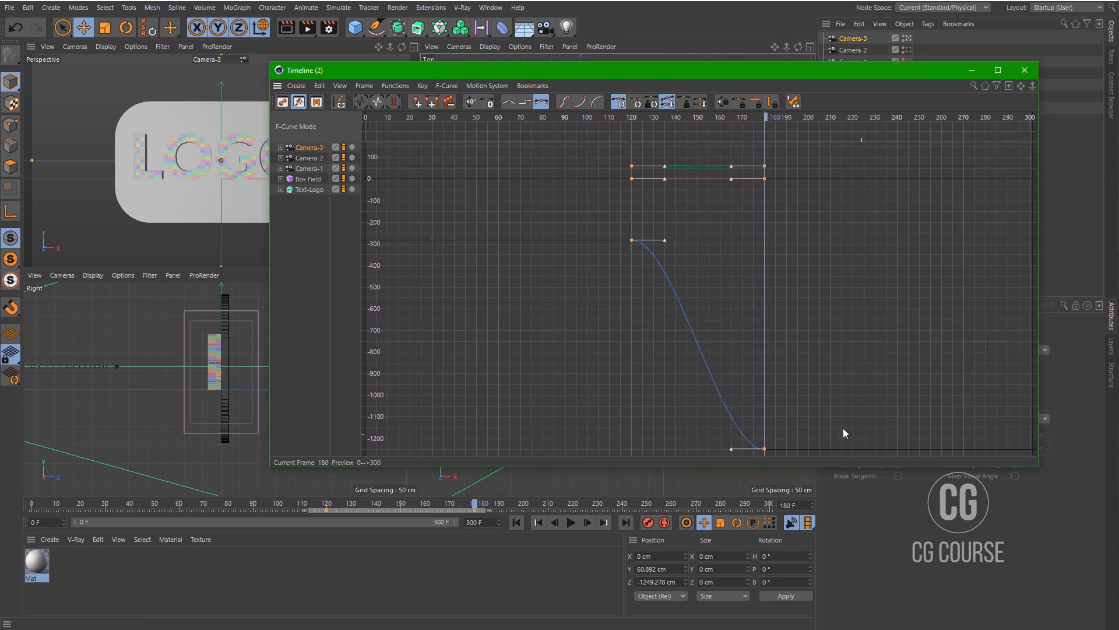
- Lengthen the left tangent of Camera-3's Z key at frame 180 to about -54.5 F, then minimize the timeline
{"action": "left_click", "coordinate": [797, 371]}
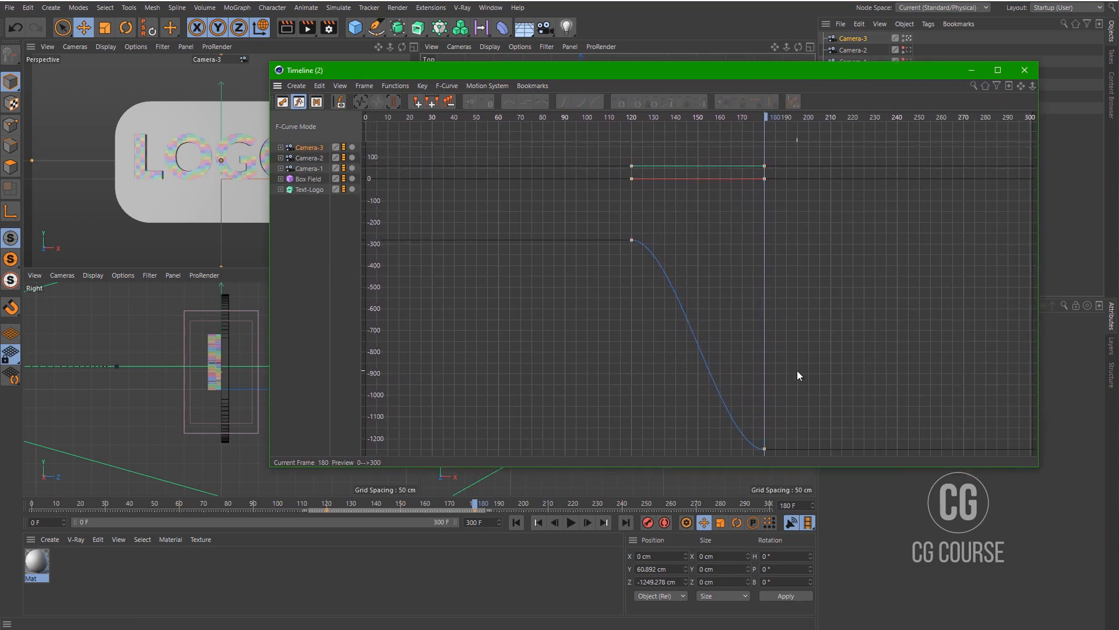
{"action": "scroll", "coordinate": [797, 371], "scroll_direction": "down", "scroll_amount": 5}
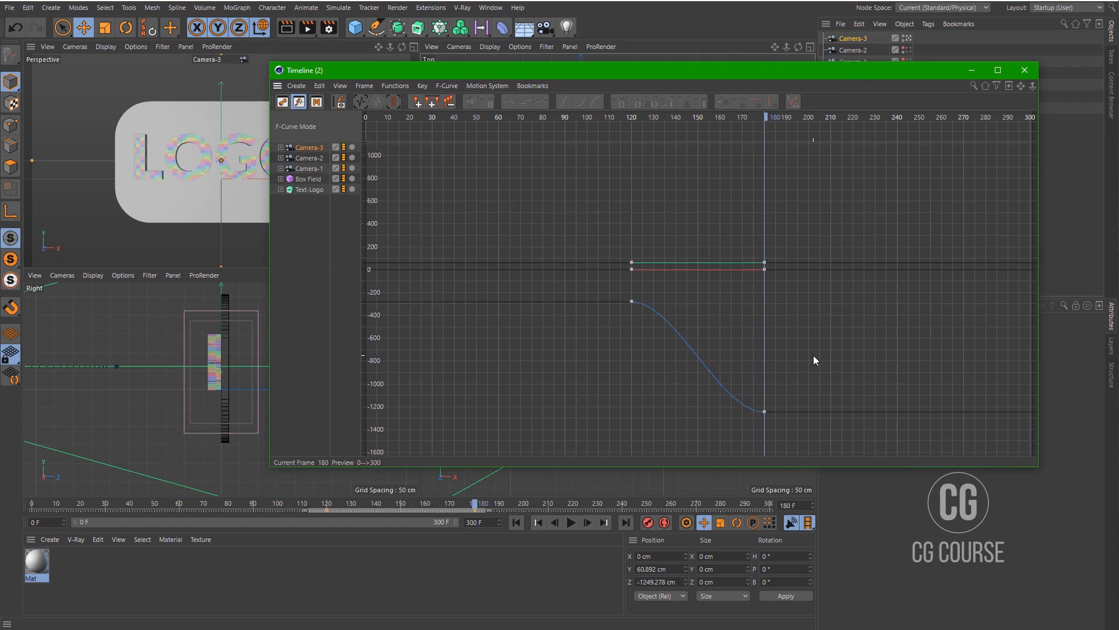
{"action": "left_click_drag", "start_coordinate": [813, 355], "coordinate": [644, 413]}
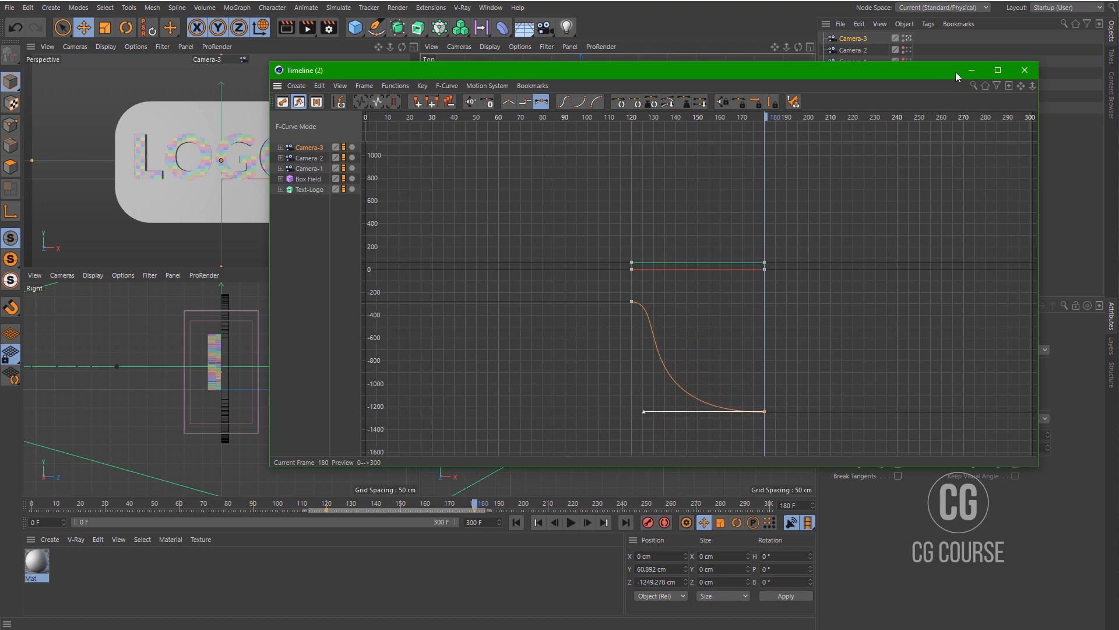
{"action": "left_click", "coordinate": [971, 70]}
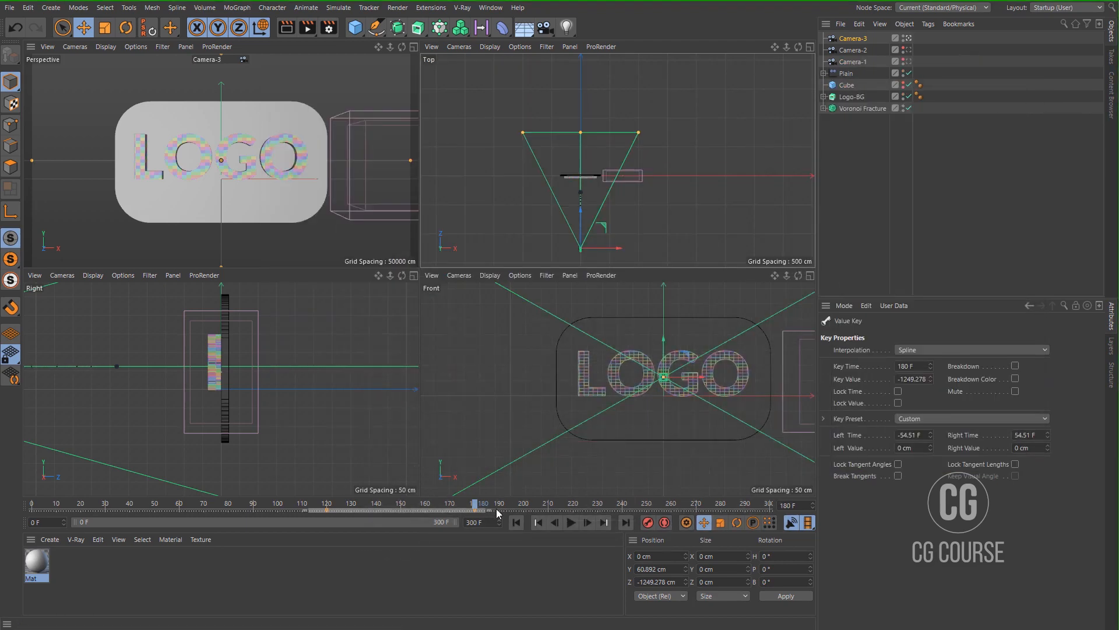
- Play Camera-3's pull-back repeatedly from frame 120 in the maximized perspective view to examine its easing
{"action": "left_click", "coordinate": [497, 509]}
{"action": "left_click_drag", "start_coordinate": [474, 509], "coordinate": [328, 509]}
{"action": "middle_click", "coordinate": [319, 257]}
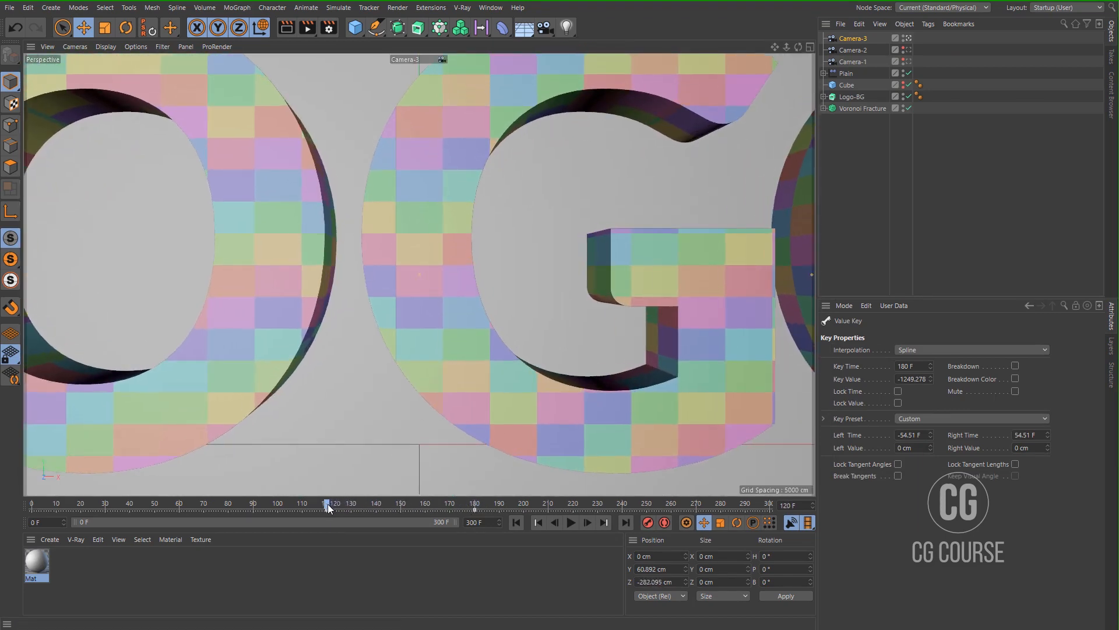
{"action": "key", "text": "F8"}
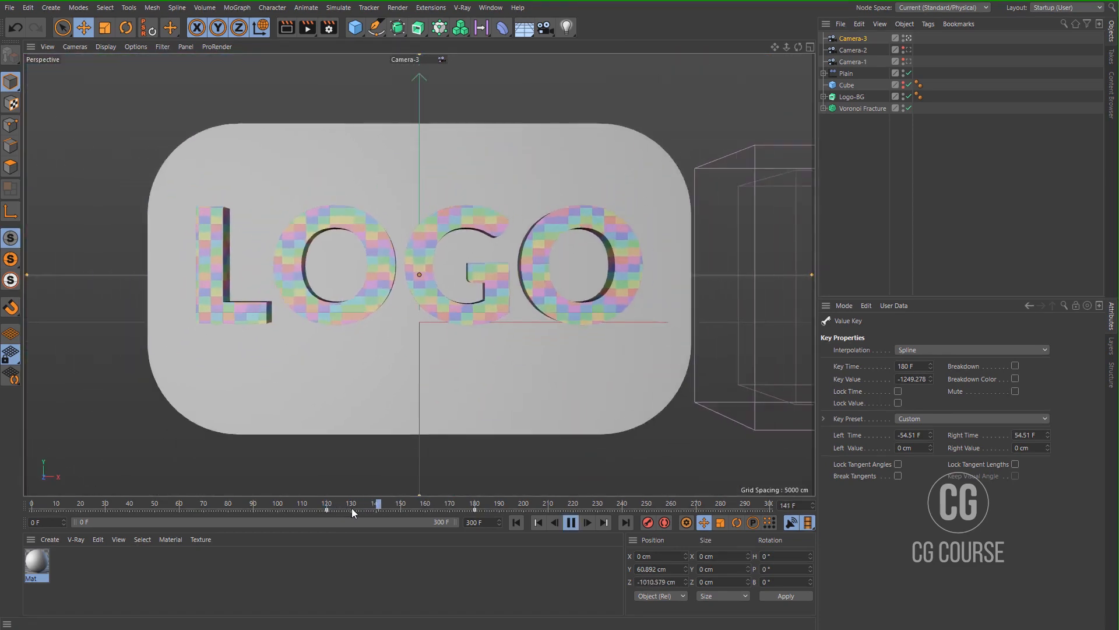
{"action": "left_click", "coordinate": [328, 507]}
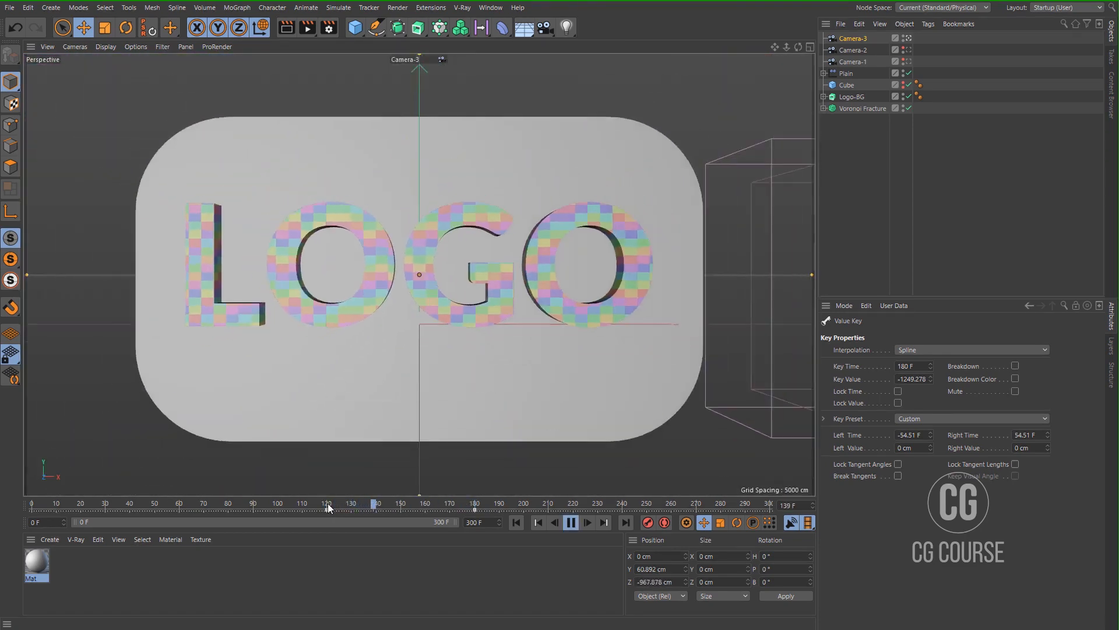
{"action": "left_click", "coordinate": [328, 508]}
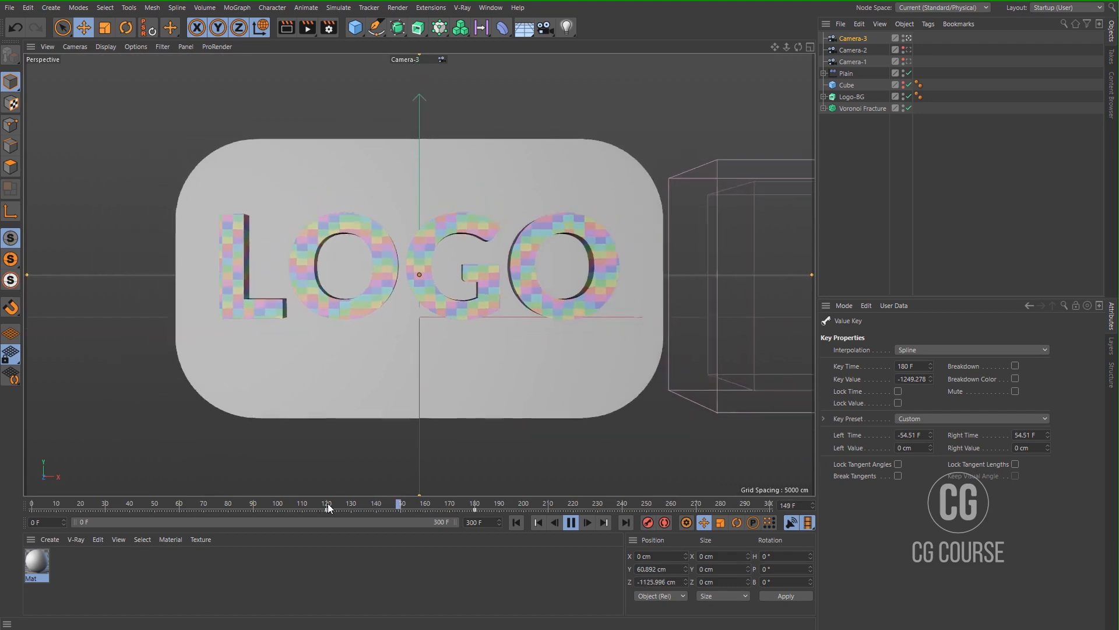
{"action": "left_click", "coordinate": [329, 507]}
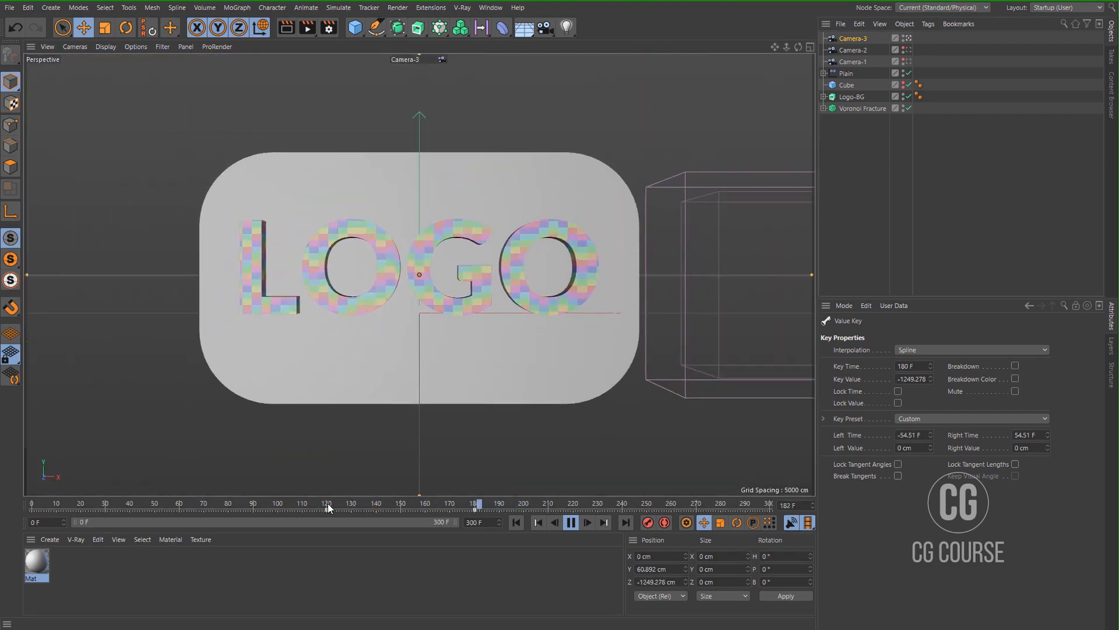
{"action": "left_click", "coordinate": [328, 507]}
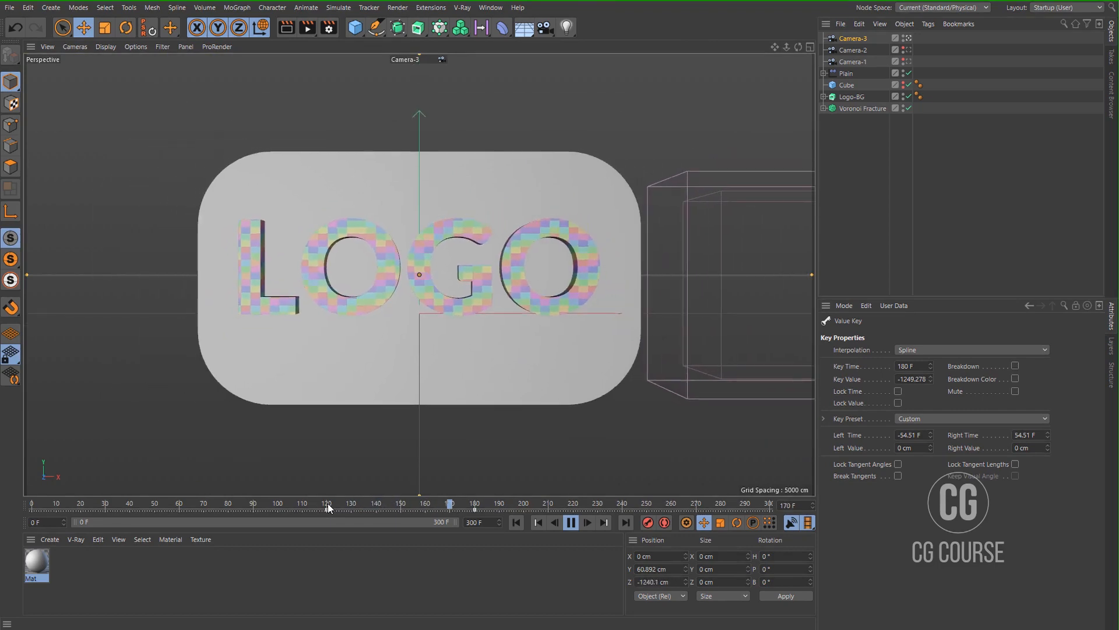
- Replay Camera-3's move from frame 120 a few more times, then stop the playback
{"action": "left_click", "coordinate": [328, 508]}
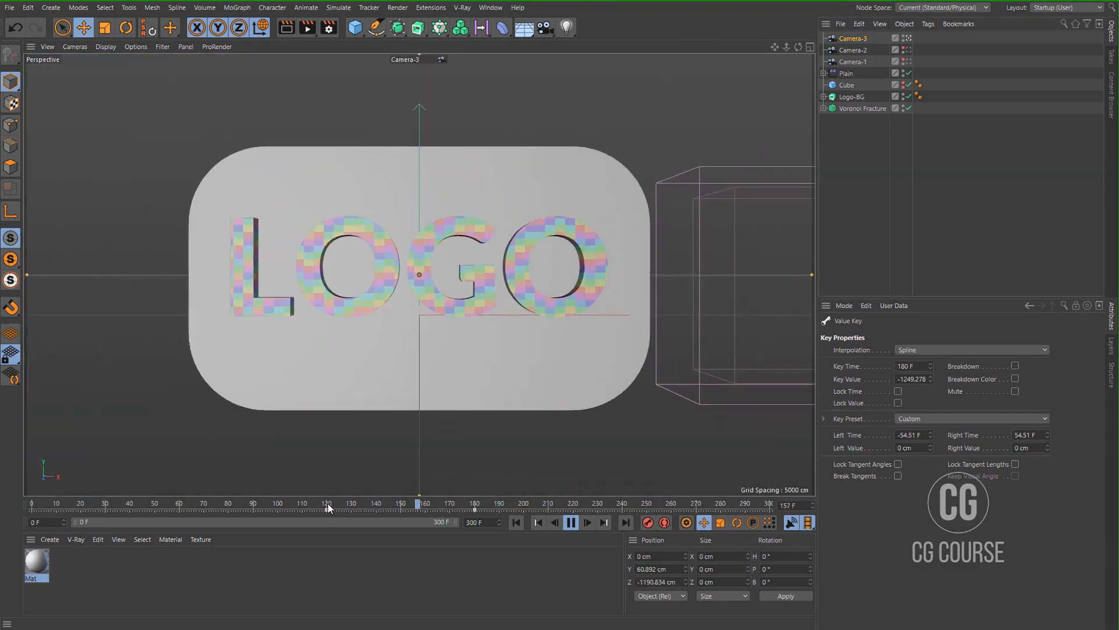
{"action": "left_click", "coordinate": [329, 508]}
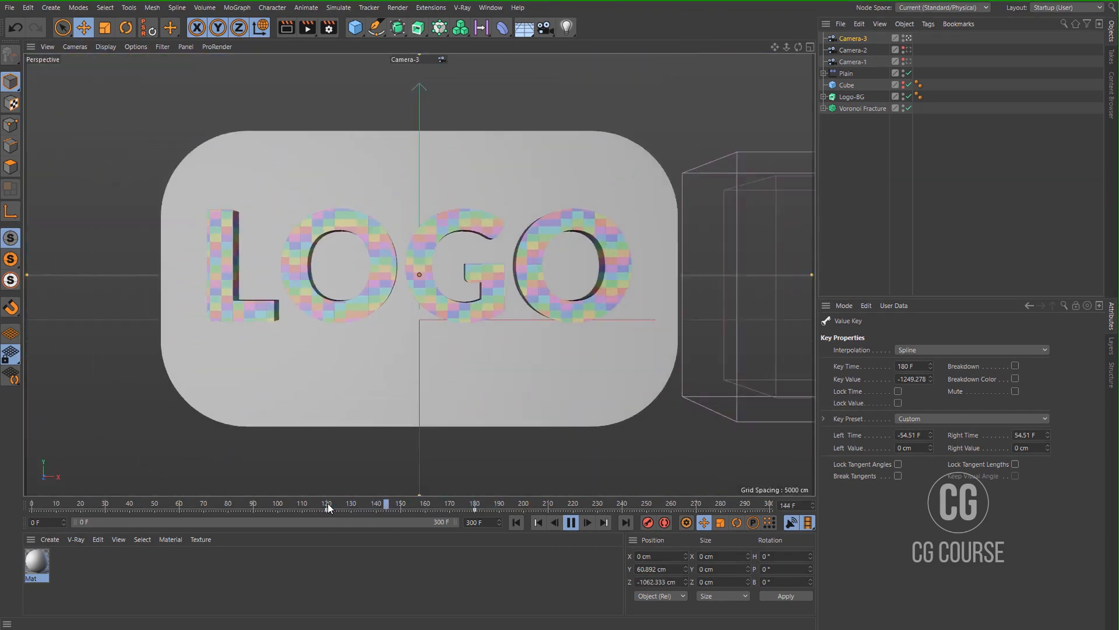
{"action": "left_click", "coordinate": [570, 523]}
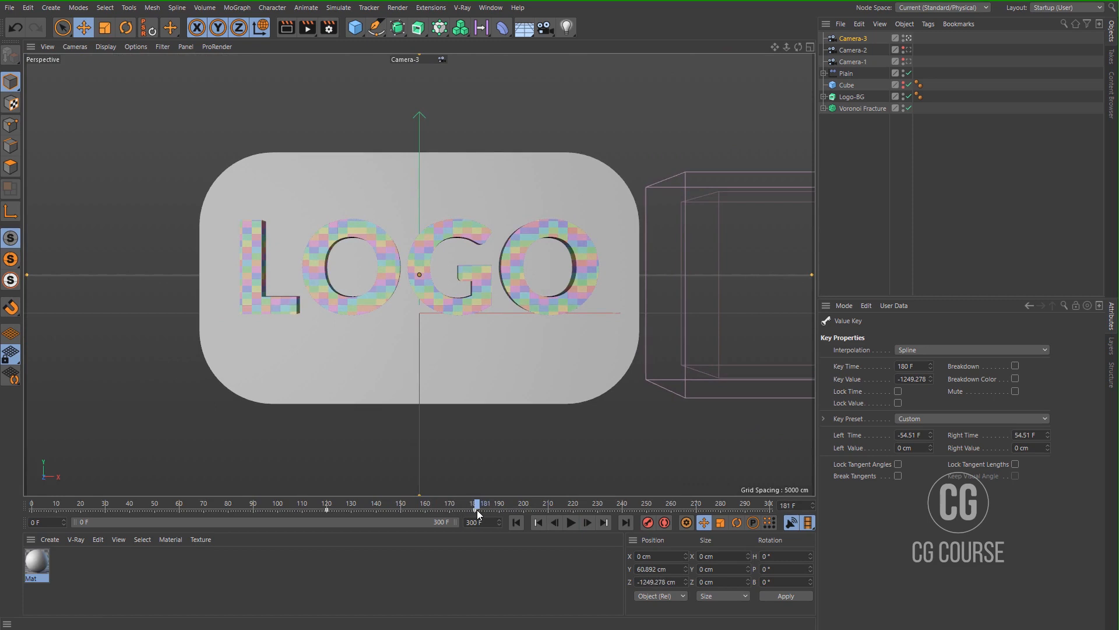
- Pull Camera-3 farther back to about Z -1460.8 cm at frame 180 and record the keyframe
{"action": "middle_click", "coordinate": [523, 406]}
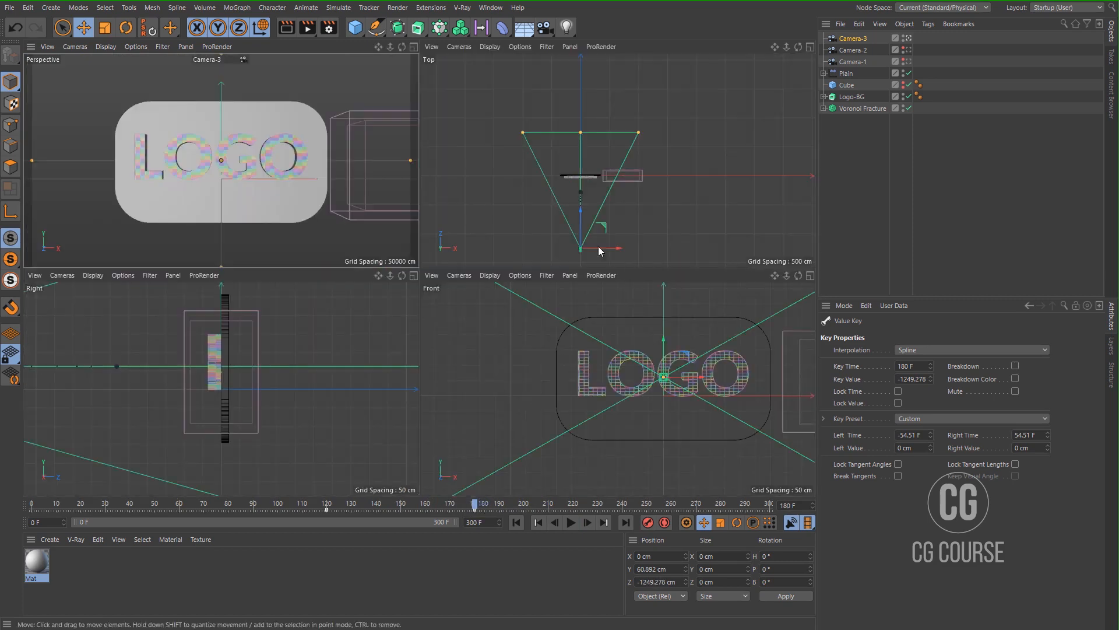
{"action": "left_click_drag", "start_coordinate": [579, 213], "coordinate": [576, 227]}
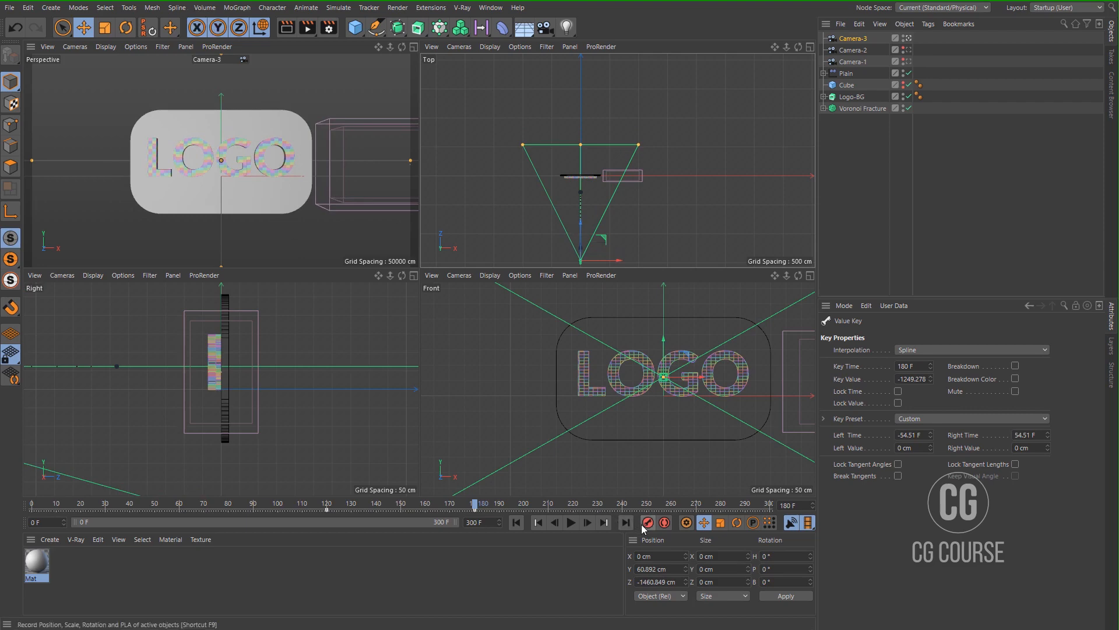
{"action": "left_click", "coordinate": [648, 522]}
- Play the extended Camera-3 pull-back from frame 120 in the maximized perspective view, stop it and scrub to frame 163
{"action": "middle_click", "coordinate": [317, 190]}
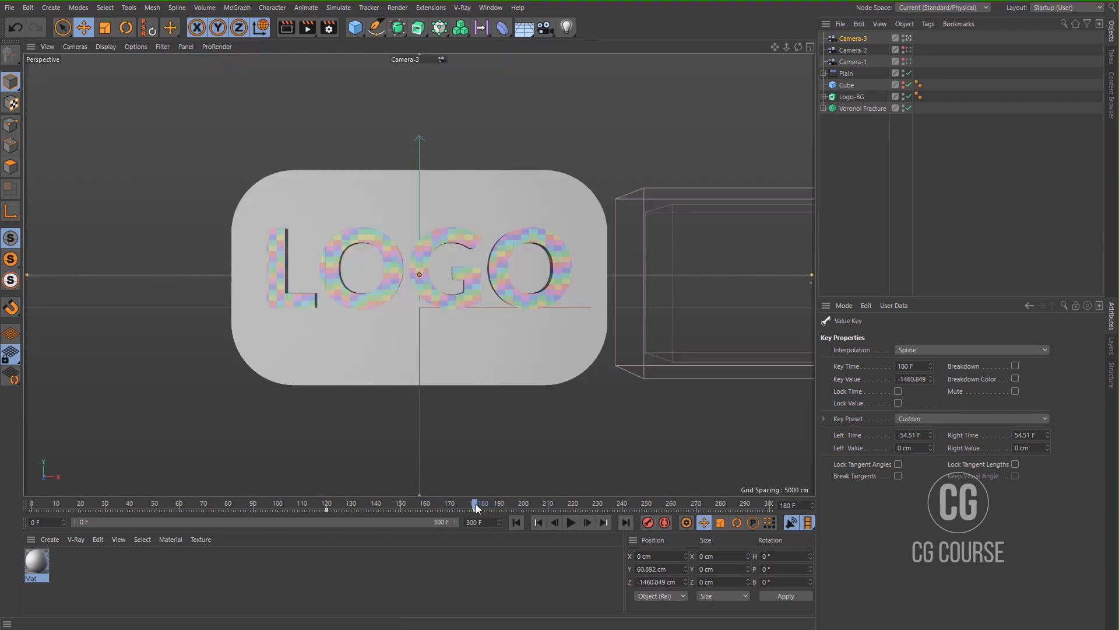
{"action": "left_click_drag", "start_coordinate": [474, 505], "coordinate": [328, 509]}
{"action": "key", "text": "F8"}
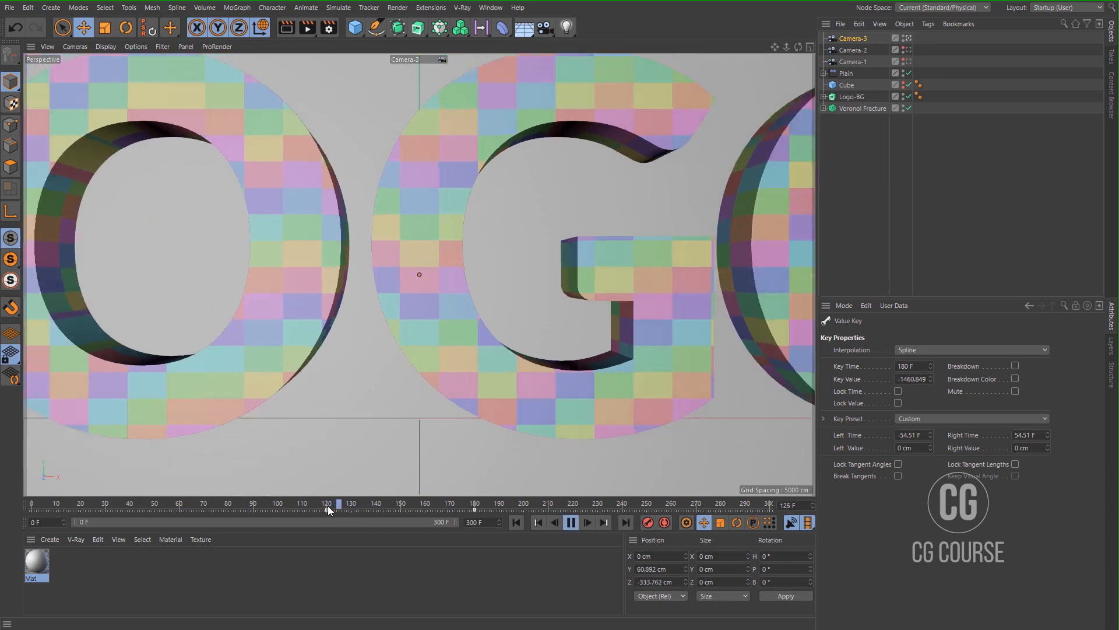
{"action": "left_click", "coordinate": [327, 506]}
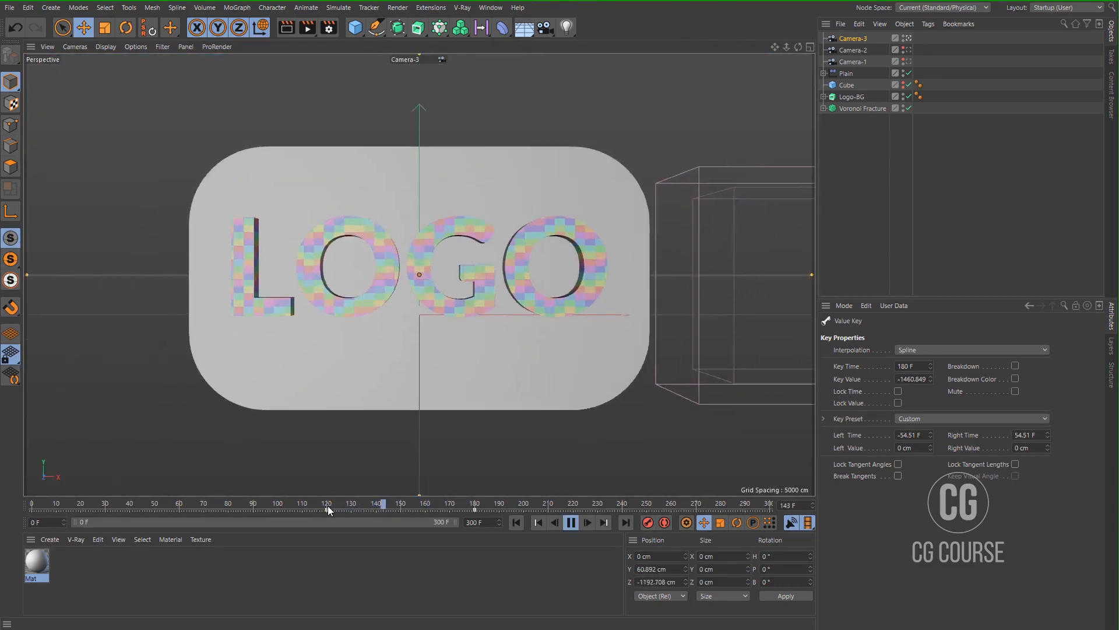
{"action": "left_click", "coordinate": [571, 522]}
{"action": "mouse_move", "coordinate": [525, 505]}
{"action": "left_mouse_down"}
{"action": "mouse_move", "coordinate": [418, 512]}
{"action": "mouse_move", "coordinate": [433, 508]}
{"action": "left_mouse_up"}
- Leave the Camera-3 view for the default camera and set the Mat material's color to H 212°, S 59%, V 89%
{"action": "left_click", "coordinate": [908, 39]}
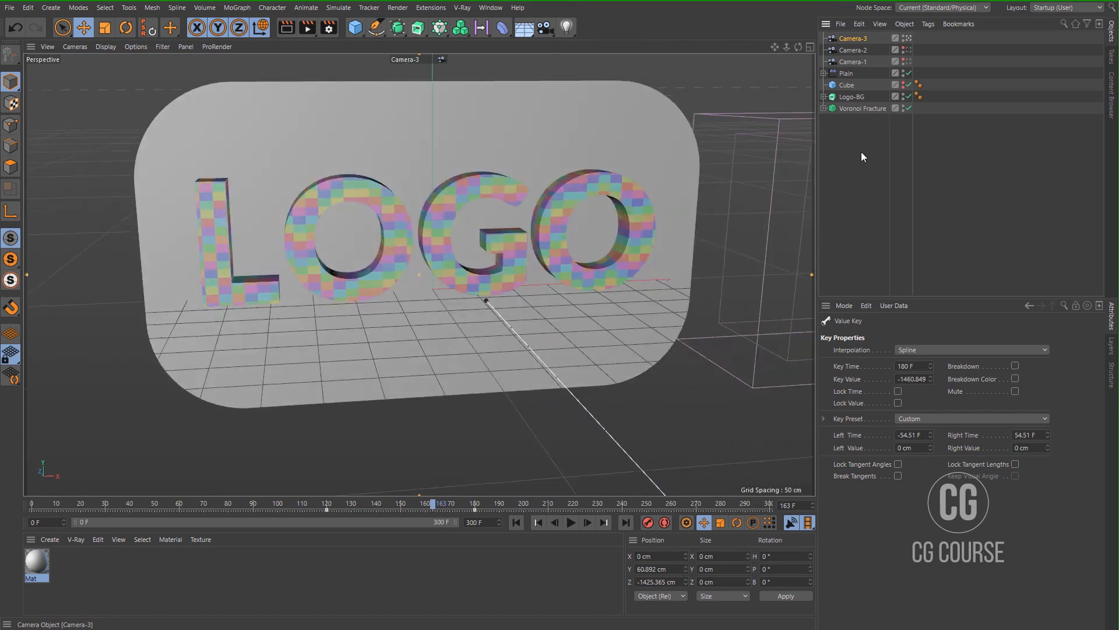
{"action": "mouse_move", "coordinate": [492, 260]}
{"action": "left_mouse_down", "text": "alt"}
{"action": "mouse_move", "coordinate": [452, 268]}
{"action": "mouse_move", "coordinate": [390, 252]}
{"action": "mouse_move", "coordinate": [476, 260]}
{"action": "left_mouse_up", "text": "alt"}
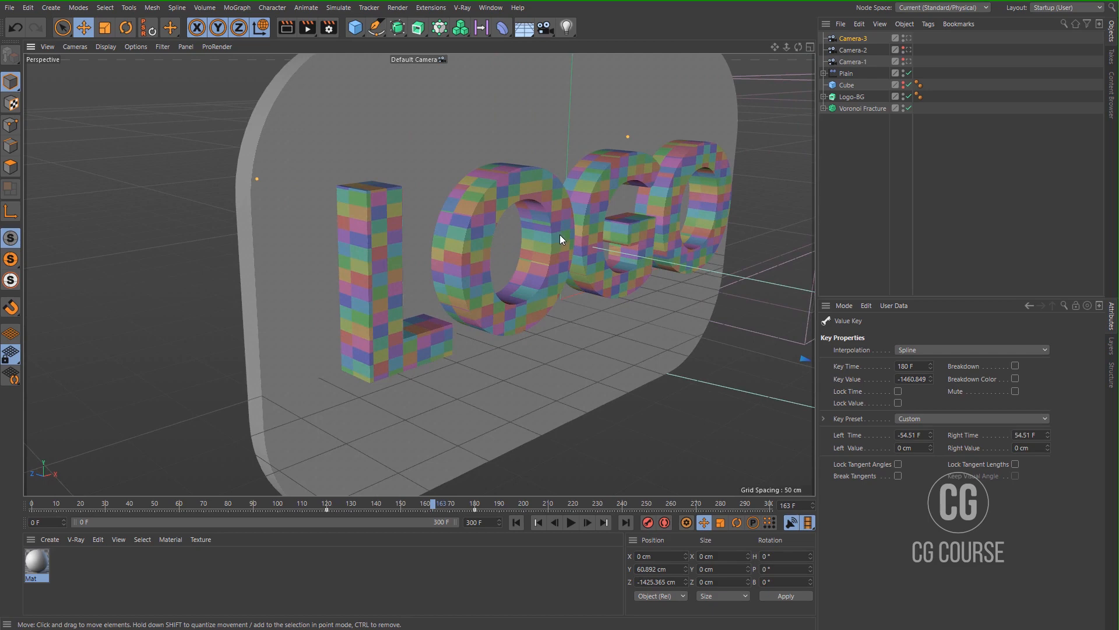
{"action": "double_click", "coordinate": [36, 566]}
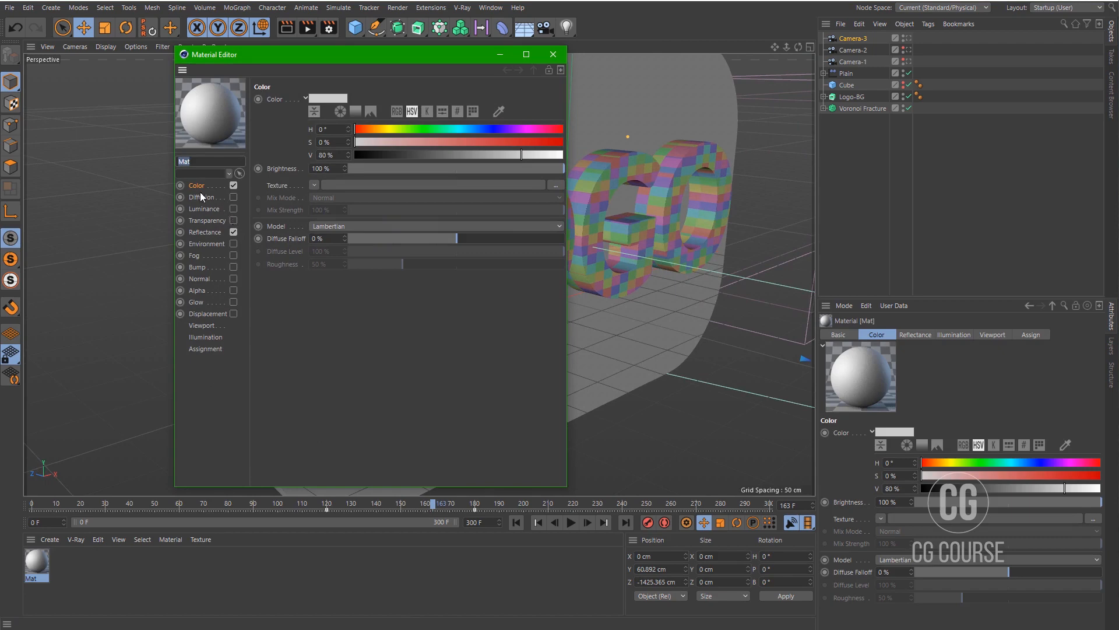
{"action": "left_click", "coordinate": [478, 131]}
{"action": "left_click", "coordinate": [477, 142]}
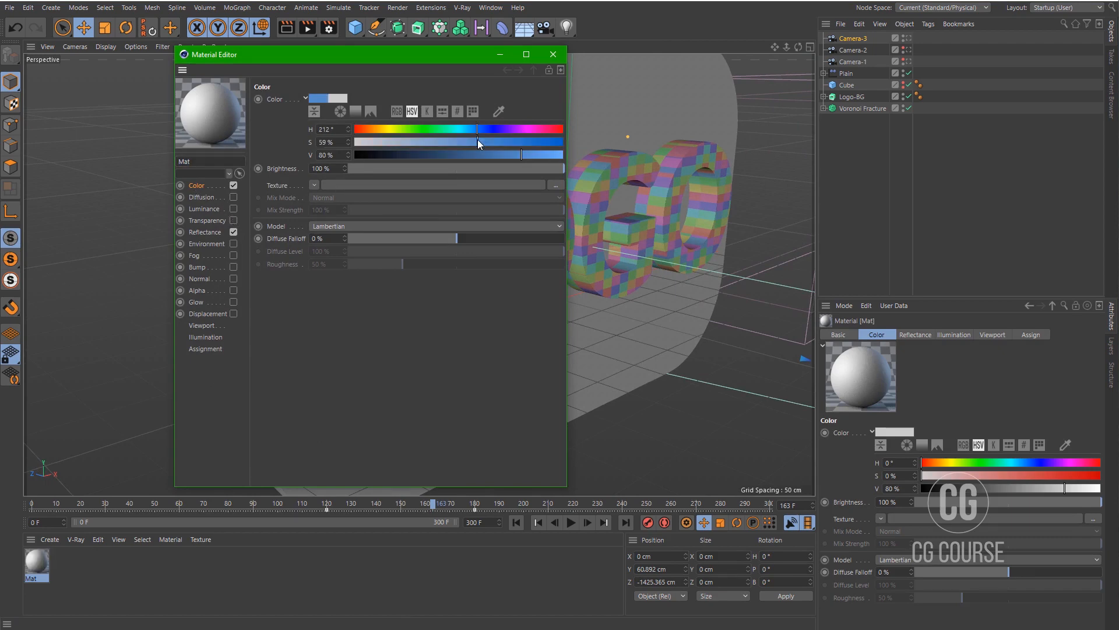
{"action": "left_click_drag", "start_coordinate": [535, 152], "coordinate": [540, 155]}
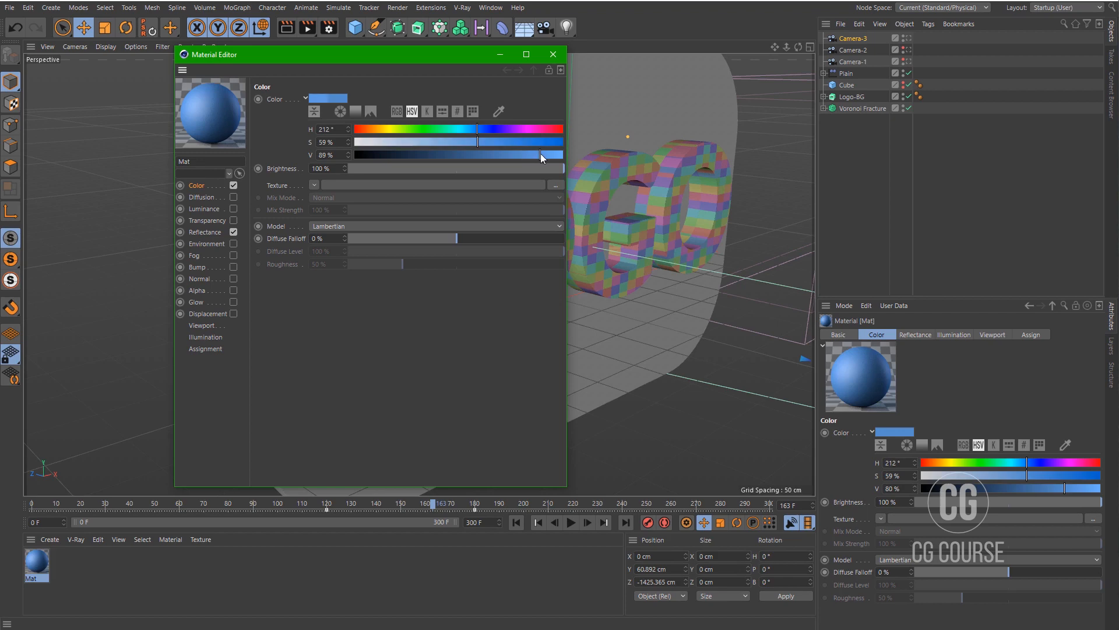
- Add a Beckmann reflectance layer with Dielectric Fresnel to the blue material and close its editor
{"action": "left_click", "coordinate": [202, 232]}
{"action": "left_click", "coordinate": [268, 125]}
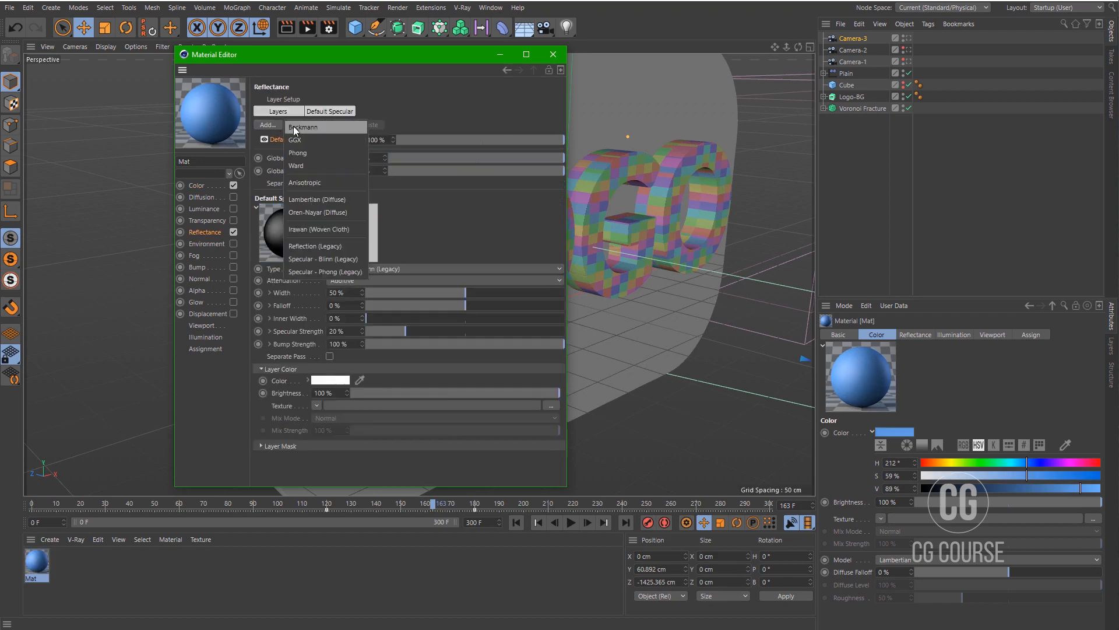
{"action": "left_click", "coordinate": [296, 129]}
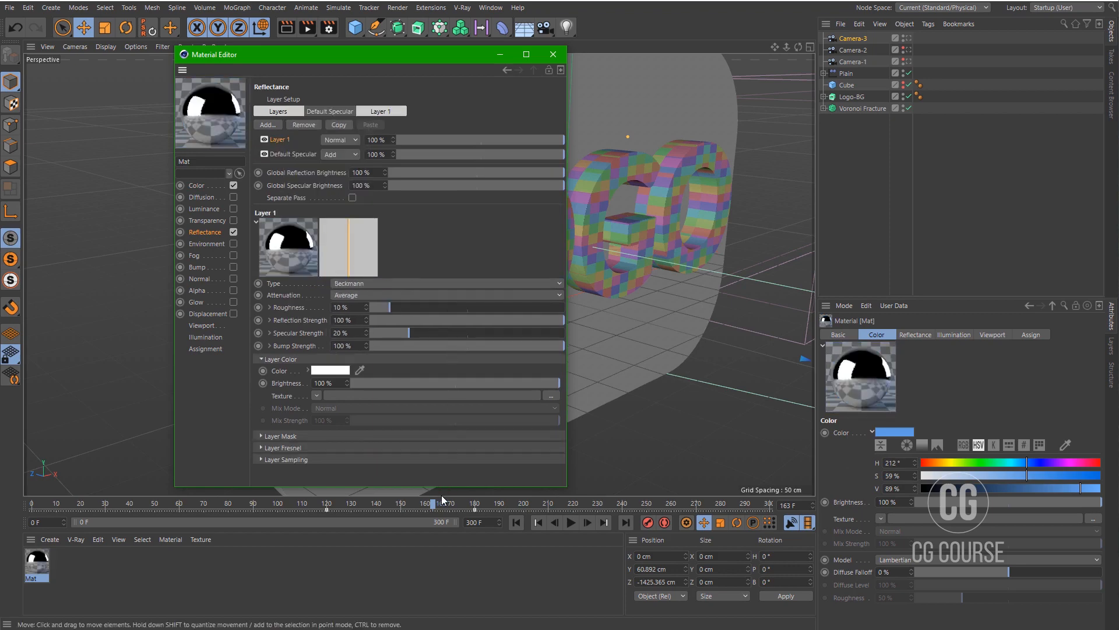
{"action": "left_click_drag", "start_coordinate": [442, 487], "coordinate": [430, 561]}
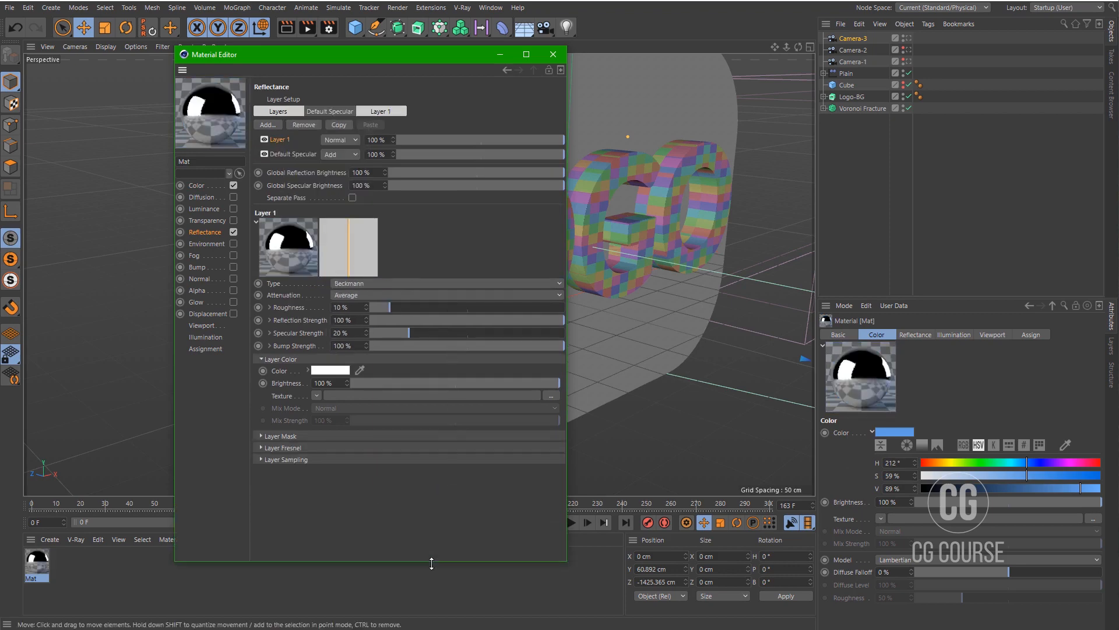
{"action": "left_click", "coordinate": [264, 447]}
{"action": "left_click", "coordinate": [315, 460]}
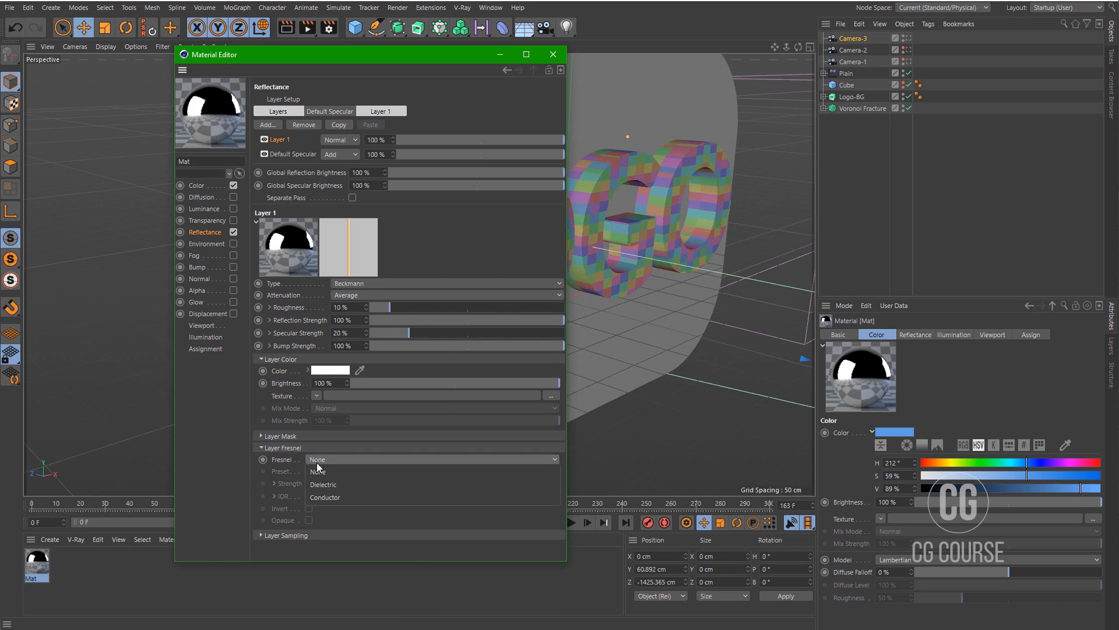
{"action": "left_click", "coordinate": [324, 484]}
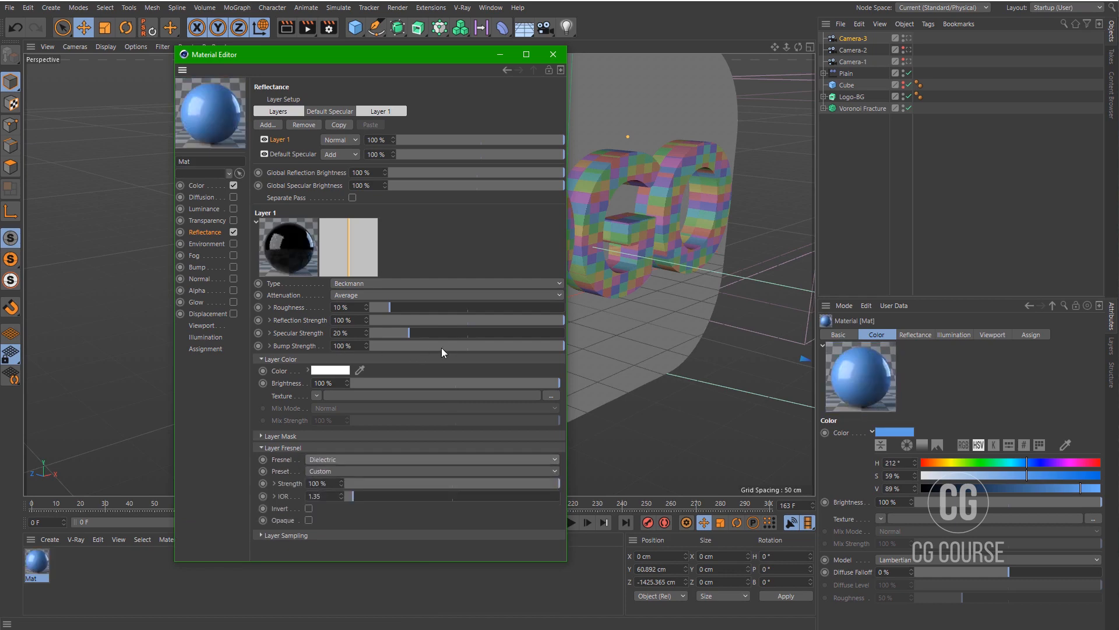
{"action": "left_click", "coordinate": [552, 55]}
{"action": "left_click", "coordinate": [209, 440]}
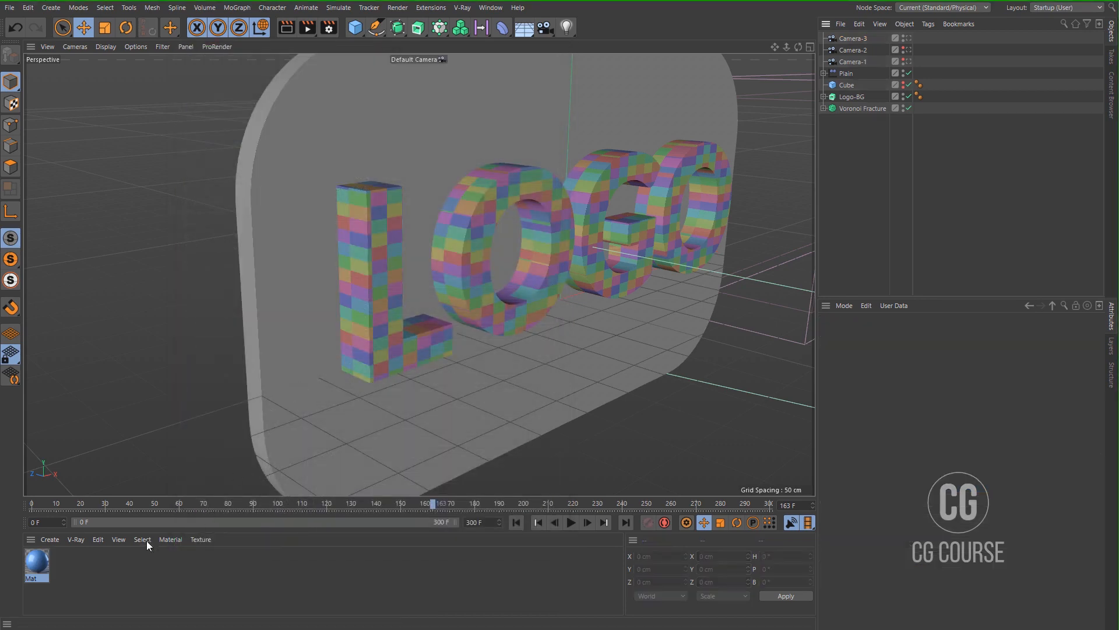
- Rename the blue material to Text-Logo
{"action": "double_click", "coordinate": [37, 563]}
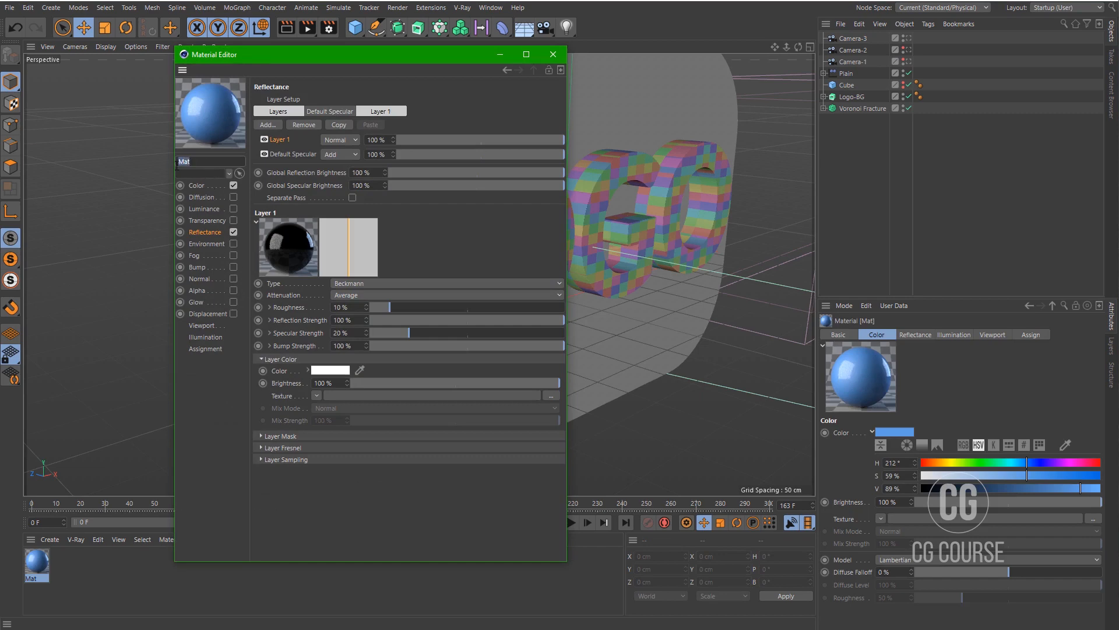
{"action": "key", "text": "BackSpace"}
{"action": "type", "text": "Text-Logo"}
{"action": "key", "text": "Return"}
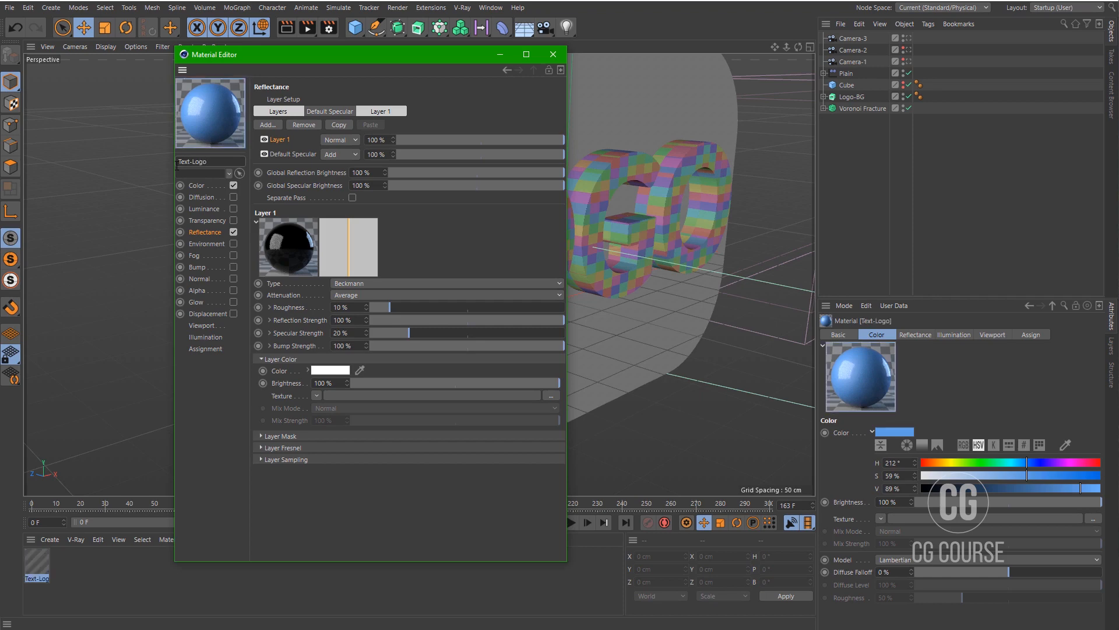
- Duplicate the Text-Logo material and name the copy Text-Logo-BG
{"action": "left_click_drag", "start_coordinate": [40, 561], "coordinate": [68, 569], "text": "ctrl"}
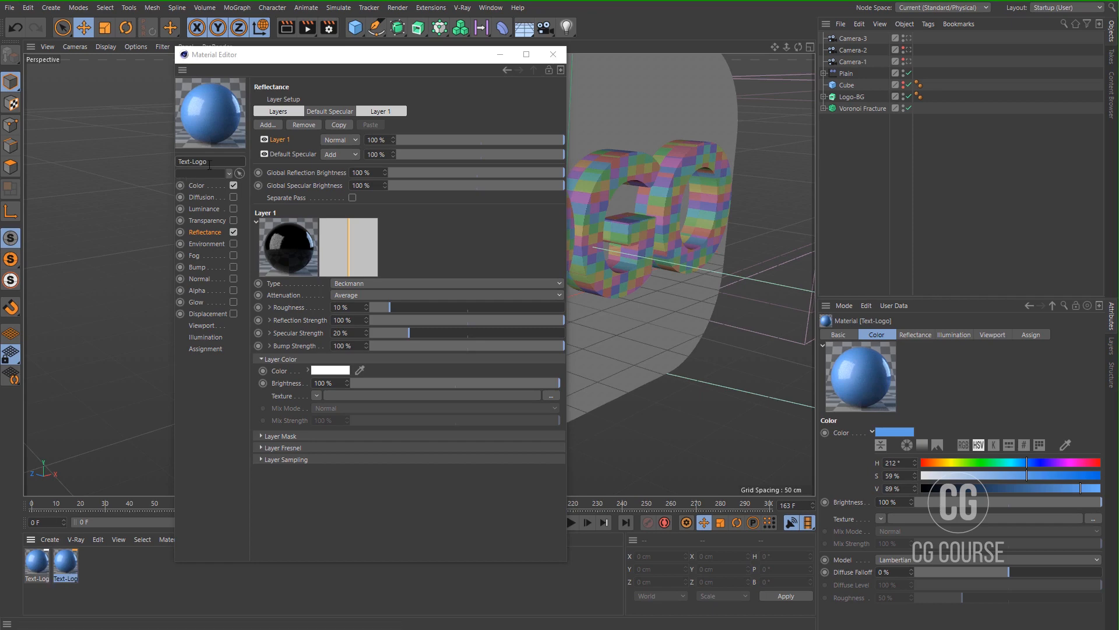
{"action": "left_click_drag", "start_coordinate": [210, 163], "coordinate": [157, 164]}
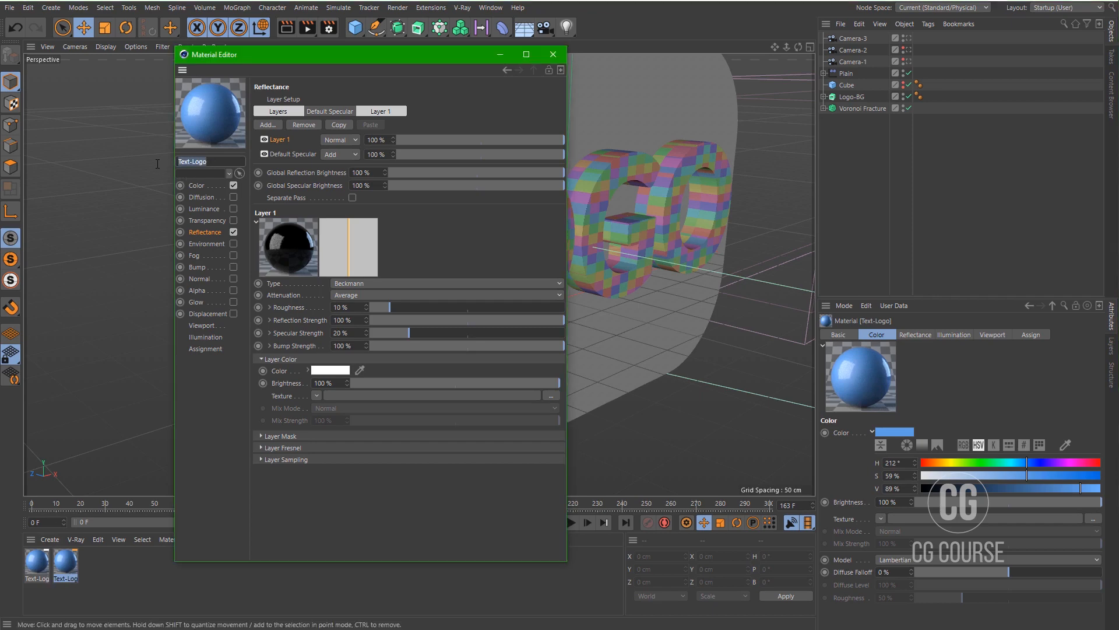
{"action": "left_click", "coordinate": [211, 162]}
{"action": "type", "text": "-BG"}
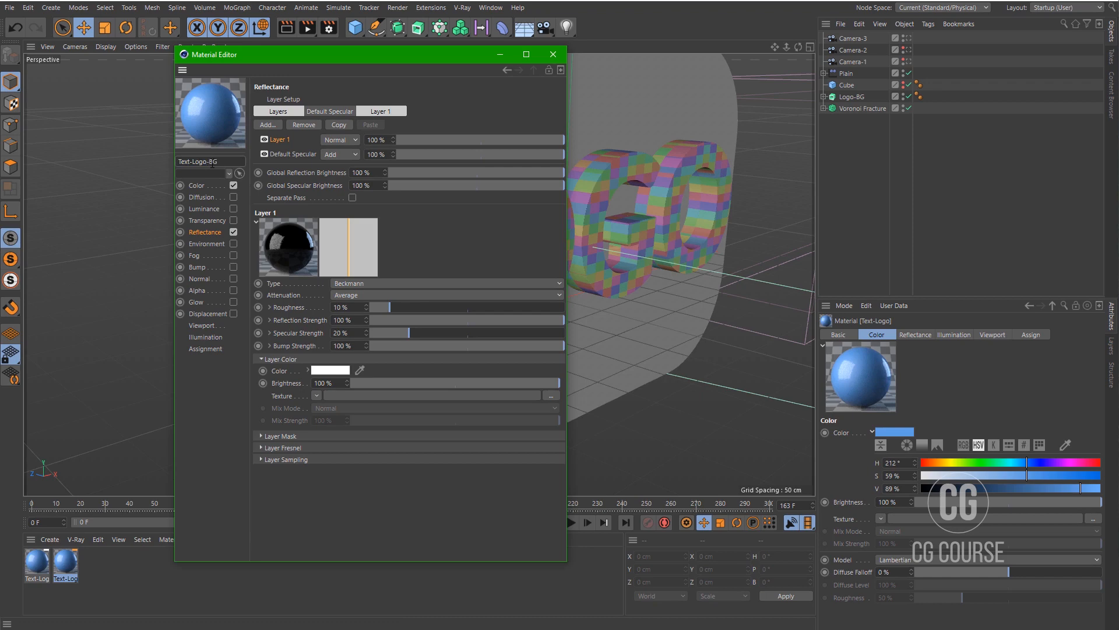
- Change the Text-Logo-BG material's color to H 197°, S 76%, V 89% and close the material editor
{"action": "left_click", "coordinate": [206, 232]}
{"action": "left_click", "coordinate": [197, 185]}
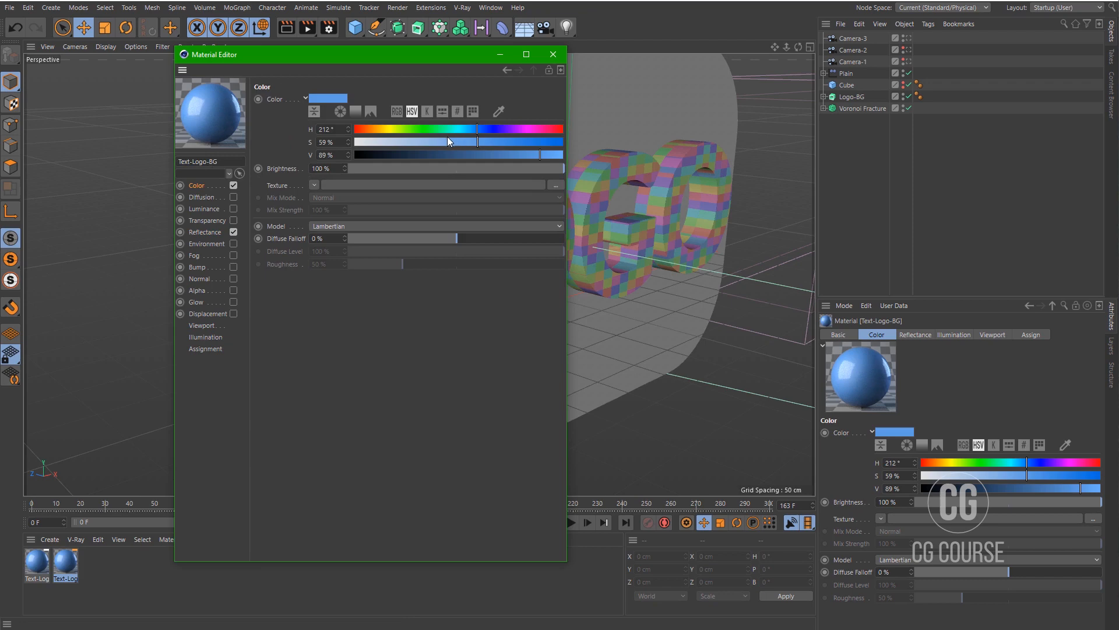
{"action": "left_click_drag", "start_coordinate": [478, 131], "coordinate": [513, 143]}
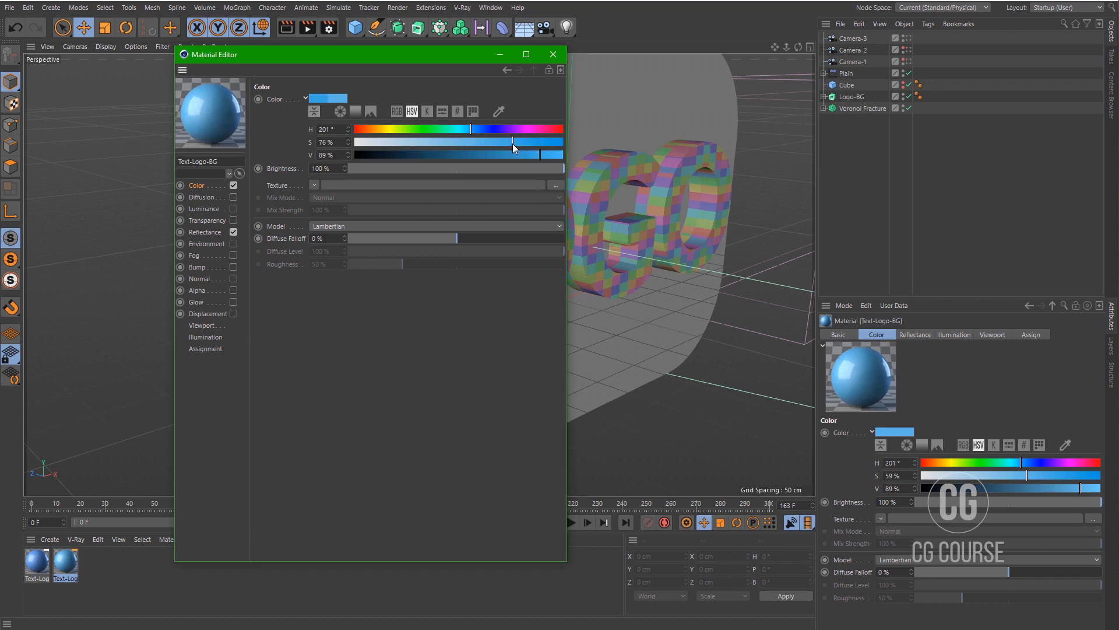
{"action": "left_click", "coordinate": [468, 130]}
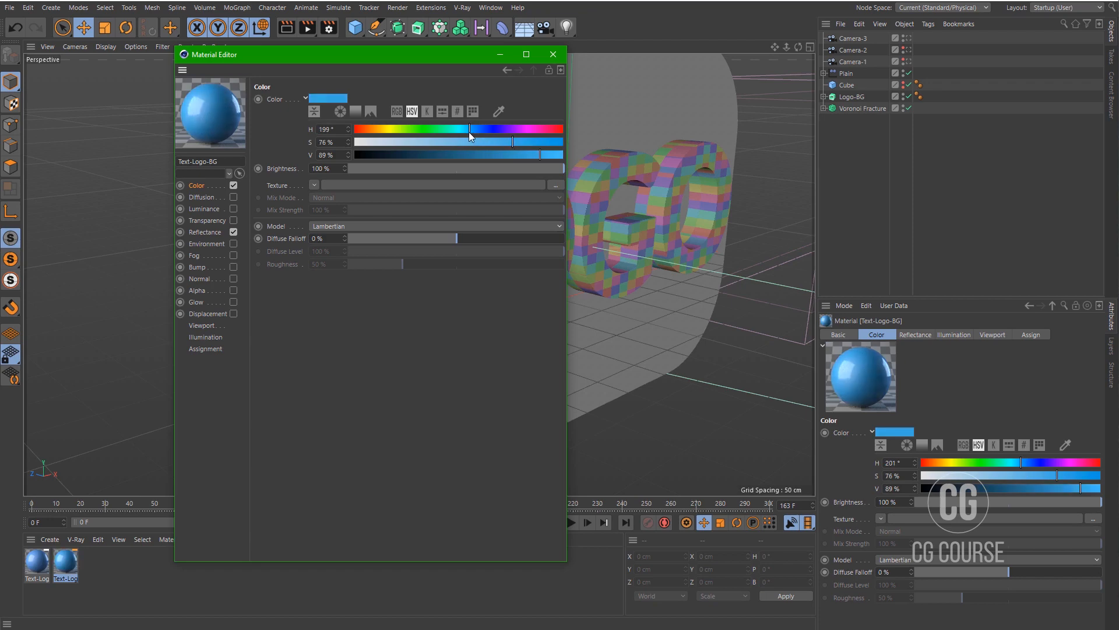
{"action": "left_click", "coordinate": [553, 55]}
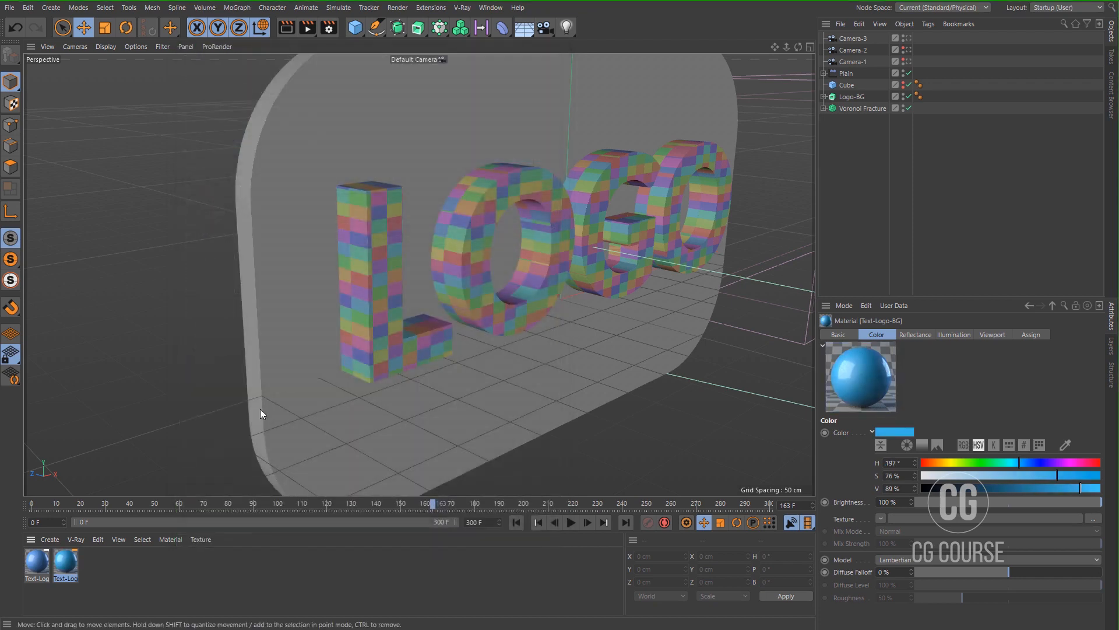
- Apply the Text-Logo-BG material to Logo-BG and the Text-Logo material to the Voronoi Fracture object
{"action": "left_click_drag", "start_coordinate": [68, 566], "coordinate": [859, 95]}
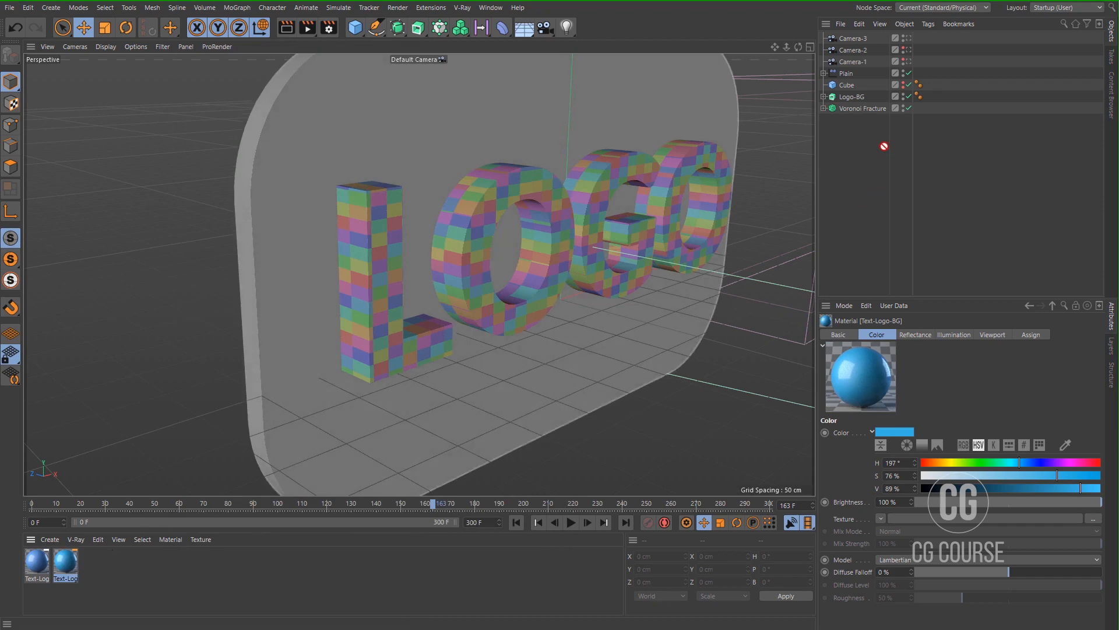
{"action": "left_click", "coordinate": [824, 108]}
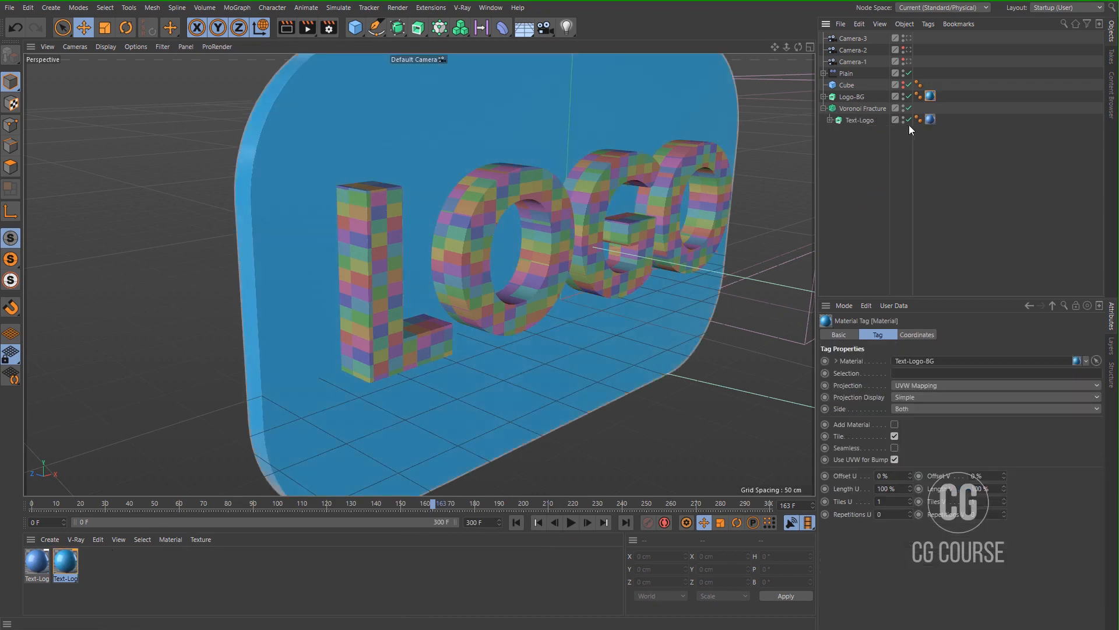
{"action": "left_click_drag", "start_coordinate": [930, 120], "coordinate": [918, 109]}
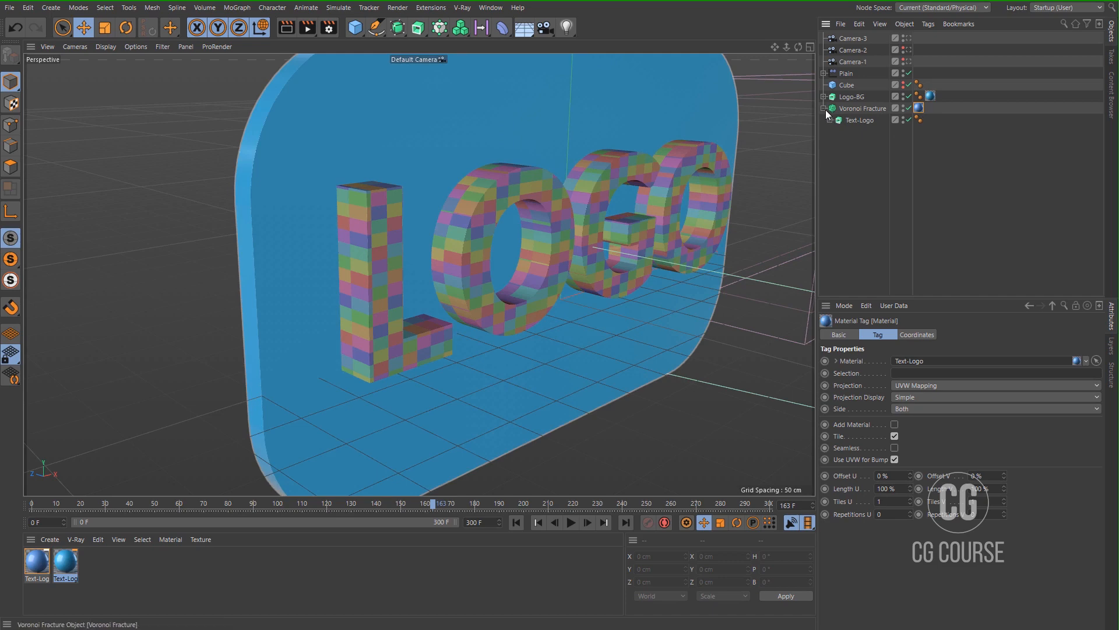
{"action": "left_click", "coordinate": [824, 108]}
{"action": "left_click", "coordinate": [844, 165]}
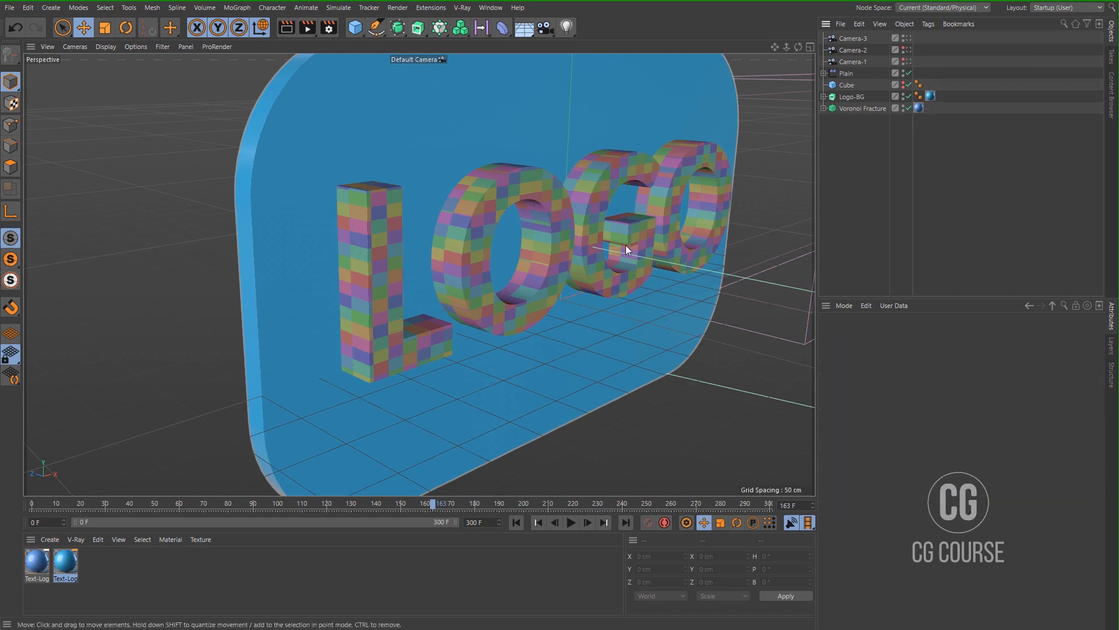
- Render frame 163 to the Picture Viewer to check the new materials, then minimize the viewer
{"action": "left_click", "coordinate": [307, 28]}
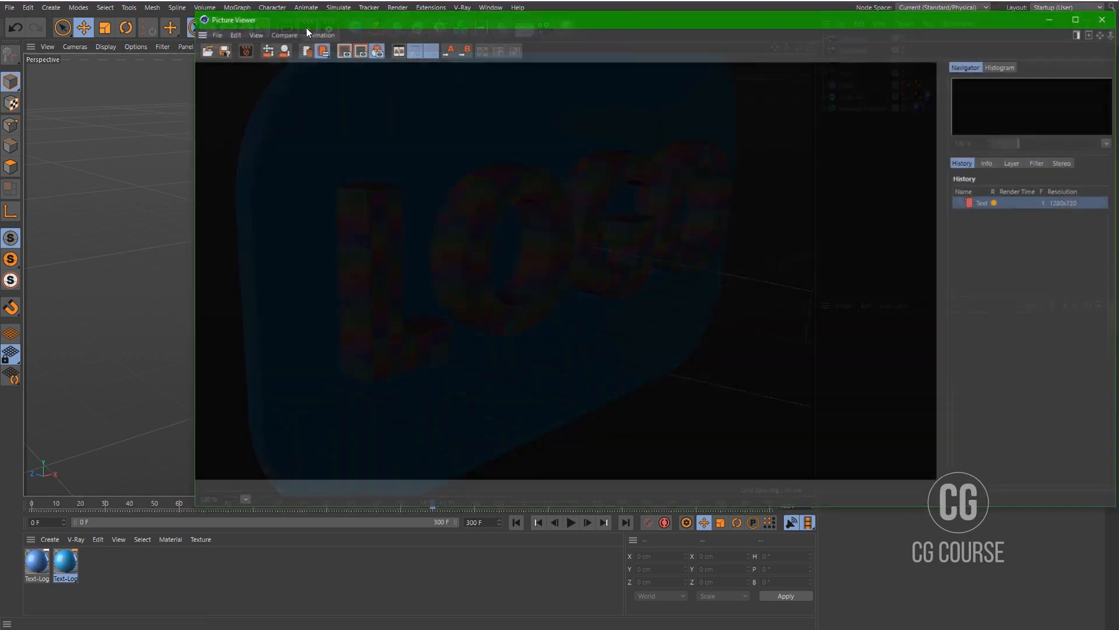
{"action": "left_click_drag", "start_coordinate": [552, 18], "coordinate": [424, 32]}
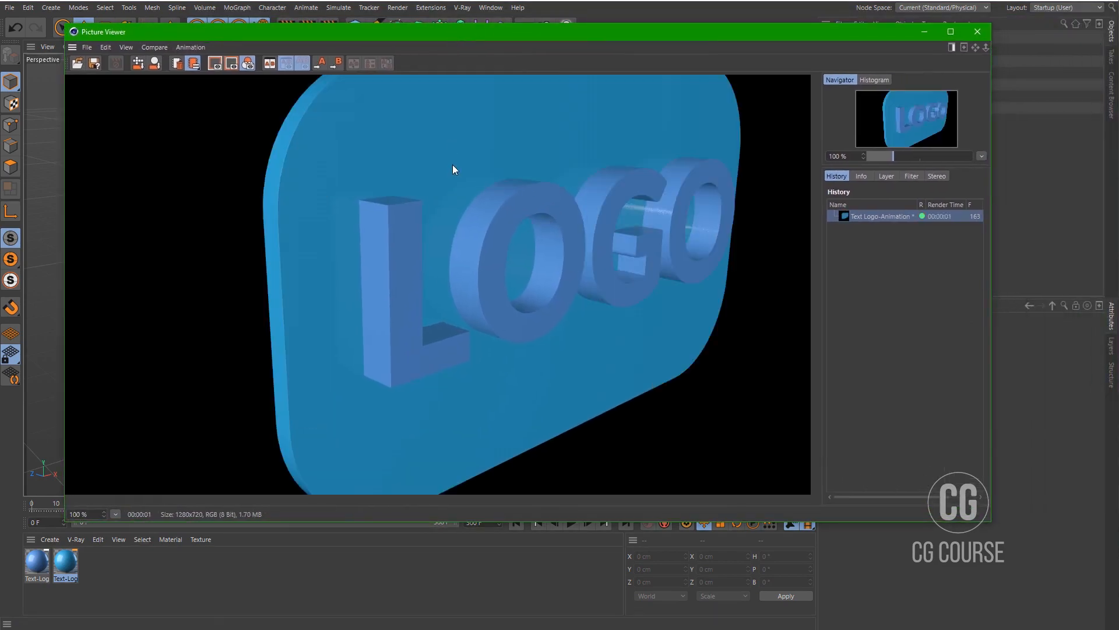
{"action": "left_click", "coordinate": [924, 32]}
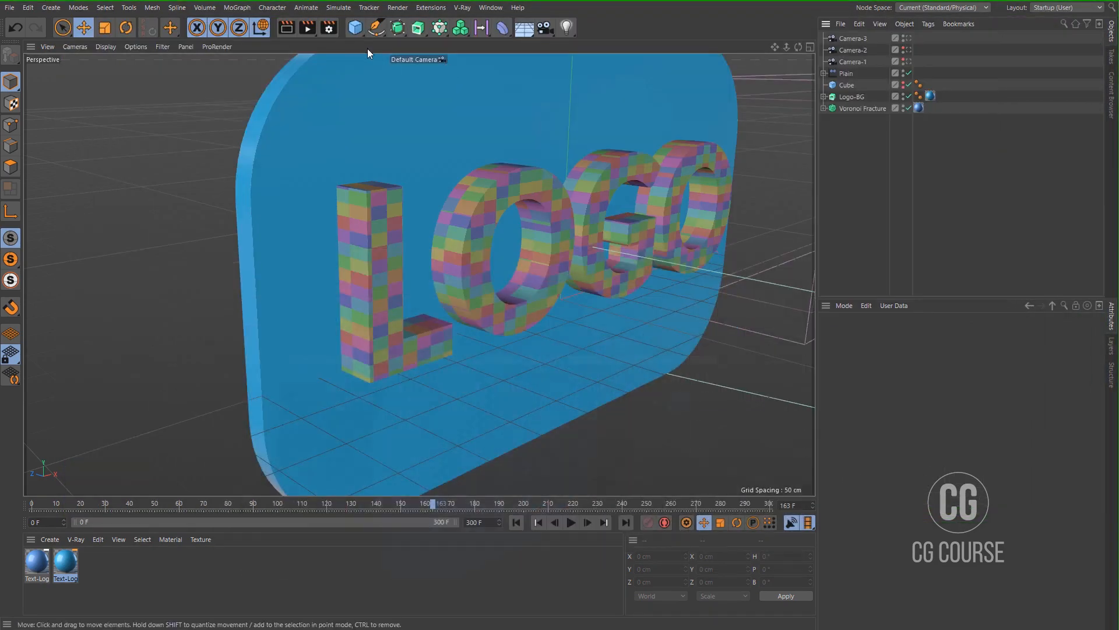
- Add the Ambient Occlusion and Global Illumination effects to the render settings
{"action": "left_click", "coordinate": [328, 28]}
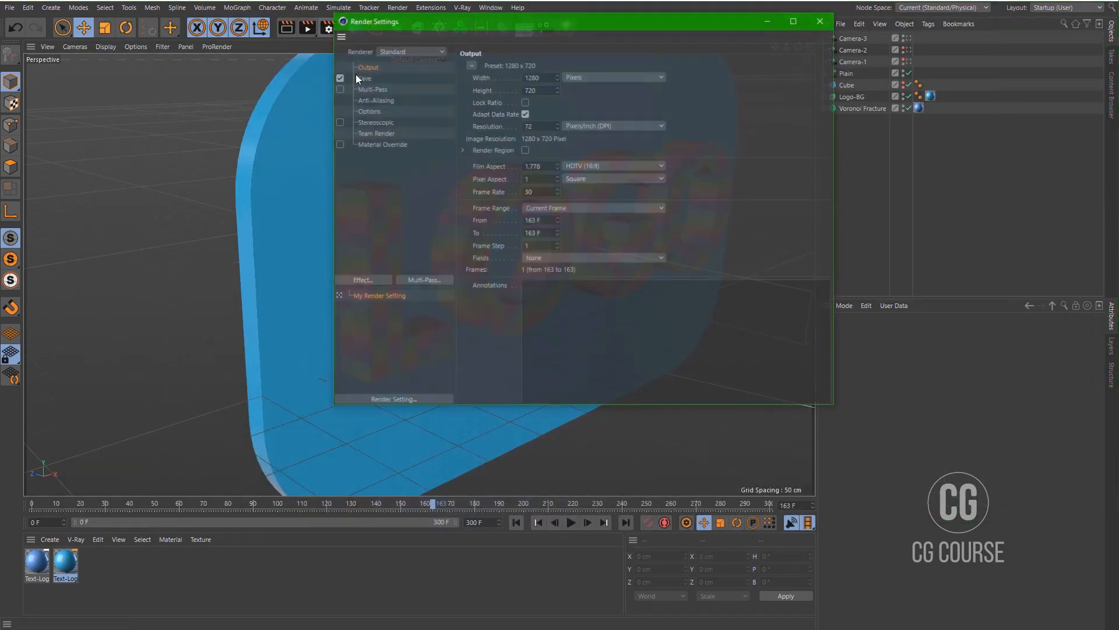
{"action": "left_click", "coordinate": [365, 282]}
{"action": "left_click", "coordinate": [395, 324]}
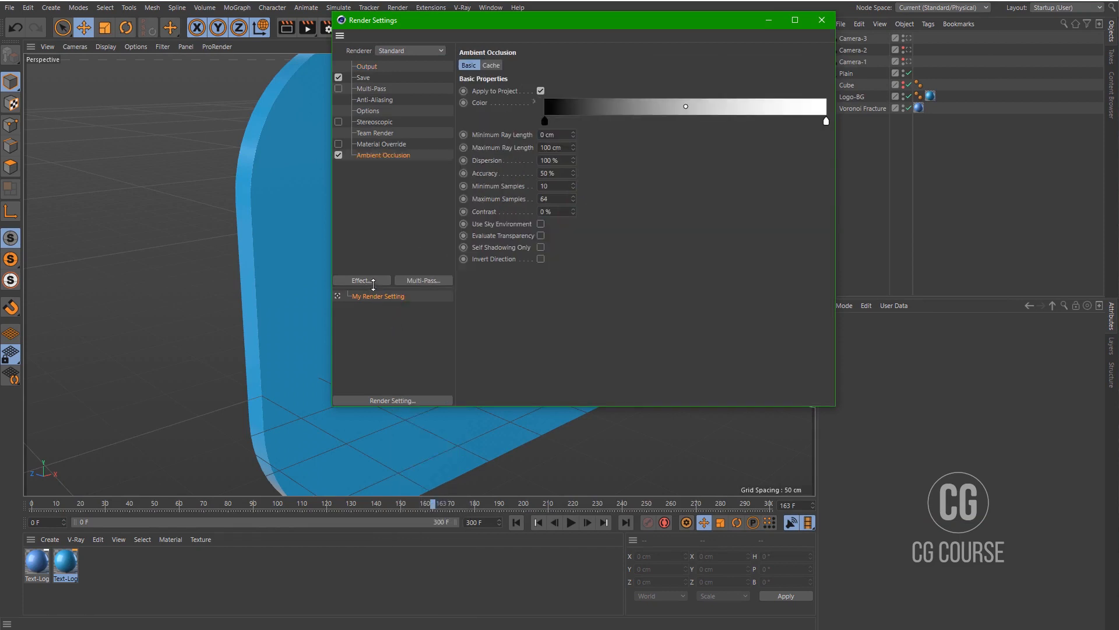
{"action": "left_click", "coordinate": [373, 282]}
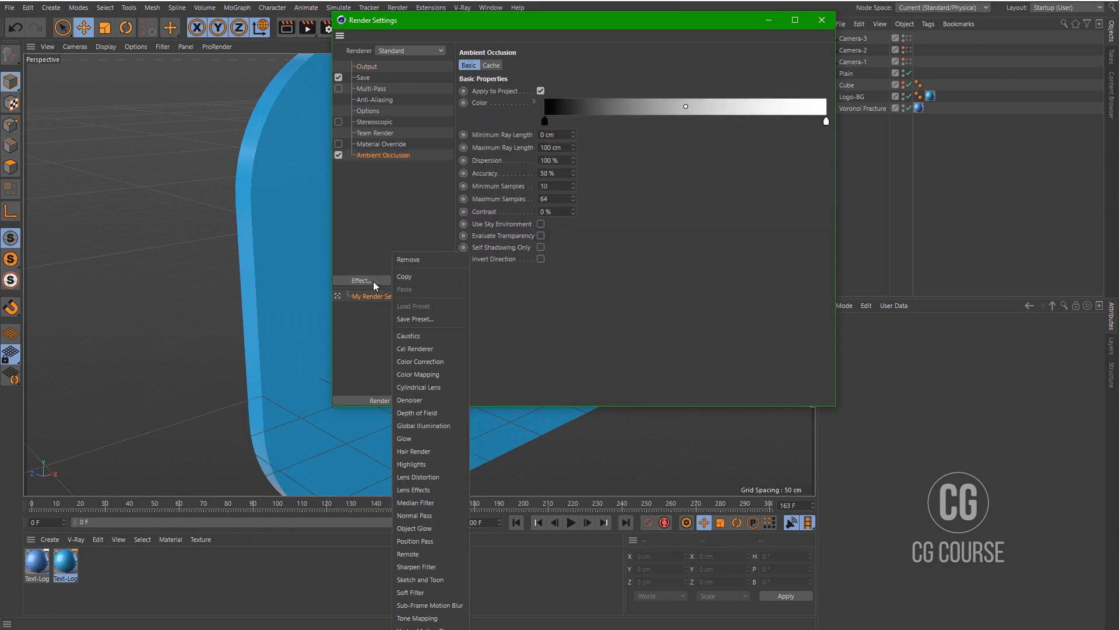
{"action": "left_click", "coordinate": [410, 426]}
- Set the render Anti-Aliasing to Best and close the render settings
{"action": "left_click", "coordinate": [382, 101]}
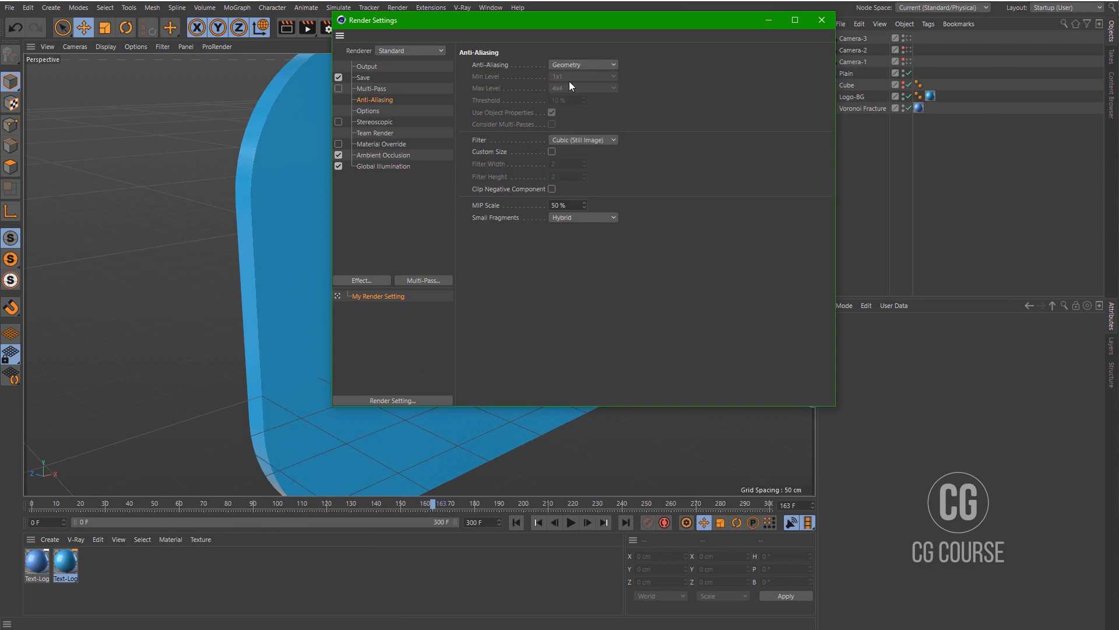
{"action": "left_click", "coordinate": [591, 64]}
{"action": "left_click", "coordinate": [583, 99]}
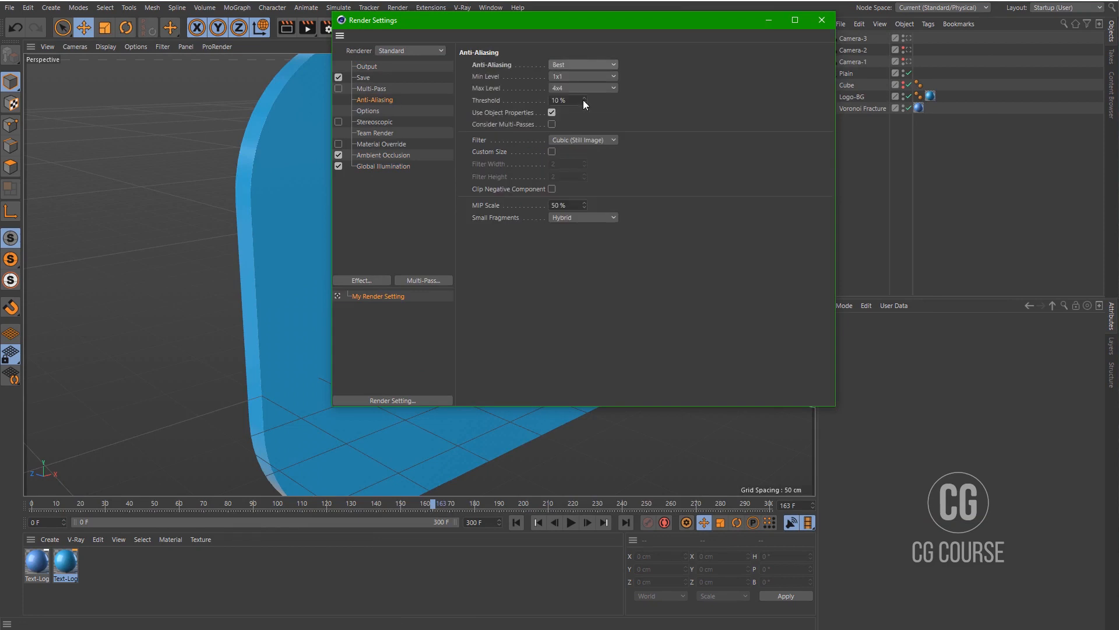
{"action": "left_click", "coordinate": [820, 21]}
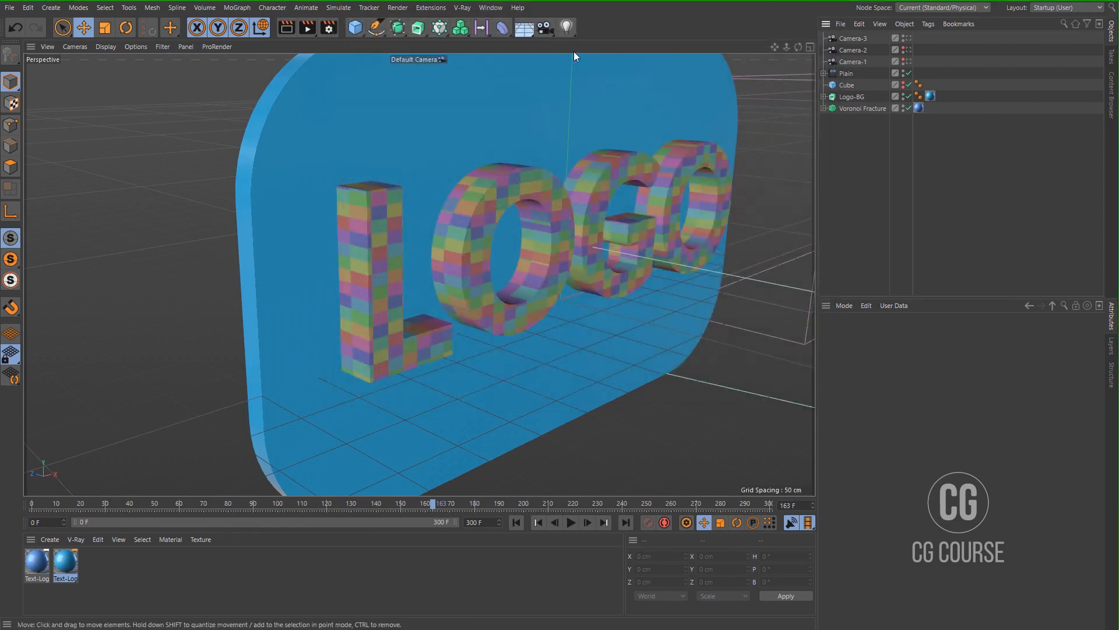
- Add a Sky object and open the Content Browser to browse its HDRI presets
{"action": "left_click", "coordinate": [522, 34]}
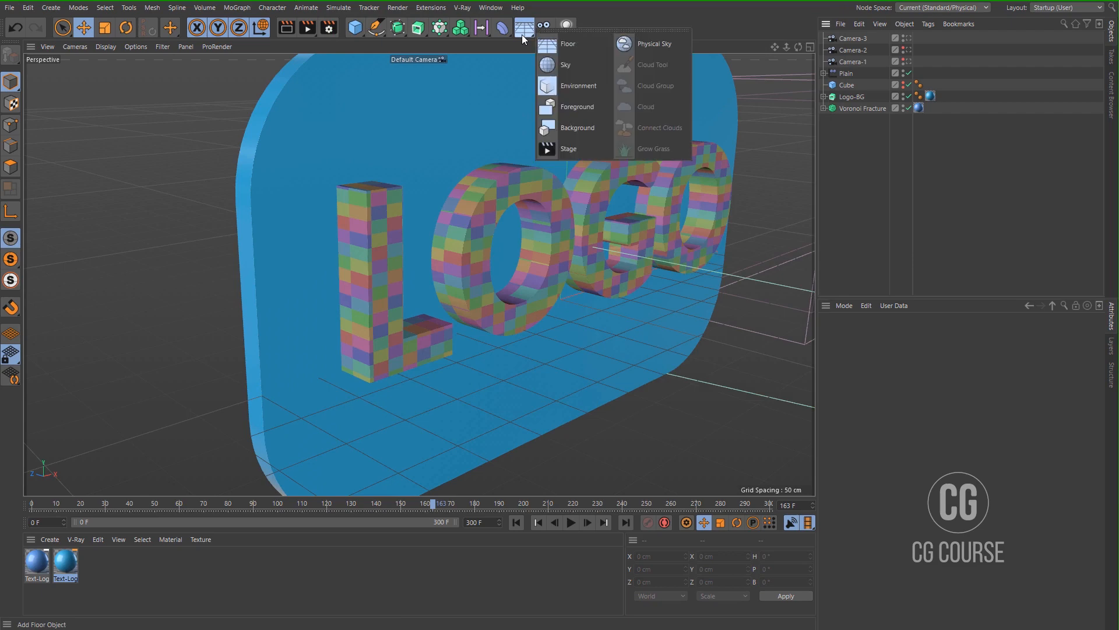
{"action": "left_click", "coordinate": [563, 58]}
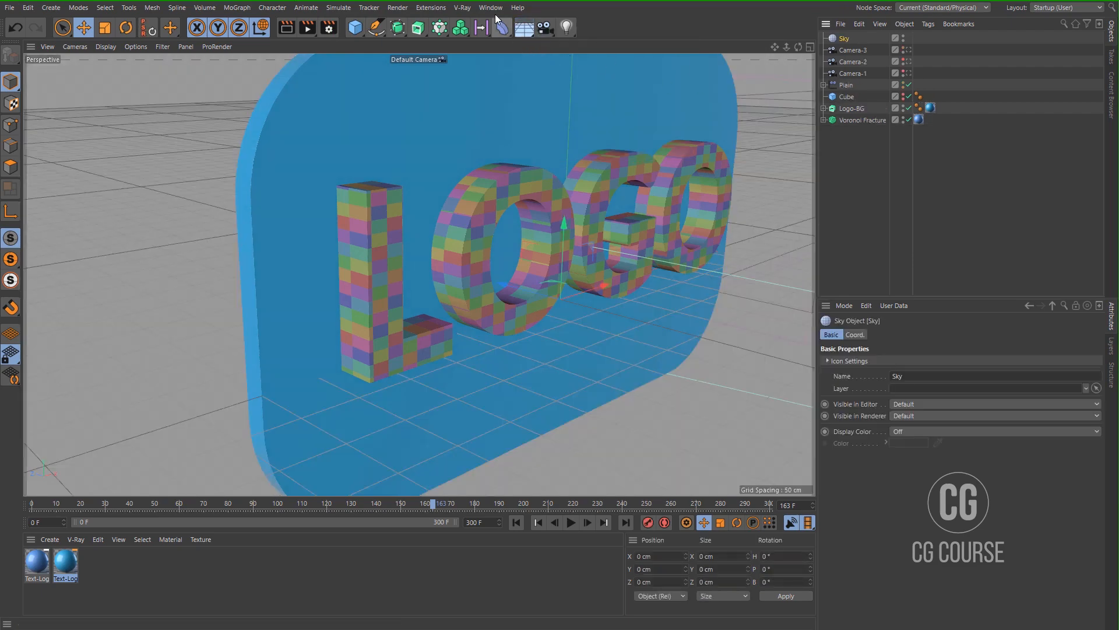
{"action": "left_click", "coordinate": [495, 11]}
{"action": "left_click", "coordinate": [507, 71]}
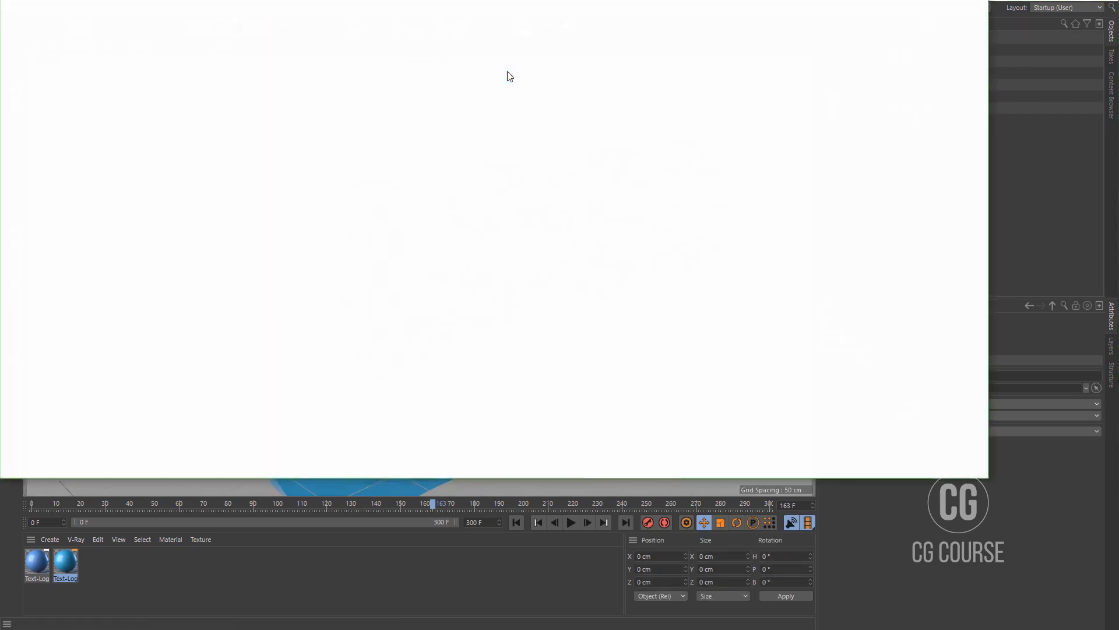
{"action": "left_click_drag", "start_coordinate": [532, 0], "coordinate": [576, 12]}
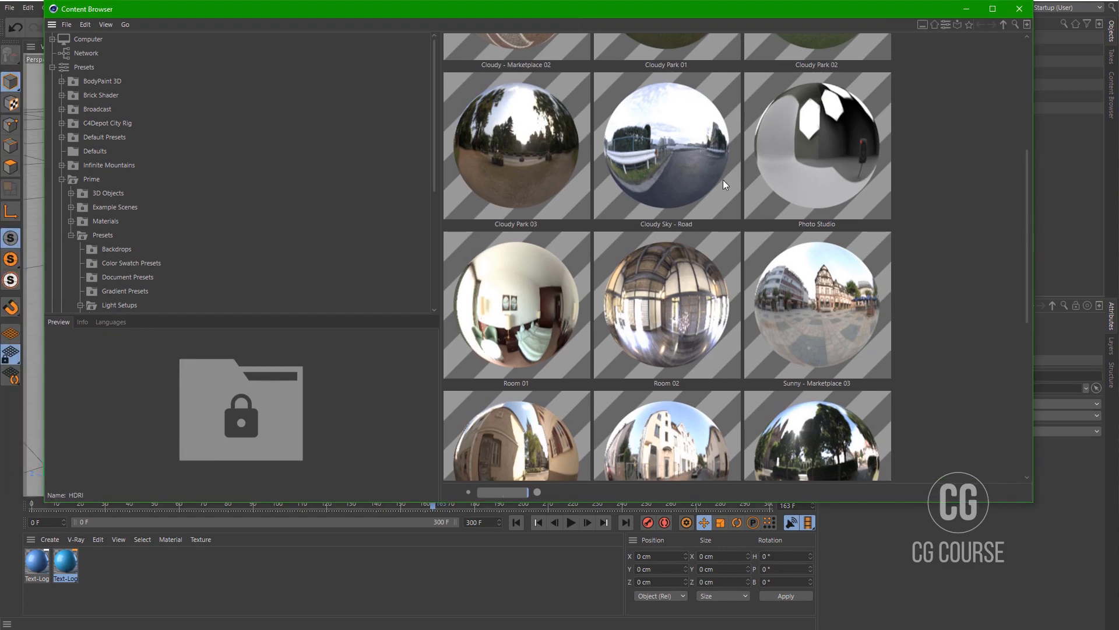
{"action": "scroll", "coordinate": [864, 184], "scroll_direction": "up", "scroll_amount": 2}
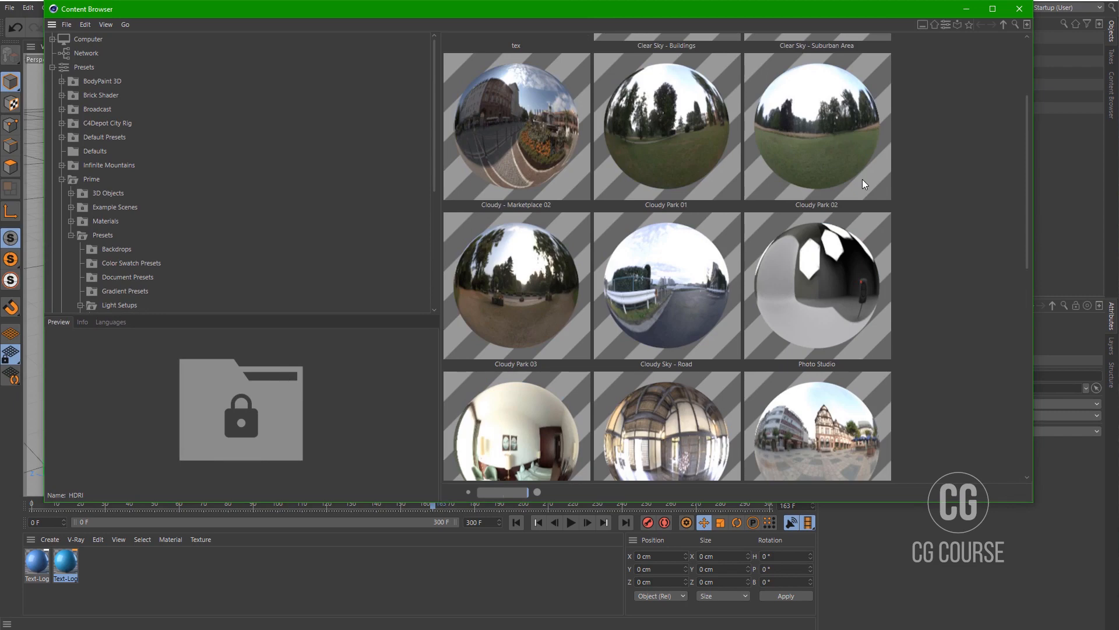
{"action": "scroll", "coordinate": [862, 179], "scroll_direction": "up", "scroll_amount": 2}
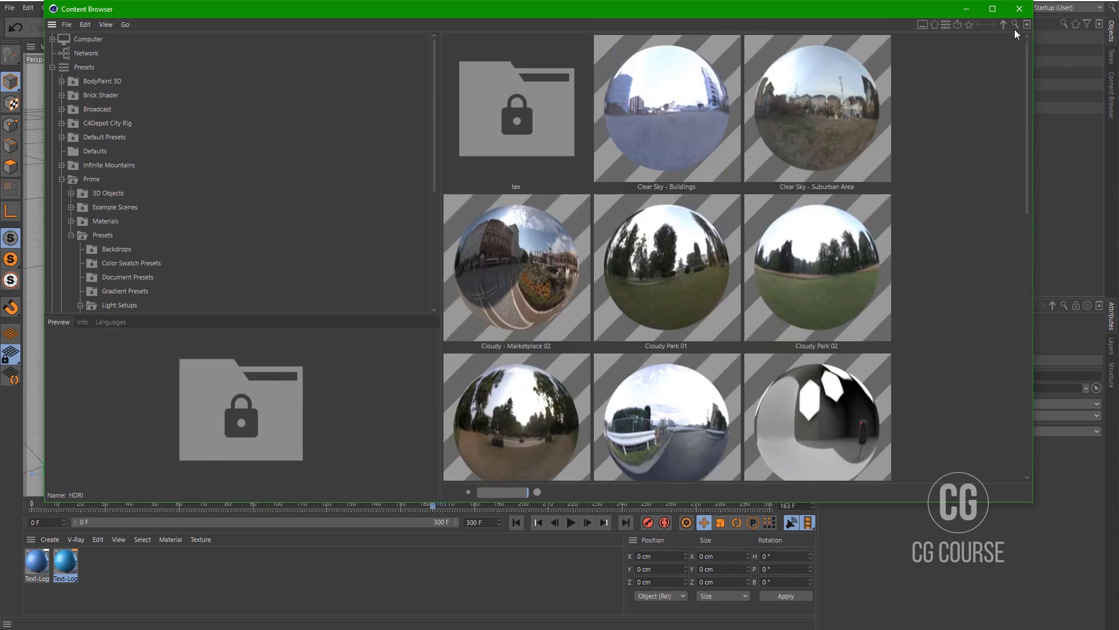
- Search the presets for "hdri", load the Photo Studio material into the scene and close the Content Browser
{"action": "left_click", "coordinate": [1015, 24]}
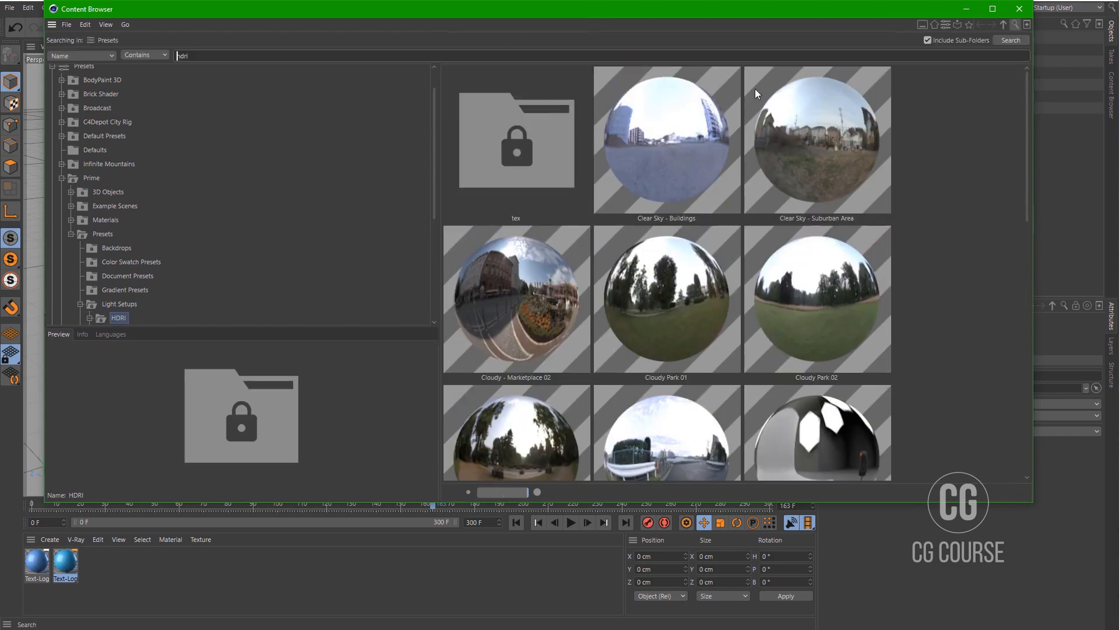
{"action": "double_click", "coordinate": [605, 61]}
{"action": "left_click", "coordinate": [1010, 45]}
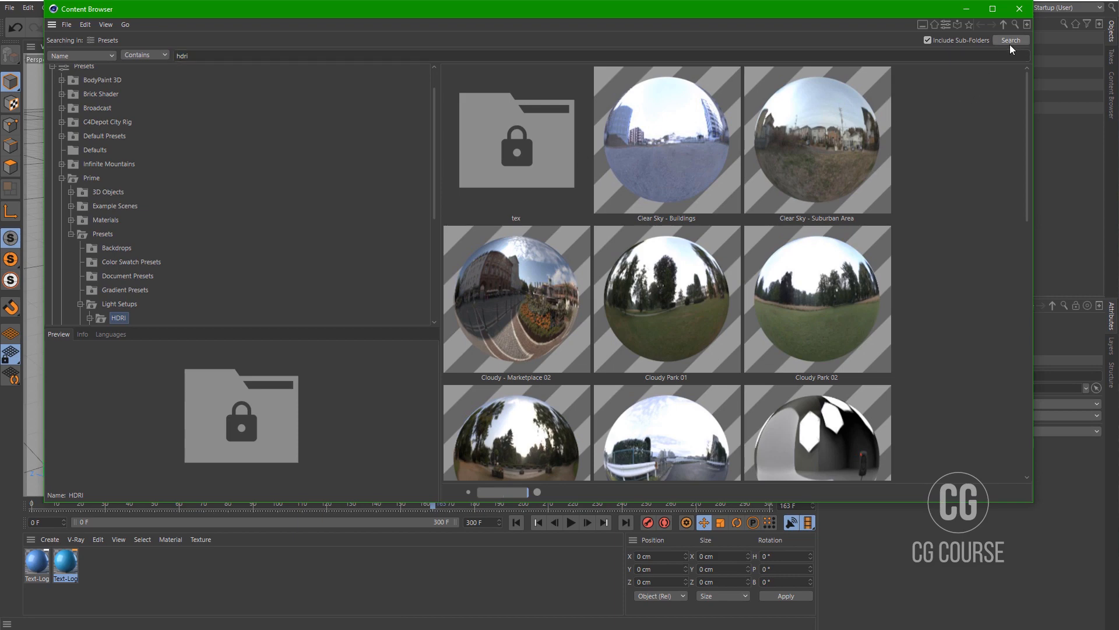
{"action": "double_click", "coordinate": [529, 157]}
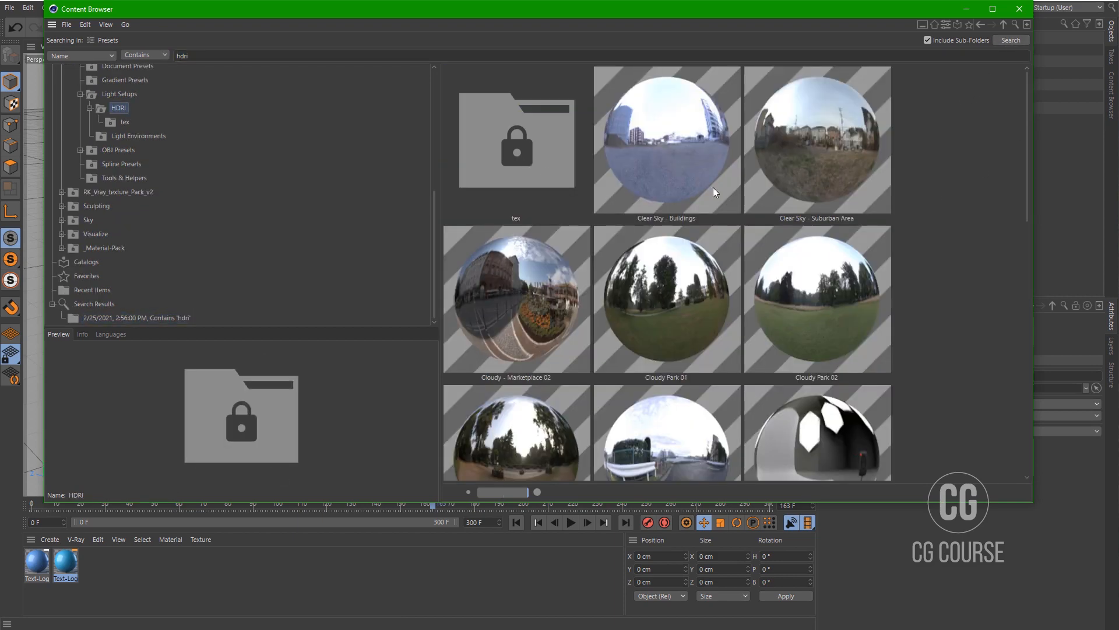
{"action": "scroll", "coordinate": [713, 190], "scroll_direction": "down", "scroll_amount": 3}
{"action": "double_click", "coordinate": [828, 266]}
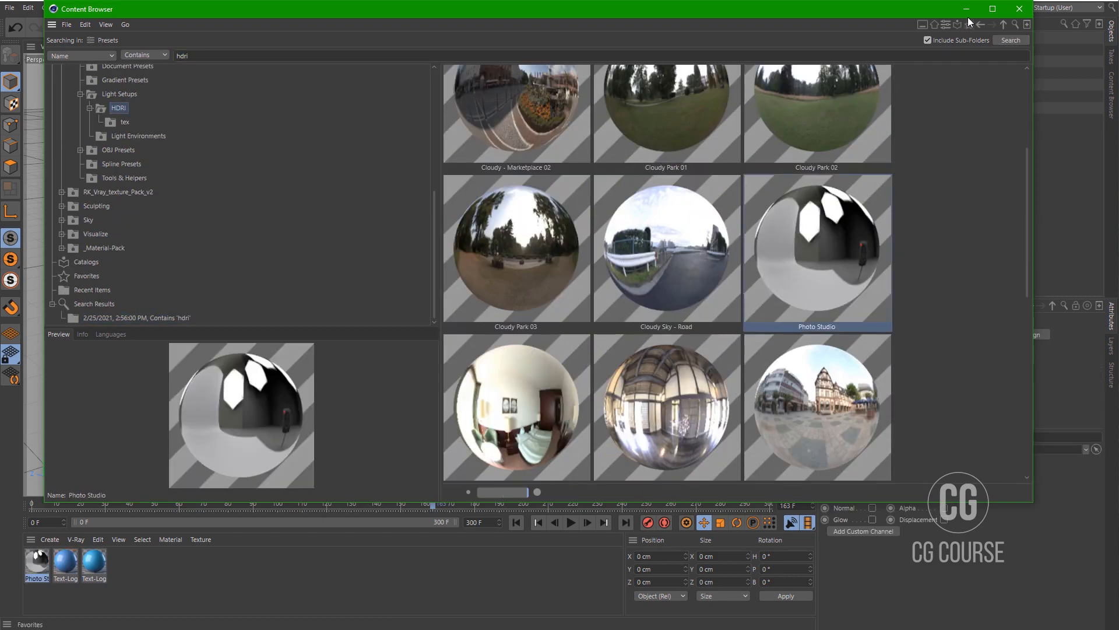
{"action": "left_click", "coordinate": [1019, 9]}
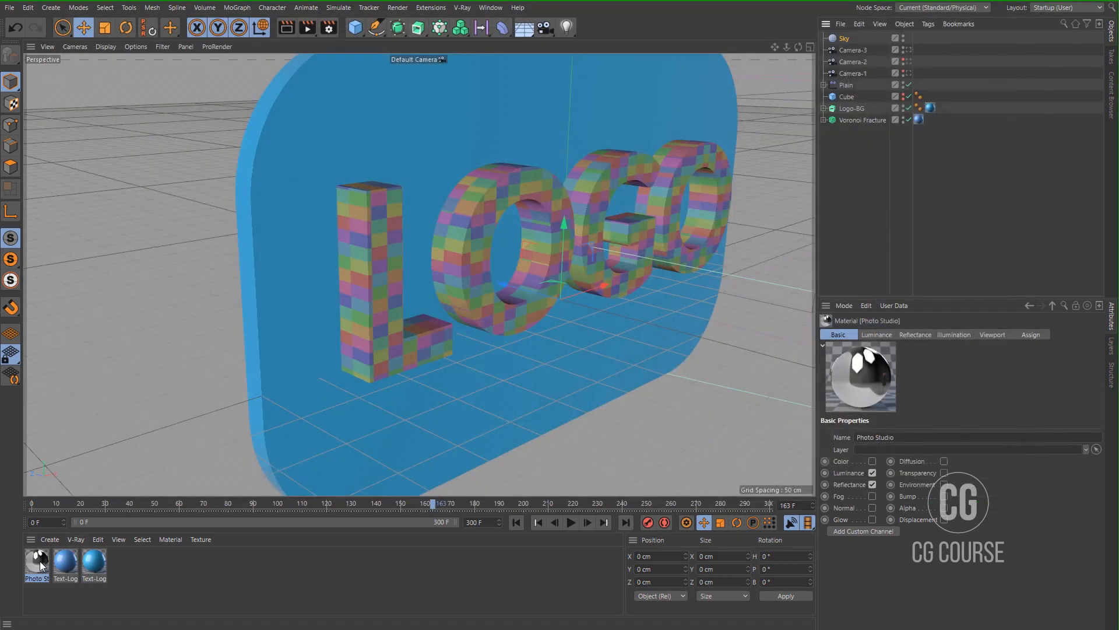
- Apply the Photo Studio material to the Sky and give it a Compositing tag with Seen by Camera disabled
{"action": "left_click_drag", "start_coordinate": [40, 565], "coordinate": [841, 44]}
{"action": "right_click", "coordinate": [841, 45]}
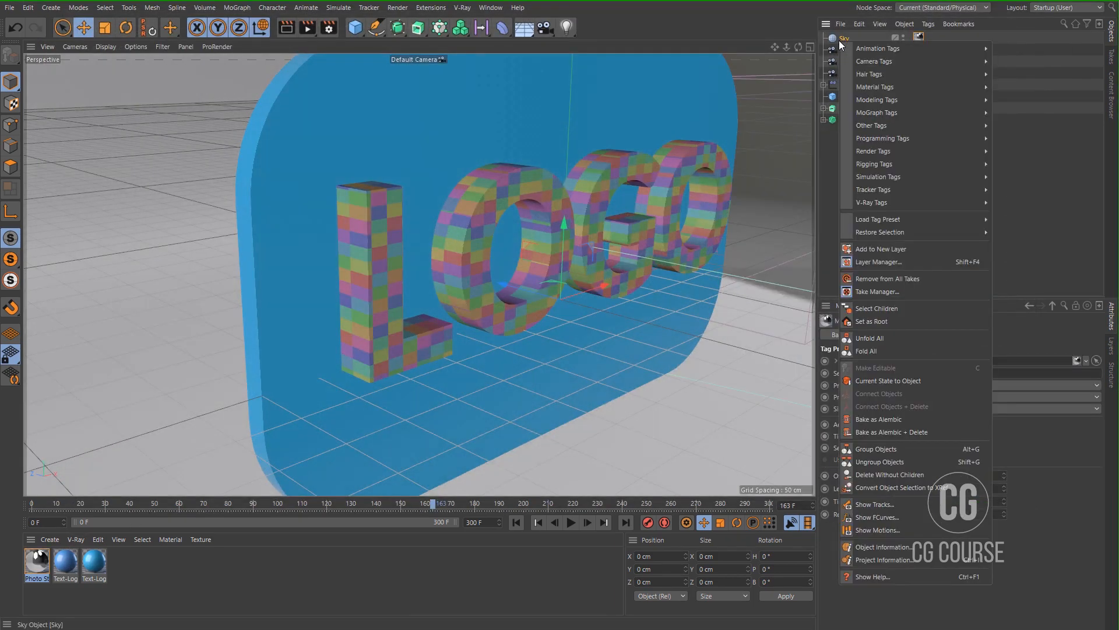
{"action": "mouse_move", "coordinate": [956, 151]}
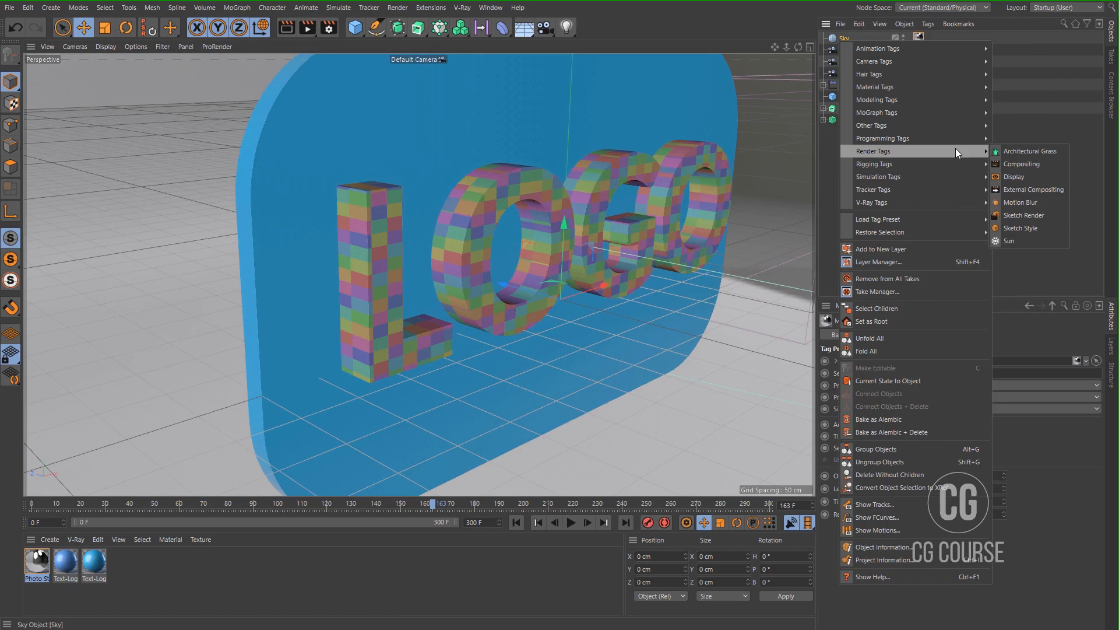
{"action": "left_click", "coordinate": [1019, 164]}
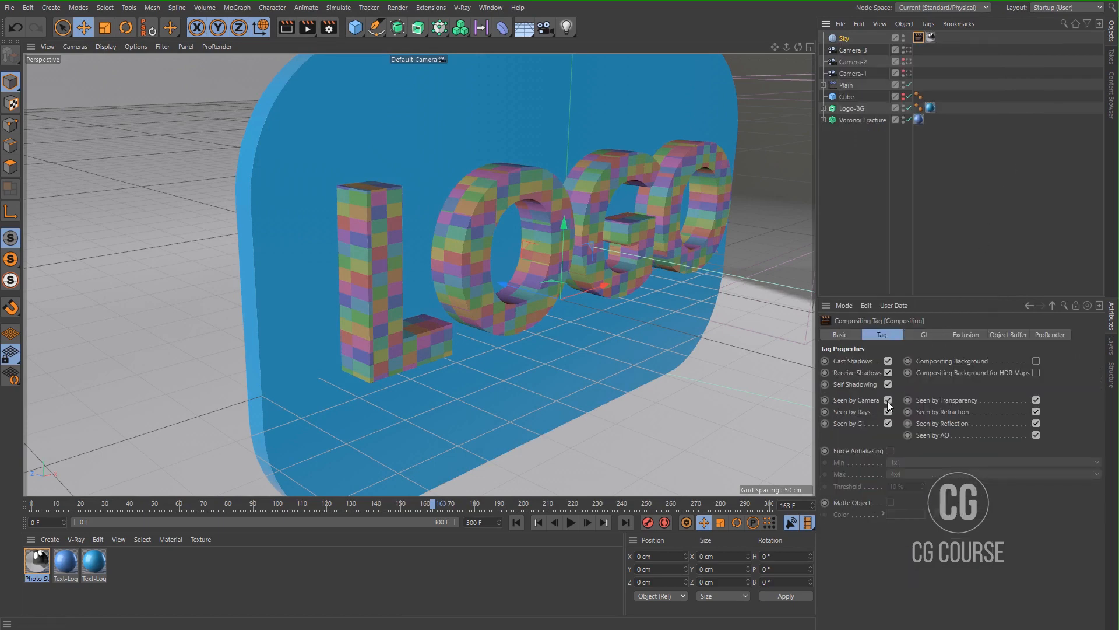
{"action": "left_click", "coordinate": [888, 401]}
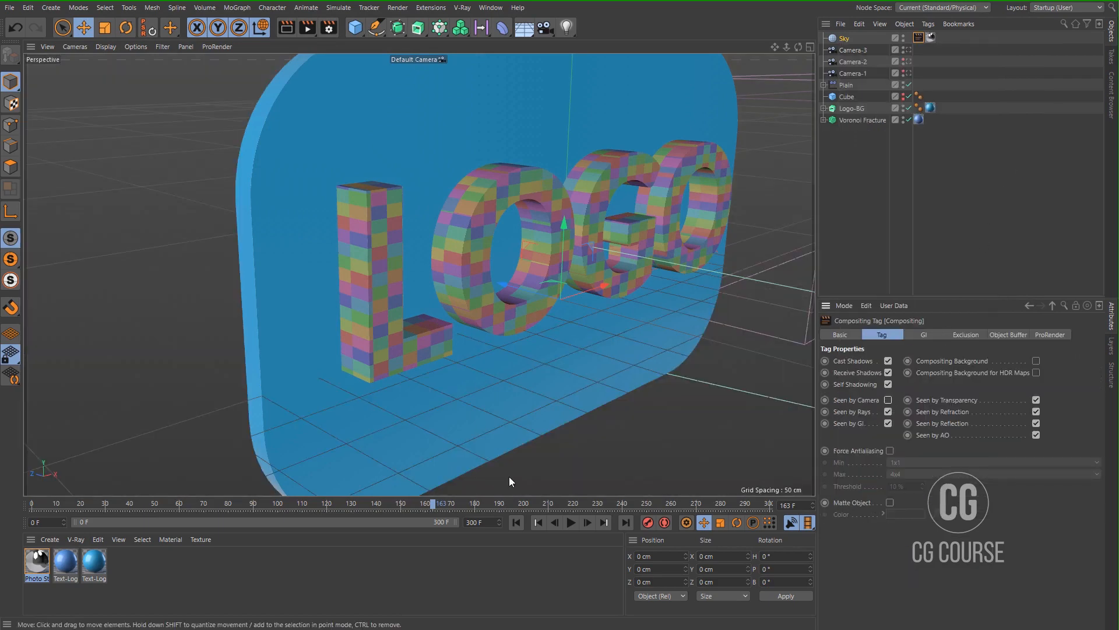
- Render frame 163 to the Picture Viewer to check the sky lighting, enlarging the viewer before minimizing it
{"action": "left_click", "coordinate": [308, 28]}
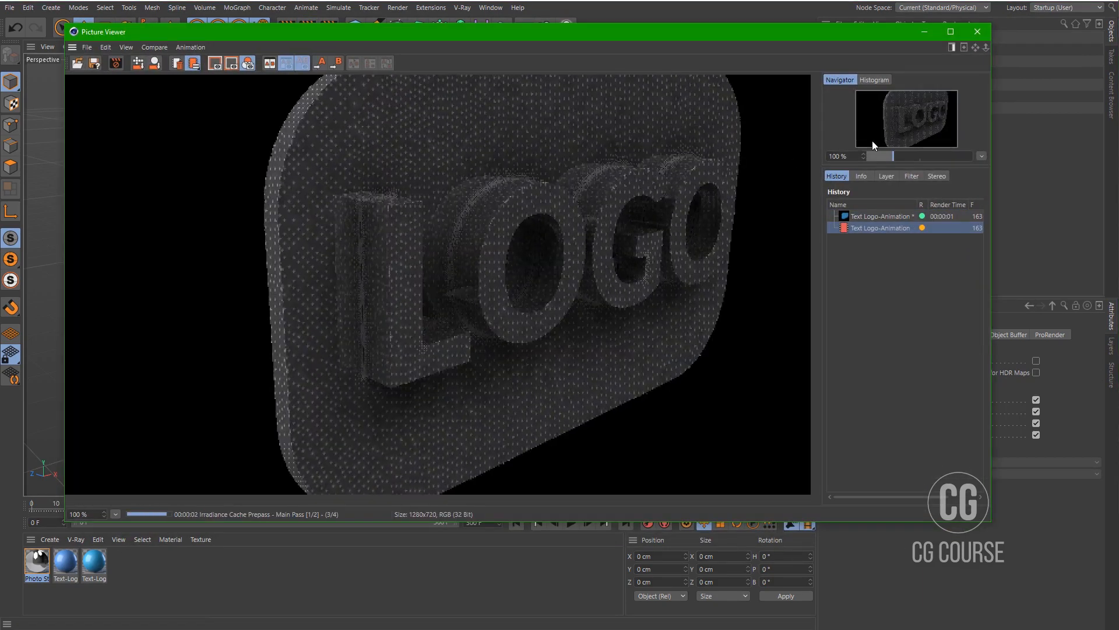
{"action": "left_click_drag", "start_coordinate": [991, 520], "coordinate": [1099, 578]}
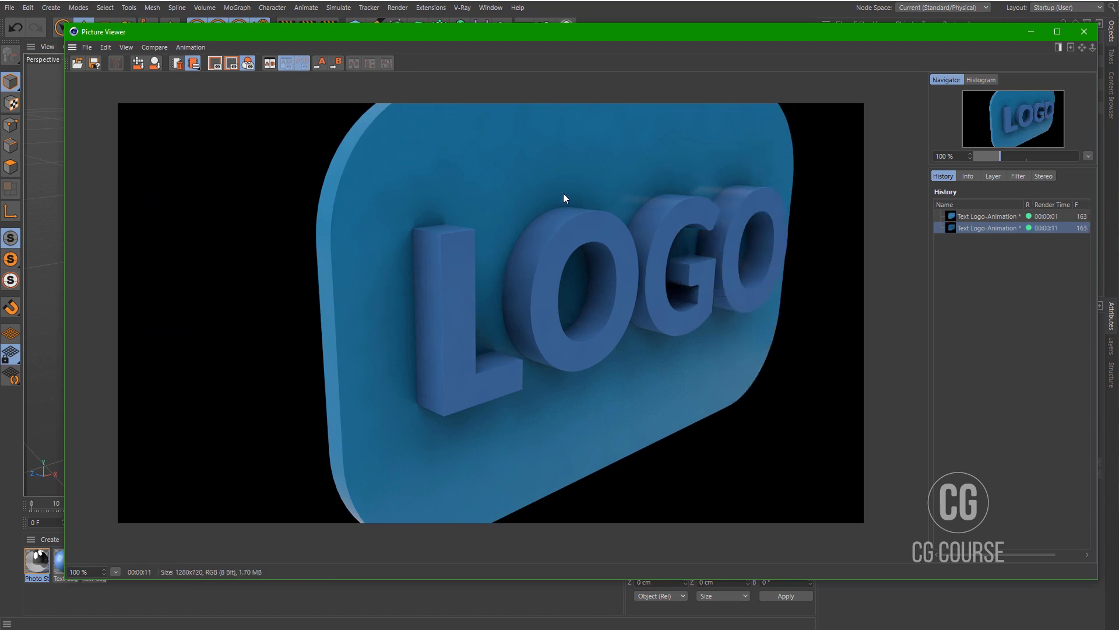
{"action": "left_click", "coordinate": [1028, 33]}
- Set the Global Illumination Secondary Method to Irradiance Cache in the render settings
{"action": "left_click", "coordinate": [325, 28]}
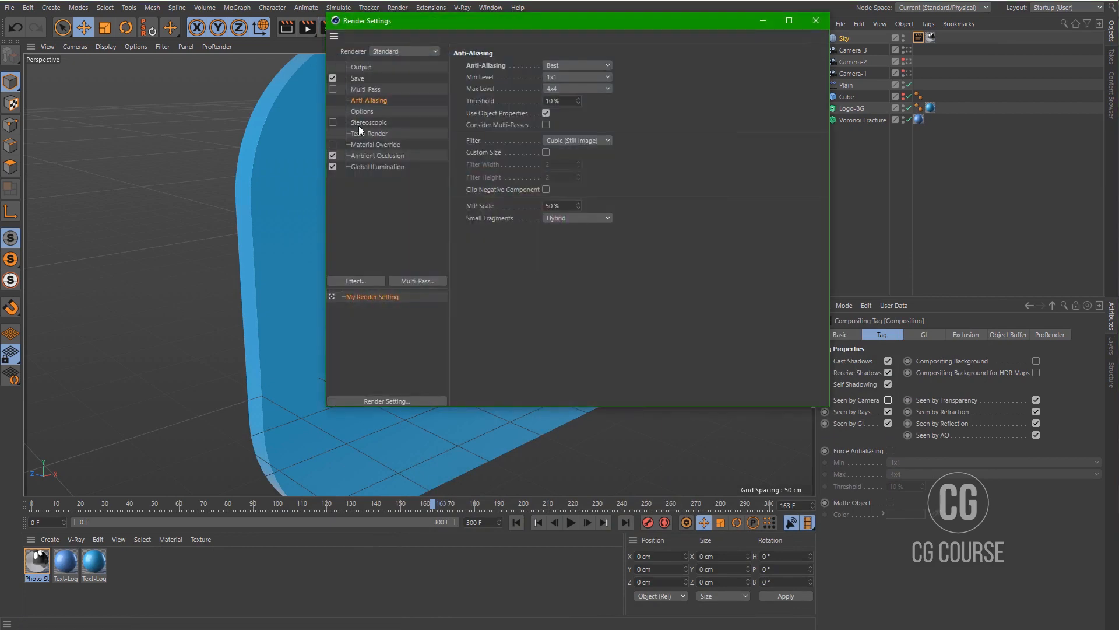
{"action": "left_click", "coordinate": [355, 168]}
{"action": "left_click", "coordinate": [553, 120]}
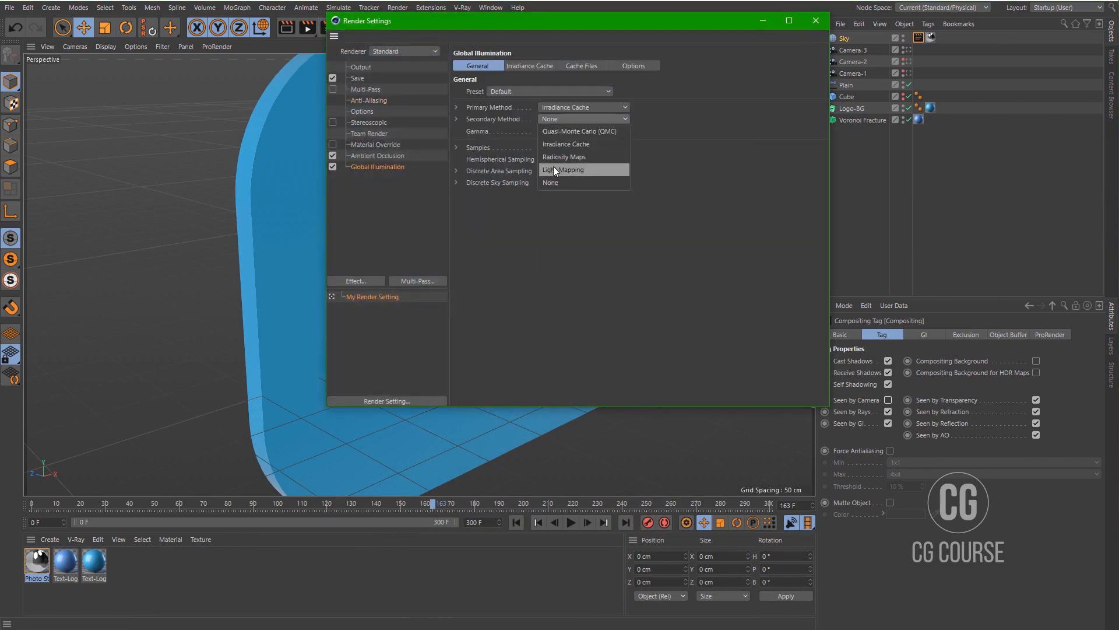
{"action": "left_click", "coordinate": [557, 144]}
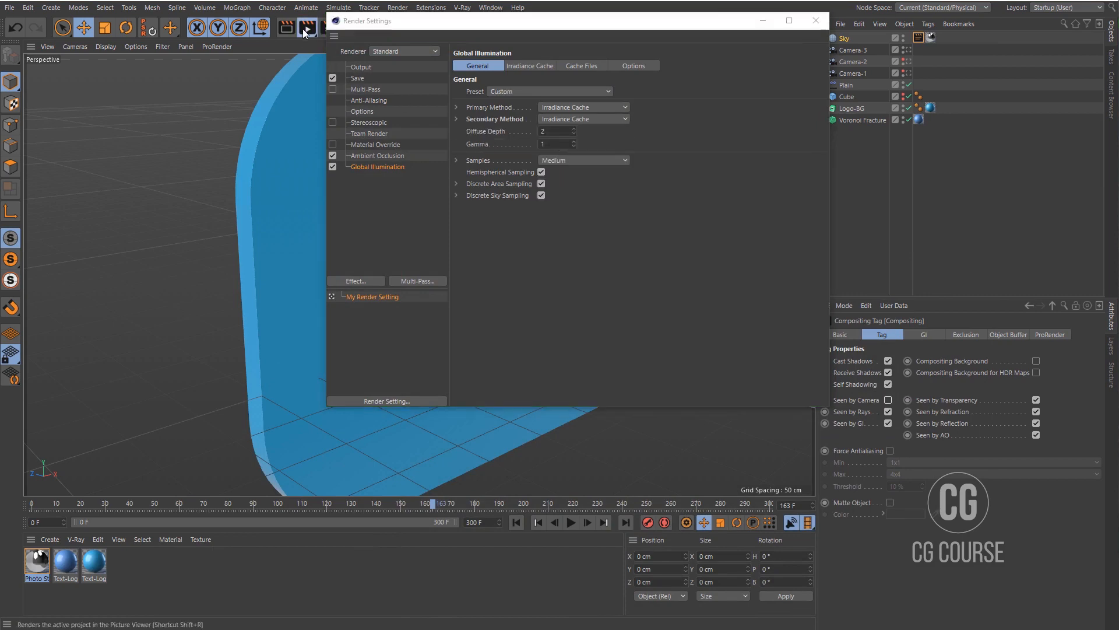
- Render frame 163 again, compare it with the previous render in the history, and minimize the viewer
{"action": "left_click", "coordinate": [302, 29]}
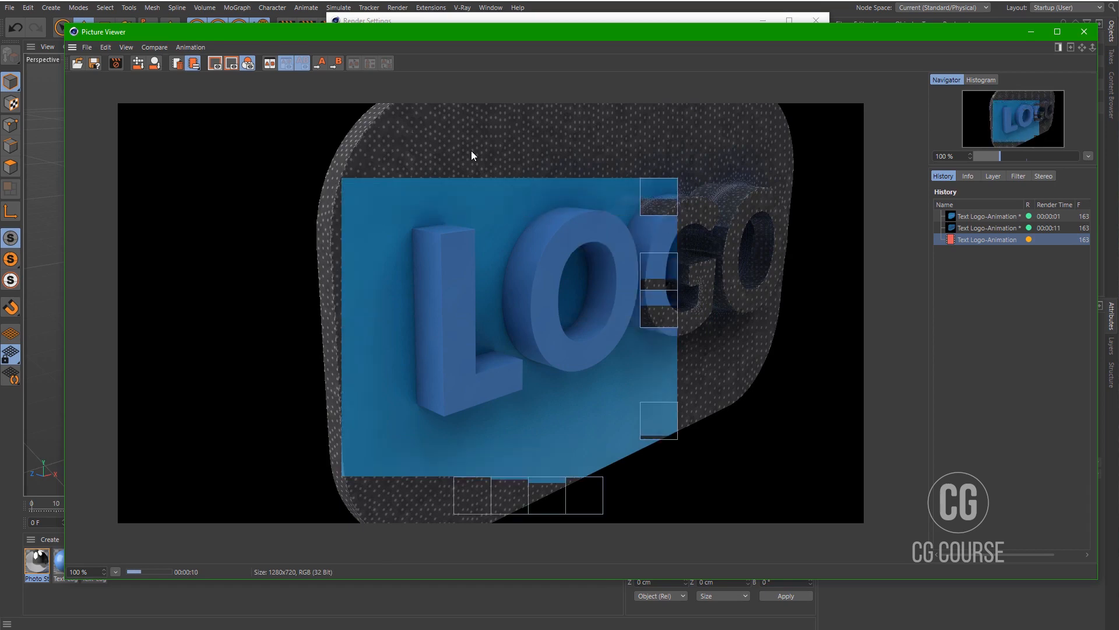
{"action": "left_click", "coordinate": [968, 229]}
{"action": "left_click", "coordinate": [969, 239]}
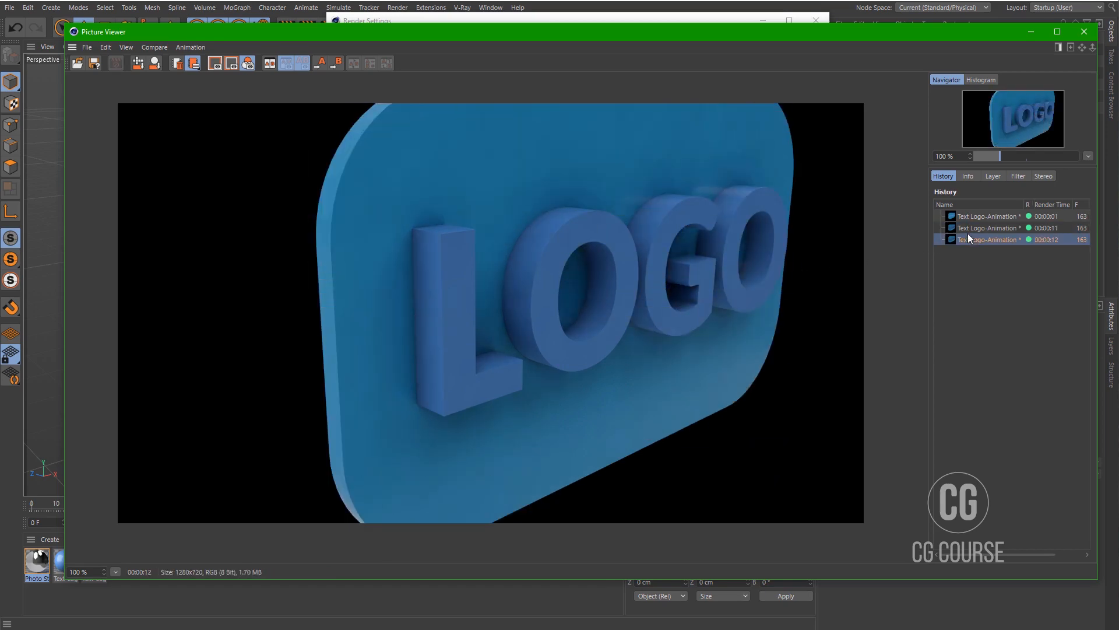
{"action": "left_click", "coordinate": [1031, 32]}
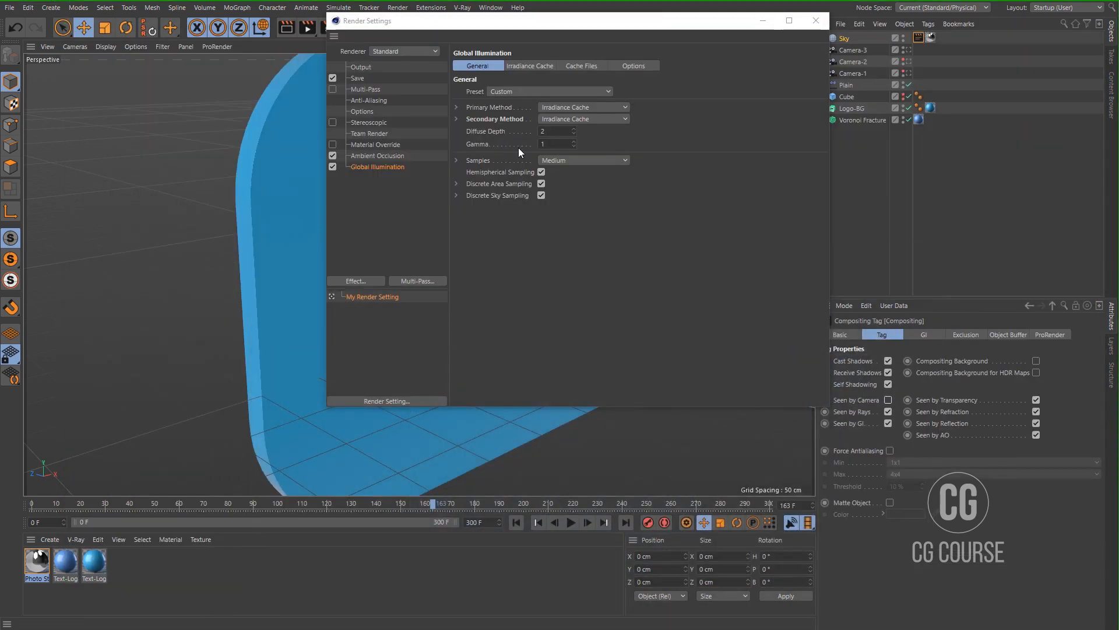
- Set the Global Illumination Samples to High
{"action": "left_click", "coordinate": [456, 160]}
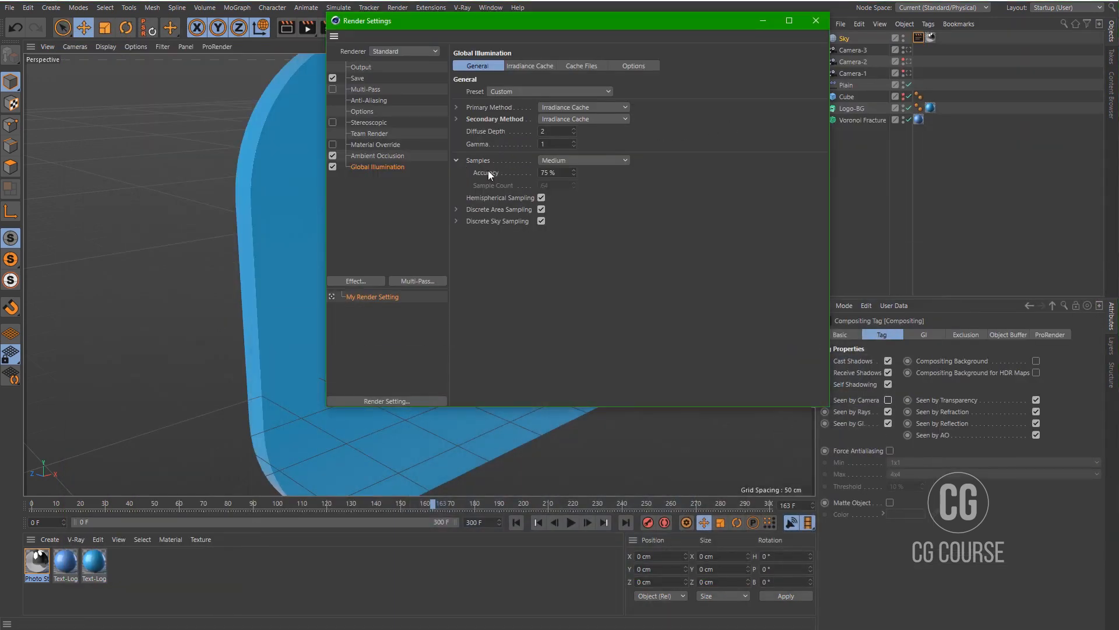
{"action": "left_click", "coordinate": [623, 163]}
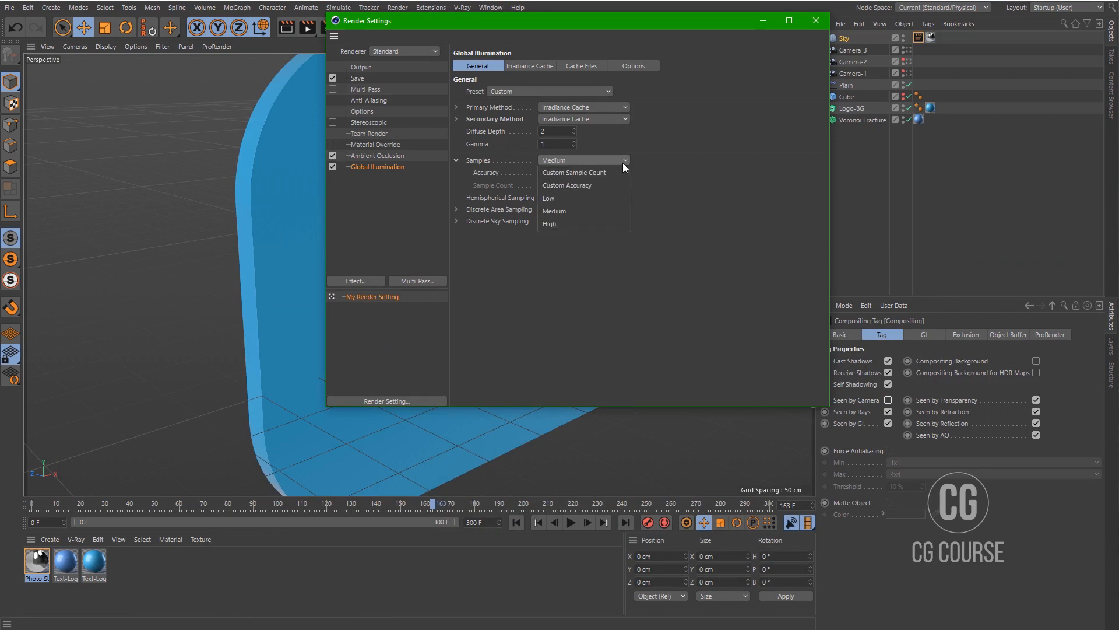
{"action": "left_click", "coordinate": [567, 224]}
- Render frame 163 with the higher sampling to check it, close the viewer and render settings, and deselect all objects
{"action": "left_click", "coordinate": [308, 30]}
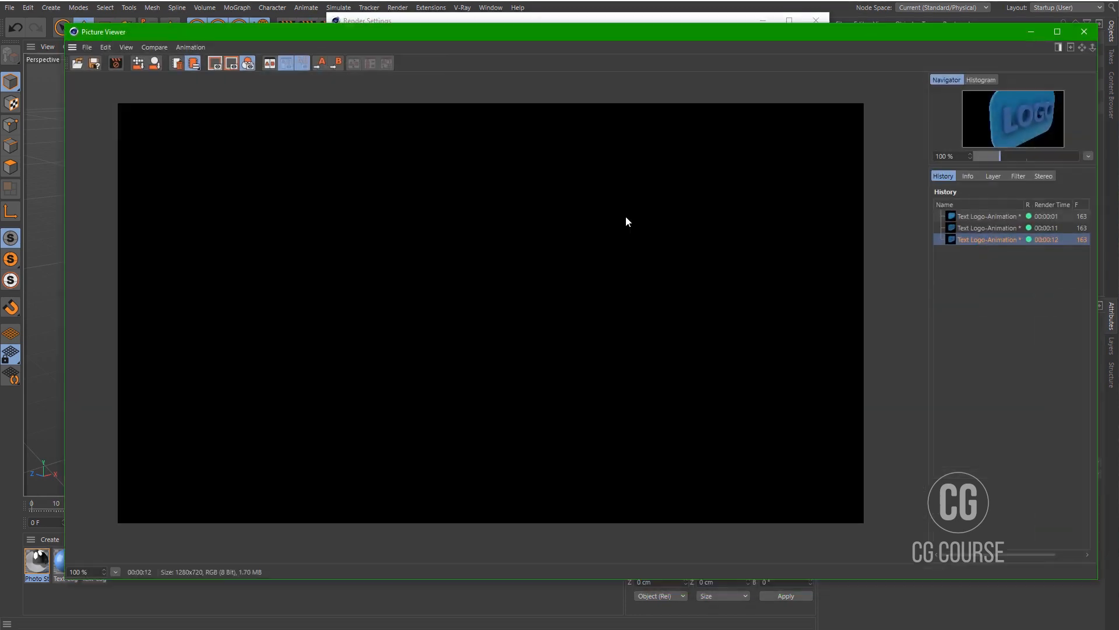
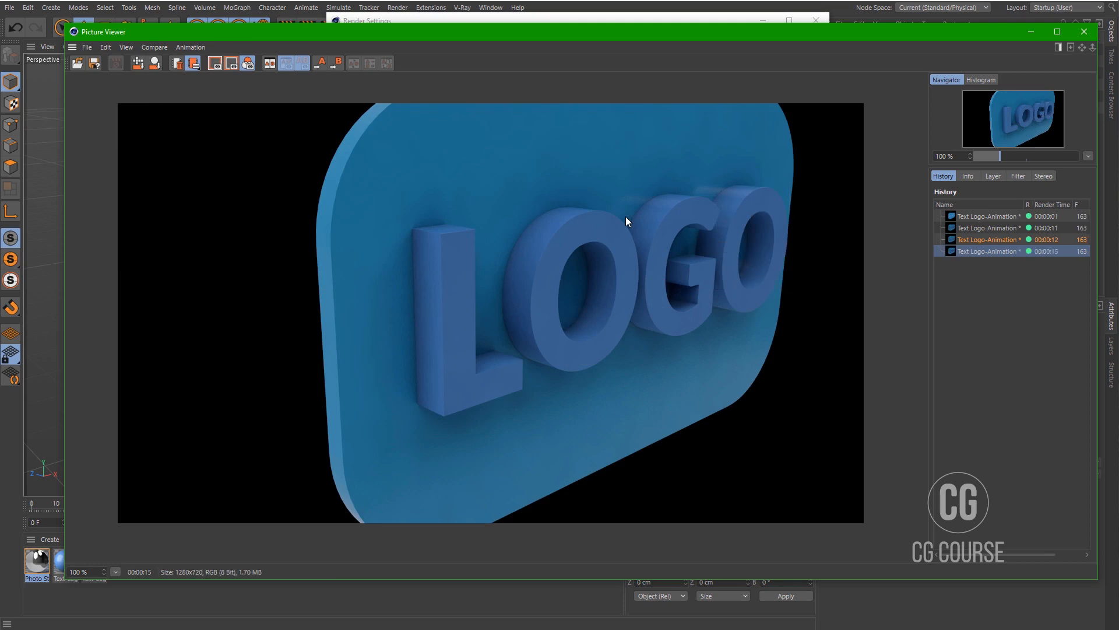
{"action": "left_click", "coordinate": [1078, 38]}
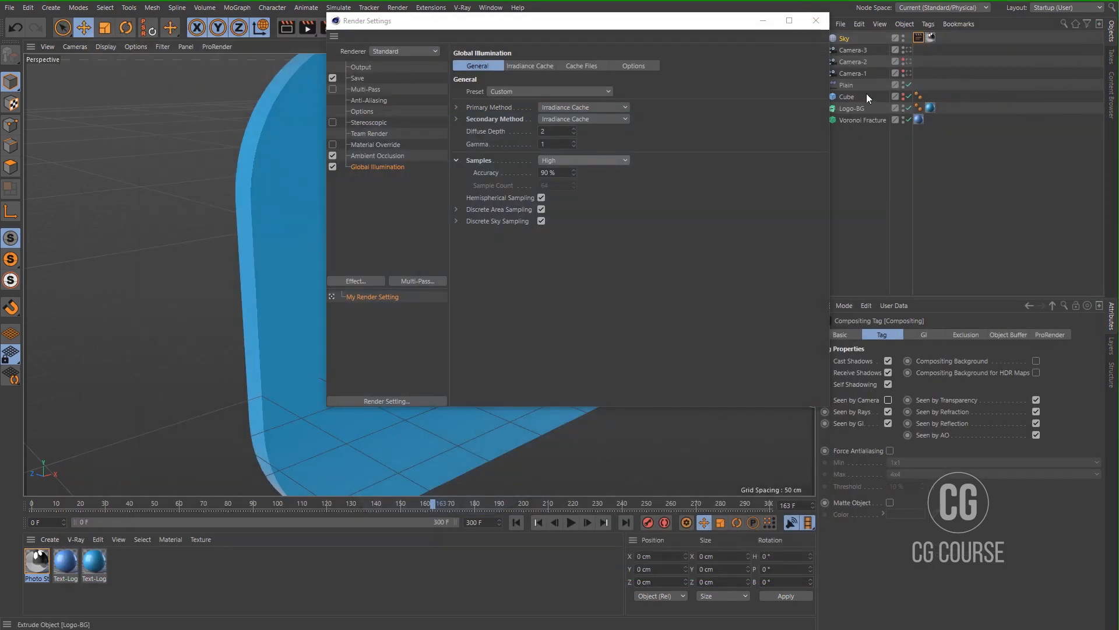
{"action": "left_click", "coordinate": [816, 20]}
{"action": "left_click", "coordinate": [862, 159]}
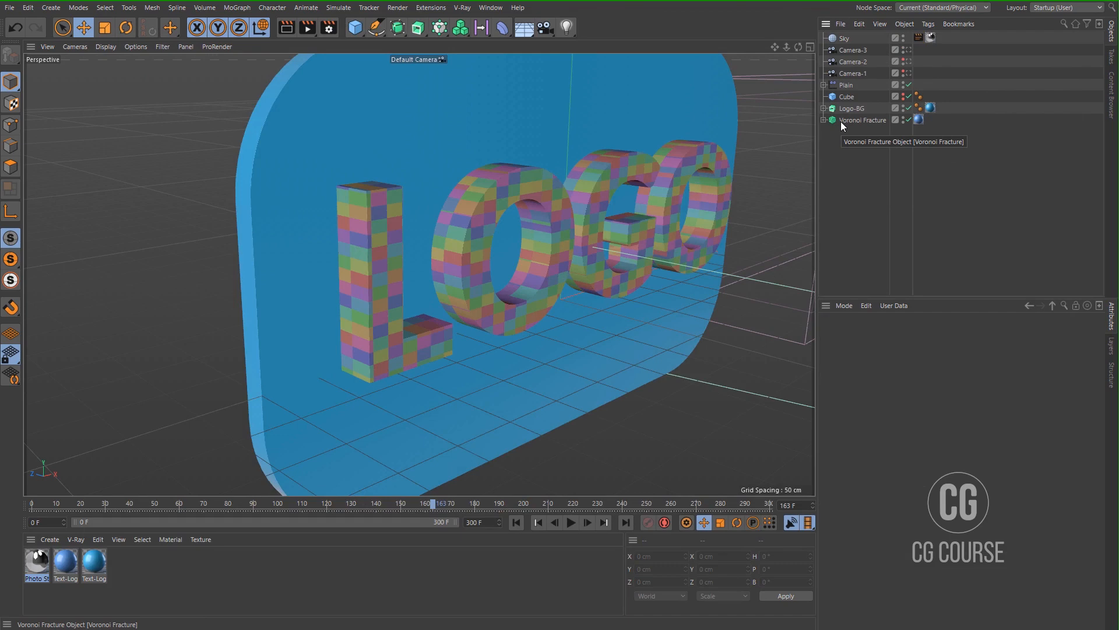
- Set the width of the Rectangle spline inside Logo-BG to 750 cm
{"action": "left_click_drag", "start_coordinate": [470, 294], "coordinate": [373, 292], "text": "alt"}
{"action": "middle_click_drag", "start_coordinate": [533, 269], "coordinate": [409, 270], "text": "alt"}
{"action": "right_click_drag", "start_coordinate": [465, 258], "coordinate": [403, 315], "text": "alt"}
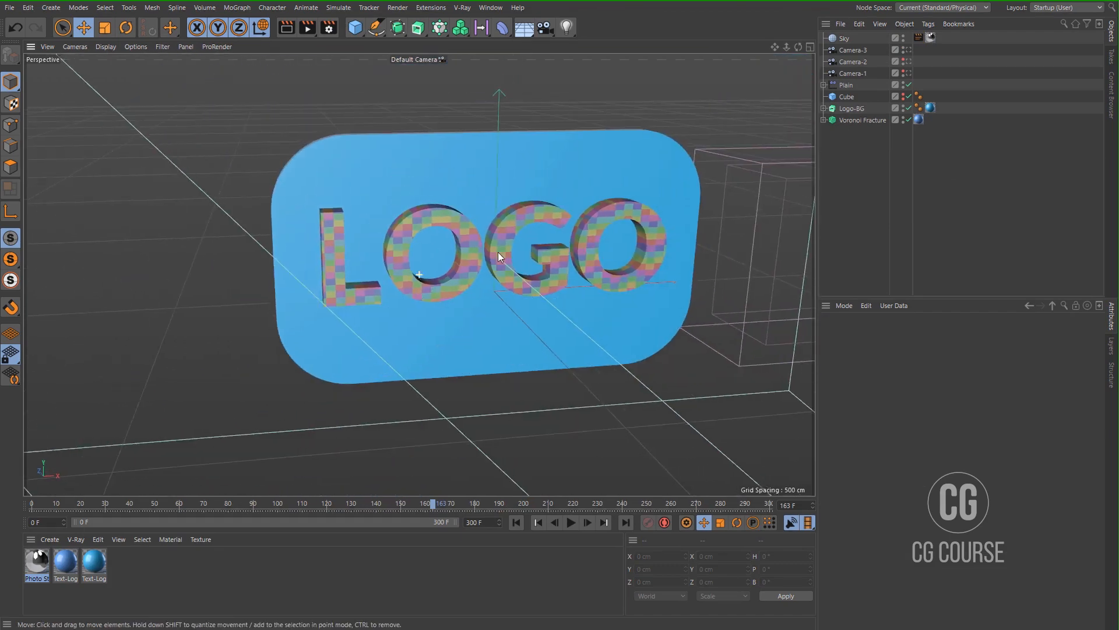
{"action": "middle_click_drag", "start_coordinate": [497, 252], "coordinate": [453, 244], "text": "alt"}
{"action": "left_click_drag", "start_coordinate": [426, 267], "coordinate": [484, 257], "text": "alt"}
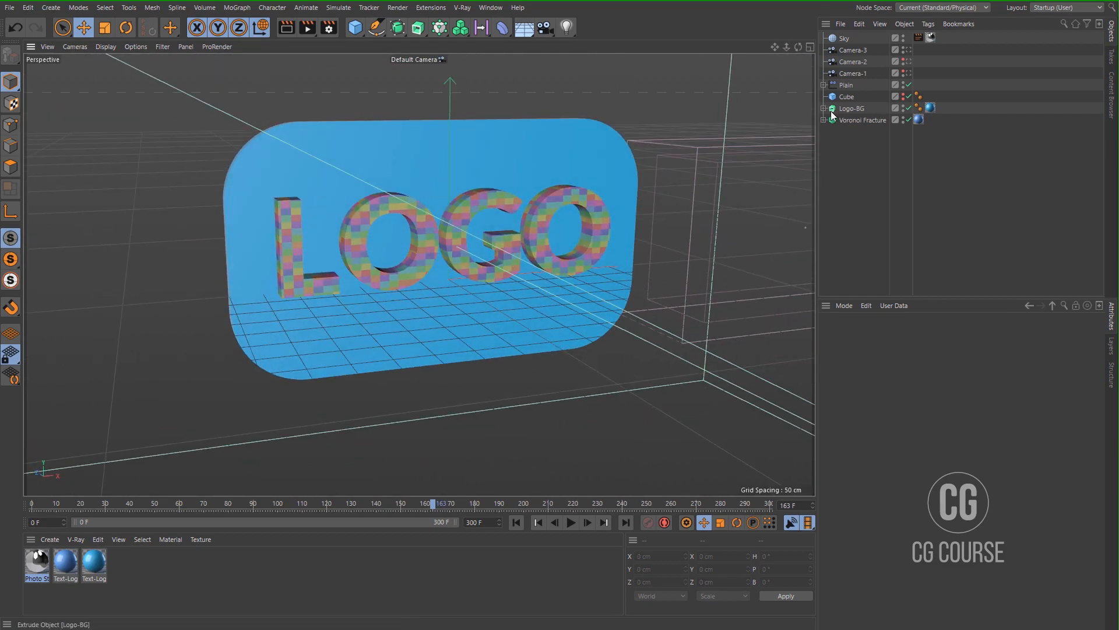
{"action": "left_click", "coordinate": [825, 109]}
{"action": "left_click", "coordinate": [852, 120]}
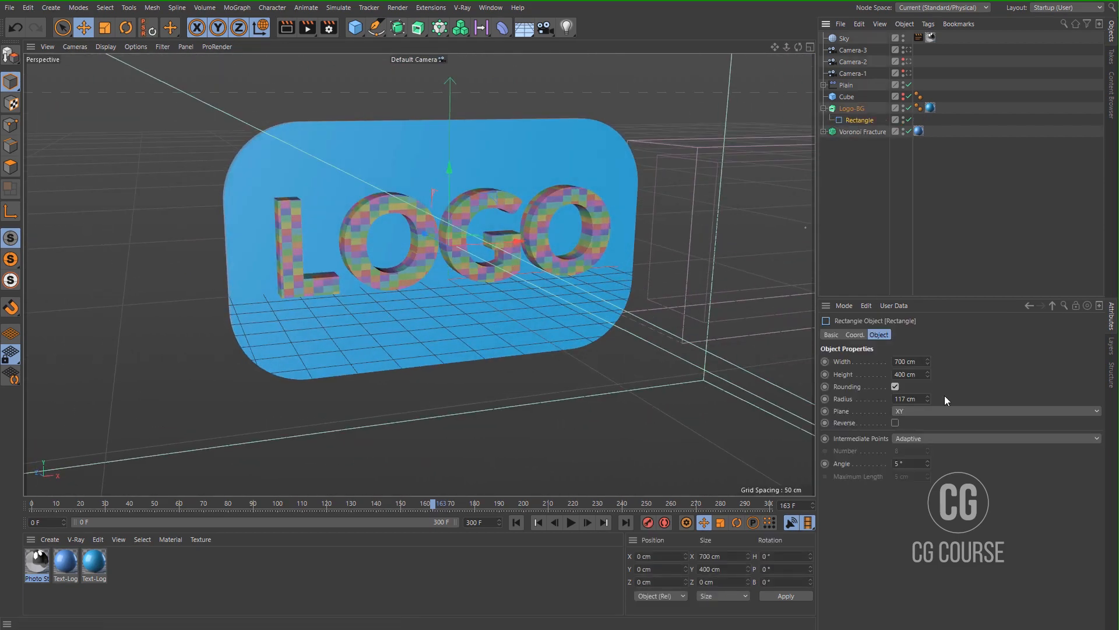
{"action": "left_click_drag", "start_coordinate": [929, 359], "coordinate": [959, 359]}
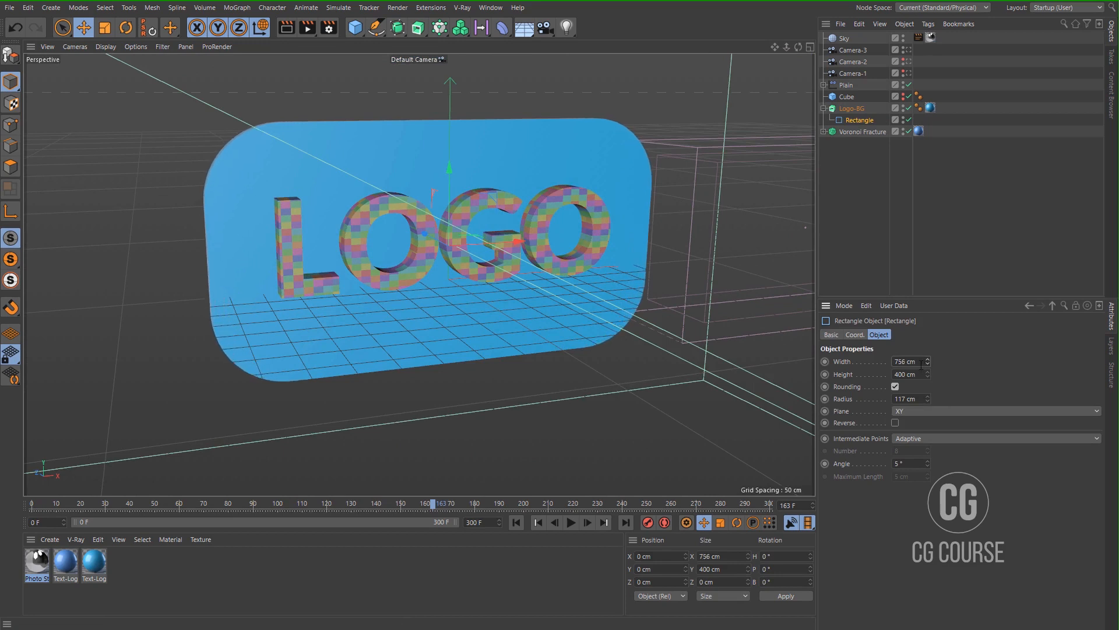
{"action": "key", "text": "ctrl+z"}
{"action": "left_click", "coordinate": [897, 362]}
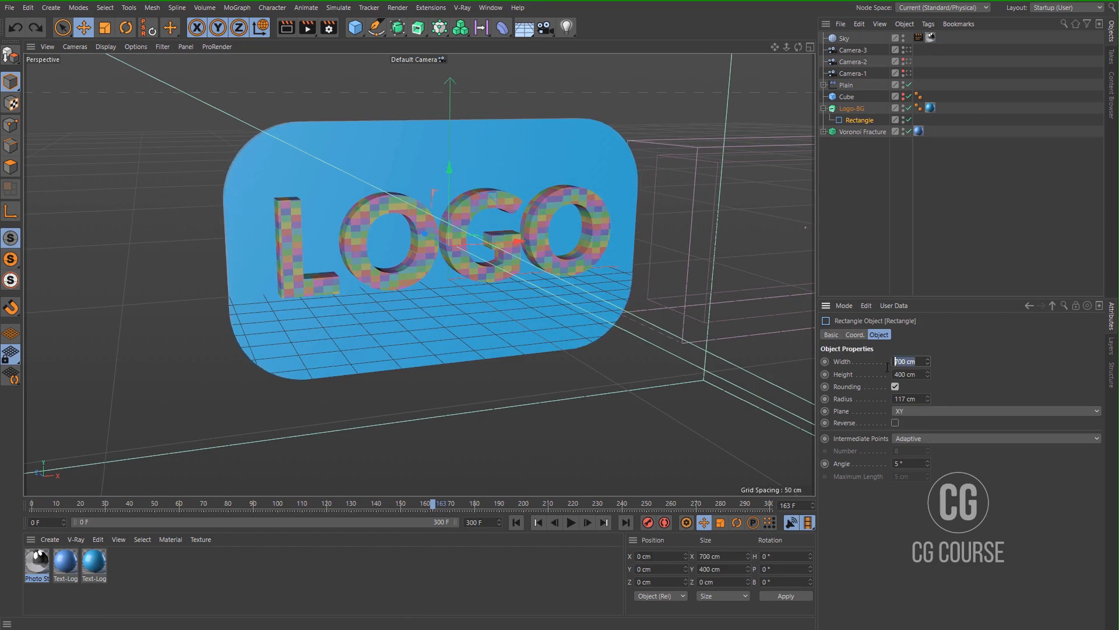
{"action": "type", "text": "750"}
{"action": "key", "text": "Return"}
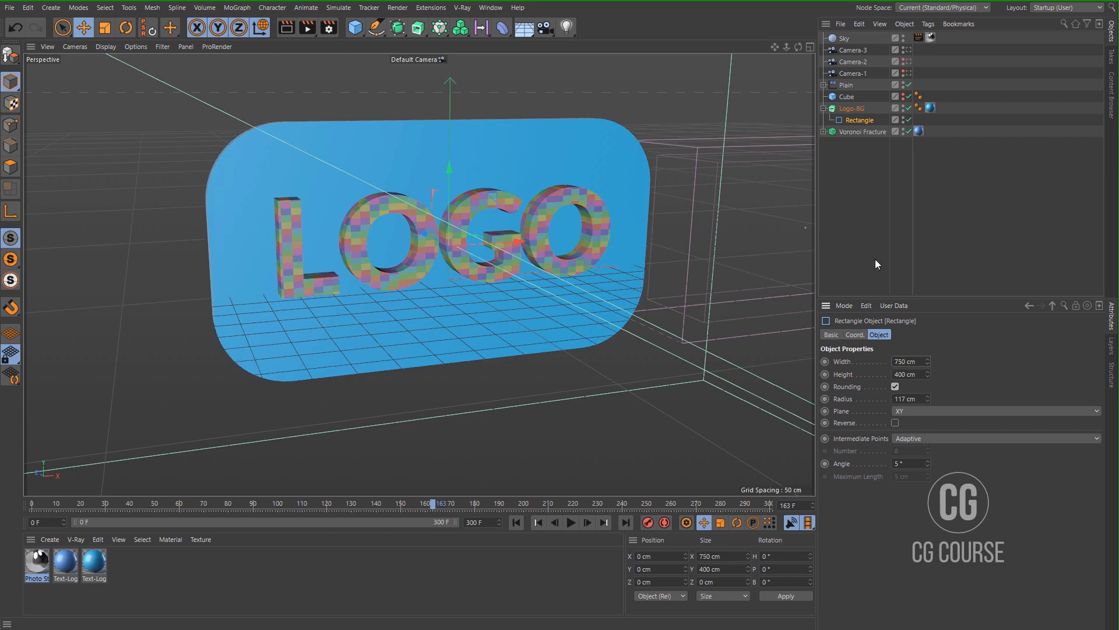
- Set the height of the Logo-BG Rectangle spline to 300 cm and inspect the backing plate behind the text
{"action": "mouse_move", "coordinate": [341, 272]}
{"action": "left_mouse_down", "text": "alt"}
{"action": "mouse_move", "coordinate": [330, 239]}
{"action": "mouse_move", "coordinate": [301, 251]}
{"action": "mouse_move", "coordinate": [295, 271]}
{"action": "mouse_move", "coordinate": [325, 265]}
{"action": "left_mouse_up", "text": "alt"}
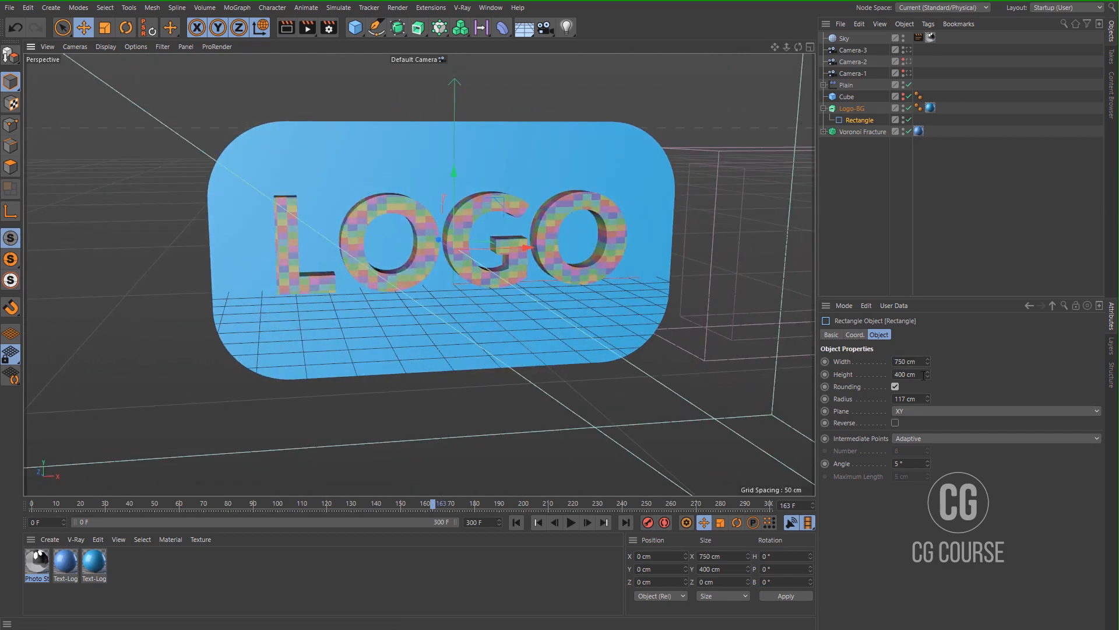
{"action": "left_click_drag", "start_coordinate": [924, 375], "coordinate": [877, 375]}
{"action": "type", "text": "300"}
{"action": "key", "text": "Return"}
{"action": "left_click_drag", "start_coordinate": [474, 263], "coordinate": [481, 224], "text": "alt"}
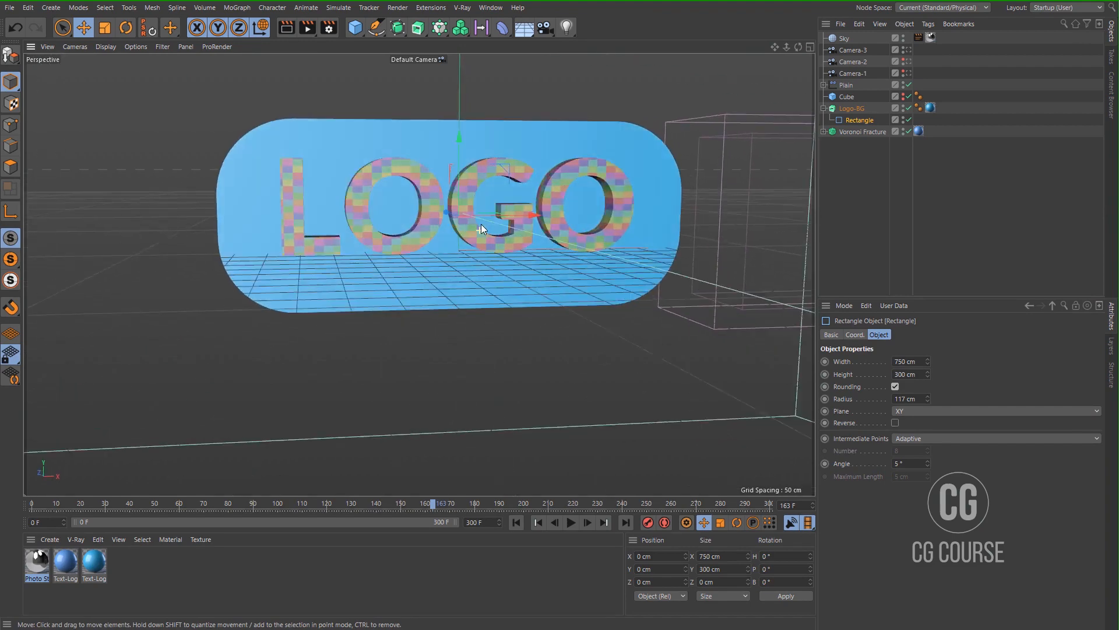
{"action": "middle_click_drag", "start_coordinate": [544, 241], "coordinate": [588, 257], "text": "alt"}
- Look through Camera-1, play the animation from the first frame, return to frame 0, and deselect and collapse Logo-BG
{"action": "left_click", "coordinate": [908, 73]}
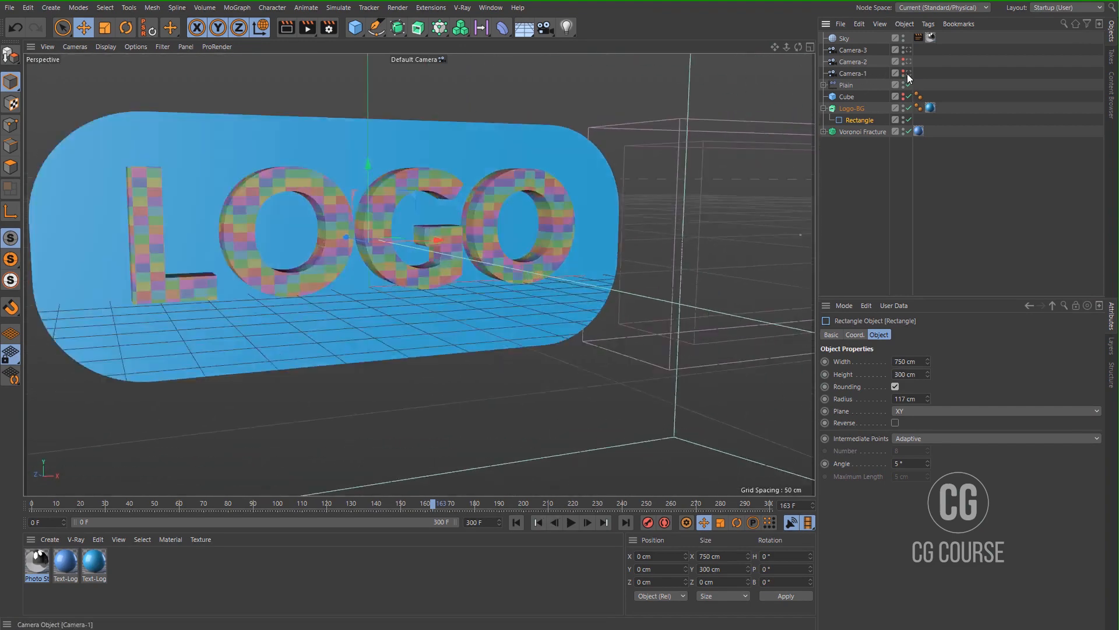
{"action": "left_click", "coordinate": [519, 523]}
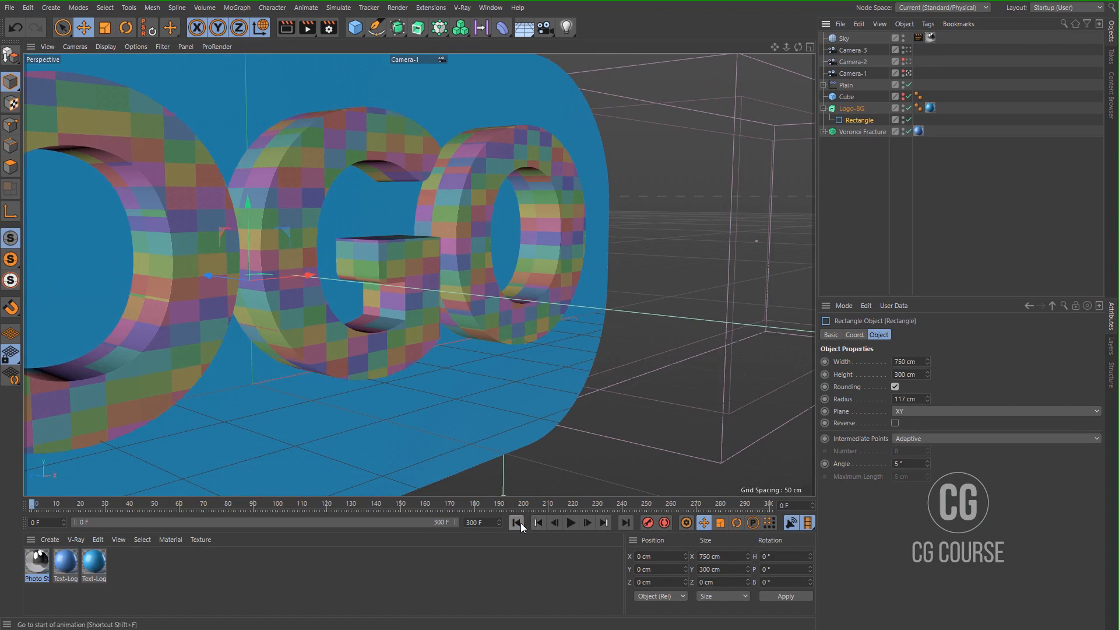
{"action": "left_click", "coordinate": [570, 522]}
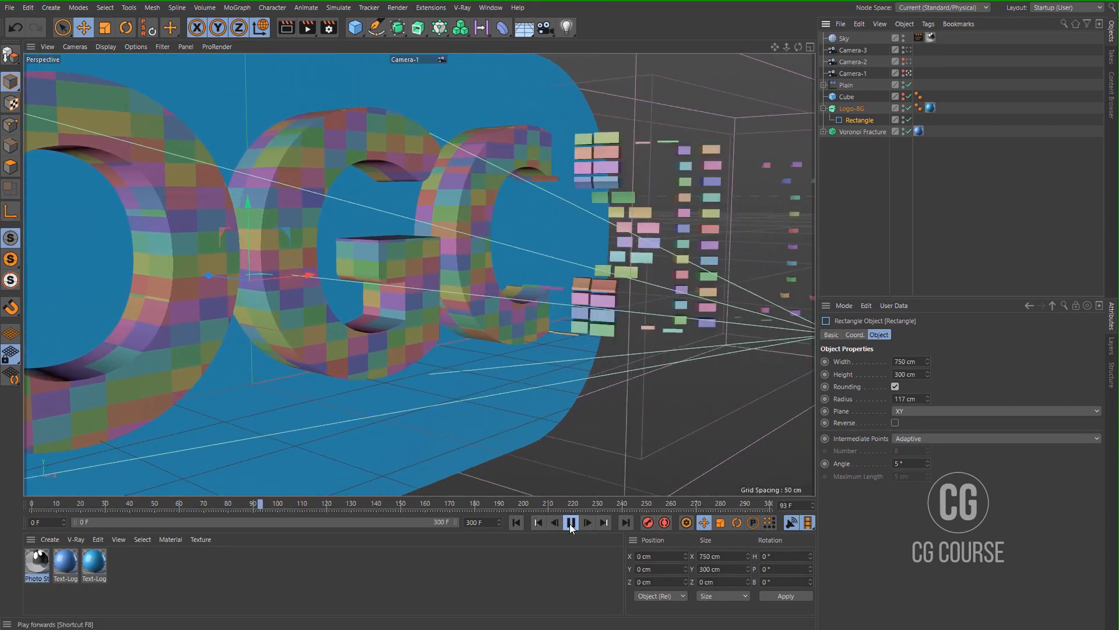
{"action": "left_click", "coordinate": [570, 522]}
{"action": "left_click", "coordinate": [516, 526]}
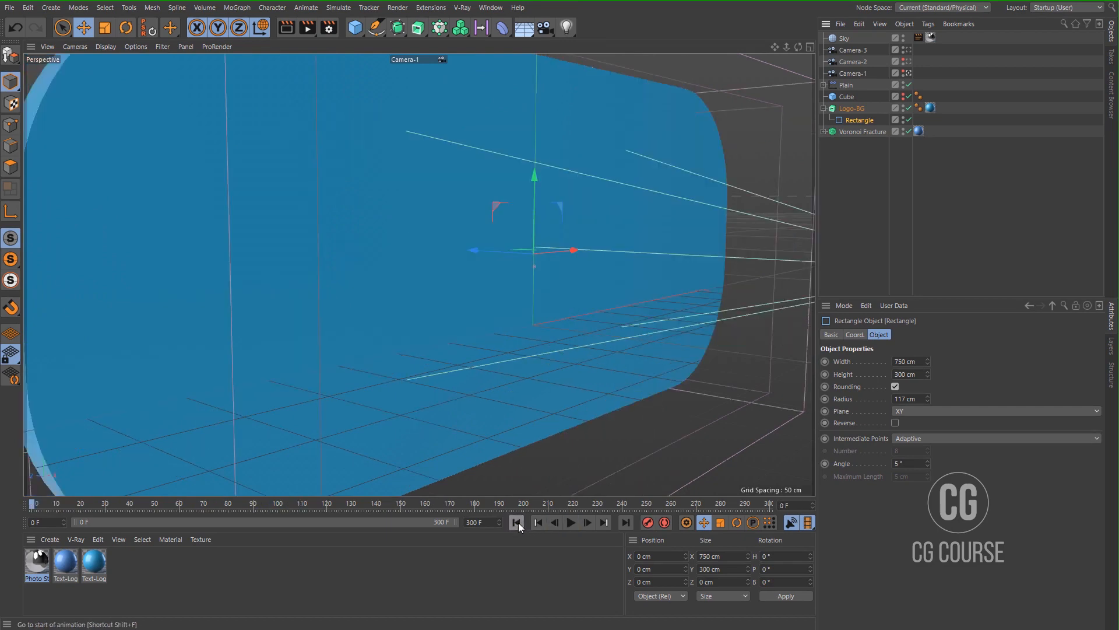
{"action": "left_click", "coordinate": [854, 210]}
{"action": "left_click", "coordinate": [824, 108]}
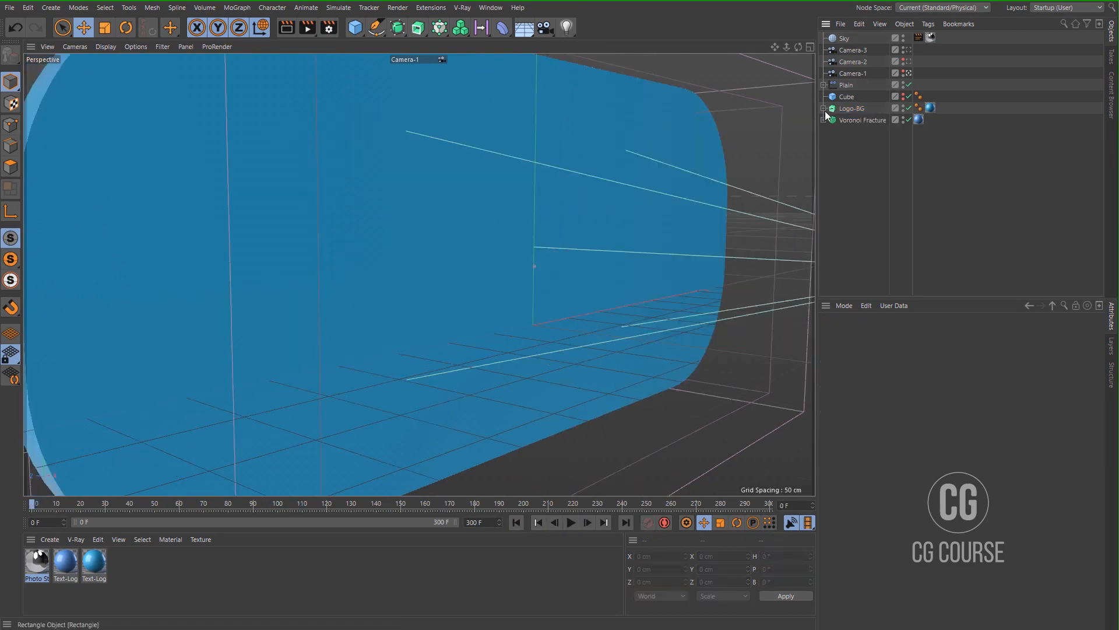
- Open the Save options in the render settings and rename the render setting Camera-1
{"action": "left_click", "coordinate": [330, 28]}
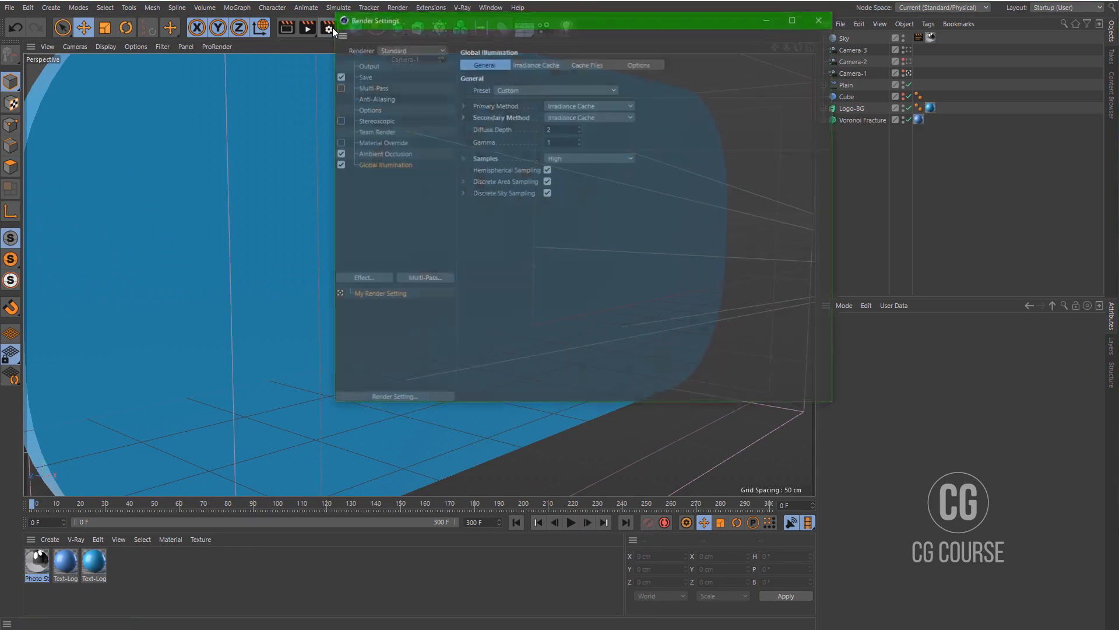
{"action": "left_click_drag", "start_coordinate": [396, 21], "coordinate": [419, 23]}
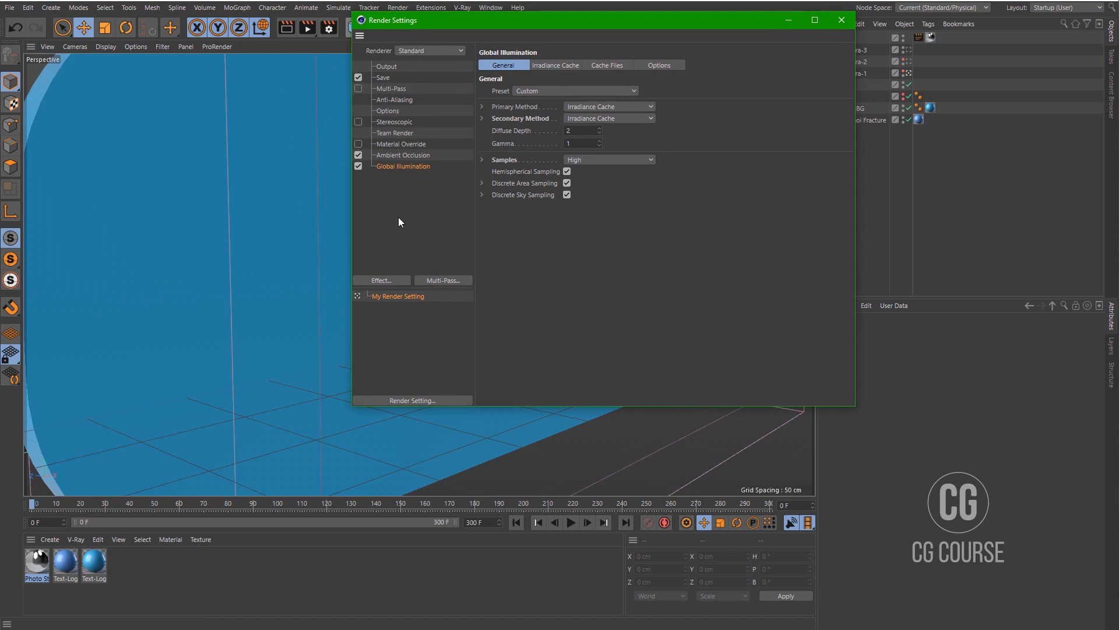
{"action": "left_click", "coordinate": [390, 80]}
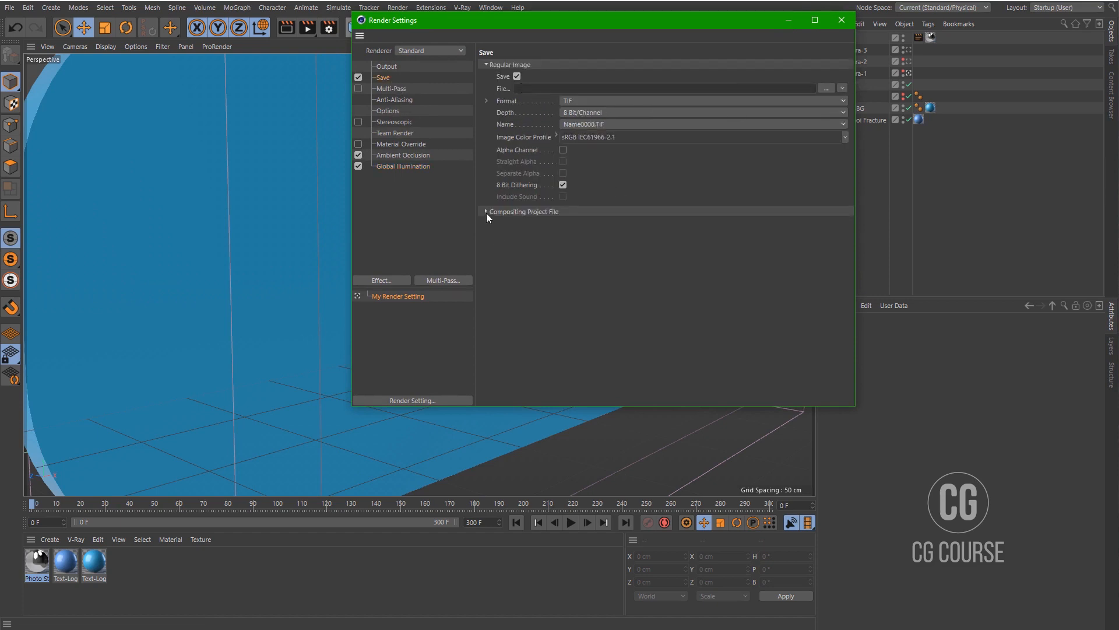
{"action": "double_click", "coordinate": [384, 298]}
{"action": "type", "text": "C"}
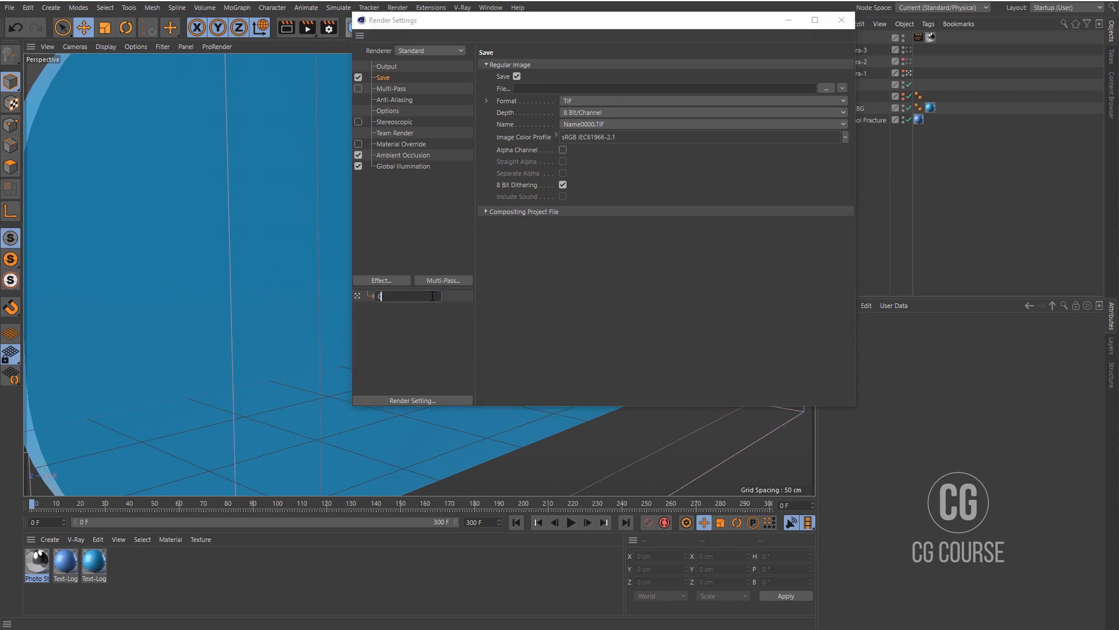
{"action": "type", "text": "amera-1"}
{"action": "key", "text": "Return"}
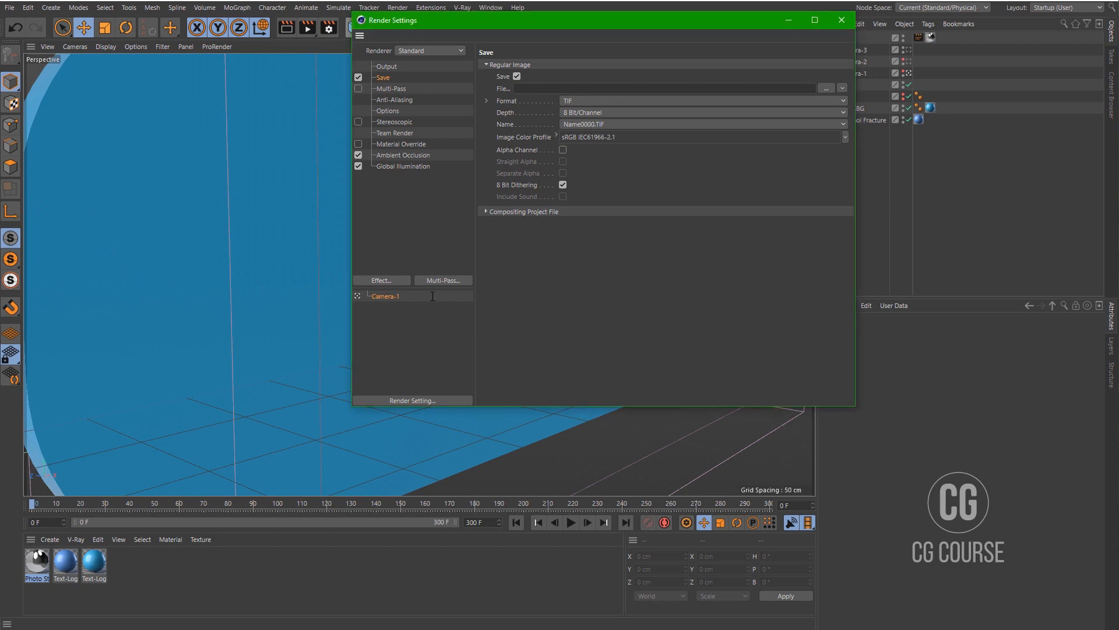
- Enable saving a compositing project file for After Effects, with Relative, Include Timeline Marker and Include 3D Data enabled
{"action": "left_click", "coordinate": [487, 211]}
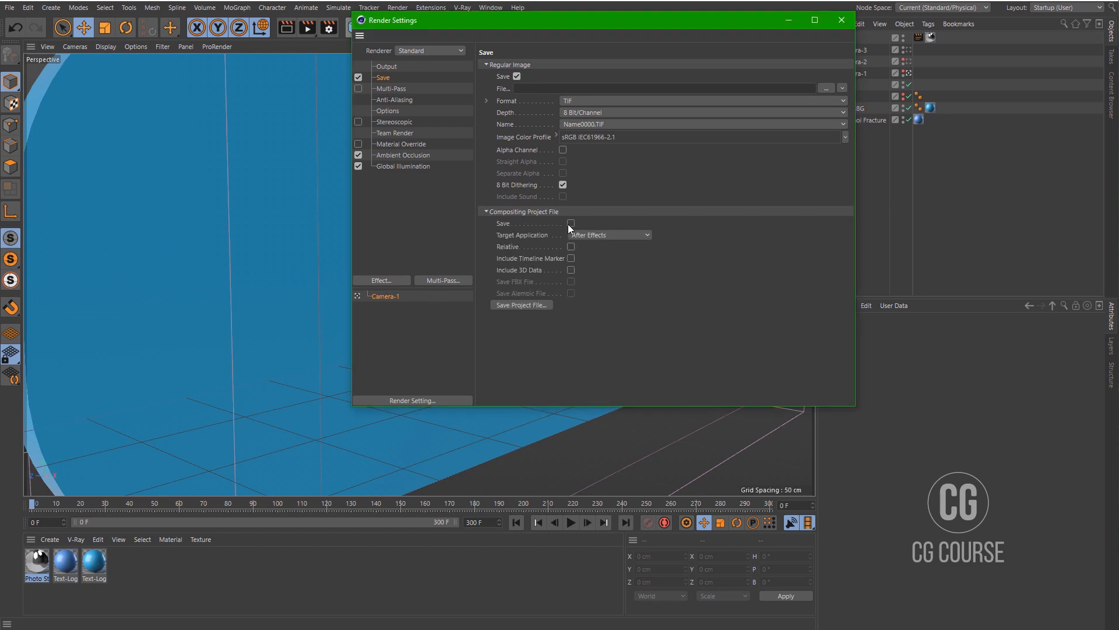
{"action": "left_click", "coordinate": [569, 223]}
{"action": "left_click", "coordinate": [572, 246]}
{"action": "left_click", "coordinate": [571, 258]}
{"action": "left_click", "coordinate": [577, 270]}
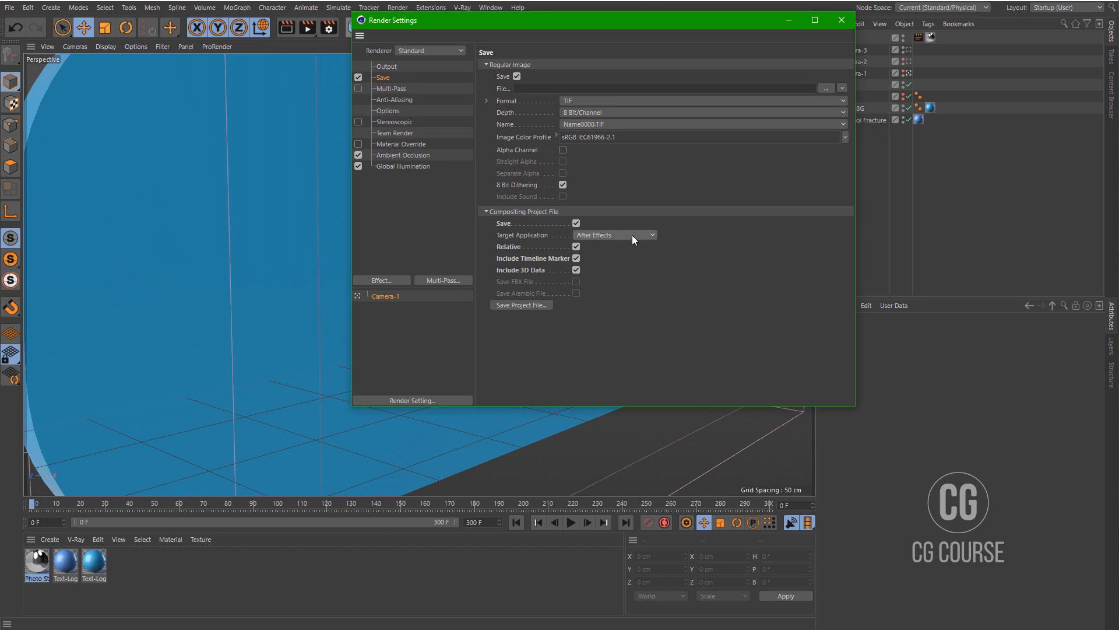
{"action": "left_click", "coordinate": [654, 236]}
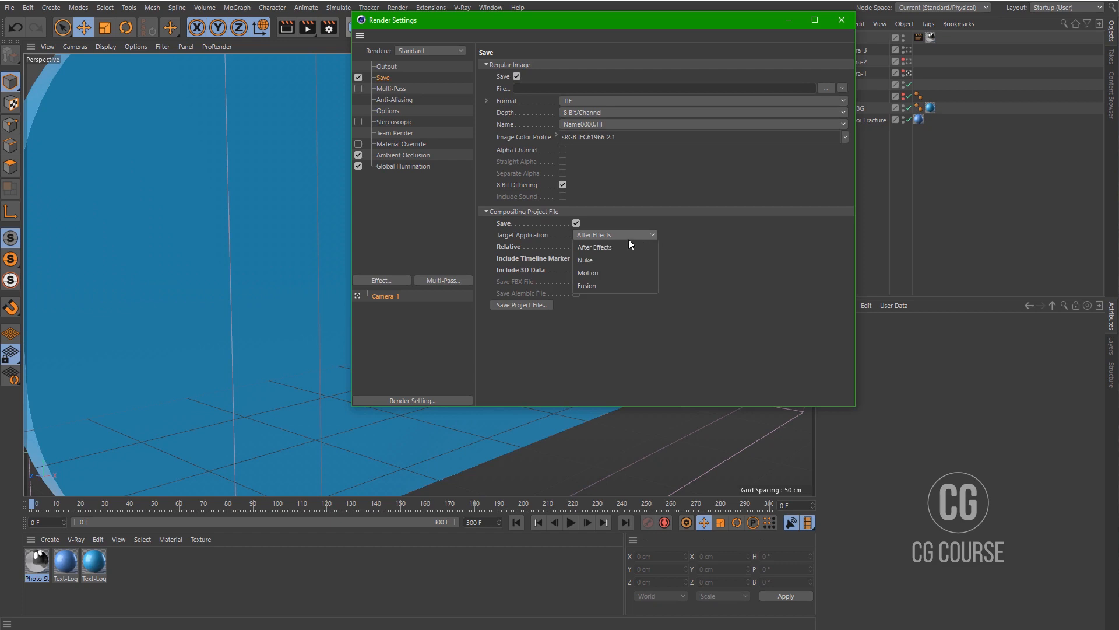
{"action": "left_click", "coordinate": [600, 249]}
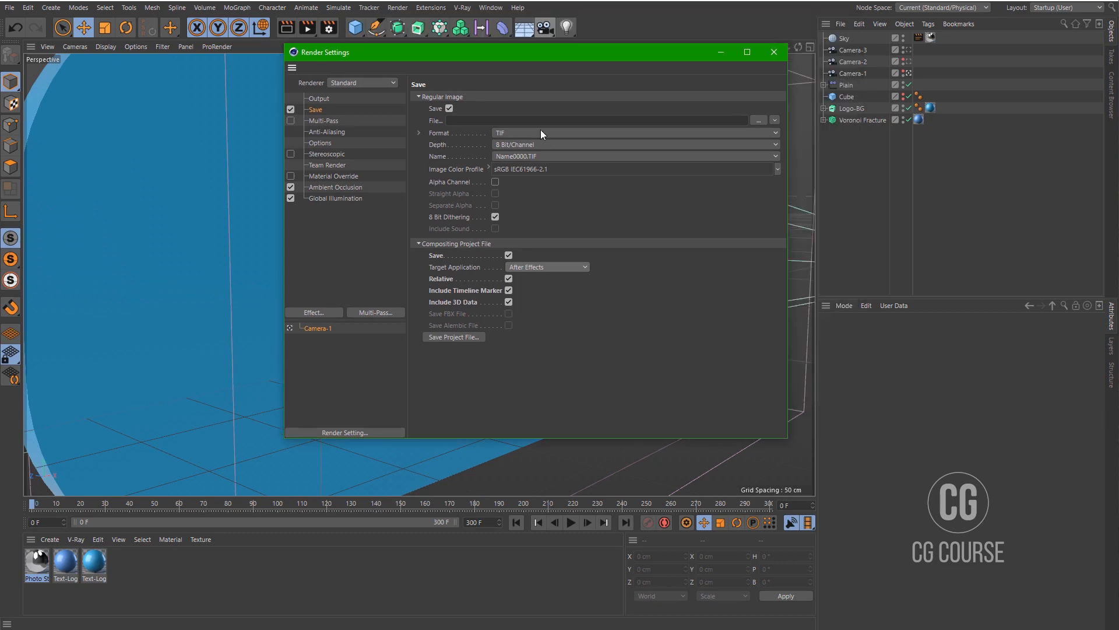
- Keep TIF as the output format and enable Alpha Channel and Straight Alpha for the saved images
{"action": "left_click", "coordinate": [541, 132]}
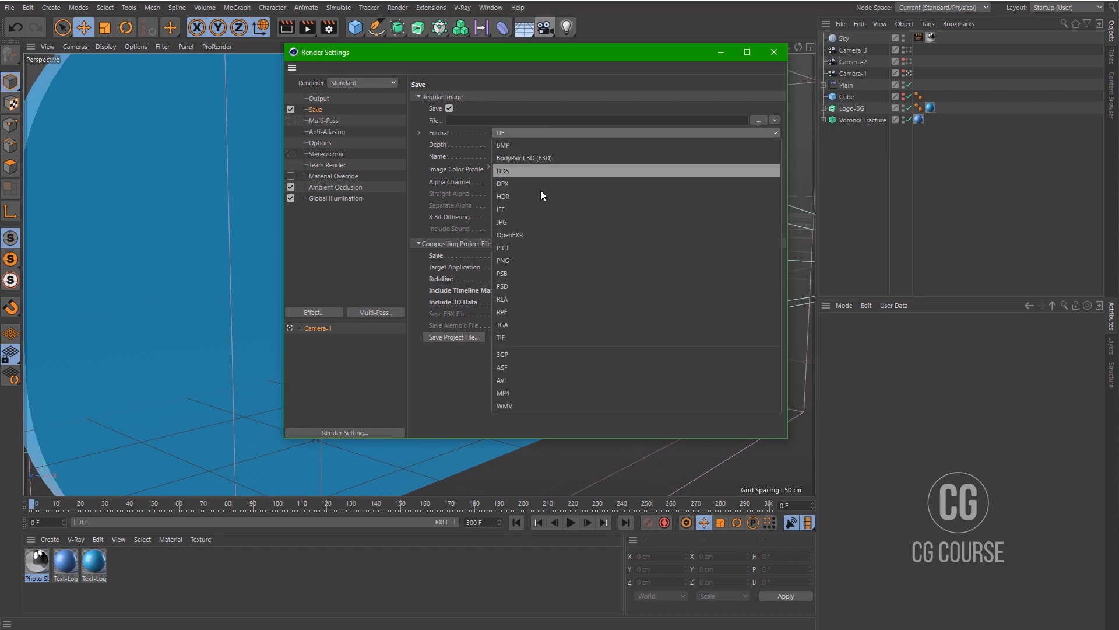
{"action": "left_click", "coordinate": [527, 338]}
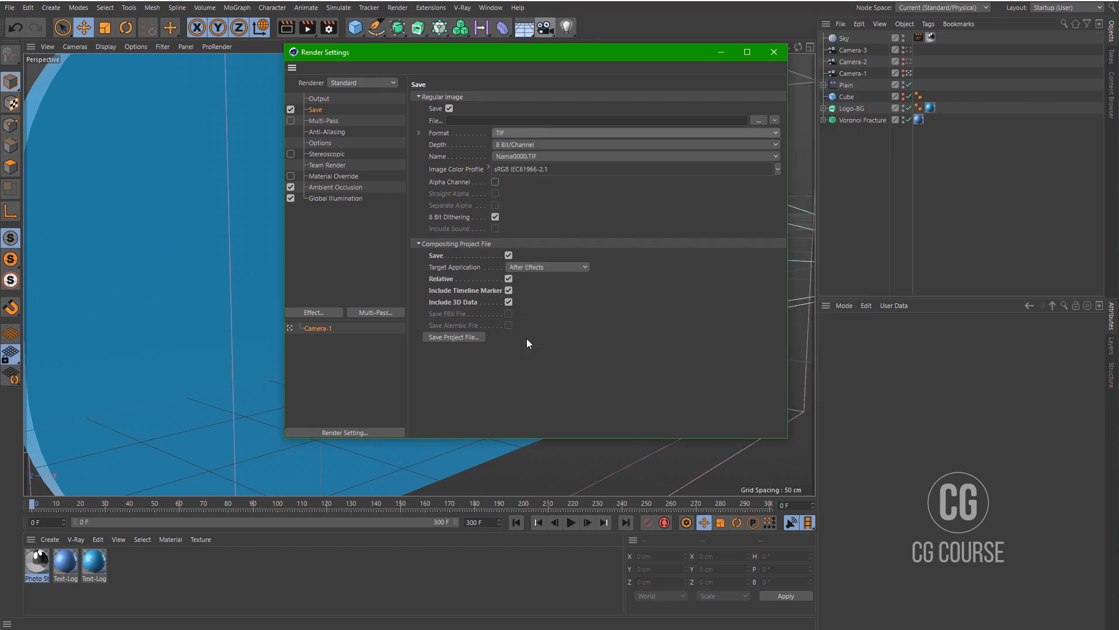
{"action": "left_click", "coordinate": [495, 182]}
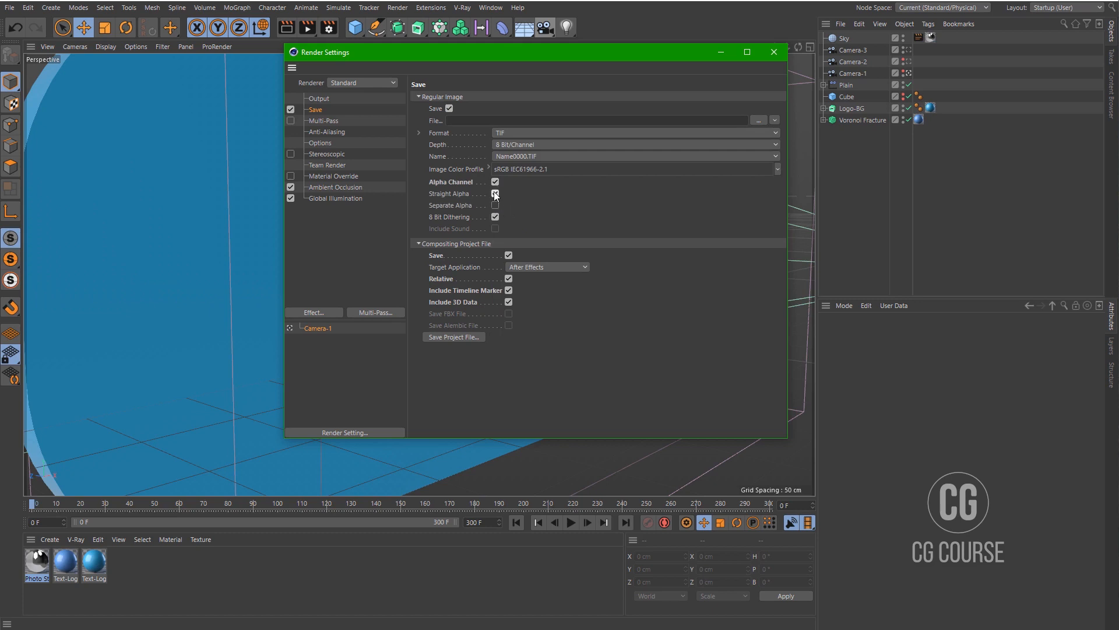
{"action": "left_click", "coordinate": [495, 193]}
- Duplicate the Camera-1 render setting twice and name the copies Camera-2 and Camera-3
{"action": "double_click", "coordinate": [323, 339]}
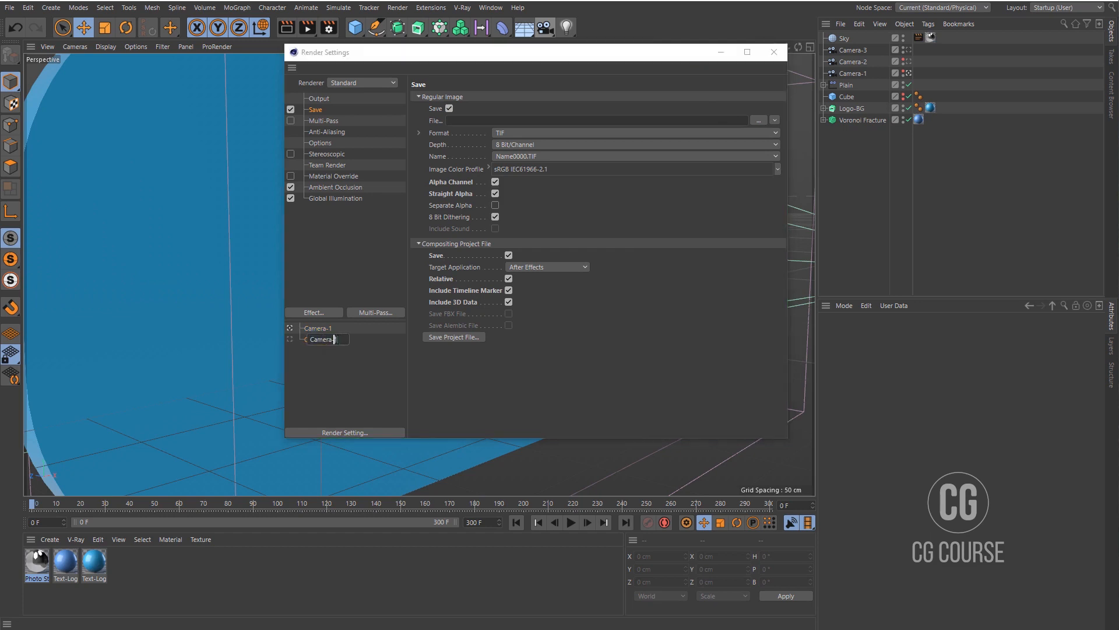
{"action": "left_click", "coordinate": [330, 386]}
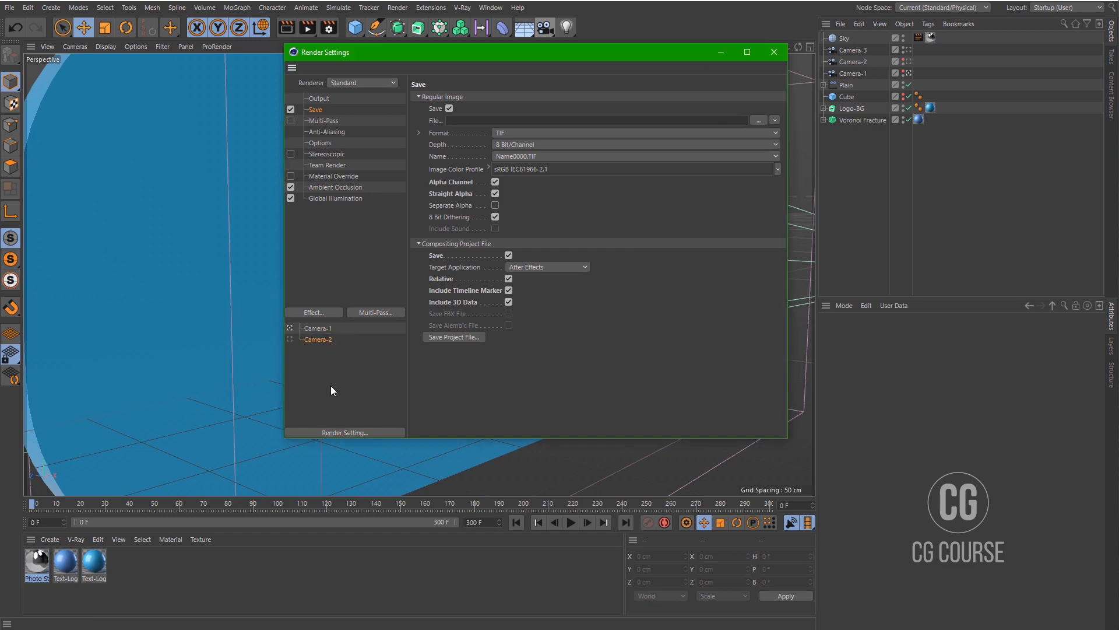
{"action": "left_click_drag", "start_coordinate": [313, 339], "coordinate": [316, 344], "text": "ctrl"}
{"action": "double_click", "coordinate": [320, 350]}
{"action": "left_click", "coordinate": [334, 350]}
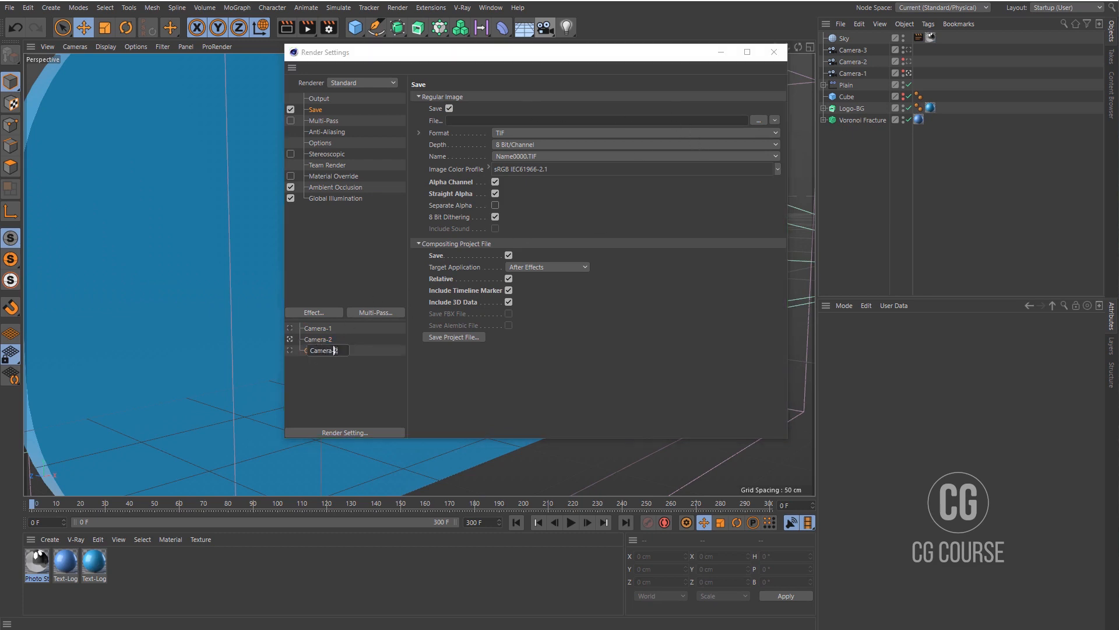
{"action": "key", "text": "Return"}
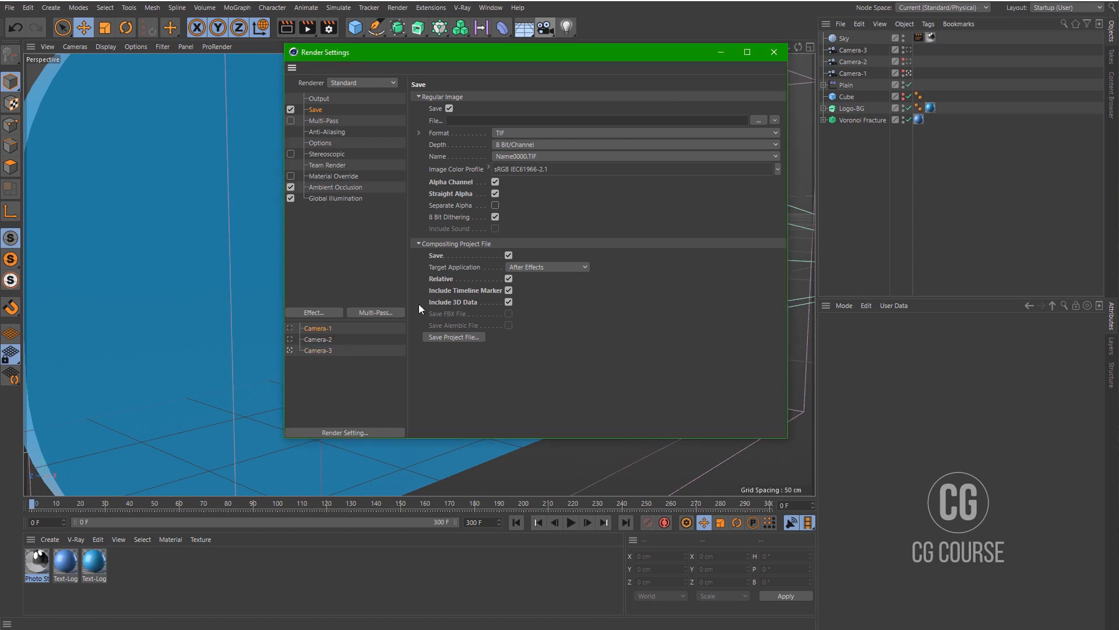
- Check Camera-1's keyframes on the timeline and set the end frame of the Camera-1 render setting's output range
{"action": "left_click", "coordinate": [851, 74]}
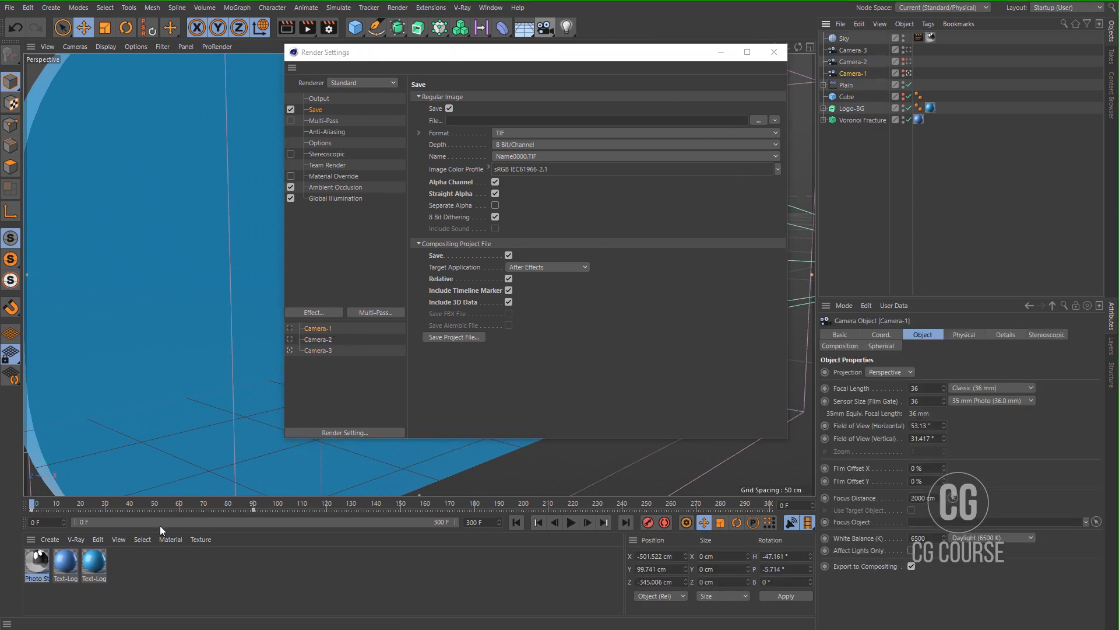
{"action": "left_click", "coordinate": [323, 100]}
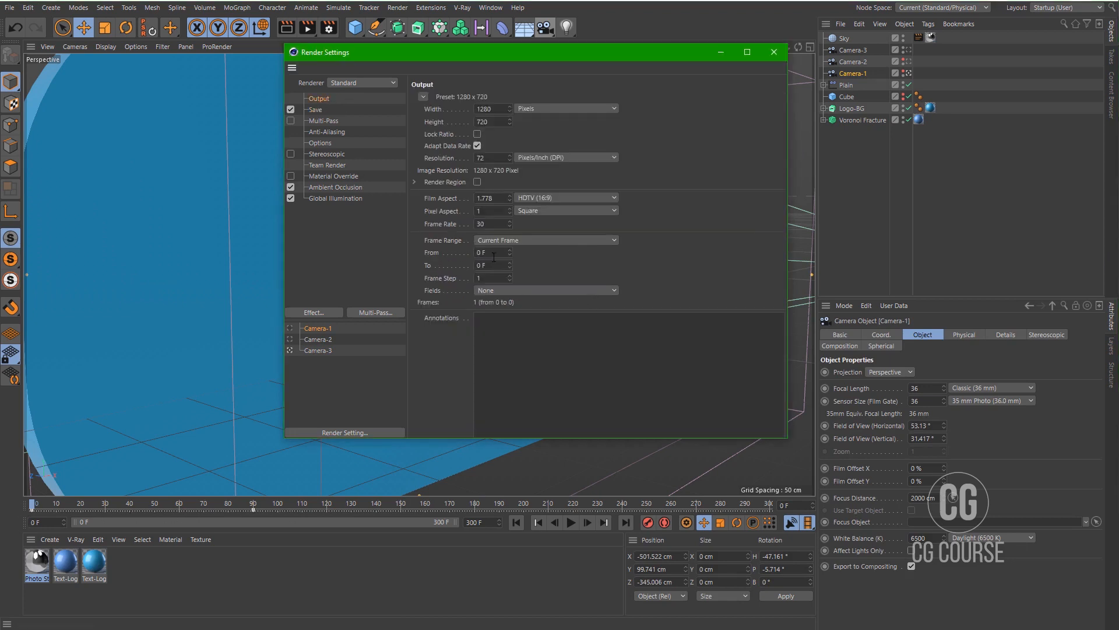
{"action": "left_click_drag", "start_coordinate": [493, 265], "coordinate": [461, 266]}
{"action": "key", "text": "Return"}
- Set the output frame range of the Camera-2 render setting from 30 to 120 to match that camera's keyframes
{"action": "left_click", "coordinate": [320, 340]}
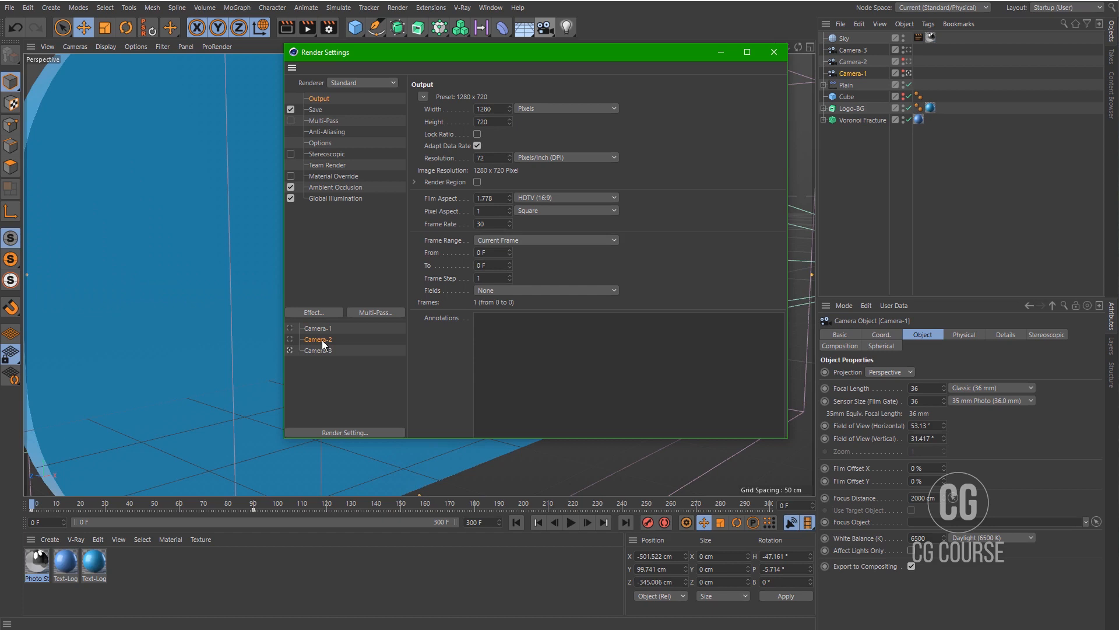
{"action": "left_click", "coordinate": [863, 65]}
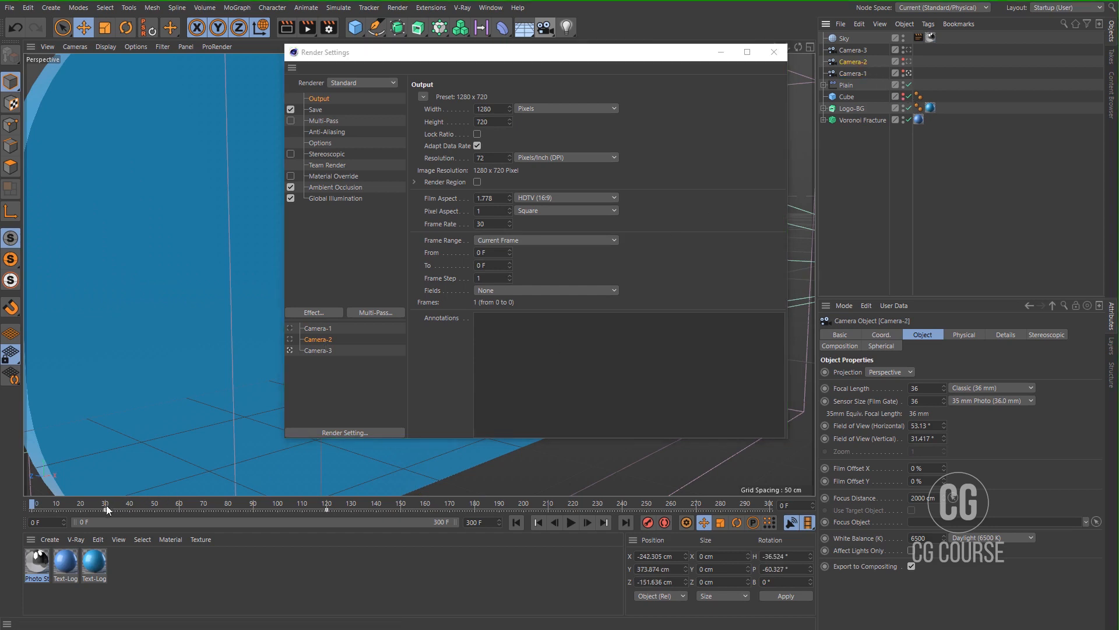
{"action": "double_click", "coordinate": [498, 252]}
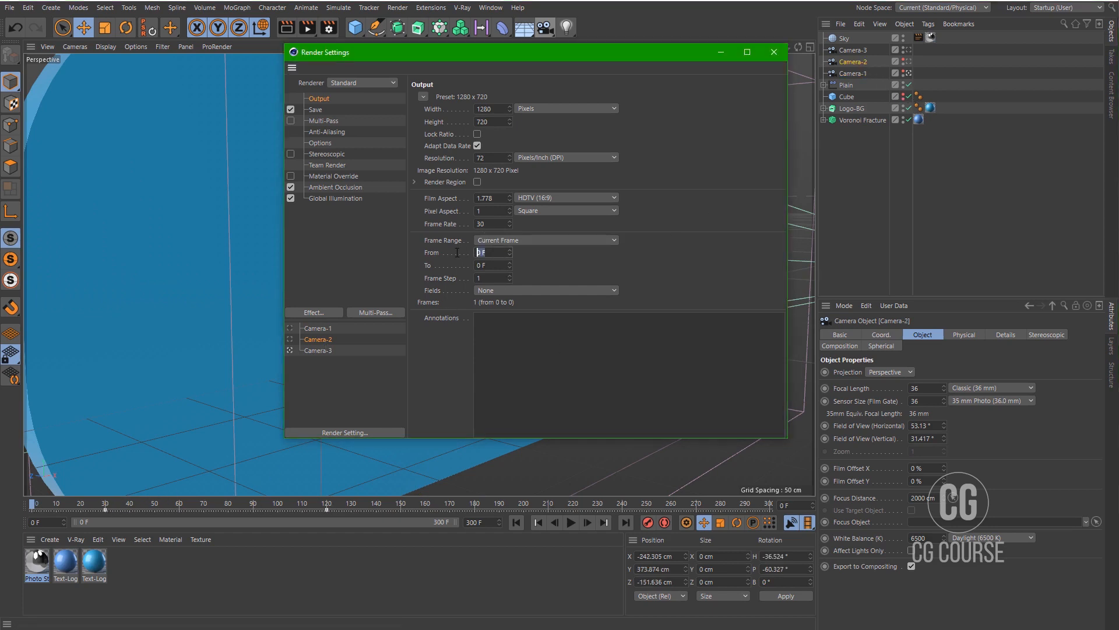
{"action": "type", "text": "30"}
{"action": "double_click", "coordinate": [490, 266]}
{"action": "type", "text": "120"}
{"action": "key", "text": "Return"}
- Set the output frame range of the Camera-3 render setting from 120 to 270 to match that camera's keyframes
{"action": "left_click", "coordinate": [863, 52]}
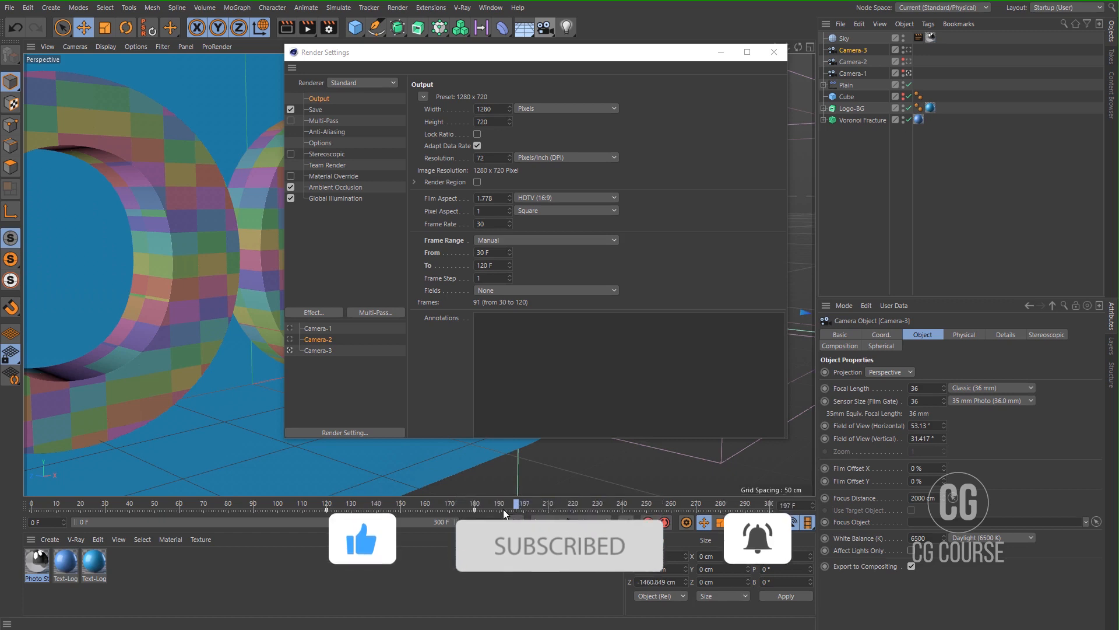
{"action": "left_click_drag", "start_coordinate": [501, 508], "coordinate": [381, 504]}
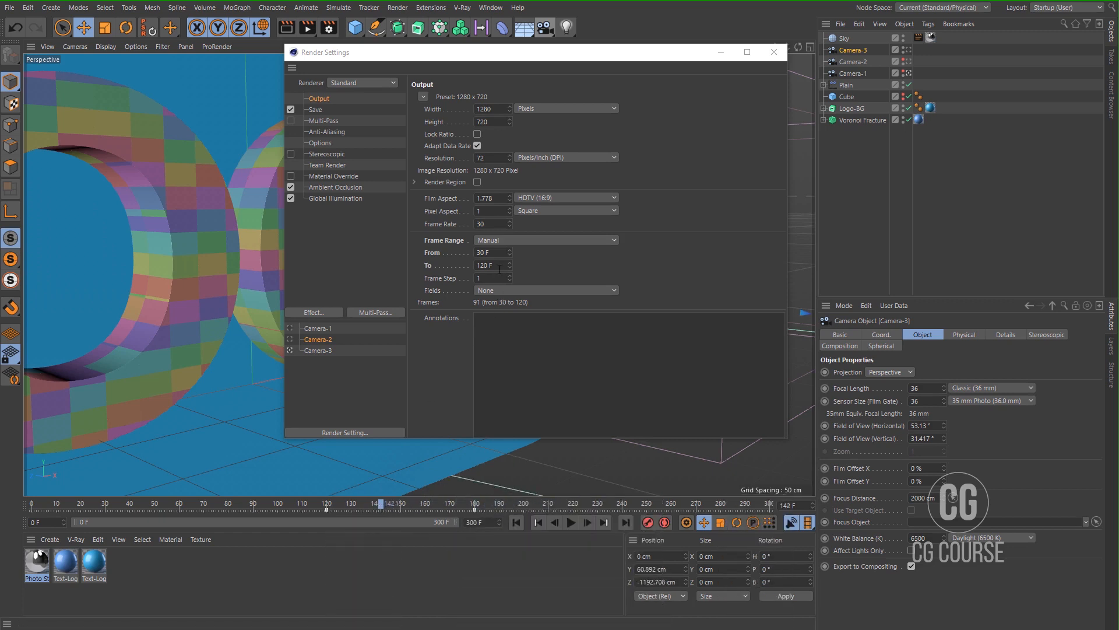
{"action": "left_click", "coordinate": [325, 351]}
{"action": "left_click_drag", "start_coordinate": [500, 253], "coordinate": [456, 256]}
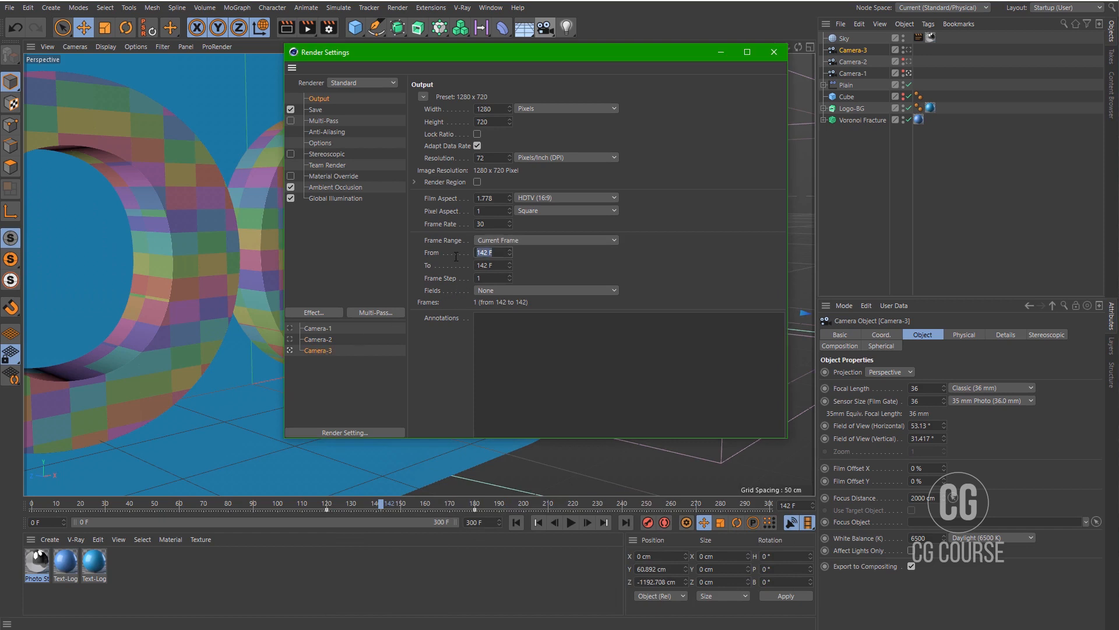
{"action": "type", "text": "20"}
{"action": "key", "text": "Return"}
{"action": "left_click_drag", "start_coordinate": [498, 260], "coordinate": [449, 254]}
{"action": "type", "text": "12"}
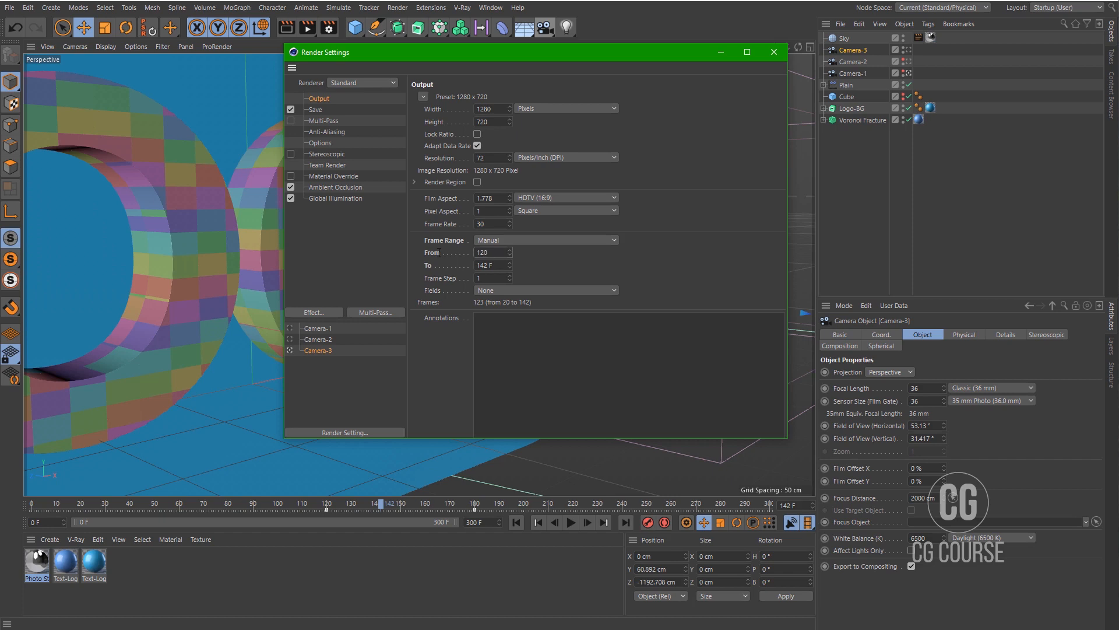
{"action": "type", "text": "0"}
{"action": "key", "text": "Return"}
{"action": "left_click_drag", "start_coordinate": [500, 266], "coordinate": [445, 270]}
{"action": "type", "text": "270"}
{"action": "key", "text": "Return"}
- Review the available renderers while keeping Standard for Camera-1, and close the render settings
{"action": "left_click", "coordinate": [378, 287]}
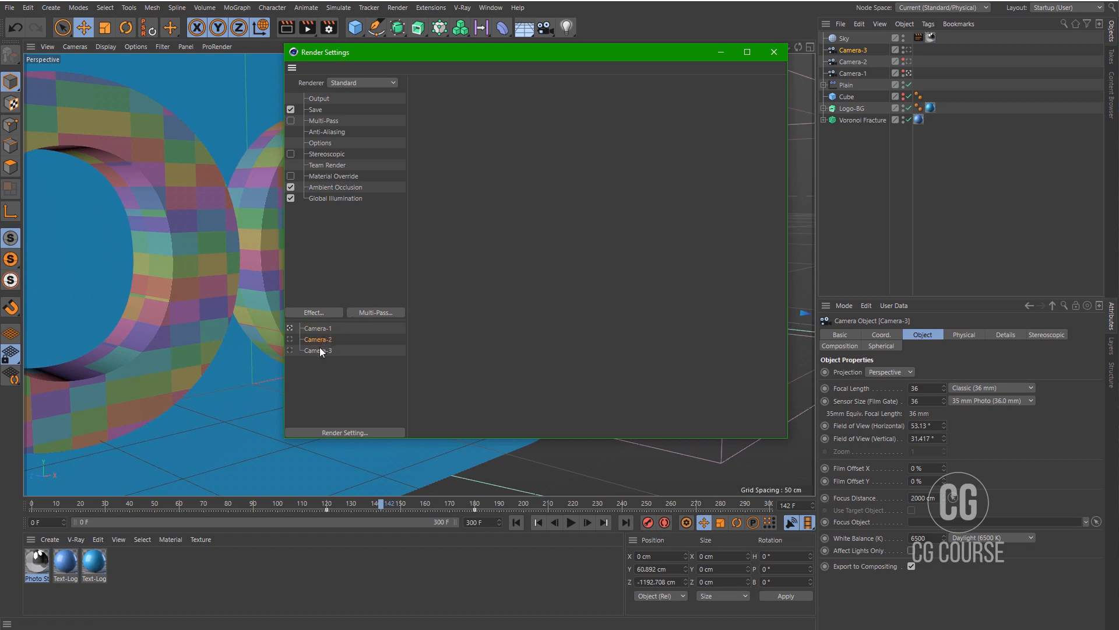
{"action": "left_click", "coordinate": [342, 82]}
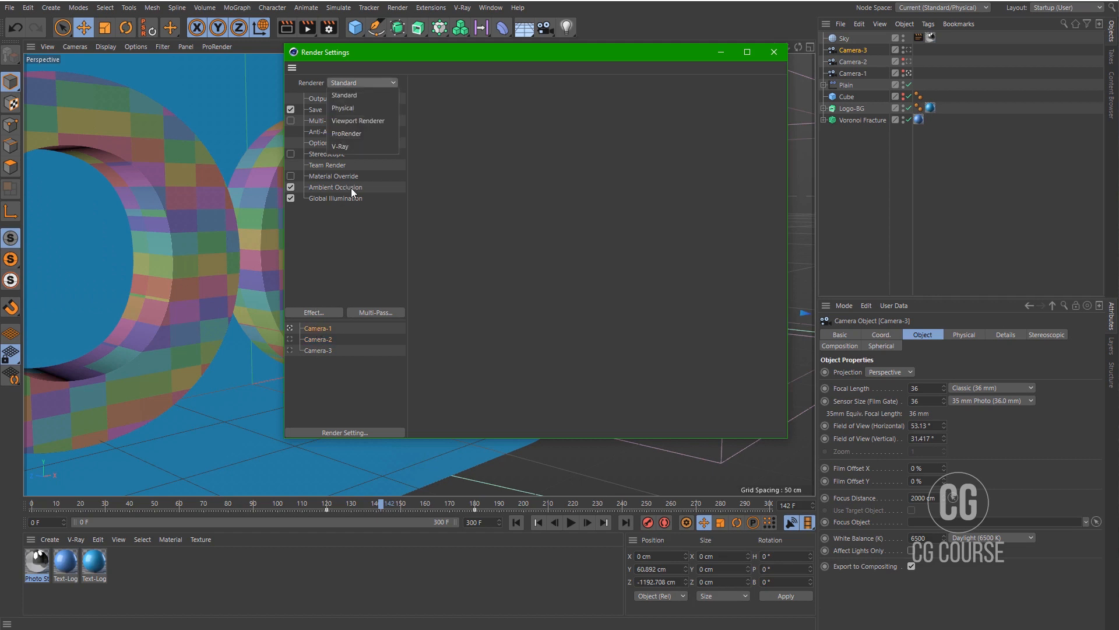
{"action": "left_click", "coordinate": [357, 267]}
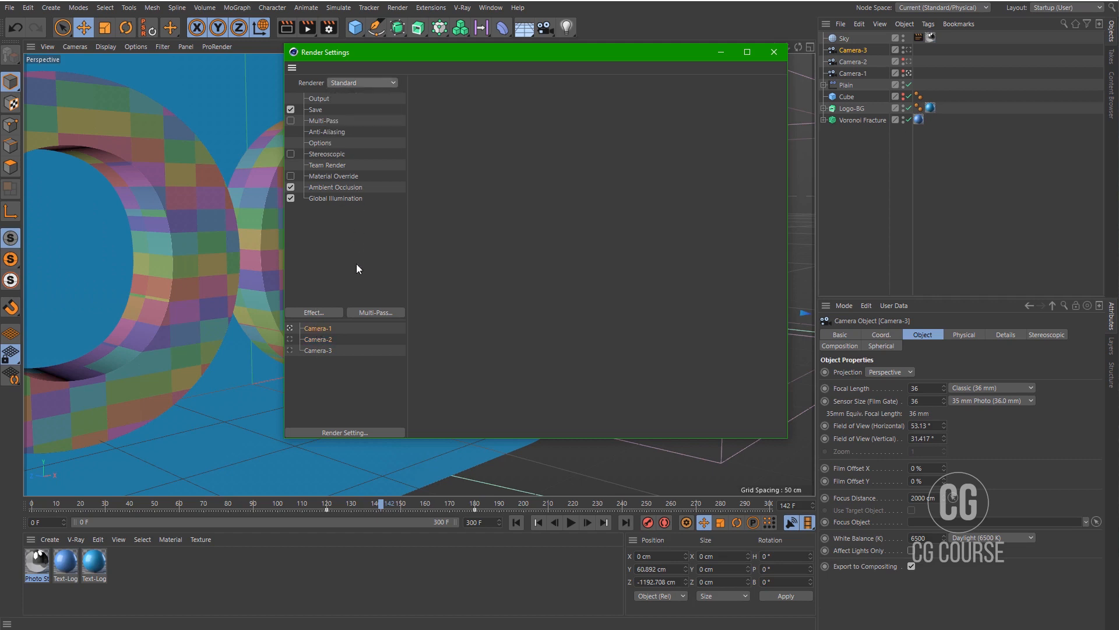
{"action": "left_click", "coordinate": [771, 53]}
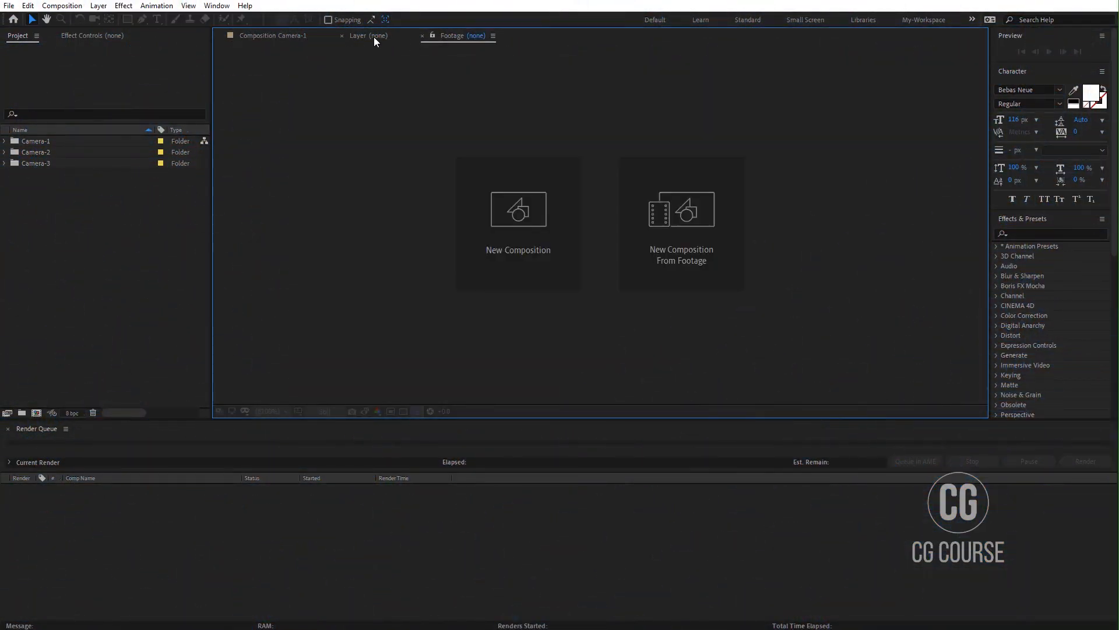
- Switch to After Effects, show the Camera-1 composition in the viewer and toggle its transparency grid on and off
{"action": "left_click", "coordinate": [275, 35]}
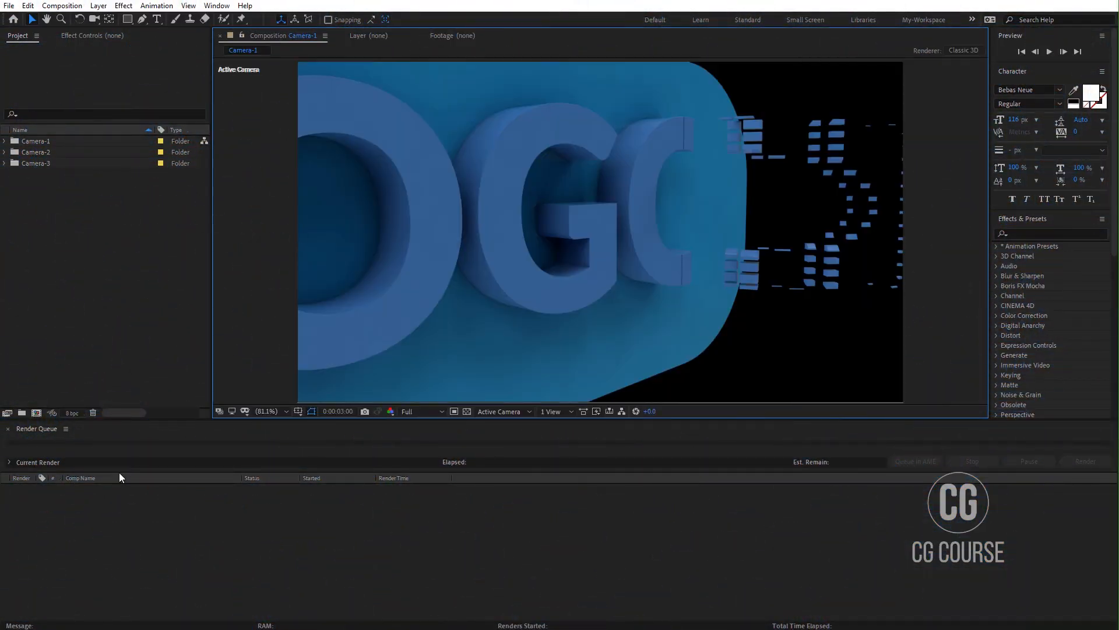
{"action": "left_click", "coordinate": [87, 518]}
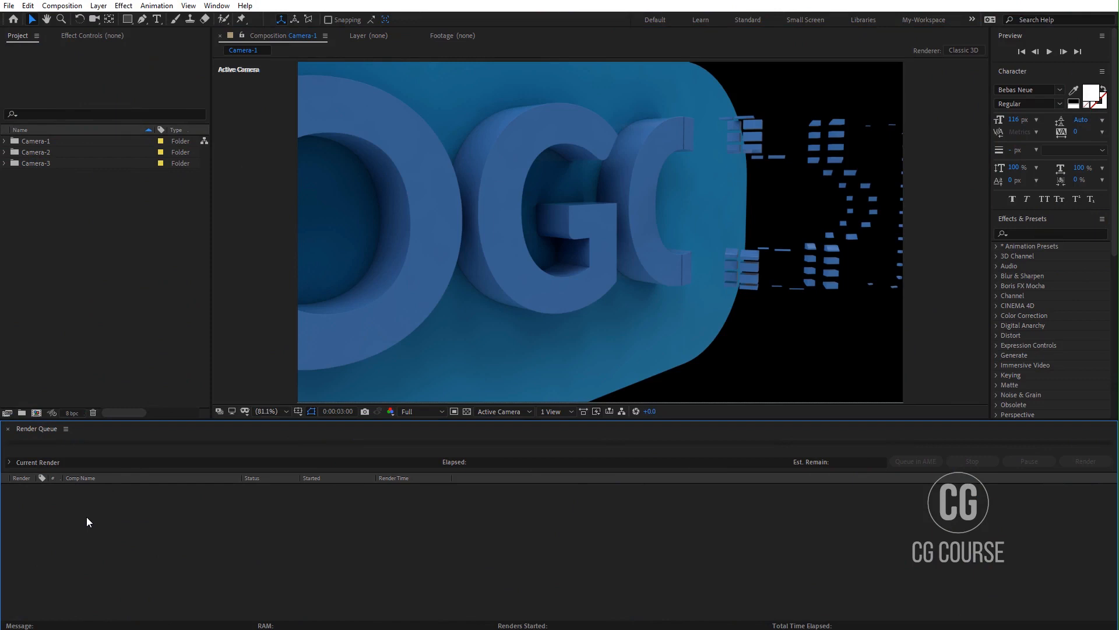
{"action": "left_click", "coordinate": [467, 411]}
{"action": "left_click", "coordinate": [467, 411]}
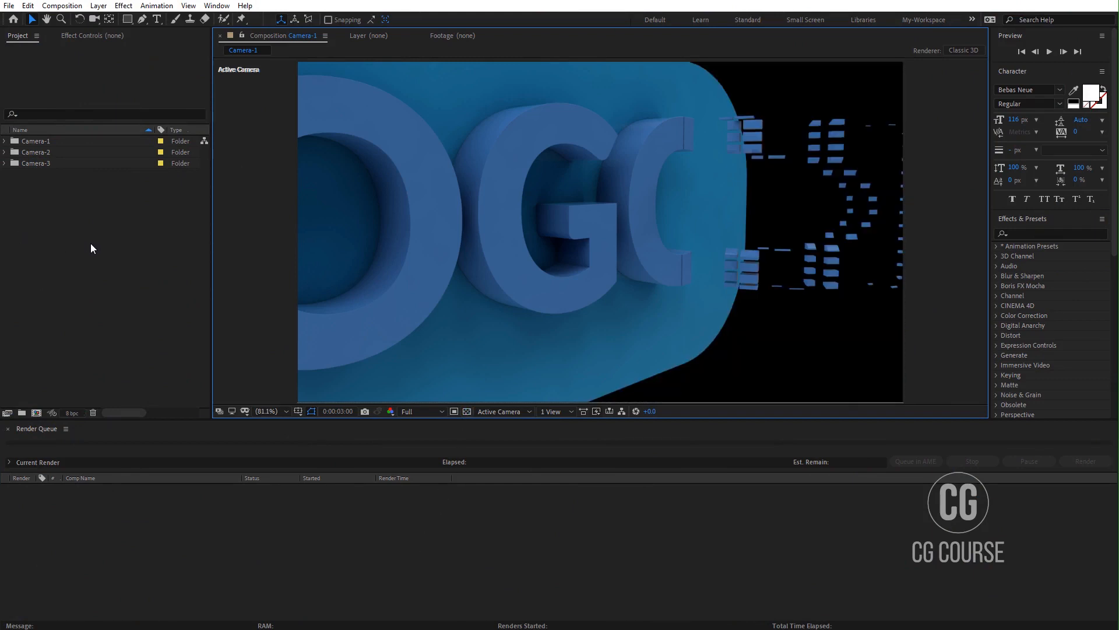
- Expand the Camera-1, Camera-2 and Camera-3 project folders, then open the Camera-1 composition and scrub it to frame 21
{"action": "left_click", "coordinate": [5, 141]}
{"action": "left_click", "coordinate": [4, 175]}
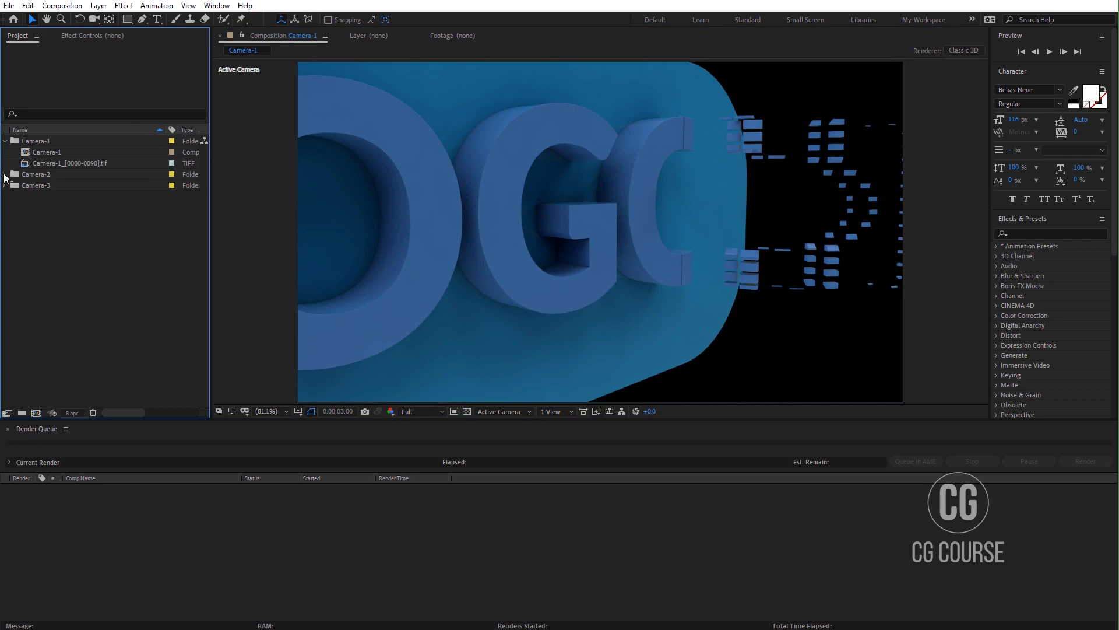
{"action": "left_click", "coordinate": [5, 208]}
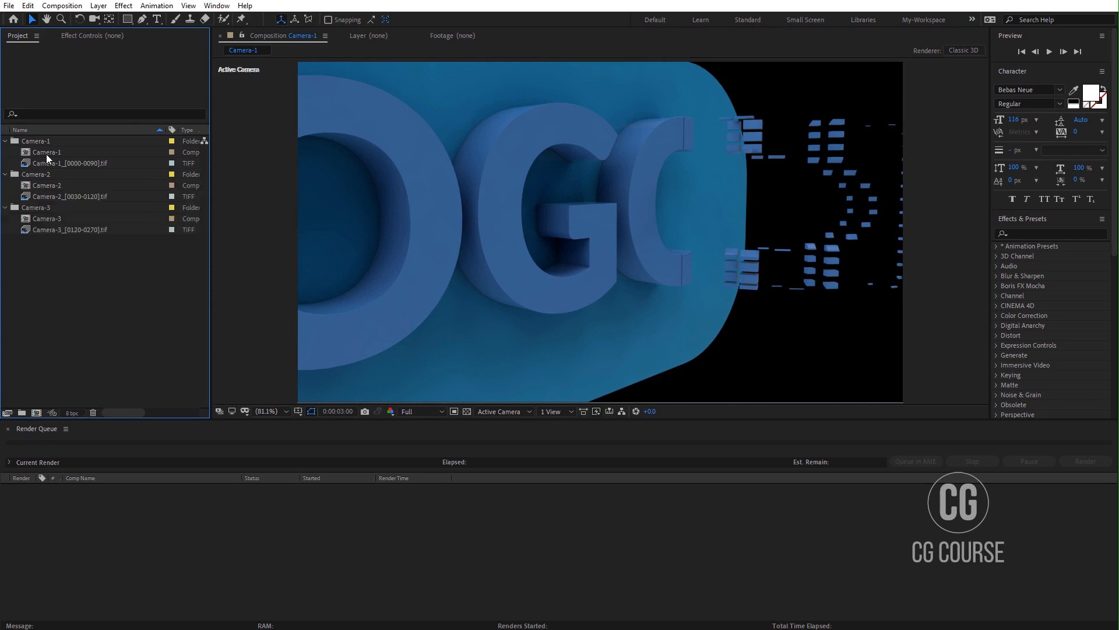
{"action": "double_click", "coordinate": [47, 153]}
{"action": "left_click_drag", "start_coordinate": [404, 456], "coordinate": [544, 458]}
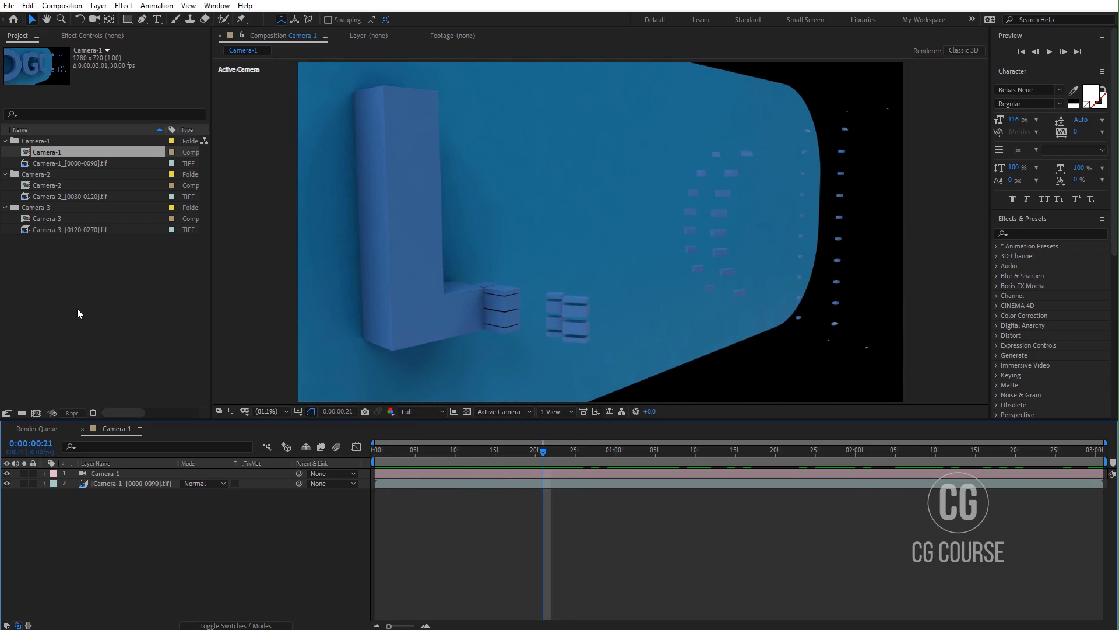
- Start a new composition and name it Lense-1
{"action": "left_click", "coordinate": [37, 412]}
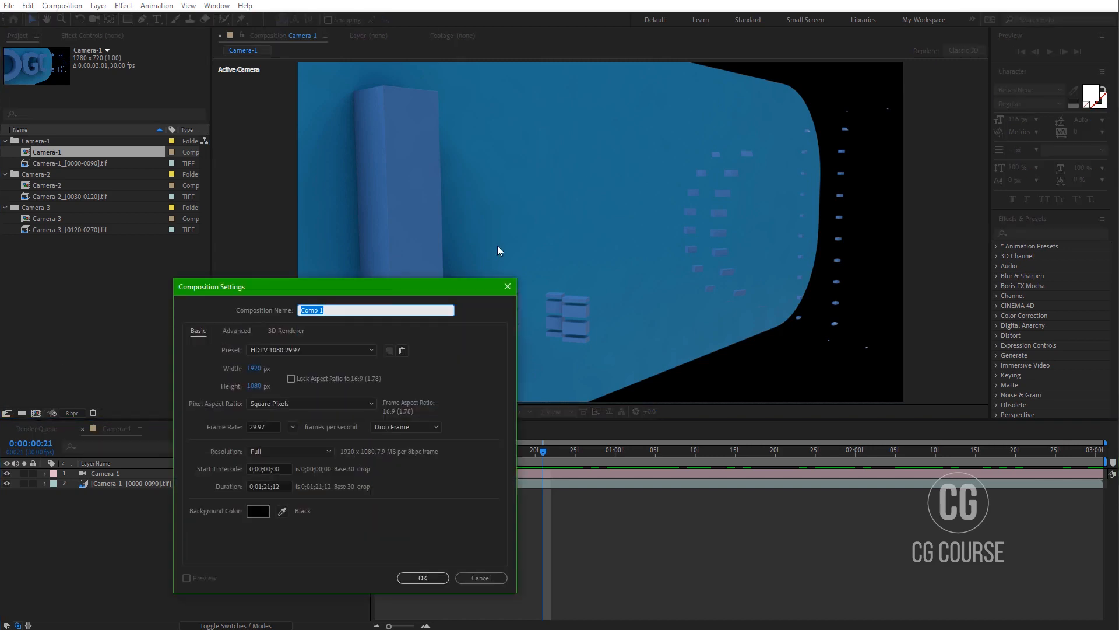
{"action": "left_click_drag", "start_coordinate": [395, 284], "coordinate": [560, 257]}
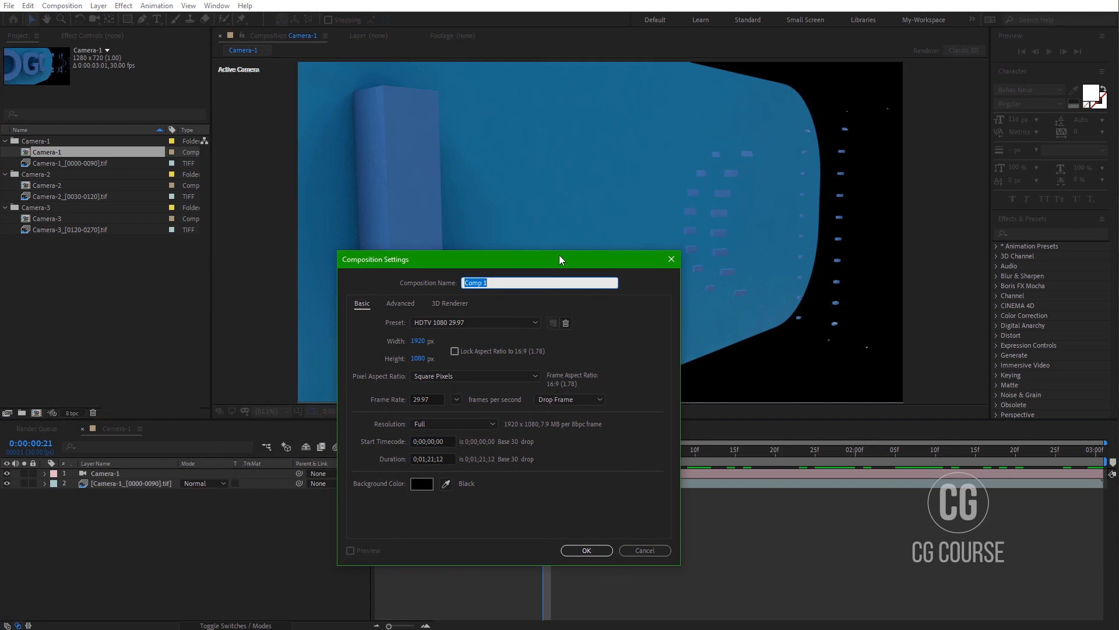
{"action": "type", "text": "LEnse"}
{"action": "key", "text": "BackSpace"}
{"action": "key", "text": "BackSpace"}
{"action": "key", "text": "BackSpace"}
{"action": "key", "text": "BackSpace"}
{"action": "type", "text": "ense-1"}
- Give the new Lense-1 composition a duration of 0:00:05:00 and a frame rate of 30, and create it
{"action": "left_click", "coordinate": [423, 459]}
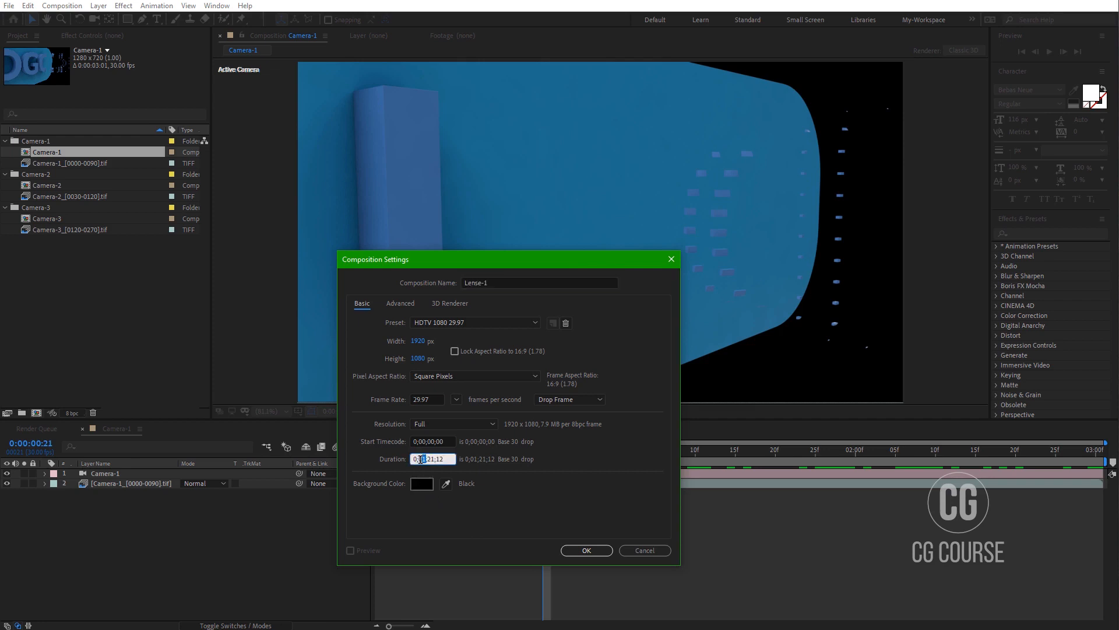
{"action": "type", "text": "00"}
{"action": "double_click", "coordinate": [430, 459]}
{"action": "type", "text": "06"}
{"action": "double_click", "coordinate": [438, 459]}
{"action": "type", "text": "00"}
{"action": "double_click", "coordinate": [431, 459]}
{"action": "type", "text": "05"}
{"action": "left_click", "coordinate": [457, 400]}
{"action": "left_click", "coordinate": [467, 500]}
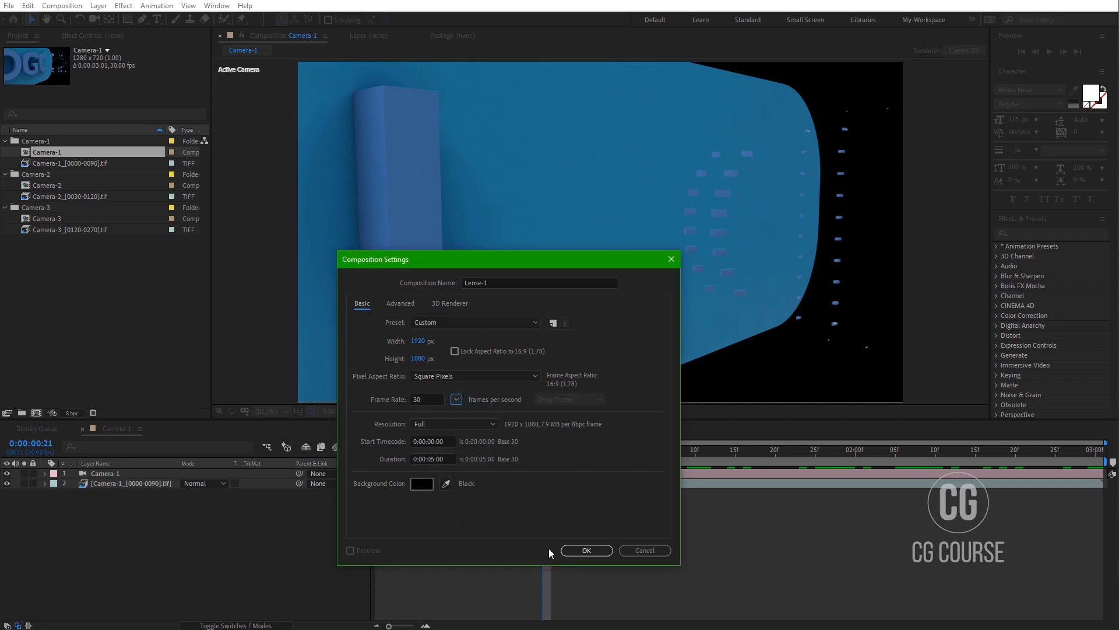
{"action": "left_click", "coordinate": [565, 551]}
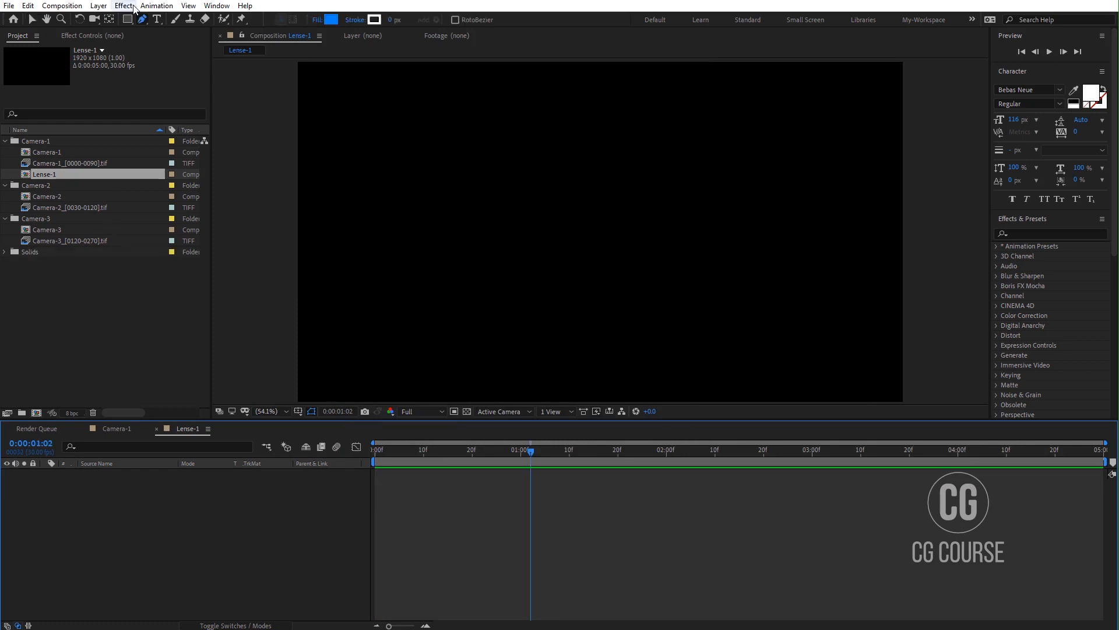
- Add a solid layer named White with color FFFFFF to the Lense-1 composition
{"action": "left_click", "coordinate": [98, 6]}
{"action": "mouse_move", "coordinate": [191, 22]}
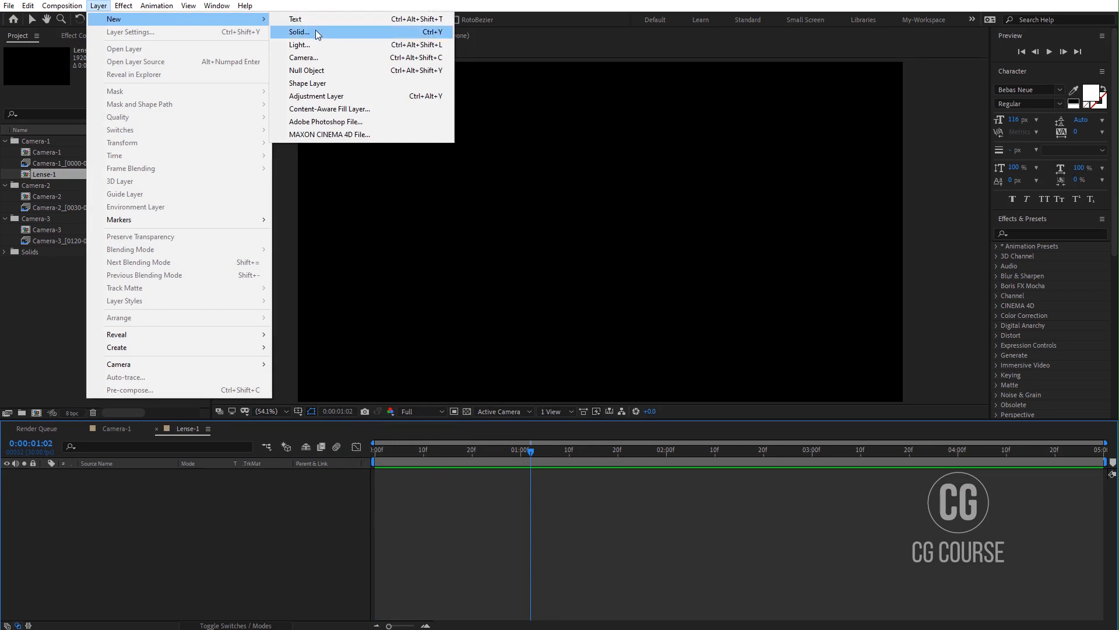
{"action": "left_click", "coordinate": [352, 33]}
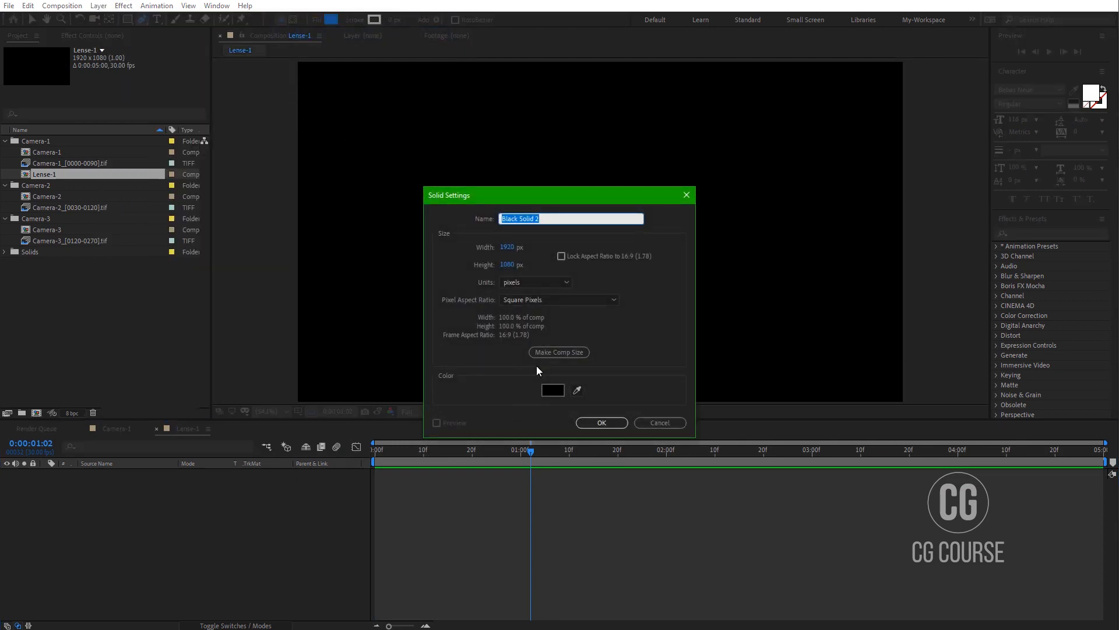
{"action": "type", "text": "White"}
{"action": "left_click", "coordinate": [552, 390]}
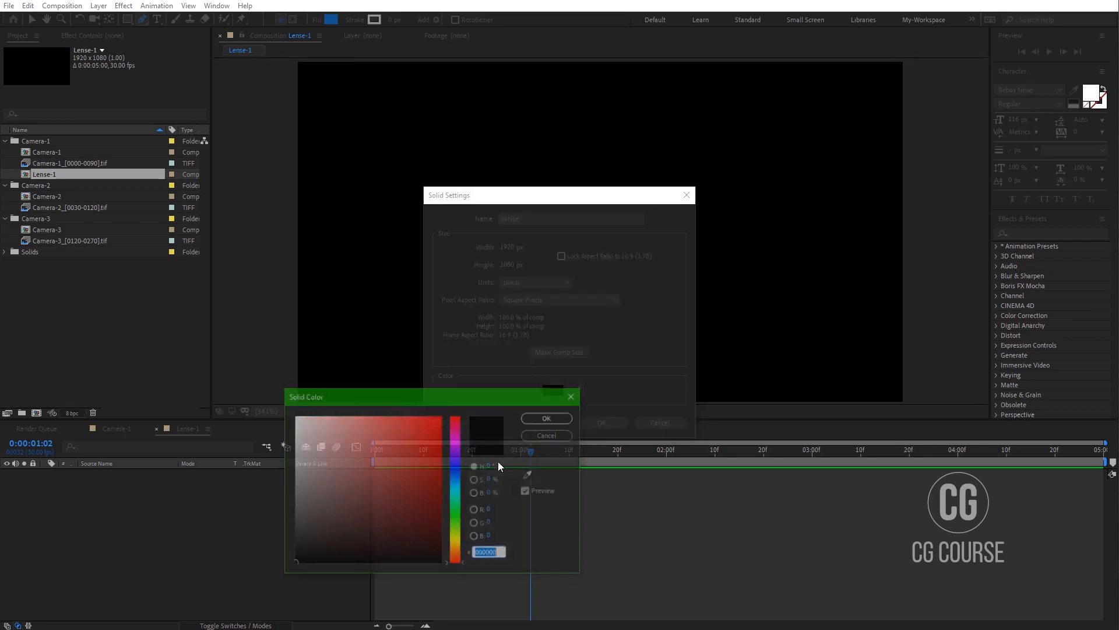
{"action": "type", "text": "FFFFFF"}
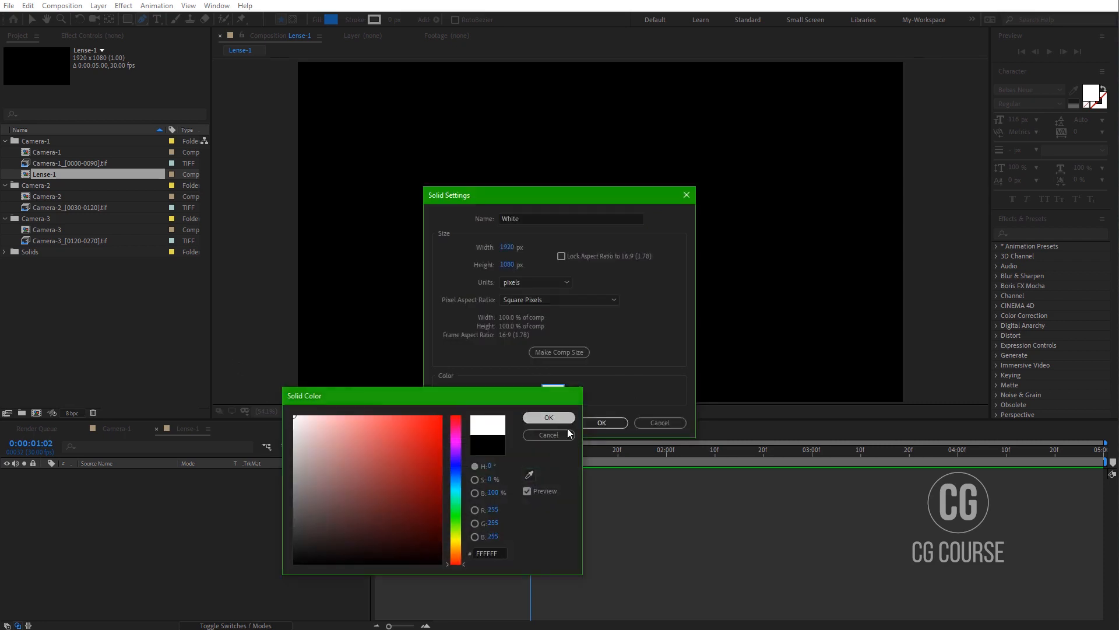
{"action": "left_click", "coordinate": [548, 417]}
{"action": "key", "text": "Return"}
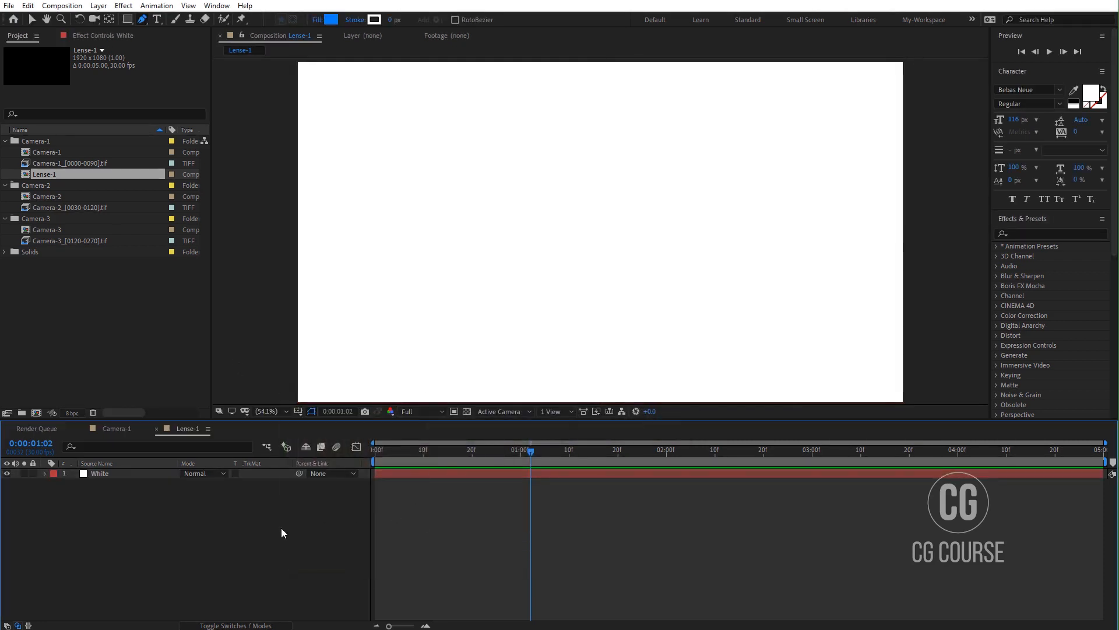
- Add a second solid layer named Black with color 000000 above the White layer
{"action": "right_click", "coordinate": [281, 527]}
{"action": "mouse_move", "coordinate": [379, 400]}
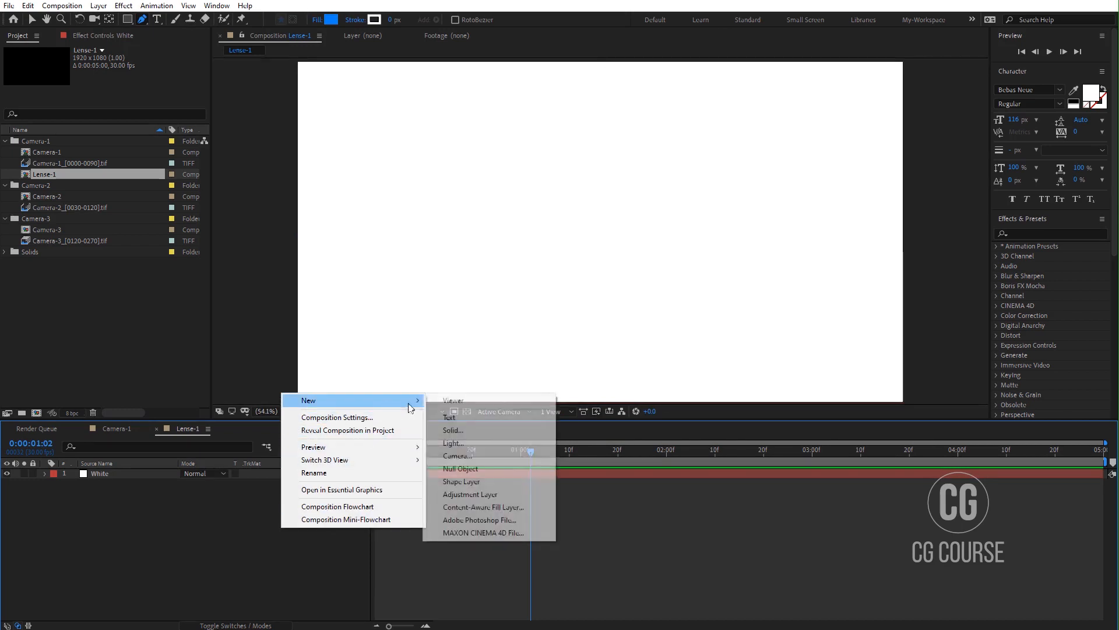
{"action": "left_click", "coordinate": [492, 432]}
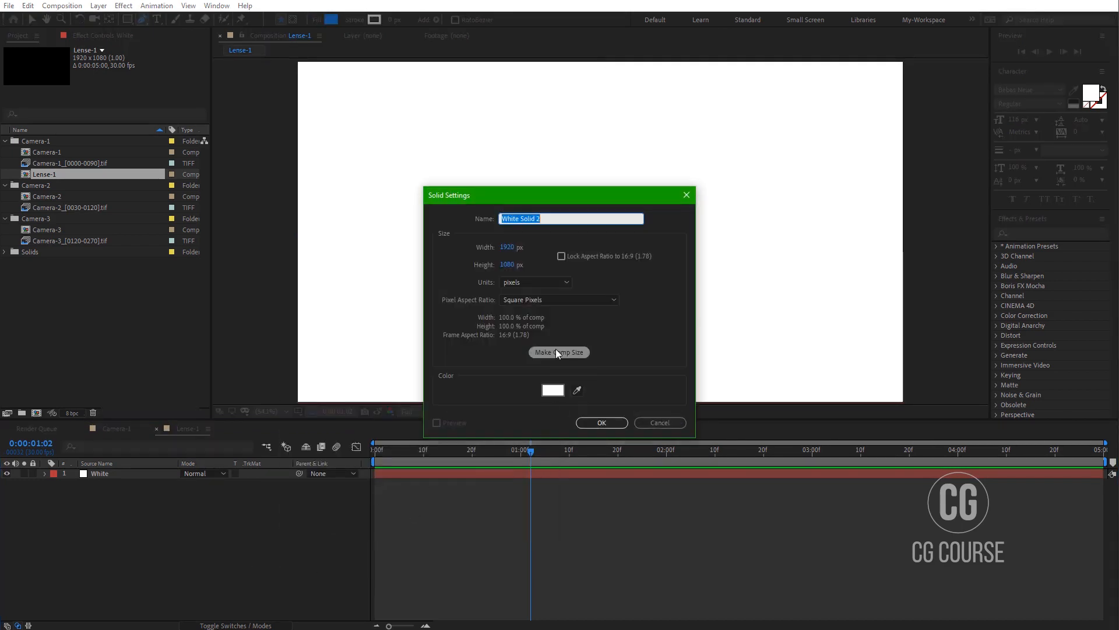
{"action": "type", "text": "Black"}
{"action": "left_click", "coordinate": [552, 390]}
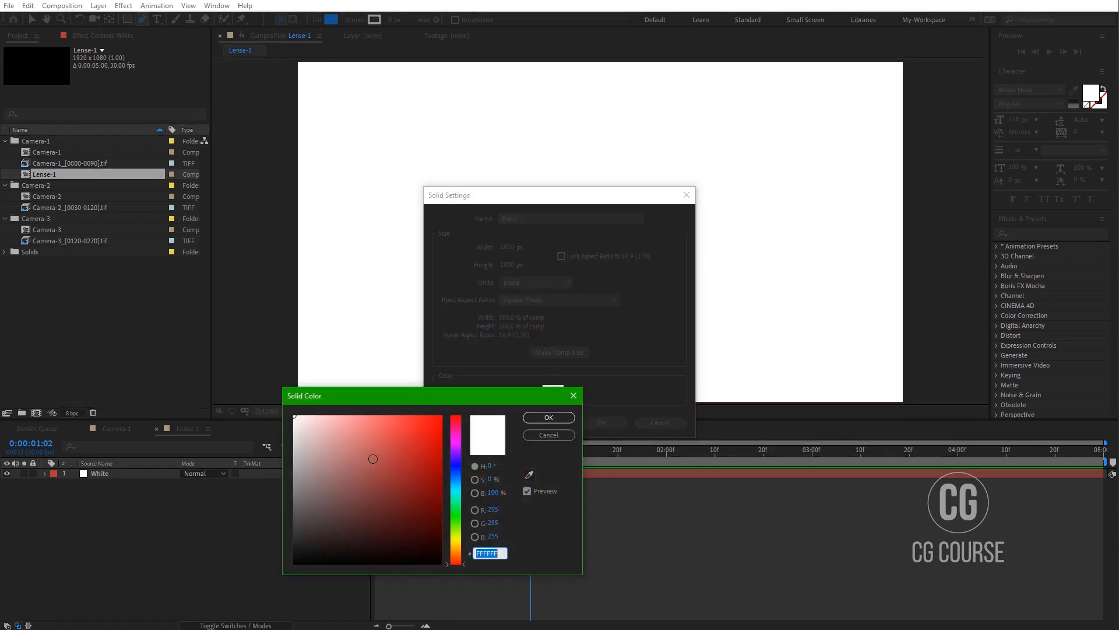
{"action": "type", "text": "000000"}
{"action": "left_click", "coordinate": [541, 418]}
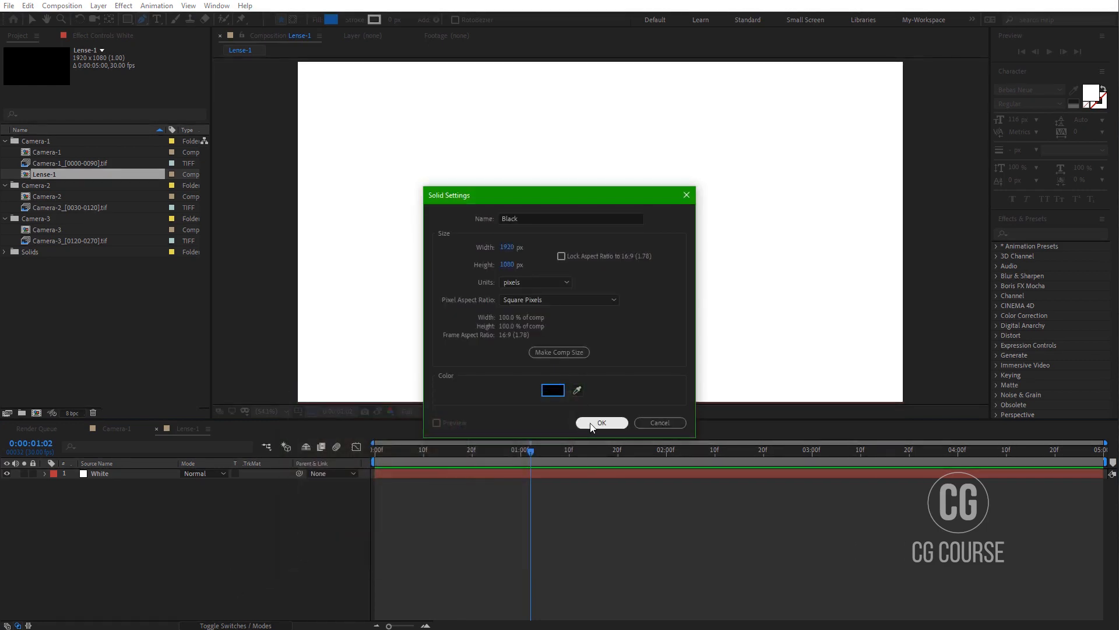
{"action": "left_click", "coordinate": [591, 424]}
- Draw a closed, slanted four-point Pen mask on the Black layer, crossing the middle and extending past the frame's upper and lower edges
{"action": "scroll", "coordinate": [511, 296], "scroll_direction": "down", "scroll_amount": 3}
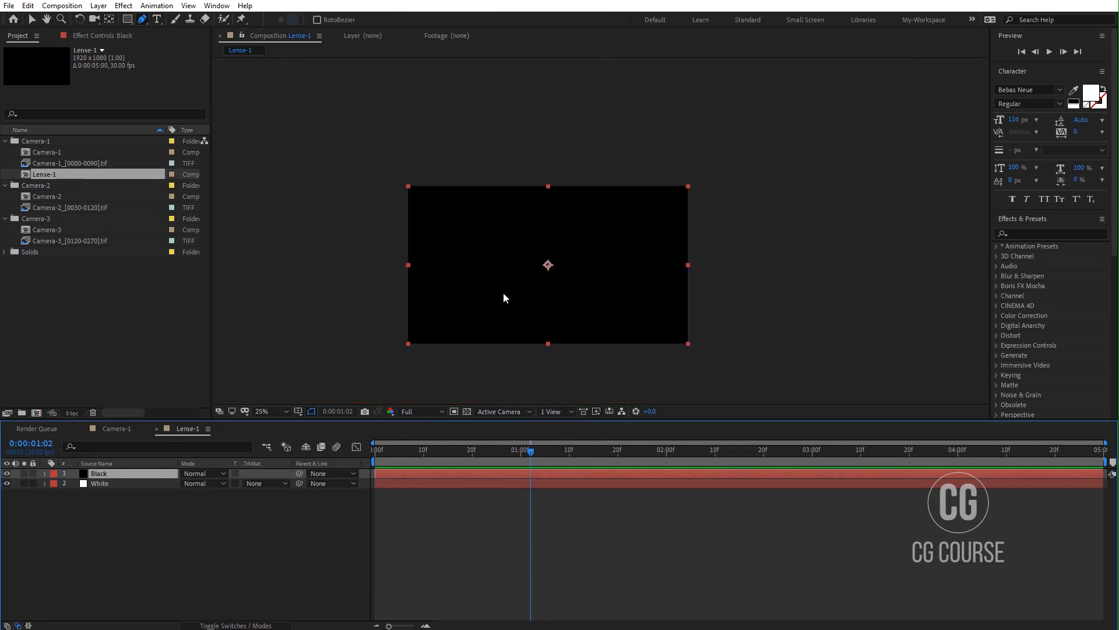
{"action": "left_click", "coordinate": [142, 21]}
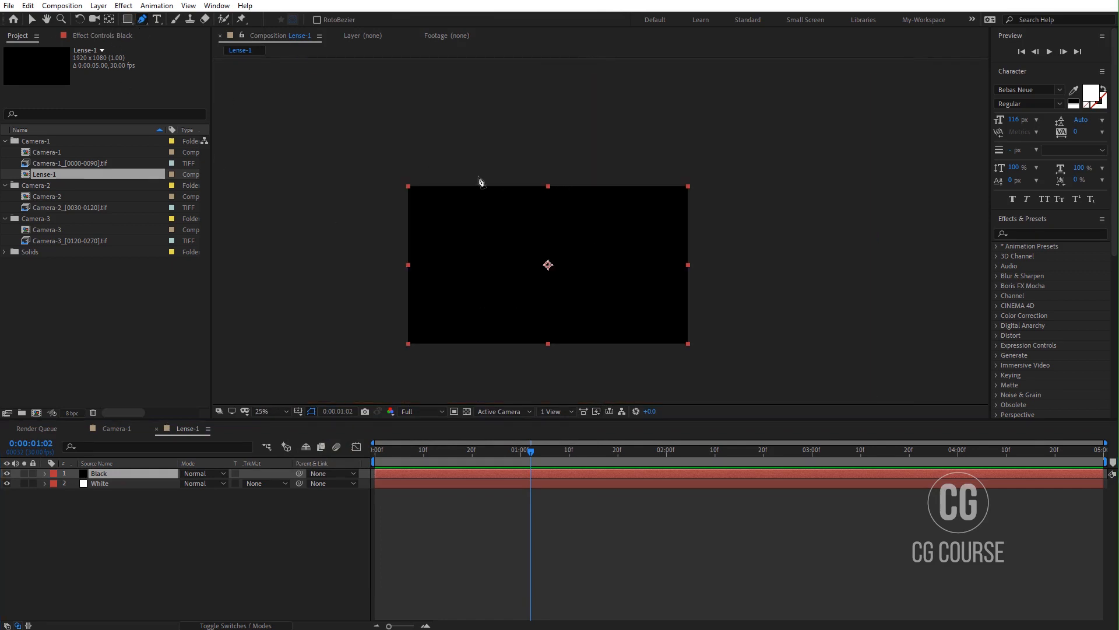
{"action": "left_click", "coordinate": [461, 175]}
{"action": "left_click", "coordinate": [500, 362]}
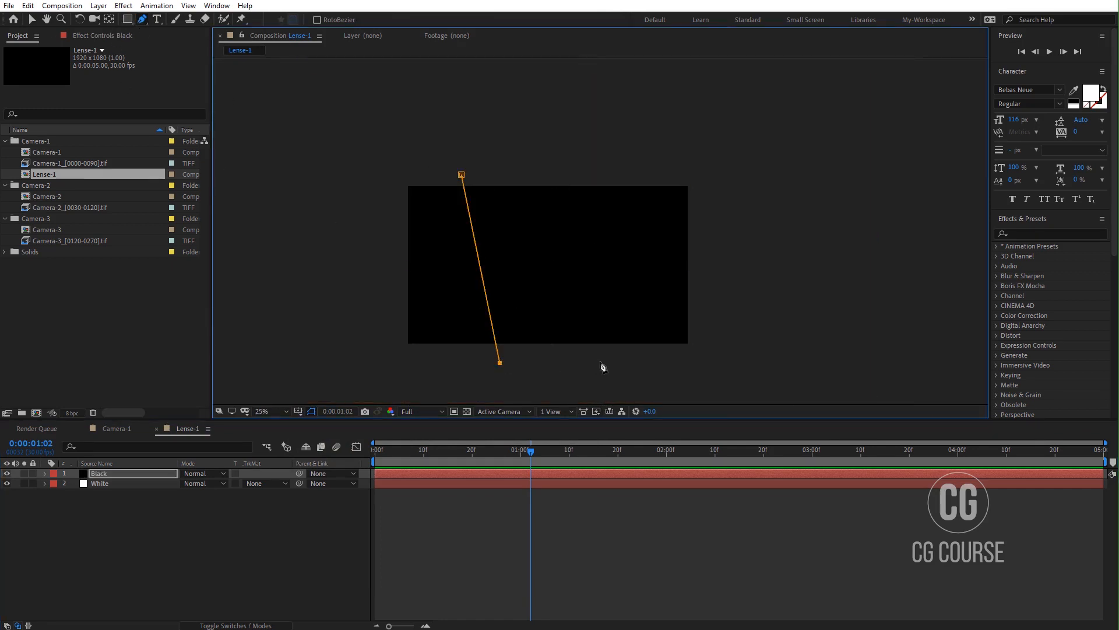
{"action": "left_click", "coordinate": [614, 358]}
{"action": "left_click", "coordinate": [564, 170]}
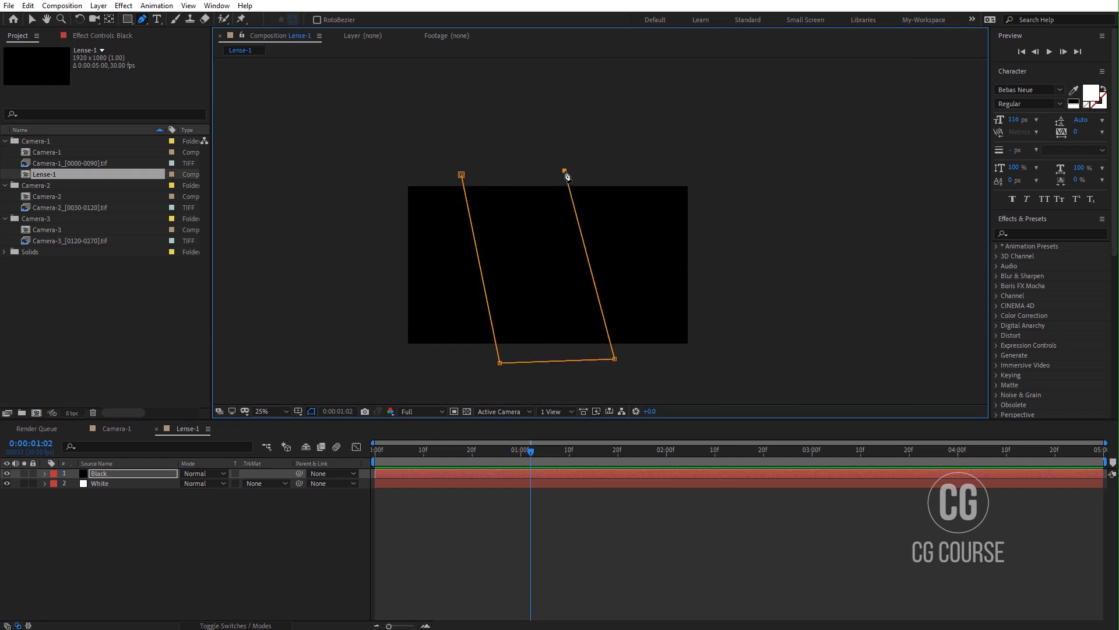
{"action": "left_click", "coordinate": [461, 175]}
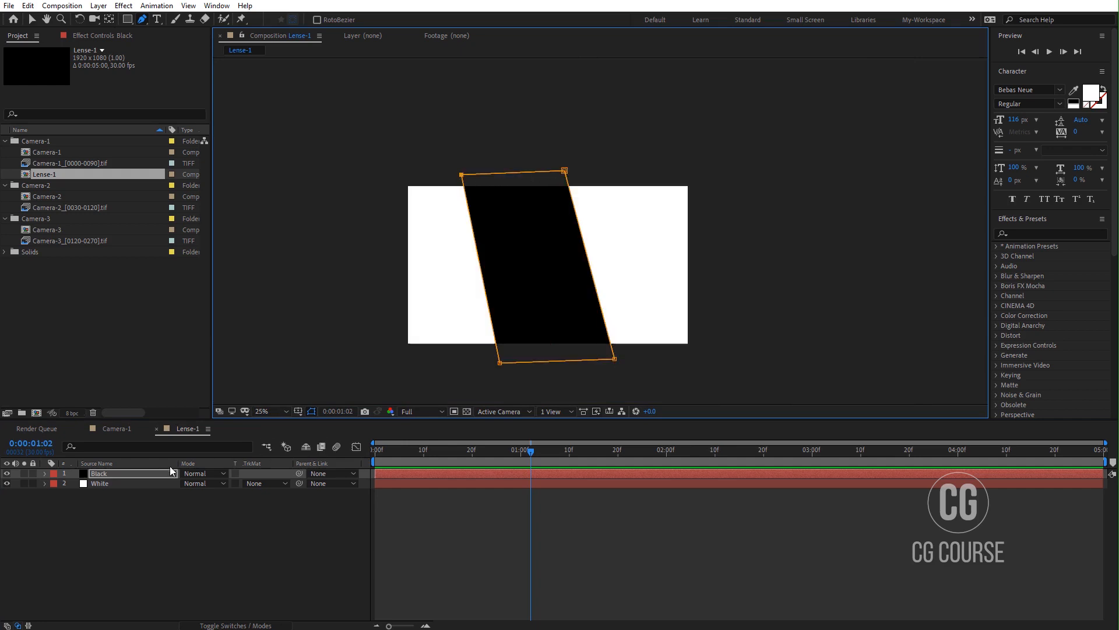
- Feather the Black layer's mask by 165 pixels
{"action": "left_click", "coordinate": [156, 472]}
{"action": "key", "text": "f"}
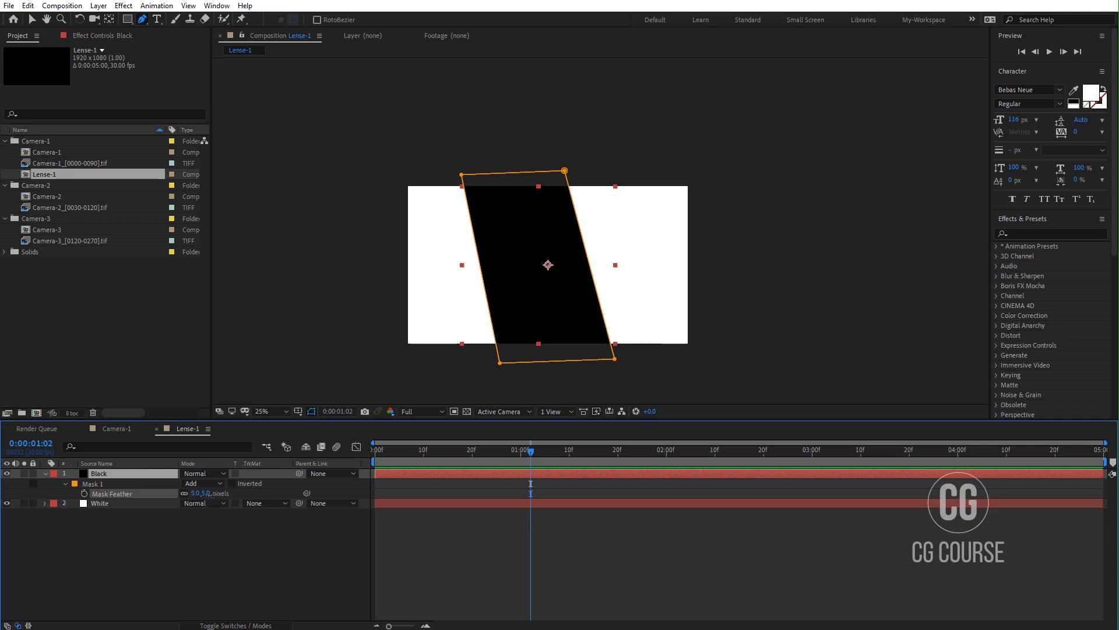
{"action": "left_click_drag", "start_coordinate": [208, 494], "coordinate": [304, 497]}
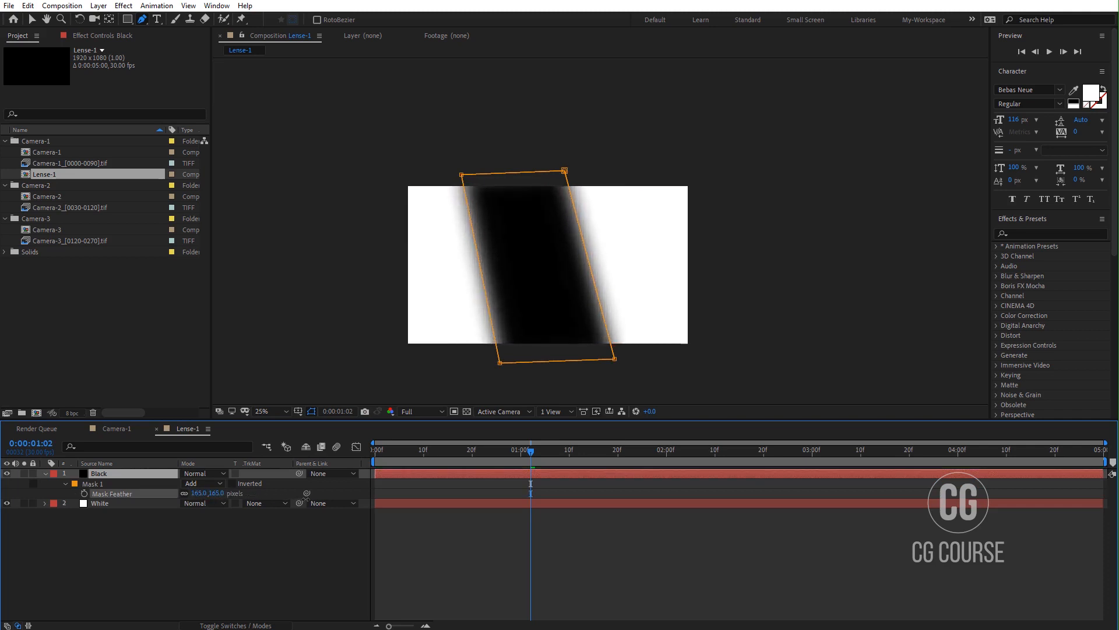
- Adjust the four corner points of the Black layer's mask so its ends reach farther past the frame's upper and lower edges
{"action": "left_click", "coordinate": [32, 20]}
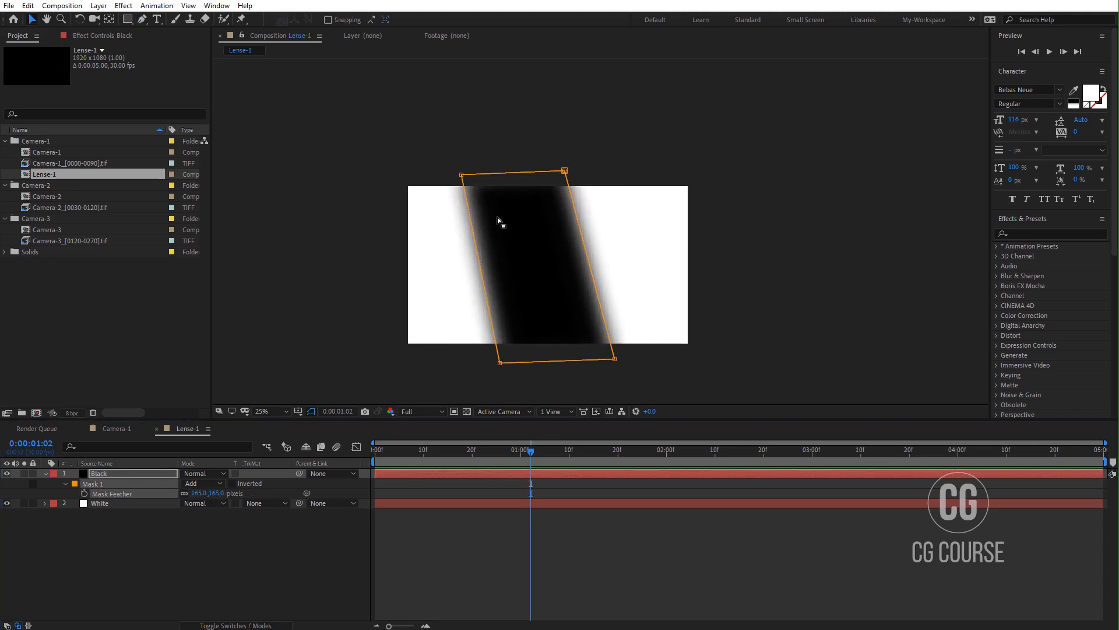
{"action": "left_click", "coordinate": [461, 175]}
{"action": "left_click_drag", "start_coordinate": [461, 175], "coordinate": [447, 147]}
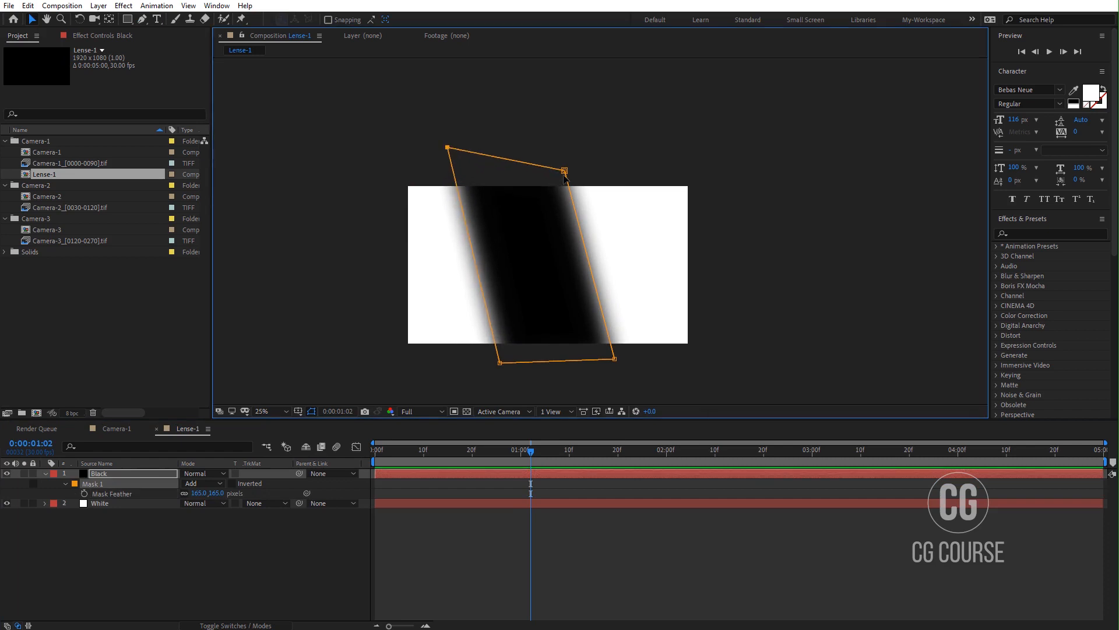
{"action": "left_click_drag", "start_coordinate": [565, 171], "coordinate": [559, 156]}
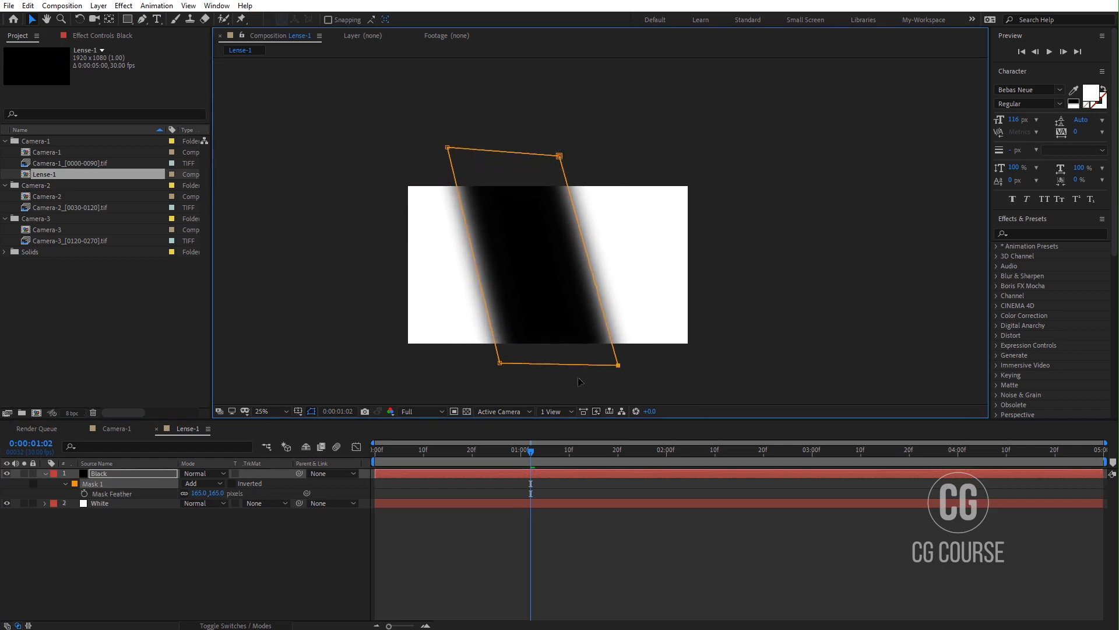
{"action": "left_click_drag", "start_coordinate": [614, 359], "coordinate": [618, 365]}
{"action": "left_click_drag", "start_coordinate": [500, 363], "coordinate": [501, 366]}
{"action": "left_click", "coordinate": [297, 388]}
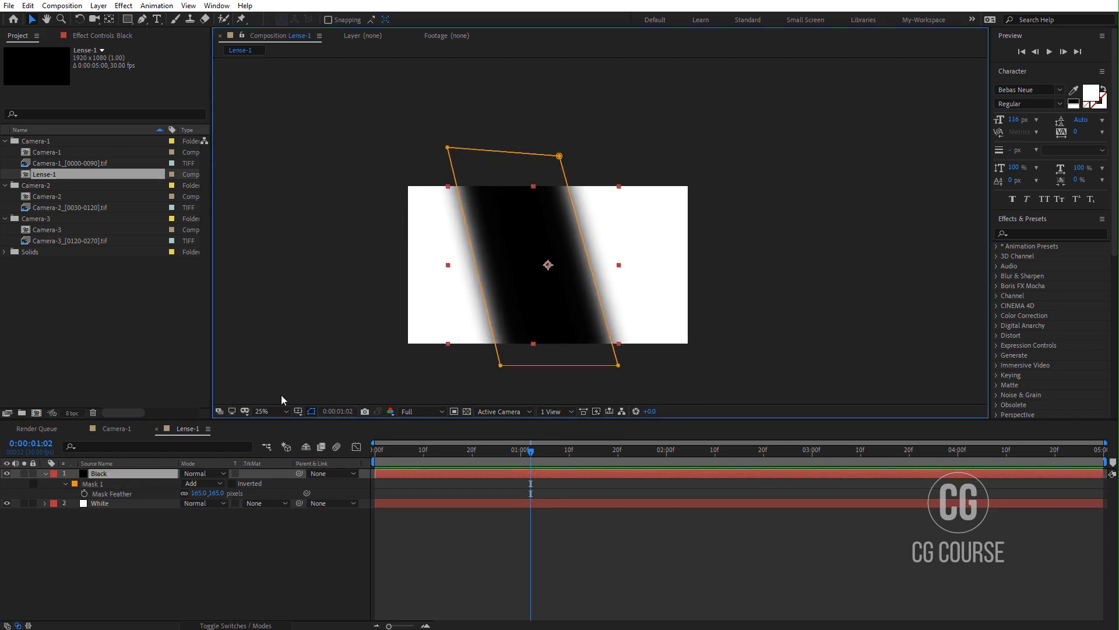
{"action": "key", "text": "shift+slash"}
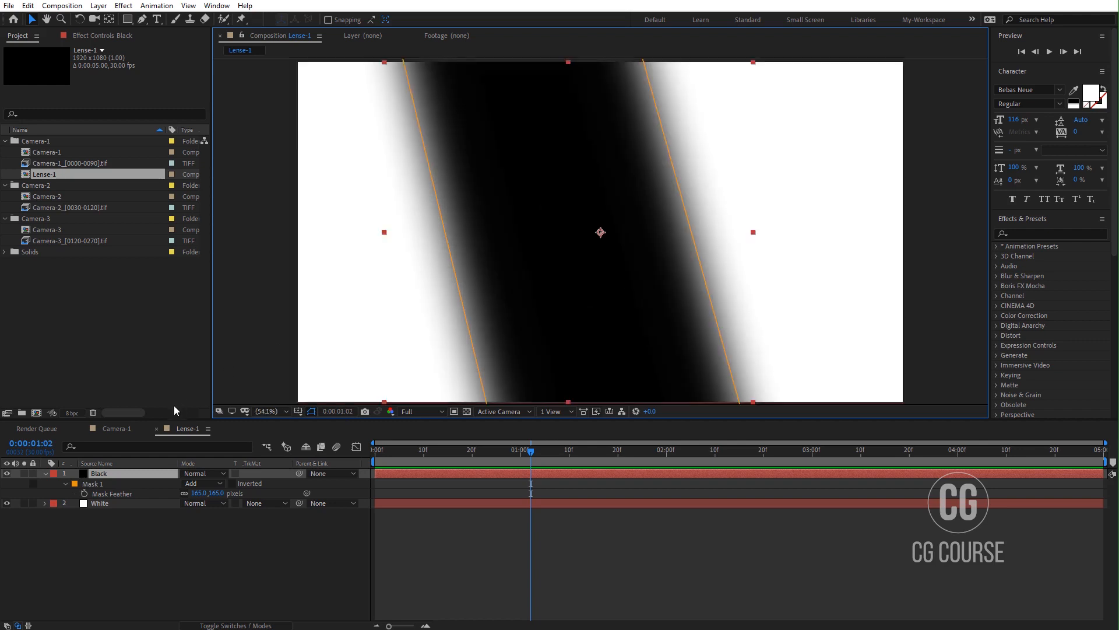
- Place the Lense-1 composition in the Camera-1 composition, between the camera layer and the Camera-1 TIFF sequence
{"action": "left_click", "coordinate": [106, 433]}
{"action": "left_click_drag", "start_coordinate": [44, 175], "coordinate": [146, 484]}
- Add an adjustment layer at the top of the Camera-1 composition and rename it Camera-Depth
{"action": "right_click", "coordinate": [165, 527]}
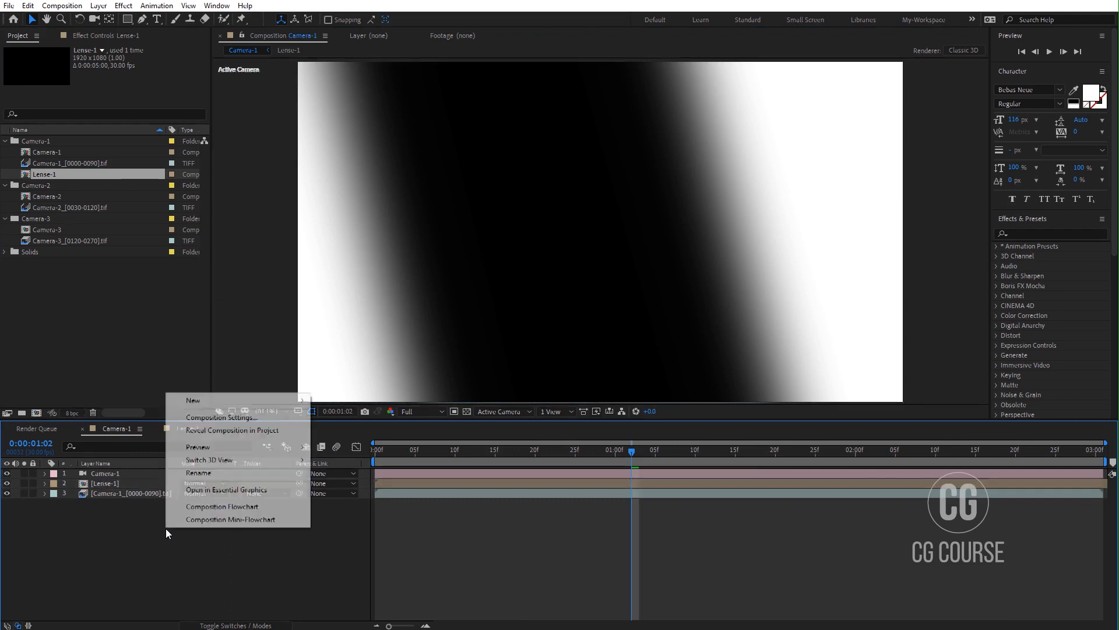
{"action": "mouse_move", "coordinate": [243, 402]}
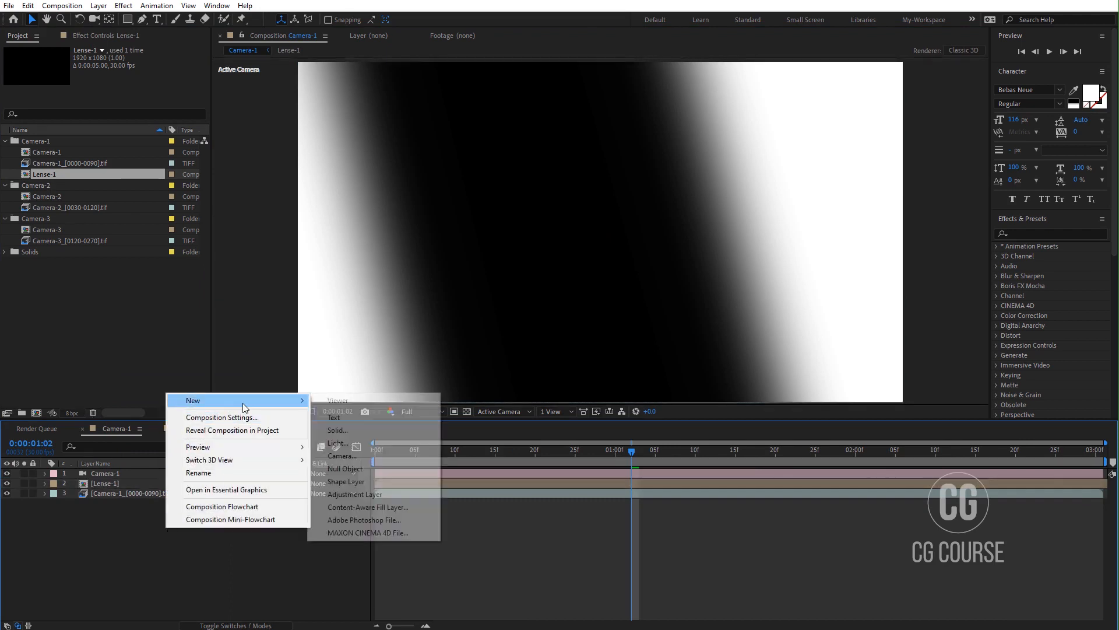
{"action": "left_click", "coordinate": [362, 492]}
{"action": "left_click", "coordinate": [134, 475]}
{"action": "key", "text": "Return"}
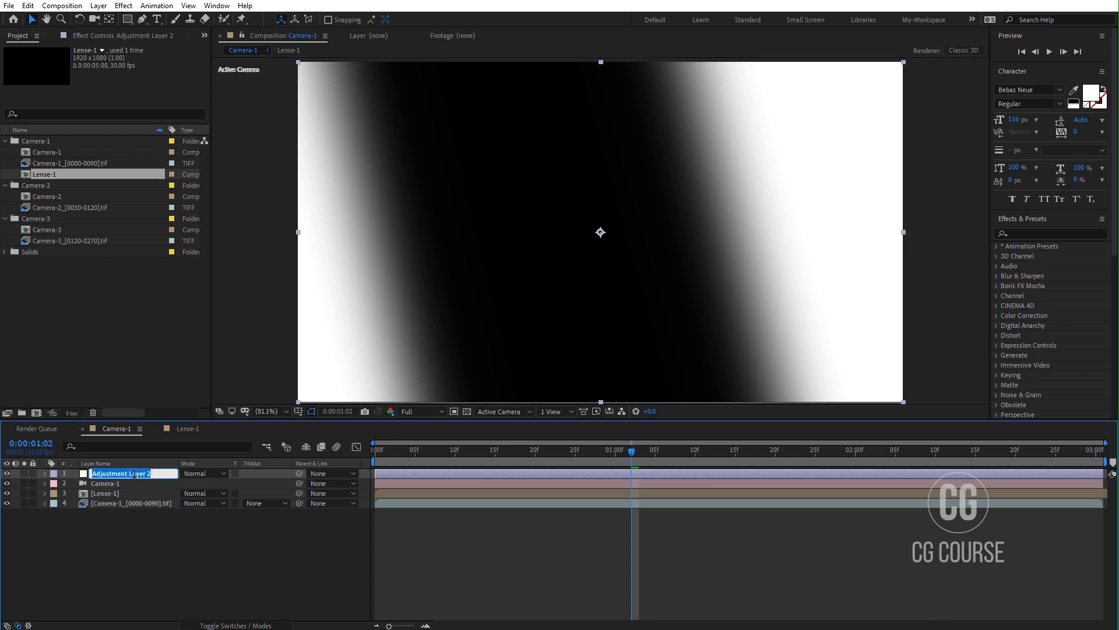
{"action": "type", "text": "Cam"}
{"action": "type", "text": "era-Depth"}
{"action": "key", "text": "Return"}
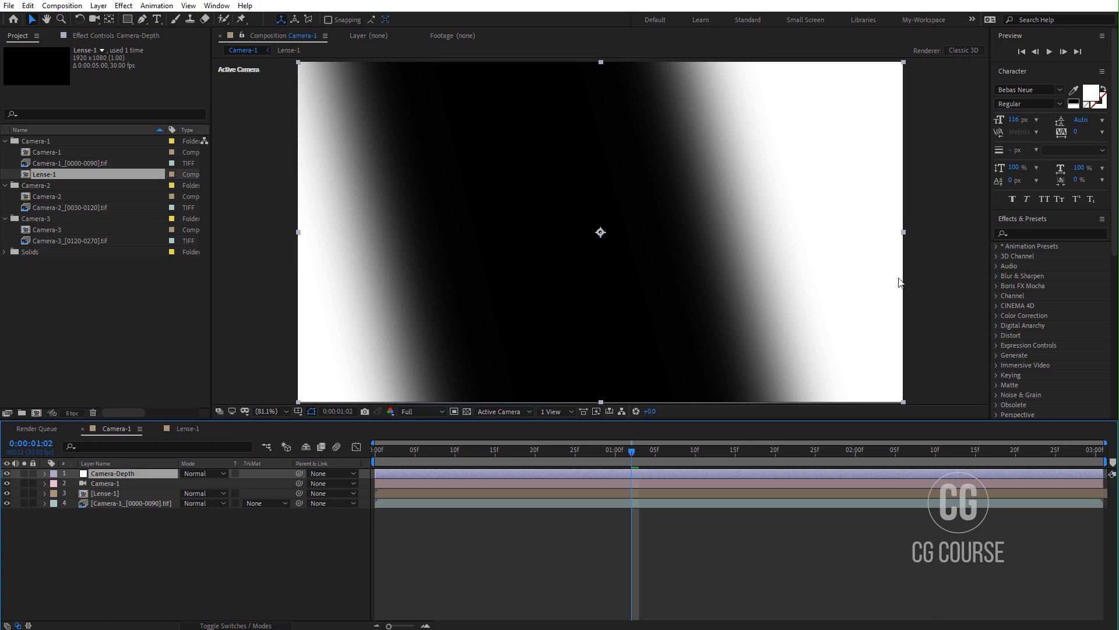
- Apply the Camera Lens Blur effect to the Camera-Depth layer and use the Lense-1 layer as its blur map
{"action": "left_click", "coordinate": [1023, 232]}
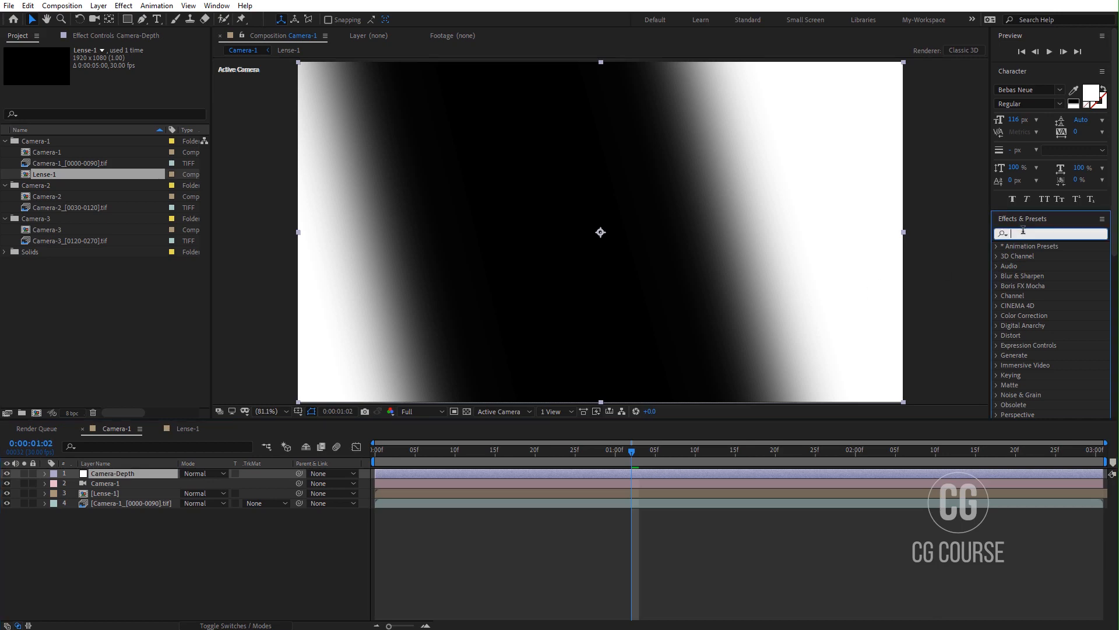
{"action": "type", "text": "camera"}
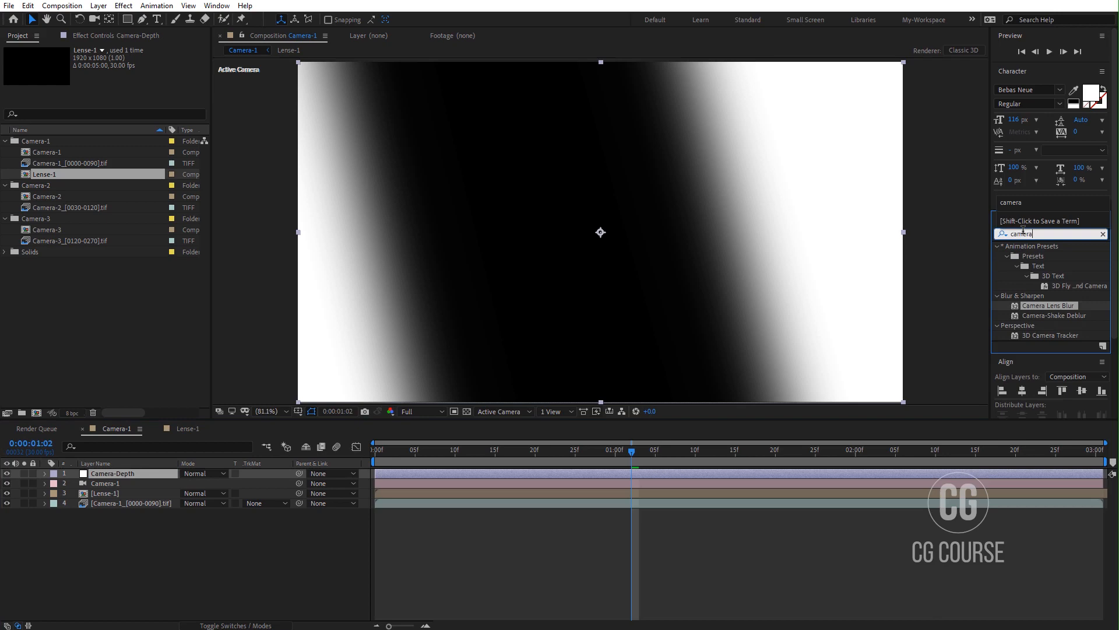
{"action": "left_click_drag", "start_coordinate": [1047, 306], "coordinate": [134, 477]}
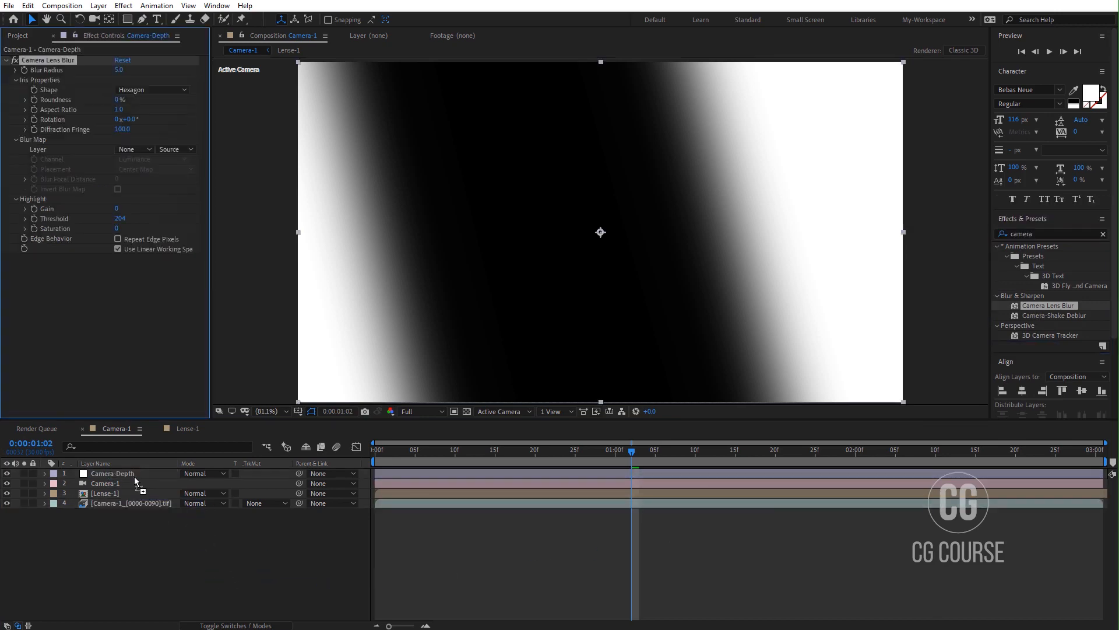
{"action": "left_click", "coordinate": [129, 149]}
{"action": "left_click", "coordinate": [141, 188]}
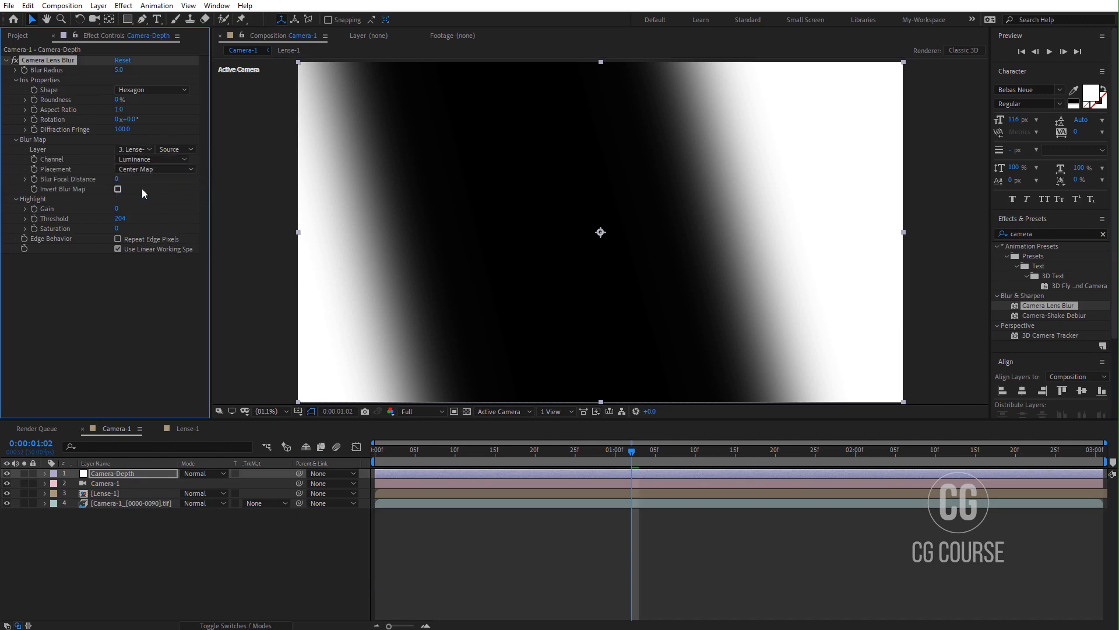
- Hide the Lense-1 layer and scrub through the Camera-1 timeline to preview the lens blur on the logo shot
{"action": "left_click", "coordinate": [7, 493]}
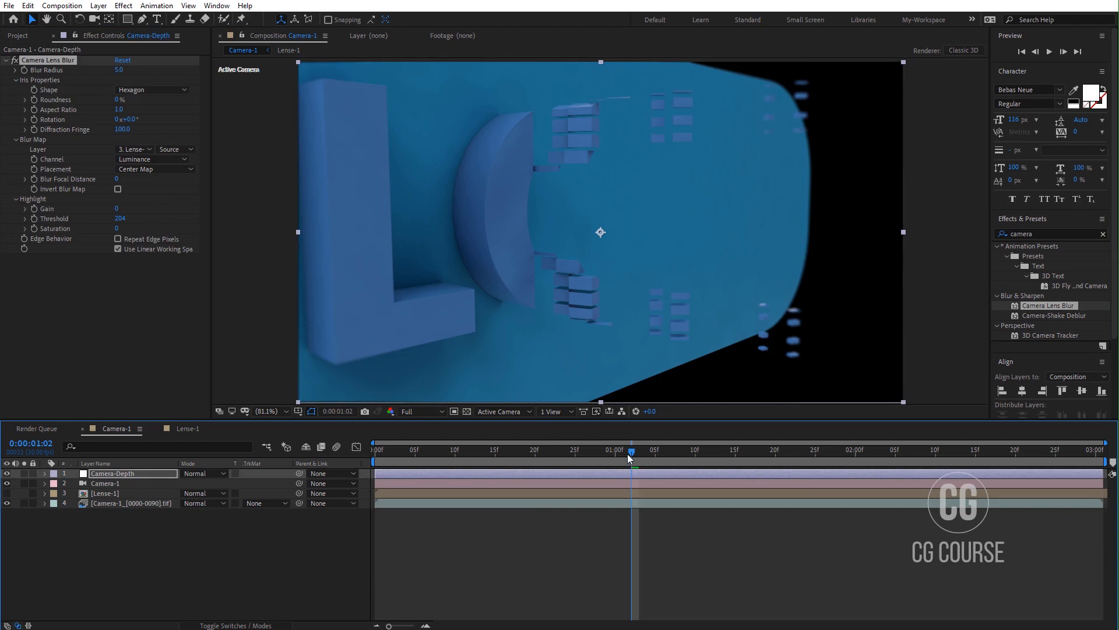
{"action": "left_click_drag", "start_coordinate": [630, 452], "coordinate": [869, 456]}
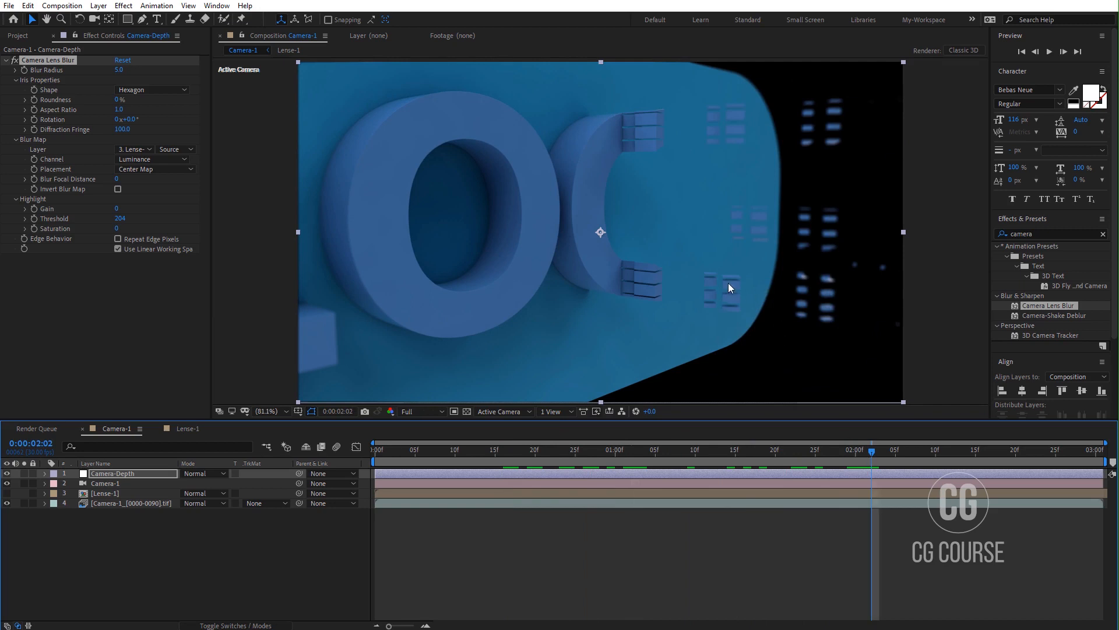
{"action": "left_click_drag", "start_coordinate": [858, 456], "coordinate": [656, 468]}
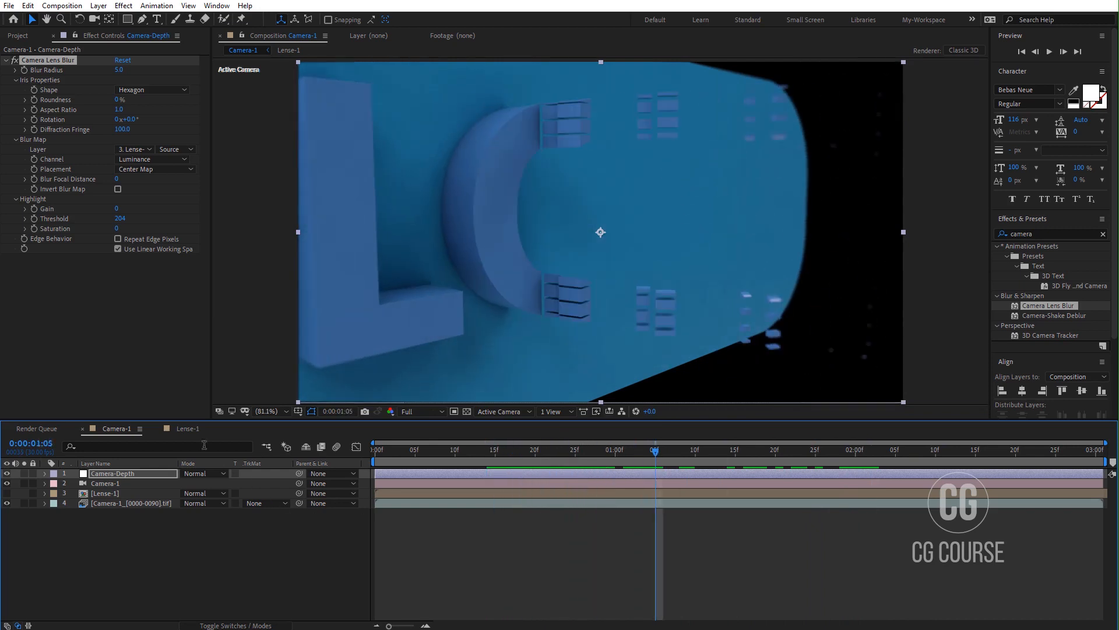
- In the Lense-1 composition, narrow the Black layer's mask by moving its left edge slightly inward, and return to the Camera-1 composition
{"action": "left_click", "coordinate": [188, 428]}
{"action": "scroll", "coordinate": [517, 274], "scroll_direction": "down", "scroll_amount": 3}
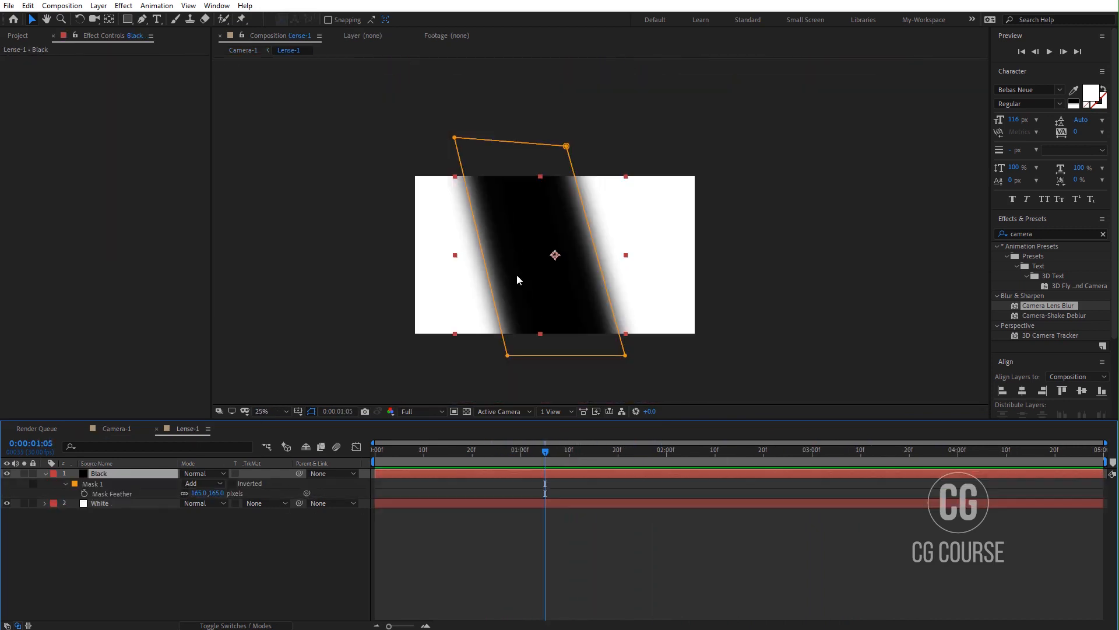
{"action": "left_click", "coordinate": [98, 485]}
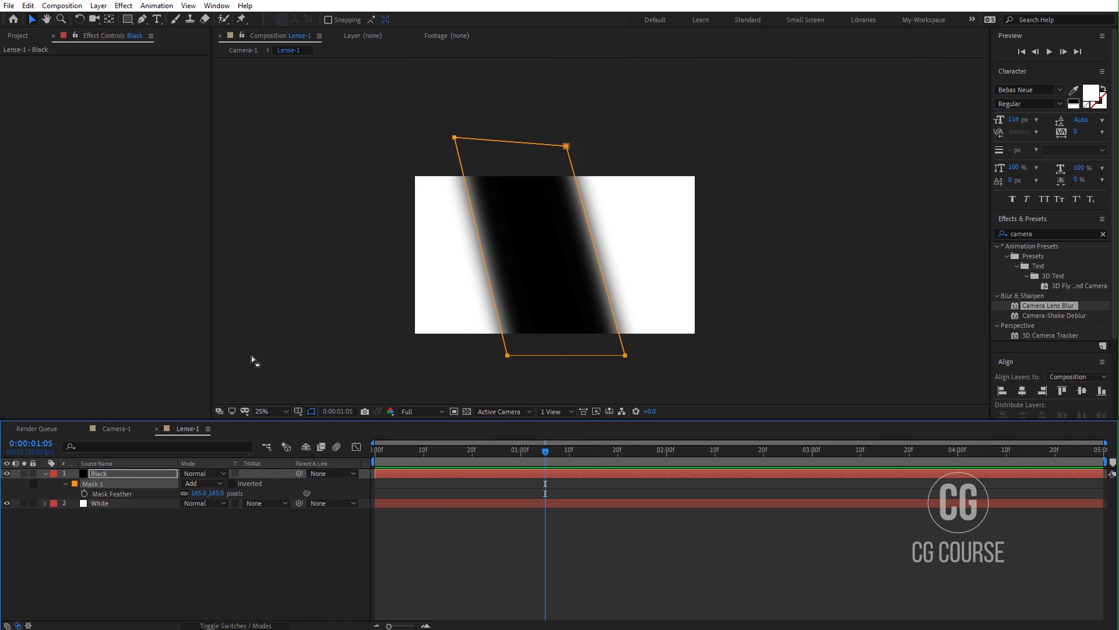
{"action": "left_click_drag", "start_coordinate": [418, 122], "coordinate": [524, 361]}
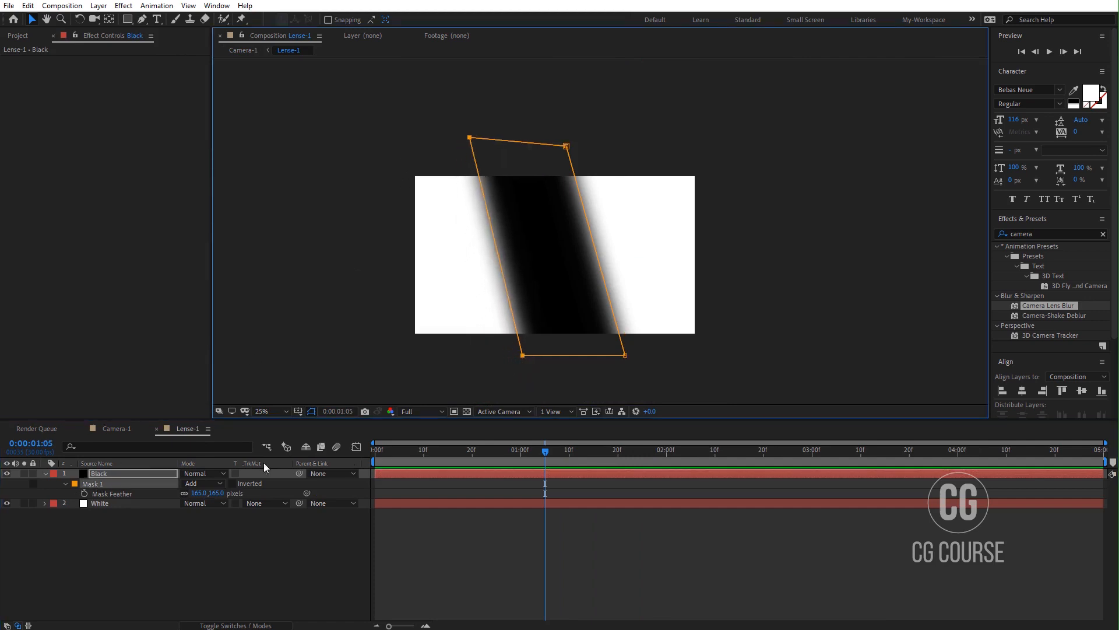
{"action": "left_click", "coordinate": [128, 436]}
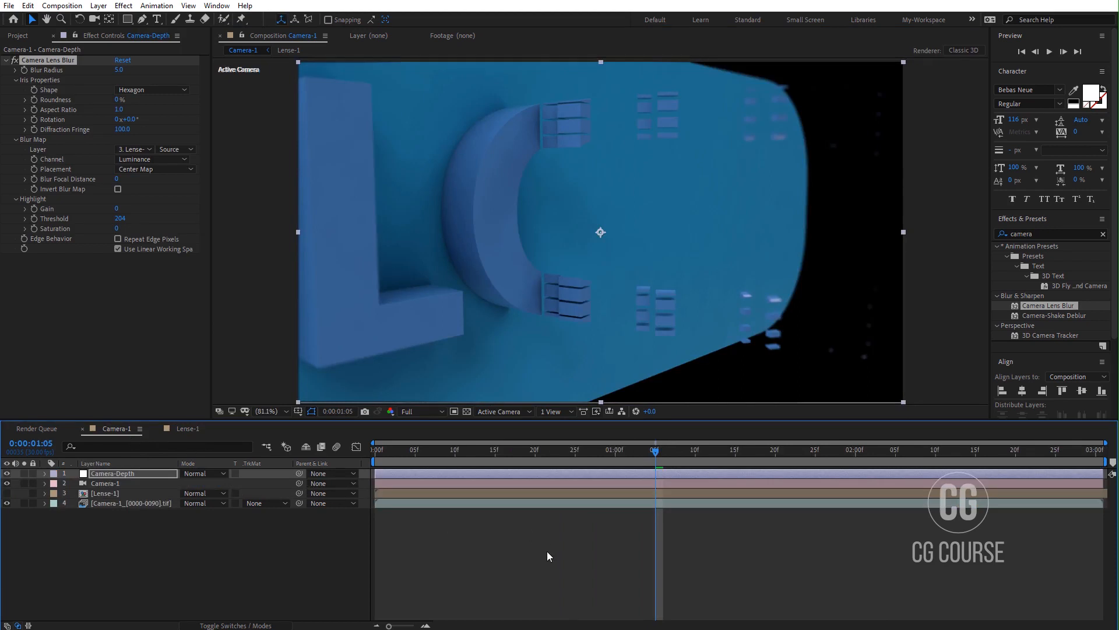
- Raise the Camera Lens Blur radius to 26 and open the iris shape options
{"action": "left_click", "coordinate": [120, 108]}
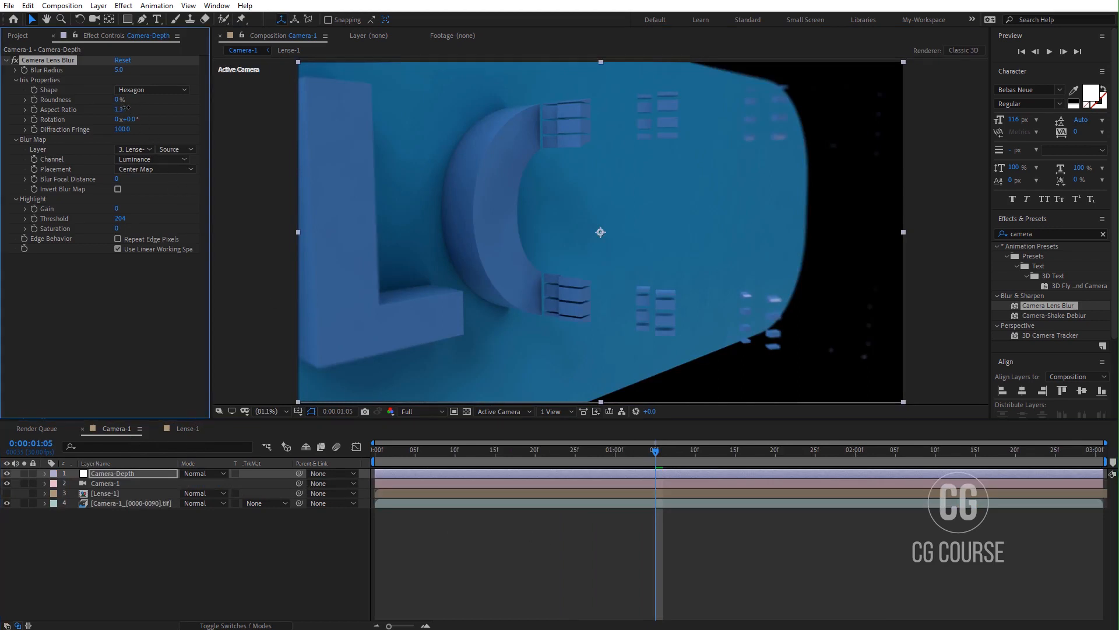
{"action": "left_click_drag", "start_coordinate": [130, 107], "coordinate": [131, 71]}
{"action": "left_click", "coordinate": [142, 89]}
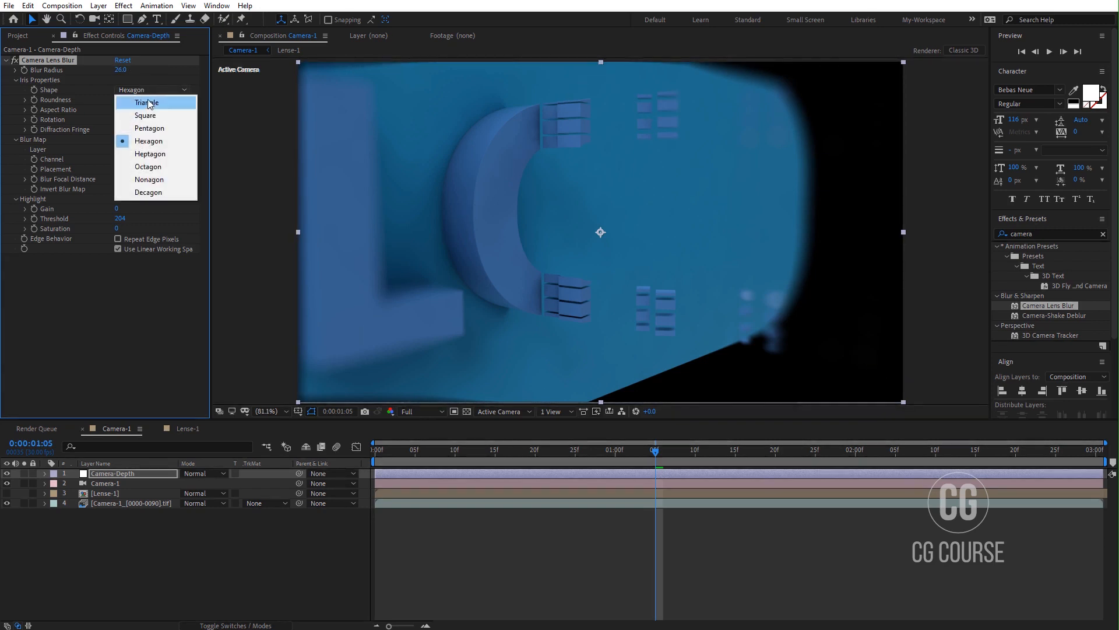
- Set the Camera-Depth layer's Camera Lens Blur iris shape to Triangle and its Blur Radius to 15
{"action": "left_click", "coordinate": [148, 100]}
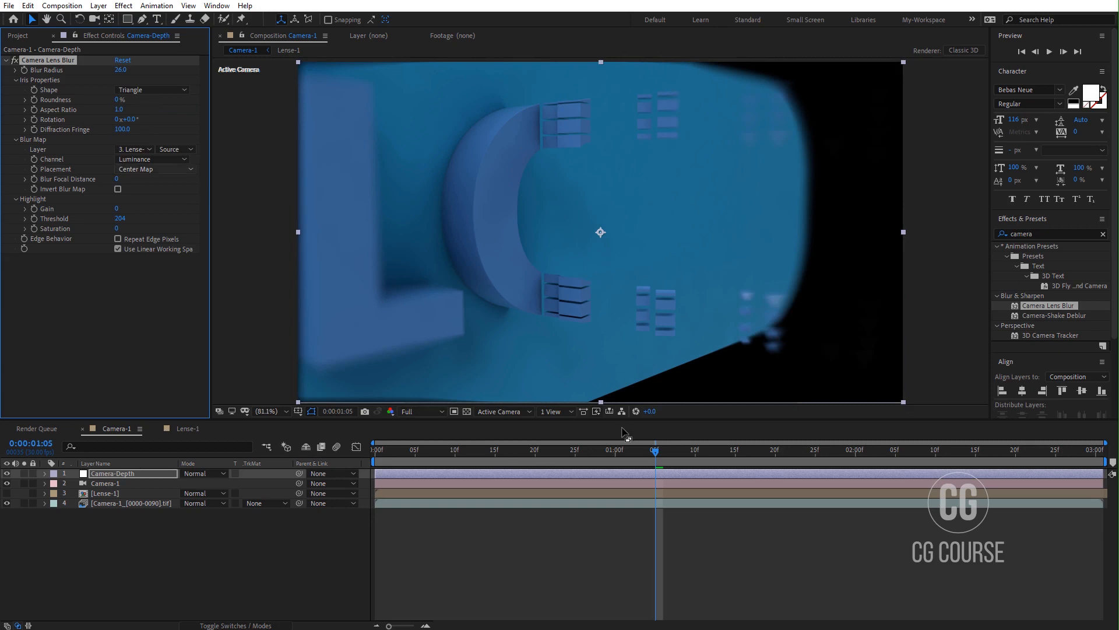
{"action": "left_click_drag", "start_coordinate": [603, 460], "coordinate": [555, 471]}
{"action": "mouse_move", "coordinate": [547, 472]}
{"action": "left_mouse_down"}
{"action": "mouse_move", "coordinate": [506, 477]}
{"action": "mouse_move", "coordinate": [555, 471]}
{"action": "left_mouse_up"}
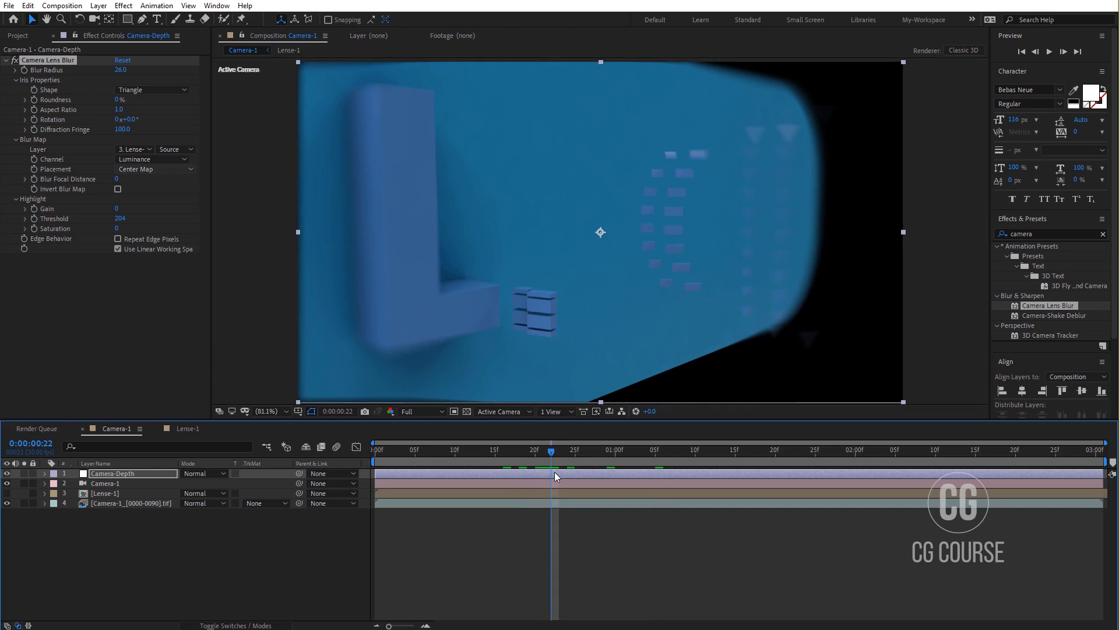
{"action": "left_click", "coordinate": [121, 70]}
{"action": "type", "text": "15"}
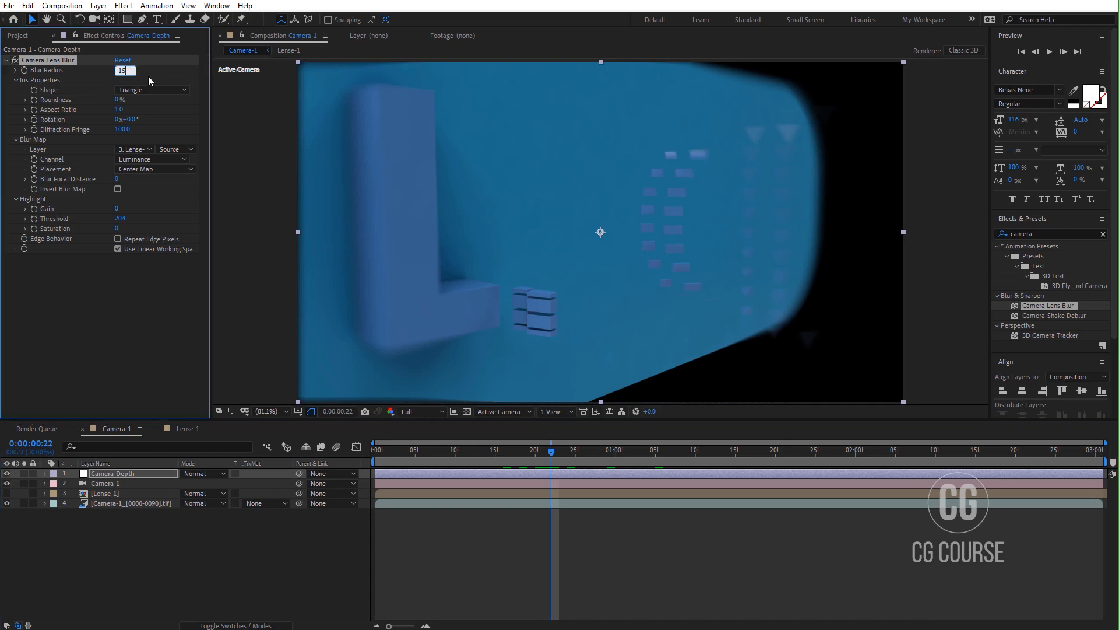
{"action": "key", "text": "Return"}
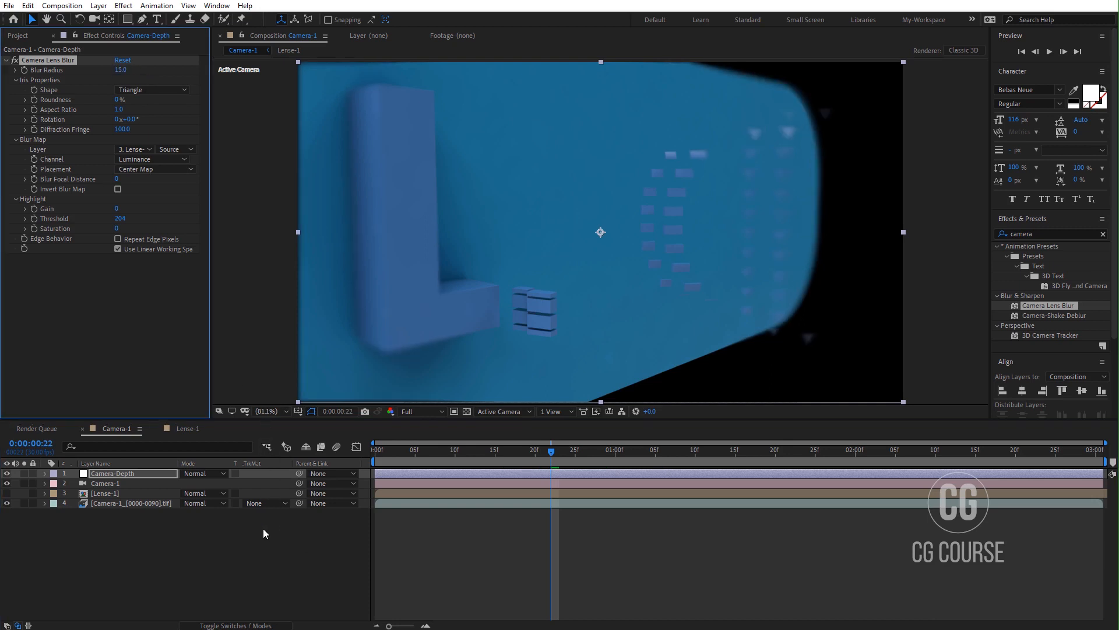
- Create a black 1280 x 720 solid named BG and place it beneath all other layers in Camera-1
{"action": "left_click", "coordinate": [264, 530]}
{"action": "right_click", "coordinate": [270, 544]}
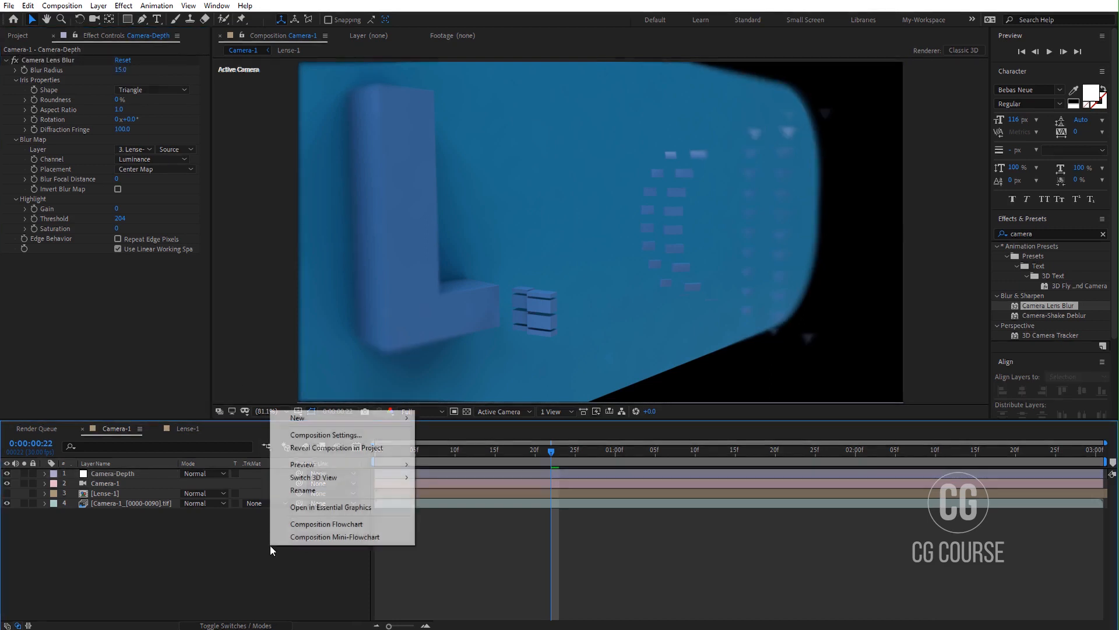
{"action": "mouse_move", "coordinate": [380, 418]}
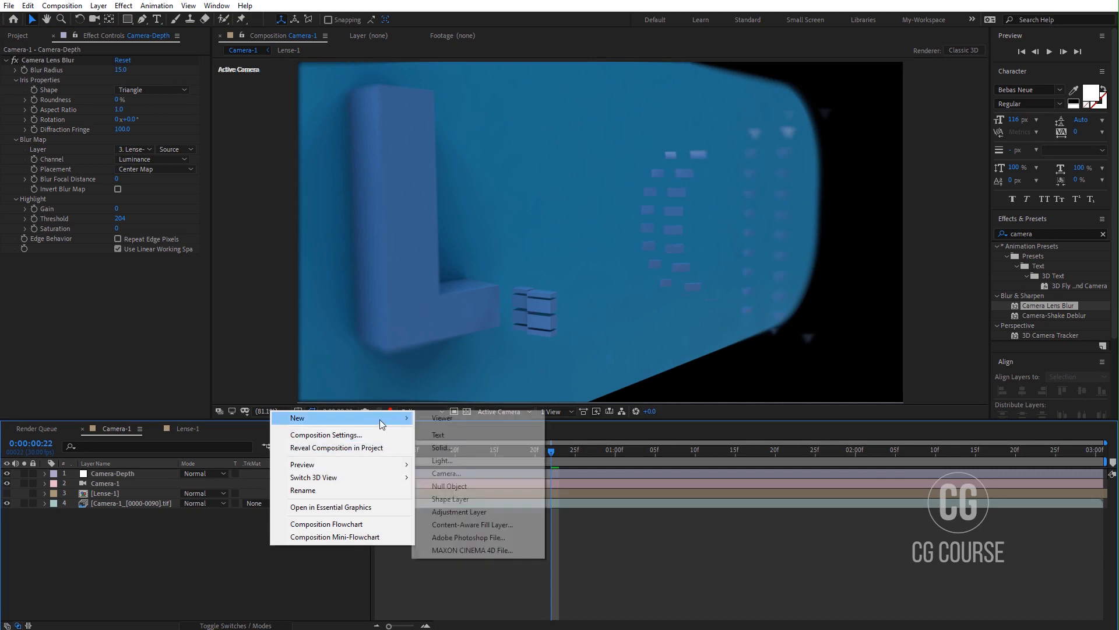
{"action": "left_click", "coordinate": [469, 446]}
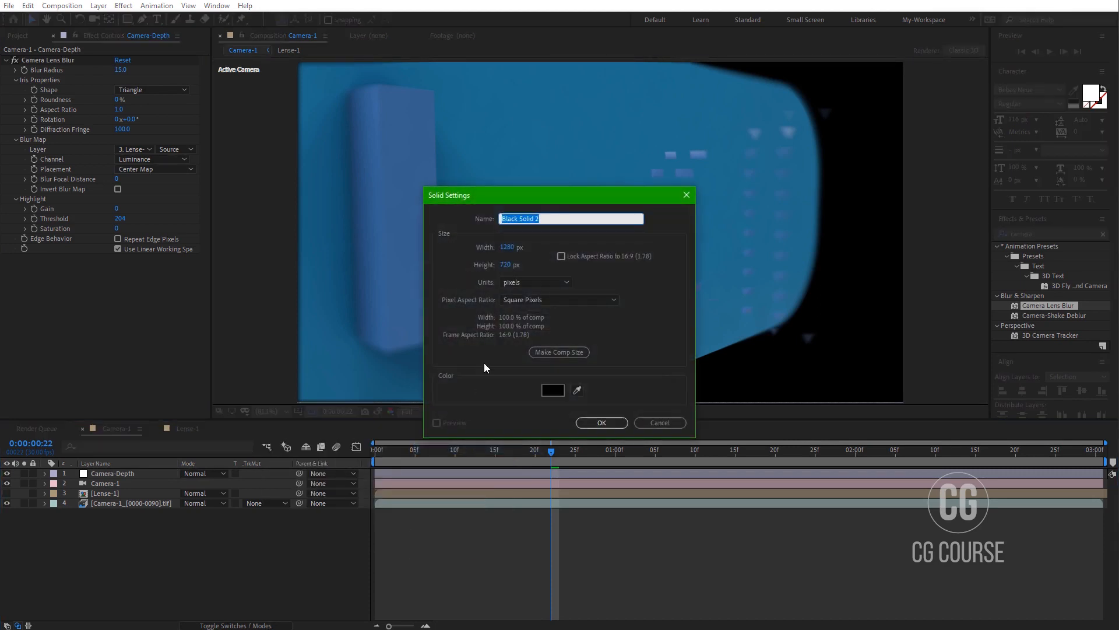
{"action": "type", "text": "BG"}
{"action": "left_click", "coordinate": [601, 422]}
{"action": "left_click_drag", "start_coordinate": [126, 527], "coordinate": [127, 528]}
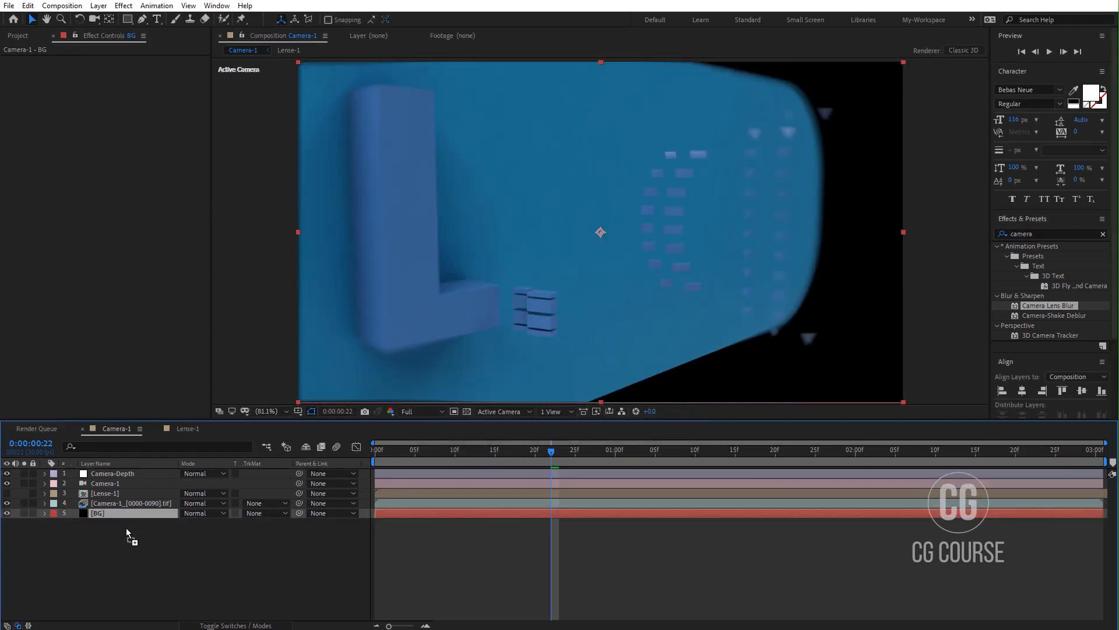
- Find the Gradient Ramp effect and apply it to the BG layer
{"action": "left_click", "coordinate": [1021, 235]}
{"action": "double_click", "coordinate": [1020, 234]}
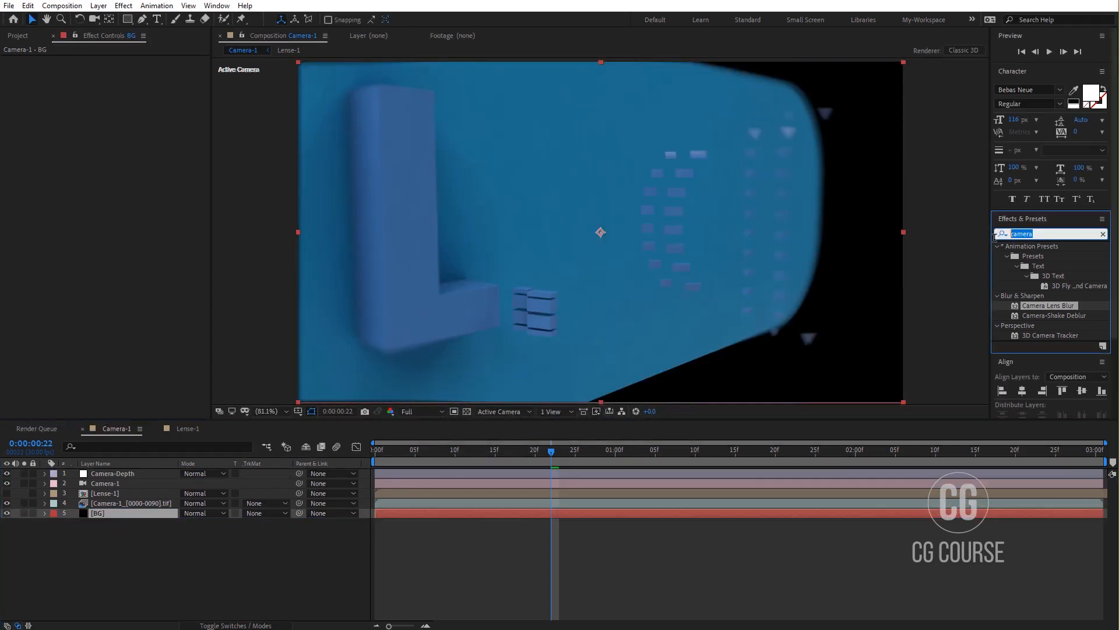
{"action": "type", "text": "ramp"}
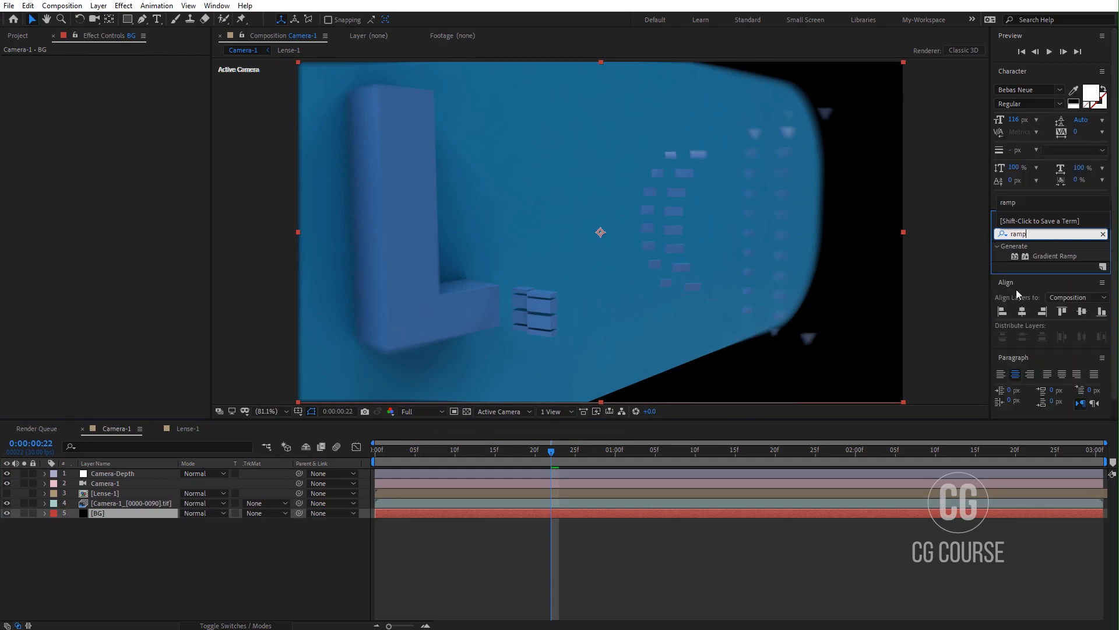
{"action": "left_click_drag", "start_coordinate": [1043, 257], "coordinate": [162, 516]}
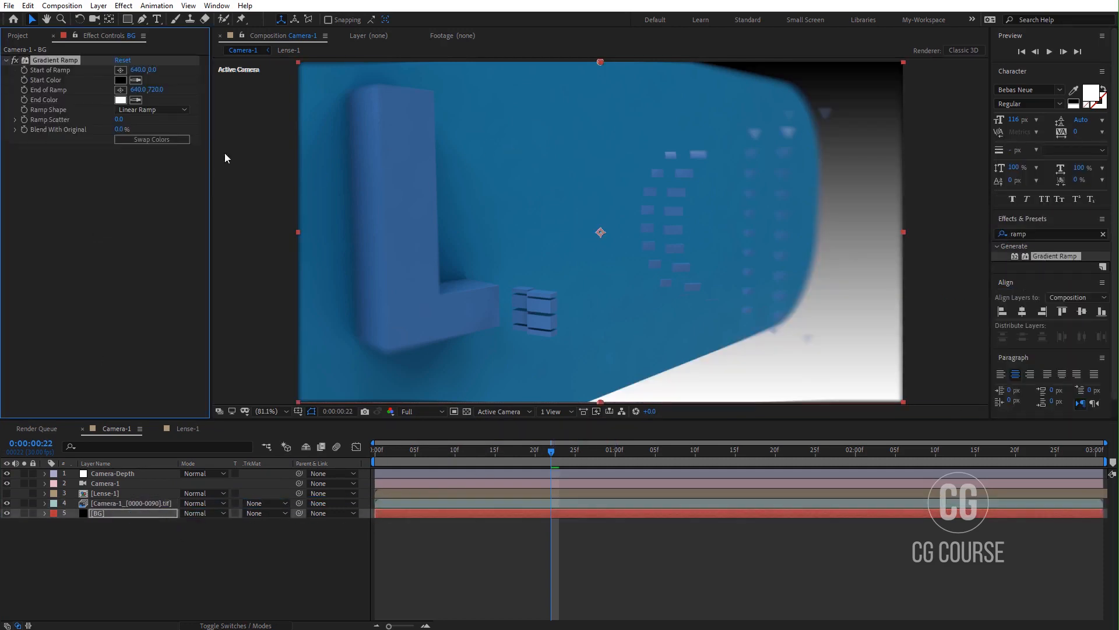
- Reposition the BG gradient's start to about 1286, 358 at the frame's right edge and its end to about 376, 752 below the frame
{"action": "scroll", "coordinate": [629, 124], "scroll_direction": "down", "scroll_amount": 2}
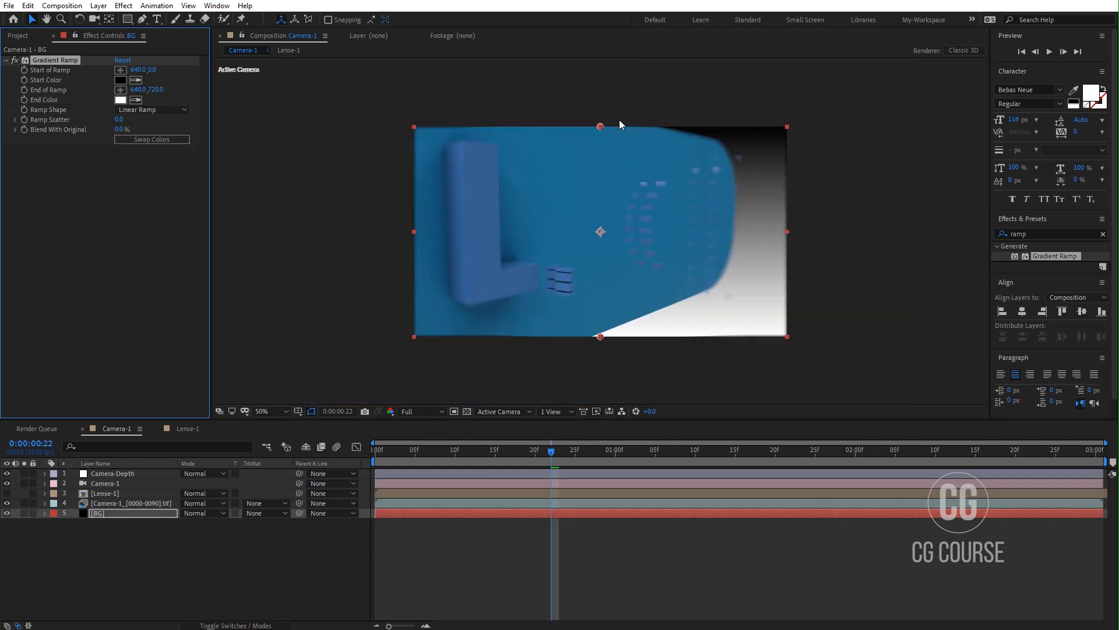
{"action": "left_click_drag", "start_coordinate": [601, 127], "coordinate": [788, 231]}
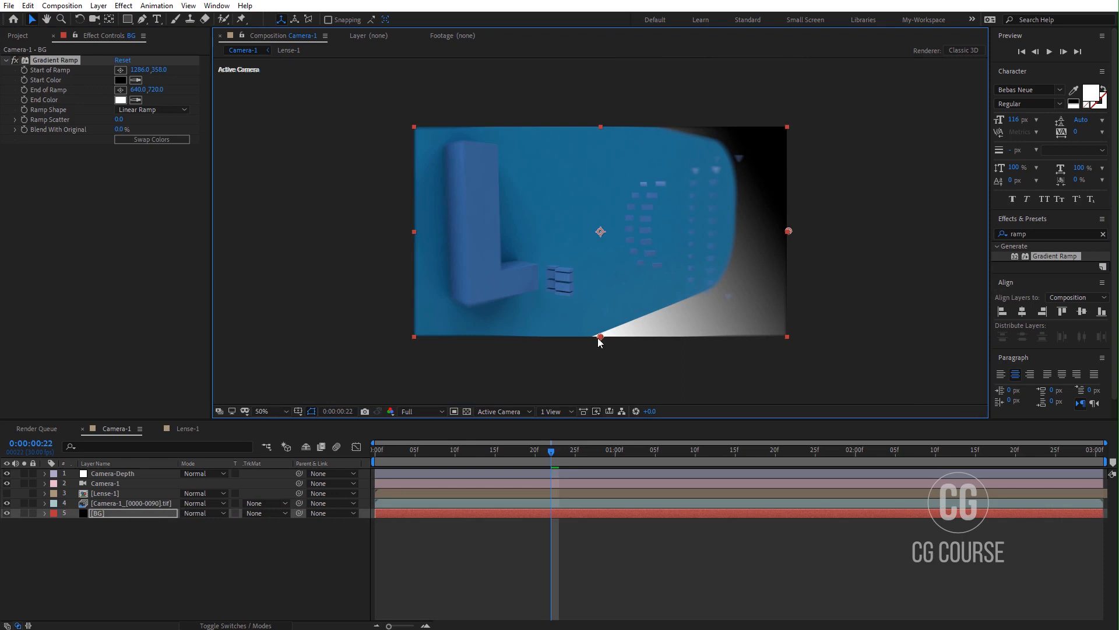
{"action": "left_click_drag", "start_coordinate": [597, 337], "coordinate": [524, 346]}
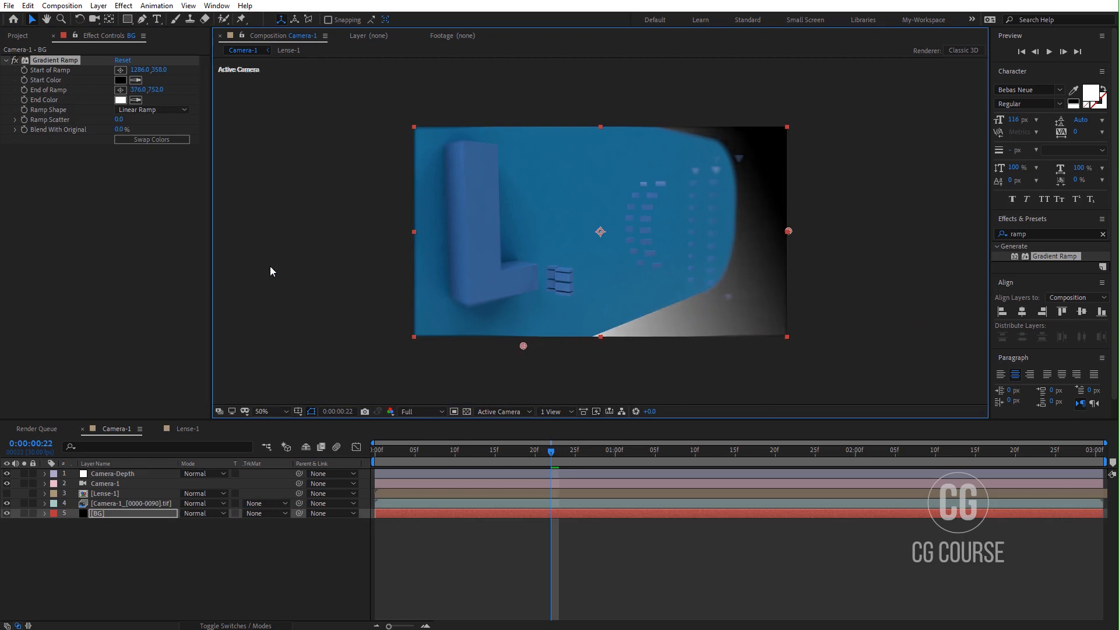
- Set the Gradient Ramp's start color to dark blue 002973
{"action": "left_click", "coordinate": [120, 80]}
{"action": "left_click", "coordinate": [459, 475]}
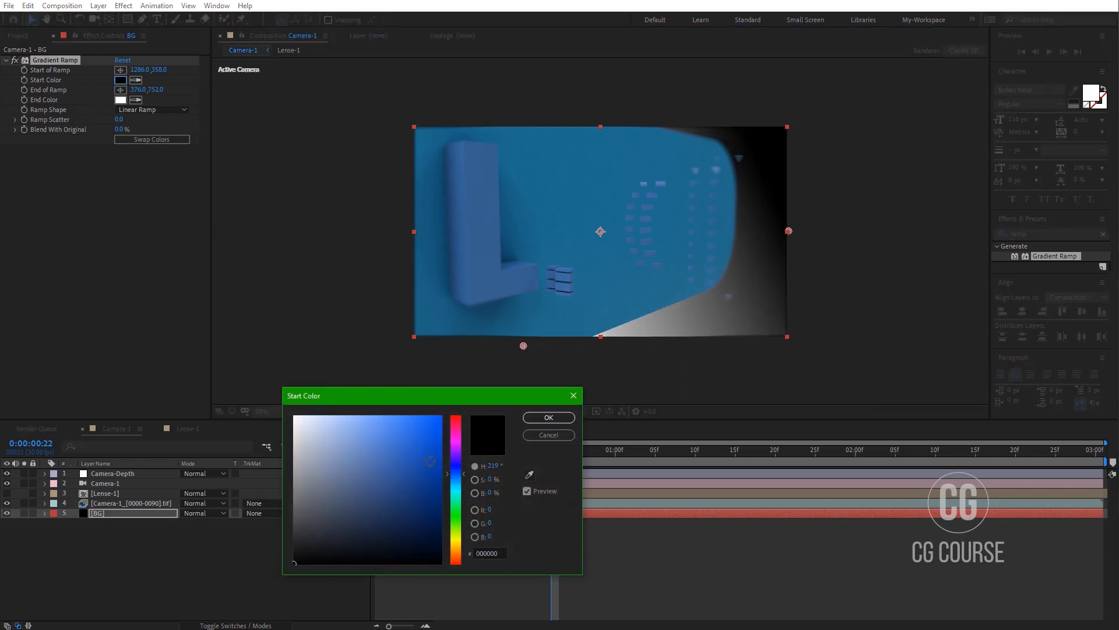
{"action": "left_click", "coordinate": [442, 416]}
{"action": "left_click_drag", "start_coordinate": [445, 458], "coordinate": [447, 495]}
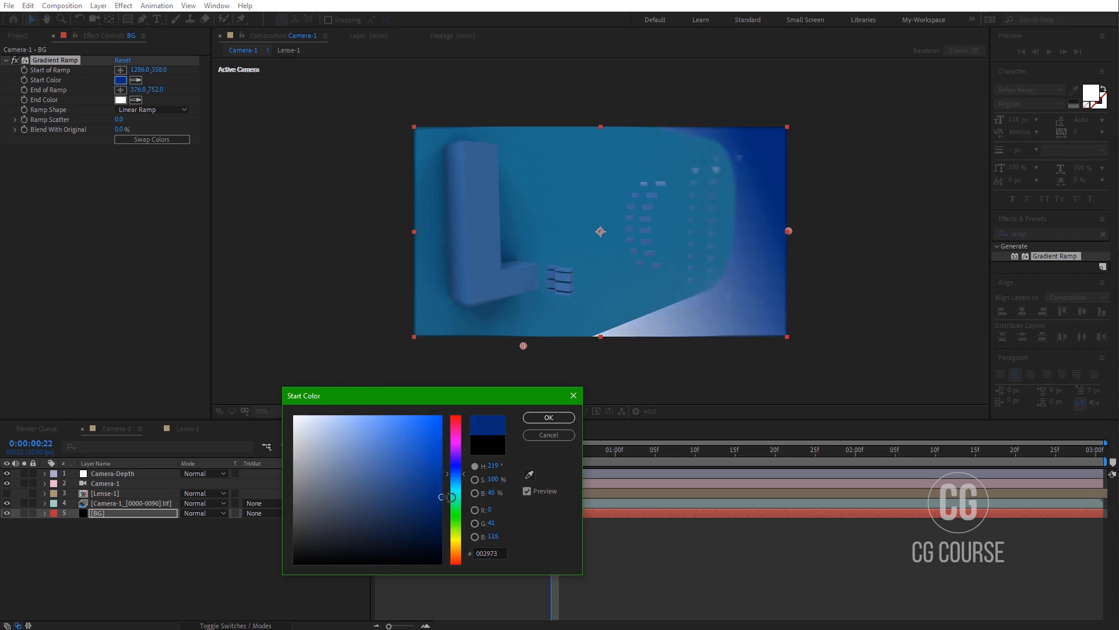
{"action": "left_click", "coordinate": [548, 418]}
- Set the Gradient Ramp's end color to near-black 0C0C0C
{"action": "left_click", "coordinate": [120, 101]}
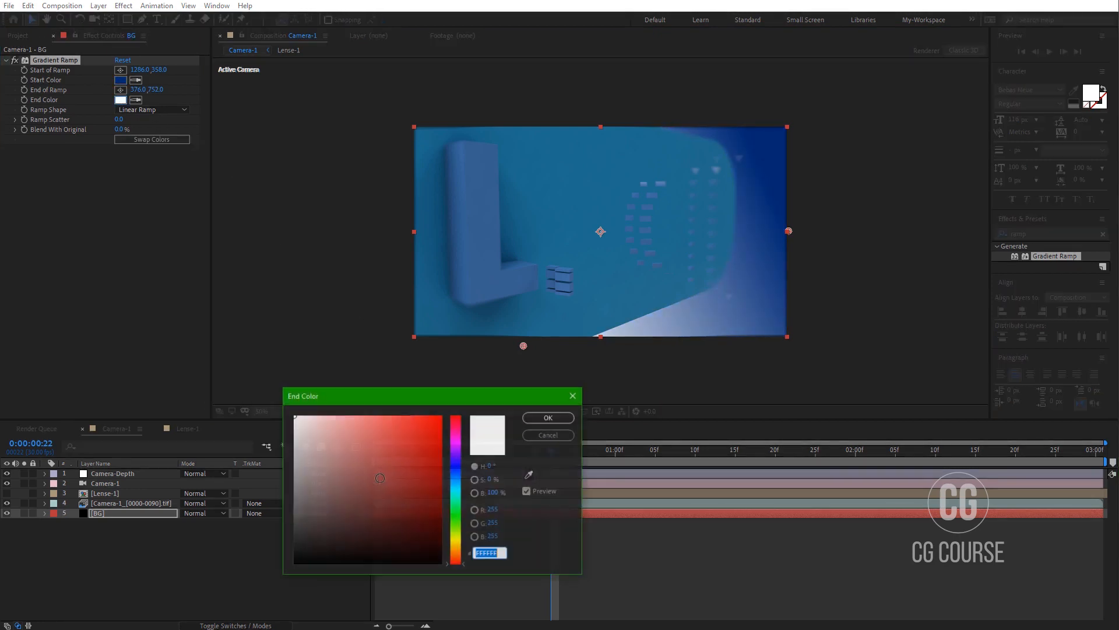
{"action": "left_click_drag", "start_coordinate": [325, 532], "coordinate": [272, 556]}
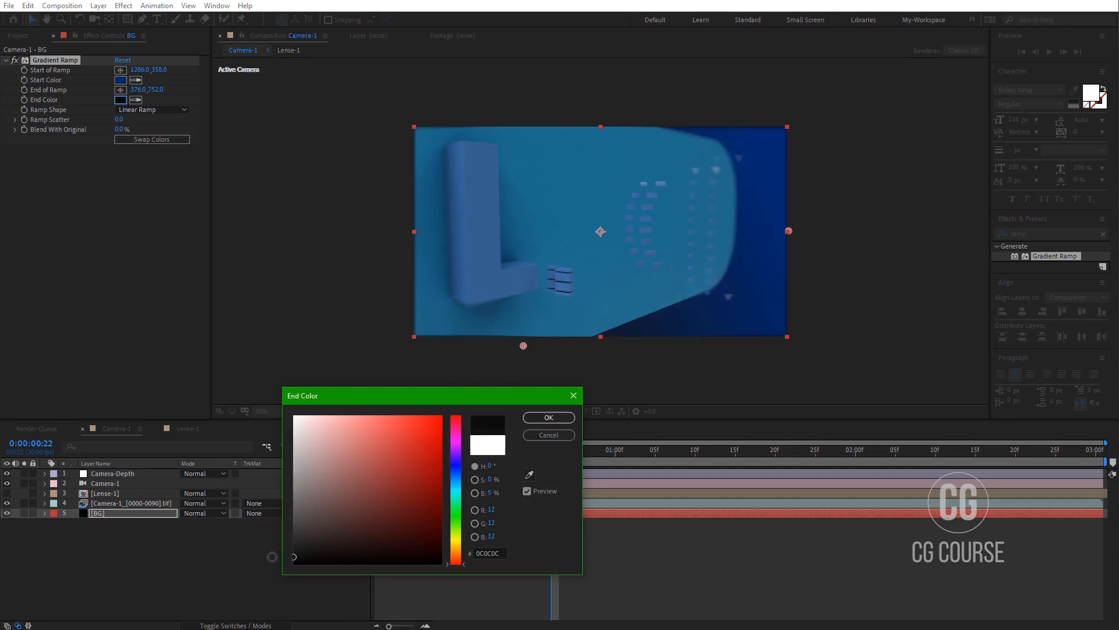
{"action": "left_click", "coordinate": [542, 418]}
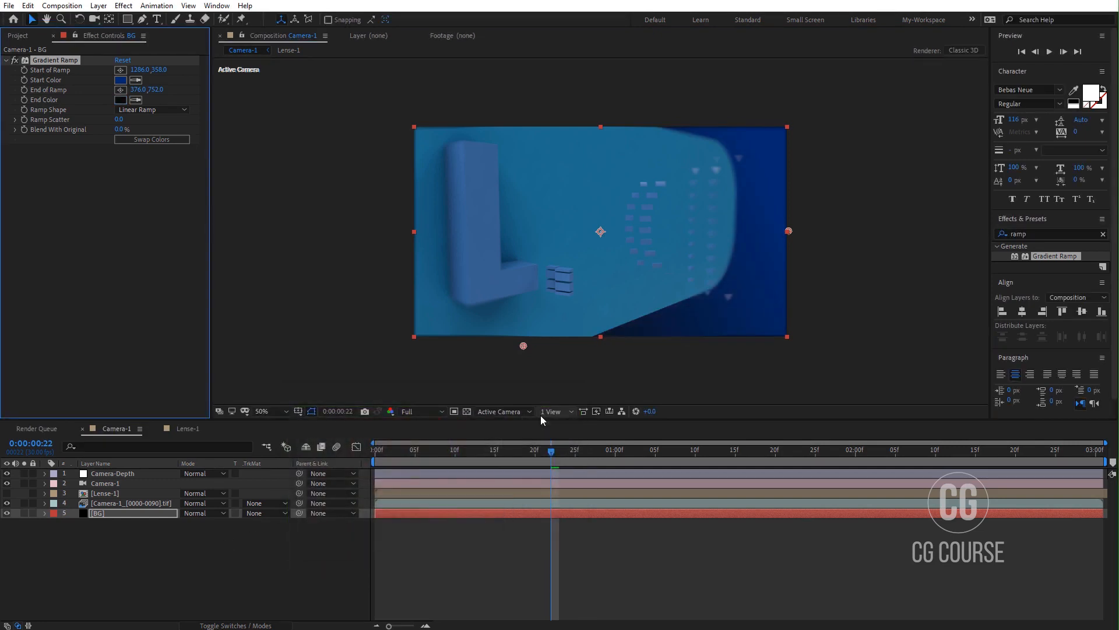
- Darken the Gradient Ramp's start color to 01225F
{"action": "left_click", "coordinate": [120, 80]}
{"action": "left_click_drag", "start_coordinate": [441, 507], "coordinate": [440, 509]}
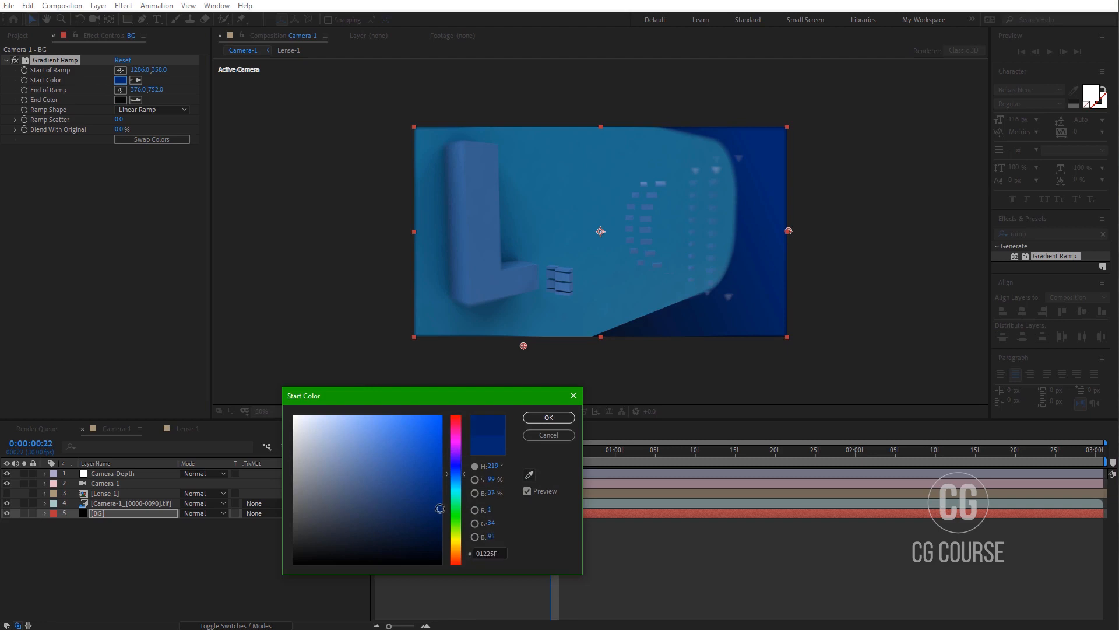
{"action": "left_click", "coordinate": [546, 418]}
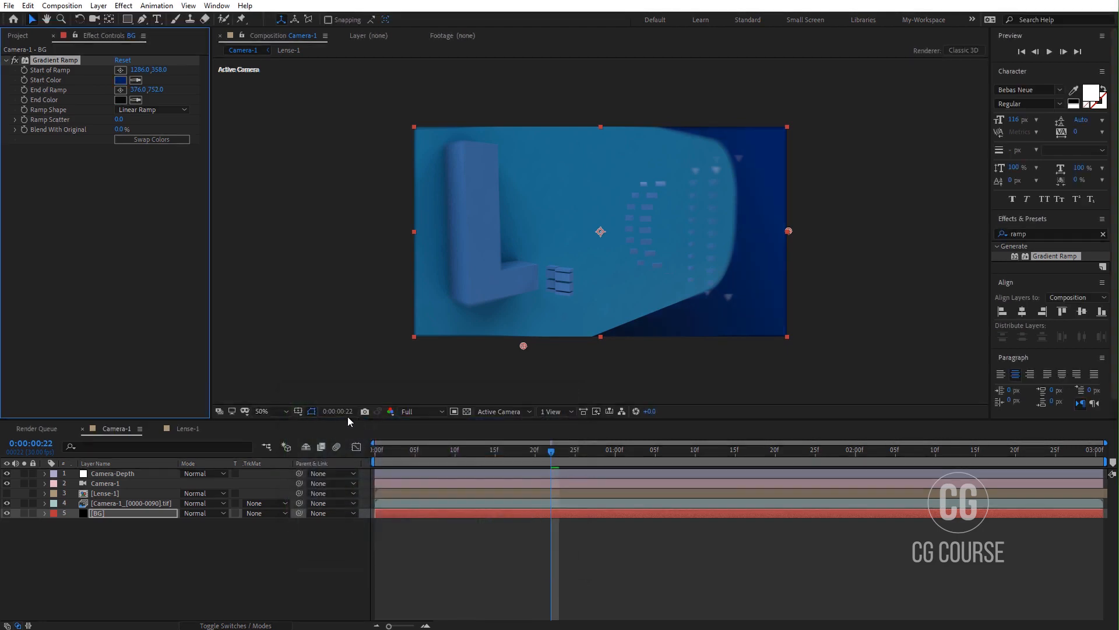
- Turn on Repeat Edge Pixels in the Camera-Depth layer's Camera Lens Blur, comparing the frame edges with it off and on
{"action": "left_click", "coordinate": [326, 391]}
{"action": "left_click", "coordinate": [277, 411]}
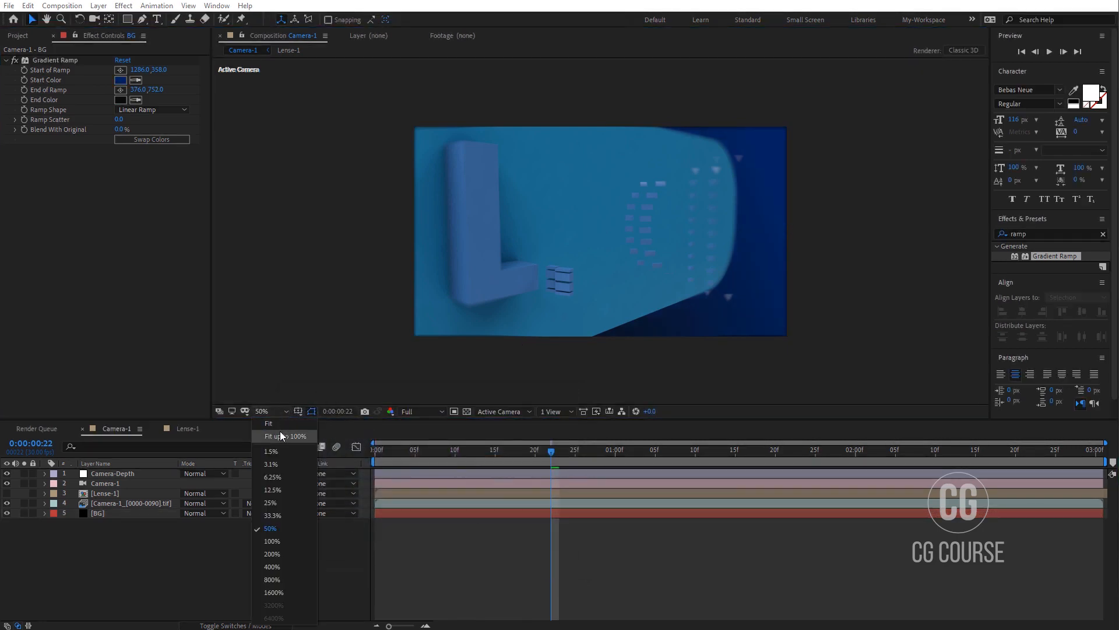
{"action": "left_click", "coordinate": [280, 431]}
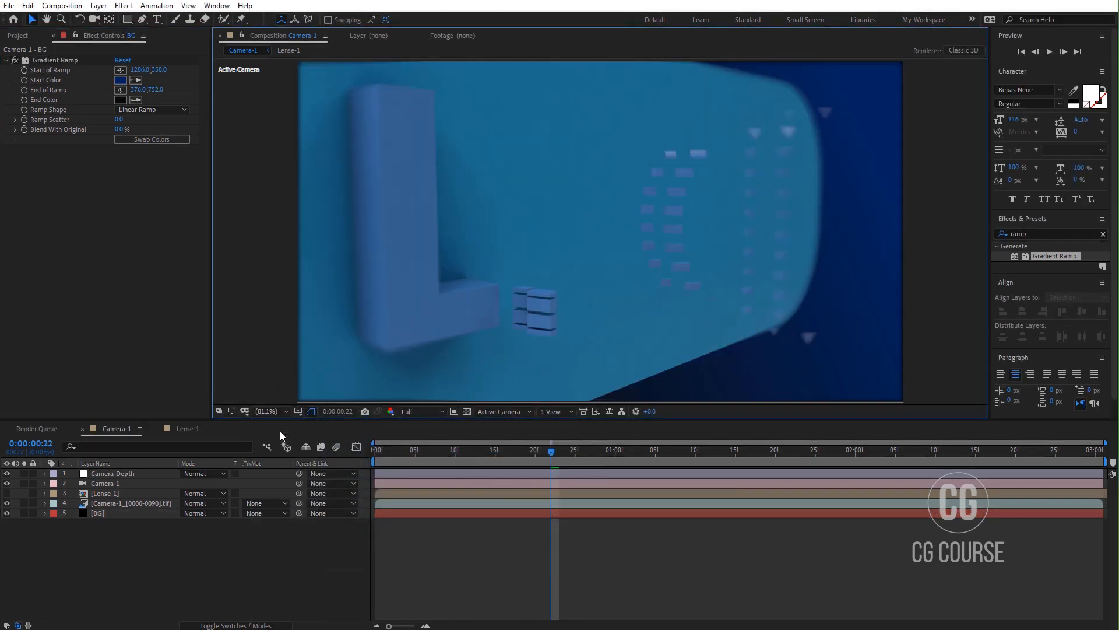
{"action": "left_click", "coordinate": [109, 475]}
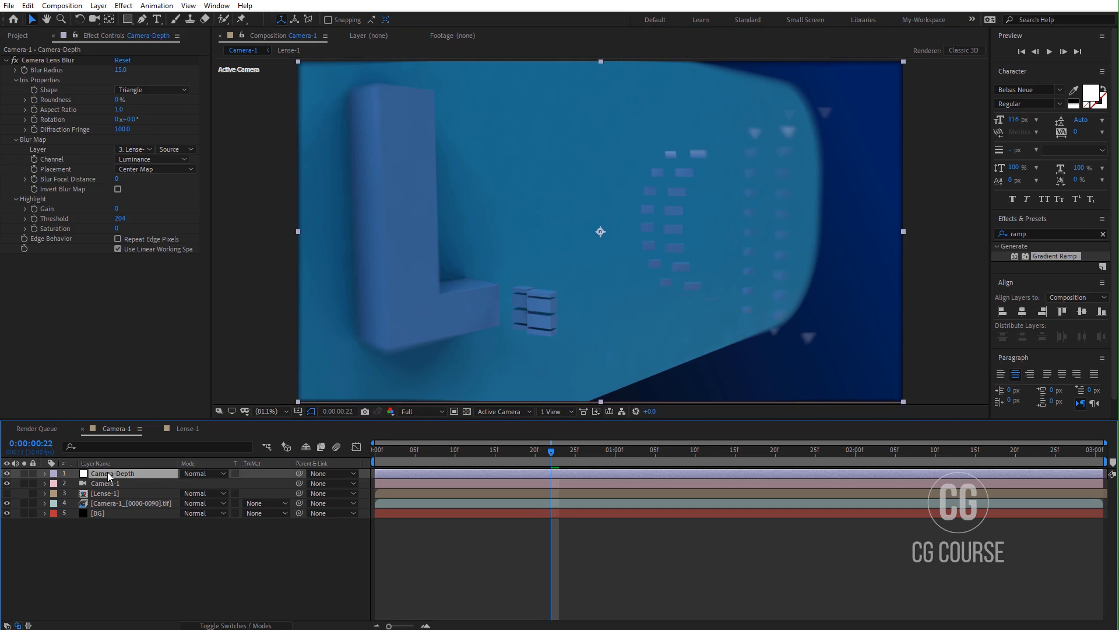
{"action": "left_click", "coordinate": [119, 238]}
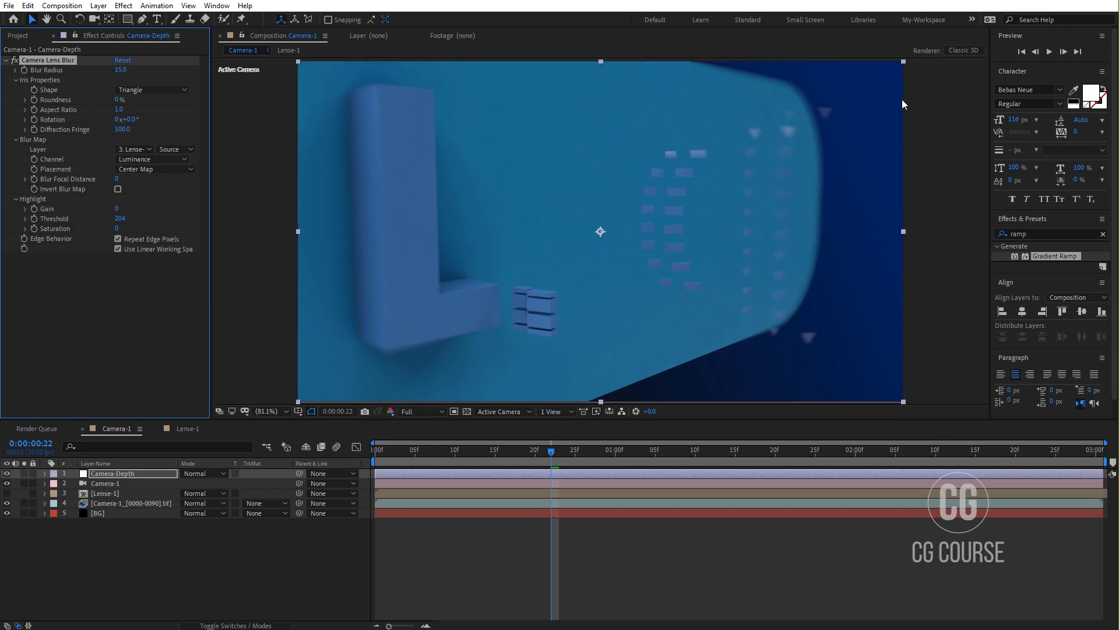
{"action": "left_click", "coordinate": [118, 239]}
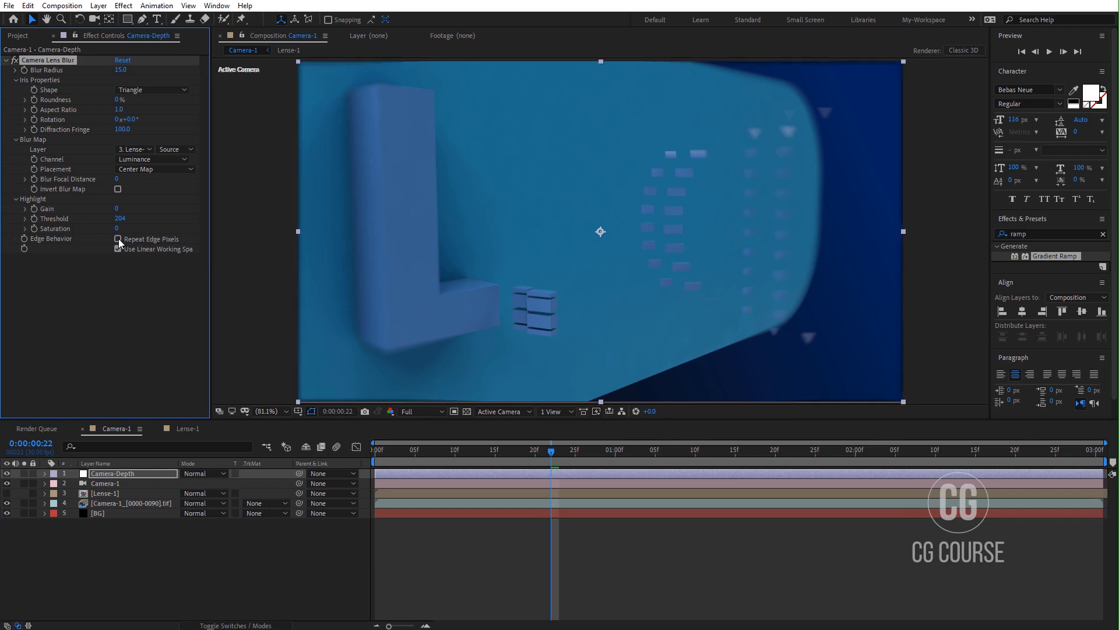
{"action": "left_click", "coordinate": [118, 239]}
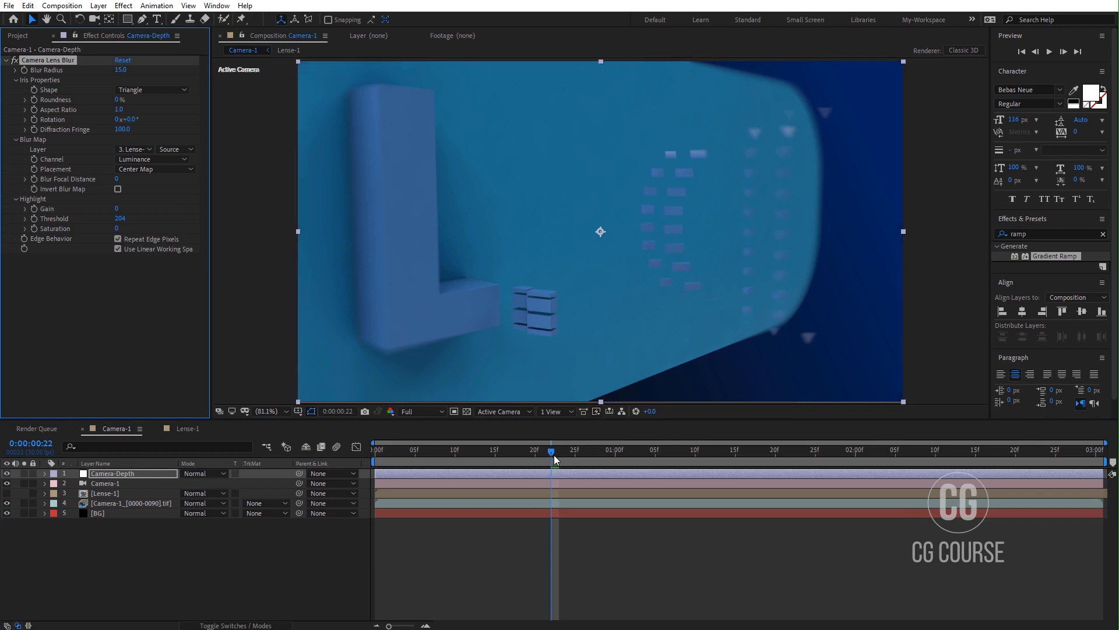
- Move the current time to 0:00:00:25 and save the project
{"action": "left_click_drag", "start_coordinate": [552, 453], "coordinate": [581, 459]}
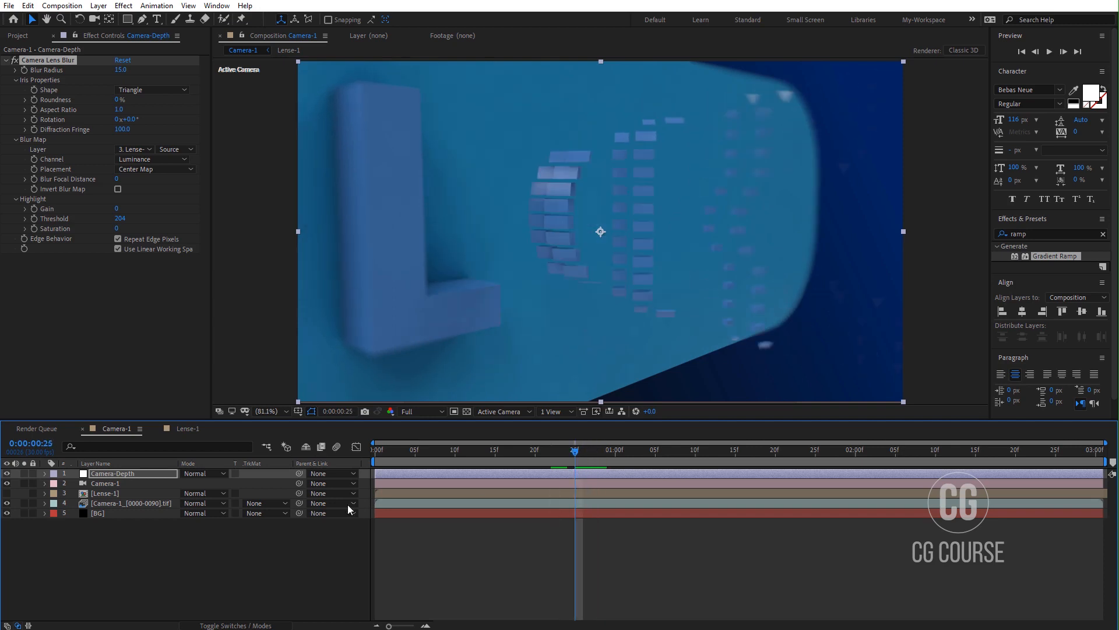
{"action": "left_click", "coordinate": [285, 546]}
{"action": "key", "text": "ctrl+s"}
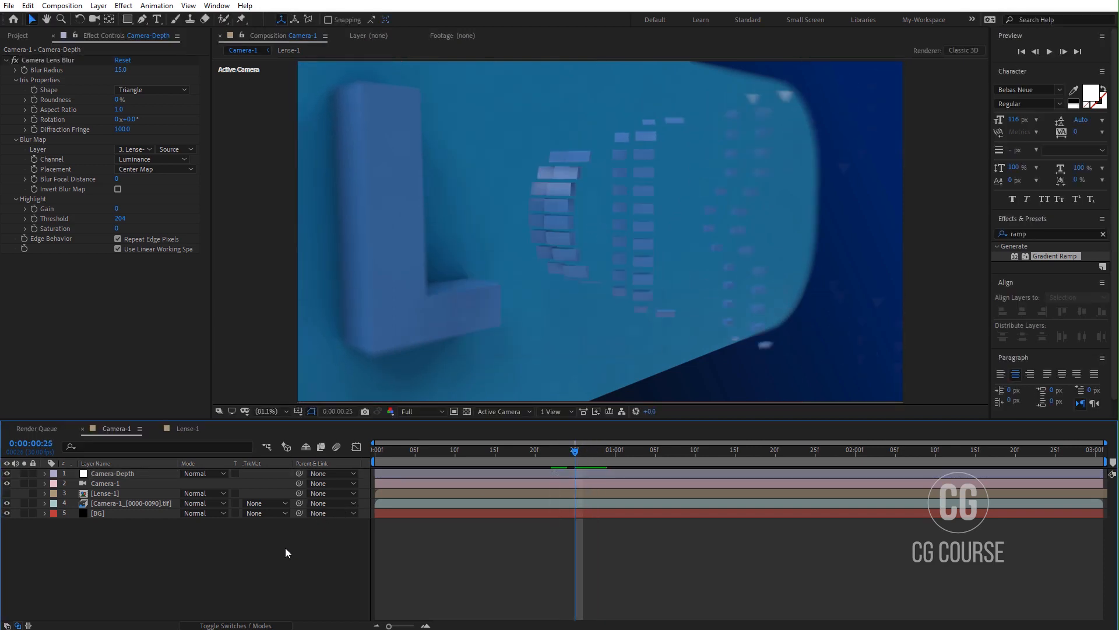
- Show the title/action safe guides in the composition and set the Pen tool's fill to None
{"action": "left_click", "coordinate": [310, 411]}
{"action": "left_click", "coordinate": [350, 360]}
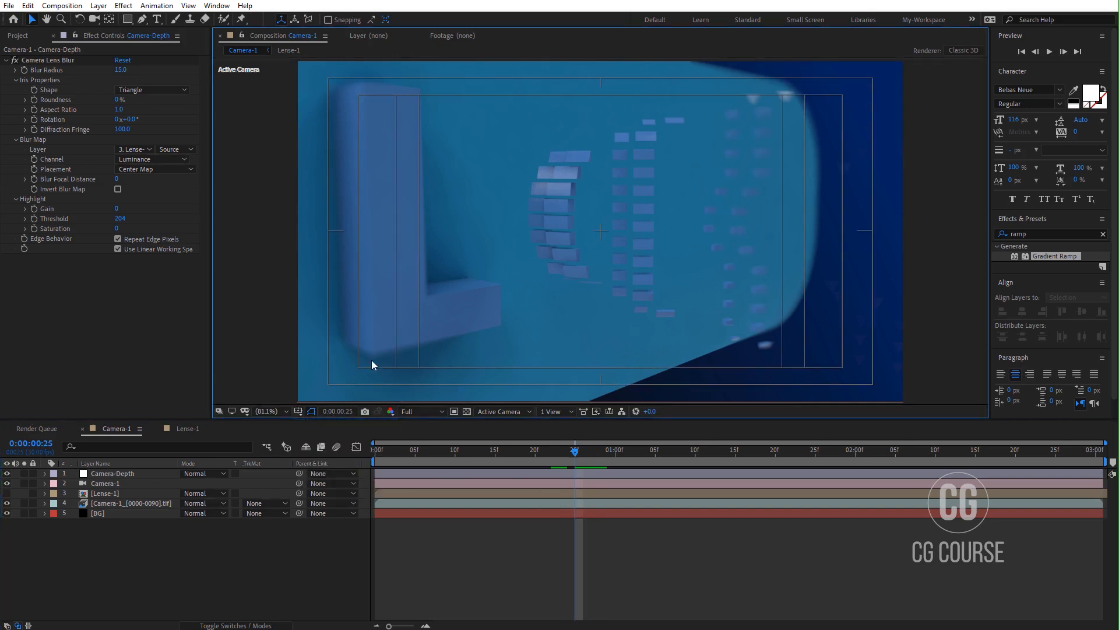
{"action": "left_click", "coordinate": [142, 20]}
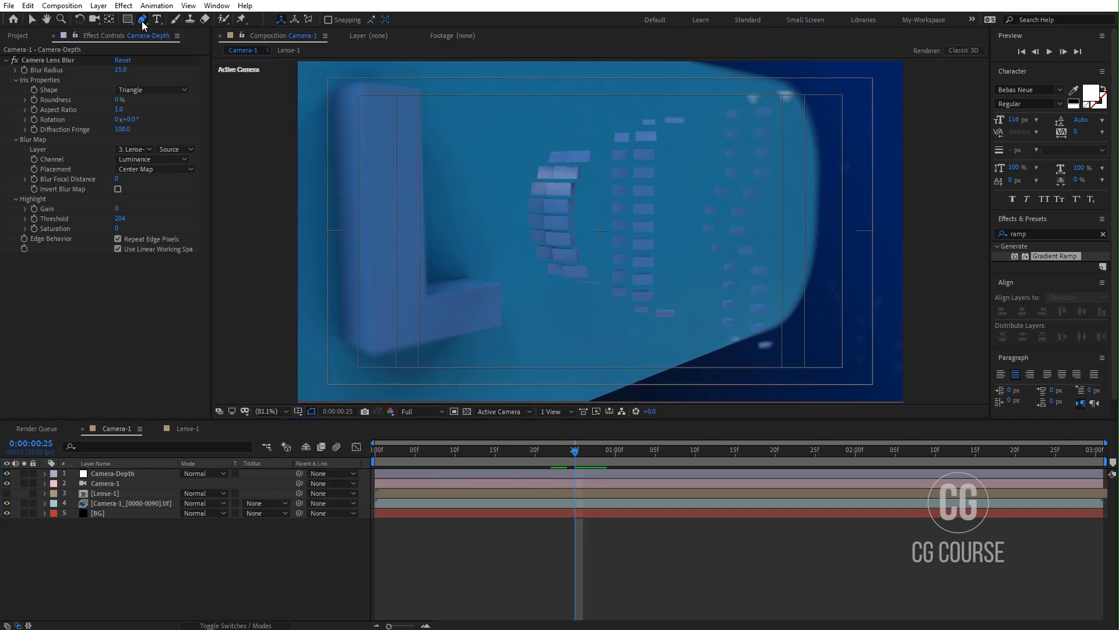
{"action": "left_click", "coordinate": [313, 21]}
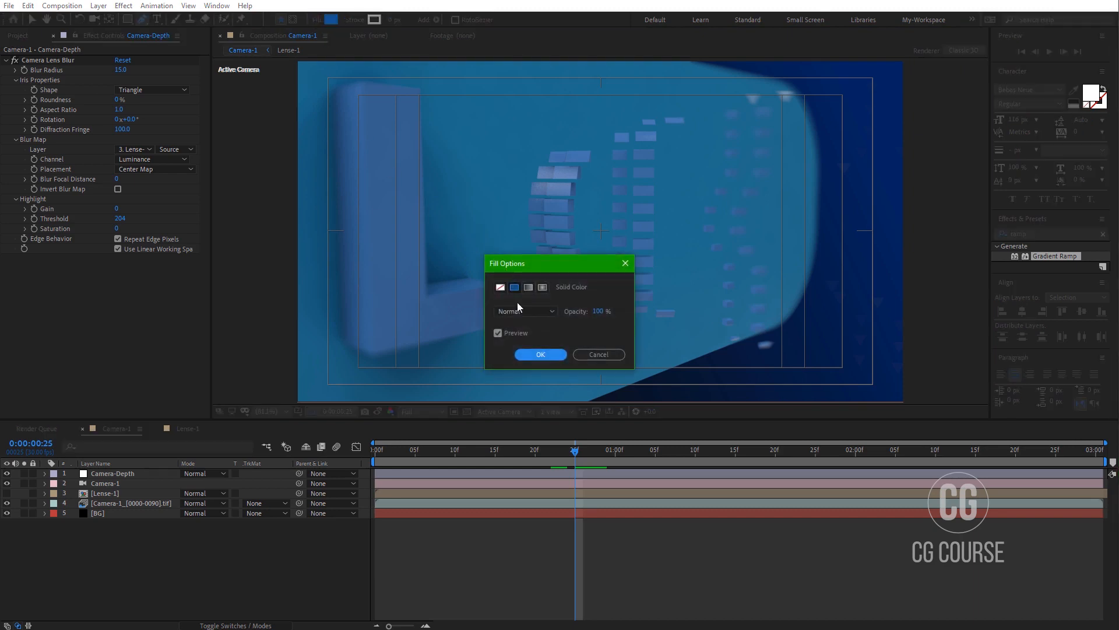
{"action": "left_click", "coordinate": [500, 287]}
{"action": "left_click", "coordinate": [534, 355]}
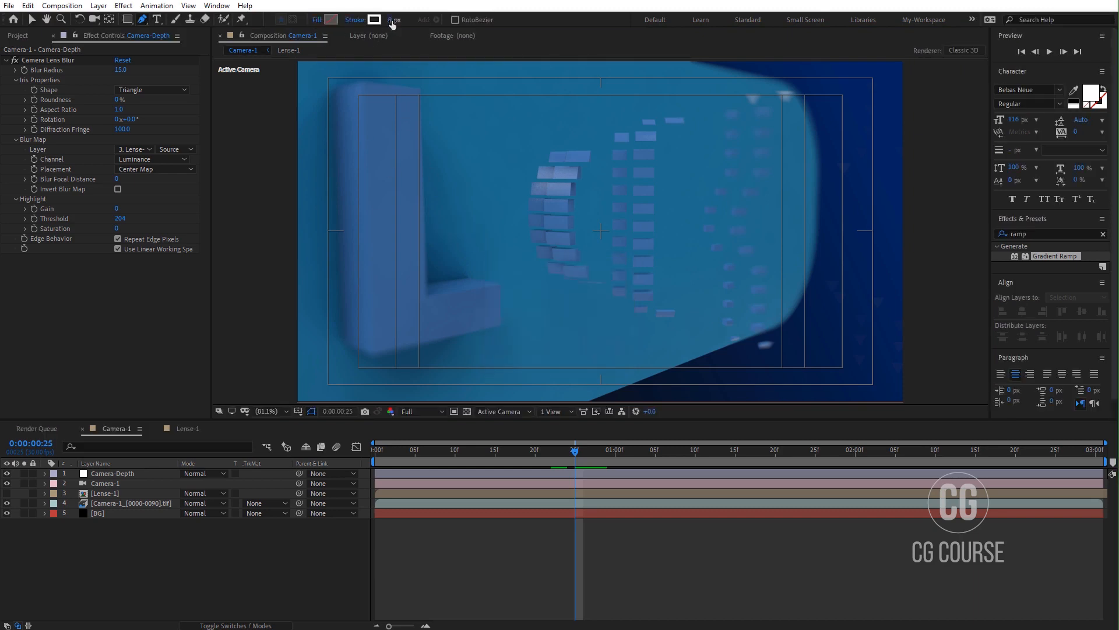
- Set the stroke width to 5 px and draw a vertical line from the composition center up to the action-safe boundary
{"action": "left_click", "coordinate": [394, 20]}
{"action": "type", "text": "5"}
{"action": "key", "text": "Return"}
{"action": "left_click", "coordinate": [601, 232]}
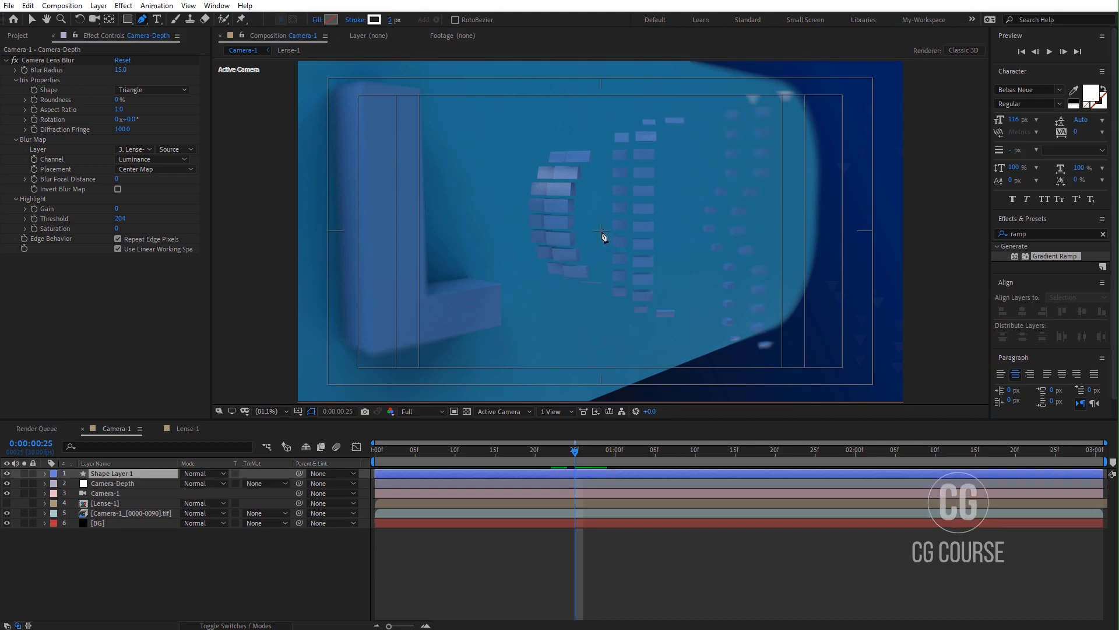
{"action": "left_click", "coordinate": [601, 79]}
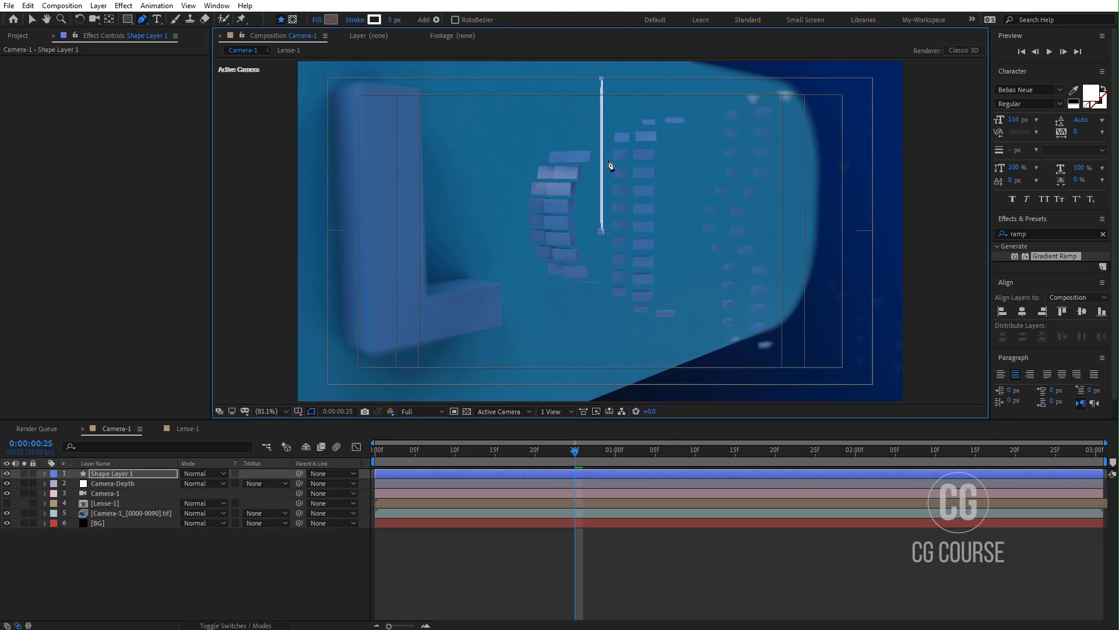
- Add Trim Paths to the line in Shape Layer 1 and keyframe its End at 0% on the first frame
{"action": "left_click", "coordinate": [34, 20]}
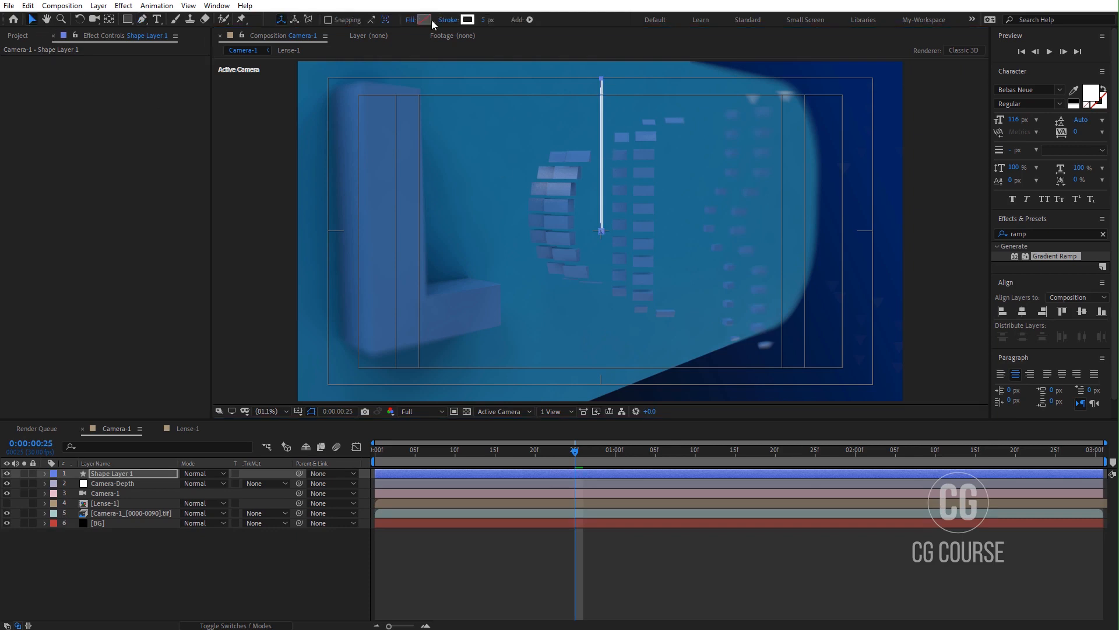
{"action": "left_click", "coordinate": [529, 20]}
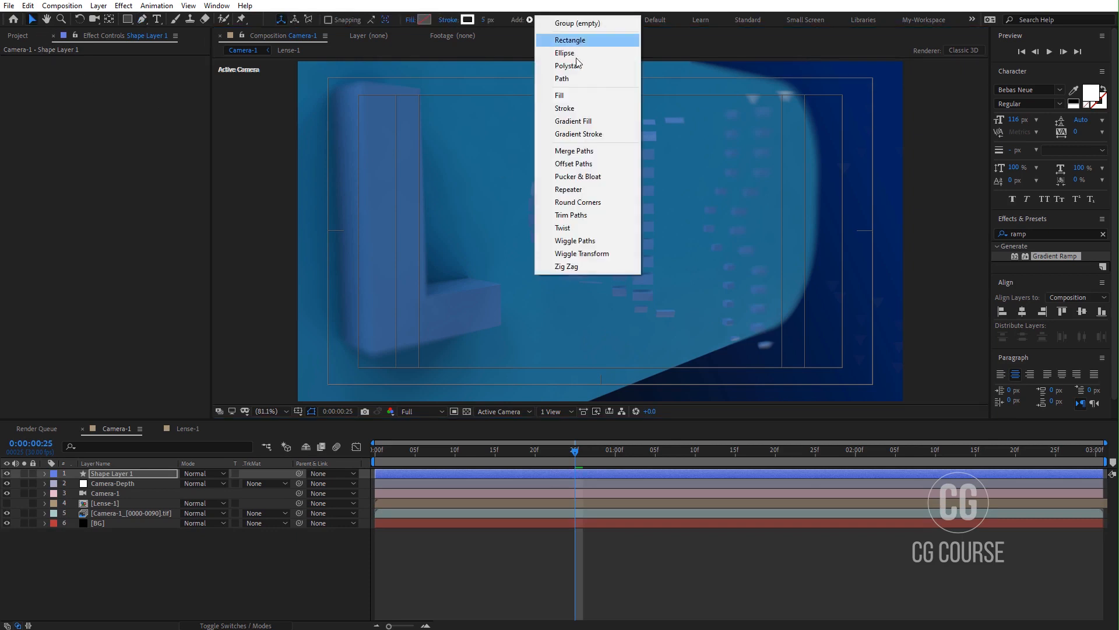
{"action": "left_click", "coordinate": [616, 216]}
{"action": "left_click", "coordinate": [439, 453]}
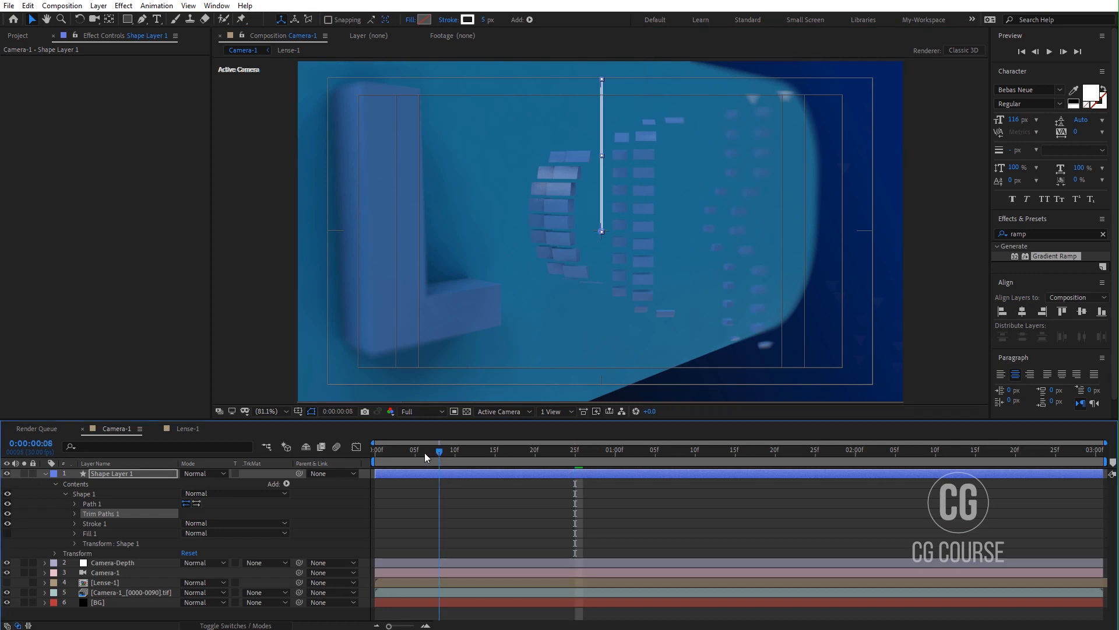
{"action": "left_click_drag", "start_coordinate": [424, 452], "coordinate": [332, 461]}
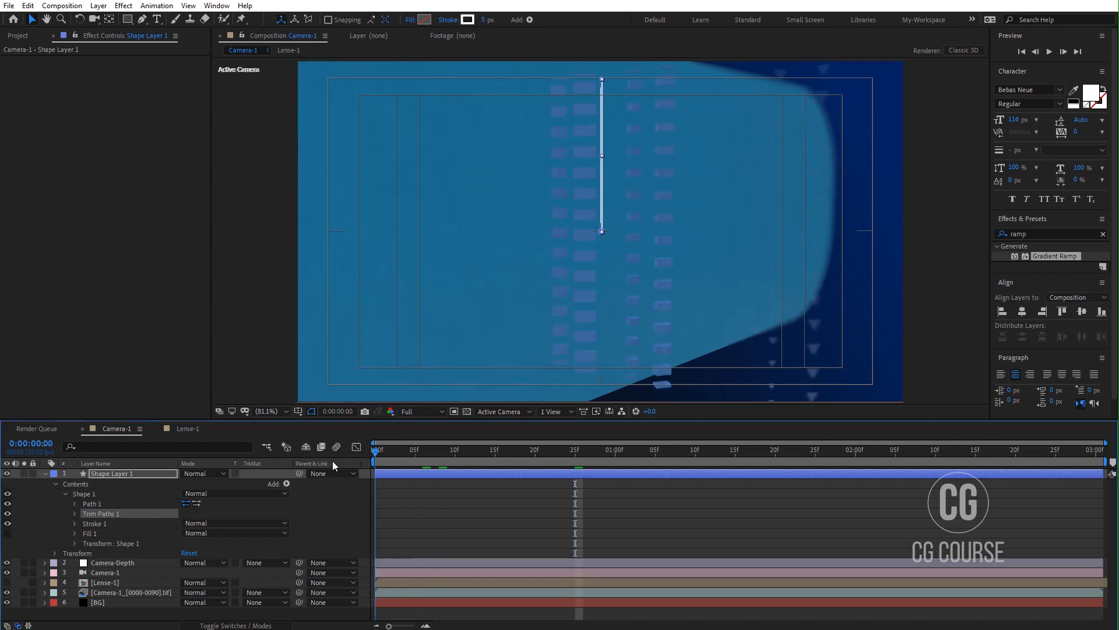
{"action": "left_click", "coordinate": [74, 514]}
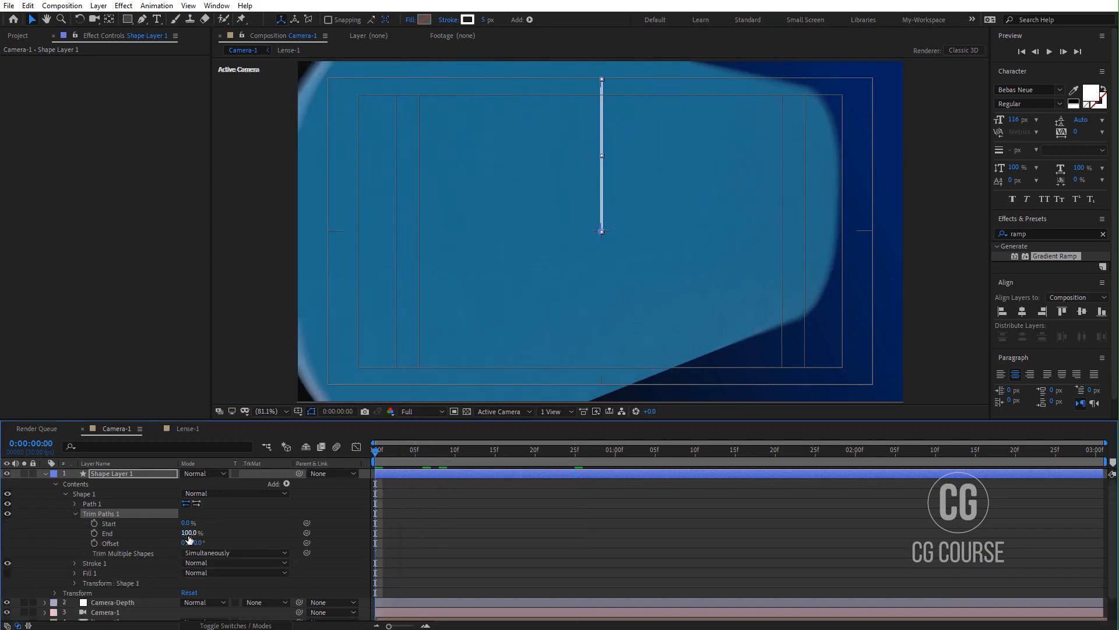
{"action": "left_click_drag", "start_coordinate": [187, 533], "coordinate": [18, 537]}
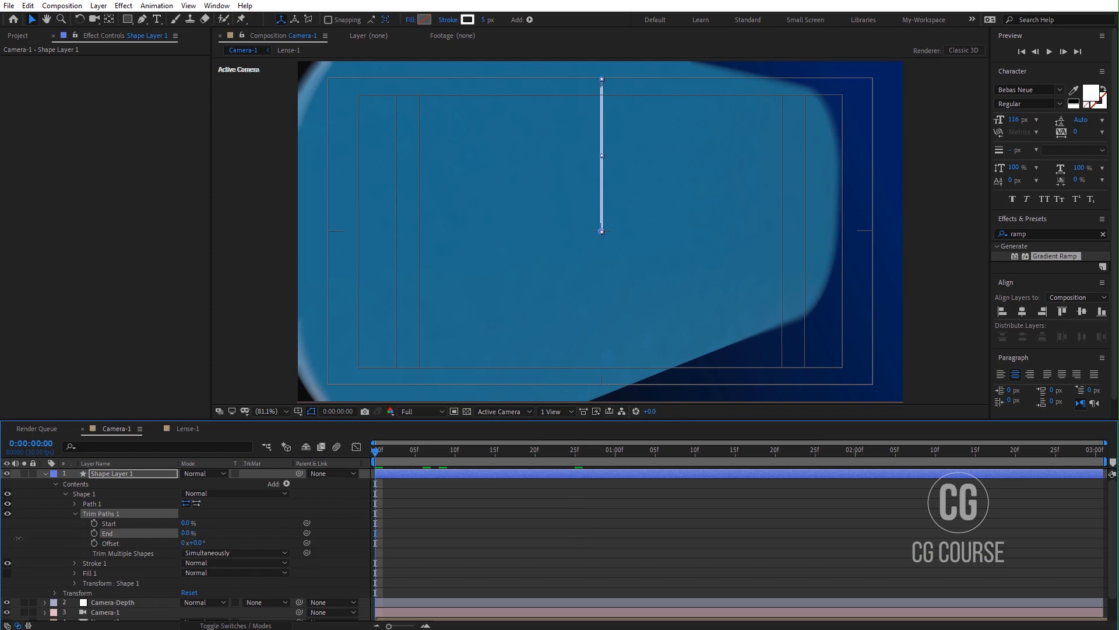
{"action": "left_click", "coordinate": [94, 533]}
- Keyframe the Trim Paths End at 100% at 0:00:00:15
{"action": "left_click_drag", "start_coordinate": [410, 452], "coordinate": [496, 462]}
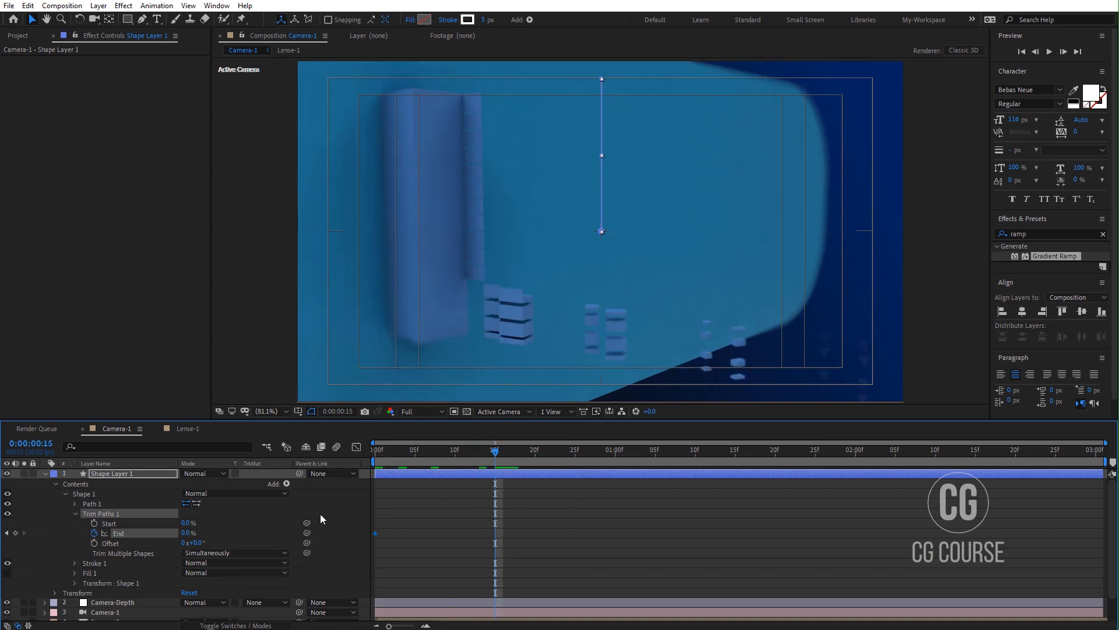
{"action": "left_click", "coordinate": [186, 533]}
{"action": "type", "text": "100"}
{"action": "key", "text": "Return"}
- Keyframe the Trim Paths Start at 0% at 0:00:00:15 and 100% at 0:00:01:00
{"action": "left_click", "coordinate": [95, 524]}
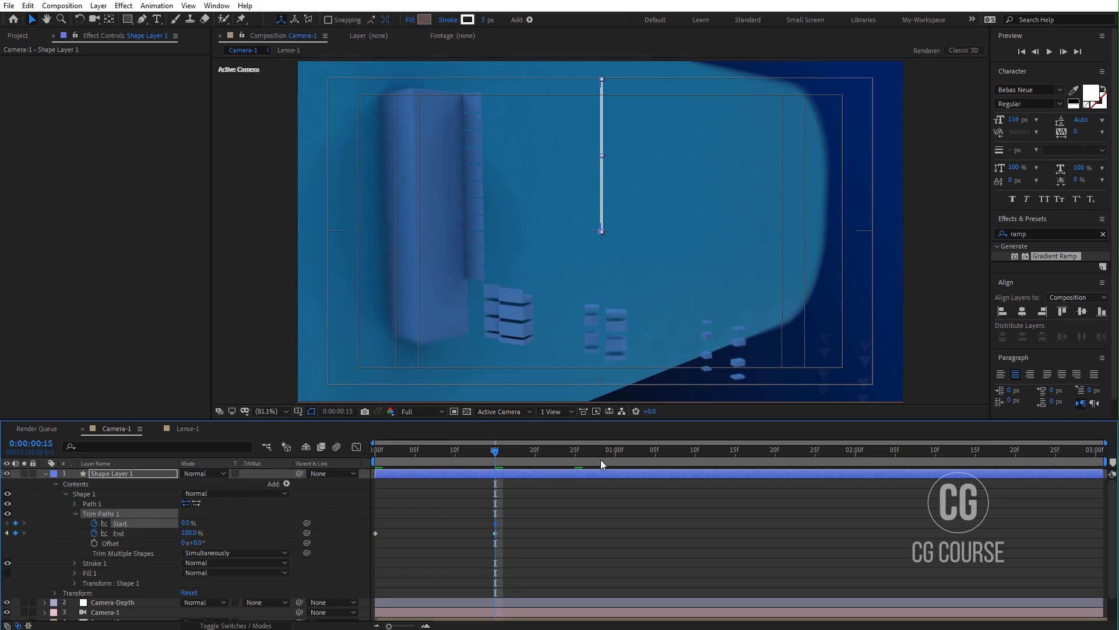
{"action": "left_click", "coordinate": [614, 455]}
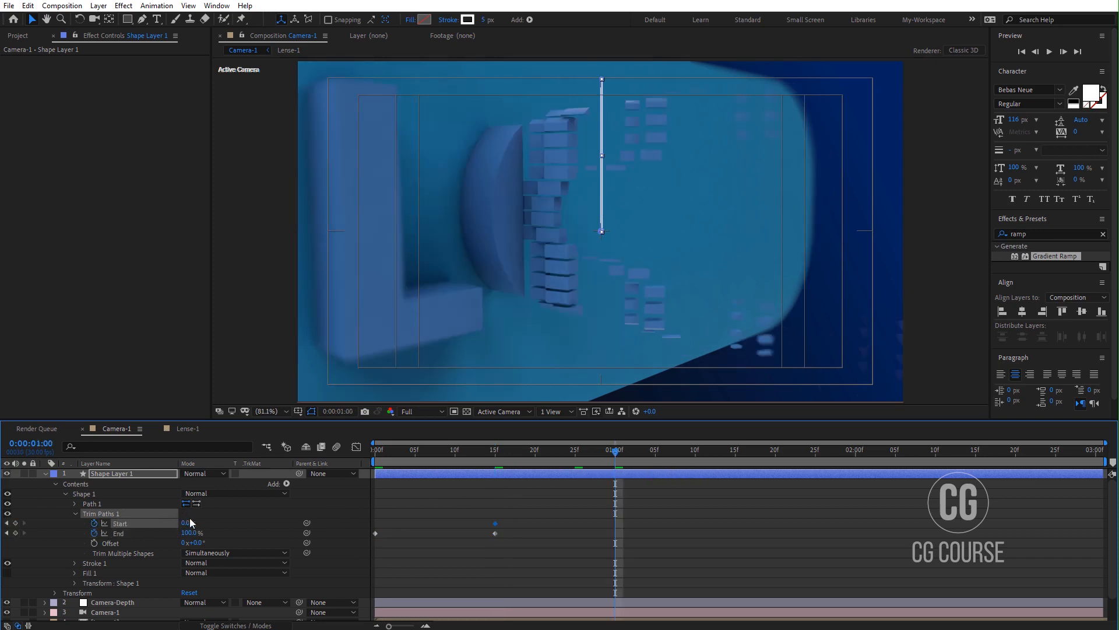
{"action": "left_click_drag", "start_coordinate": [190, 522], "coordinate": [469, 522]}
{"action": "left_click", "coordinate": [531, 507]}
- Play the composition from the first frame and scrub back to 0:00:00:21 to check the line's animation
{"action": "left_click_drag", "start_coordinate": [529, 456], "coordinate": [296, 494]}
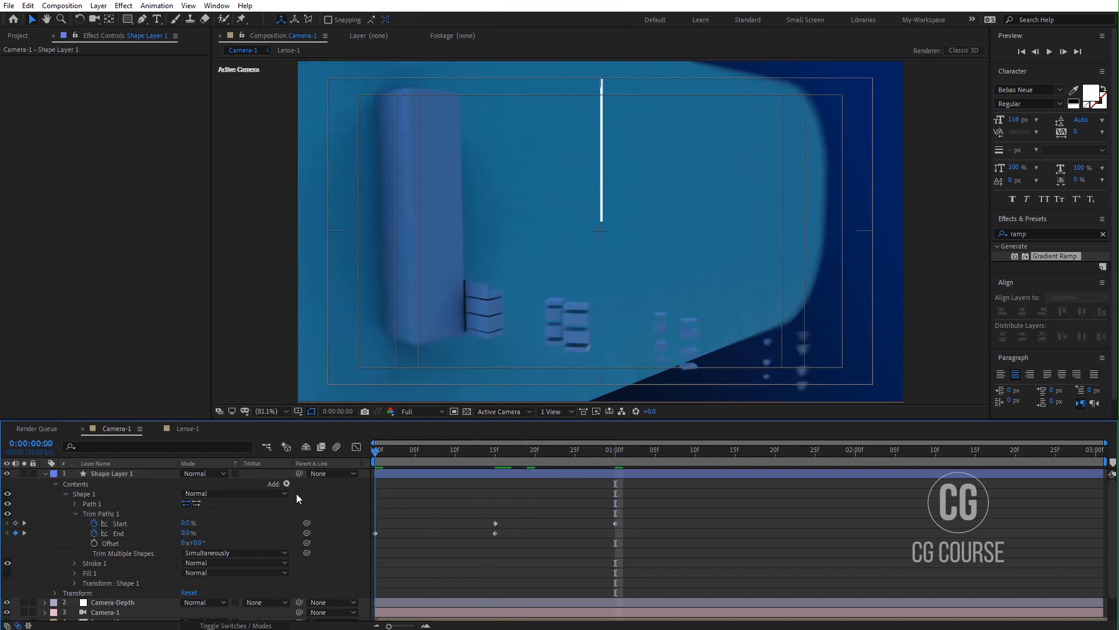
{"action": "key", "text": "space"}
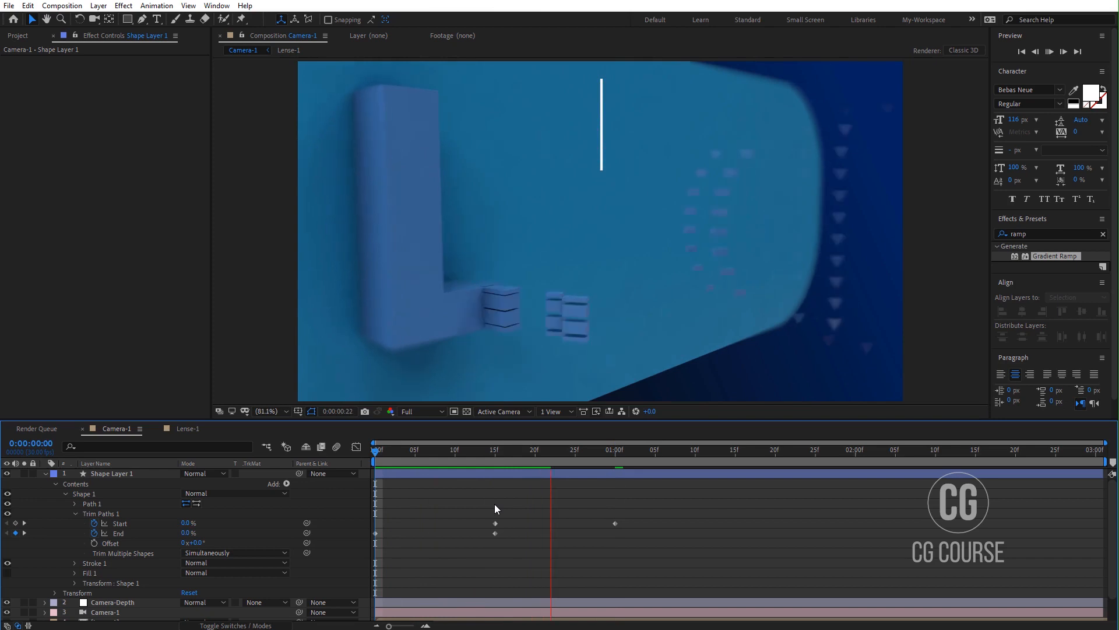
{"action": "key", "text": "space"}
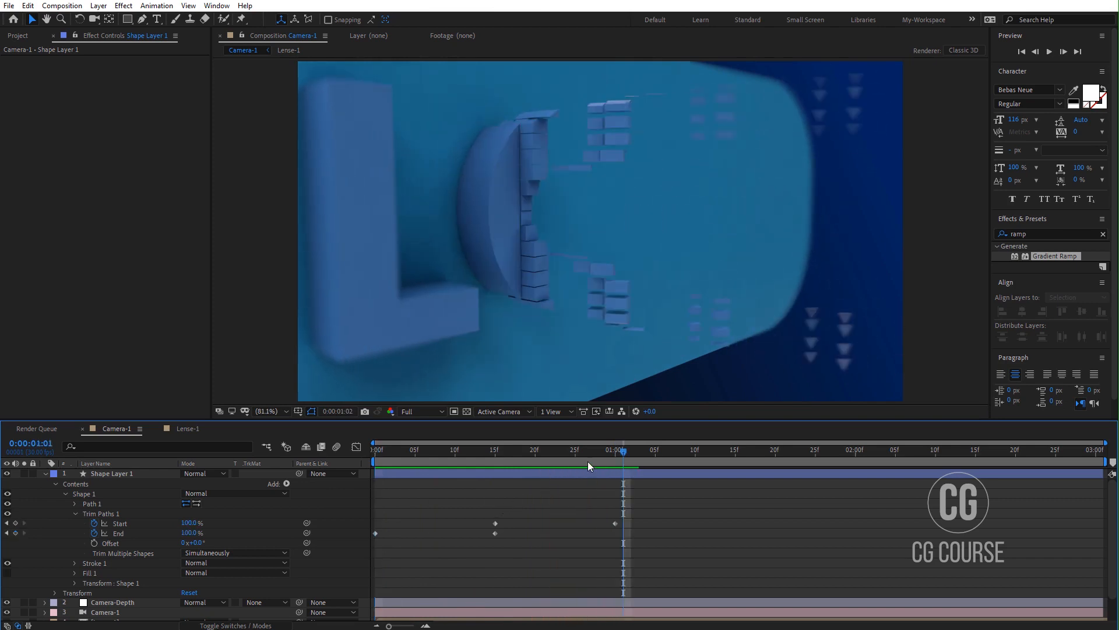
{"action": "left_click_drag", "start_coordinate": [604, 452], "coordinate": [543, 457]}
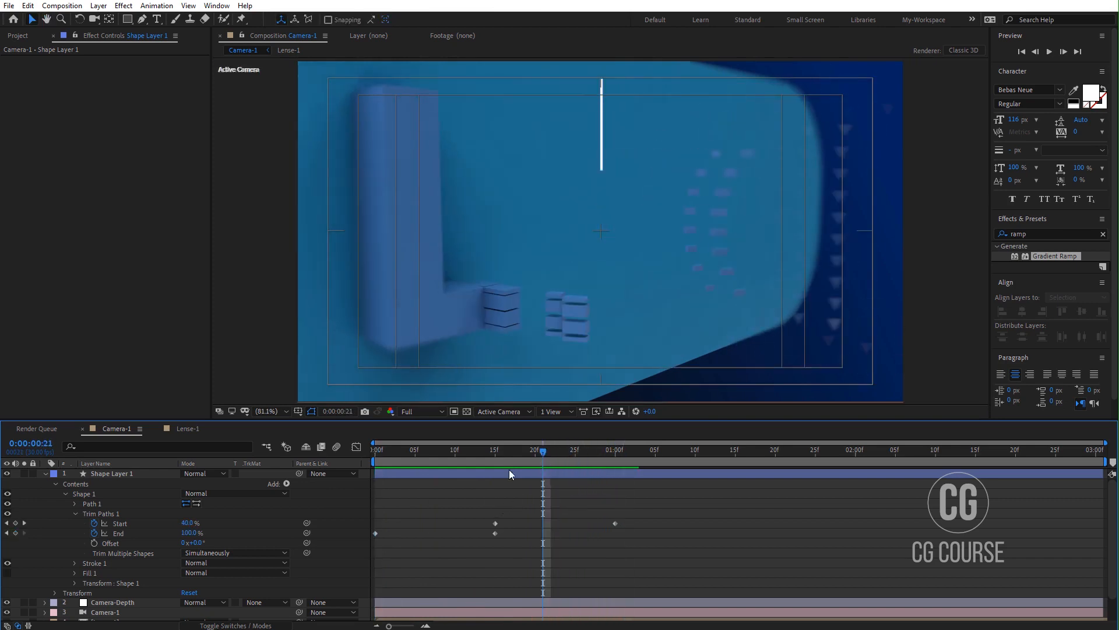
- Turn Shape Layer 1 into a 3D layer and move it along its Z axis toward the middle of the scene
{"action": "left_click", "coordinate": [46, 473]}
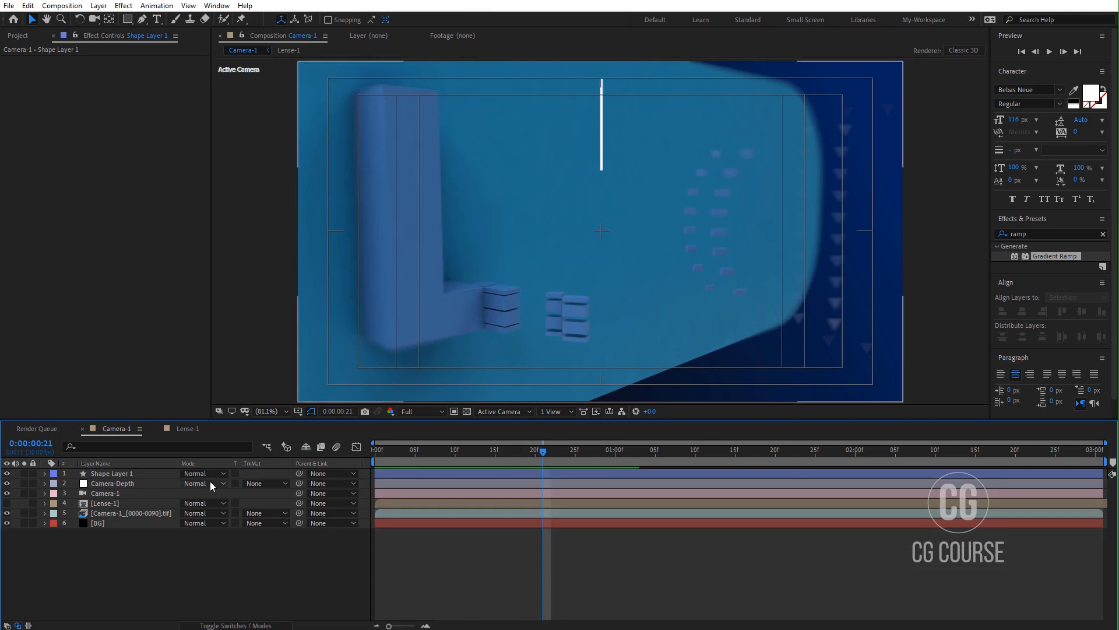
{"action": "key", "text": "F4"}
{"action": "left_click", "coordinate": [246, 474]}
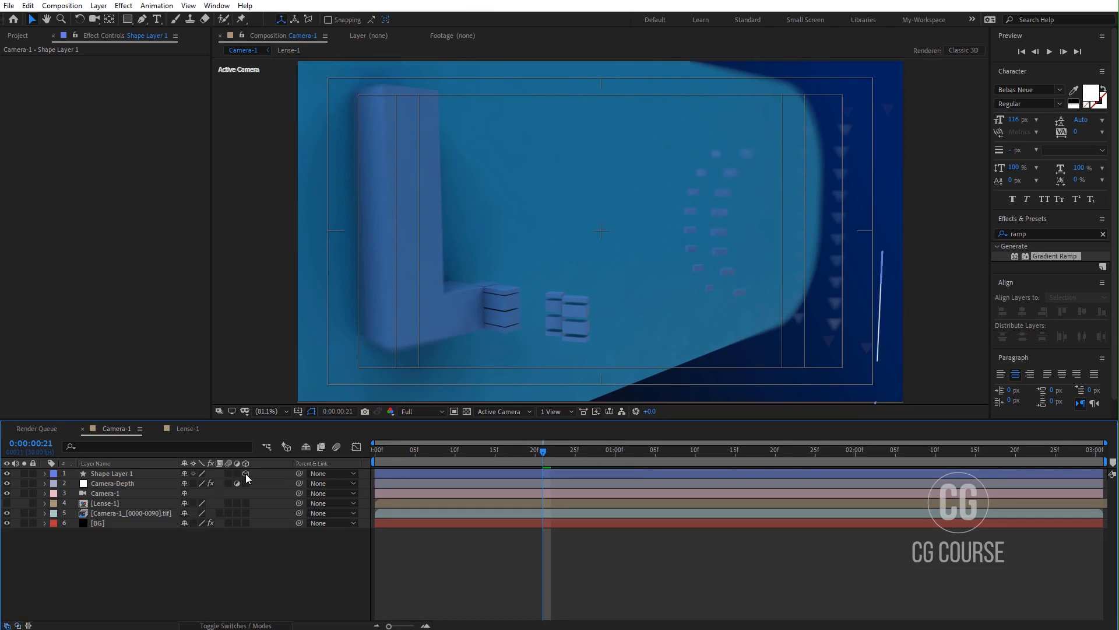
{"action": "left_click", "coordinate": [122, 473]}
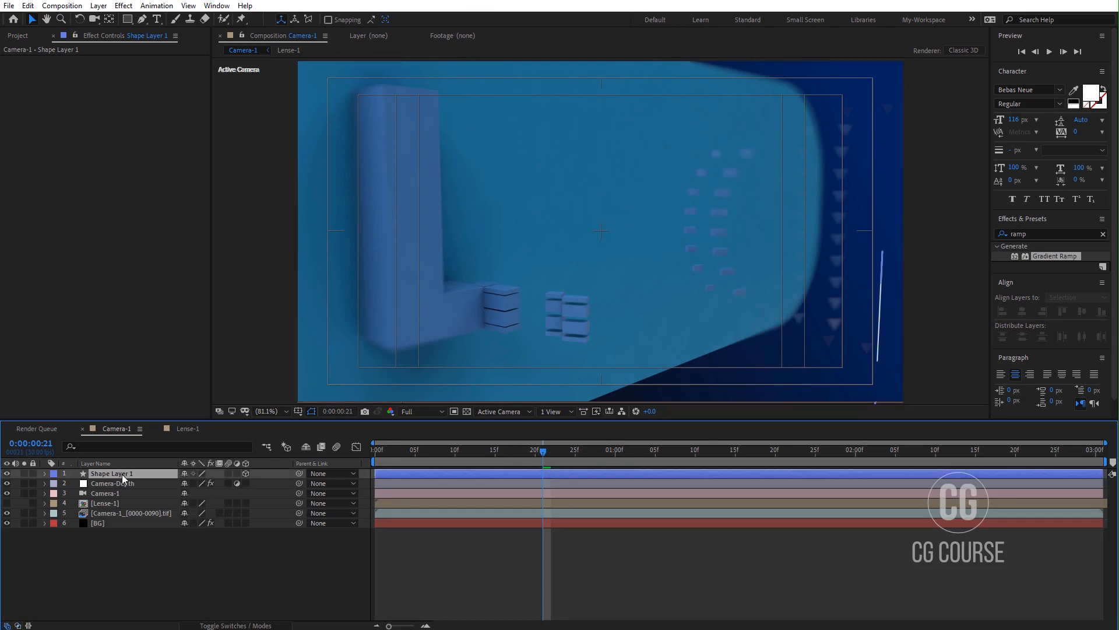
{"action": "key", "text": "h"}
{"action": "left_click_drag", "start_coordinate": [743, 372], "coordinate": [723, 315]}
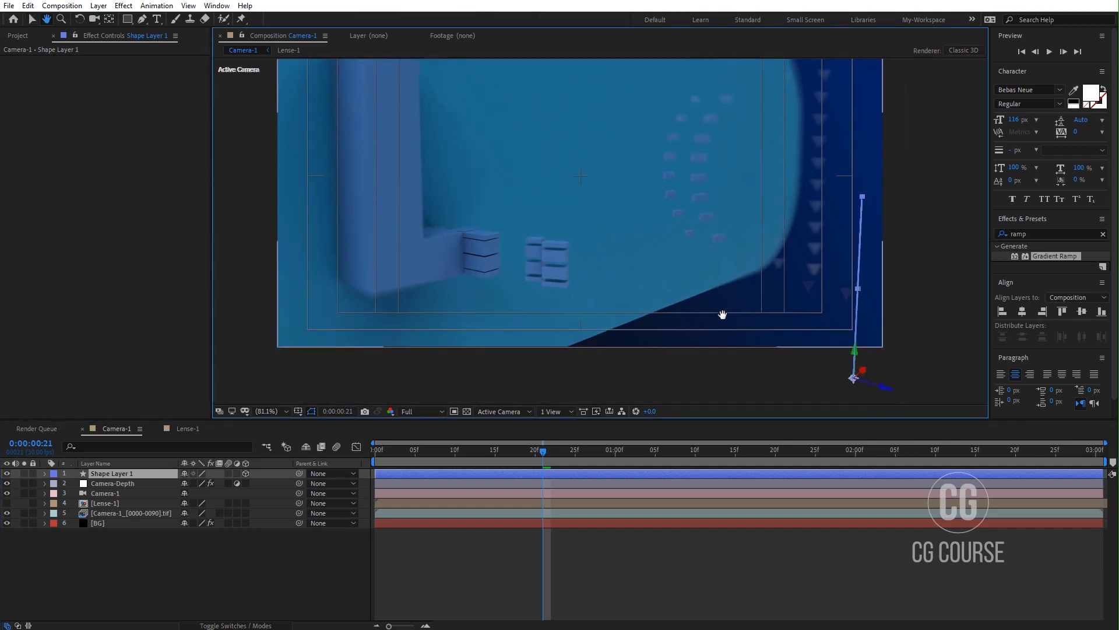
{"action": "key", "text": "v"}
{"action": "left_click_drag", "start_coordinate": [886, 388], "coordinate": [601, 377]}
- Set Shape Layer 1's Z Rotation to 90°
{"action": "left_click", "coordinate": [109, 473]}
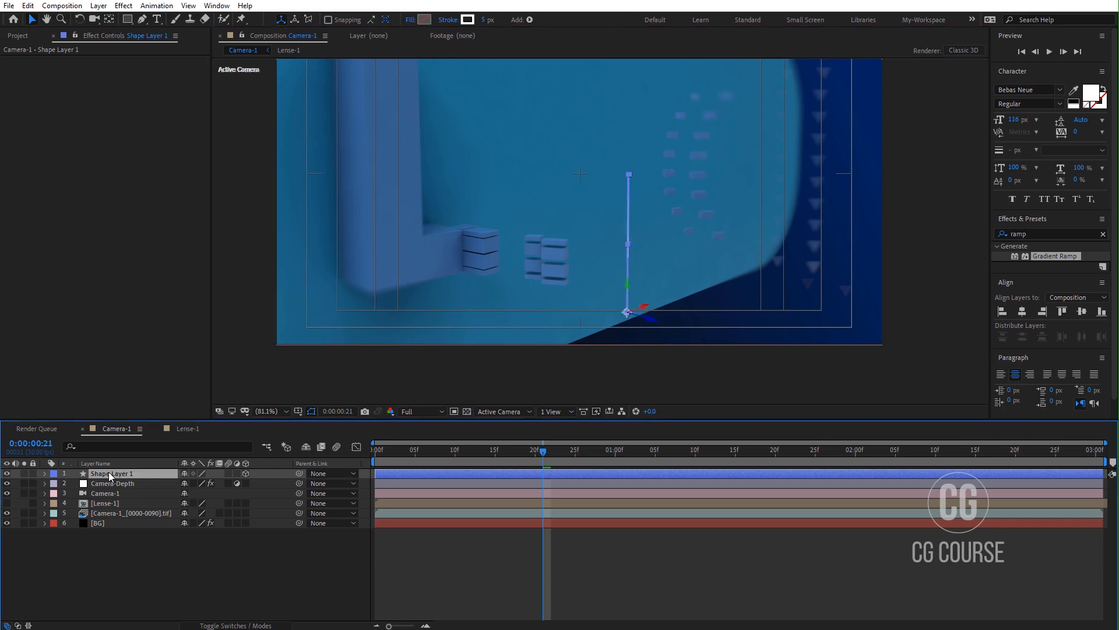
{"action": "key", "text": "r"}
{"action": "left_click_drag", "start_coordinate": [207, 500], "coordinate": [246, 505]}
{"action": "key", "text": "ctrl+z"}
{"action": "left_click", "coordinate": [201, 513]}
{"action": "type", "text": "90"}
{"action": "key", "text": "Return"}
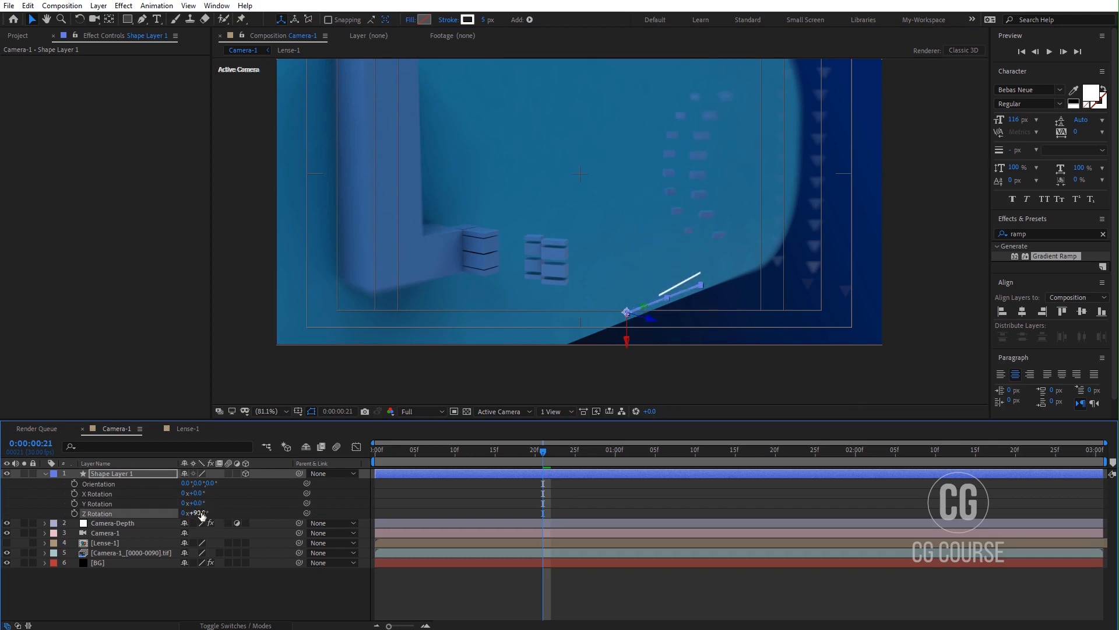
- Raise the line and shift it along its Z axis so that it starts beside the letter L's vertical stem
{"action": "left_click_drag", "start_coordinate": [627, 341], "coordinate": [627, 281]}
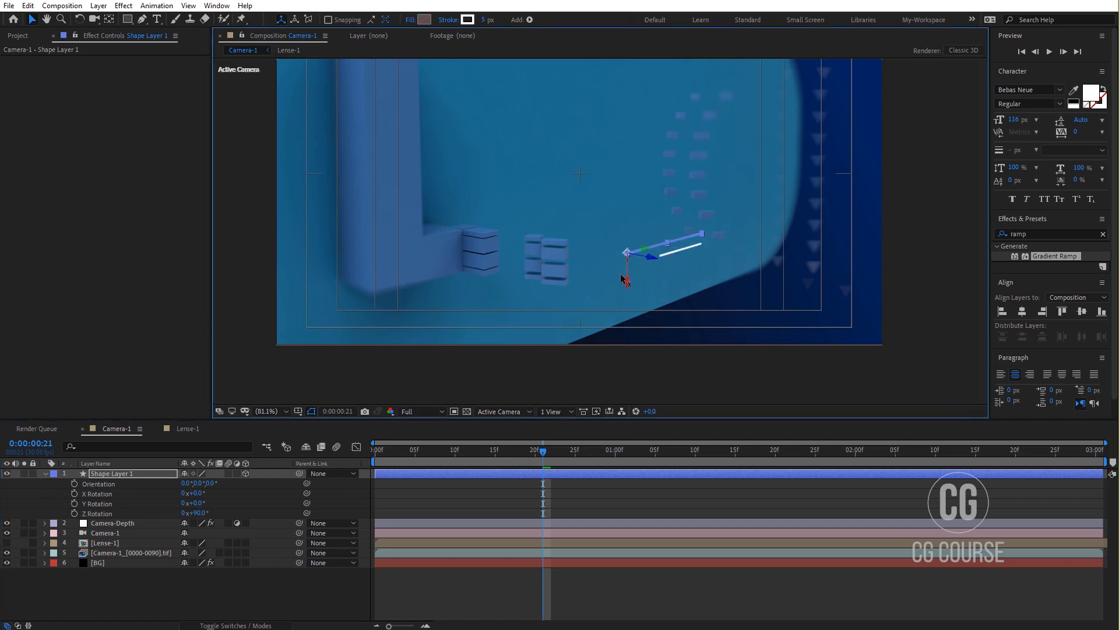
{"action": "left_click", "coordinate": [641, 248]}
{"action": "left_click", "coordinate": [136, 477]}
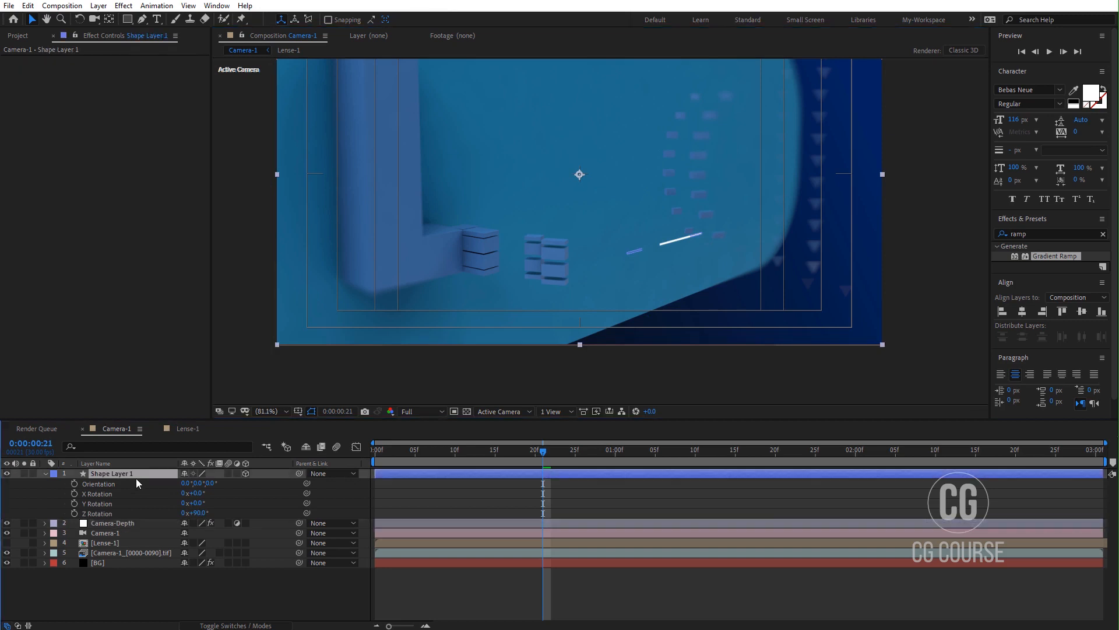
{"action": "left_click_drag", "start_coordinate": [651, 256], "coordinate": [438, 238]}
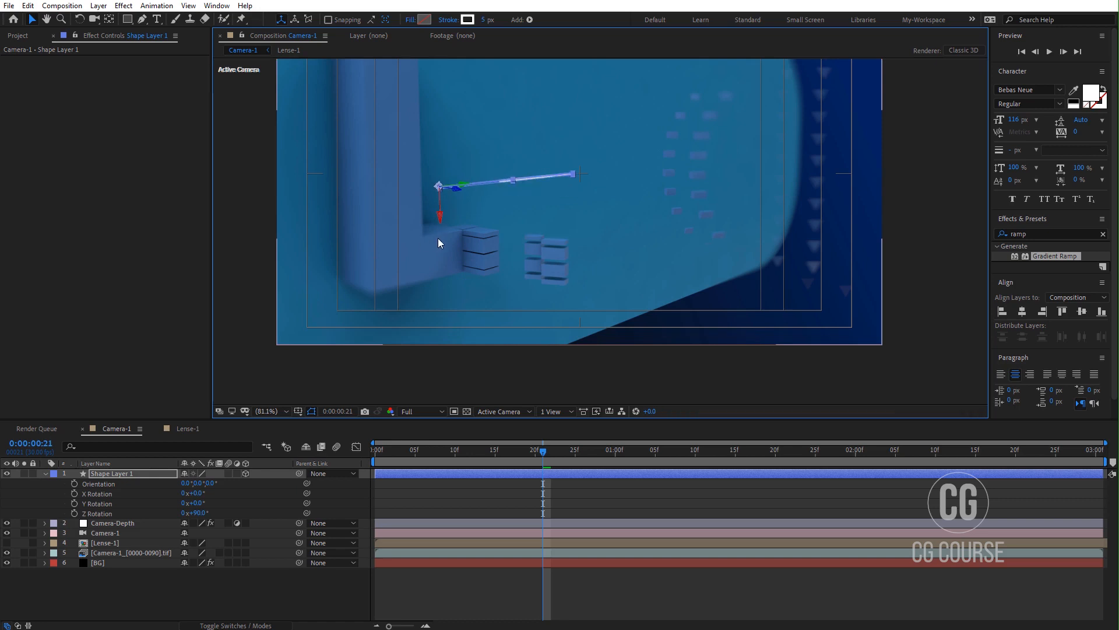
{"action": "scroll", "coordinate": [471, 202], "scroll_direction": "up", "scroll_amount": 1}
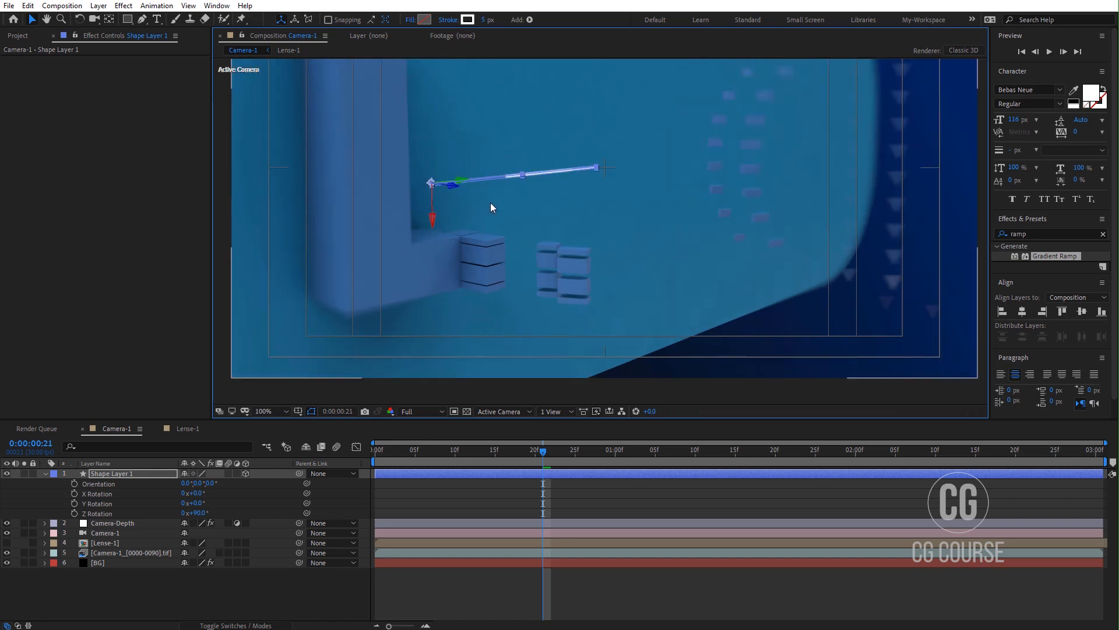
- Lengthen Path 1 of Shape Layer 1 by moving its far end point out over the dark blue background
{"action": "left_click", "coordinate": [105, 473]}
{"action": "left_click", "coordinate": [45, 473]}
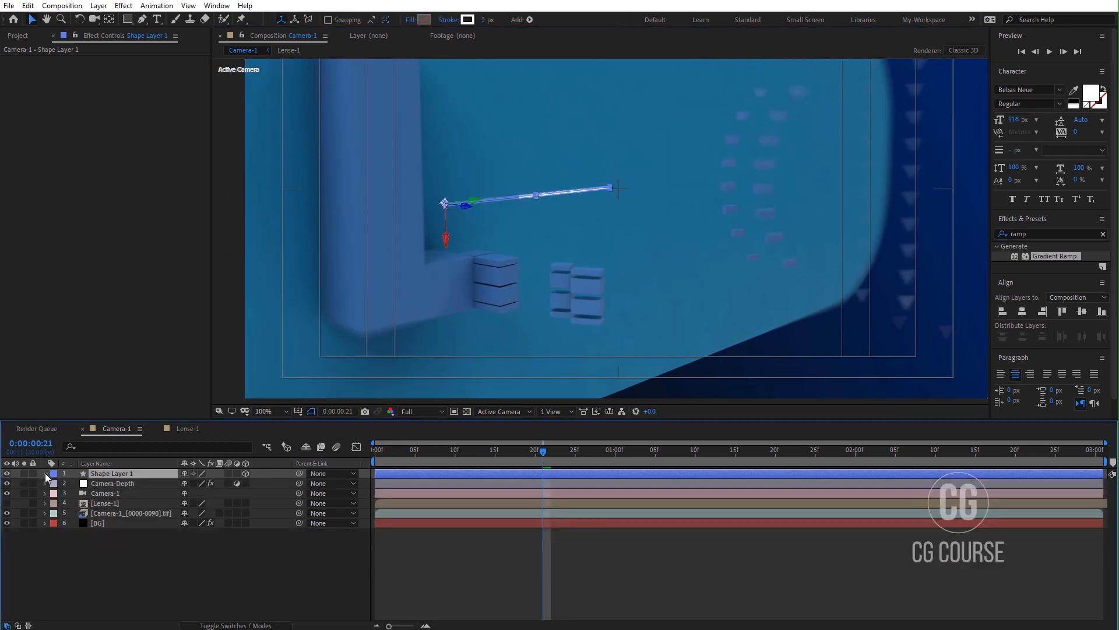
{"action": "left_click", "coordinate": [44, 474]}
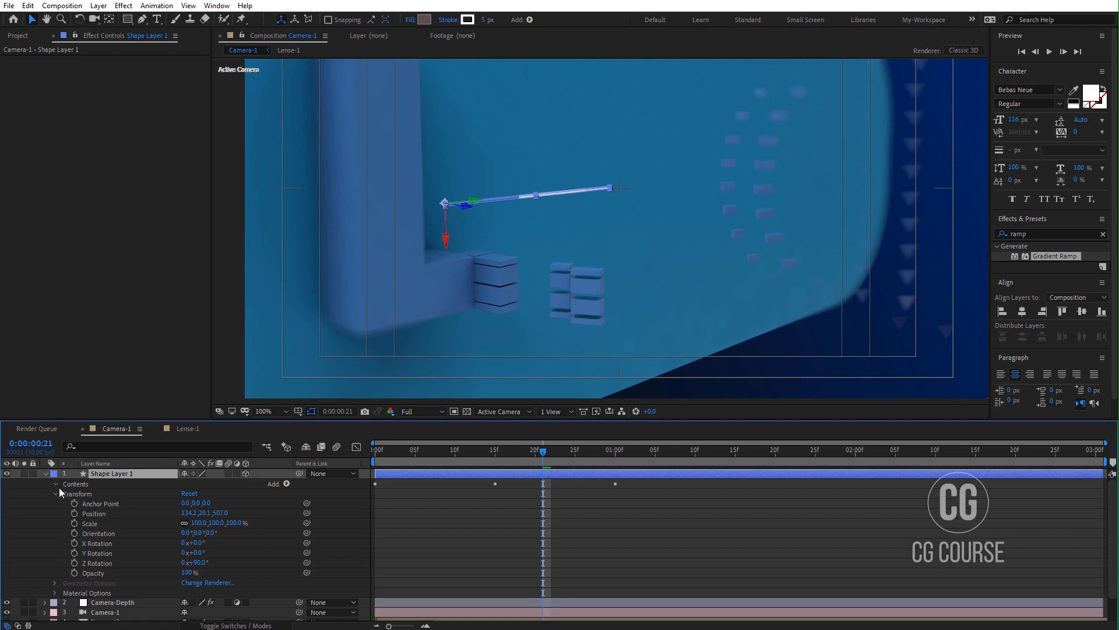
{"action": "left_click", "coordinate": [57, 485]}
{"action": "left_click", "coordinate": [65, 493]}
{"action": "left_click", "coordinate": [88, 504]}
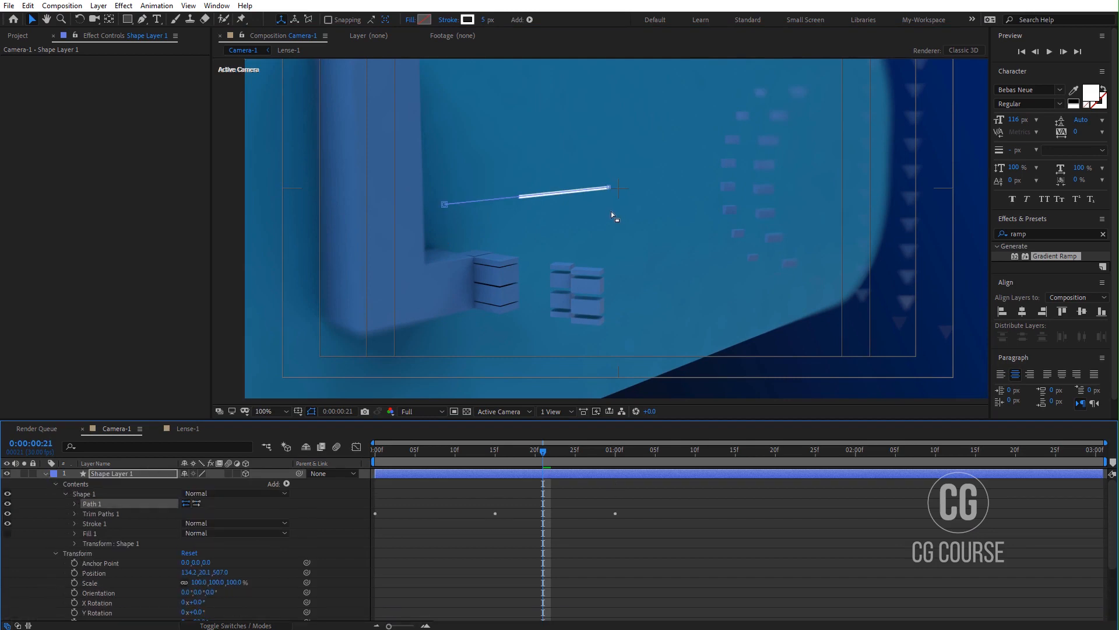
{"action": "mouse_move", "coordinate": [627, 166]}
{"action": "left_mouse_down"}
{"action": "mouse_move", "coordinate": [593, 214]}
{"action": "mouse_move", "coordinate": [672, 176]}
{"action": "mouse_move", "coordinate": [923, 121]}
{"action": "left_mouse_up"}
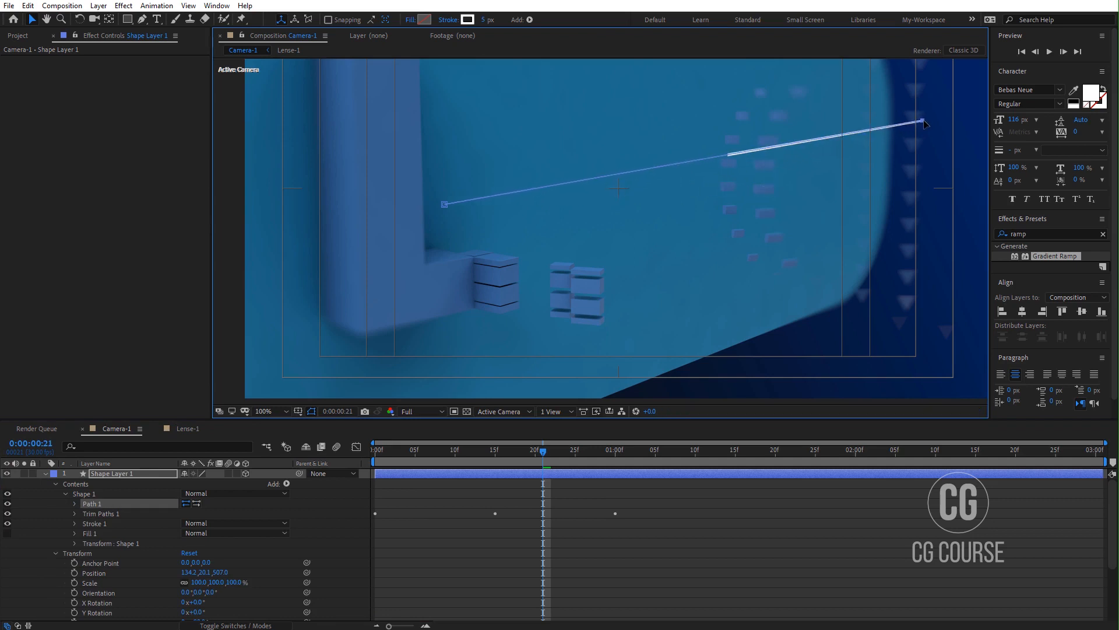
{"action": "left_click", "coordinate": [634, 539]}
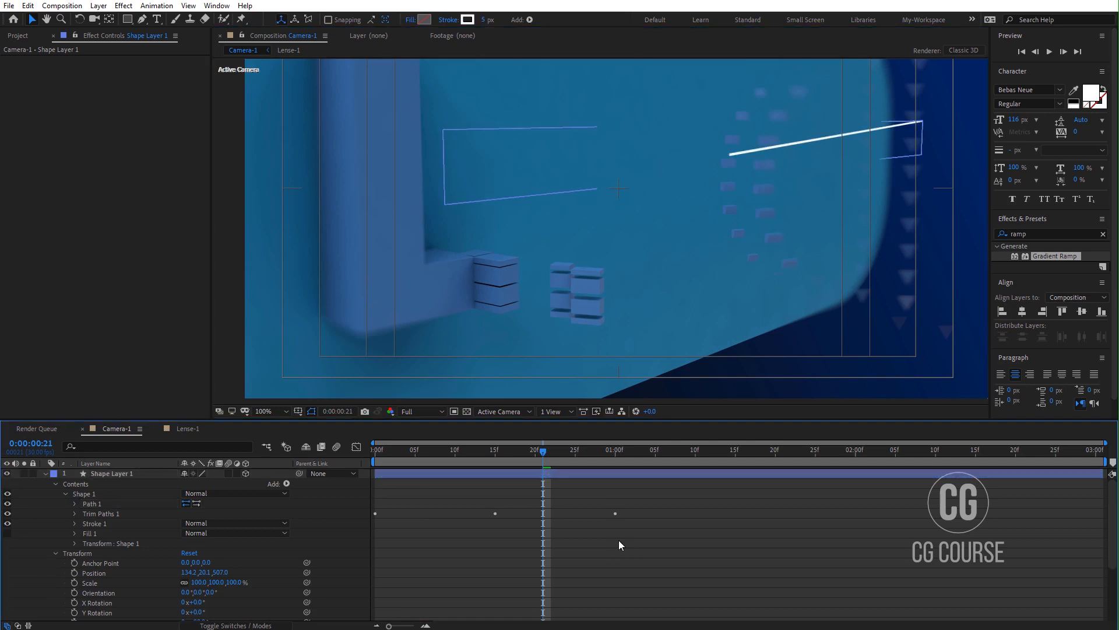
- Fit the whole frame in the viewer and scrub back to 0:00:00:19 to check the lengthened line
{"action": "left_click", "coordinate": [271, 411]}
{"action": "left_click", "coordinate": [285, 435]}
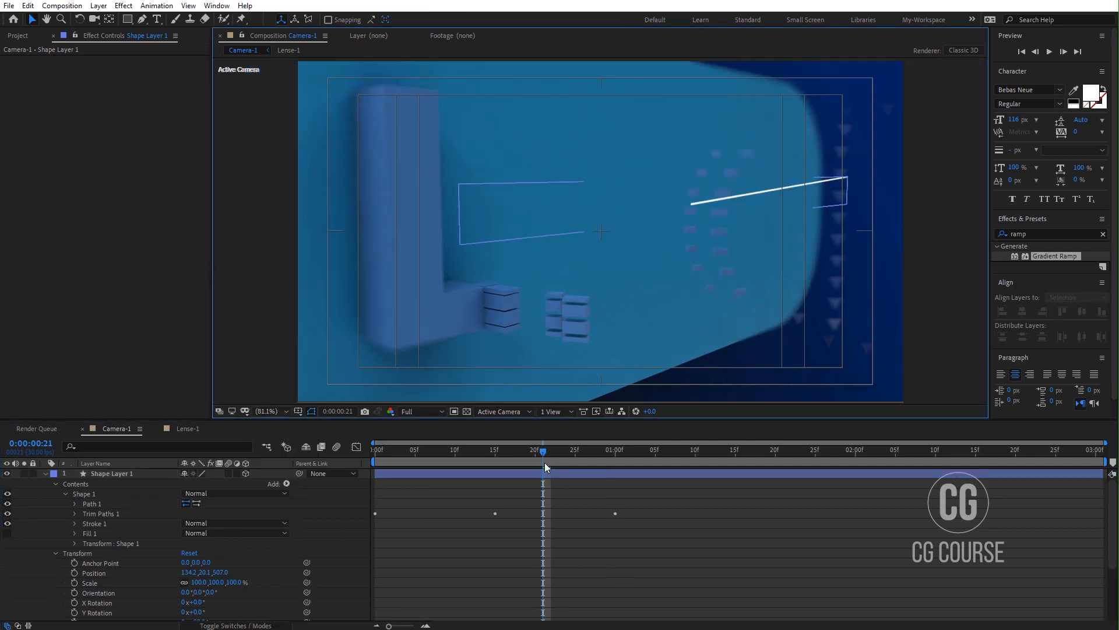
{"action": "left_click_drag", "start_coordinate": [545, 463], "coordinate": [520, 481]}
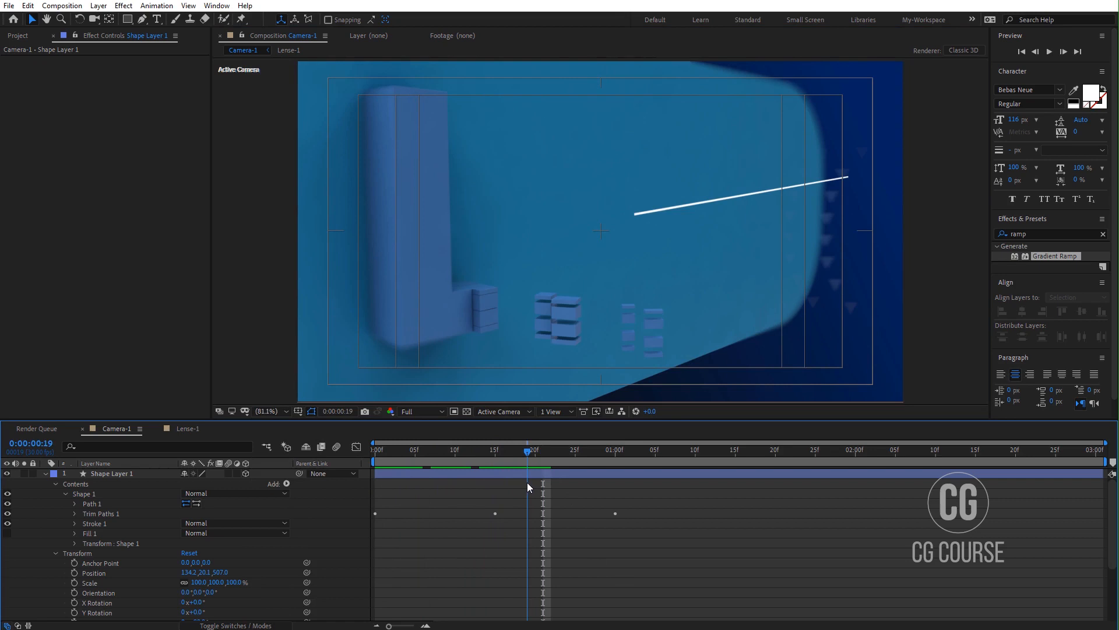
- Collapse Shape Layer 1 and move it below the Camera-Depth and Camera-1 layers so the lens blur affects it
{"action": "left_click", "coordinate": [46, 473]}
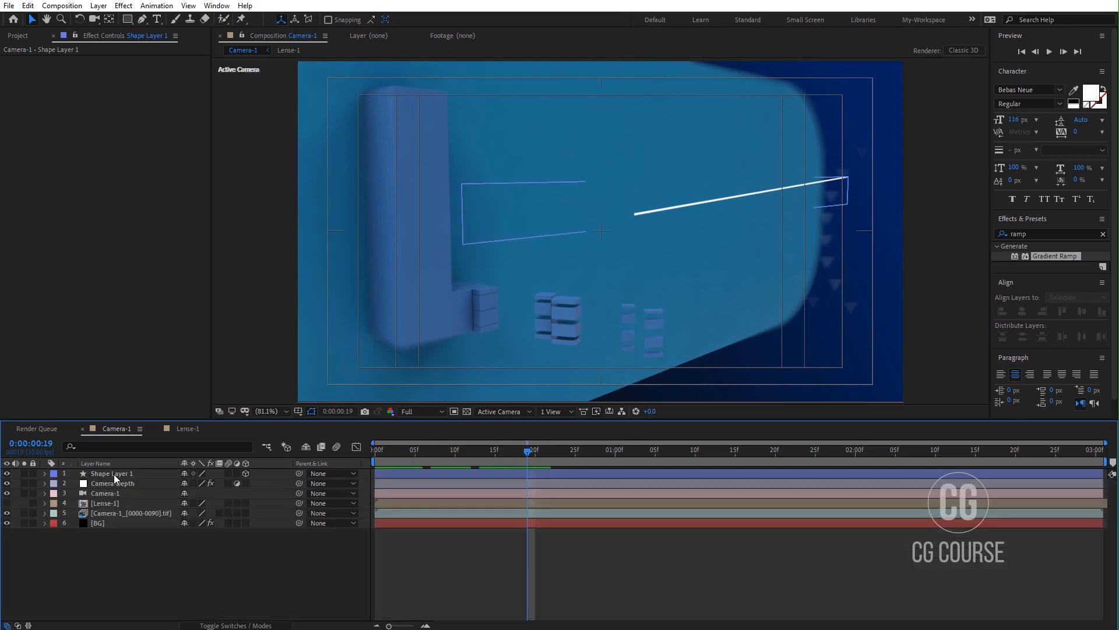
{"action": "left_click_drag", "start_coordinate": [114, 474], "coordinate": [115, 502]}
{"action": "left_click", "coordinate": [124, 550]}
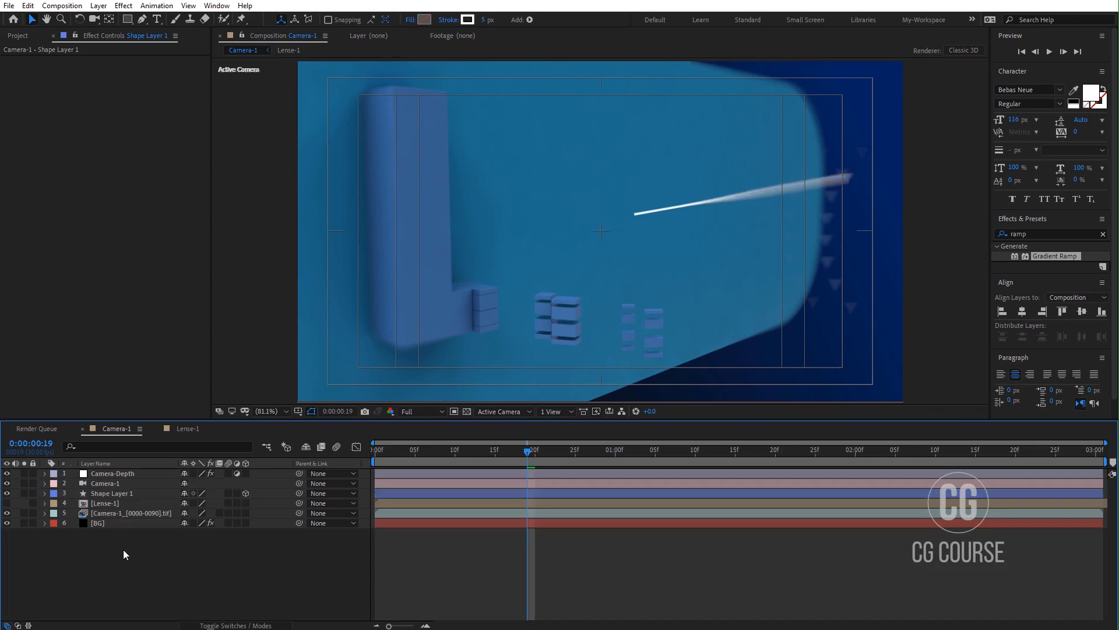
- At 0:00:00:10, slide Shape Layer 1 along its Y axis until the line starts at the frame's left edge
{"action": "left_click_drag", "start_coordinate": [520, 456], "coordinate": [458, 460]}
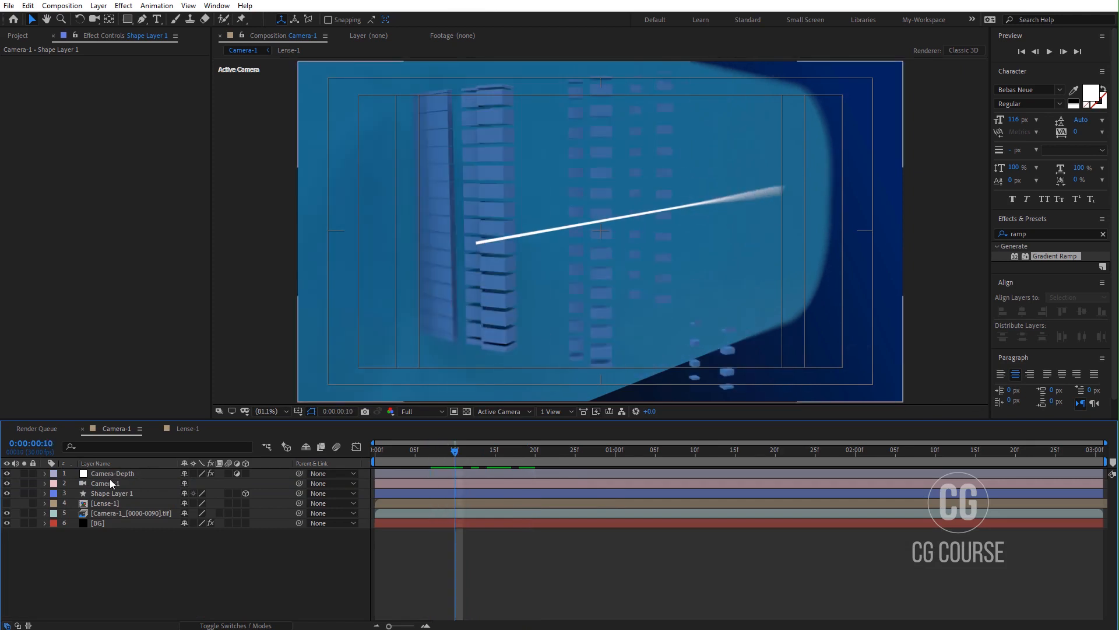
{"action": "left_click", "coordinate": [108, 491]}
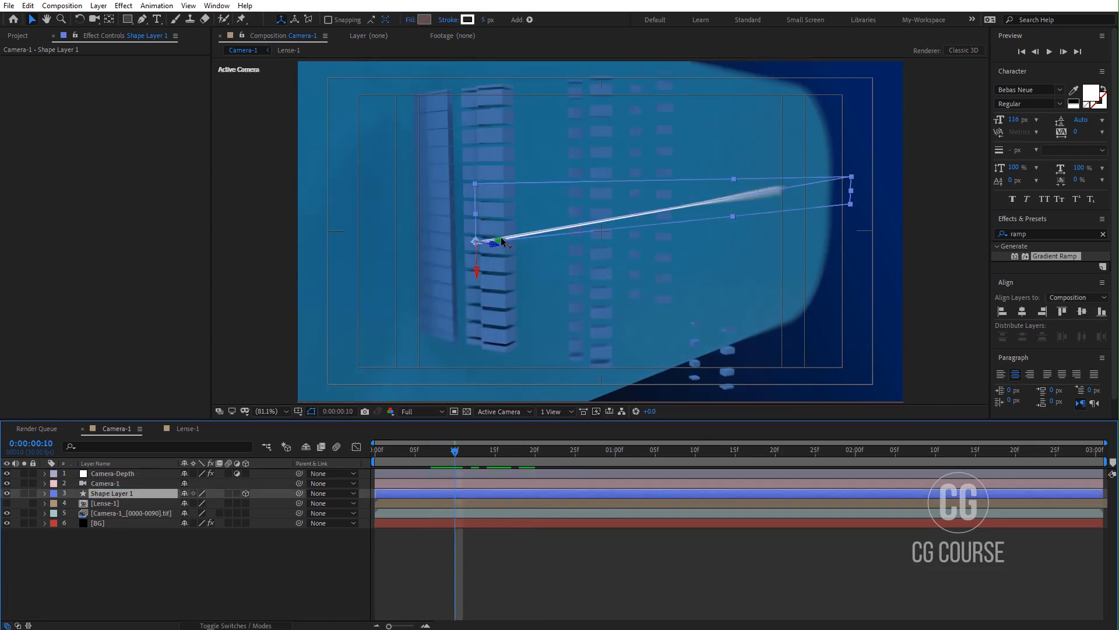
{"action": "left_click_drag", "start_coordinate": [501, 240], "coordinate": [373, 272]}
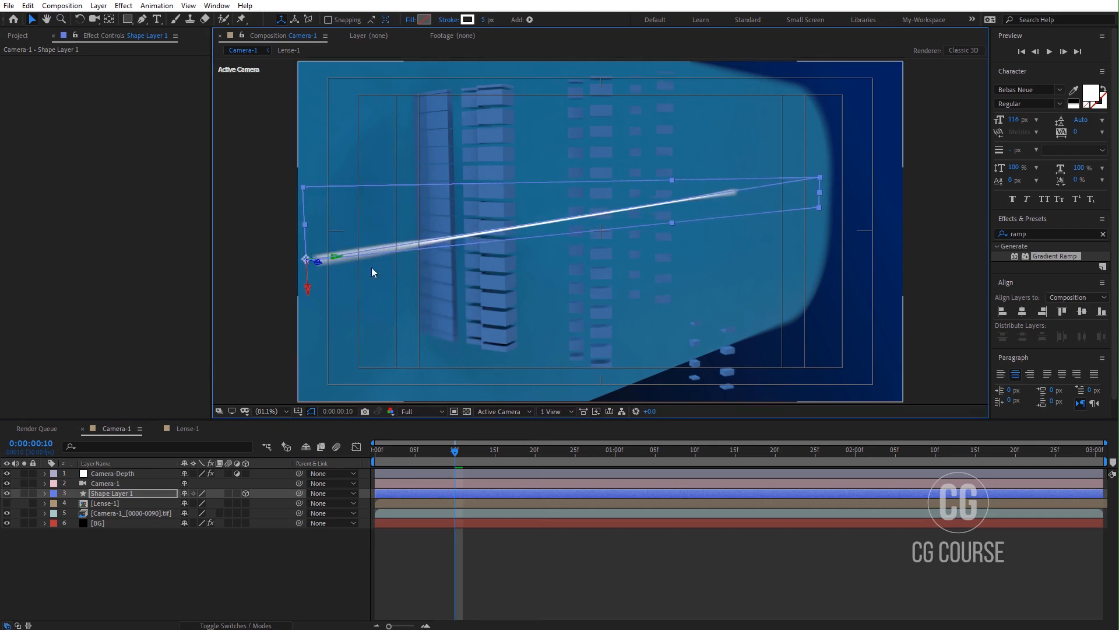
- Set the stroke width of Shape Layer 1 to 1 px
{"action": "left_click", "coordinate": [487, 19]}
{"action": "type", "text": "1"}
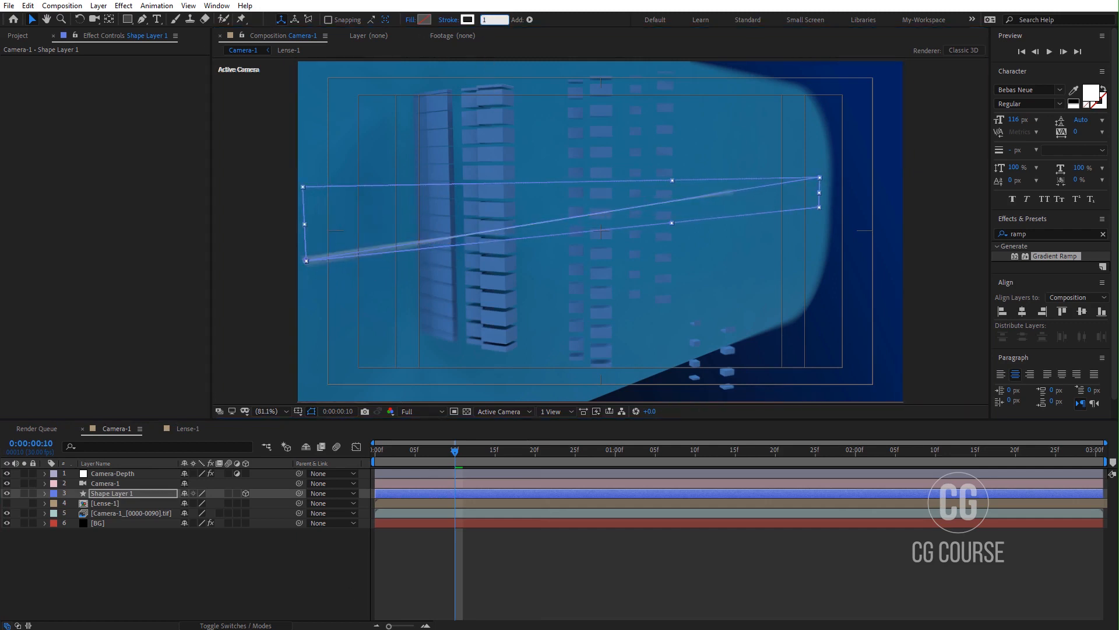
{"action": "left_click", "coordinate": [285, 593]}
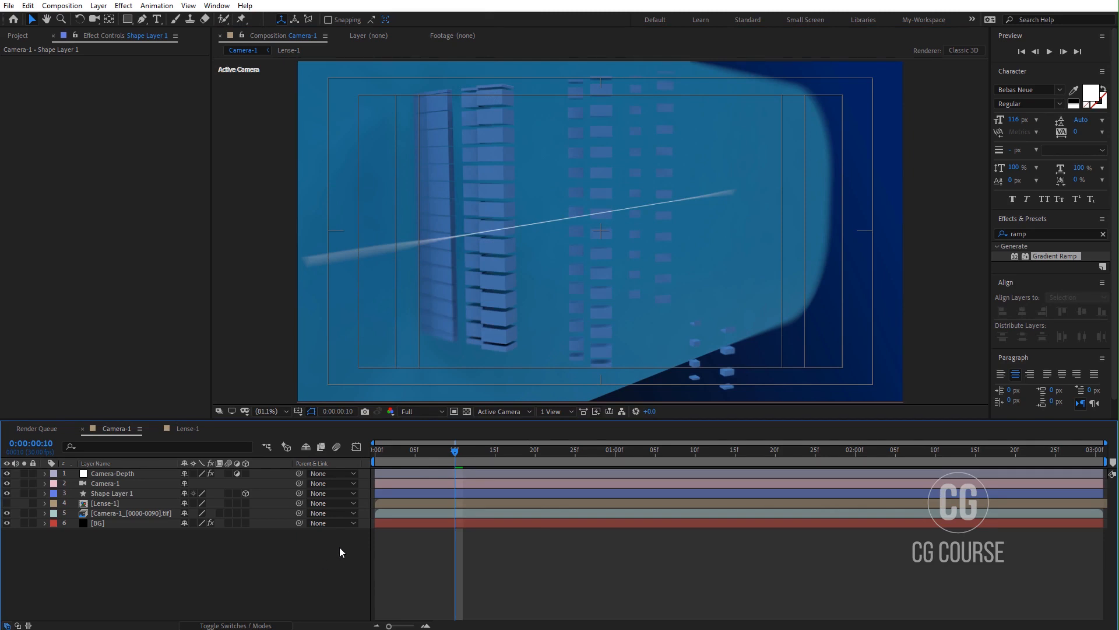
- Duplicate Shape Layer 1 and move the copy so its line starts at the base of the block columns
{"action": "left_click", "coordinate": [121, 493]}
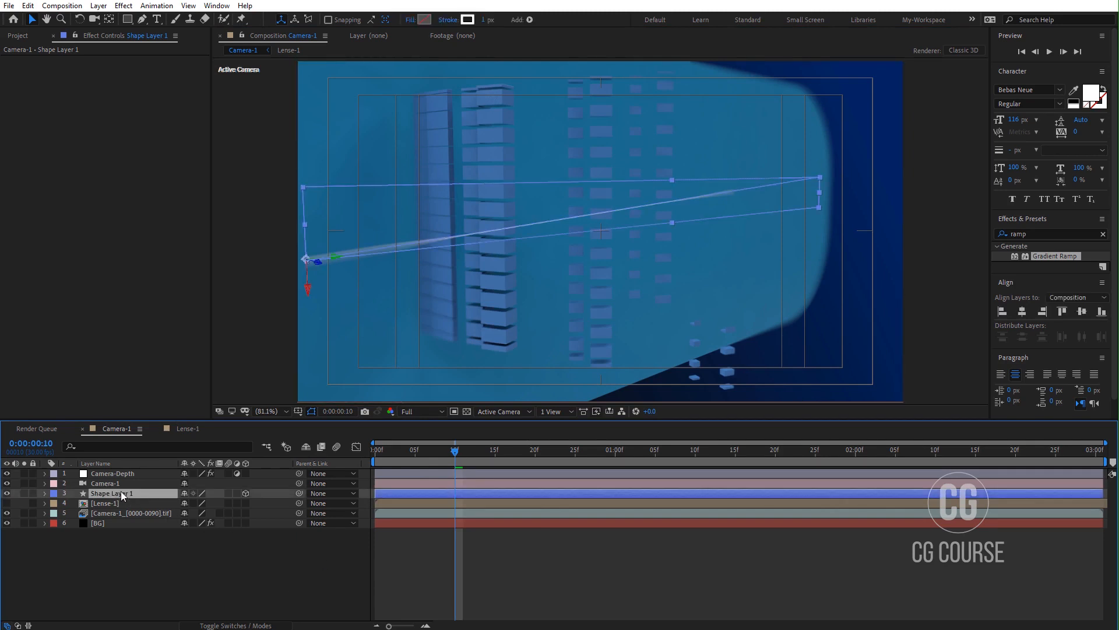
{"action": "key", "text": "ctrl+d"}
{"action": "left_click_drag", "start_coordinate": [309, 288], "coordinate": [495, 370]}
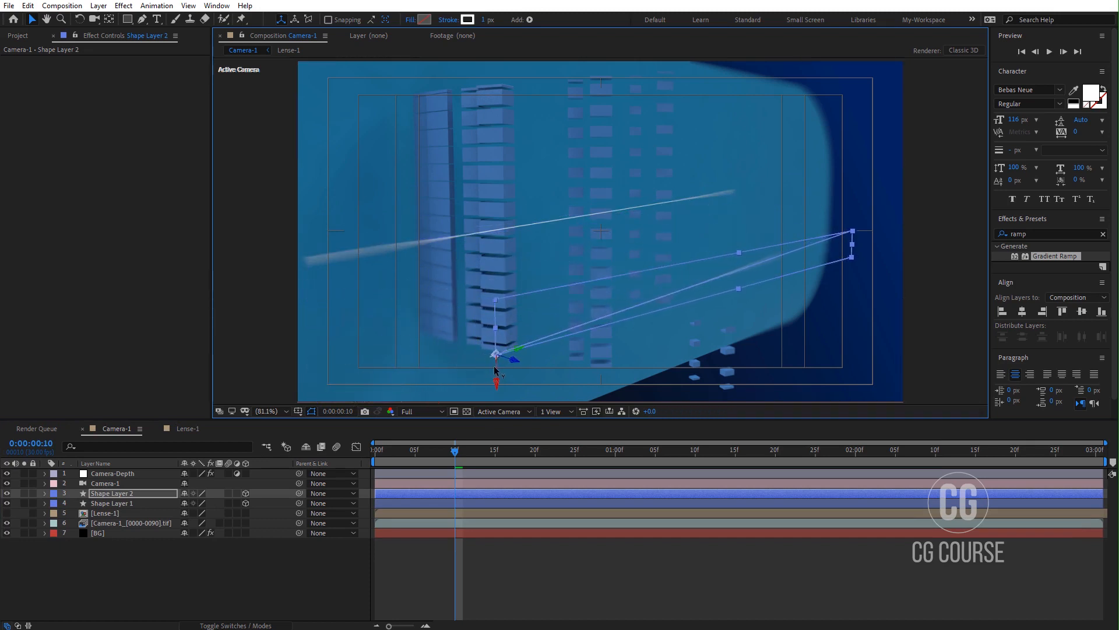
- Lengthen Path 1 of Shape Layer 2 by moving its far end point beyond the frame's right edge
{"action": "left_click", "coordinate": [45, 493]}
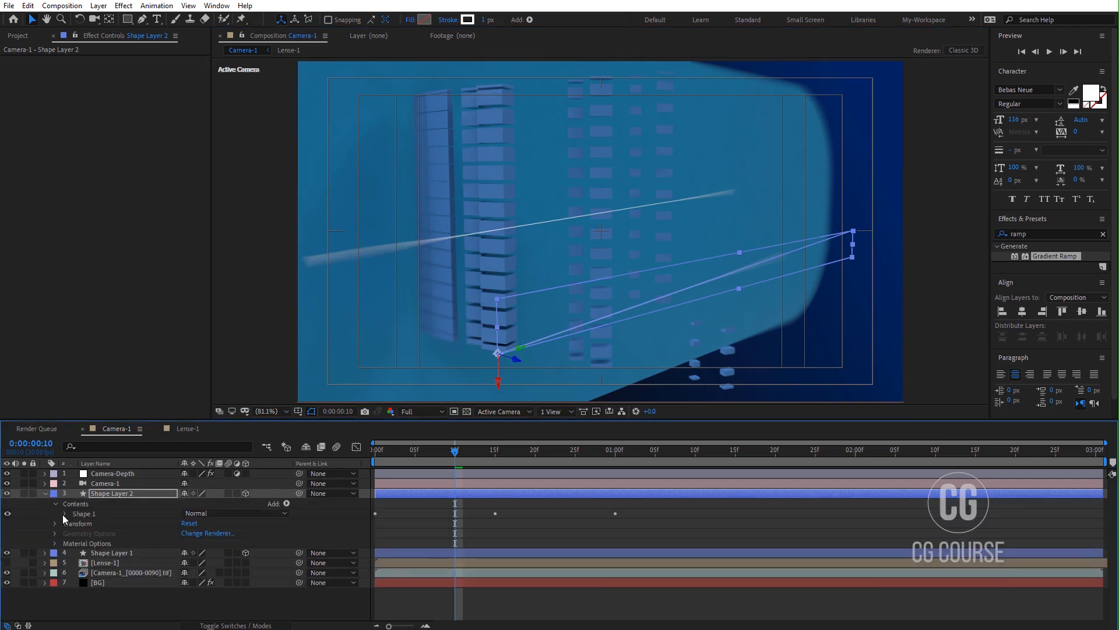
{"action": "left_click", "coordinate": [64, 514]}
{"action": "left_click", "coordinate": [85, 524]}
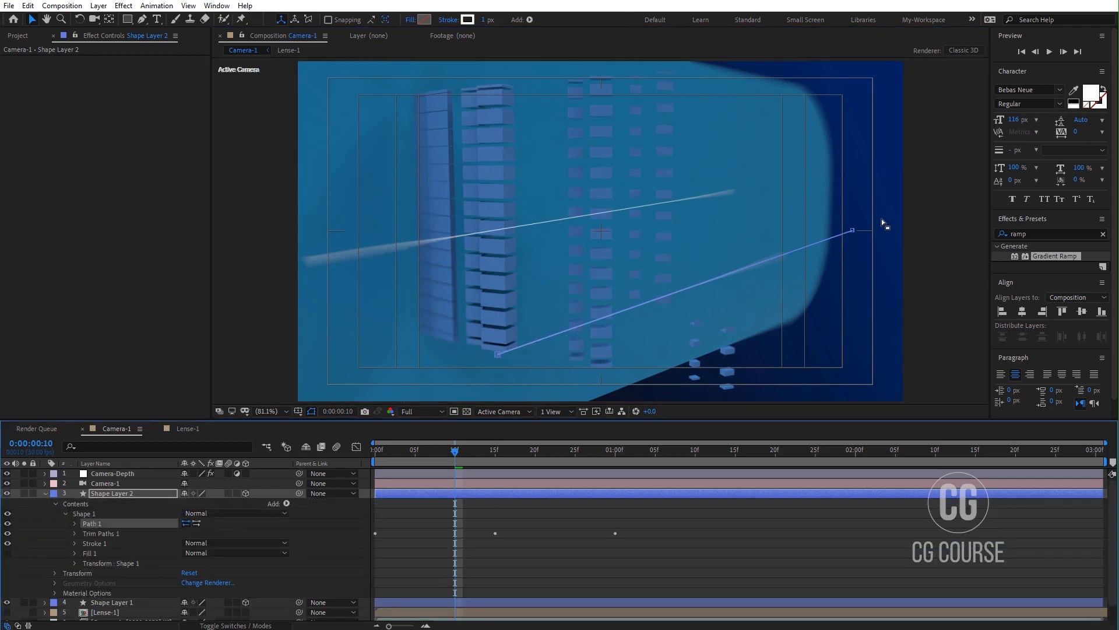
{"action": "left_click_drag", "start_coordinate": [882, 220], "coordinate": [852, 278]}
{"action": "left_click_drag", "start_coordinate": [862, 235], "coordinate": [929, 228]}
{"action": "left_click", "coordinate": [829, 534]}
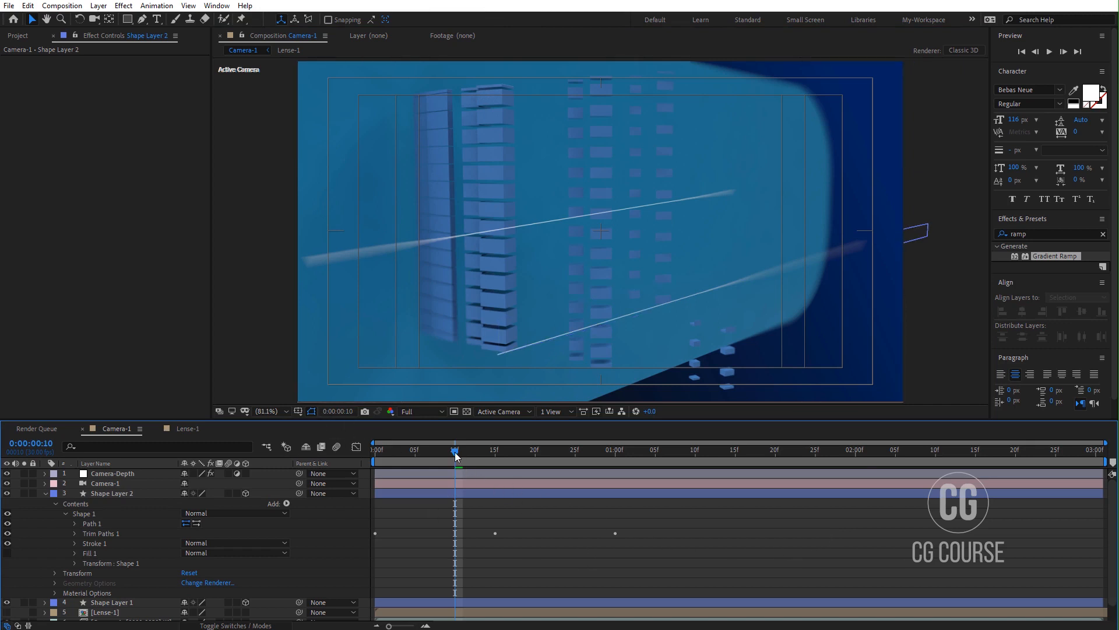
- Scrub to 0:00:01:24 to check both lines and collapse the properties of all layers
{"action": "left_click_drag", "start_coordinate": [438, 453], "coordinate": [809, 459]}
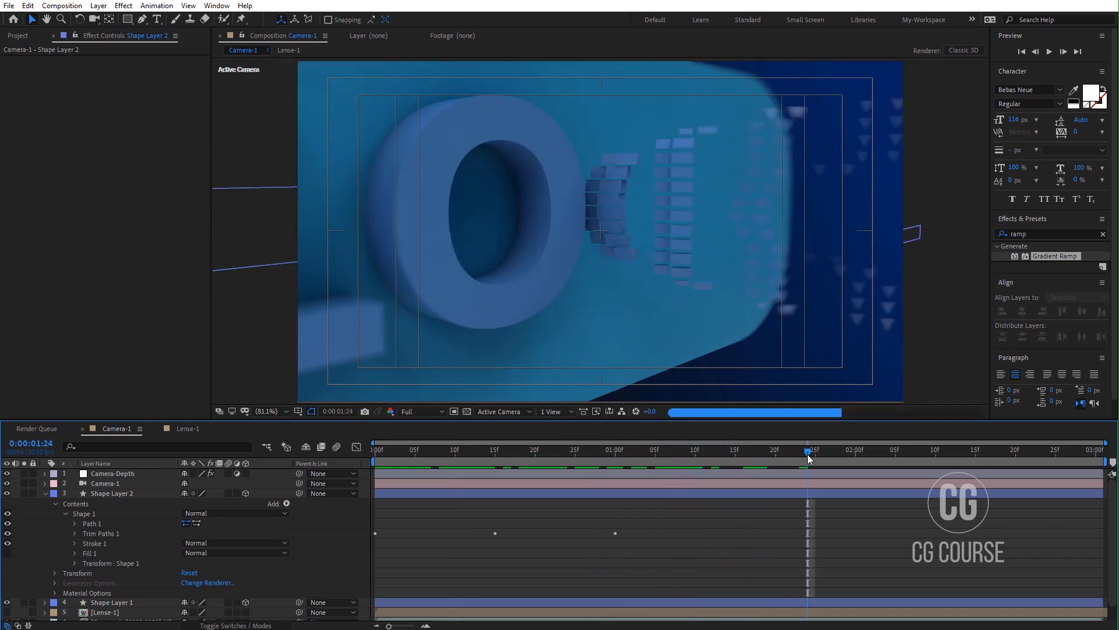
{"action": "left_click", "coordinate": [145, 474]}
{"action": "key", "text": "ctrl+a"}
{"action": "left_click", "coordinate": [47, 493]}
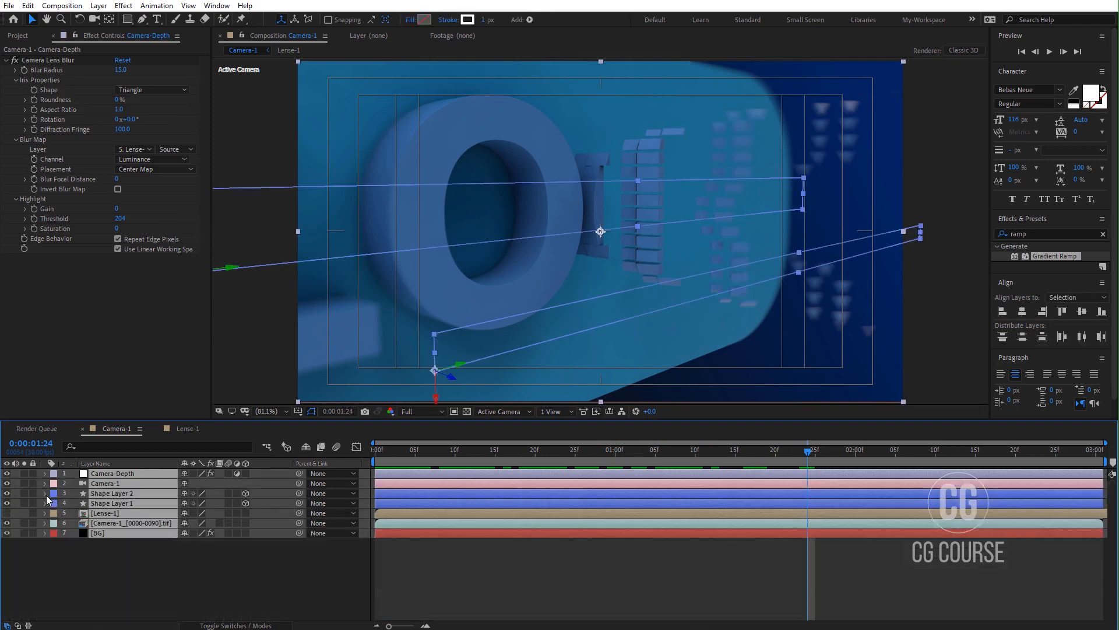
- Play the composition to review how both lines animate against the letters
{"action": "left_click", "coordinate": [131, 550]}
{"action": "left_click_drag", "start_coordinate": [636, 461], "coordinate": [447, 467]}
{"action": "key", "text": "space"}
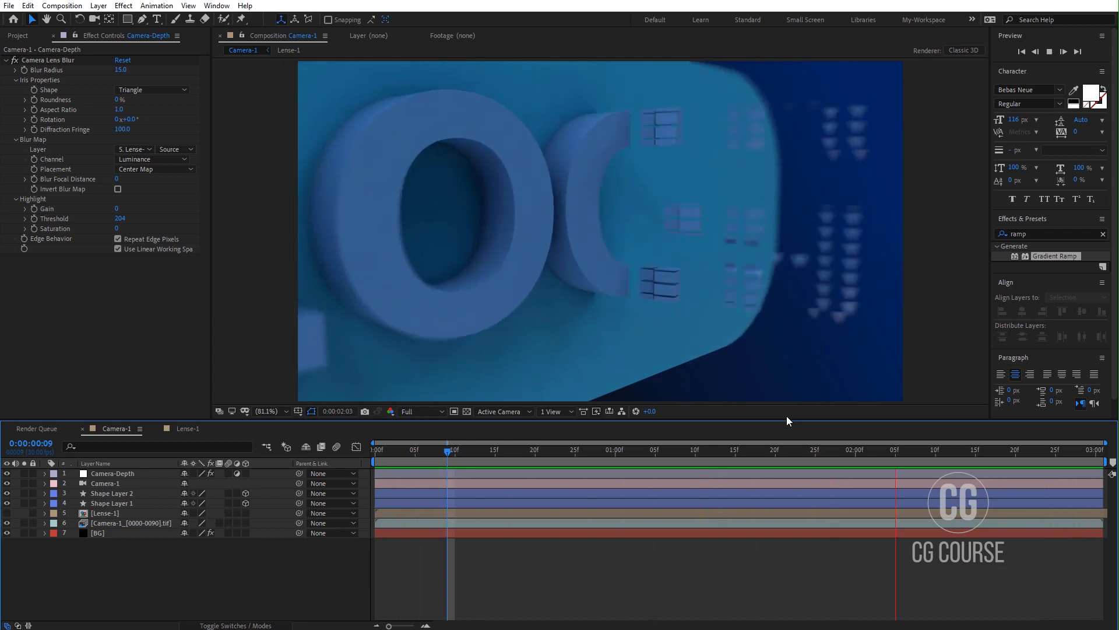
{"action": "key", "text": "space"}
- Reveal both shape layers' trim keyframes and shift all except the first End keyframes about 17 frames later
{"action": "left_click", "coordinate": [98, 494]}
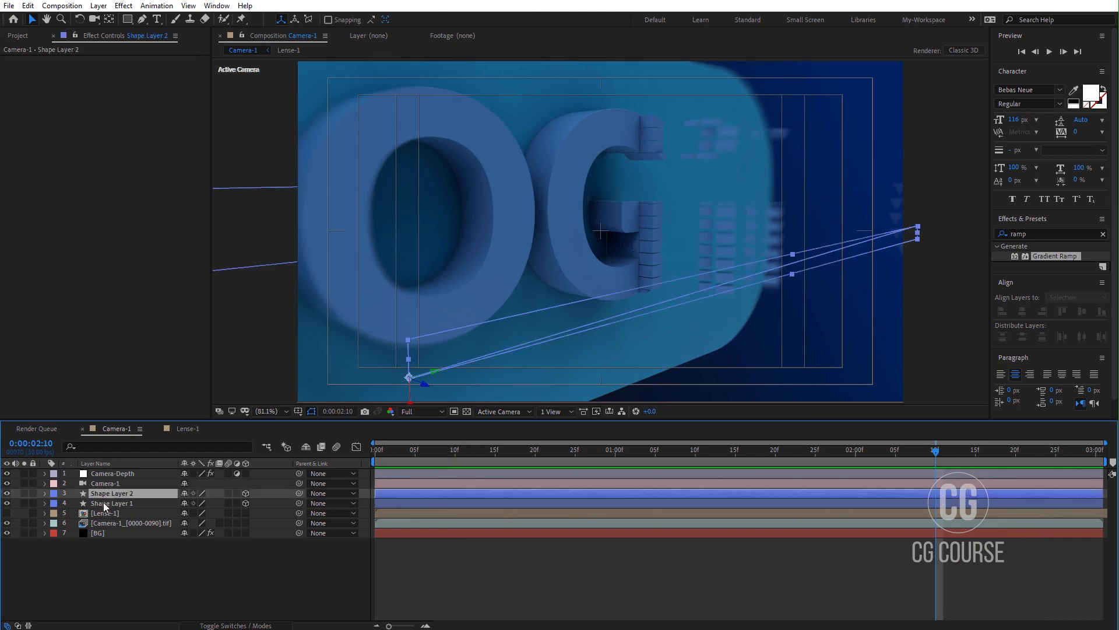
{"action": "left_click", "coordinate": [103, 502], "text": "shift"}
{"action": "key", "text": "u"}
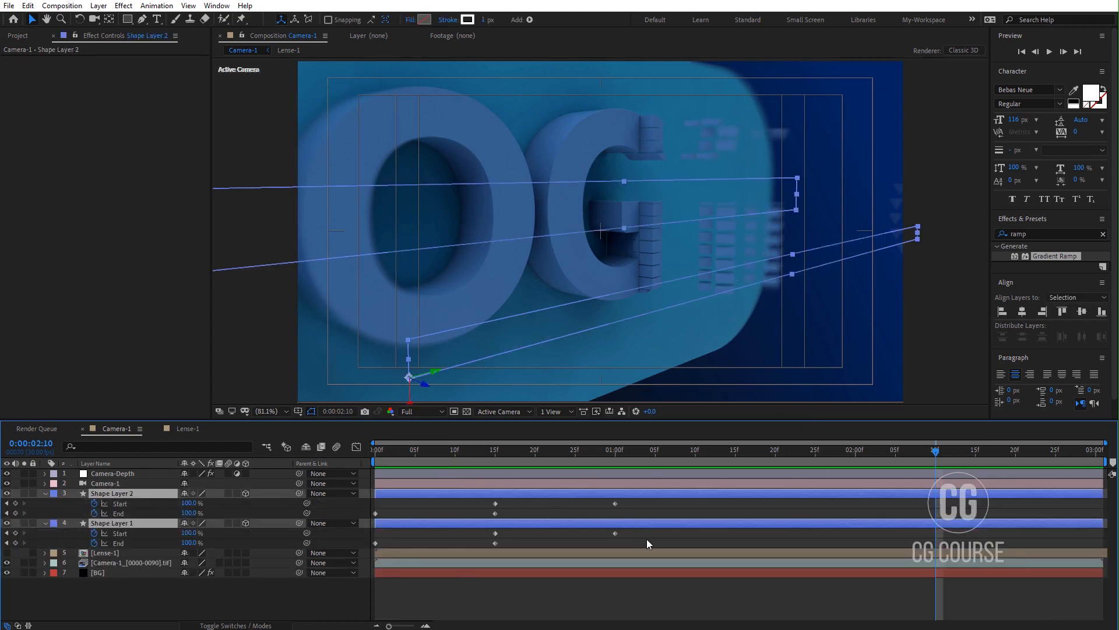
{"action": "left_click_drag", "start_coordinate": [647, 543], "coordinate": [485, 505]}
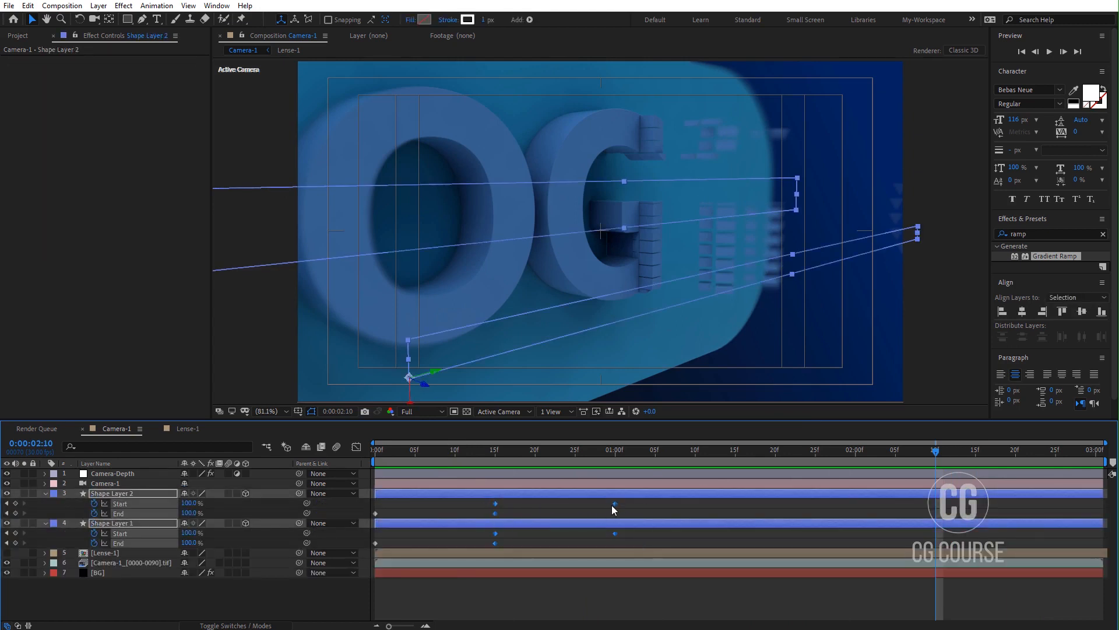
{"action": "left_click_drag", "start_coordinate": [615, 504], "coordinate": [905, 502]}
- Stagger the trim timing, ending Start and End at about 2:17 and 1:22 on Shape Layer 2, 2:22 and 1:26 on Shape Layer 1
{"action": "left_click", "coordinate": [752, 503]}
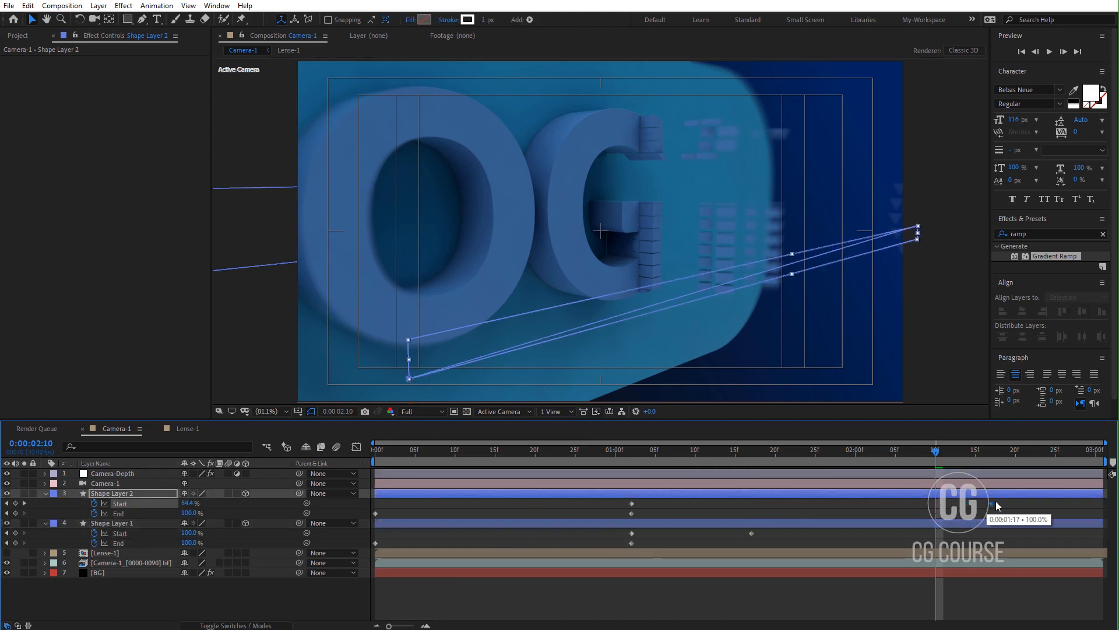
{"action": "left_click_drag", "start_coordinate": [997, 502], "coordinate": [997, 503]}
{"action": "left_click_drag", "start_coordinate": [631, 513], "coordinate": [1031, 532]}
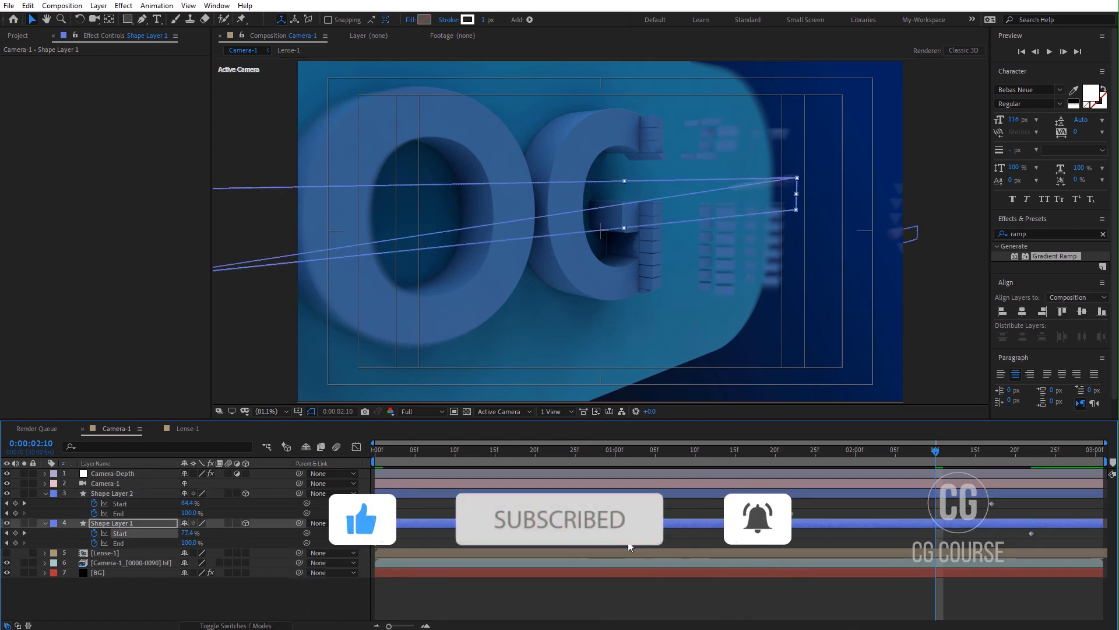
{"action": "left_click_drag", "start_coordinate": [630, 543], "coordinate": [822, 542]}
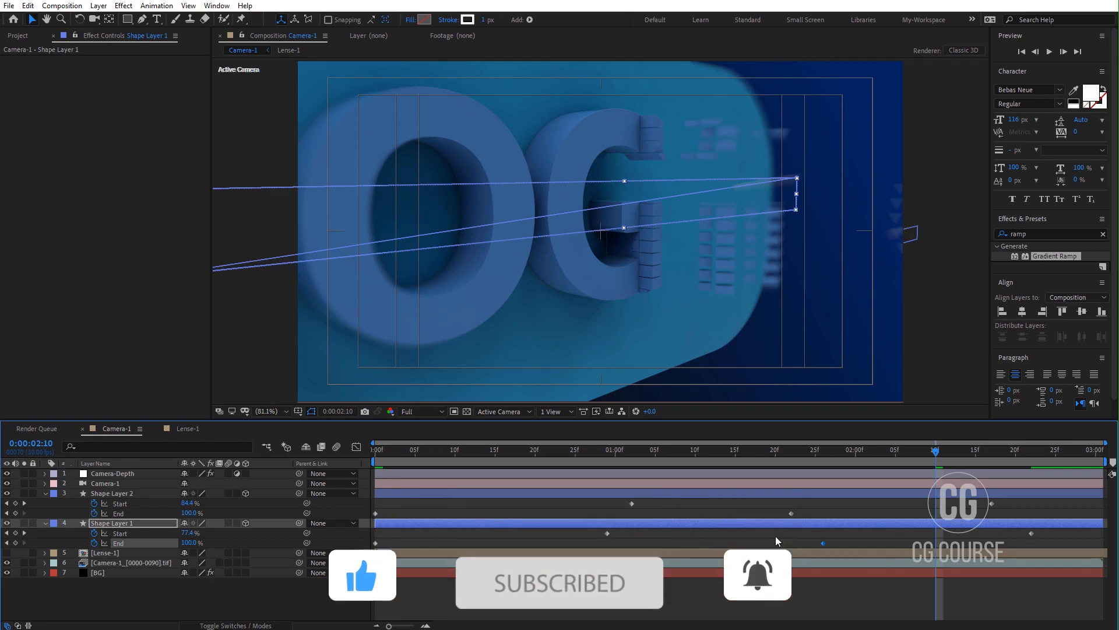
{"action": "left_click", "coordinate": [776, 537]}
- Play back the retimed line animation and check the lines at 0:00:01:19
{"action": "key", "text": "space"}
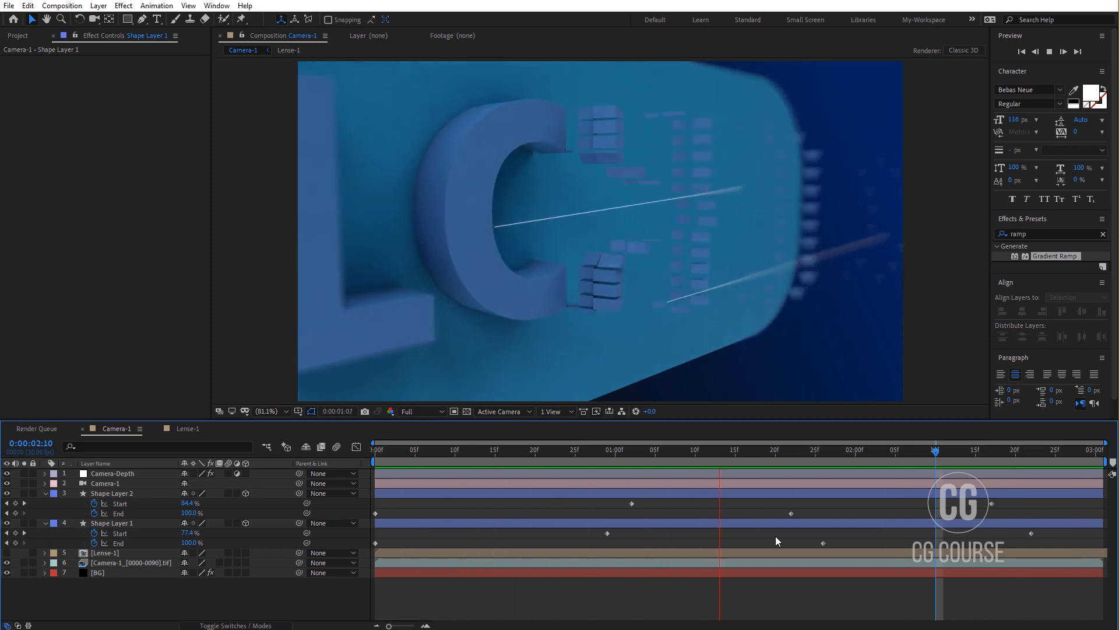
{"action": "key", "text": "space"}
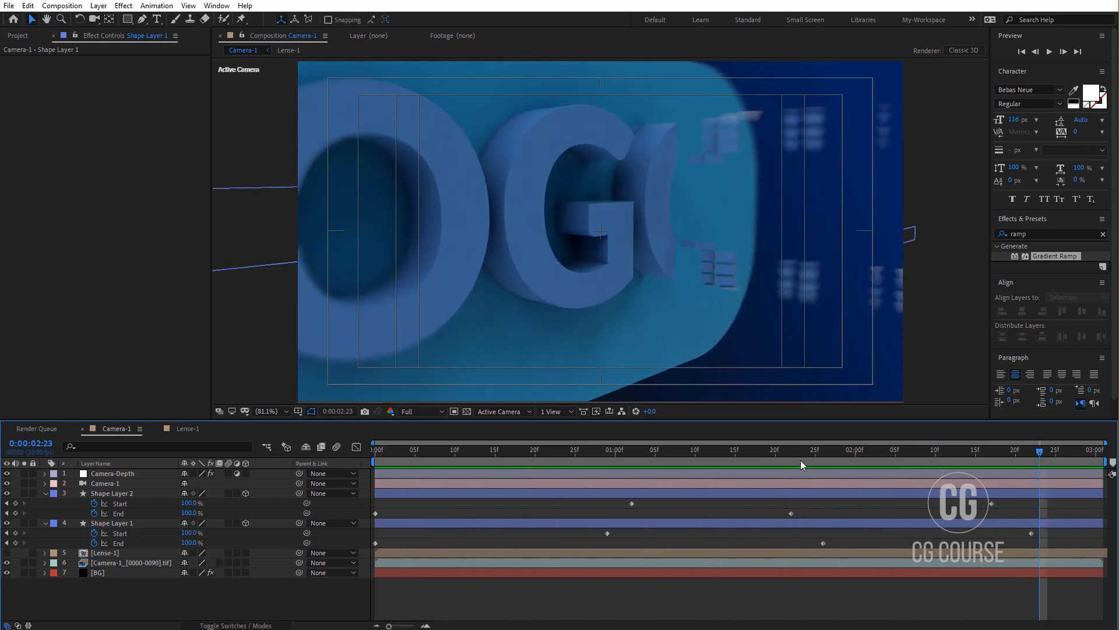
{"action": "left_click_drag", "start_coordinate": [800, 460], "coordinate": [768, 461]}
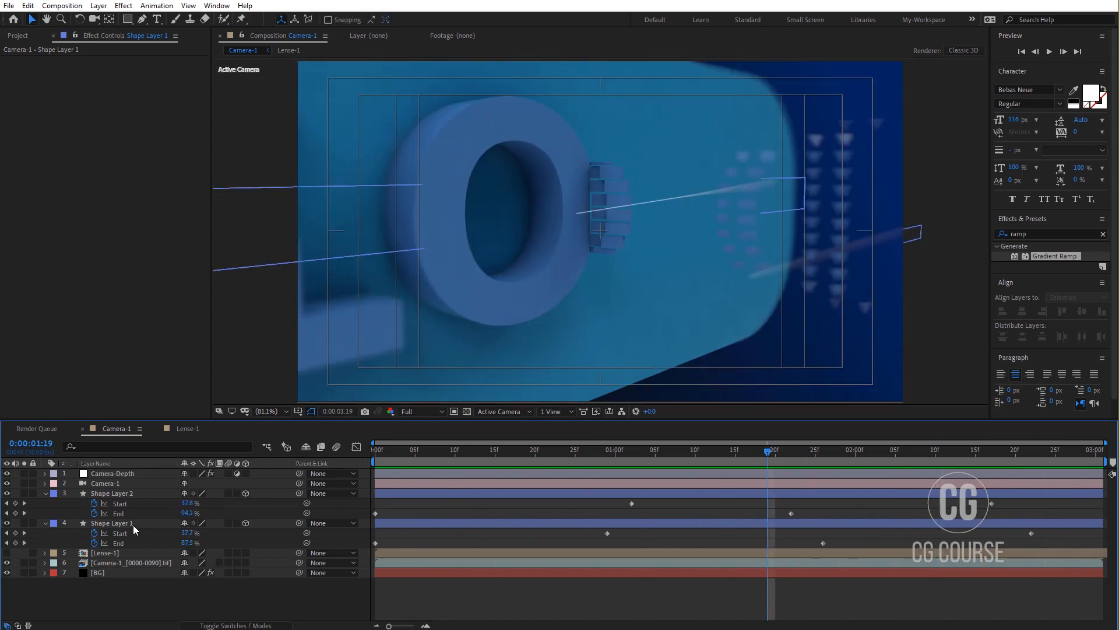
- Set the opacity of Shape Layer 1 and Shape Layer 2 to 60% and collapse both layers
{"action": "left_click", "coordinate": [111, 523]}
{"action": "left_click", "coordinate": [112, 493], "text": "ctrl"}
{"action": "key", "text": "t"}
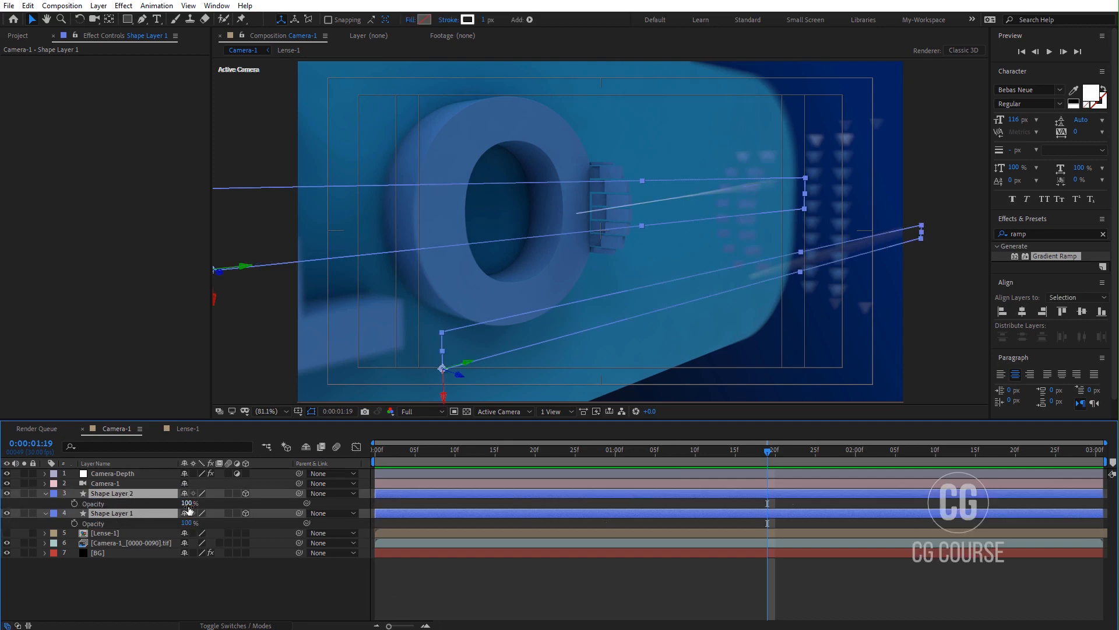
{"action": "type", "text": "0"}
{"action": "key", "text": "Return"}
{"action": "left_click", "coordinate": [186, 573]}
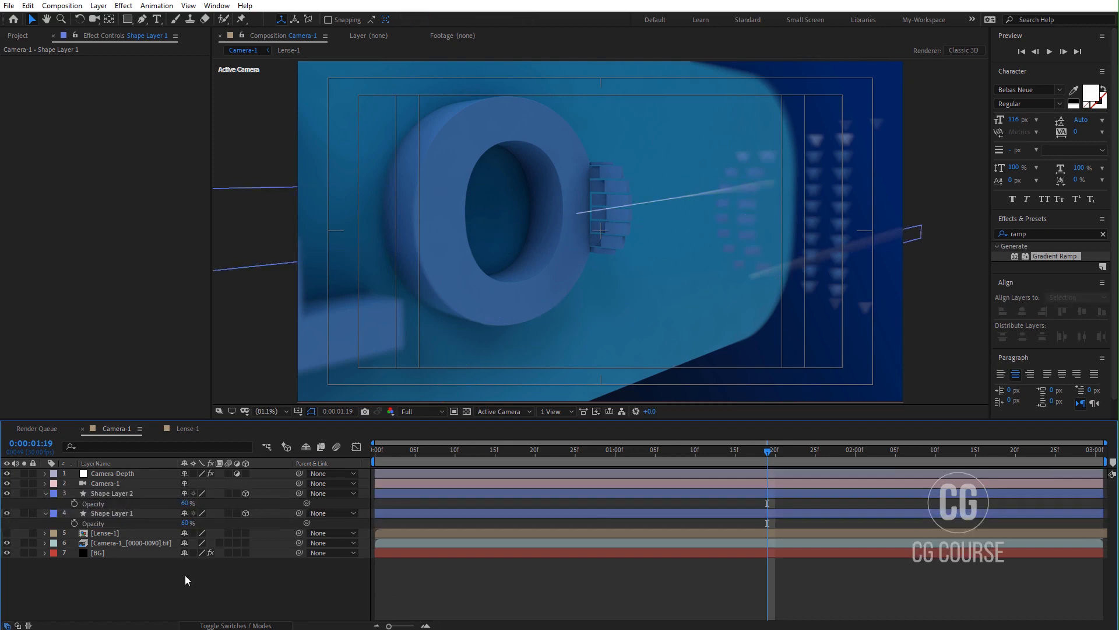
{"action": "left_click", "coordinate": [51, 494]}
{"action": "left_click", "coordinate": [47, 493]}
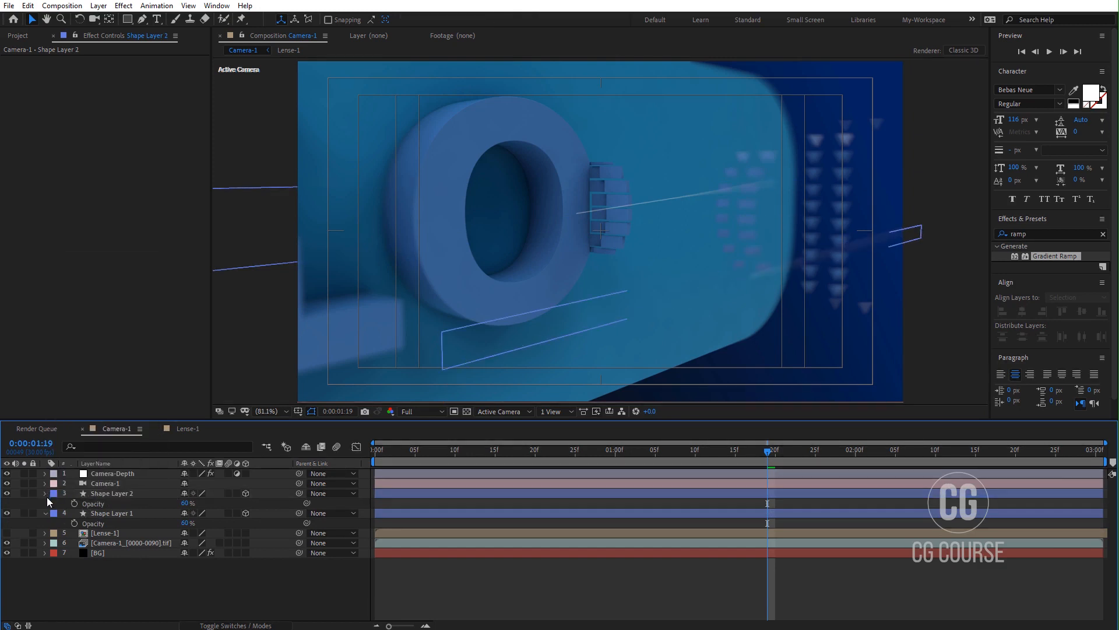
{"action": "left_click", "coordinate": [46, 494]}
{"action": "left_click", "coordinate": [45, 503]}
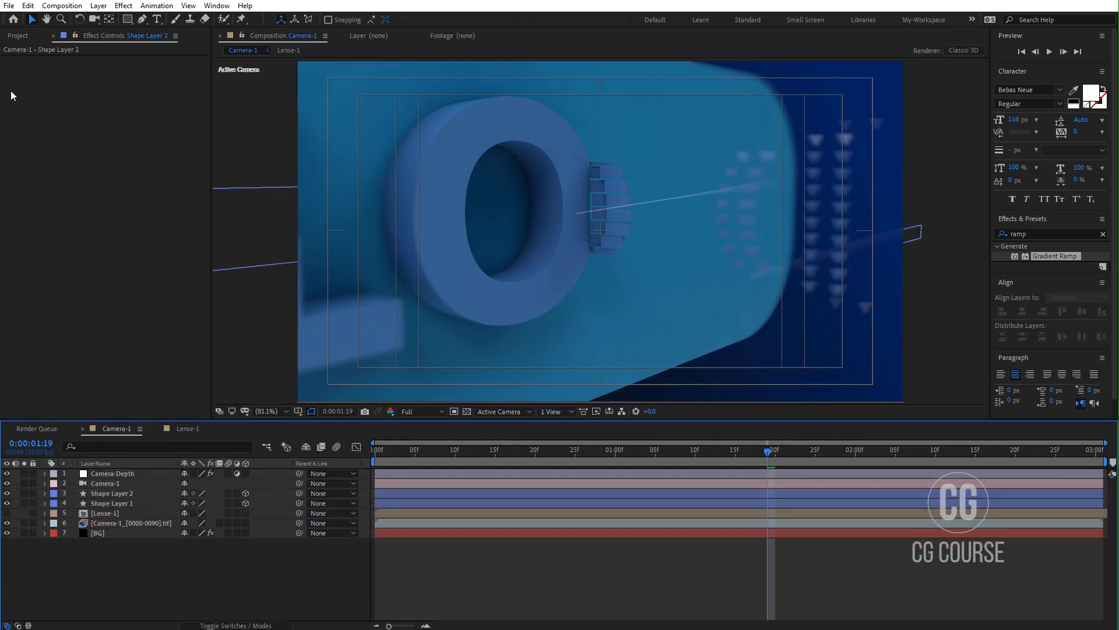
- Create a new 1920 x 1080, 30 fps, five-second composition named Grid
{"action": "left_click", "coordinate": [19, 36]}
{"action": "left_click", "coordinate": [61, 367]}
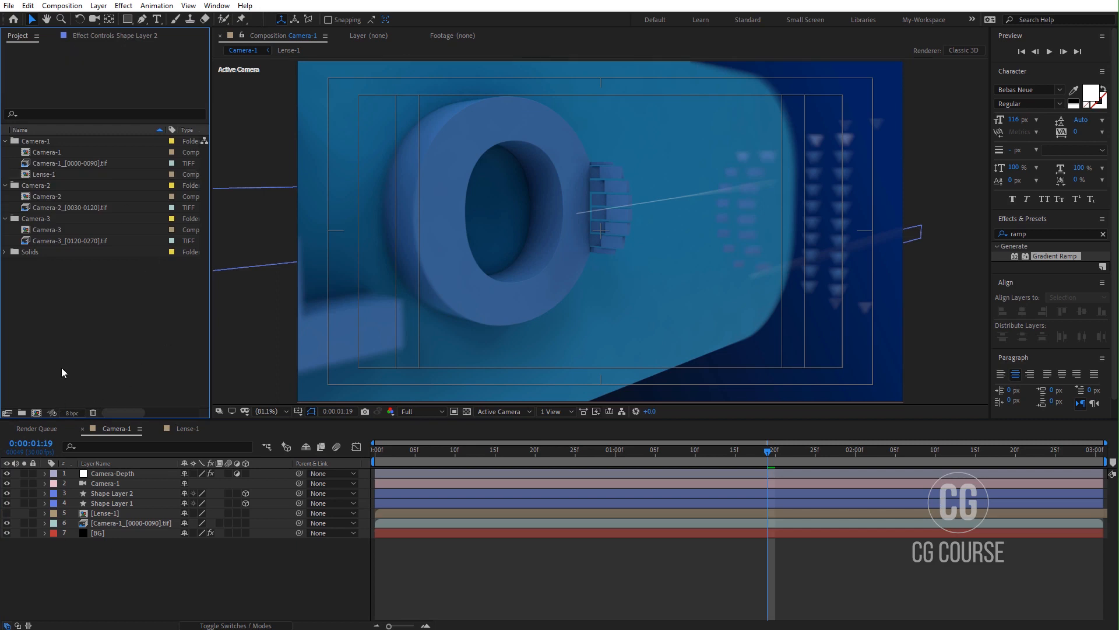
{"action": "left_click", "coordinate": [37, 413]}
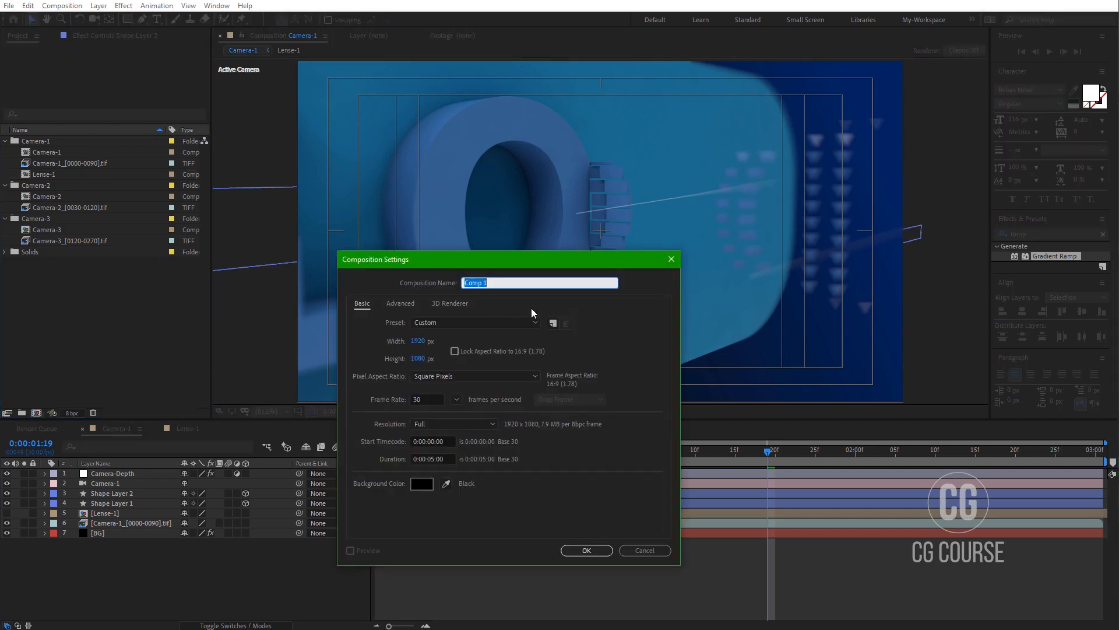
{"action": "type", "text": "Grid"}
{"action": "key", "text": "Return"}
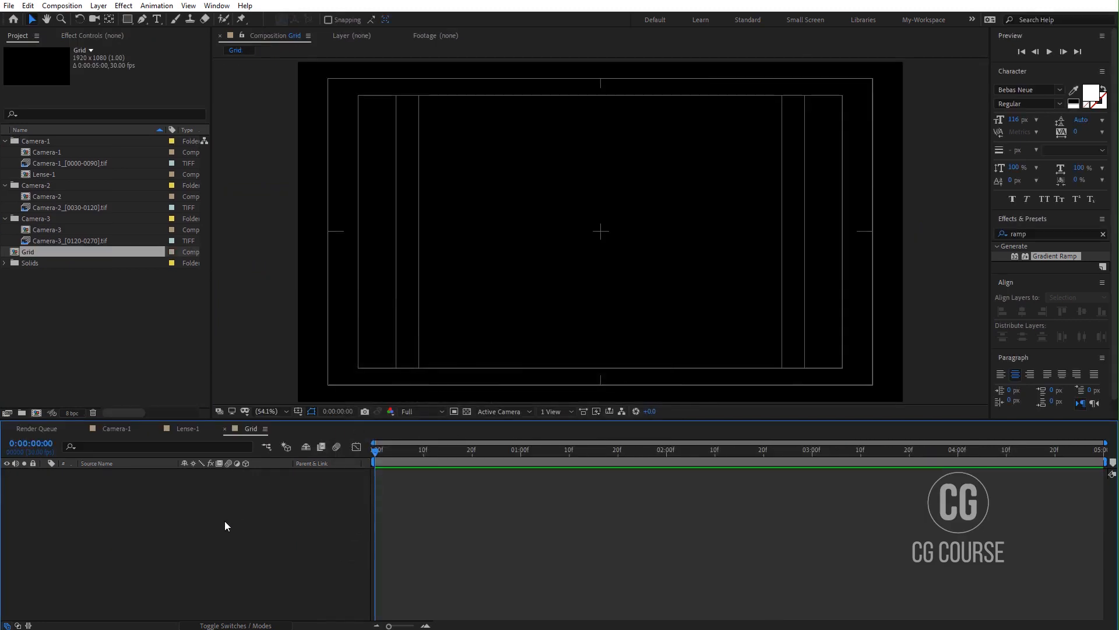
- Add a black 1920 x 1080 solid named Grid to the Grid composition
{"action": "right_click", "coordinate": [225, 520]}
{"action": "mouse_move", "coordinate": [324, 399]}
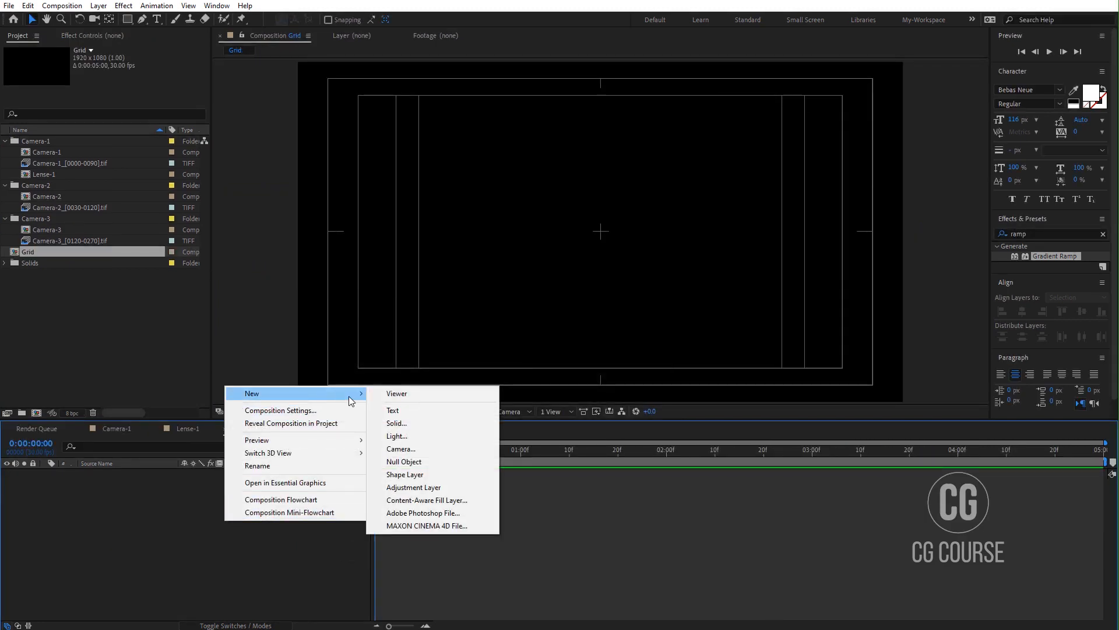
{"action": "left_click", "coordinate": [399, 424]}
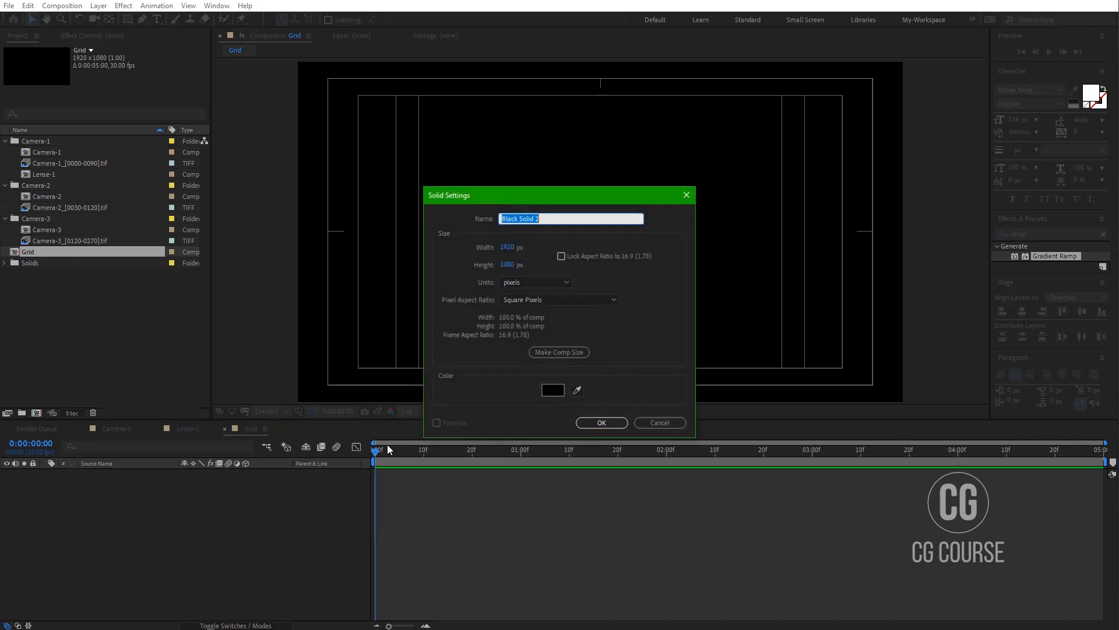
{"action": "left_click", "coordinate": [590, 423]}
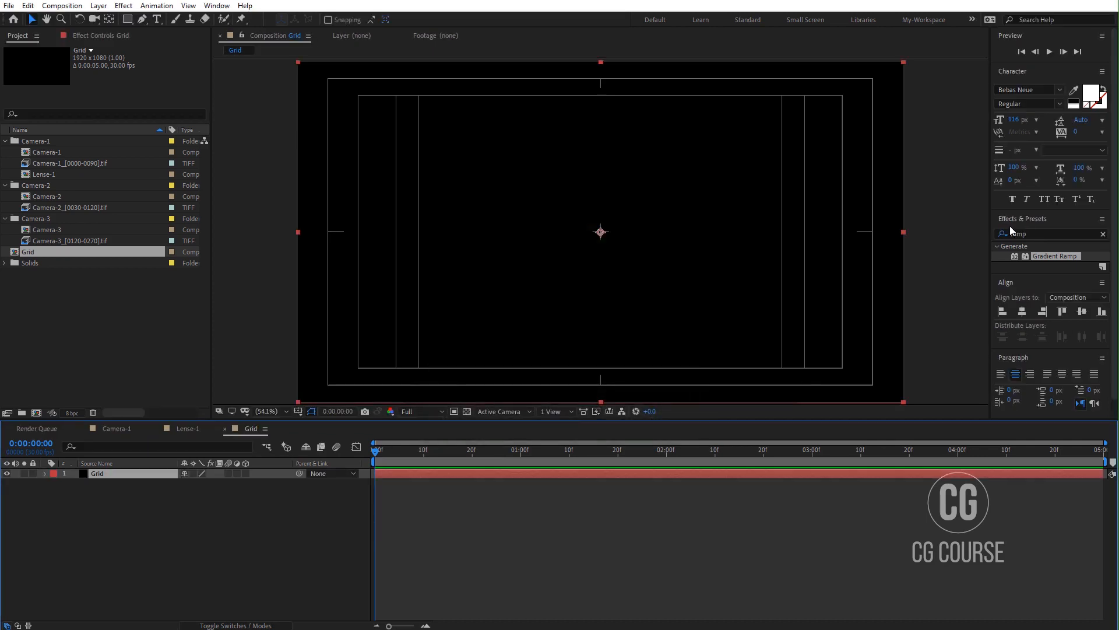
- Find the Grid effect under Generate and apply it to the Grid solid
{"action": "left_click", "coordinate": [1035, 233]}
{"action": "type", "text": "d"}
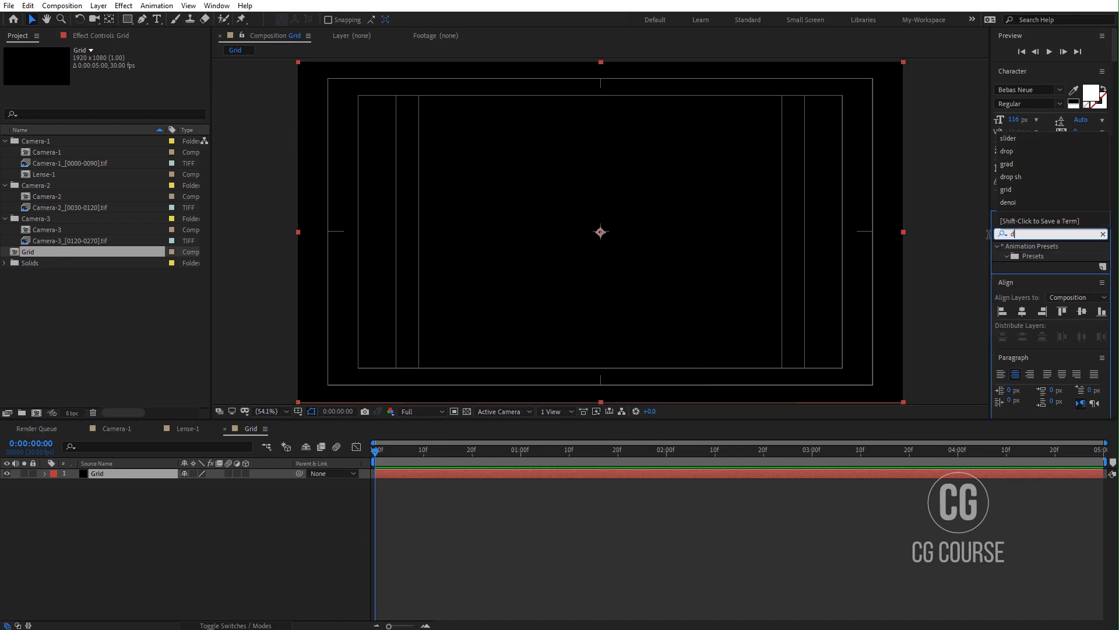
{"action": "type", "text": "rid"}
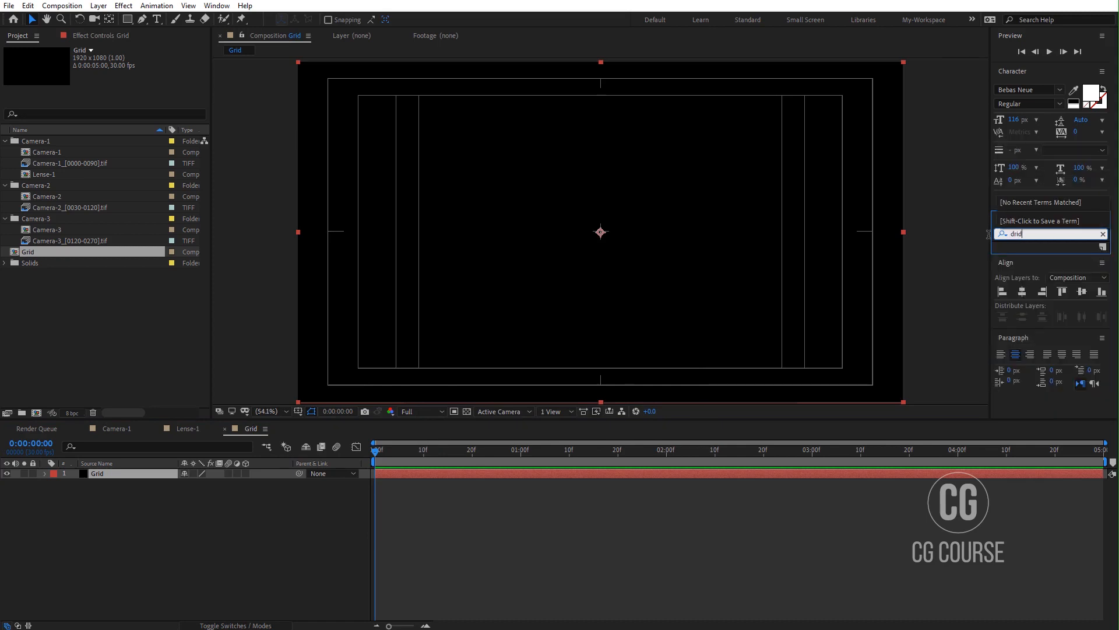
{"action": "left_click", "coordinate": [1041, 233]}
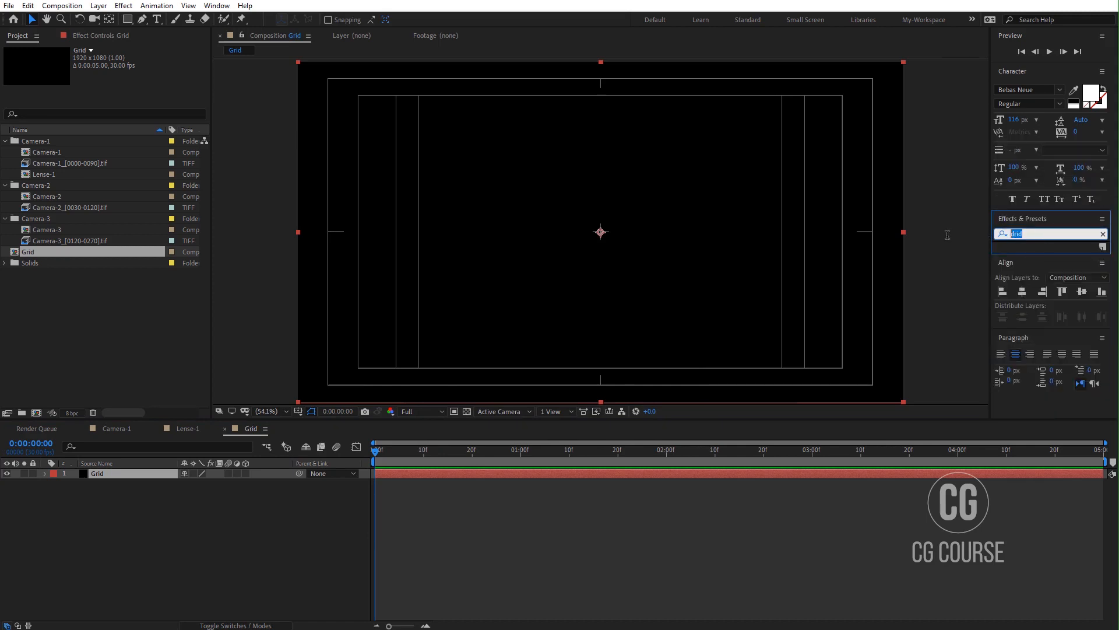
{"action": "type", "text": "gri"}
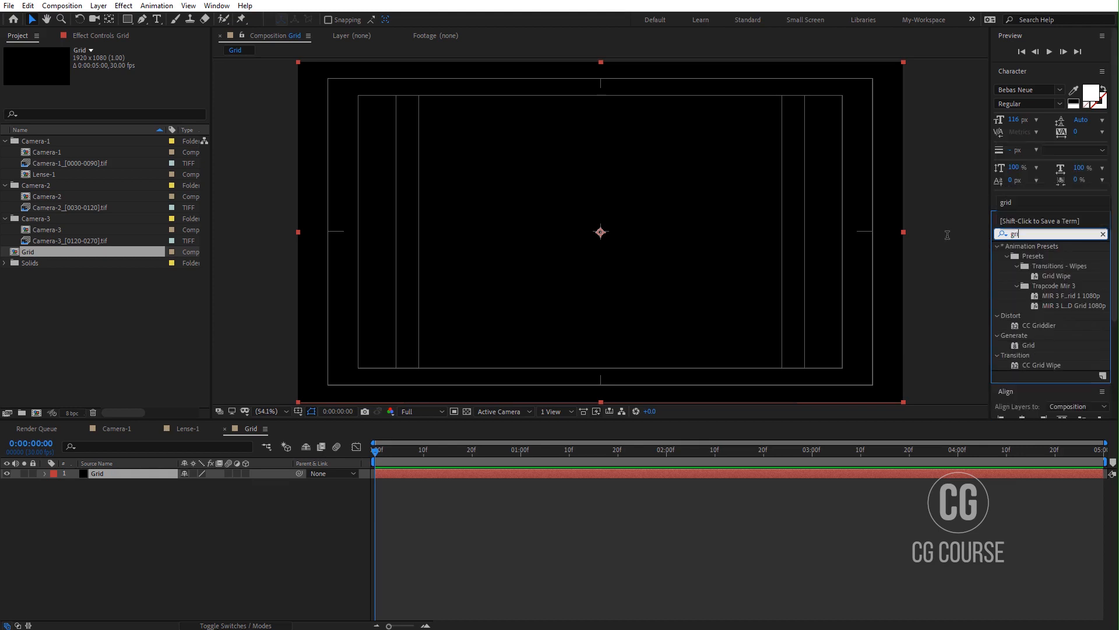
{"action": "left_click_drag", "start_coordinate": [1027, 346], "coordinate": [133, 475]}
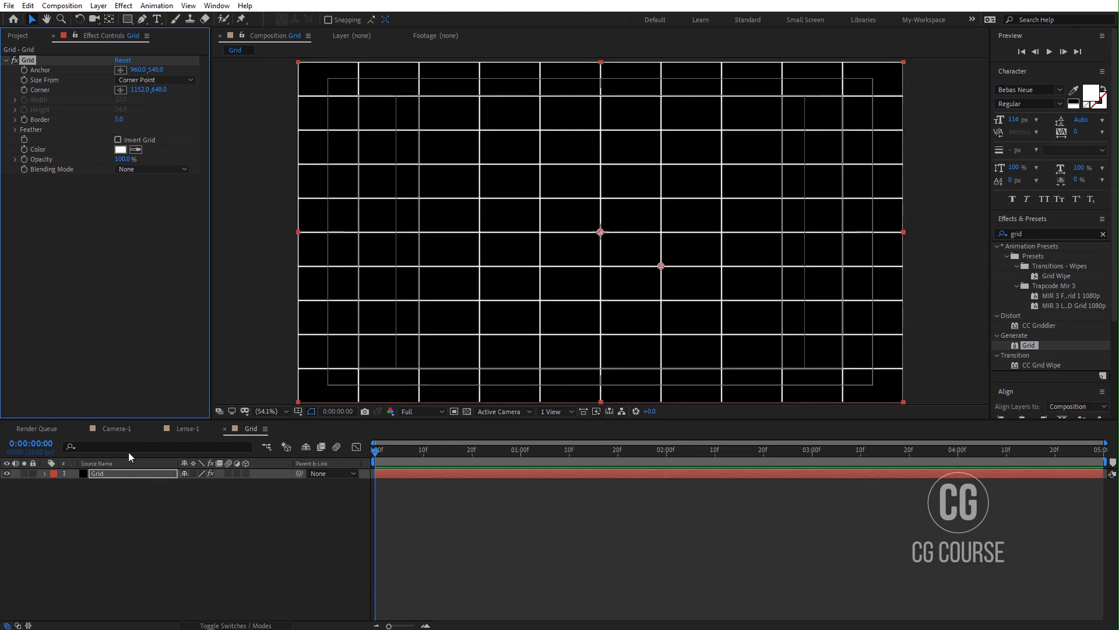
- Hide the title/action-safe guides in the Grid composition and set the Grid effect's border to 1
{"action": "left_click", "coordinate": [312, 411]}
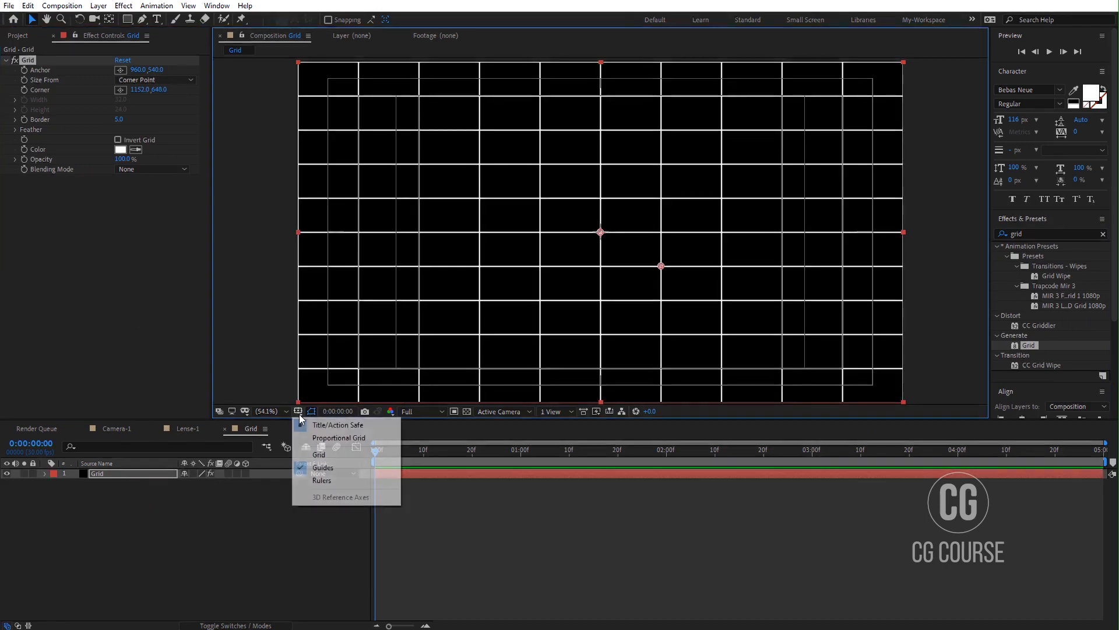
{"action": "left_click", "coordinate": [332, 425]}
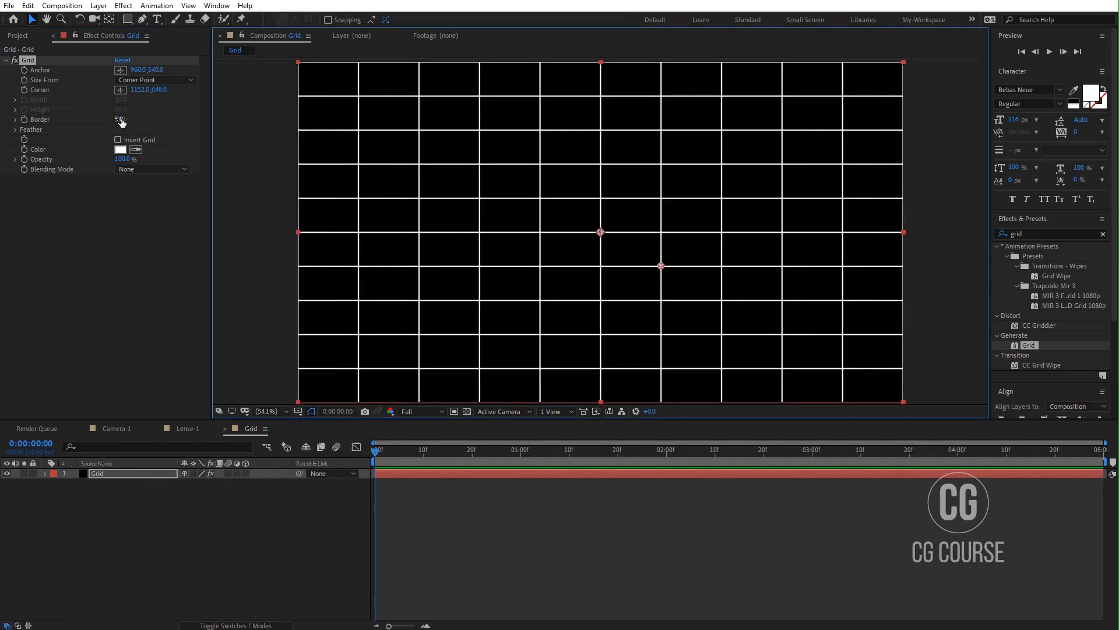
{"action": "left_click_drag", "start_coordinate": [119, 119], "coordinate": [116, 217]}
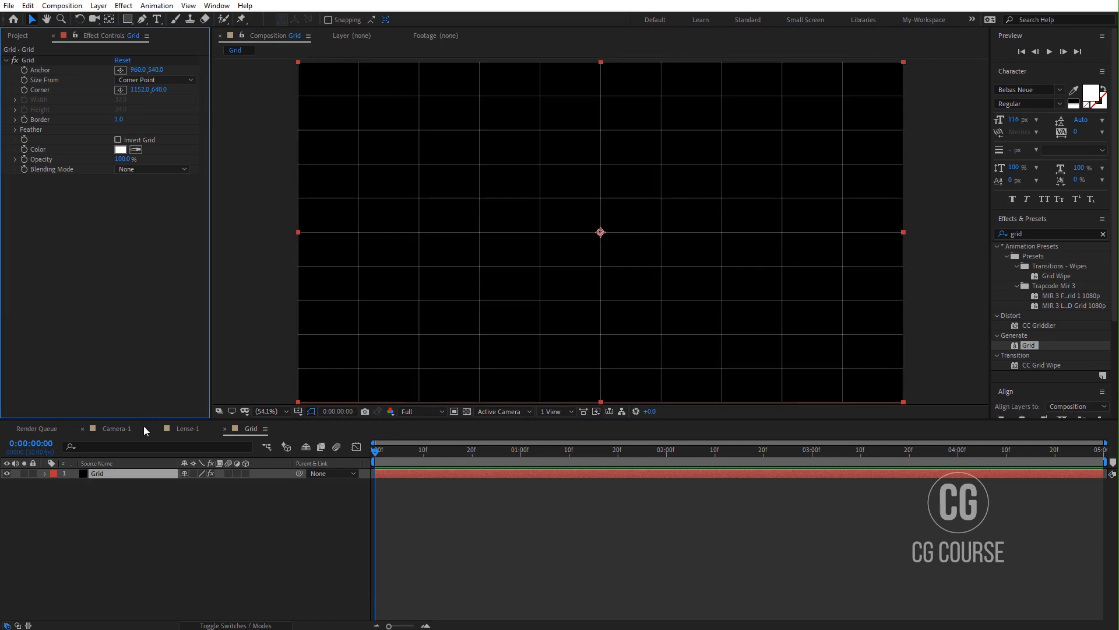
- Add the Grid composition to Camera-1 as a layer directly between the TIFF render sequence and BG
{"action": "left_click", "coordinate": [127, 429]}
{"action": "left_click", "coordinate": [27, 38]}
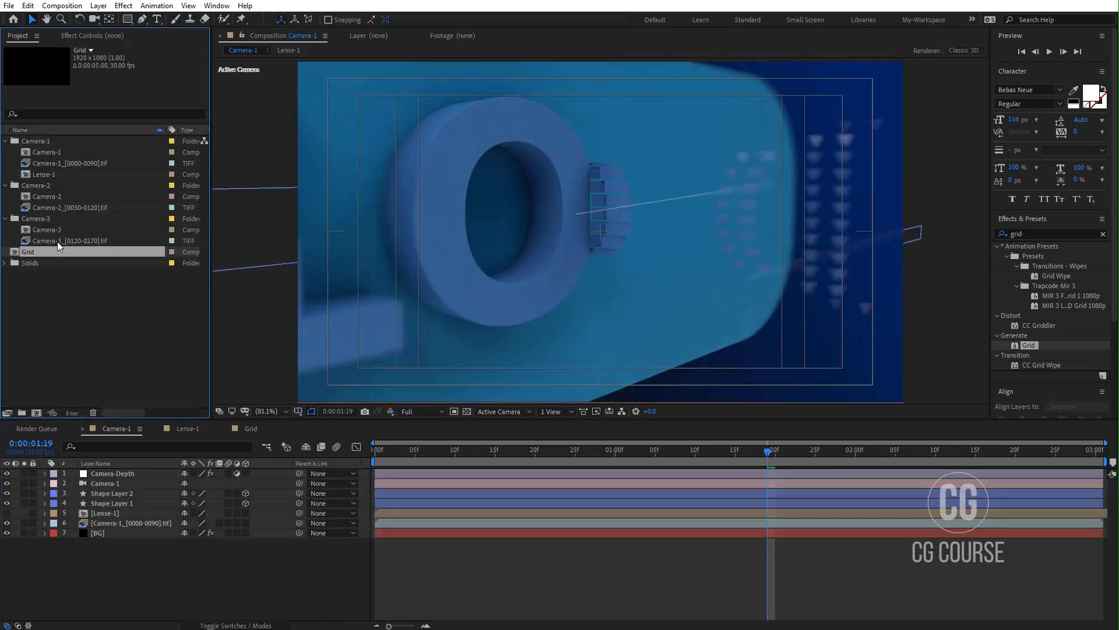
{"action": "left_click_drag", "start_coordinate": [52, 254], "coordinate": [107, 528]}
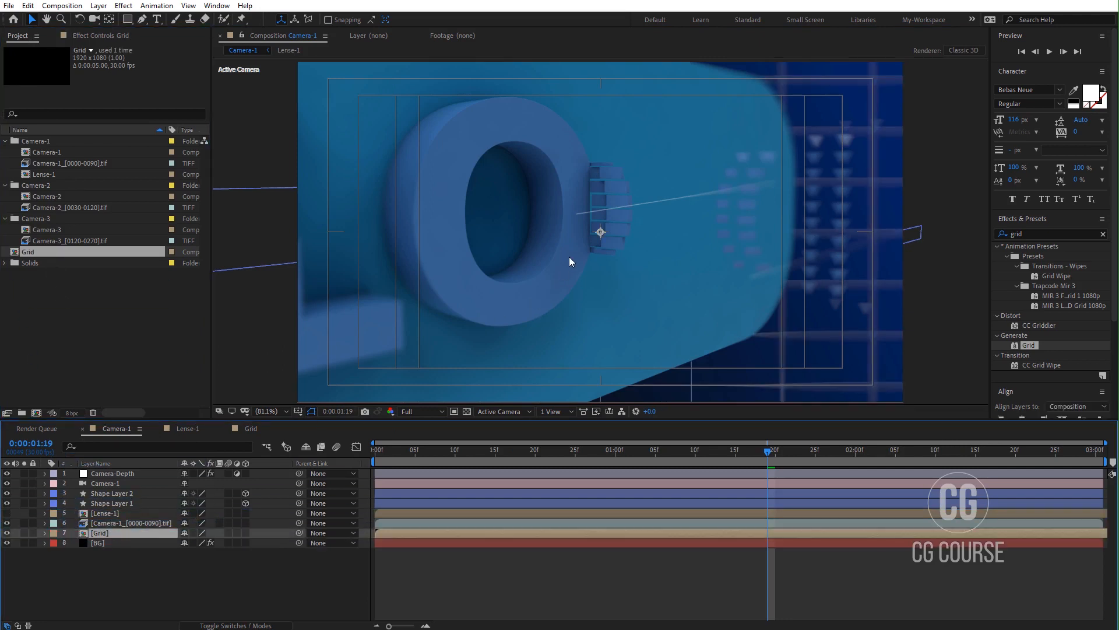
- Make the Grid layer 3D and reposition it so its lines fill the dark blue background behind the sign
{"action": "scroll", "coordinate": [569, 257], "scroll_direction": "down", "scroll_amount": 2}
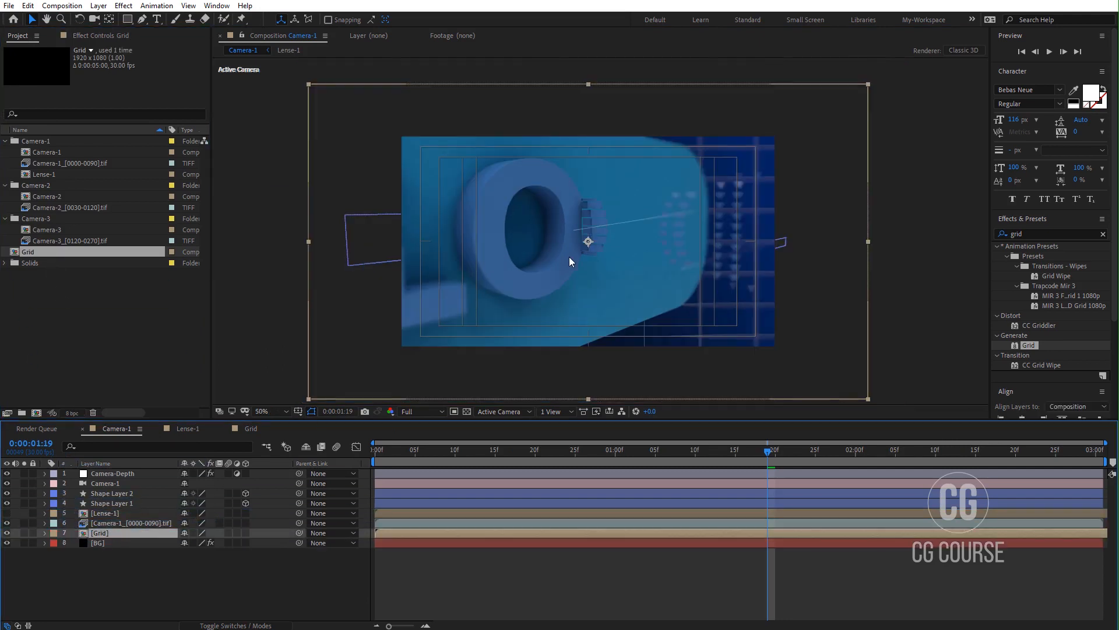
{"action": "left_click", "coordinate": [245, 533]}
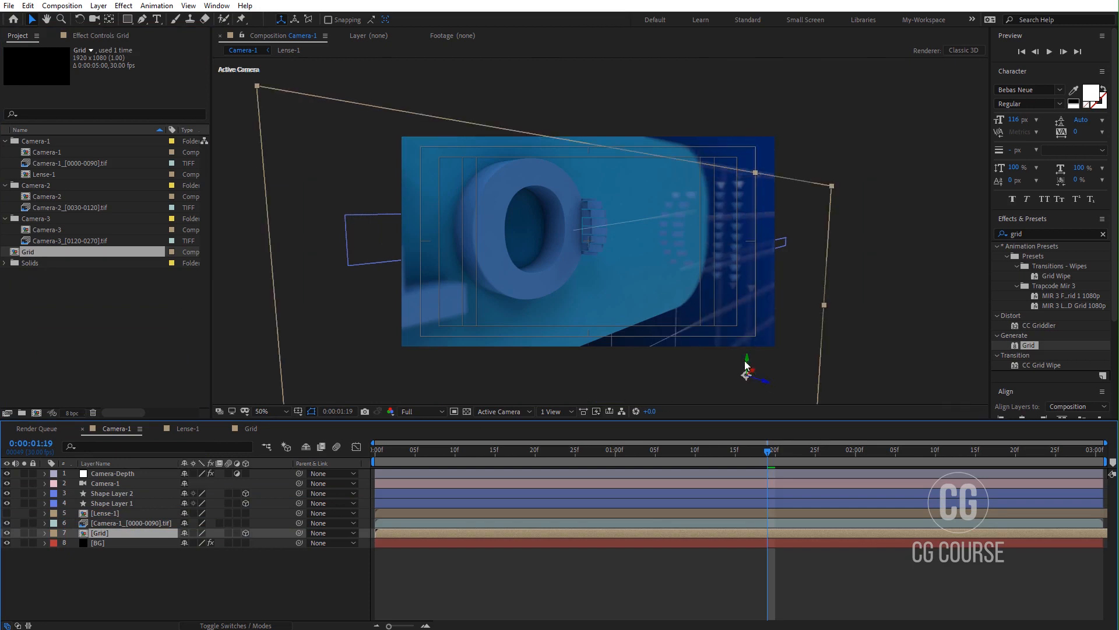
{"action": "left_click_drag", "start_coordinate": [753, 368], "coordinate": [724, 285]}
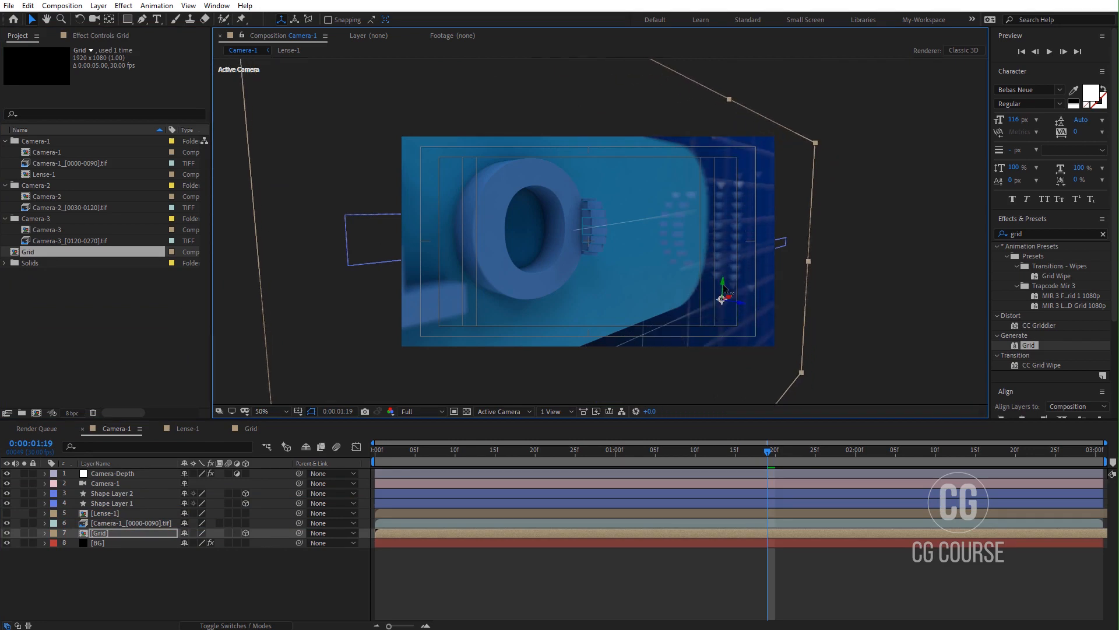
{"action": "left_click", "coordinate": [285, 411]}
{"action": "left_click", "coordinate": [272, 580]}
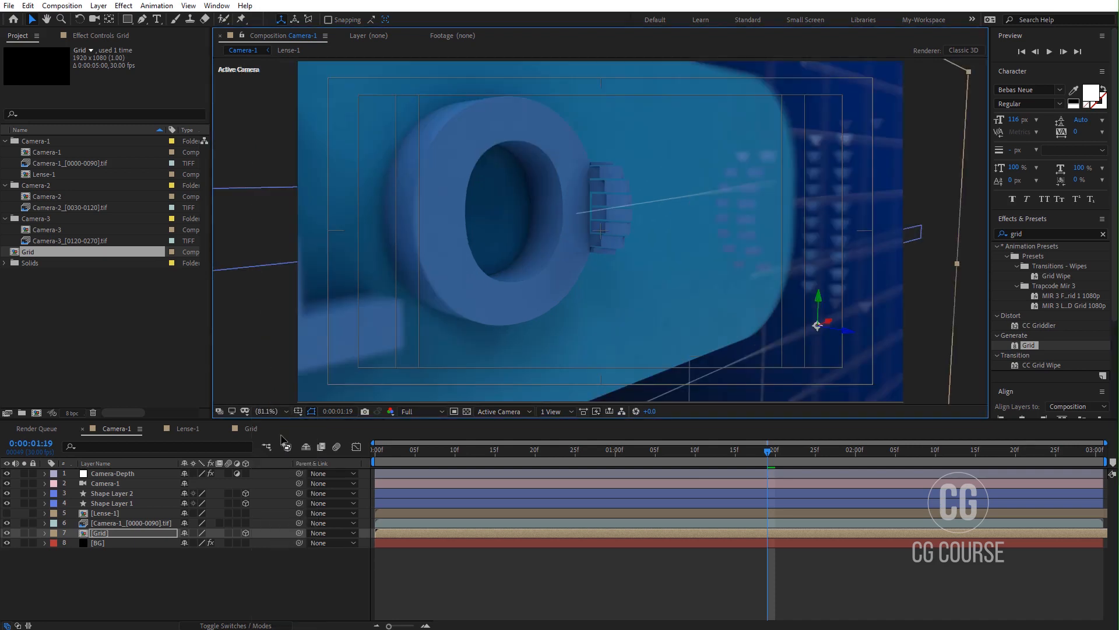
{"action": "left_click", "coordinate": [271, 582]}
- At the first frame, shift the Grid layer slightly along its X axis to cover the background and preview the animation
{"action": "left_click_drag", "start_coordinate": [469, 453], "coordinate": [360, 463]}
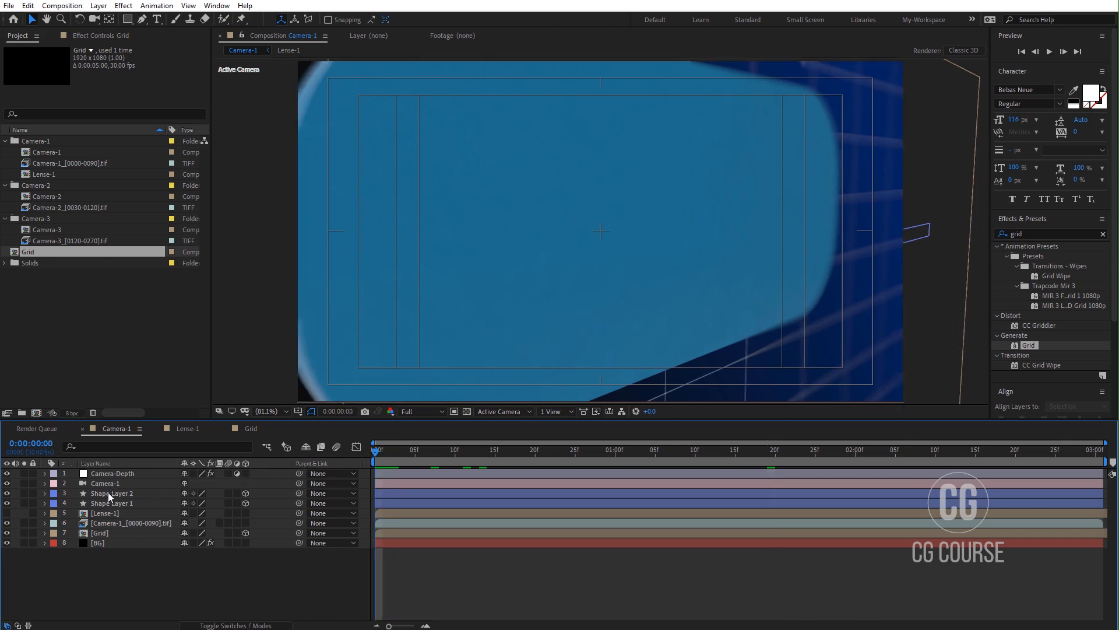
{"action": "left_click", "coordinate": [104, 535]}
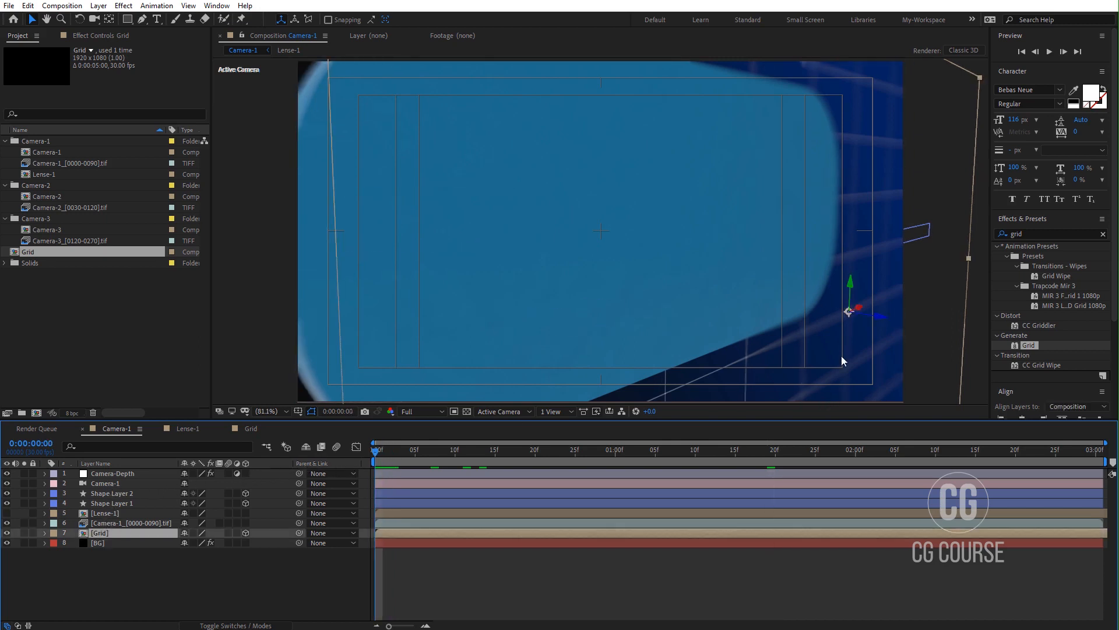
{"action": "left_click_drag", "start_coordinate": [862, 310], "coordinate": [837, 320]}
{"action": "scroll", "coordinate": [836, 319], "scroll_direction": "down", "scroll_amount": 2}
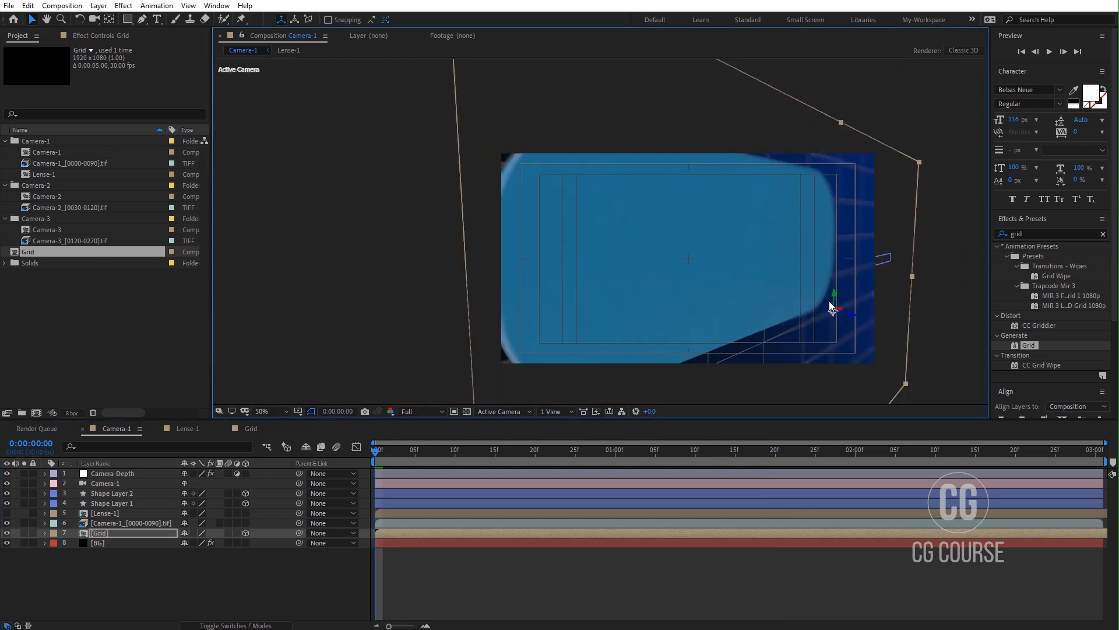
{"action": "scroll", "coordinate": [832, 306], "scroll_direction": "up", "scroll_amount": 2}
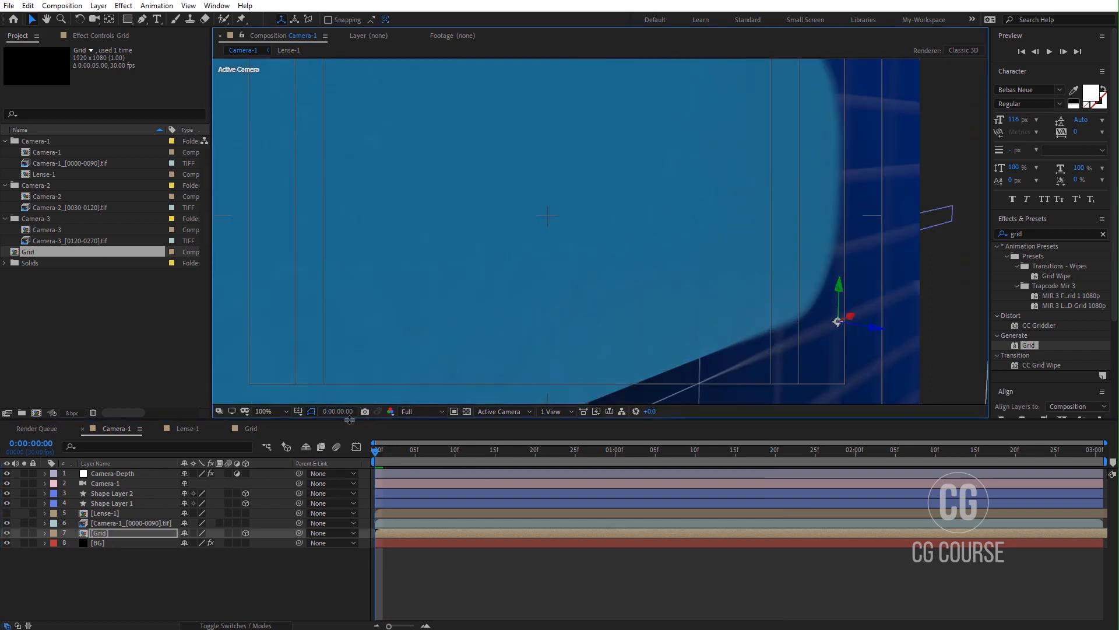
{"action": "left_click", "coordinate": [285, 411]}
{"action": "left_click", "coordinate": [260, 575]}
{"action": "left_click", "coordinate": [260, 574]}
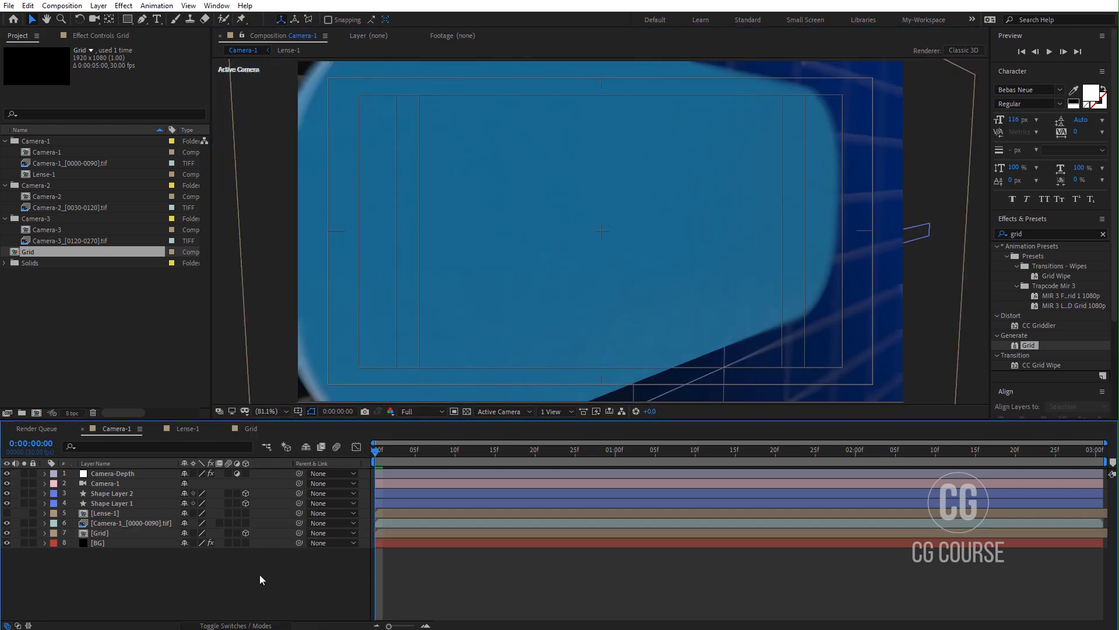
{"action": "key", "text": "space"}
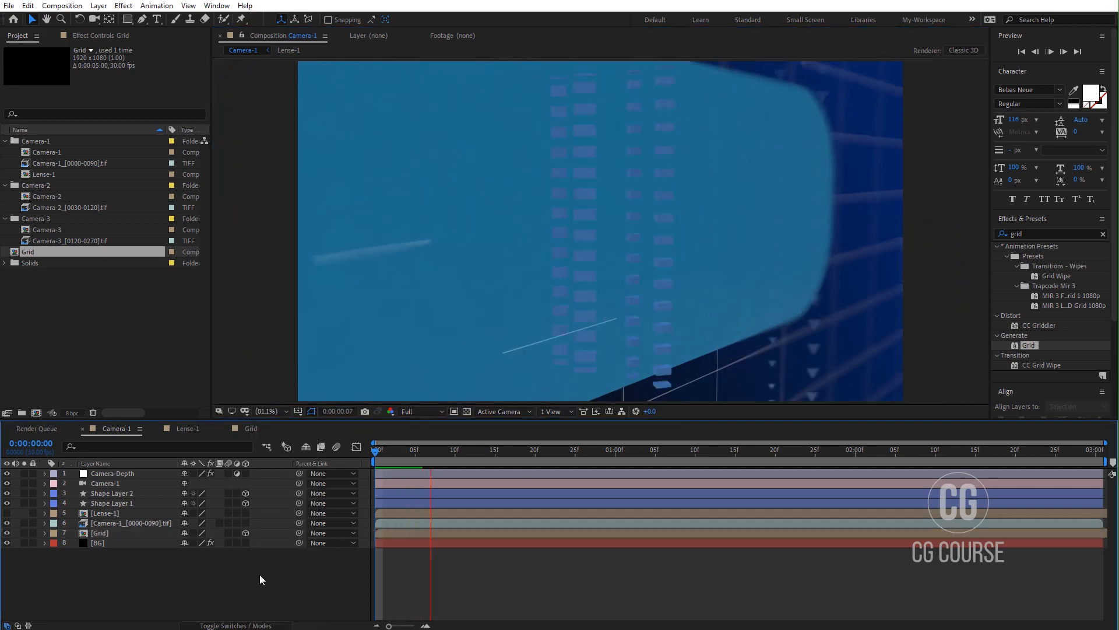
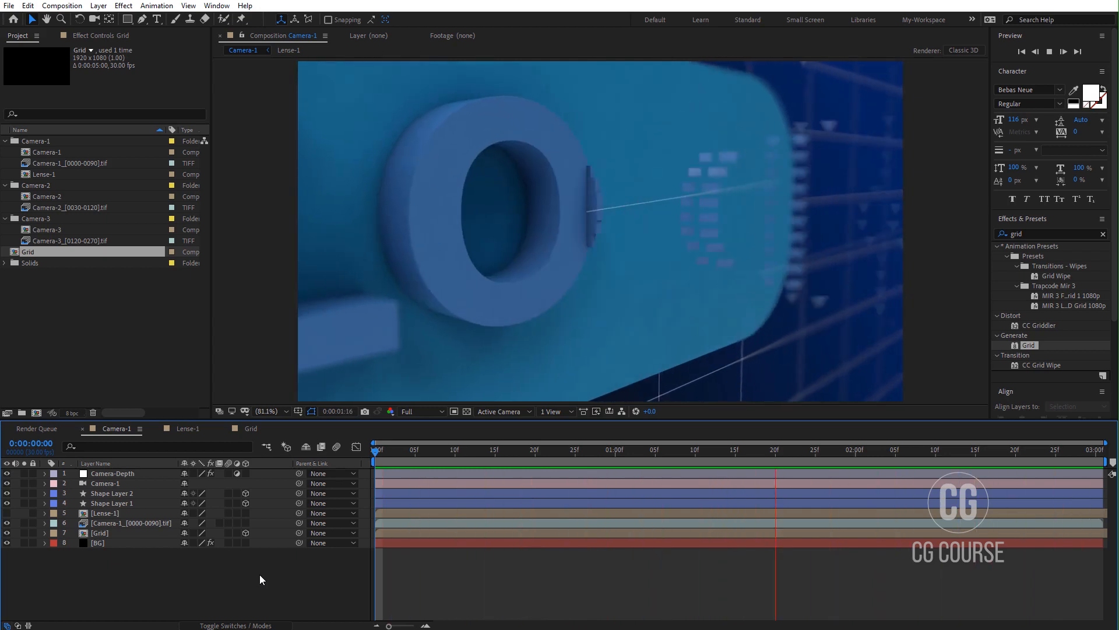
- Add an adjustment layer named CC above all layers in Camera-1
{"action": "right_click", "coordinate": [260, 575]}
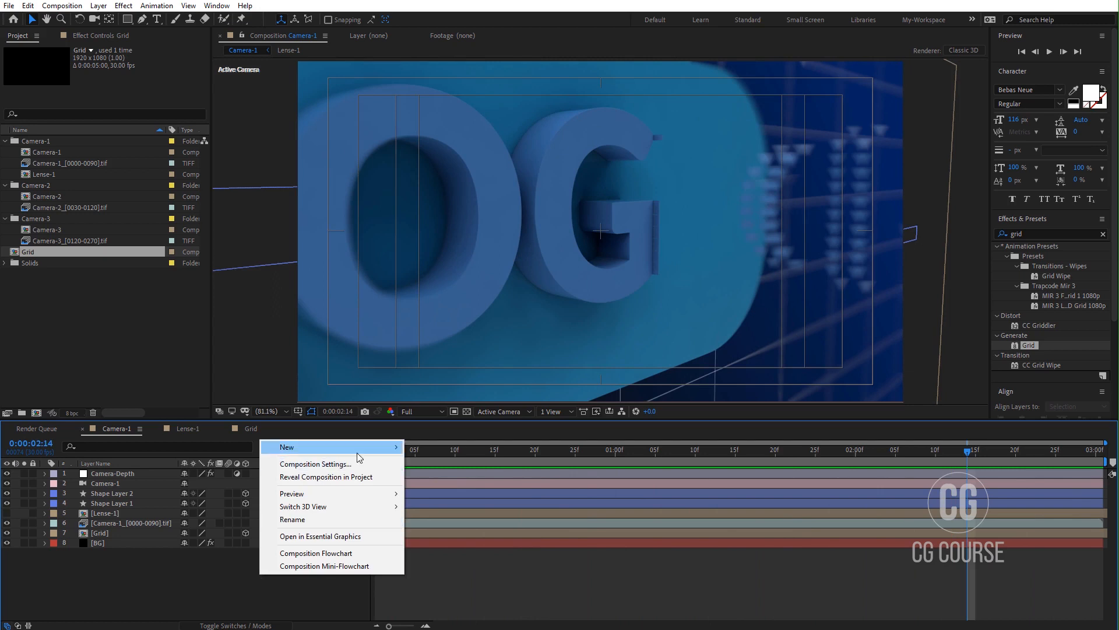
{"action": "mouse_move", "coordinate": [361, 447]}
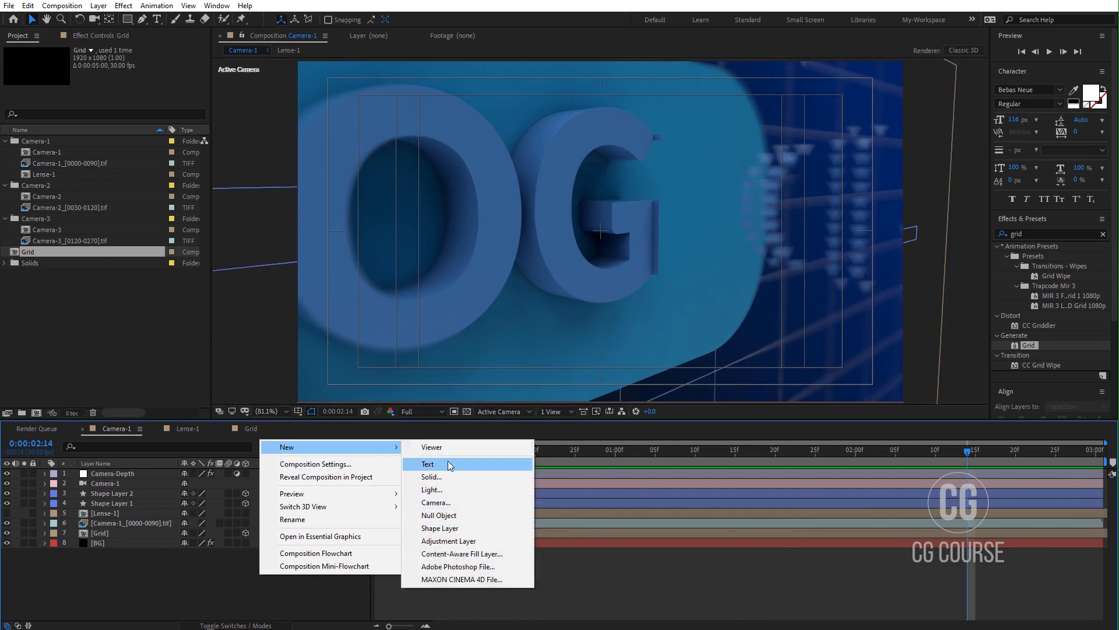
{"action": "left_click", "coordinate": [449, 541]}
{"action": "key", "text": "Return"}
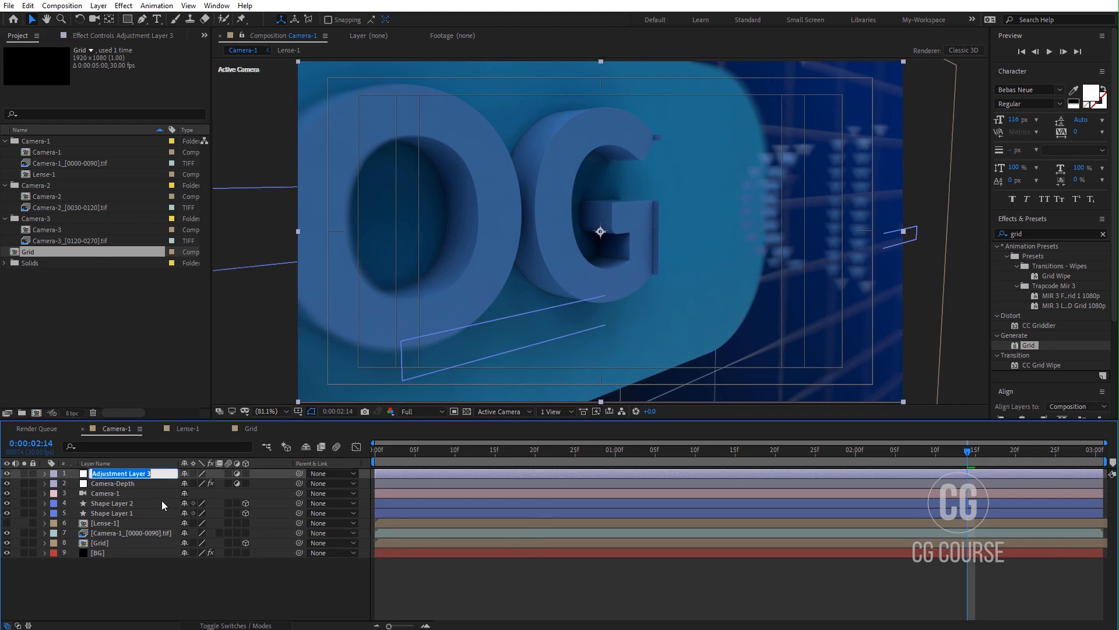
{"action": "type", "text": "CC"}
{"action": "left_click", "coordinate": [134, 583]}
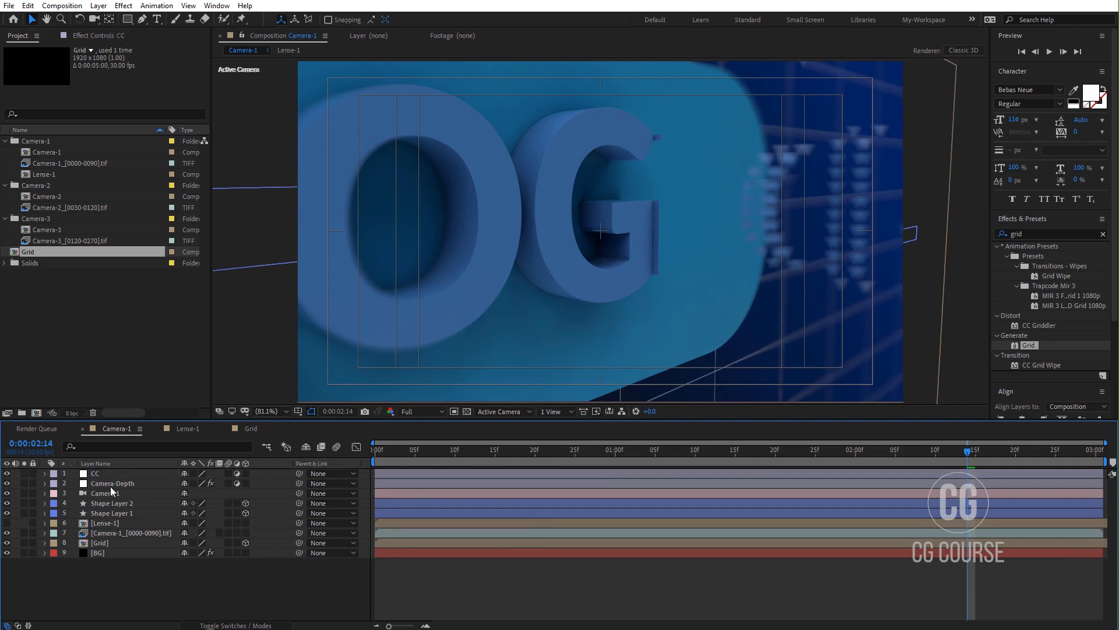
- Apply the Curves effect to the CC layer and raise the RGB curve's midpoint slightly to brighten the image
{"action": "left_click", "coordinate": [108, 472]}
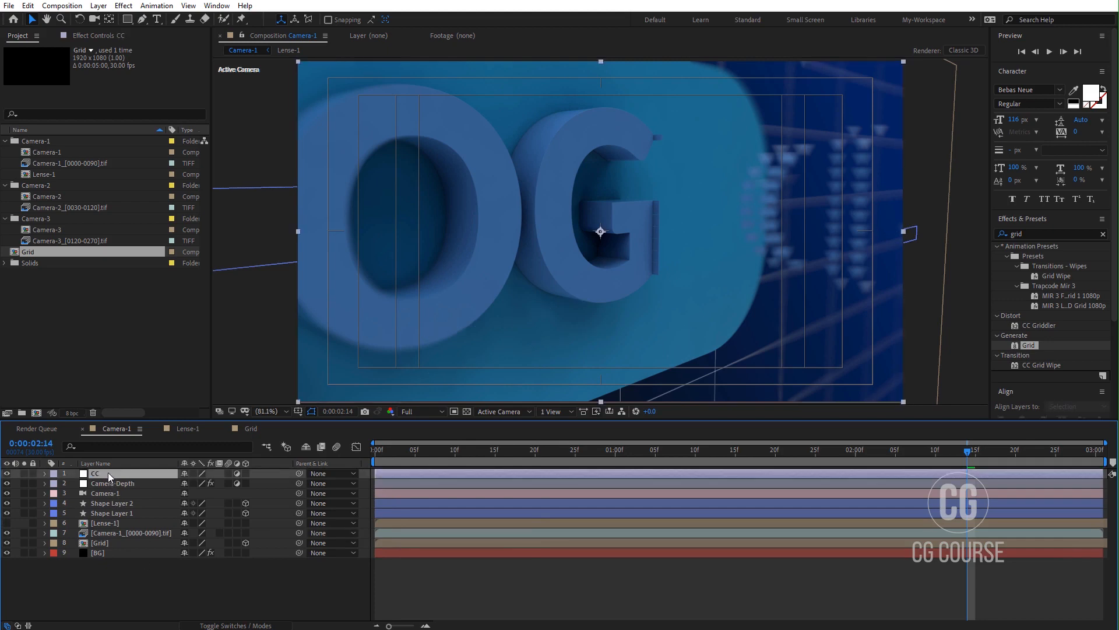
{"action": "left_click", "coordinate": [1043, 234]}
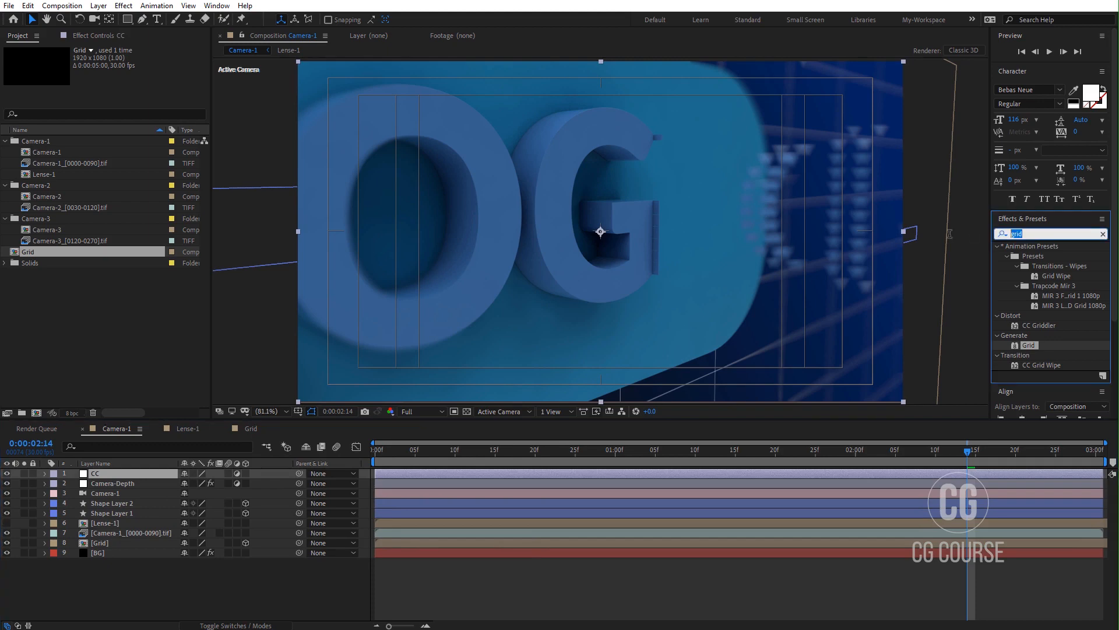
{"action": "type", "text": "curve"}
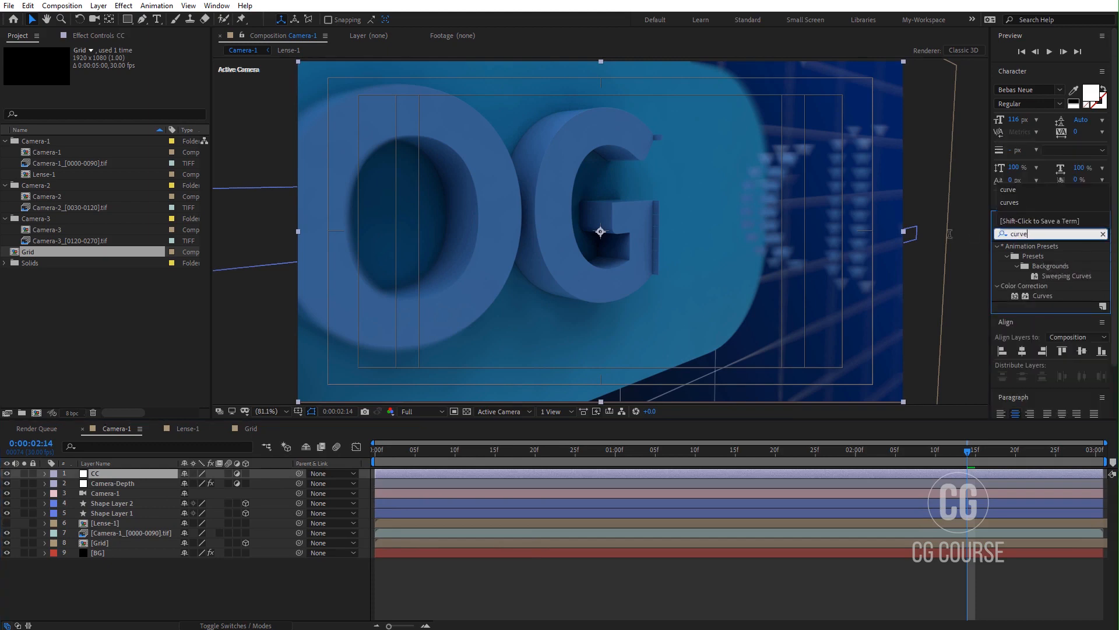
{"action": "left_click_drag", "start_coordinate": [1038, 301], "coordinate": [151, 475]}
{"action": "left_click_drag", "start_coordinate": [105, 171], "coordinate": [100, 168]}
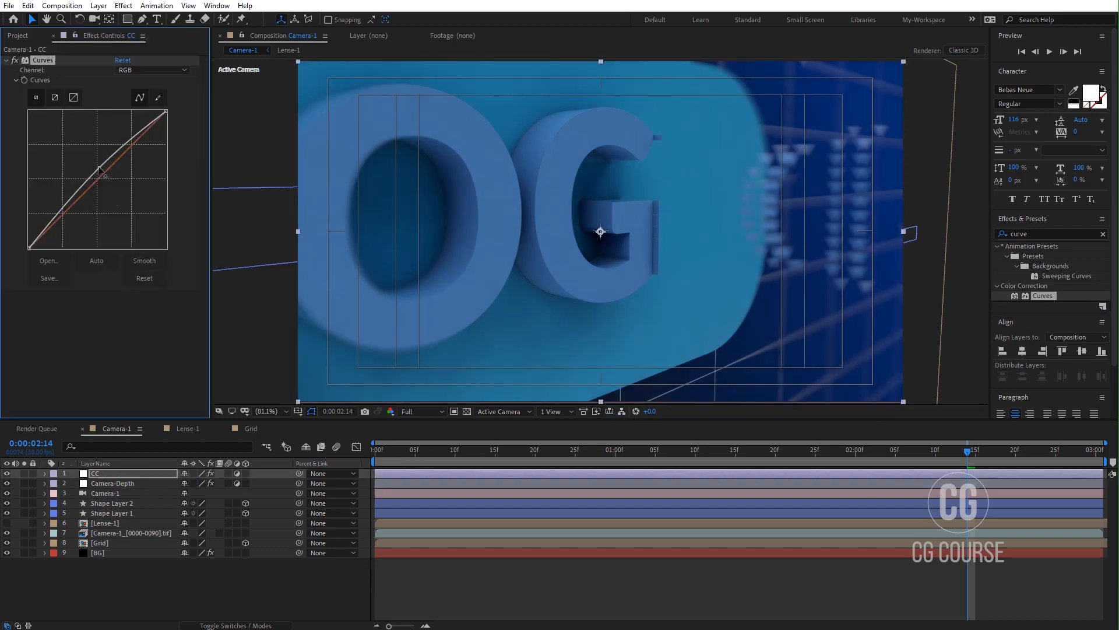
{"action": "left_click", "coordinate": [131, 563]}
- Add a second adjustment layer on top of the stack and name it CC-2
{"action": "right_click", "coordinate": [131, 563]}
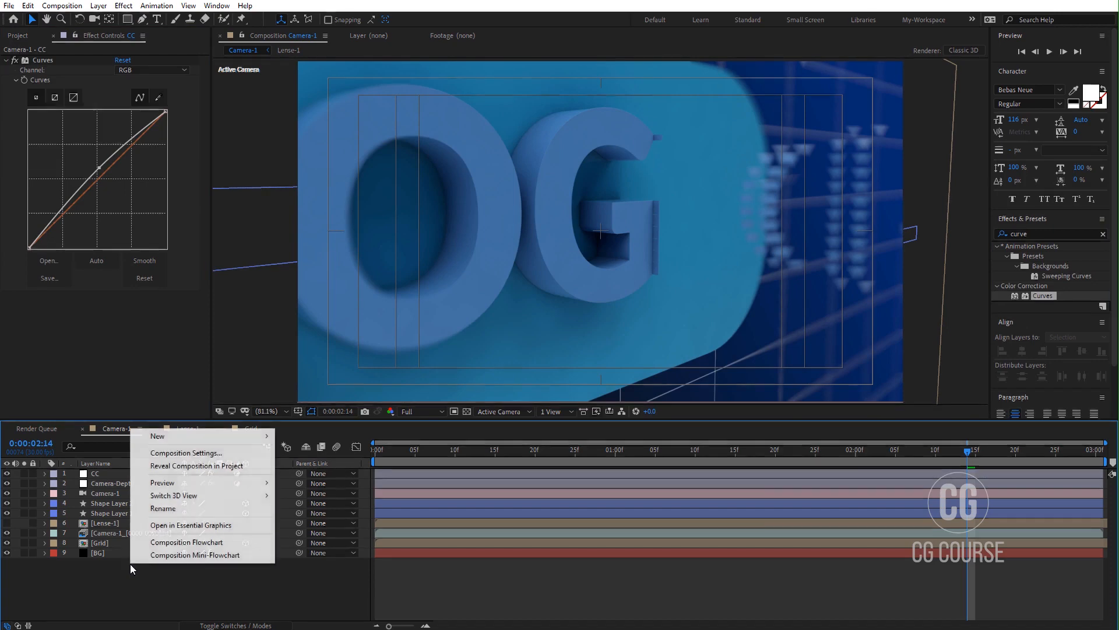
{"action": "mouse_move", "coordinate": [251, 437]}
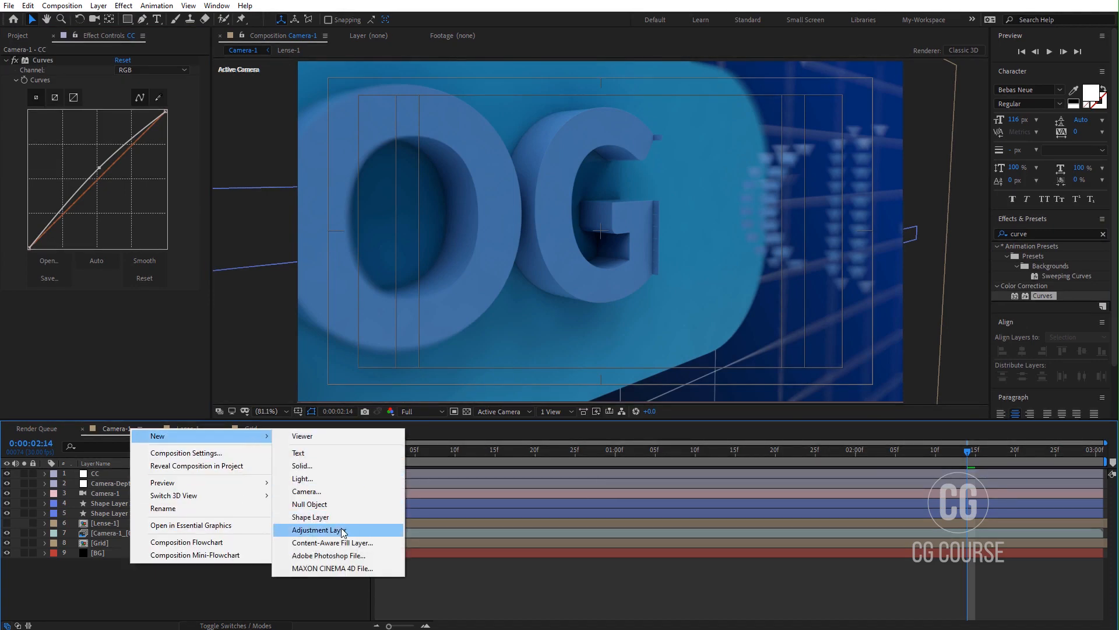
{"action": "left_click", "coordinate": [319, 529]}
{"action": "key", "text": "Return"}
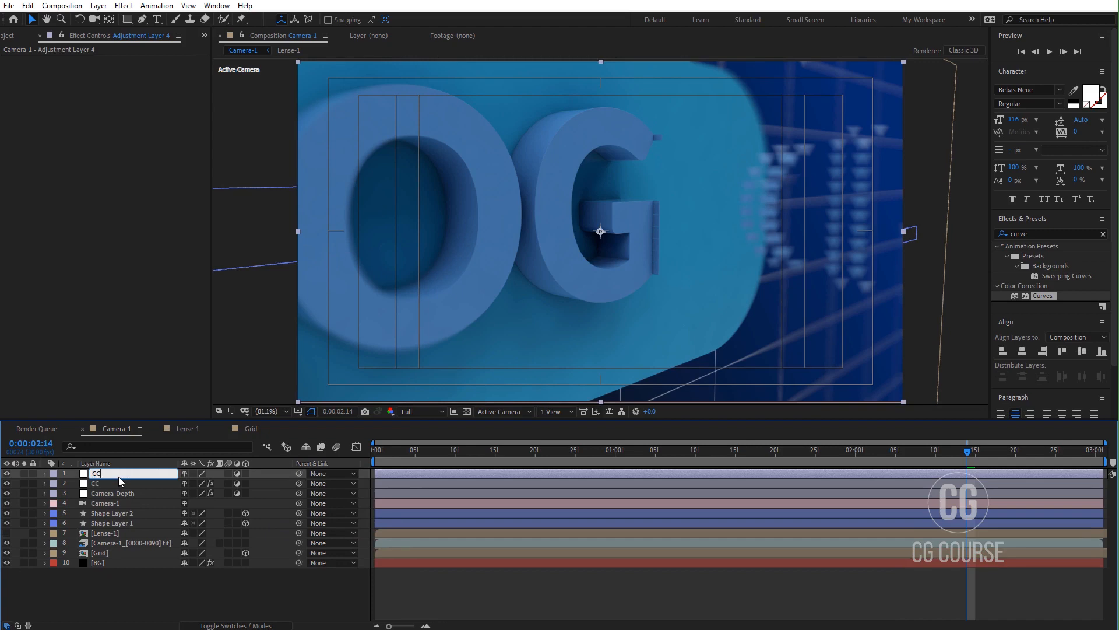
- Rename the adjustment layer holding the Curves effect to CC-1
{"action": "left_click", "coordinate": [112, 485]}
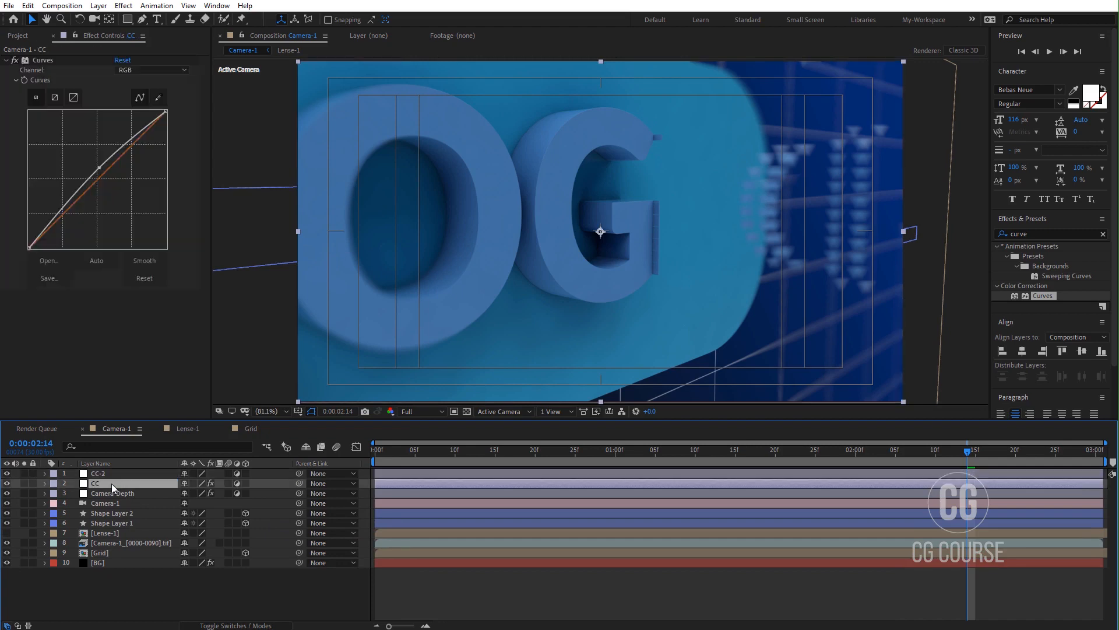
{"action": "key", "text": "Return"}
{"action": "type", "text": "-1"}
{"action": "left_click", "coordinate": [98, 572]}
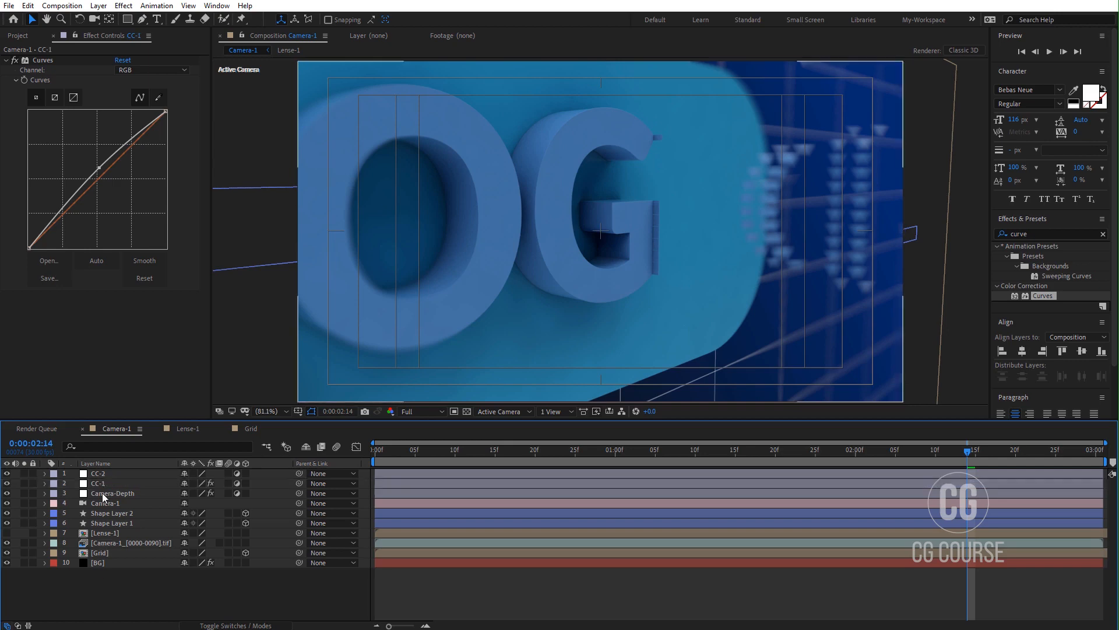
- Find the Brightness & Contrast effect and apply it to the CC-2 layer
{"action": "left_click", "coordinate": [103, 474]}
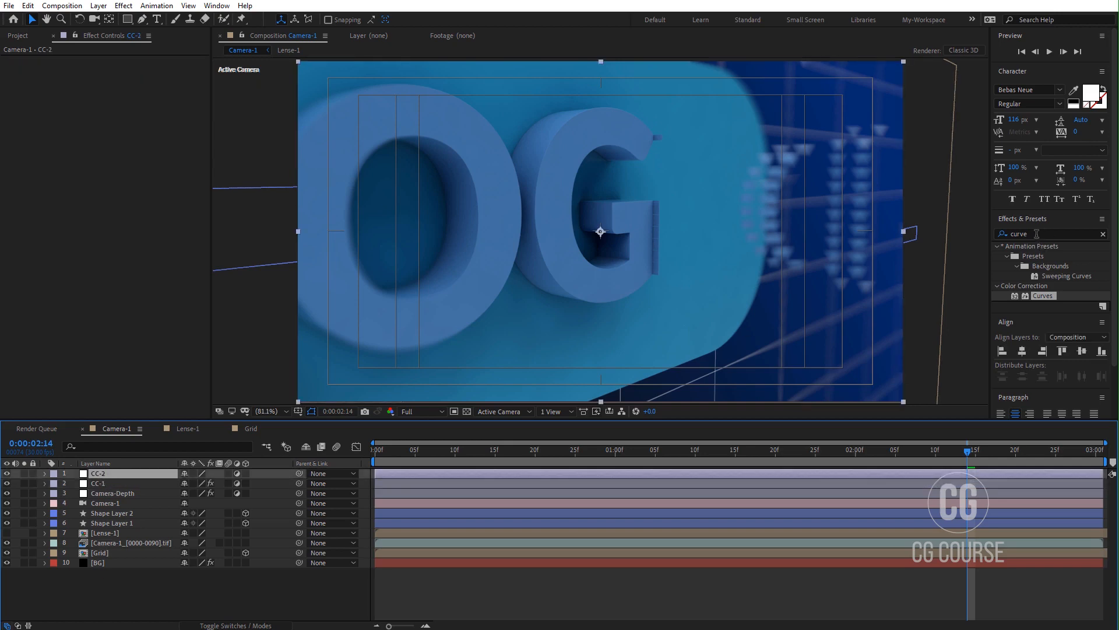
{"action": "left_click_drag", "start_coordinate": [1040, 234], "coordinate": [995, 236]}
{"action": "type", "text": "co"}
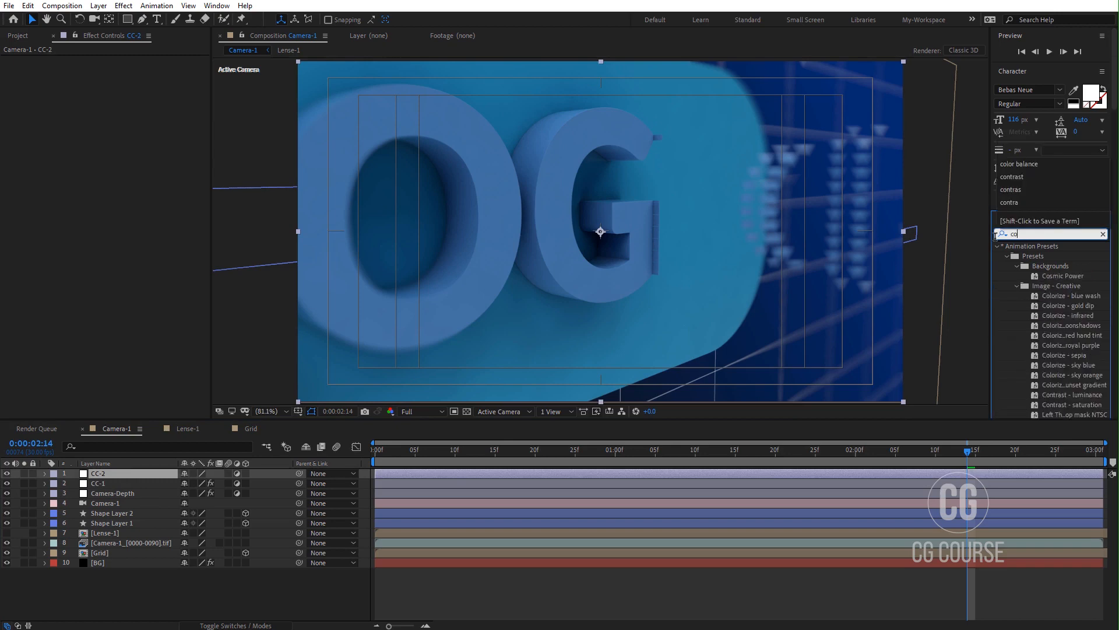
{"action": "type", "text": "ntras"}
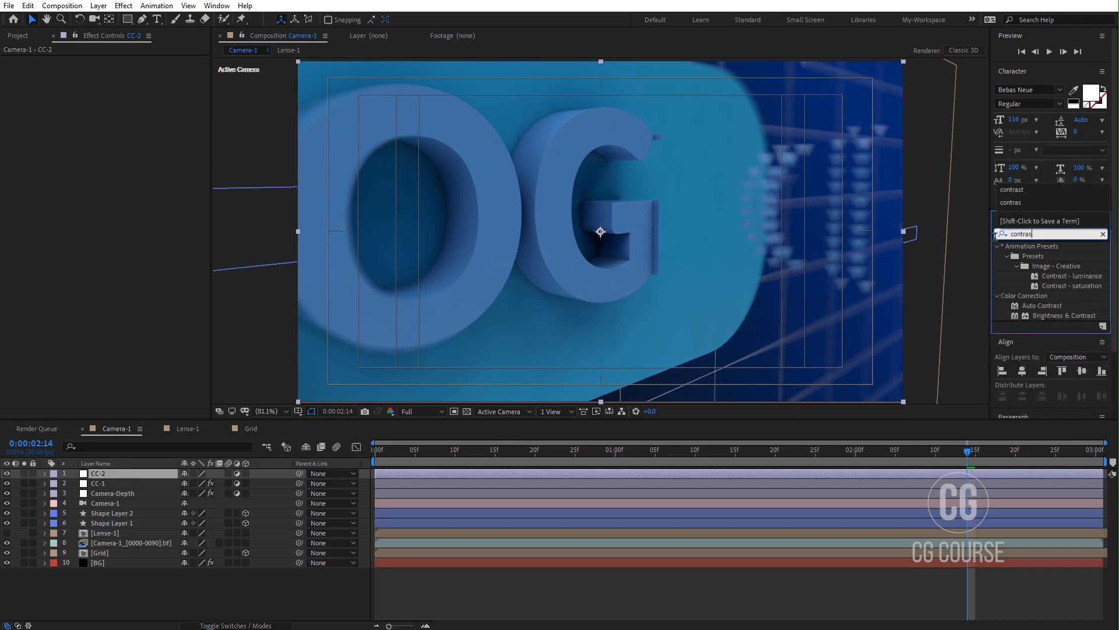
{"action": "left_click_drag", "start_coordinate": [1062, 315], "coordinate": [117, 473]}
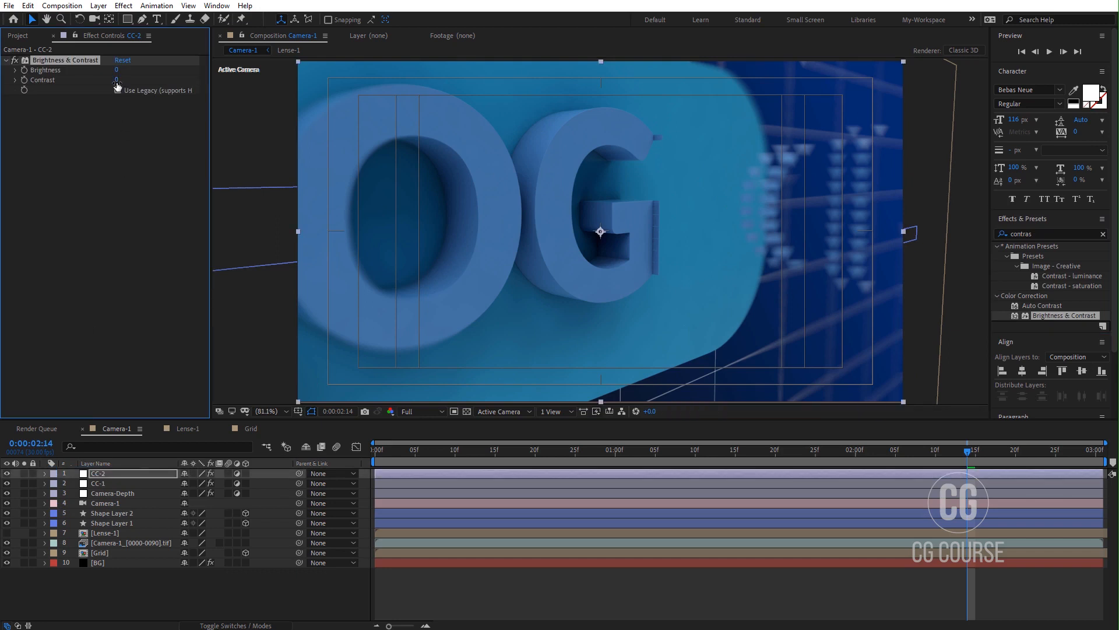
- Set the contrast of the CC-2 layer's Brightness & Contrast effect to 25 and deselect the layer
{"action": "left_click_drag", "start_coordinate": [121, 81], "coordinate": [127, 82]}
{"action": "left_click", "coordinate": [119, 81]}
{"action": "type", "text": "25"}
{"action": "left_click", "coordinate": [107, 146]}
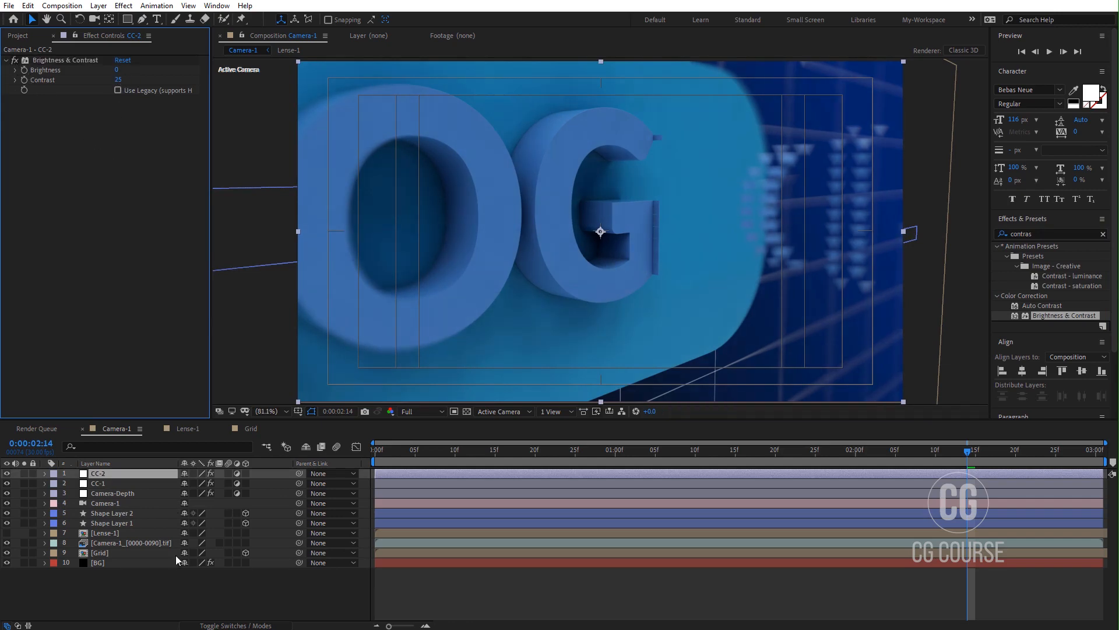
{"action": "left_click", "coordinate": [171, 582]}
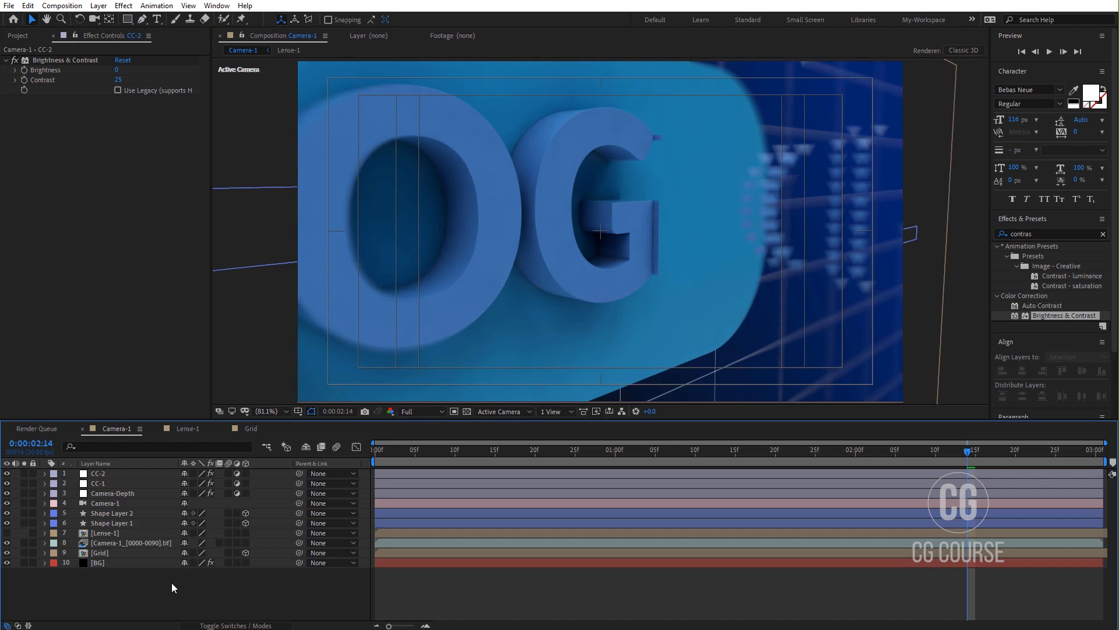
- Add another adjustment layer at the top of the Camera-1 composition and name it CC-3
{"action": "right_click", "coordinate": [171, 582]}
{"action": "mouse_move", "coordinate": [279, 457]}
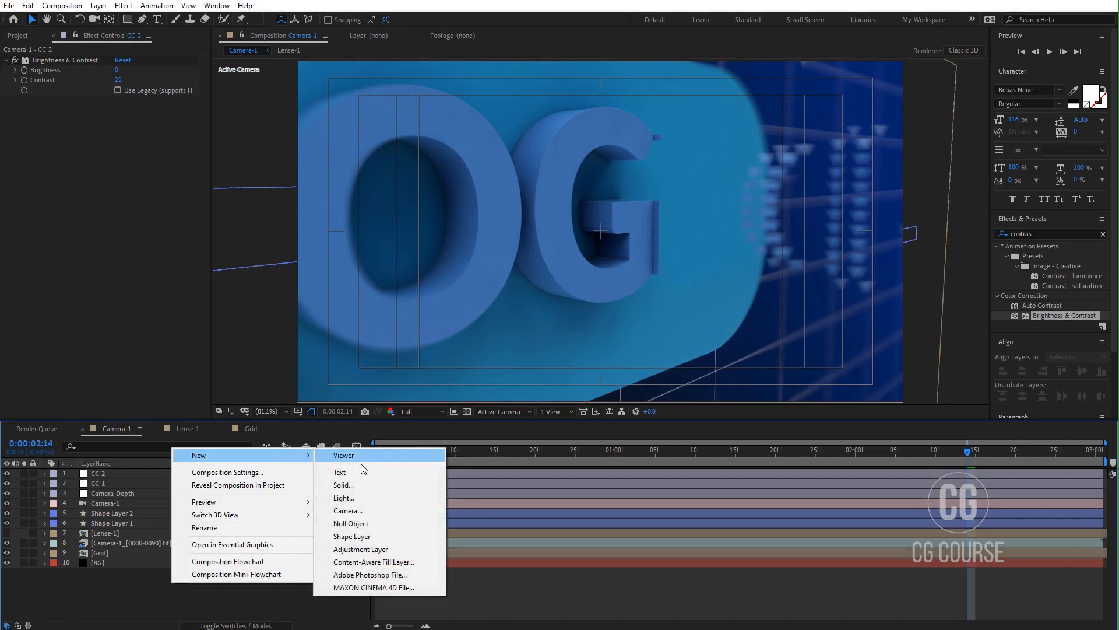
{"action": "left_click", "coordinate": [373, 551]}
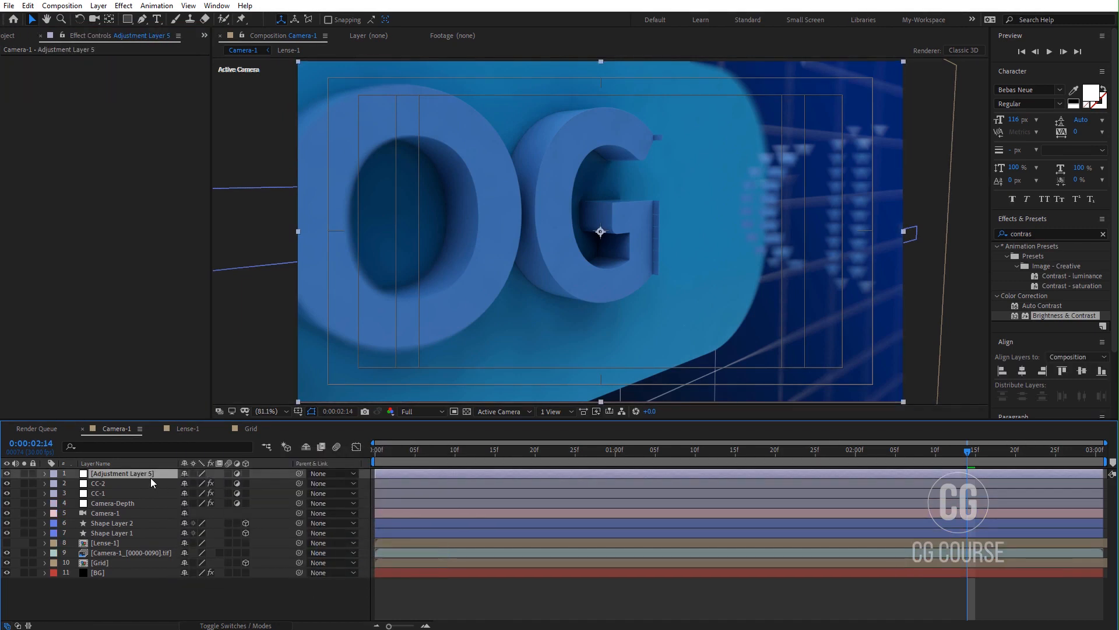
{"action": "key", "text": "Return"}
{"action": "type", "text": "CC-3"}
{"action": "key", "text": "Return"}
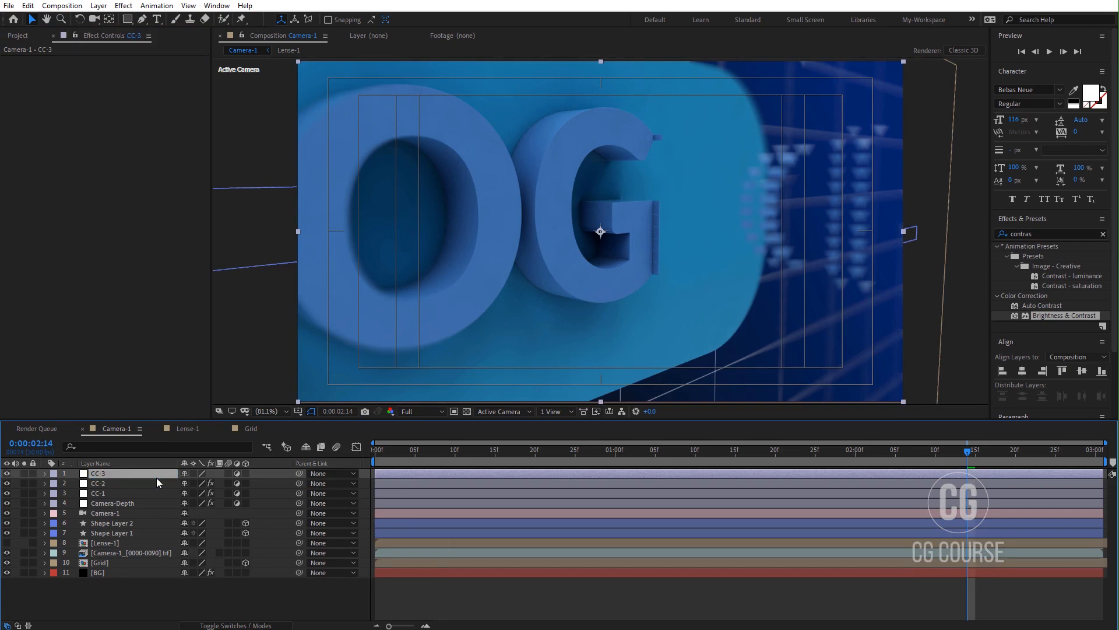
- Apply the Magic Bullet Looks effect to the CC-3 layer and open its look editor
{"action": "left_click", "coordinate": [128, 7]}
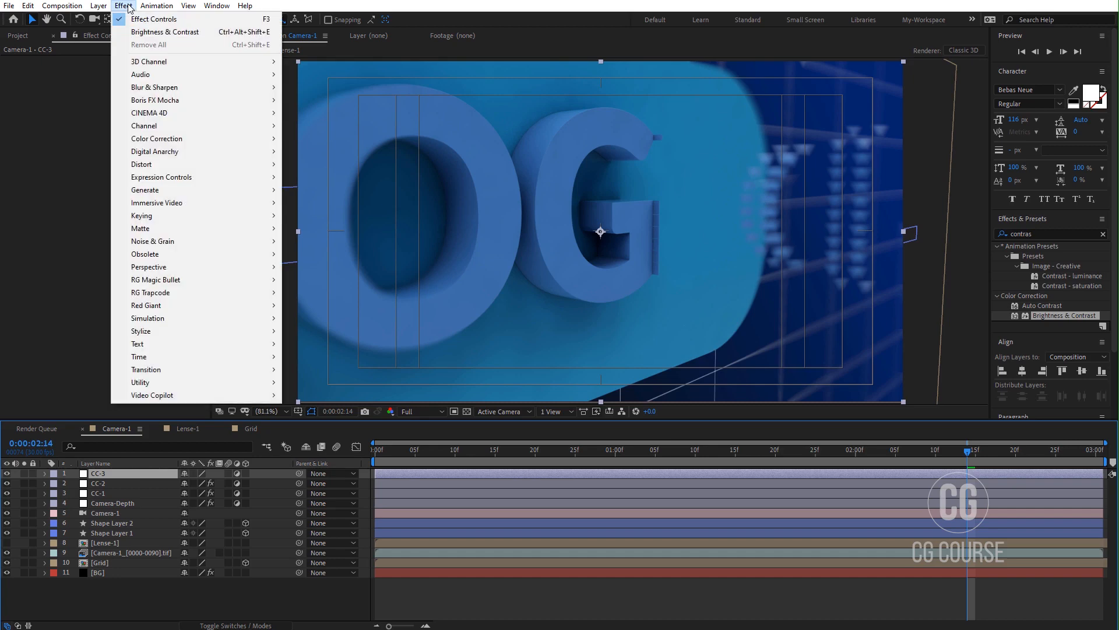
{"action": "mouse_move", "coordinate": [219, 283]}
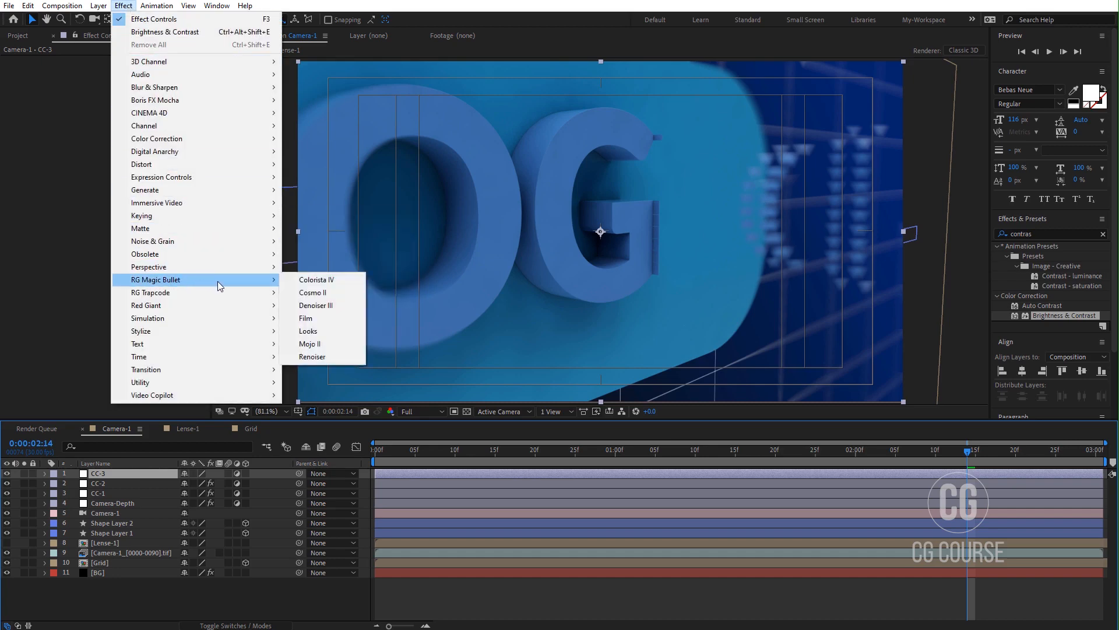
{"action": "left_click", "coordinate": [309, 330]}
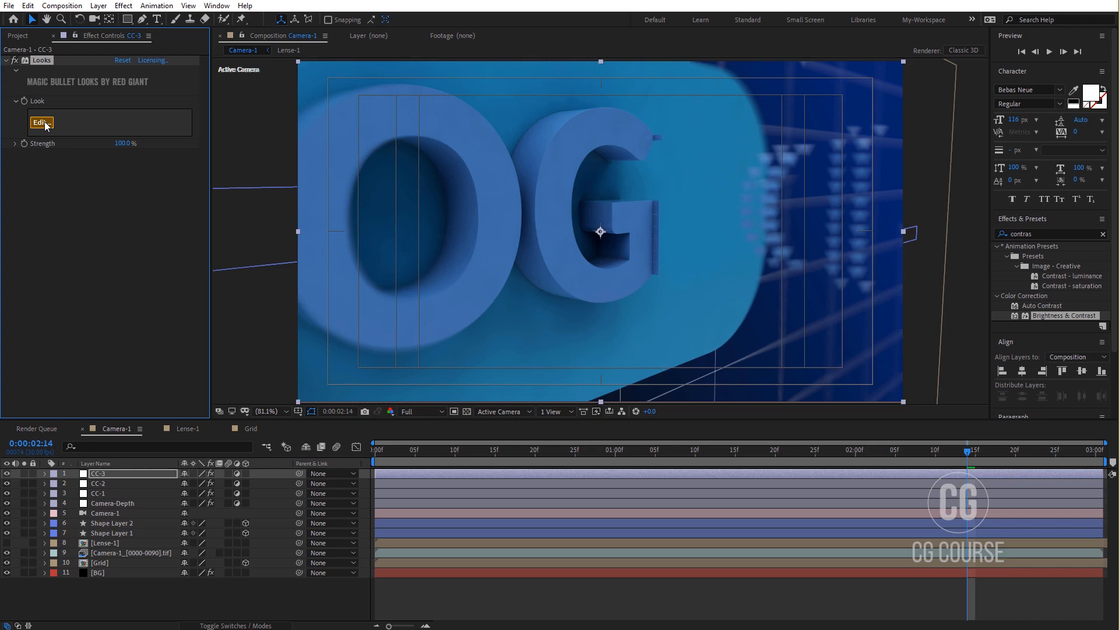
{"action": "left_click", "coordinate": [41, 122]}
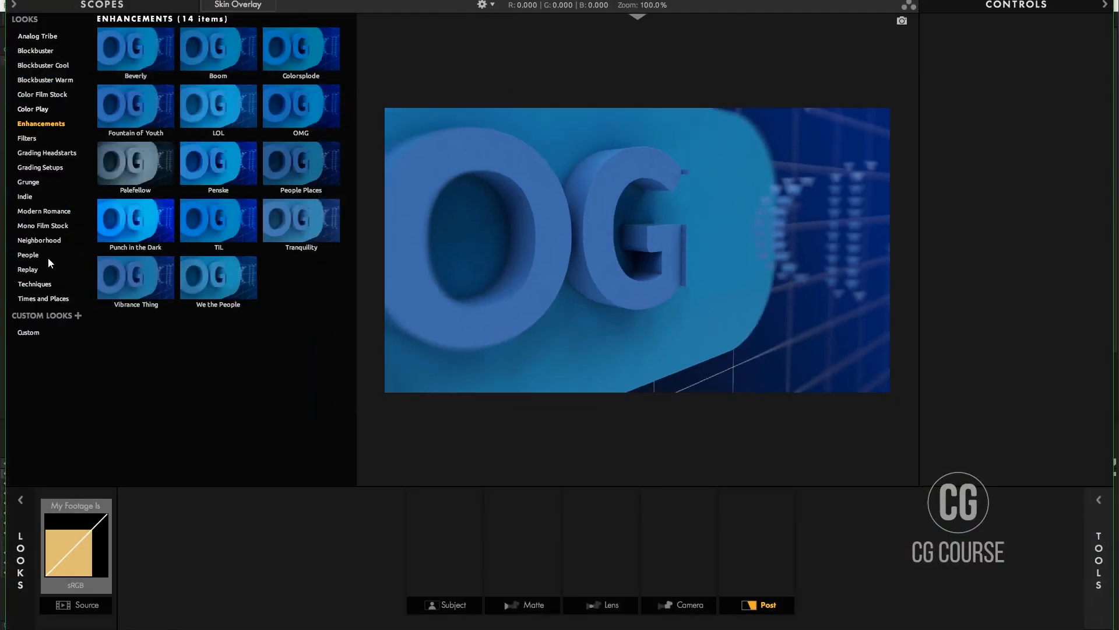
- Browse the look categories from Analog Tribe to Enhancements and preview the Punch in the Dark and TIL looks
{"action": "left_click", "coordinate": [37, 36]}
{"action": "left_click", "coordinate": [37, 51]}
{"action": "left_click", "coordinate": [36, 66]}
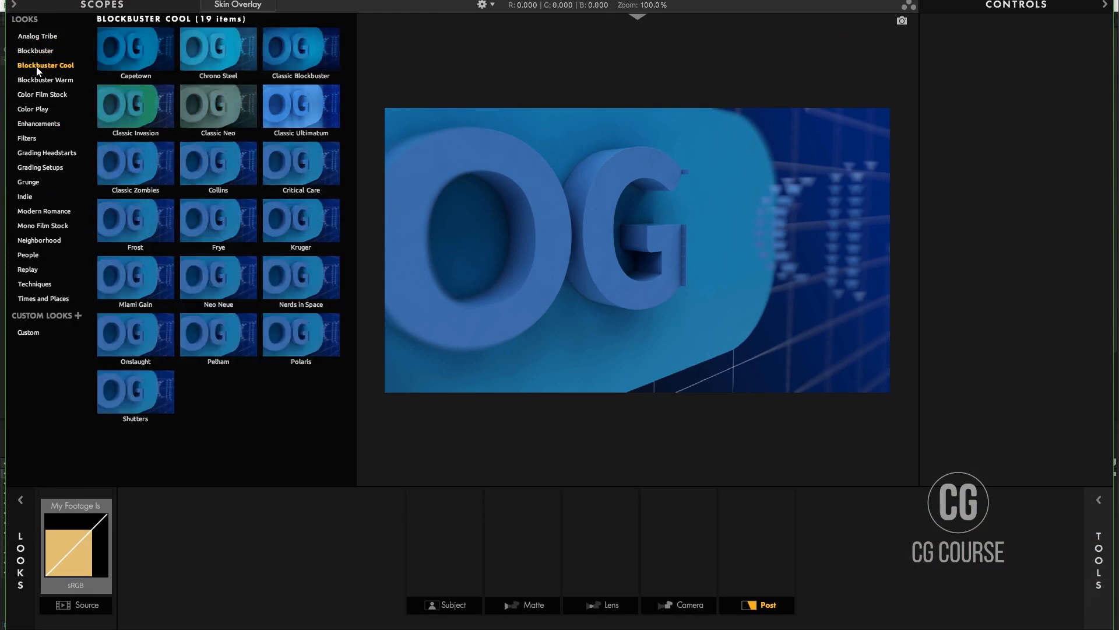
{"action": "left_click", "coordinate": [36, 81]}
{"action": "left_click", "coordinate": [33, 94]}
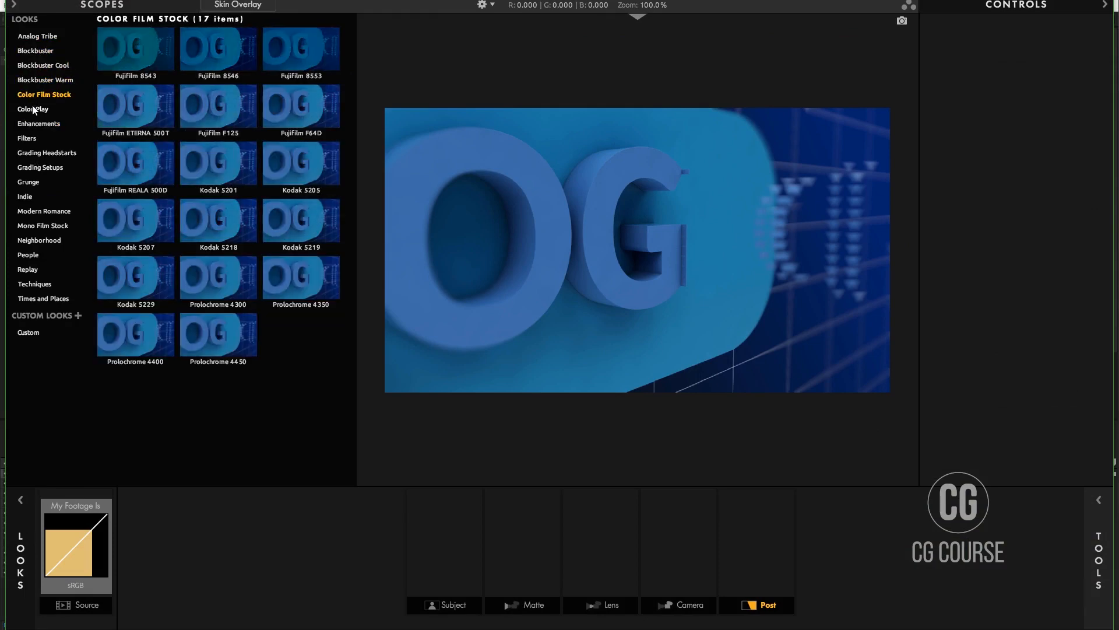
{"action": "left_click", "coordinate": [34, 109]}
{"action": "left_click", "coordinate": [33, 125]}
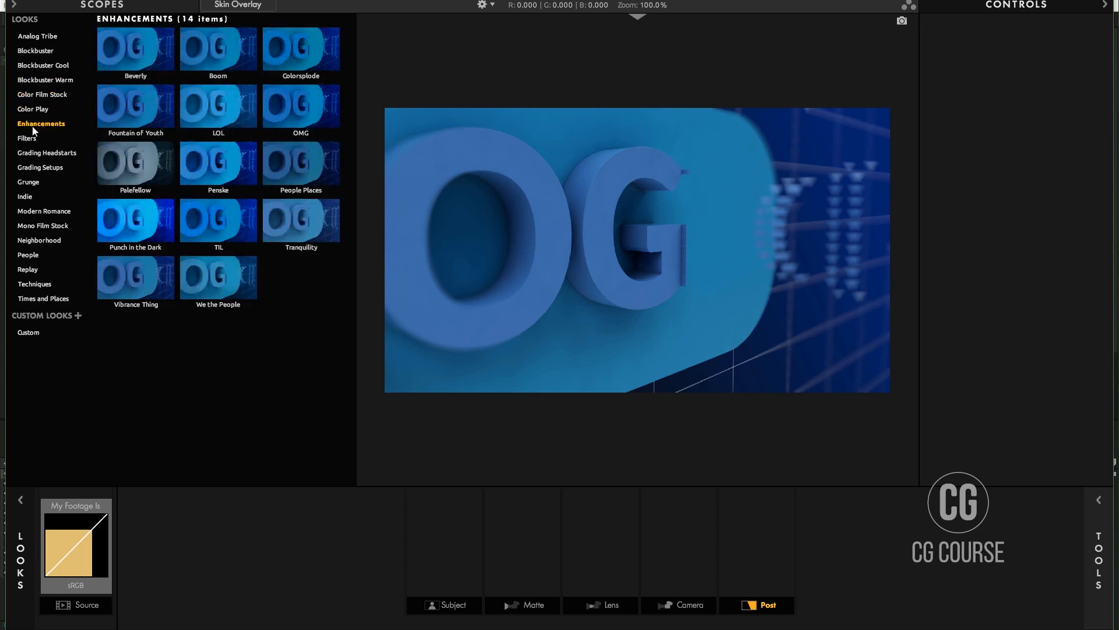
{"action": "left_click", "coordinate": [132, 234]}
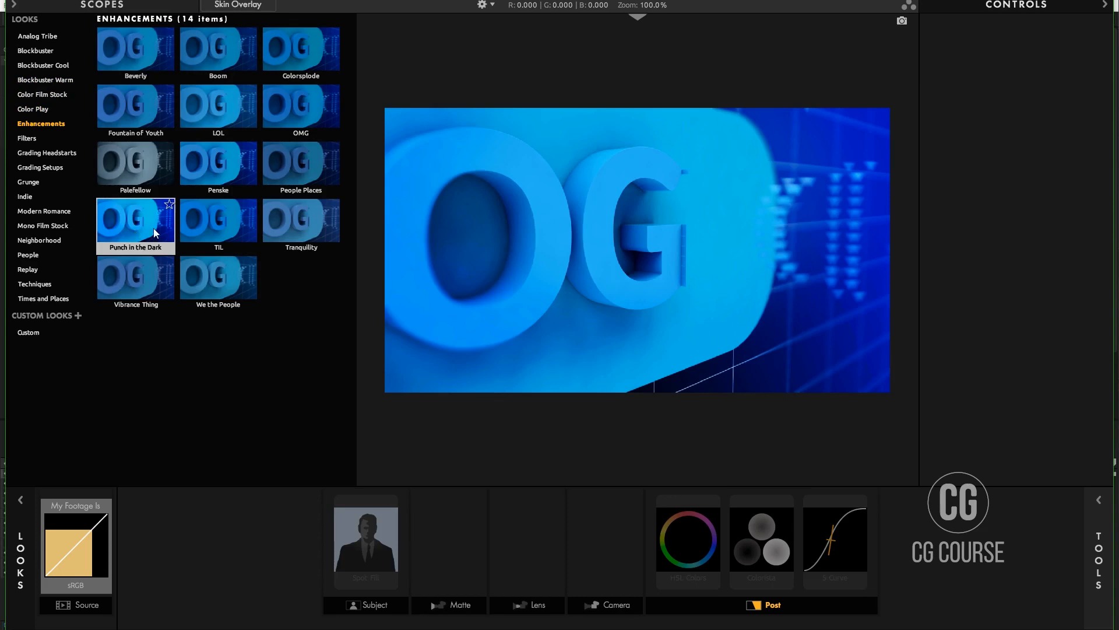
{"action": "left_click", "coordinate": [211, 229]}
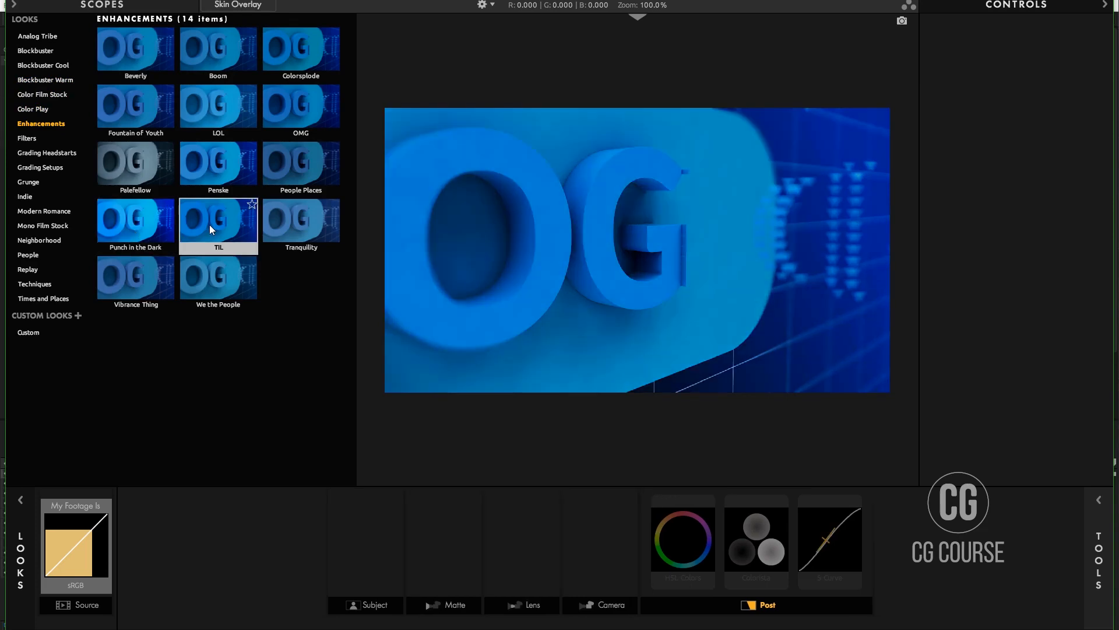
- Browse the other look categories, including Grading Headstarts, Grunge, Techniques, People, Neighborhood and Indie, for a suitable grade
{"action": "left_click", "coordinate": [31, 143]}
{"action": "left_click", "coordinate": [36, 154]}
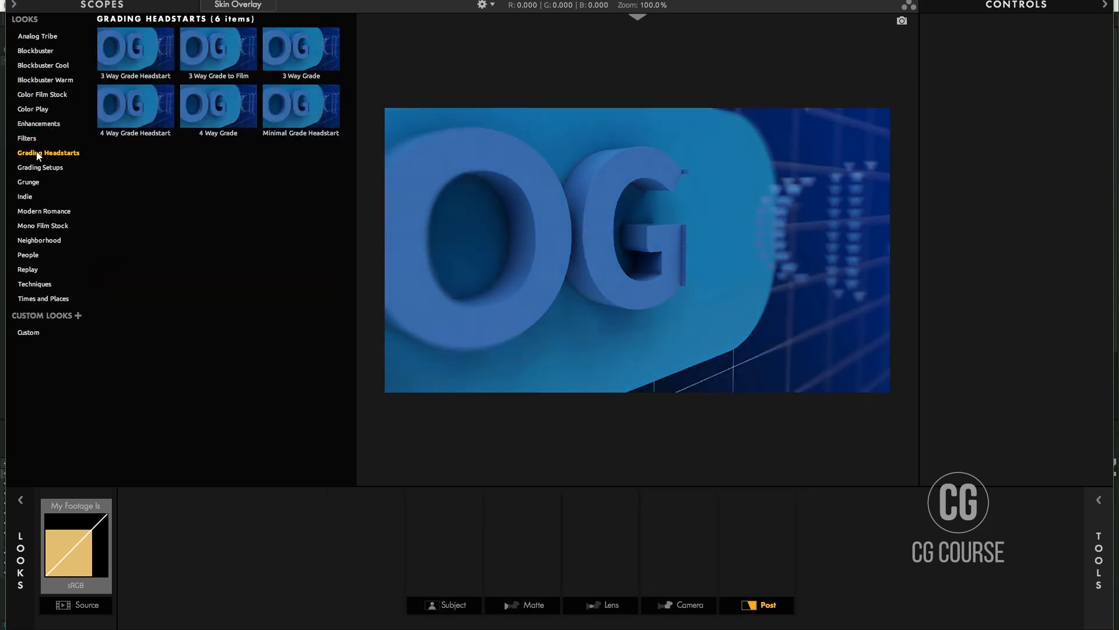
{"action": "left_click", "coordinate": [41, 168]}
{"action": "left_click", "coordinate": [32, 181]}
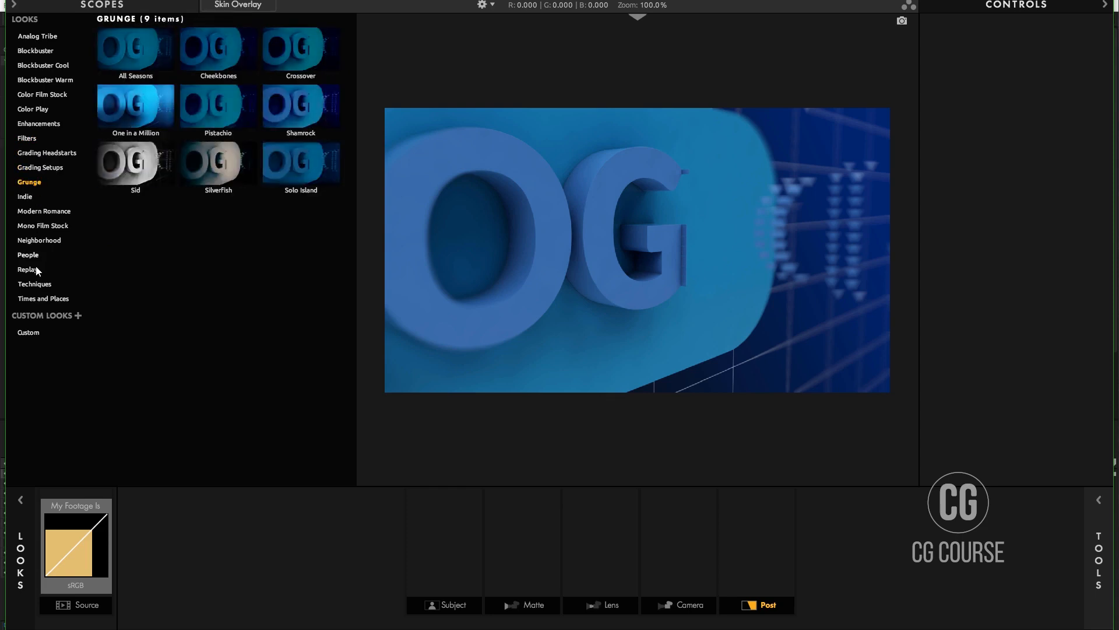
{"action": "left_click", "coordinate": [33, 298]}
{"action": "left_click", "coordinate": [32, 285]}
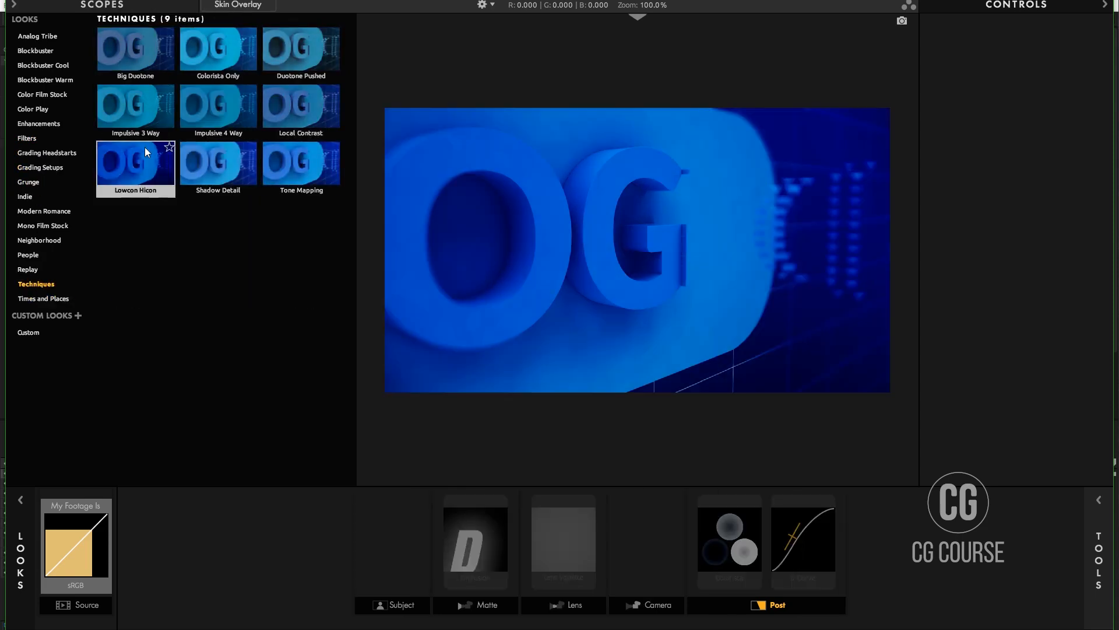
{"action": "left_click", "coordinate": [32, 270]}
{"action": "left_click", "coordinate": [31, 256]}
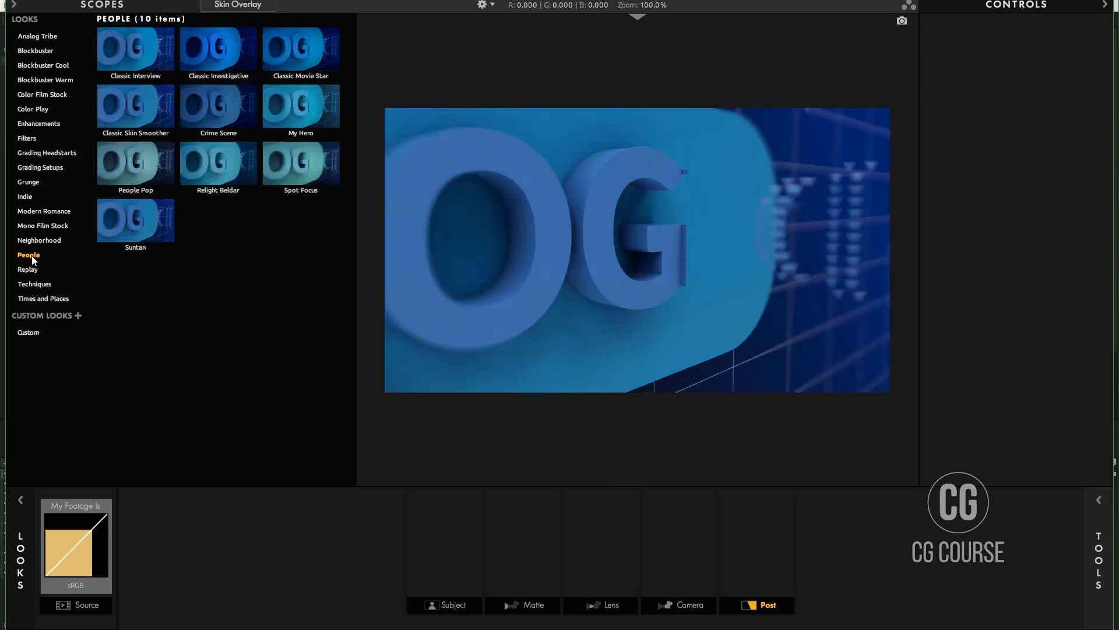
{"action": "left_click", "coordinate": [38, 240]}
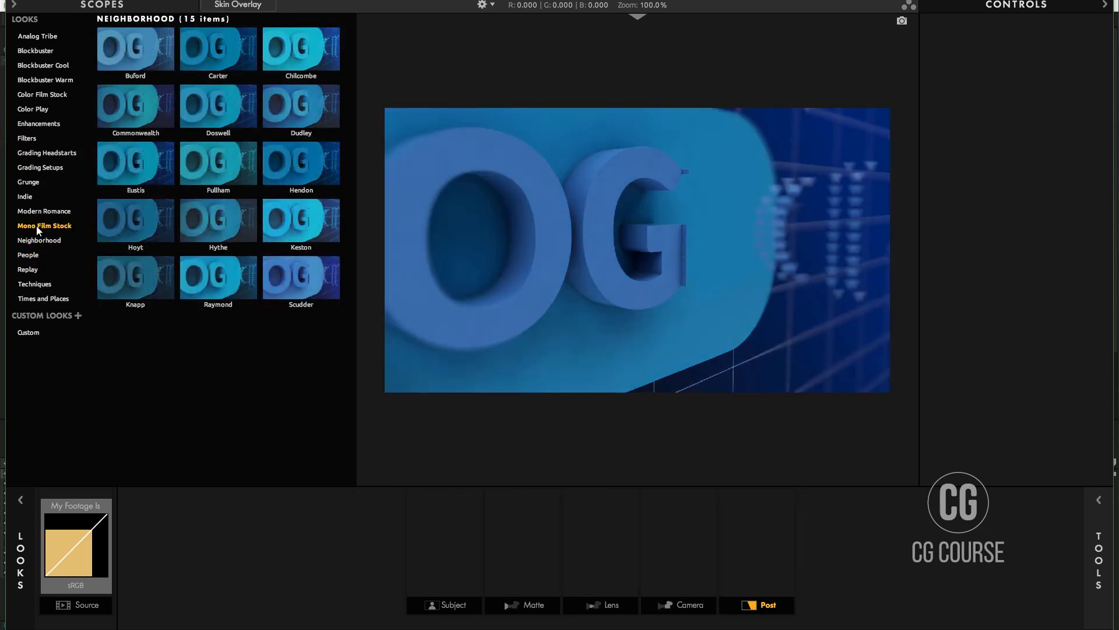
{"action": "left_click", "coordinate": [41, 212]}
{"action": "left_click", "coordinate": [31, 198]}
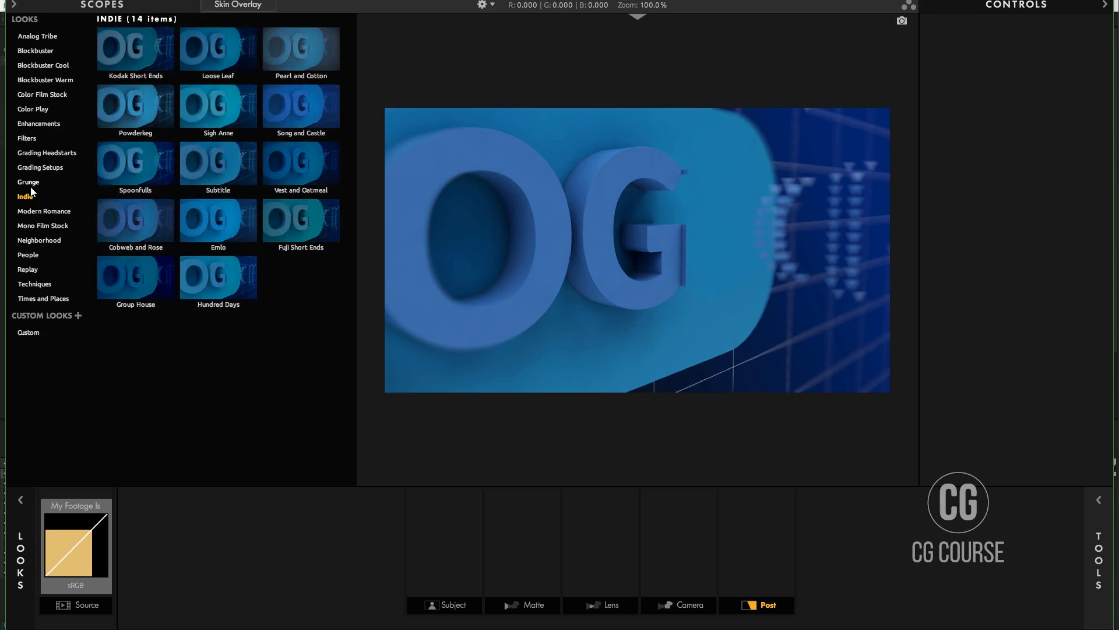
{"action": "left_click", "coordinate": [31, 184]}
{"action": "left_click", "coordinate": [34, 171]}
{"action": "left_click", "coordinate": [37, 155]}
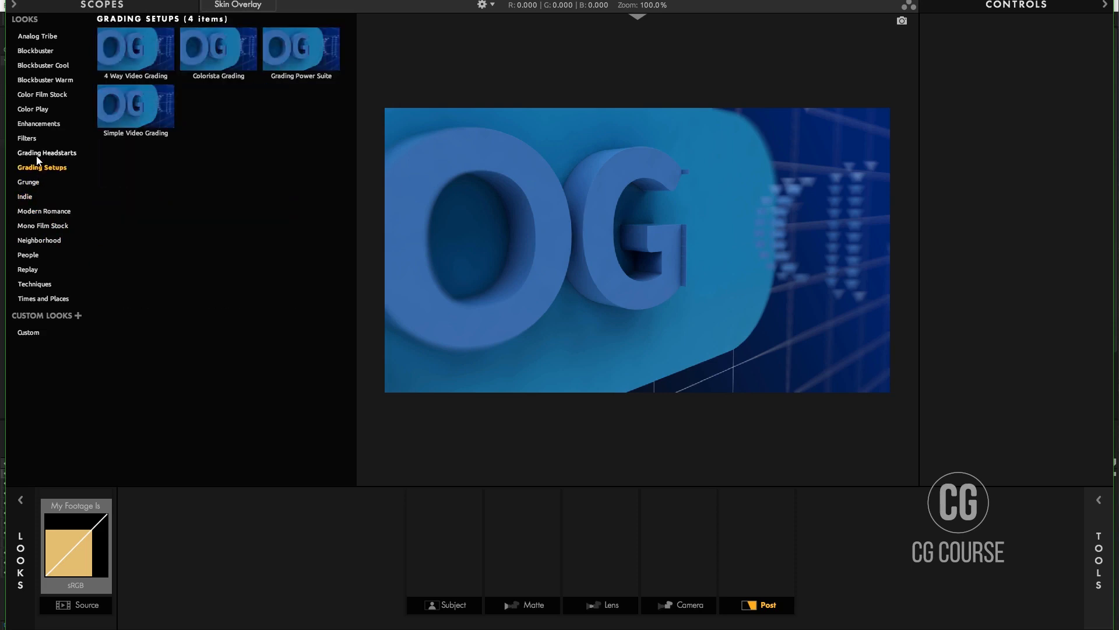
{"action": "left_click", "coordinate": [32, 139]}
- Apply the Punch in the Dark look from Enhancements to CC-3, then compare the image with and without the layer and at other frames
{"action": "left_click", "coordinate": [33, 126]}
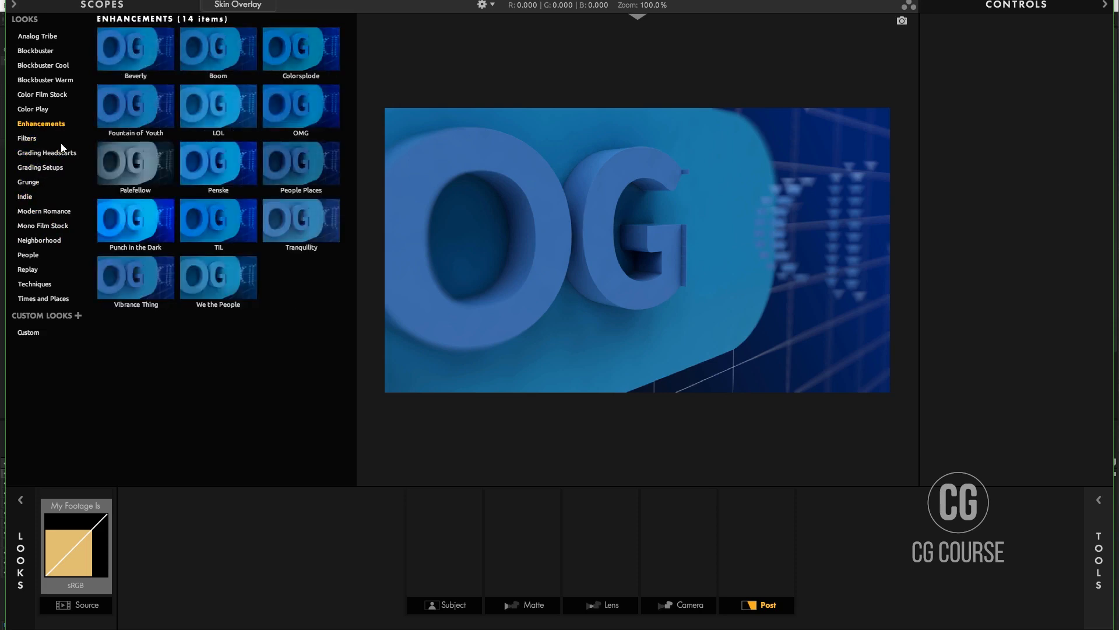
{"action": "left_click", "coordinate": [129, 224]}
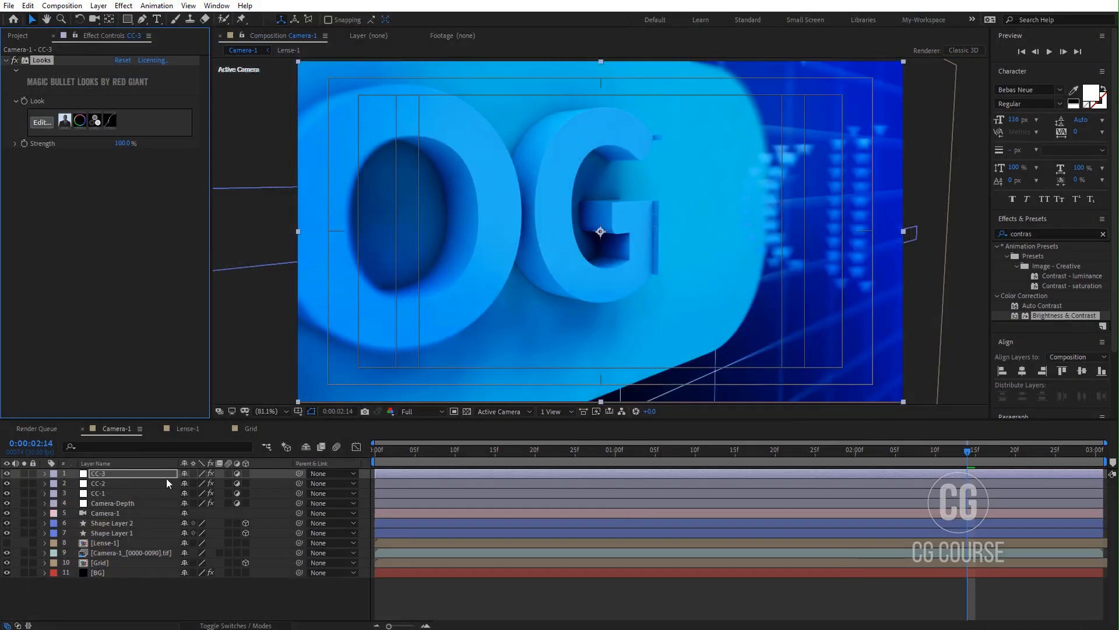
{"action": "left_click", "coordinate": [7, 473]}
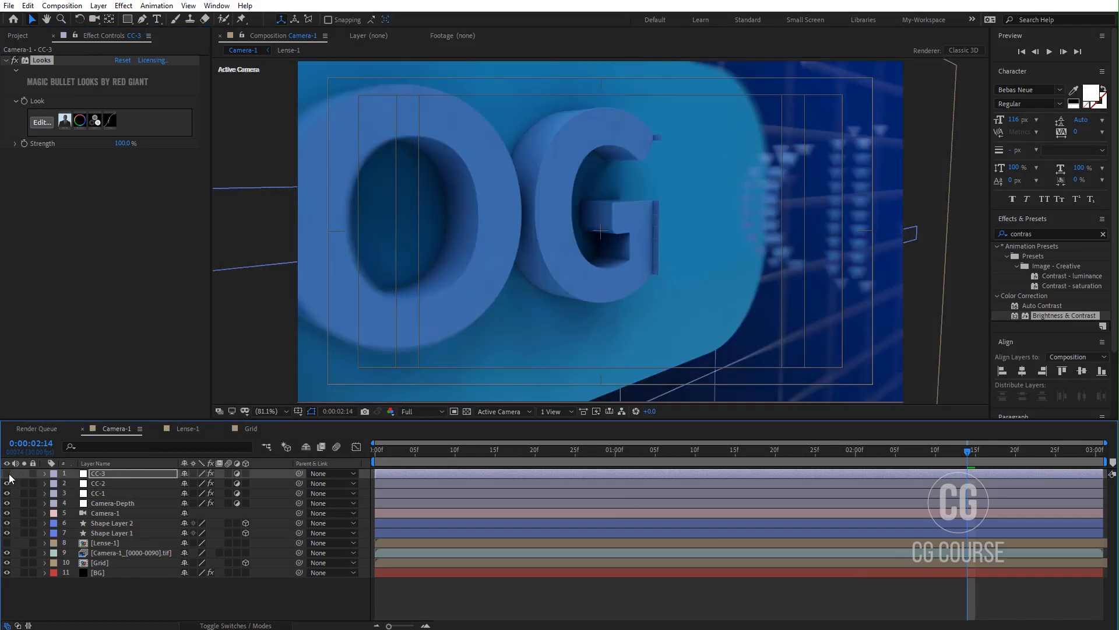
{"action": "left_click", "coordinate": [7, 474]}
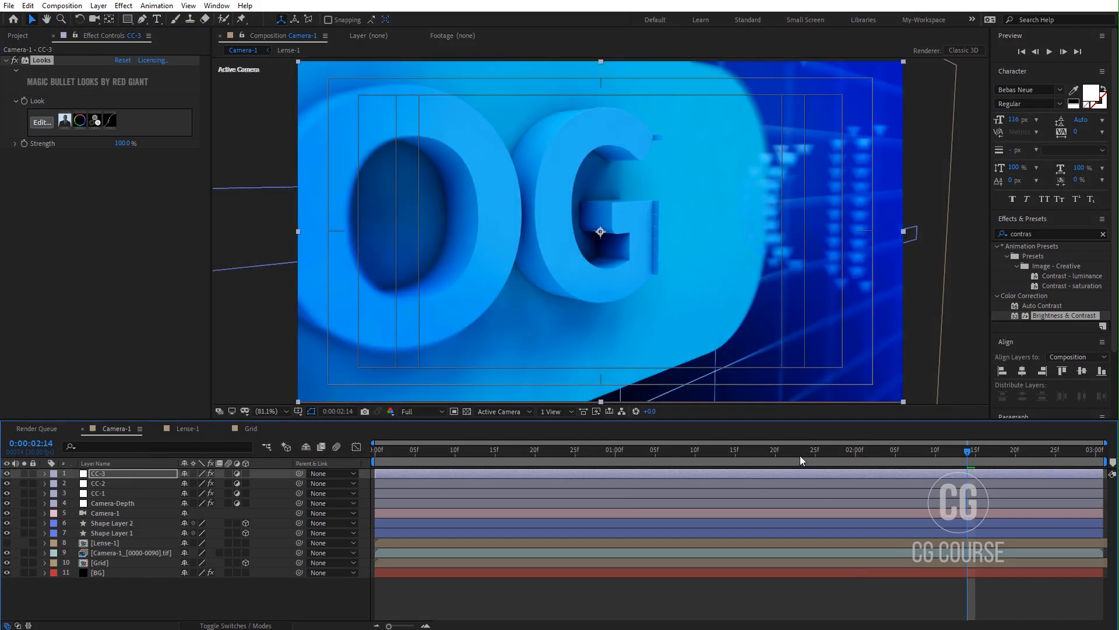
{"action": "left_click", "coordinate": [589, 457]}
{"action": "left_click_drag", "start_coordinate": [591, 457], "coordinate": [716, 454]}
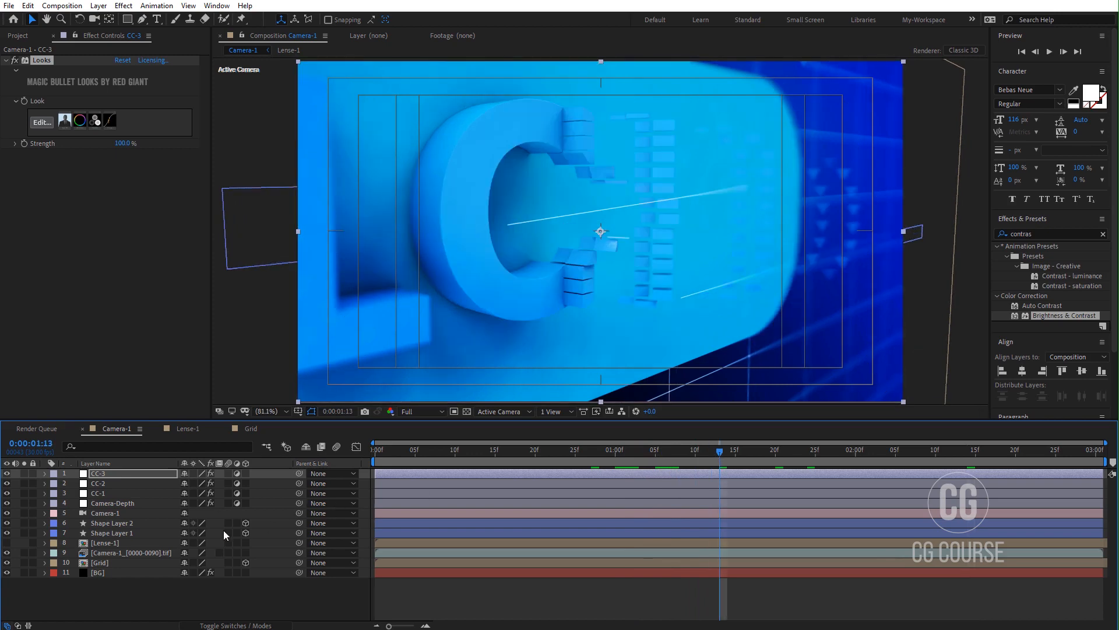
- Find the Hue/Saturation effect and apply it to the Camera-1_[0000-0090].tif layer
{"action": "left_click", "coordinate": [152, 552]}
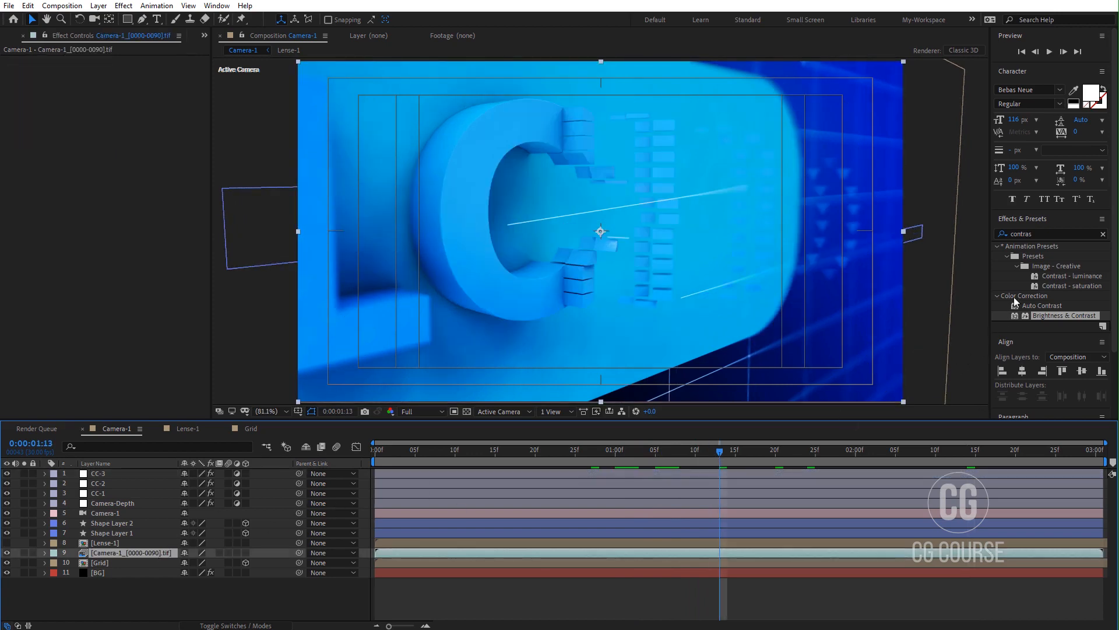
{"action": "left_click", "coordinate": [1039, 233]}
{"action": "type", "text": "hu"}
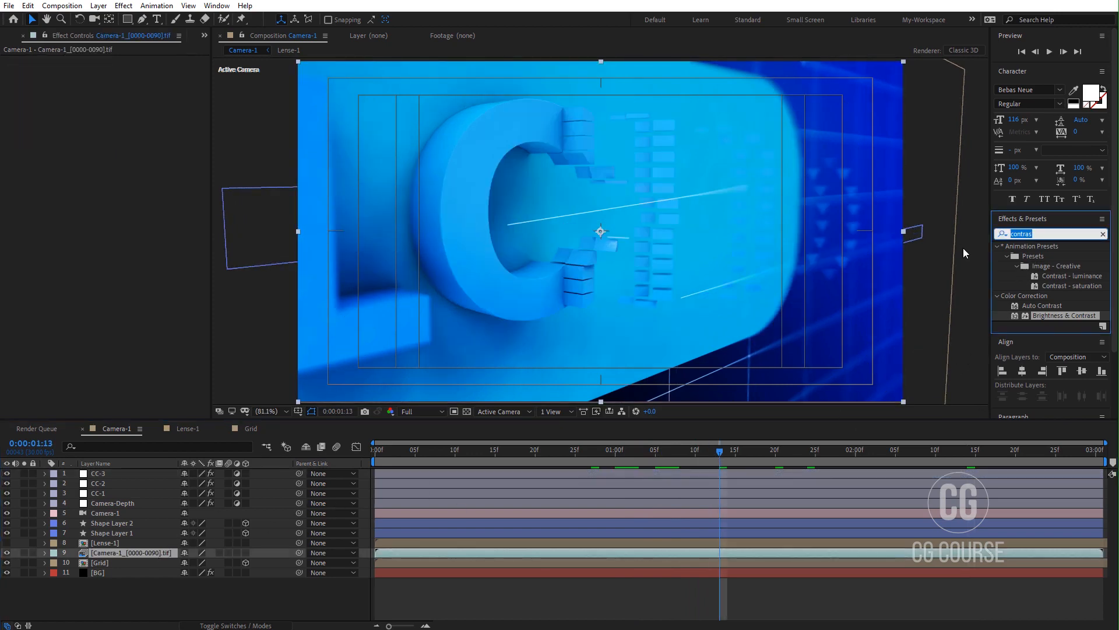
{"action": "type", "text": "e"}
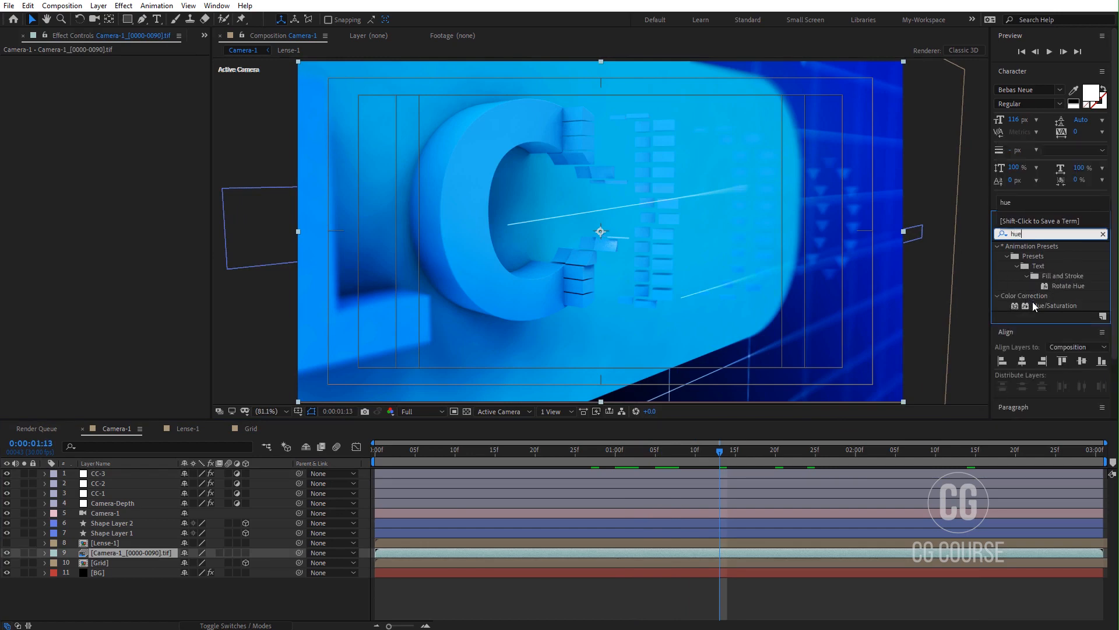
{"action": "left_click_drag", "start_coordinate": [1033, 303], "coordinate": [93, 552]}
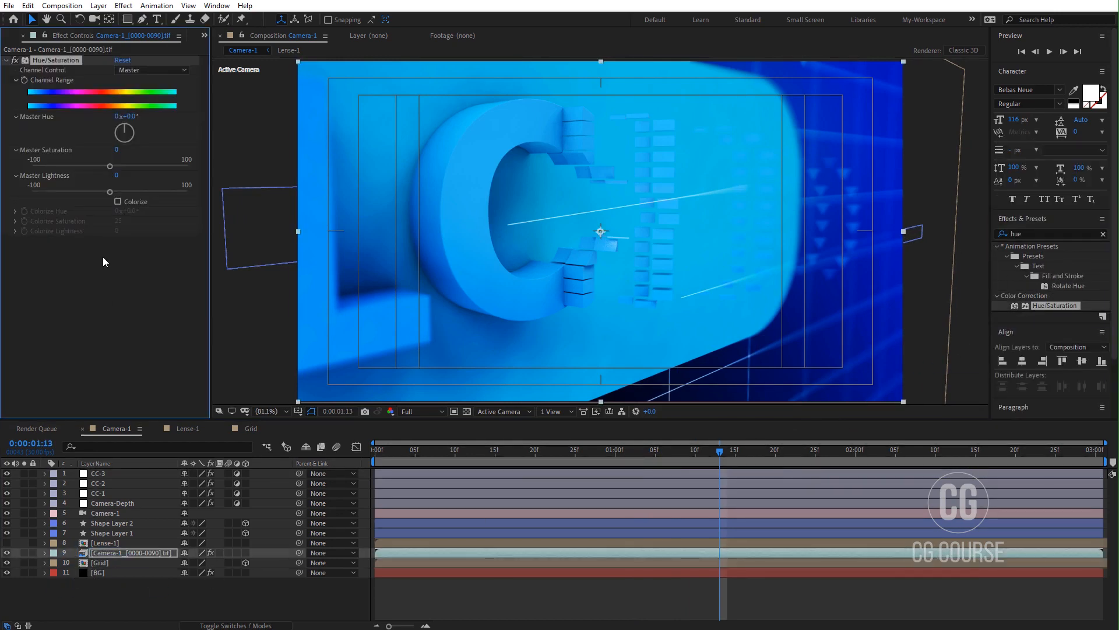
- Set the render layer's Master Hue to 7° and compare the image with the effect off and on, checking another frame
{"action": "left_click_drag", "start_coordinate": [136, 117], "coordinate": [138, 117]}
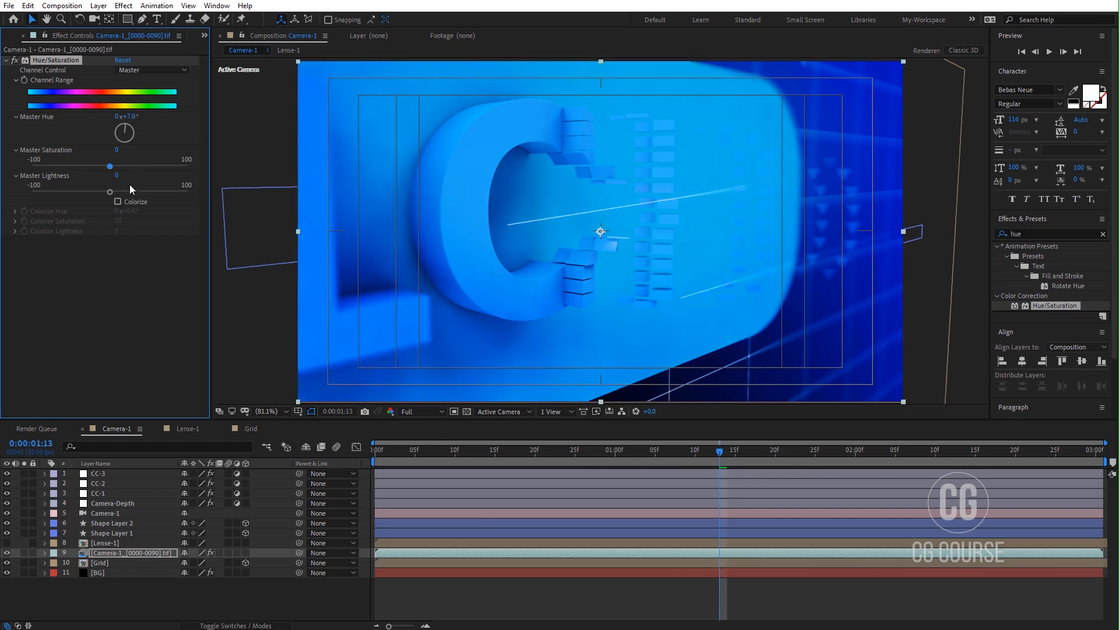
{"action": "left_click", "coordinate": [15, 60]}
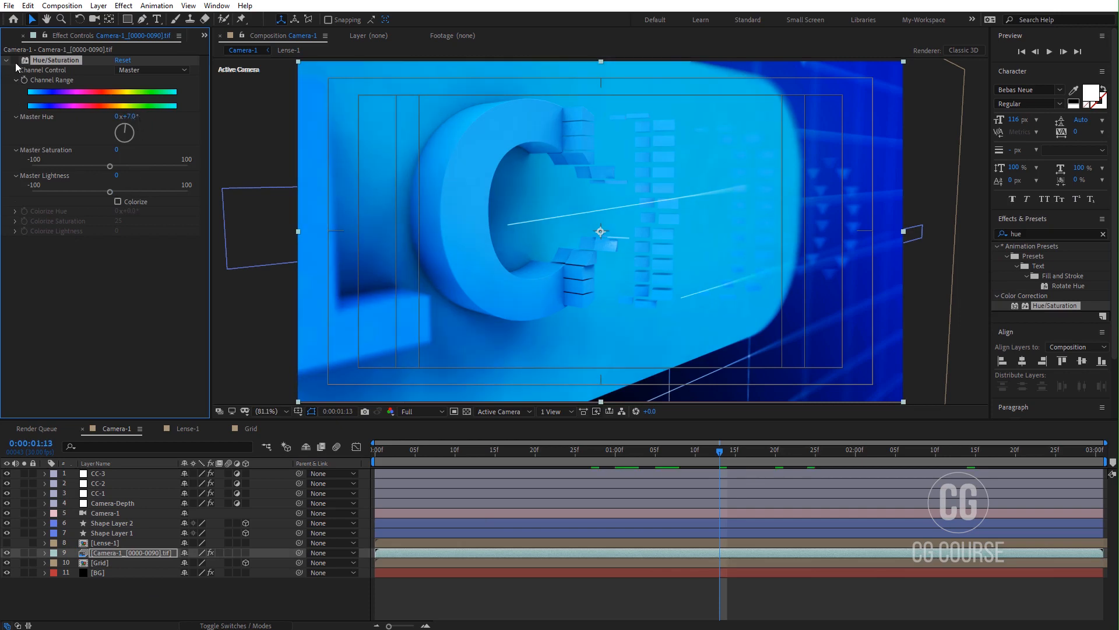
{"action": "left_click", "coordinate": [15, 62]}
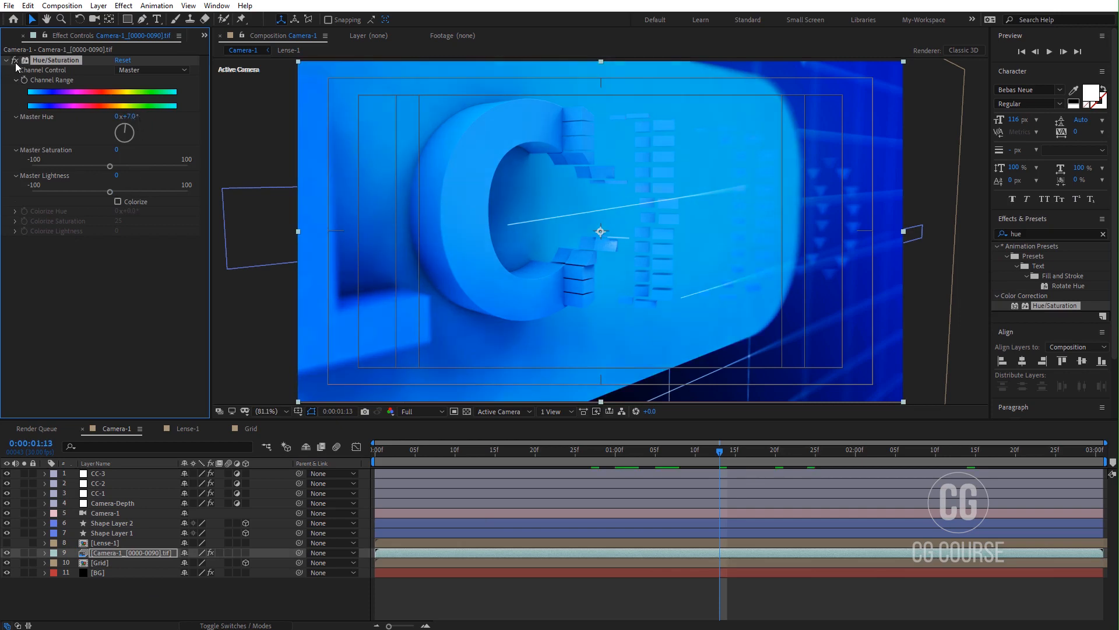
{"action": "left_click", "coordinate": [744, 455]}
{"action": "left_click_drag", "start_coordinate": [750, 455], "coordinate": [858, 463]}
- Hide the Title/Action Safe overlay in the composition view and deselect the layer
{"action": "left_click", "coordinate": [298, 411]}
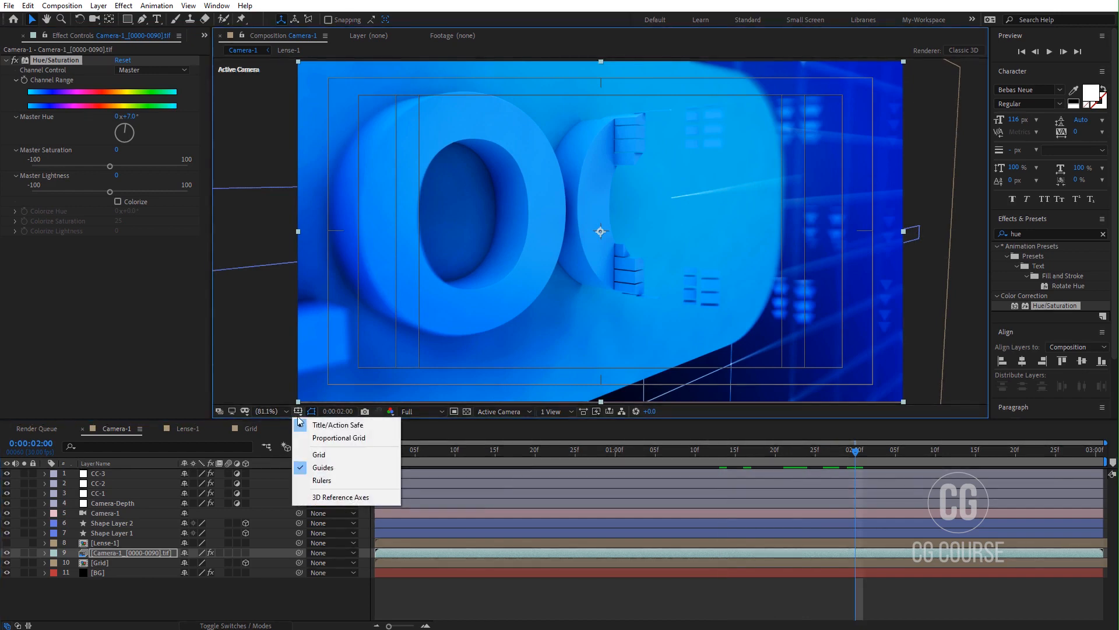
{"action": "left_click", "coordinate": [321, 425]}
{"action": "left_click", "coordinate": [453, 582]}
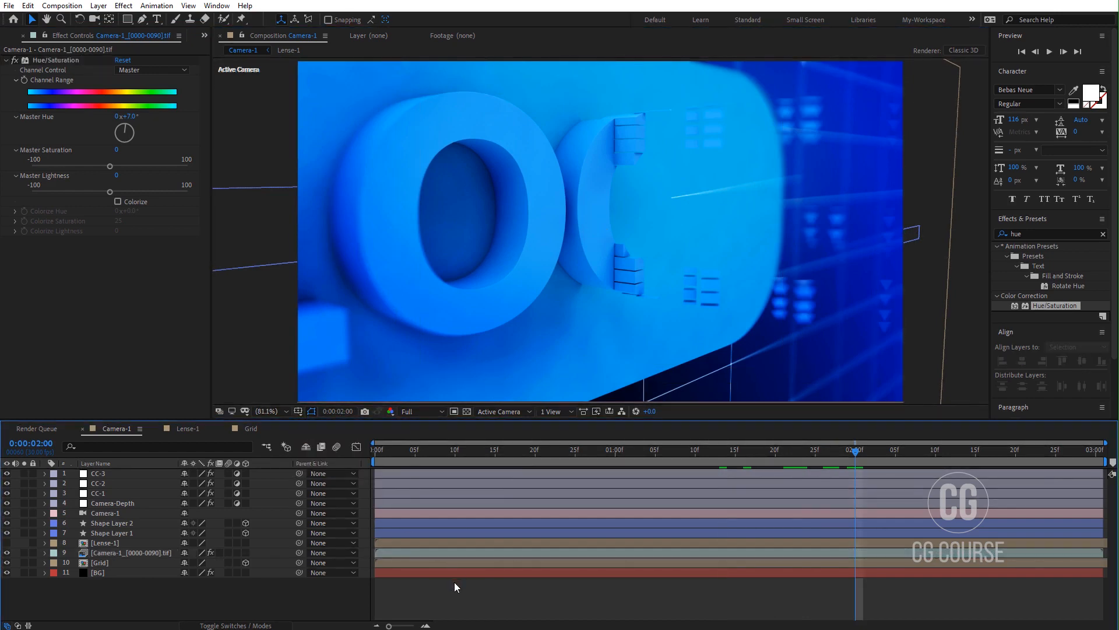
- Play a preview of the Camera-1 composition, stop it, and bring up the project's item list
{"action": "key", "text": "space"}
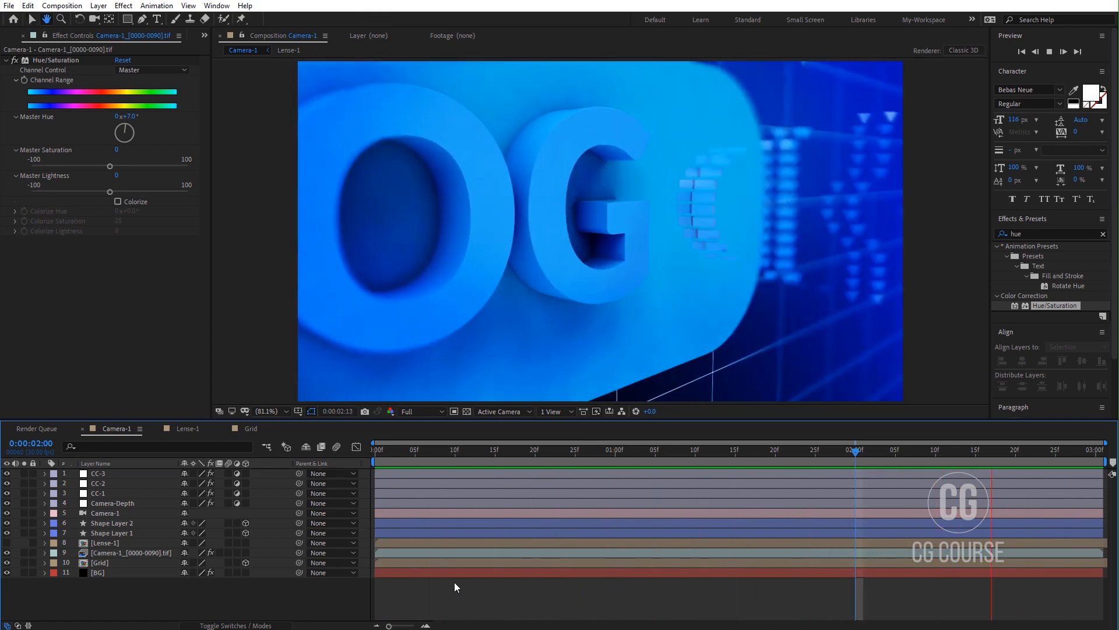
{"action": "key", "text": "space"}
{"action": "left_click", "coordinate": [9, 36]}
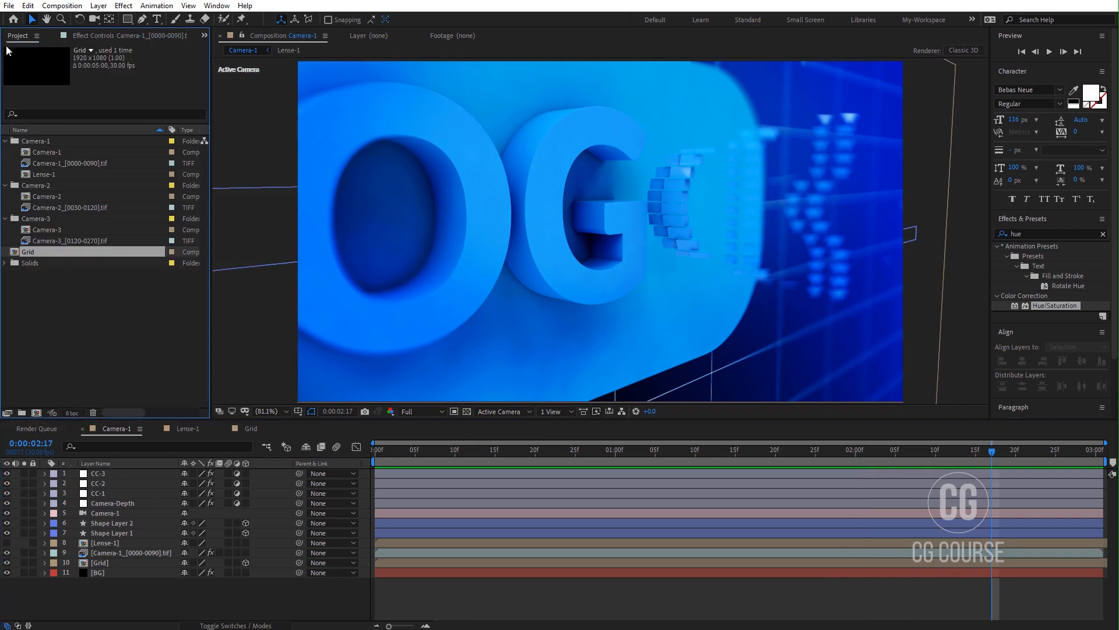
- Open the Camera-2 composition and scrub through its frames
{"action": "left_click", "coordinate": [41, 197]}
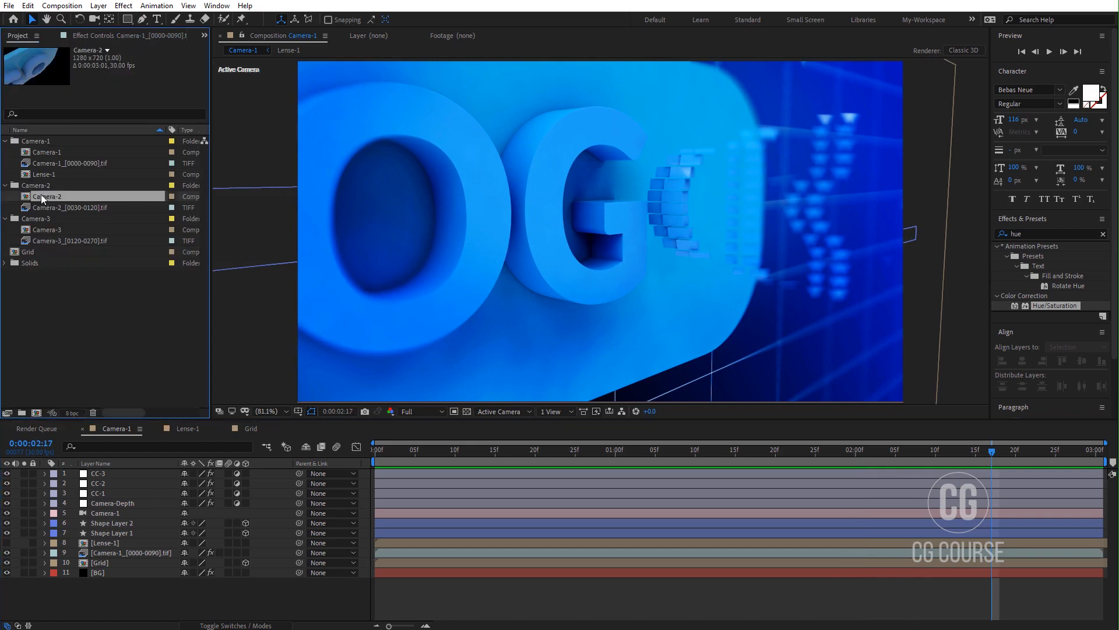
{"action": "double_click", "coordinate": [50, 196]}
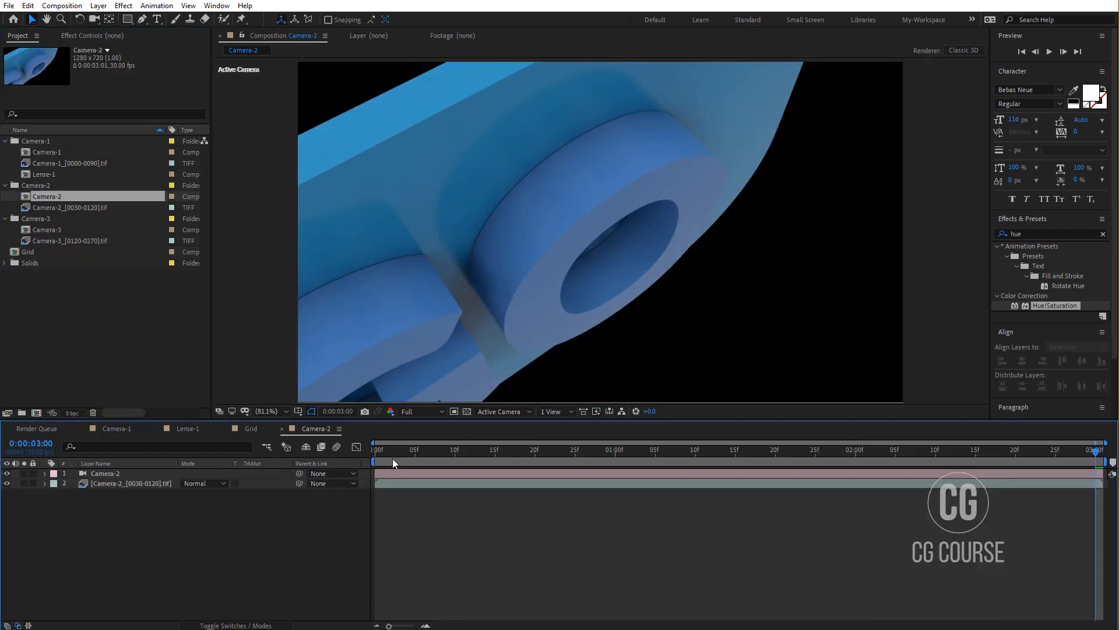
{"action": "left_click_drag", "start_coordinate": [393, 458], "coordinate": [644, 456]}
- Copy the BG layer from the Camera-1 composition into Camera-2, place it beneath all other layers, and check other frames
{"action": "left_click", "coordinate": [131, 430]}
{"action": "left_click", "coordinate": [113, 572]}
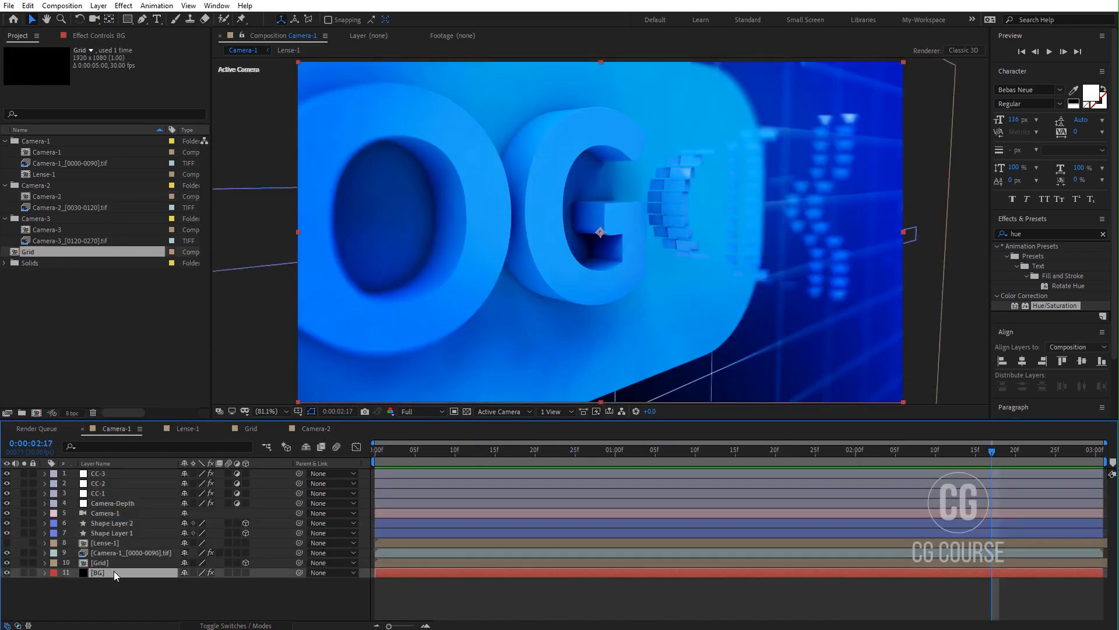
{"action": "left_click", "coordinate": [308, 432]}
{"action": "key", "text": "ctrl+v"}
{"action": "left_click_drag", "start_coordinate": [122, 483], "coordinate": [122, 517]}
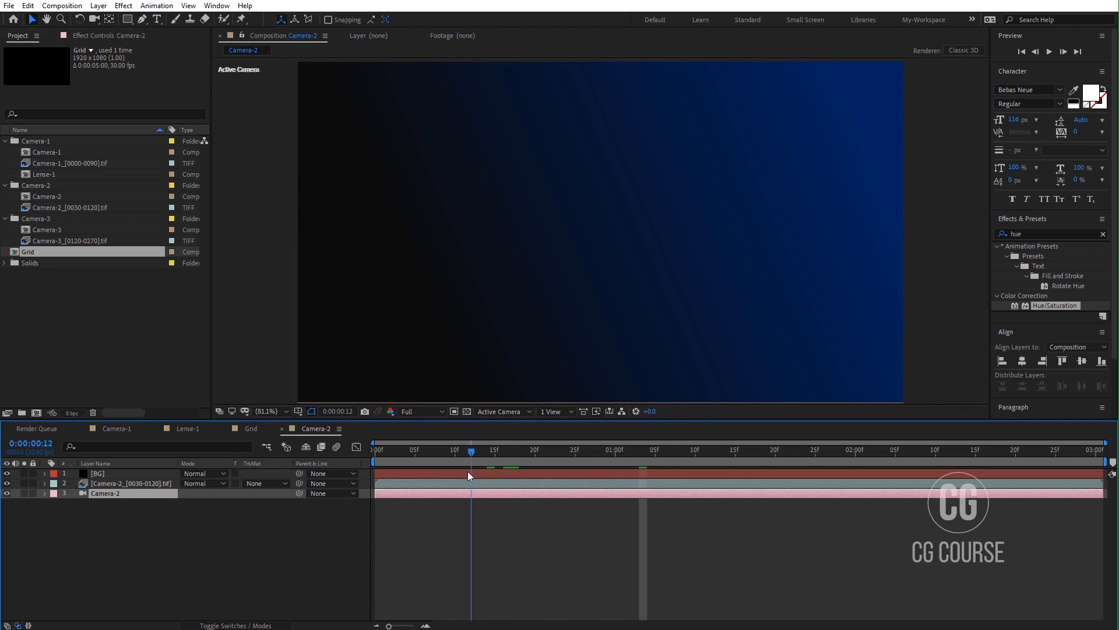
{"action": "key", "text": "space"}
{"action": "left_click_drag", "start_coordinate": [111, 474], "coordinate": [143, 503]}
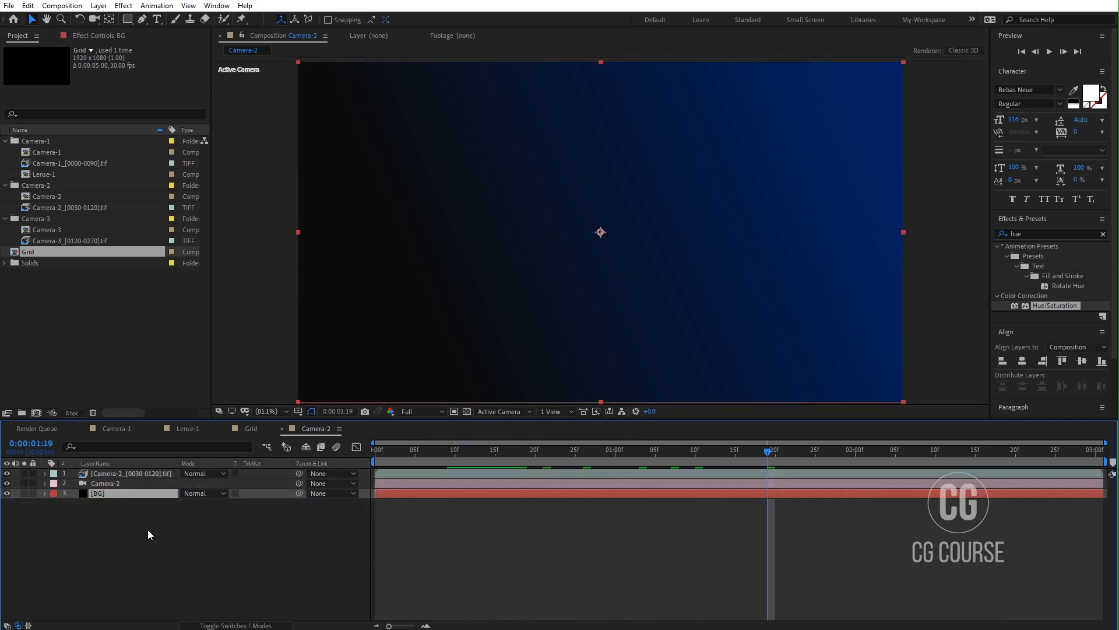
{"action": "left_click_drag", "start_coordinate": [618, 460], "coordinate": [680, 464]}
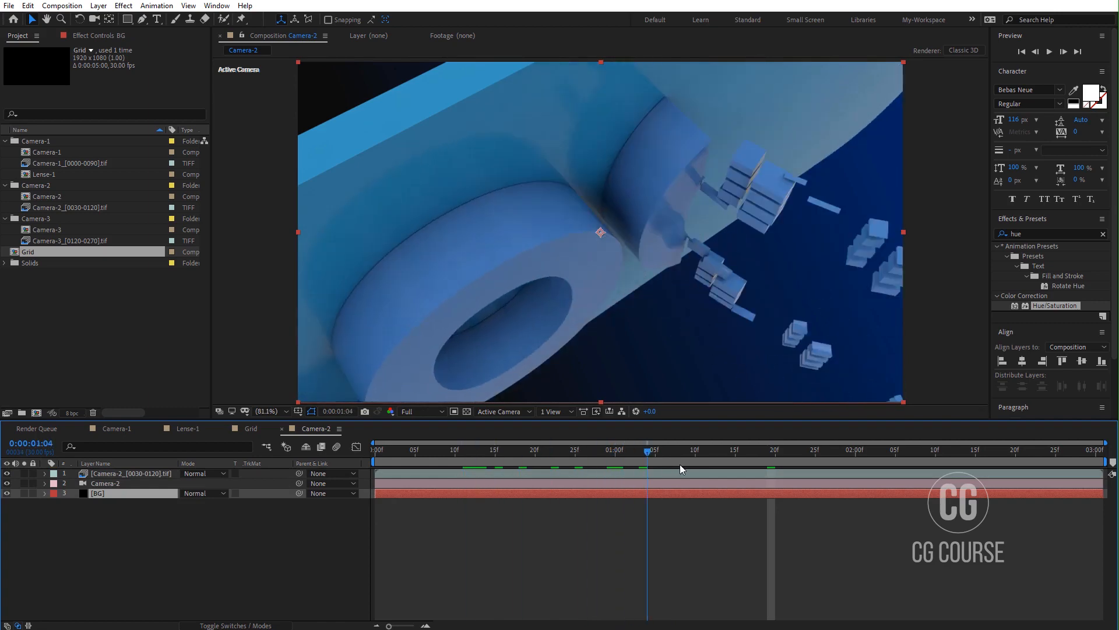
- Add the Grid composition to Camera-2 directly above the BG layer and make it a 3D layer
{"action": "left_click", "coordinate": [116, 432]}
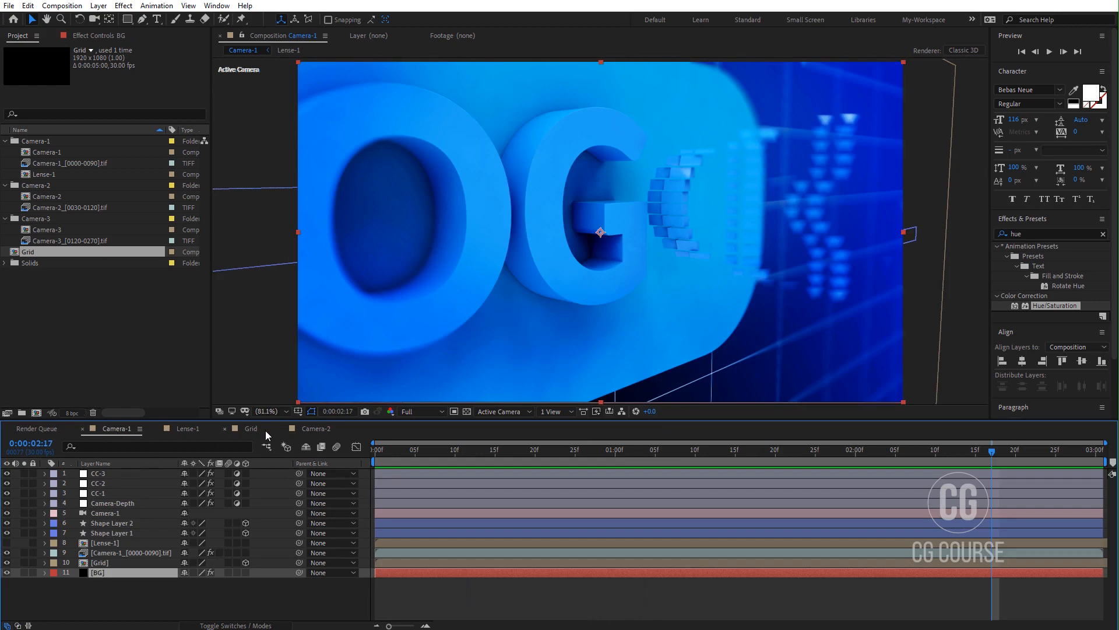
{"action": "left_click", "coordinate": [301, 432]}
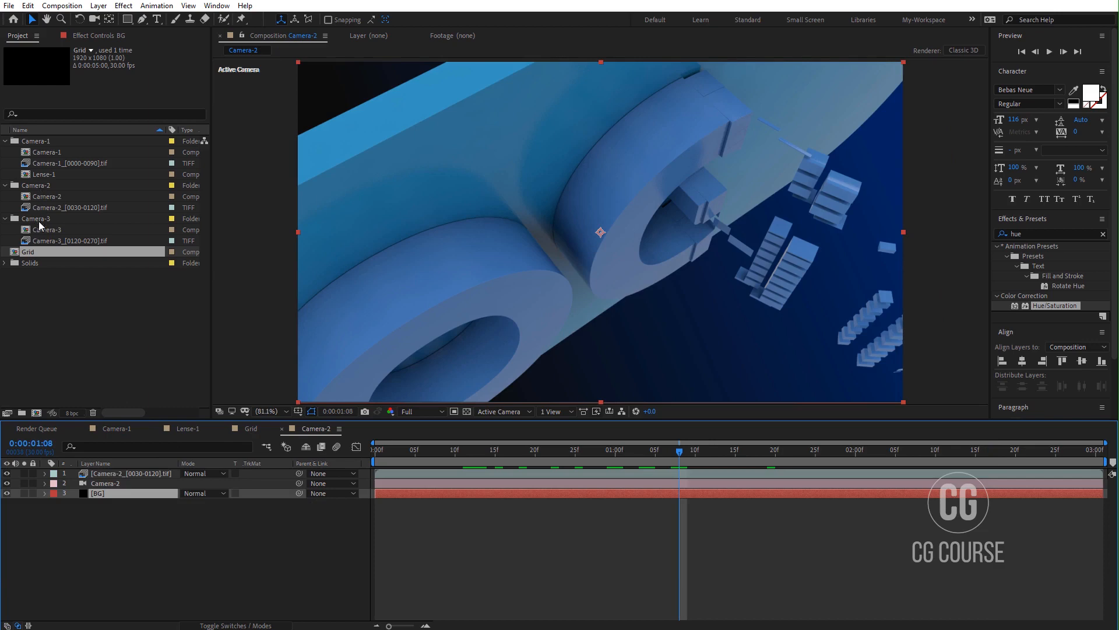
{"action": "left_click_drag", "start_coordinate": [33, 252], "coordinate": [90, 493]}
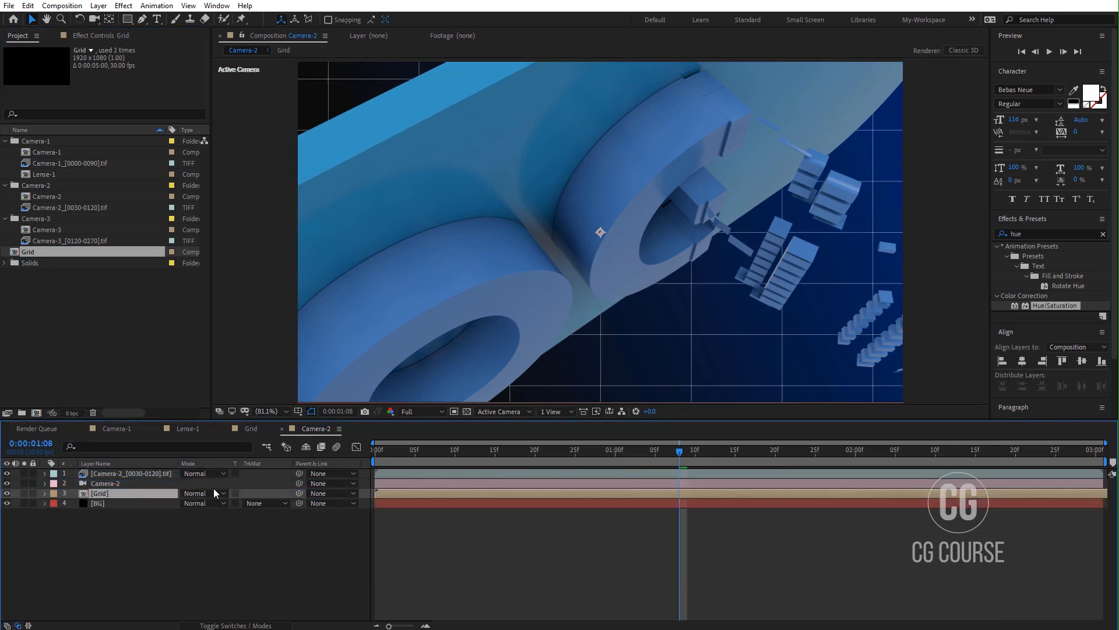
{"action": "key", "text": "F4"}
{"action": "left_click", "coordinate": [245, 494]}
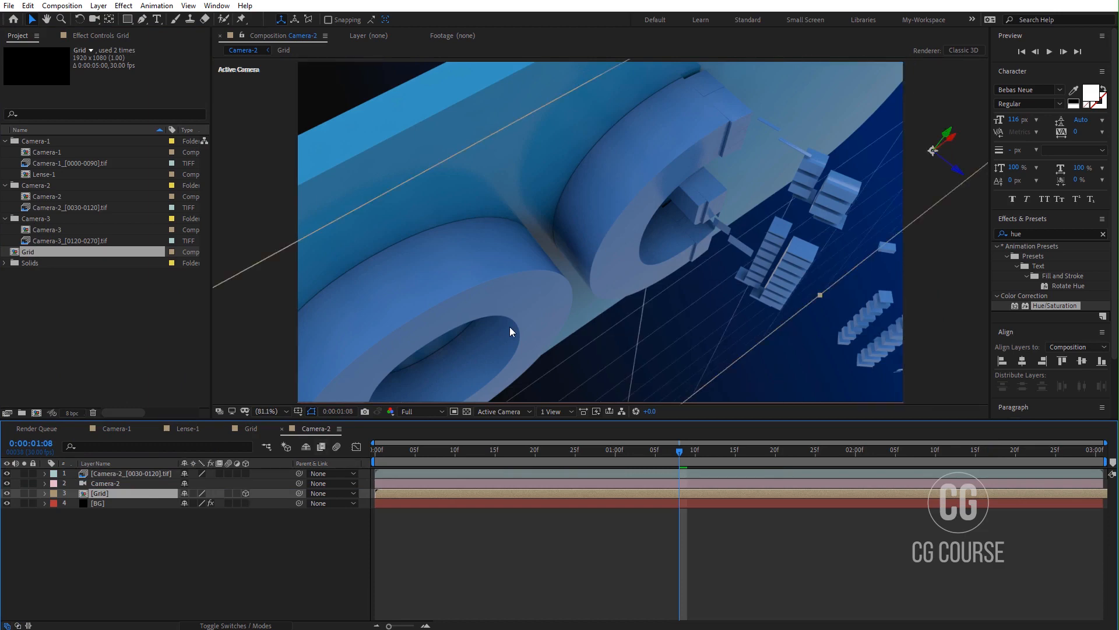
- Scale the Grid layer to 191% and reposition it in 3D space so it spreads beneath the logo
{"action": "scroll", "coordinate": [483, 315], "scroll_direction": "down", "scroll_amount": 2}
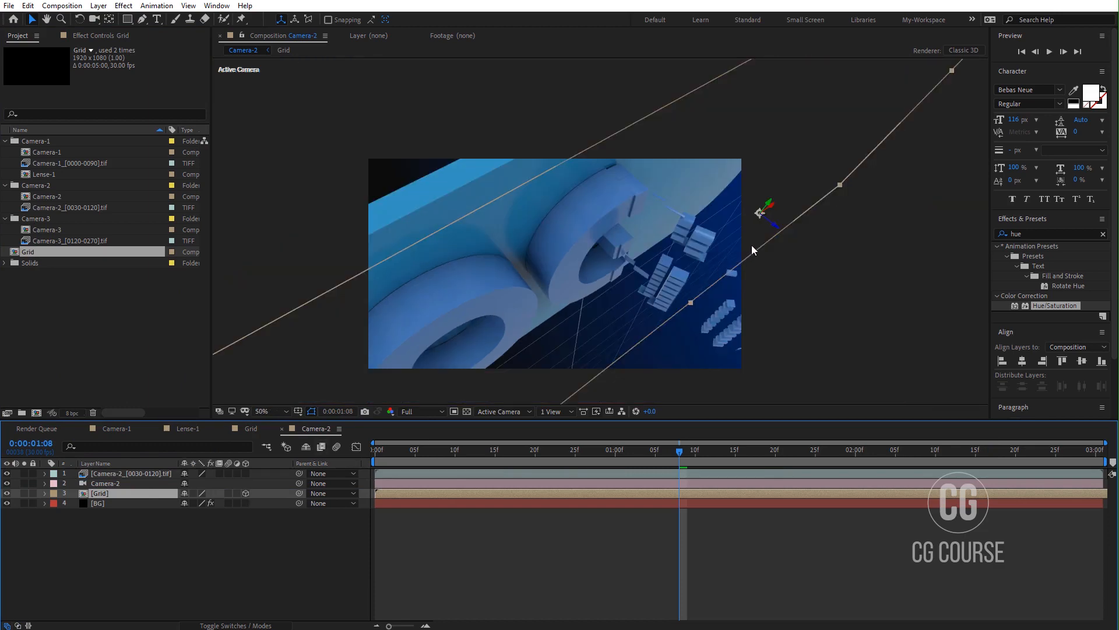
{"action": "left_click_drag", "start_coordinate": [775, 227], "coordinate": [721, 220]}
{"action": "key", "text": "s"}
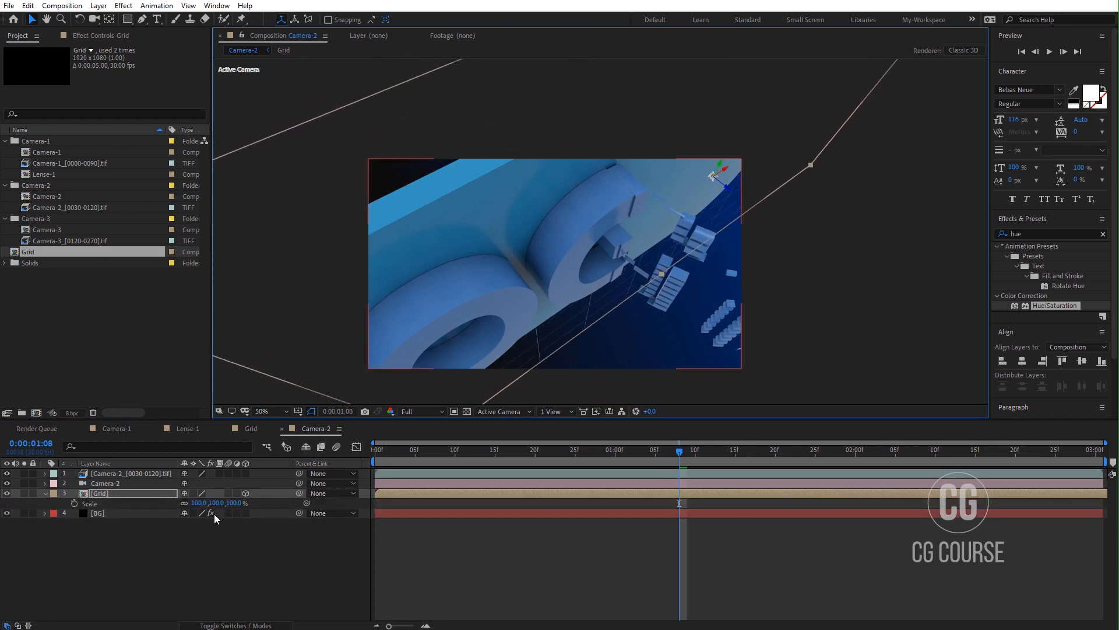
{"action": "left_click_drag", "start_coordinate": [199, 503], "coordinate": [285, 486]}
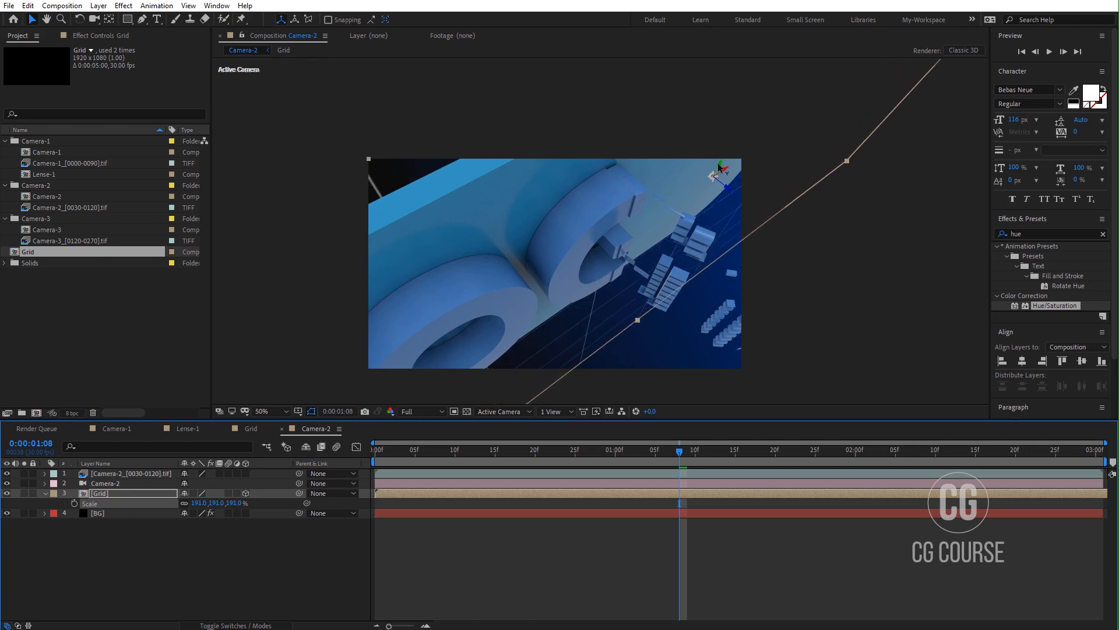
{"action": "left_click_drag", "start_coordinate": [719, 168], "coordinate": [512, 301]}
{"action": "left_click", "coordinate": [283, 411]}
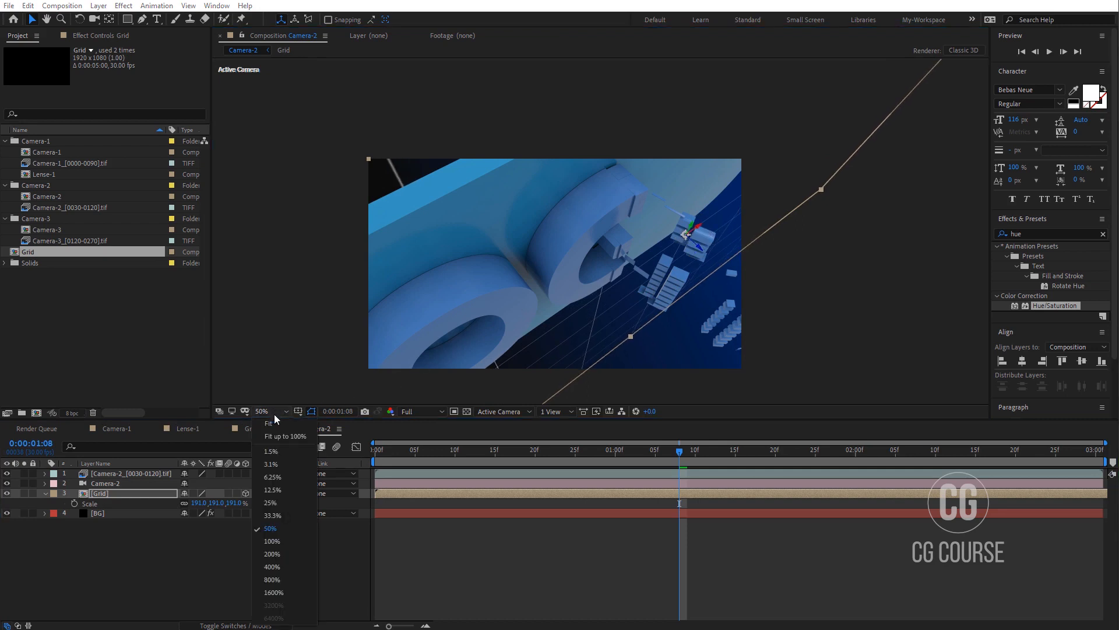
{"action": "left_click", "coordinate": [263, 454]}
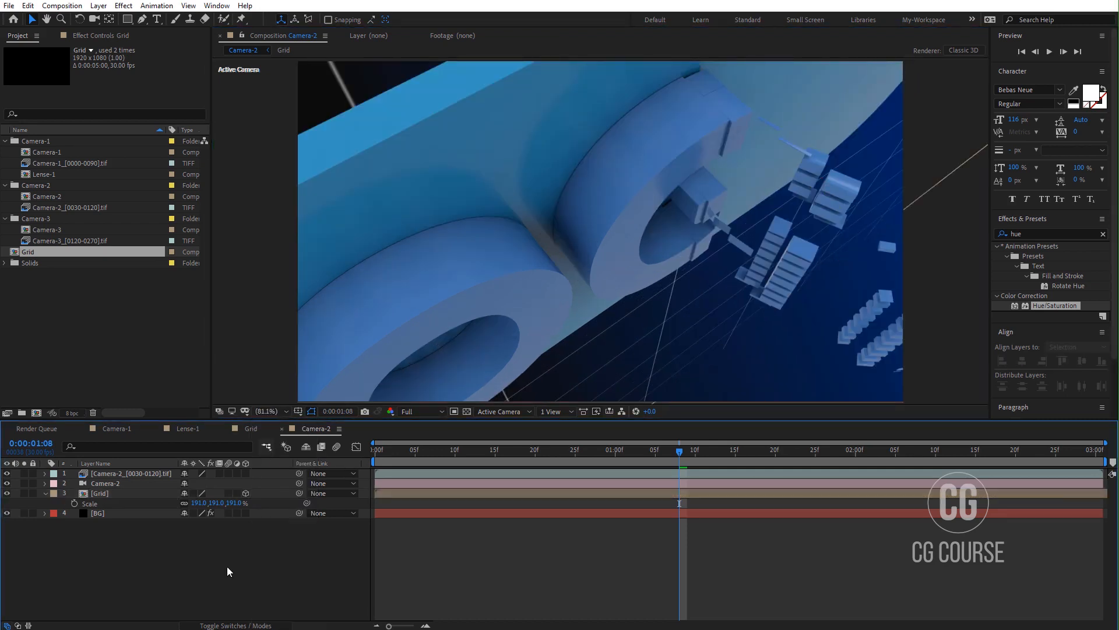
- Copy Shape Layer 1 and Shape Layer 2 from Camera-1 into Camera-2, directly above the Grid layer
{"action": "left_click", "coordinate": [116, 429]}
{"action": "left_click", "coordinate": [114, 523]}
{"action": "left_click", "coordinate": [114, 533], "text": "shift"}
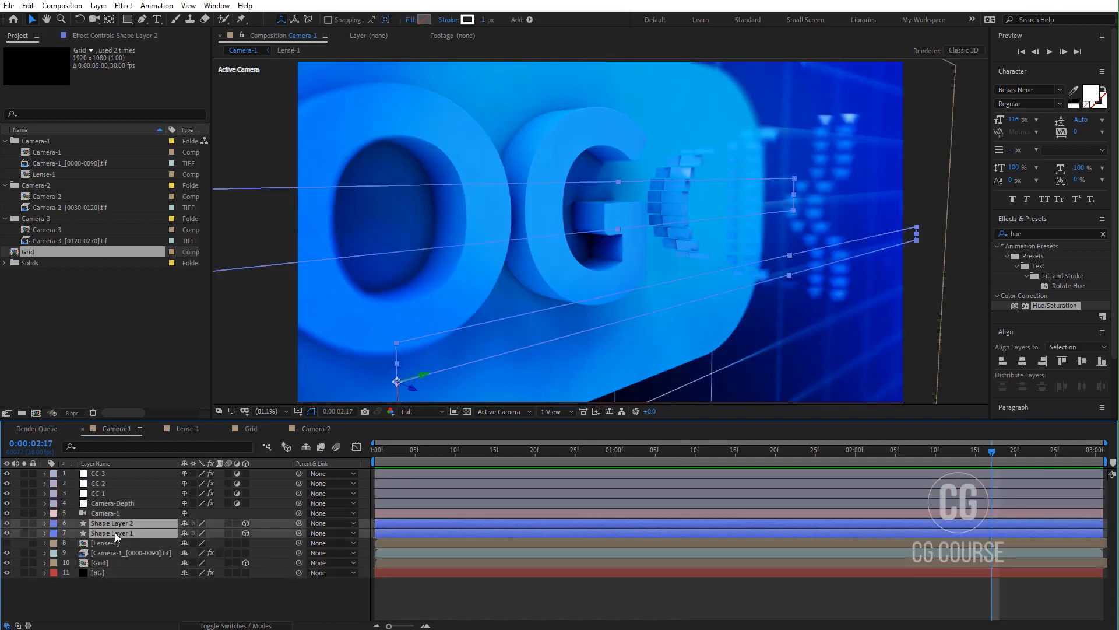
{"action": "left_click", "coordinate": [250, 428]}
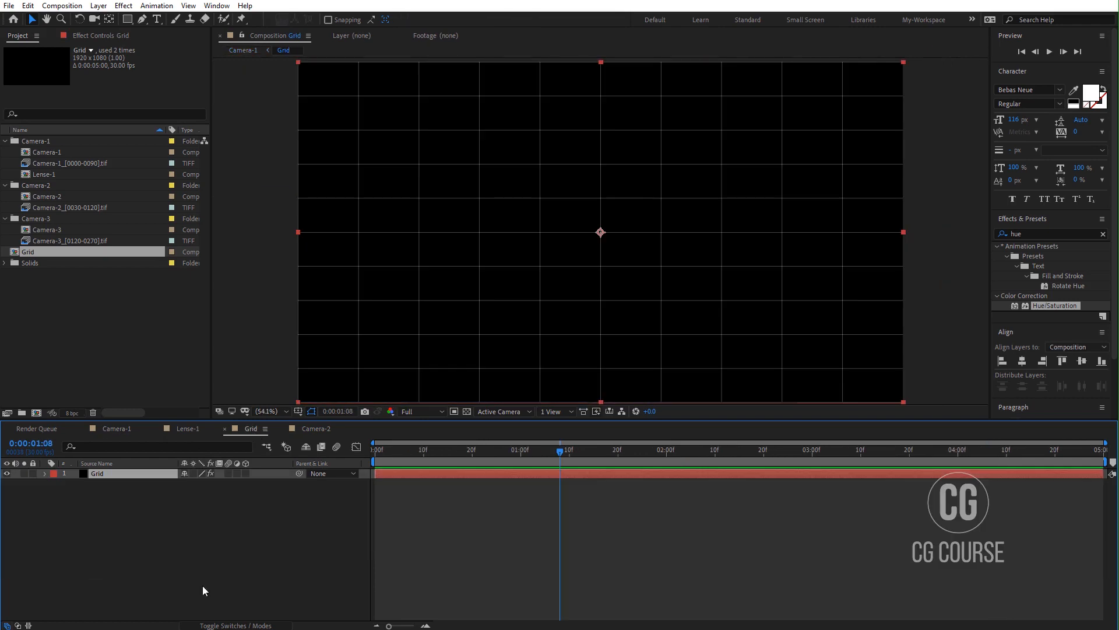
{"action": "left_click", "coordinate": [303, 430]}
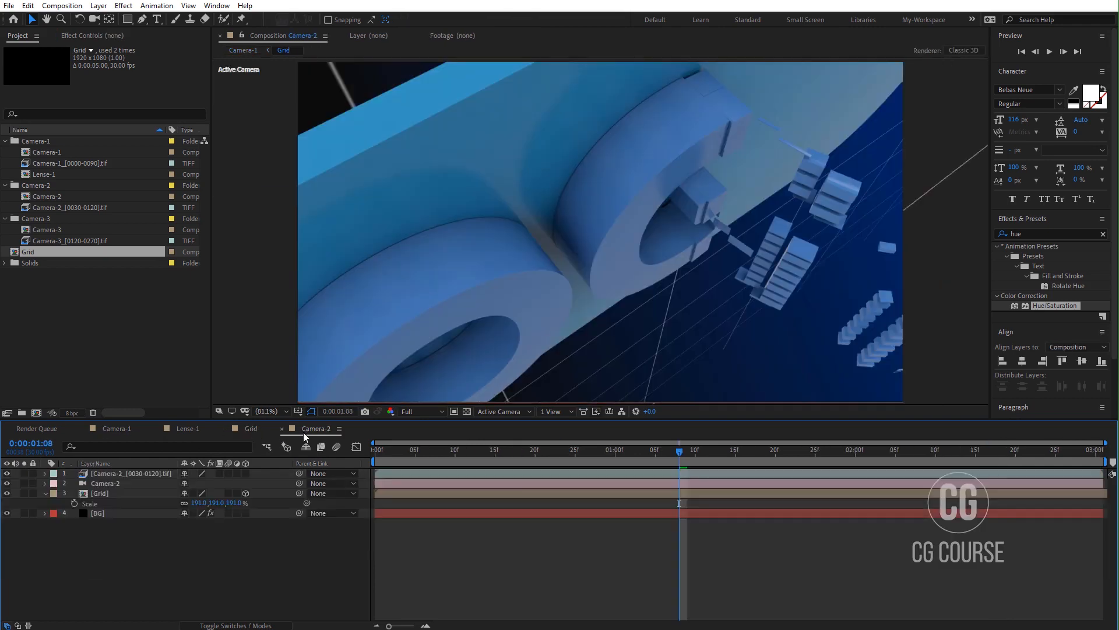
{"action": "left_click", "coordinate": [114, 496]}
{"action": "key", "text": "ctrl+v"}
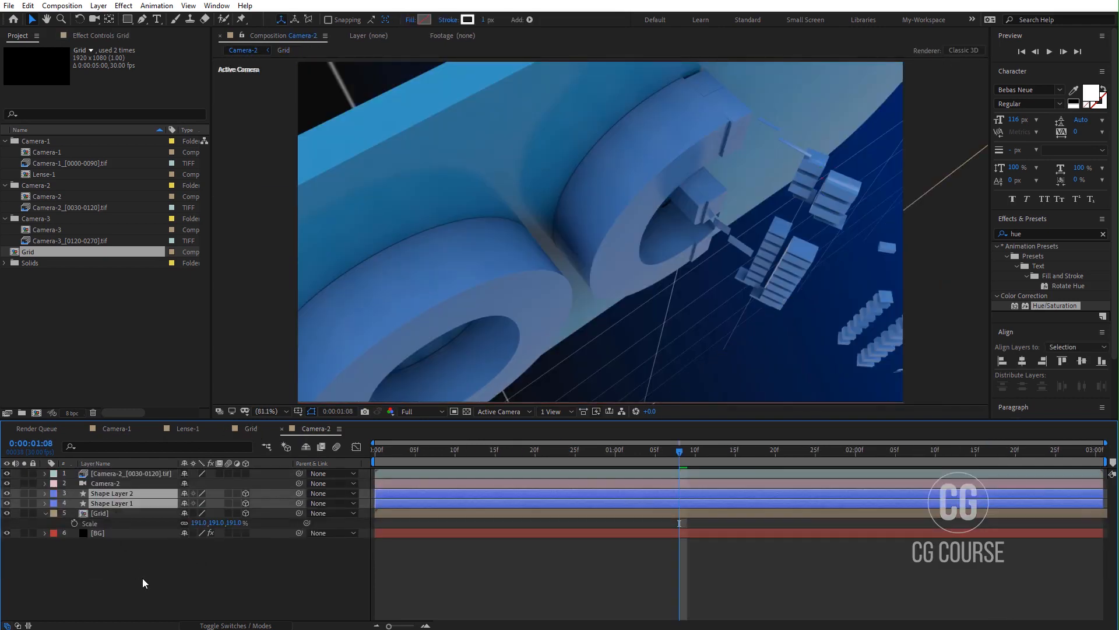
- Move both shape layers down into the frame so the lines run diagonally along the logo's lower edge, and check other frames
{"action": "scroll", "coordinate": [527, 292], "scroll_direction": "down", "scroll_amount": 4}
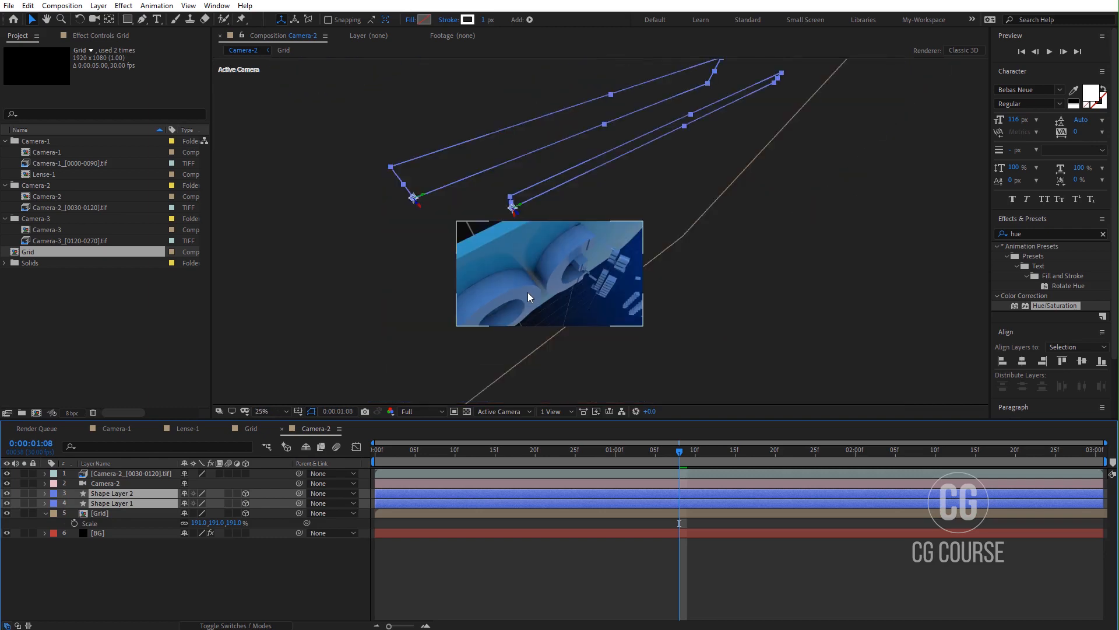
{"action": "left_click_drag", "start_coordinate": [521, 218], "coordinate": [510, 374]}
{"action": "scroll", "coordinate": [554, 314], "scroll_direction": "up", "scroll_amount": 2}
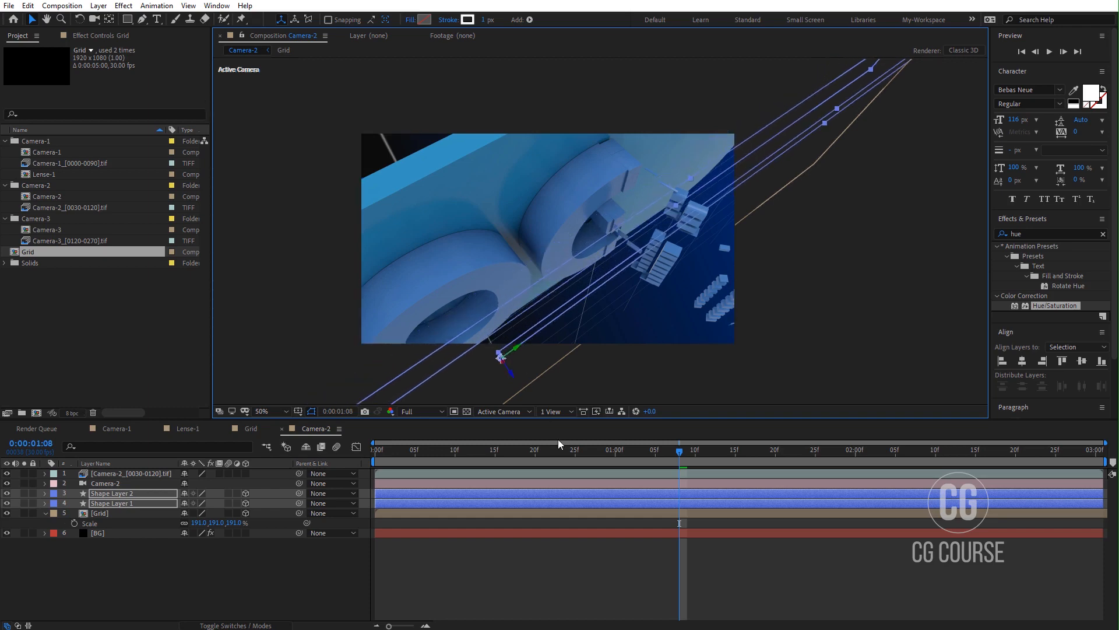
{"action": "left_click", "coordinate": [591, 559]}
{"action": "mouse_move", "coordinate": [600, 457]}
{"action": "left_mouse_down"}
{"action": "mouse_move", "coordinate": [392, 467]}
{"action": "mouse_move", "coordinate": [754, 434]}
{"action": "left_mouse_up"}
- Shift both shape layers further away from the logo towards the Grid layer's outer edge, and check an earlier frame
{"action": "left_click", "coordinate": [112, 492]}
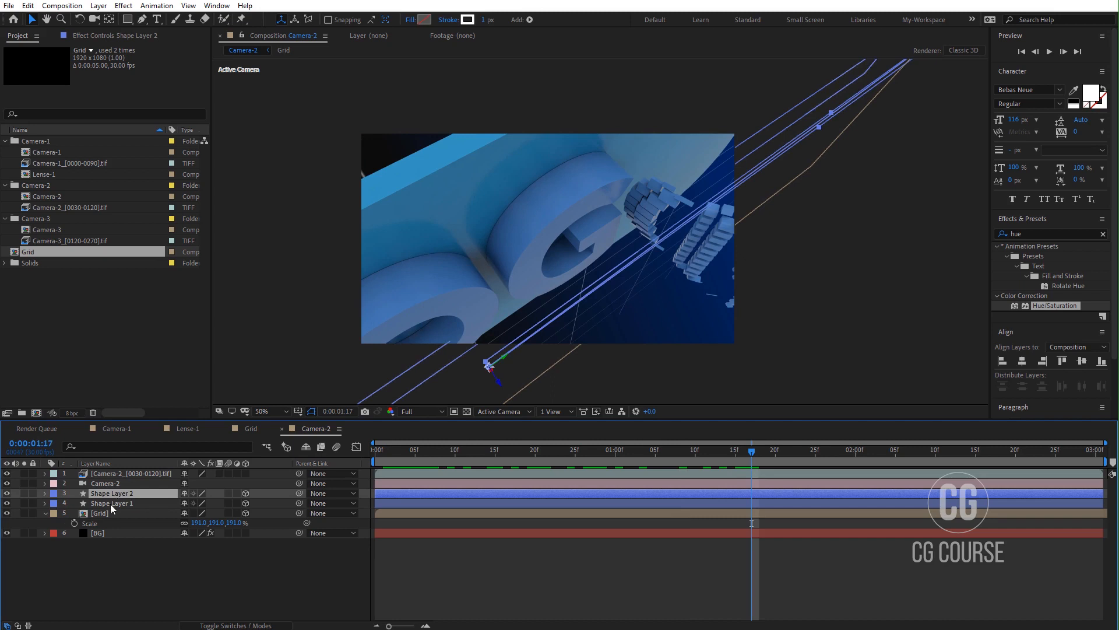
{"action": "left_click", "coordinate": [111, 504], "text": "shift"}
{"action": "left_click_drag", "start_coordinate": [501, 390], "coordinate": [557, 412]}
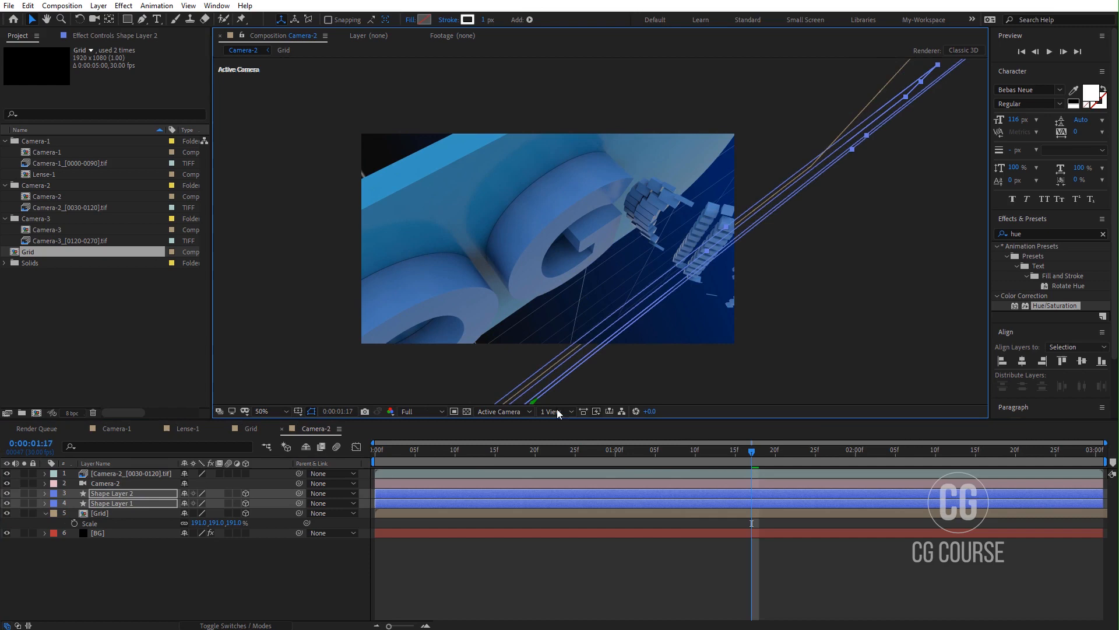
{"action": "left_click", "coordinate": [621, 545]}
{"action": "left_click_drag", "start_coordinate": [708, 457], "coordinate": [554, 454]}
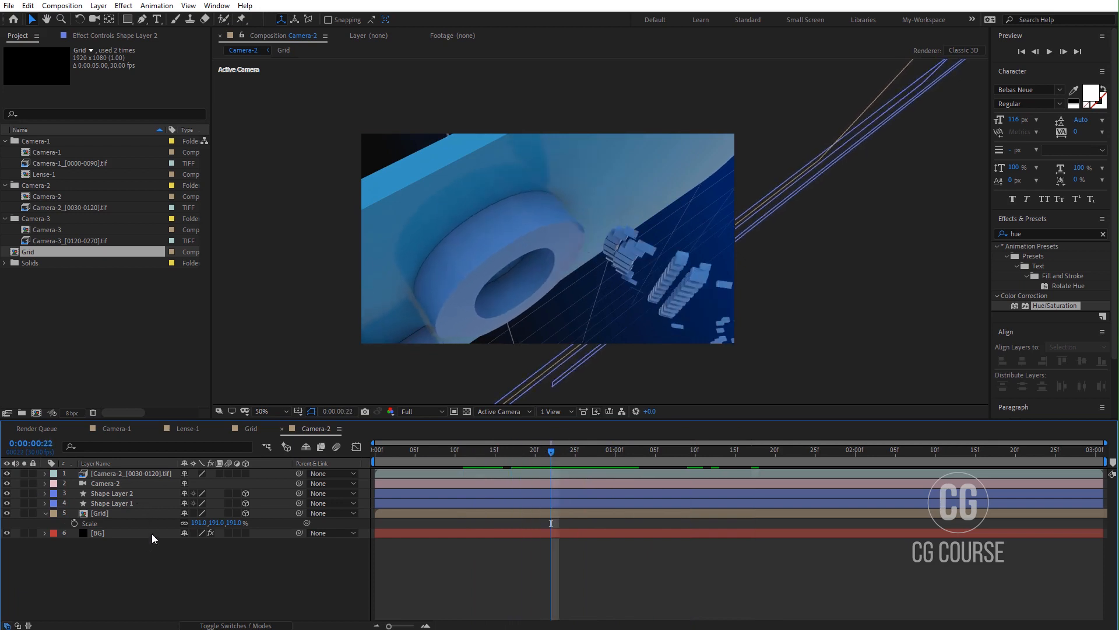
{"action": "left_click", "coordinate": [121, 503]}
{"action": "left_click", "coordinate": [117, 493], "text": "ctrl"}
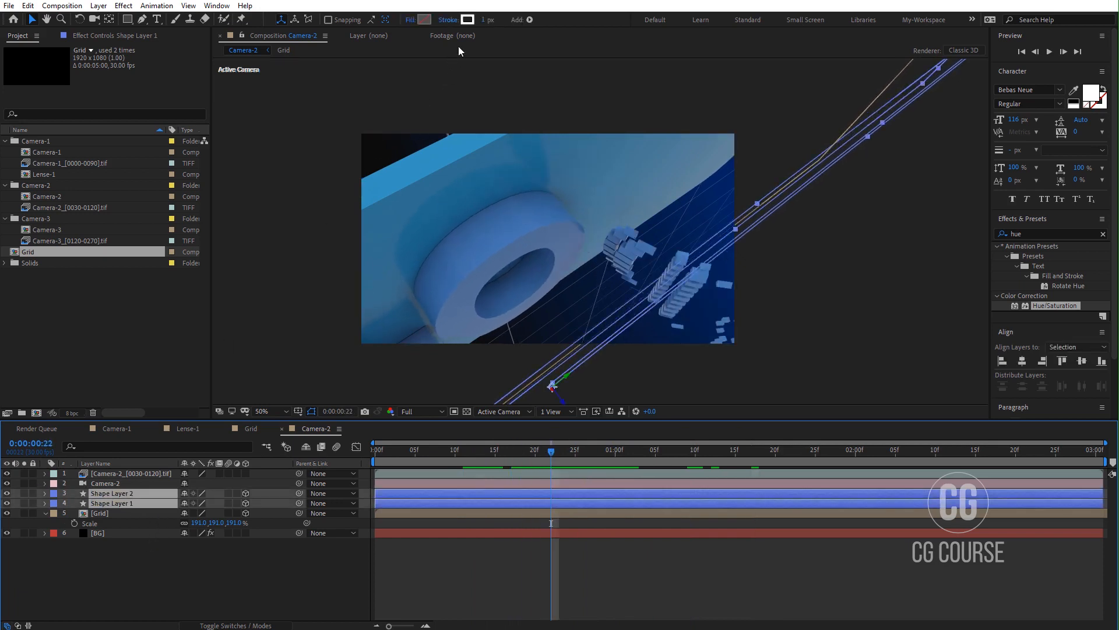
{"action": "left_click", "coordinate": [194, 601]}
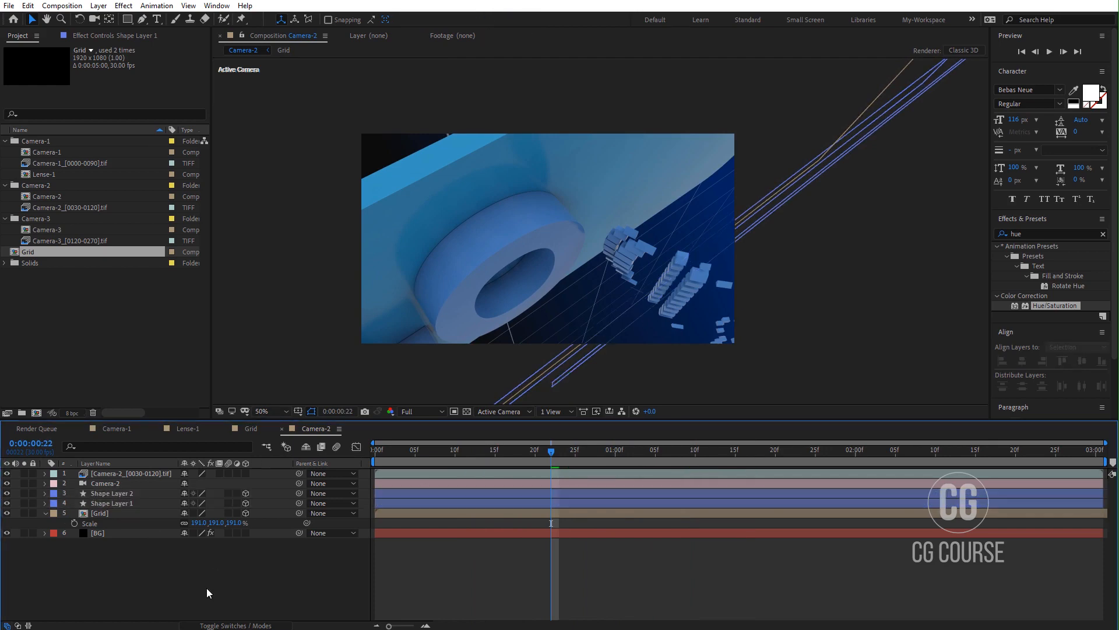
- Copy the Camera-Depth and Lense-1 layers from Camera-1 to the top of Camera-2's layer stack and preview the blur
{"action": "left_click", "coordinate": [123, 430]}
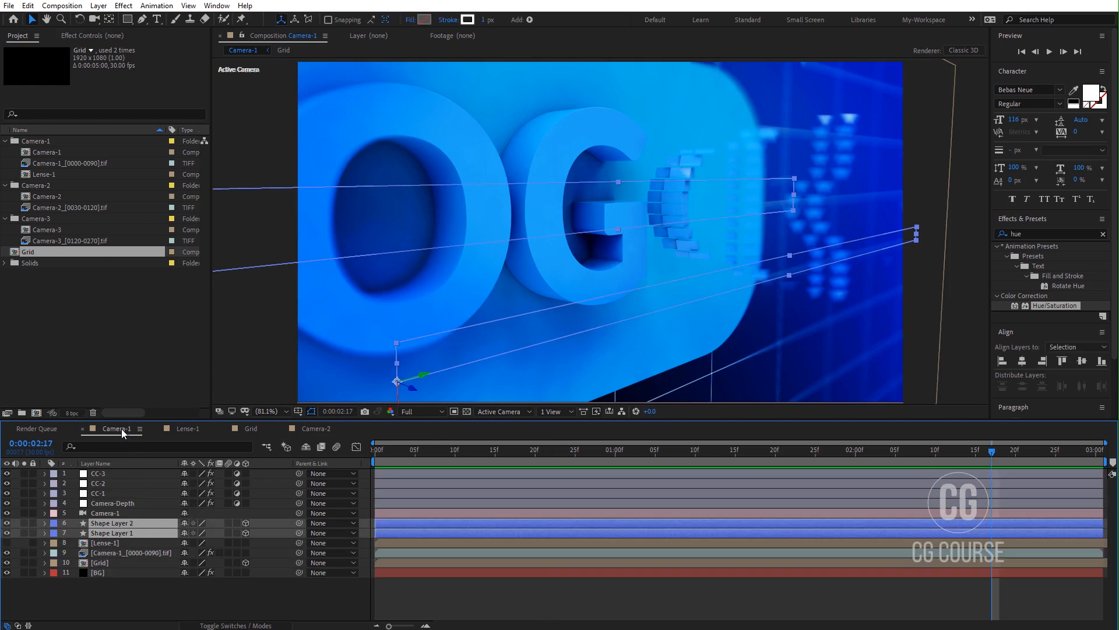
{"action": "left_click", "coordinate": [104, 504]}
{"action": "left_click", "coordinate": [103, 541], "text": "ctrl"}
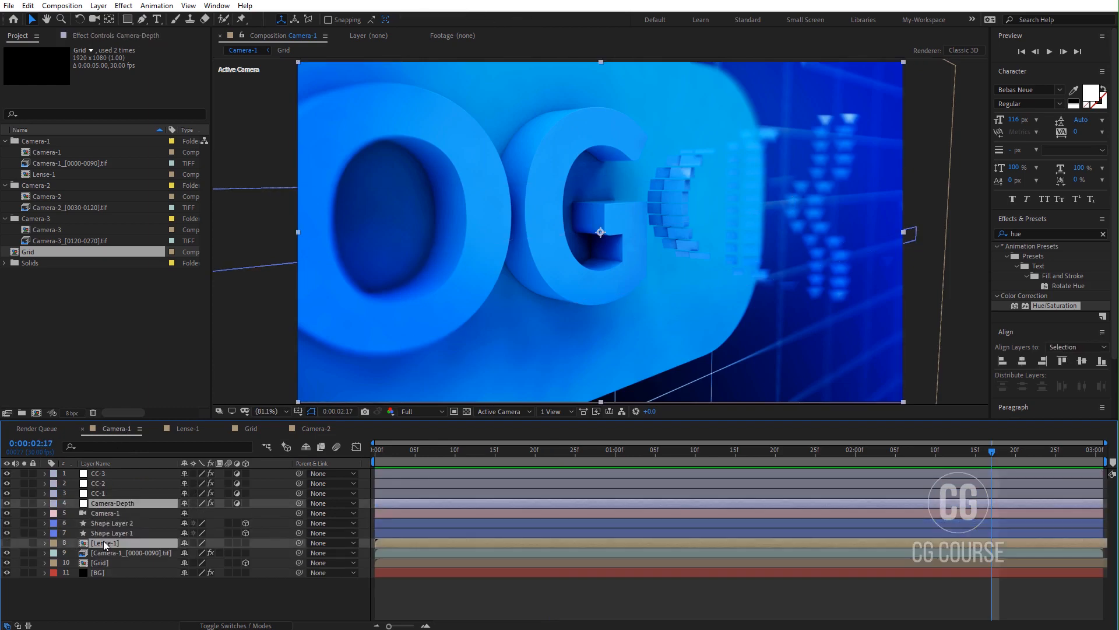
{"action": "left_click", "coordinate": [303, 430]}
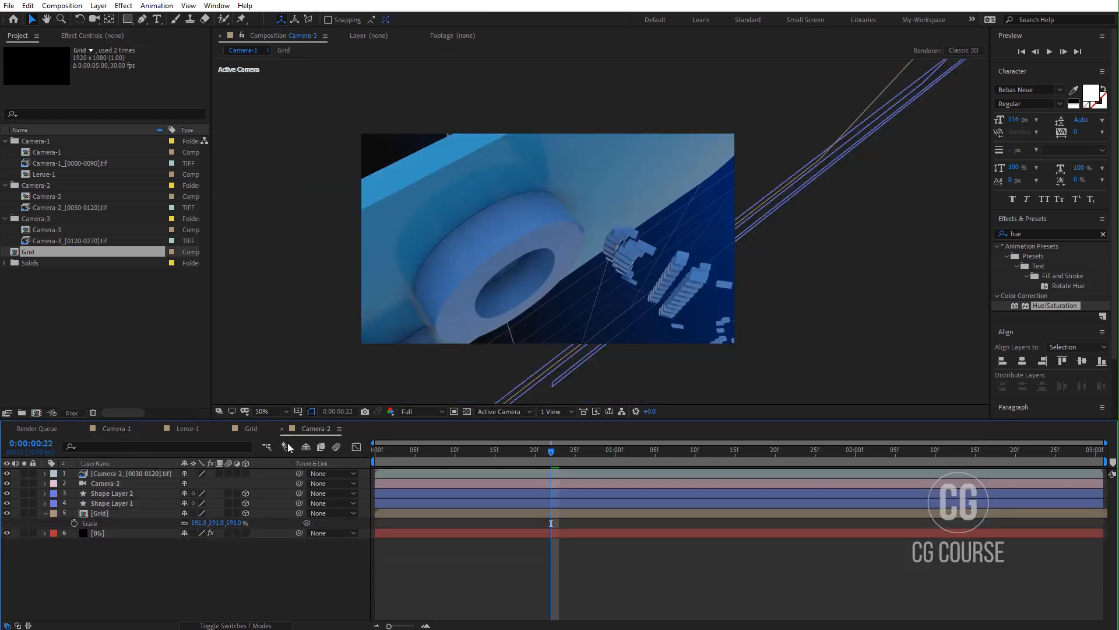
{"action": "left_click", "coordinate": [150, 476]}
{"action": "key", "text": "ctrl+v"}
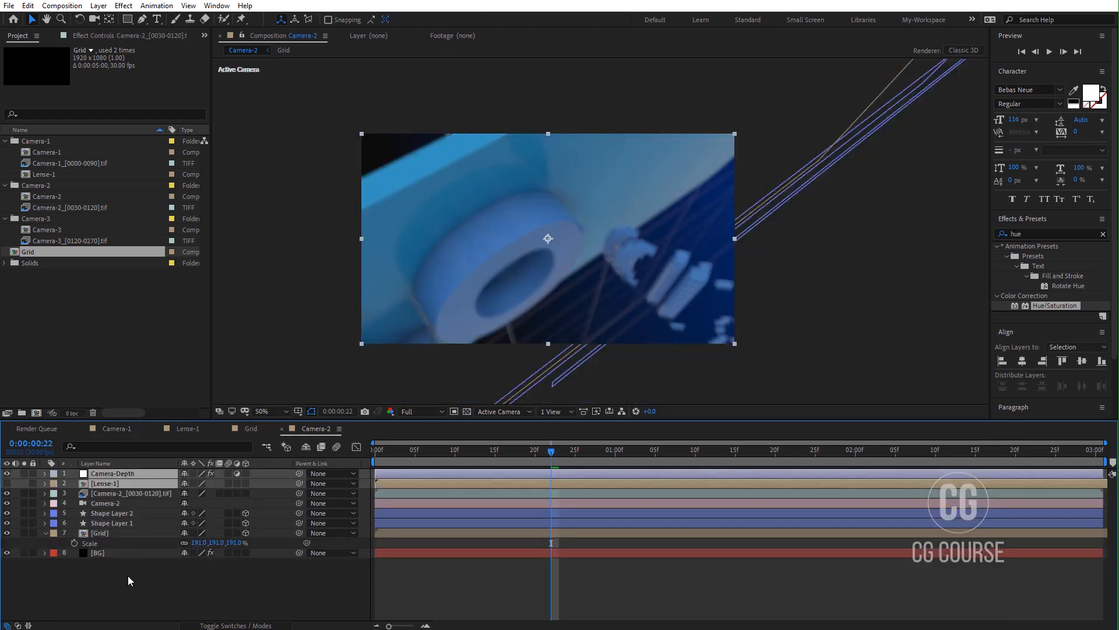
{"action": "left_click", "coordinate": [128, 575]}
{"action": "left_click", "coordinate": [111, 485]}
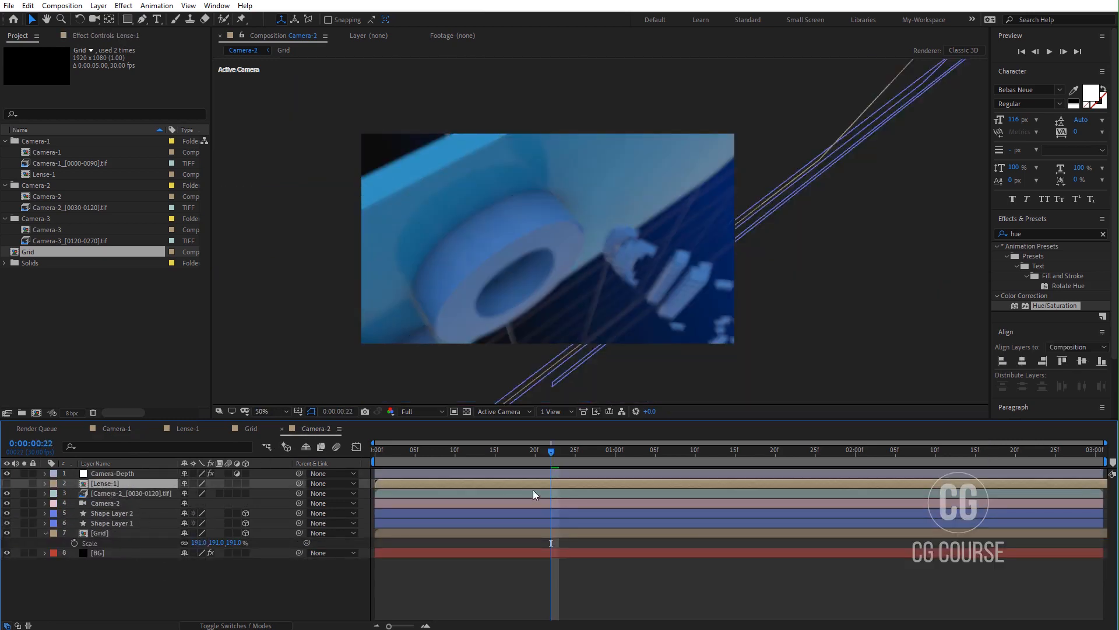
{"action": "key", "text": "space"}
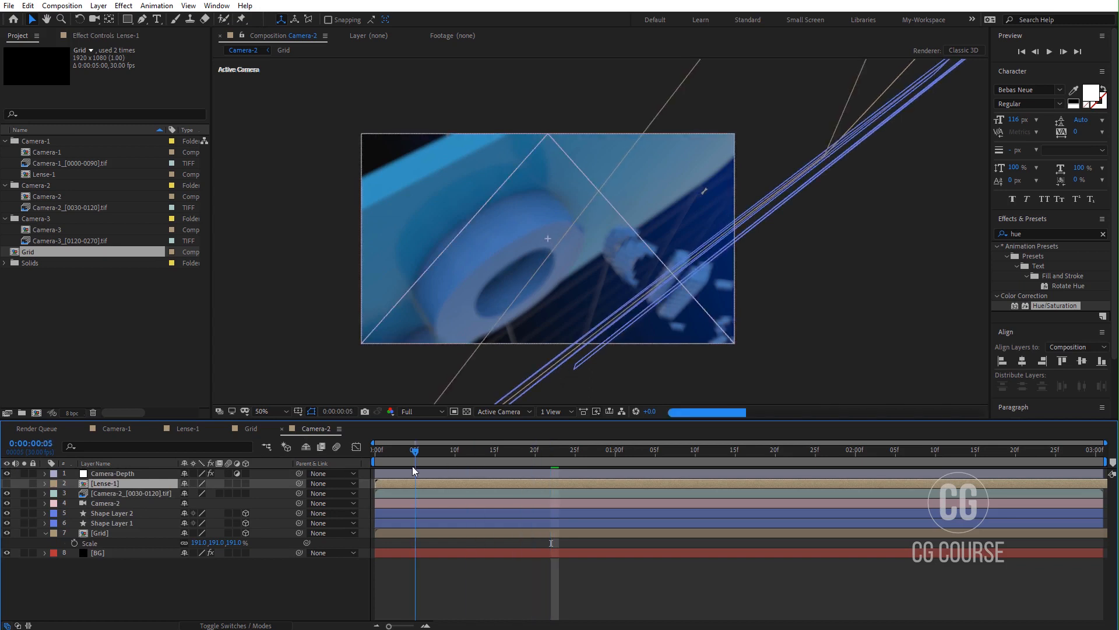
- Set the Blur Map layer of Camera-Depth's Camera Lens Blur effect to Lense-1
{"action": "left_click", "coordinate": [114, 473]}
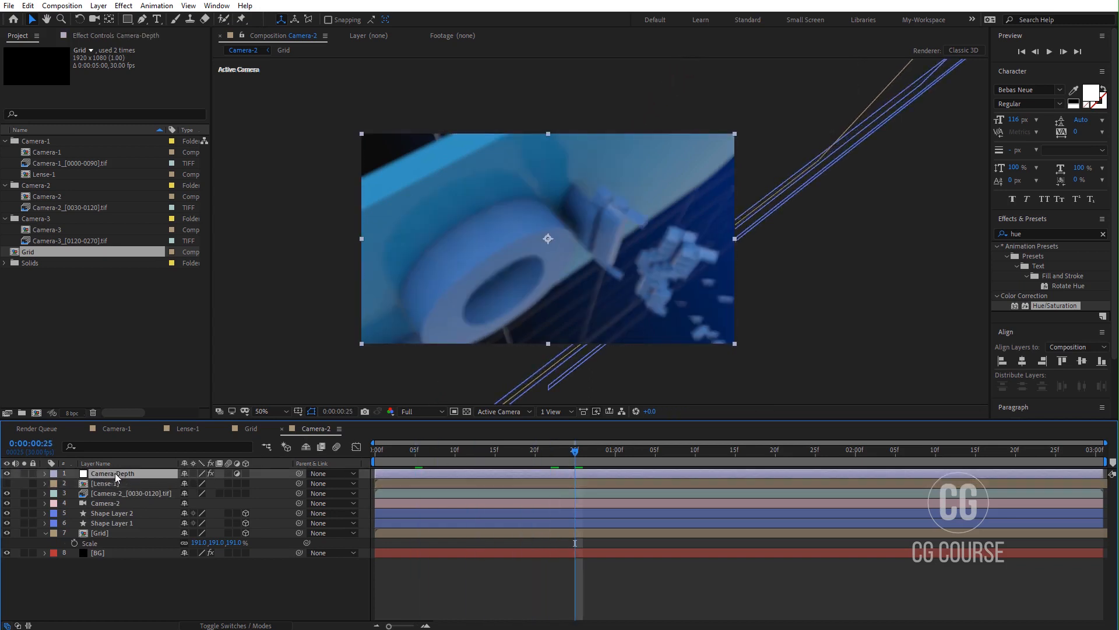
{"action": "left_click", "coordinate": [147, 37]}
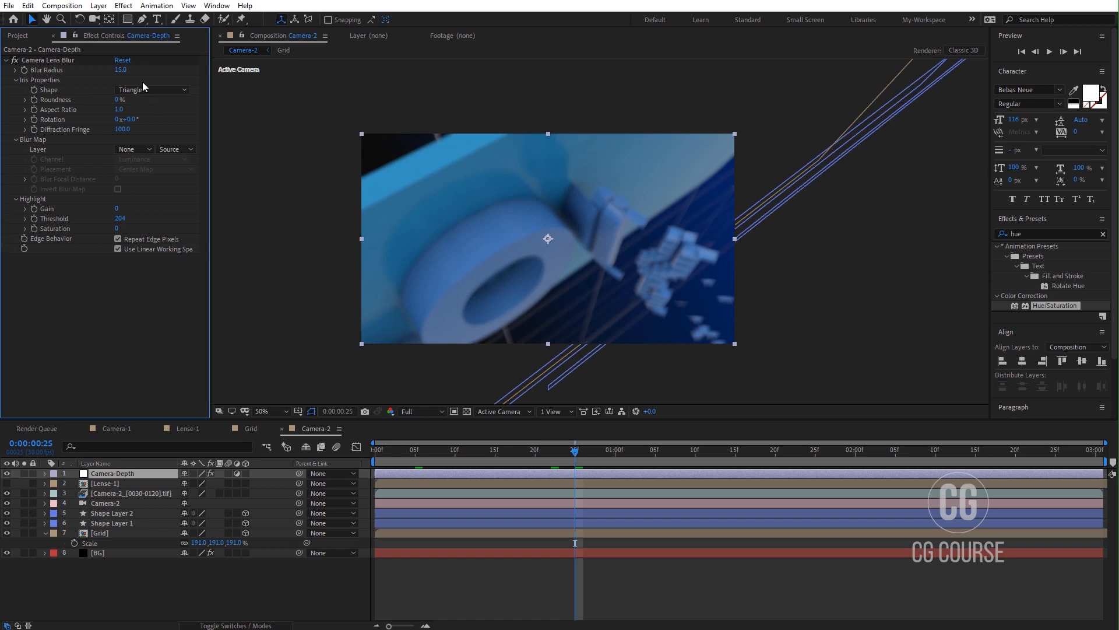
{"action": "left_click", "coordinate": [133, 150]}
{"action": "left_click", "coordinate": [141, 191]}
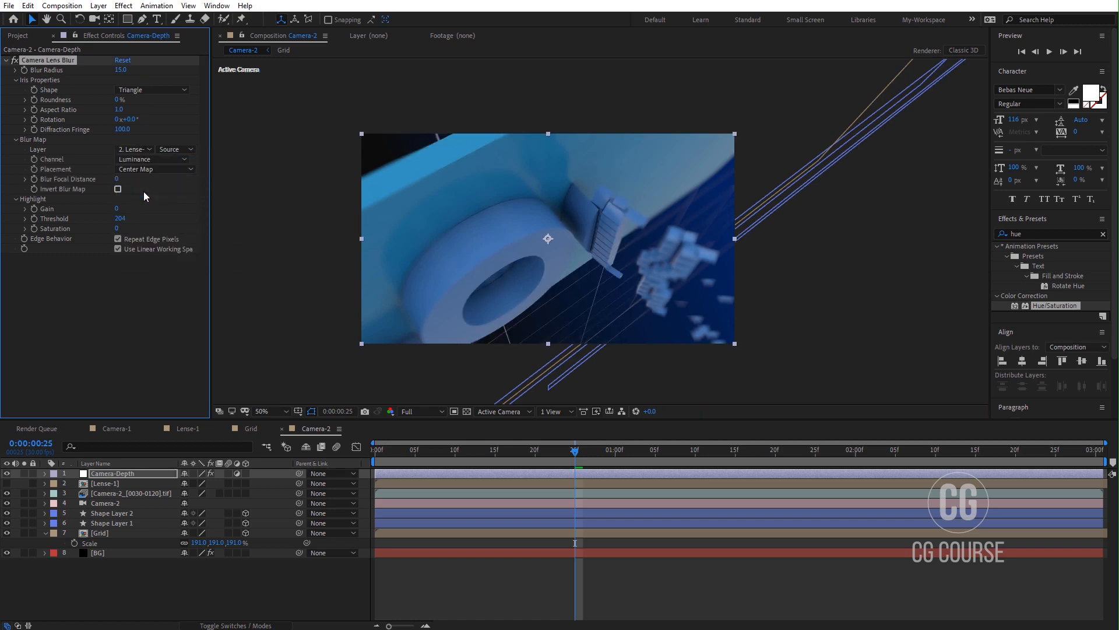
- Copy the CC-1, CC-2 and CC-3 layers from Camera-1 to the top of Camera-2's layer stack
{"action": "left_click_drag", "start_coordinate": [590, 455], "coordinate": [655, 453]}
{"action": "left_click", "coordinate": [270, 411]}
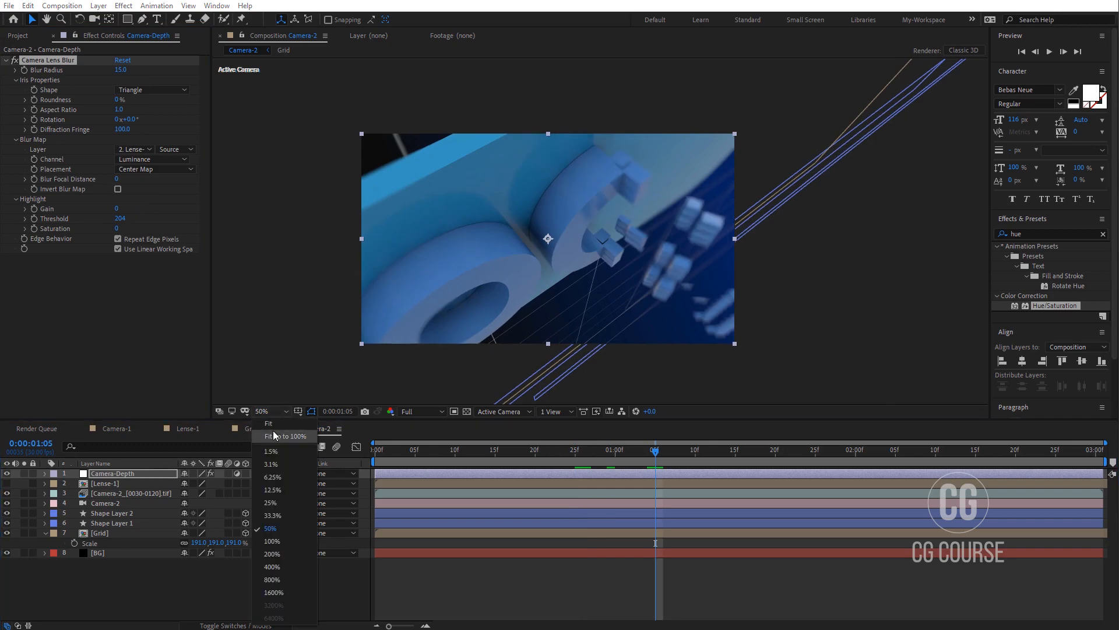
{"action": "left_click", "coordinate": [272, 423]}
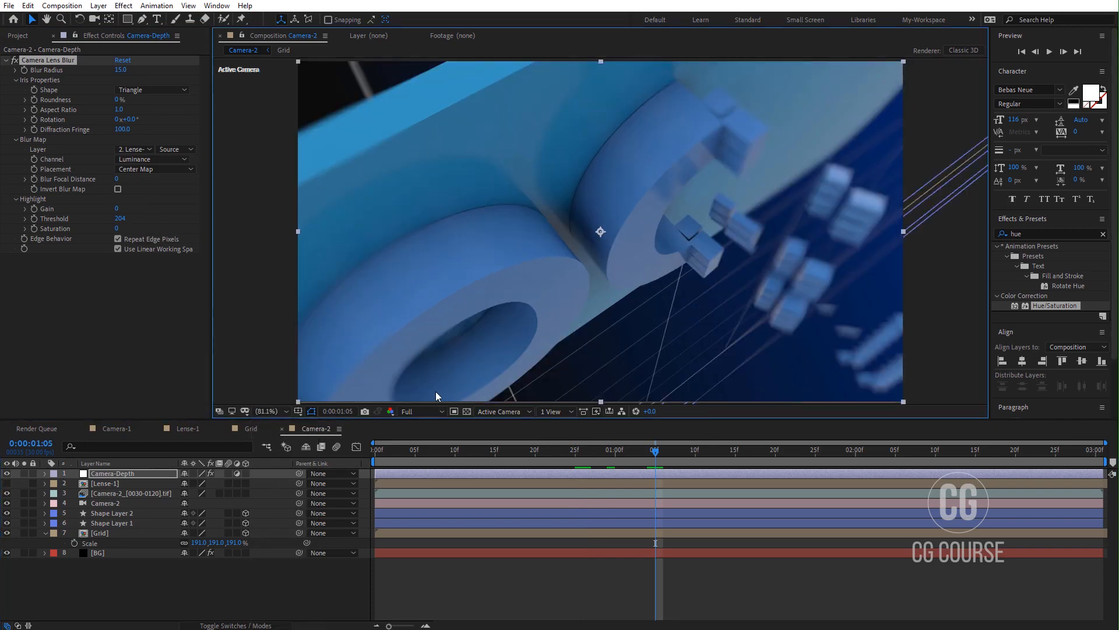
{"action": "left_click", "coordinate": [116, 428]}
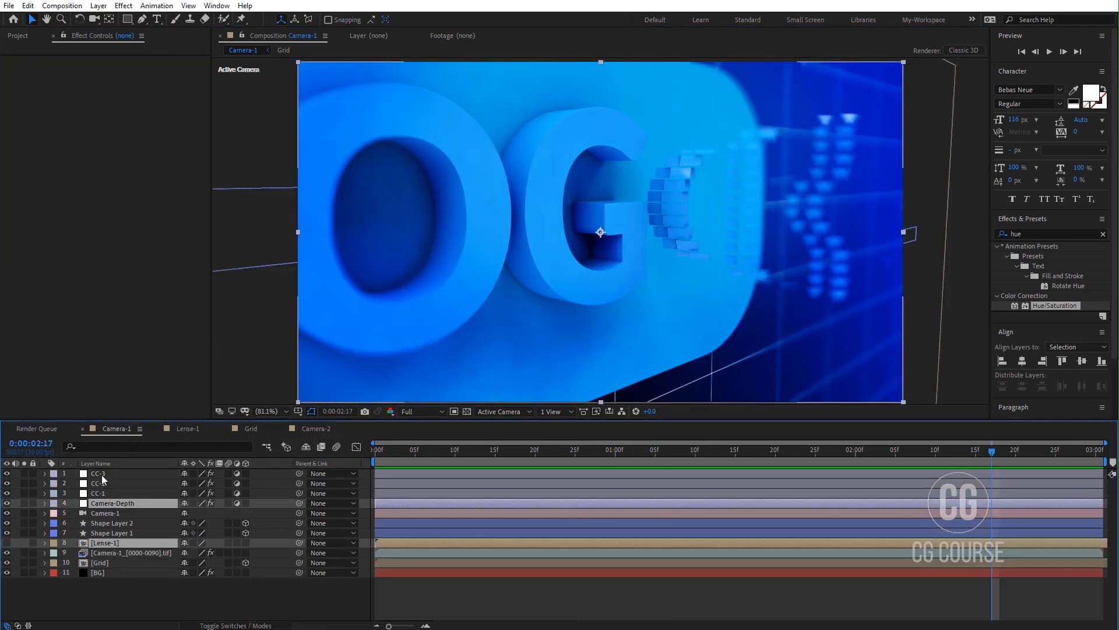
{"action": "left_click", "coordinate": [103, 474]}
{"action": "left_click", "coordinate": [104, 496], "text": "shift"}
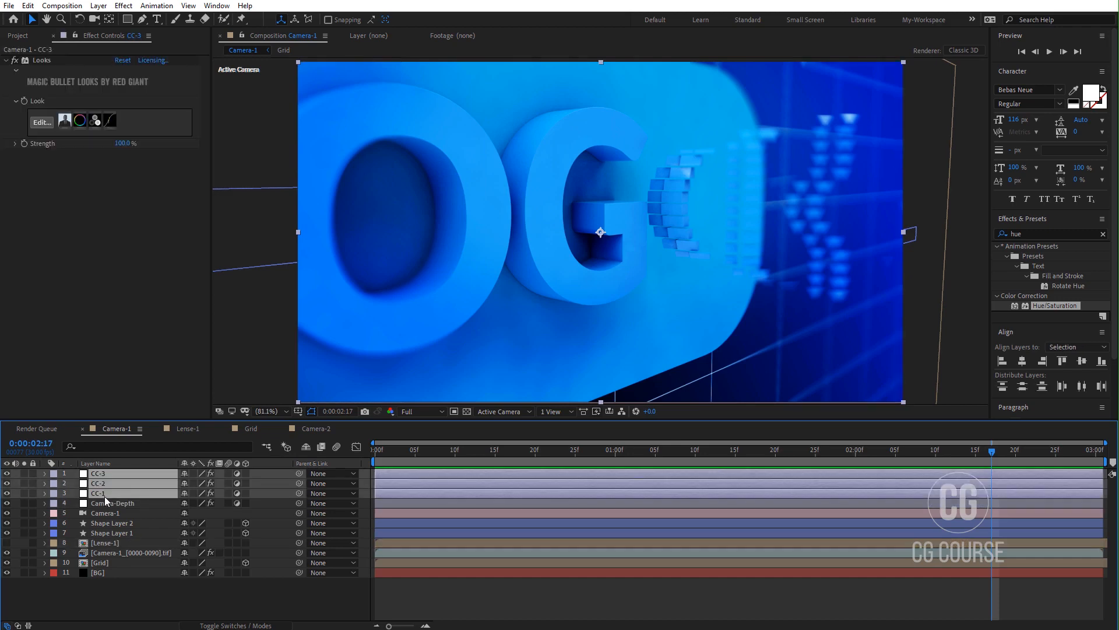
{"action": "left_click", "coordinate": [317, 429]}
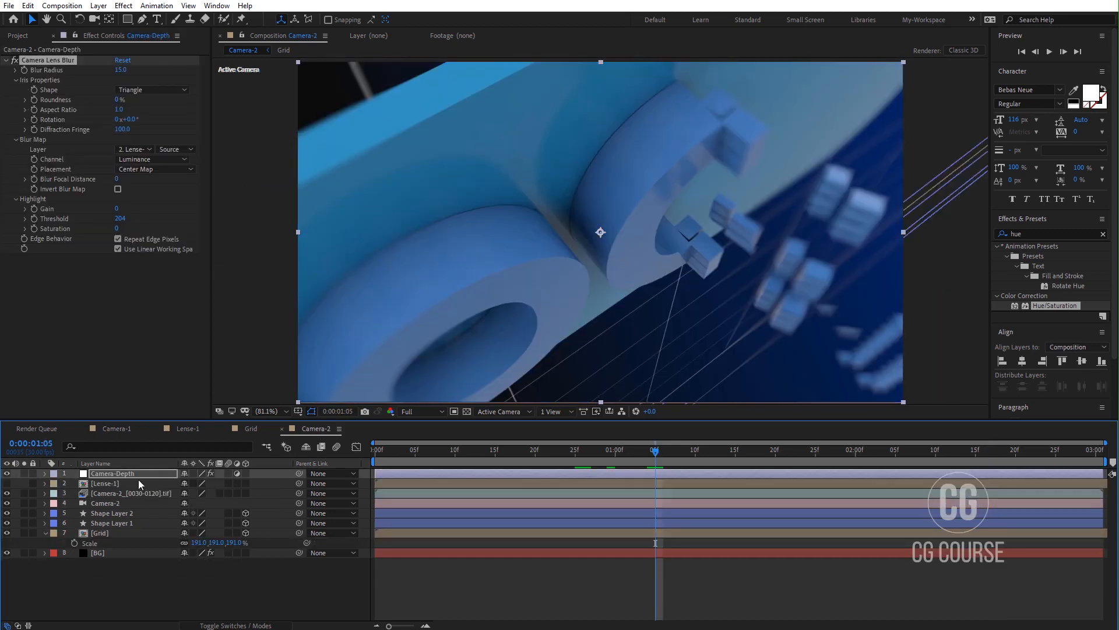
{"action": "key", "text": "ctrl+v"}
{"action": "left_click", "coordinate": [422, 597]}
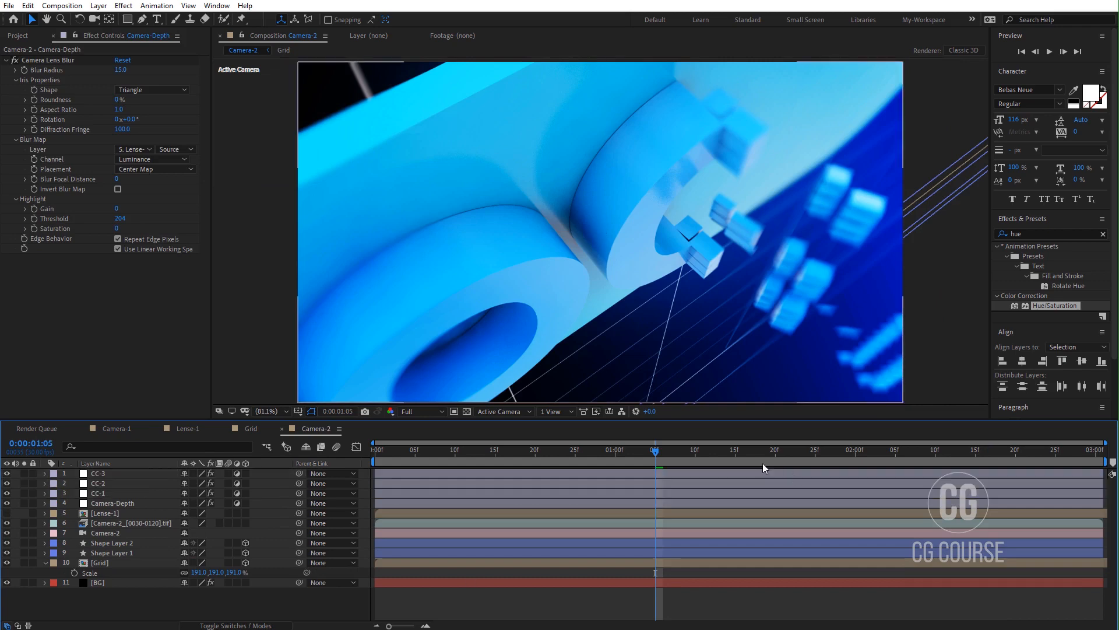
- At a later frame, move Shape Layer 1 and Shape Layer 2 along their Z axis, closer to the logo
{"action": "left_click_drag", "start_coordinate": [475, 458], "coordinate": [748, 460]}
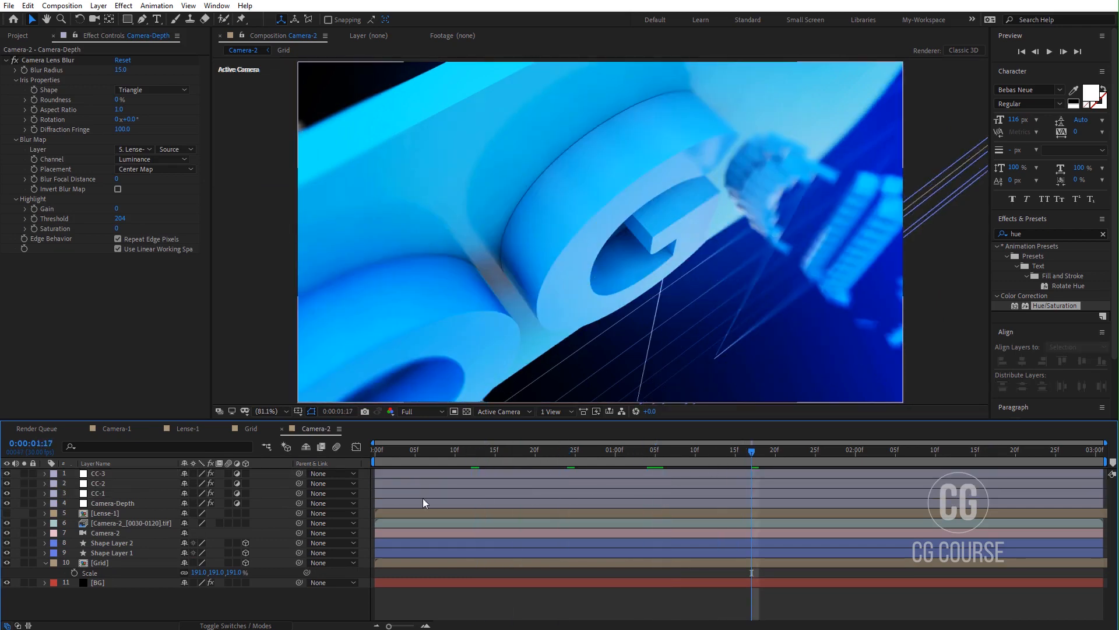
{"action": "left_click", "coordinate": [131, 540]}
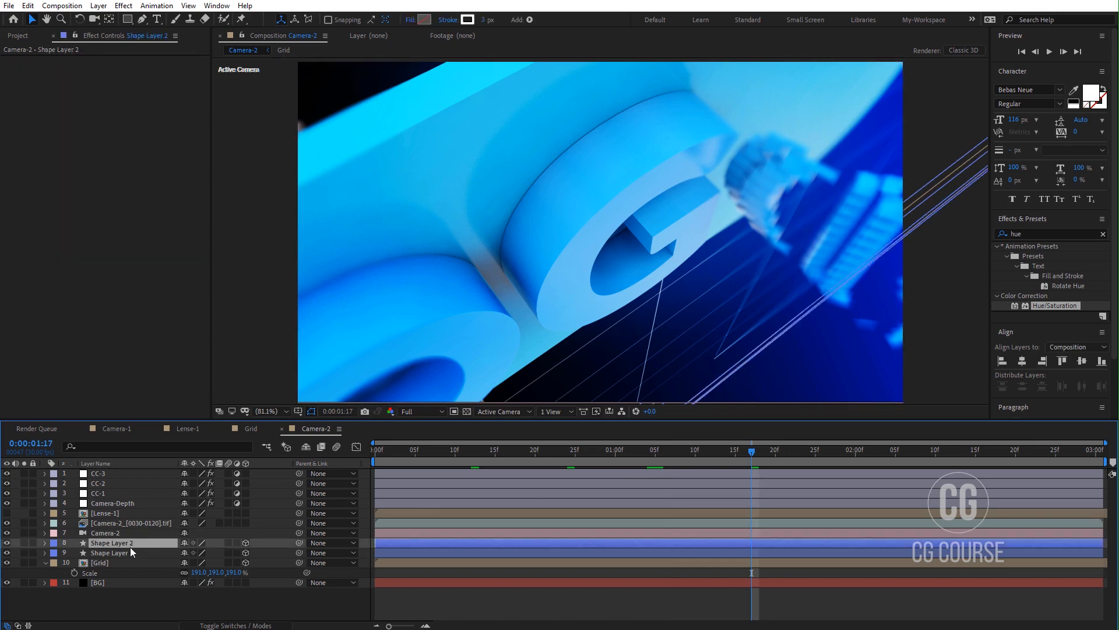
{"action": "left_click", "coordinate": [130, 549], "text": "shift"}
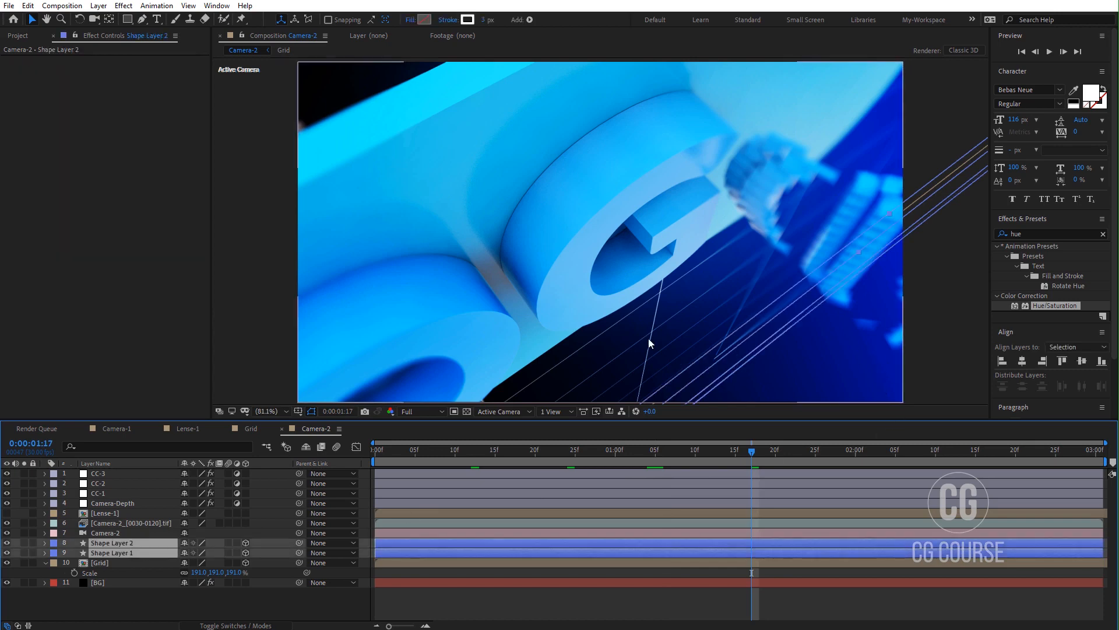
{"action": "scroll", "coordinate": [649, 339], "scroll_direction": "down", "scroll_amount": 1}
{"action": "middle_click_drag", "start_coordinate": [631, 342], "coordinate": [626, 210]}
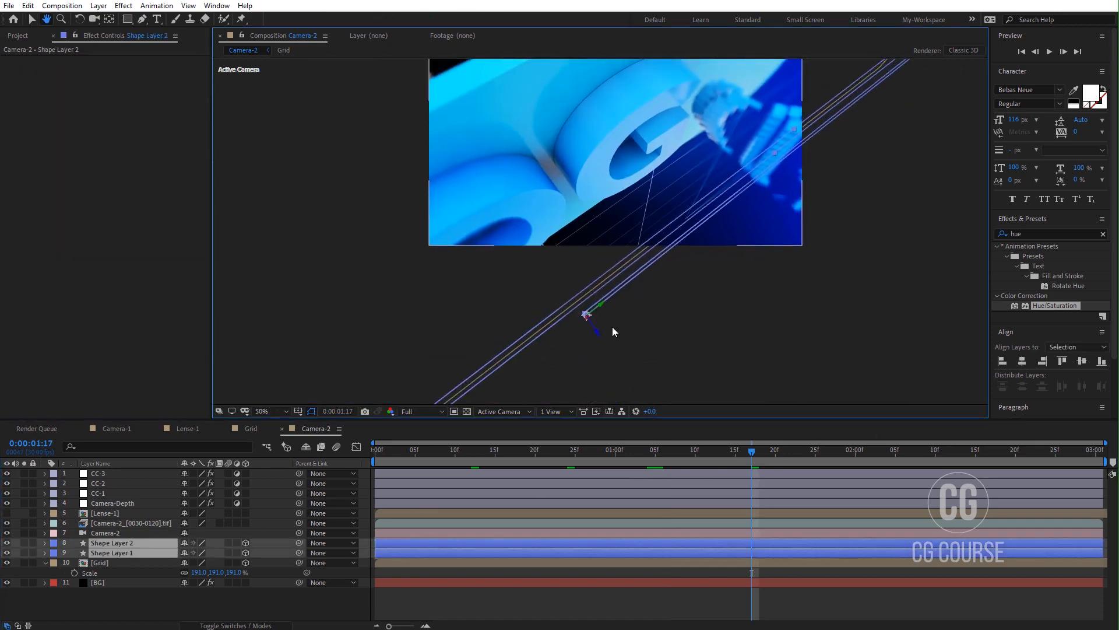
{"action": "left_click_drag", "start_coordinate": [595, 334], "coordinate": [586, 328]}
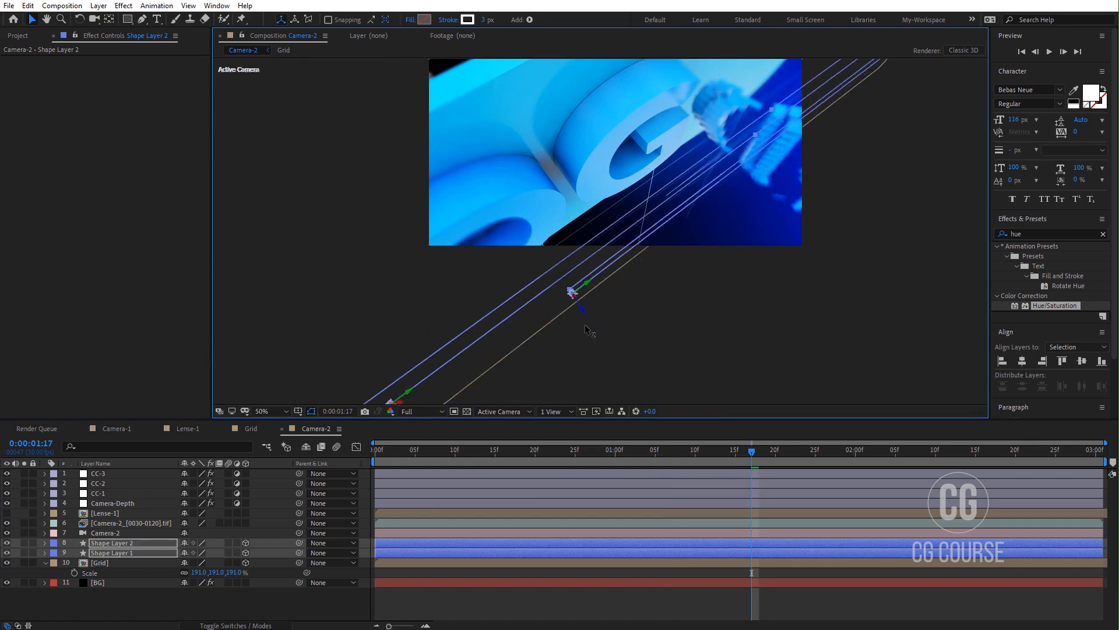
{"action": "left_click", "coordinate": [677, 321]}
- Copy the Hue/Saturation effect from Camera-1's TIFF render layer onto the Camera-2_[0030-0120].tif layer in Camera-2
{"action": "left_click", "coordinate": [117, 428]}
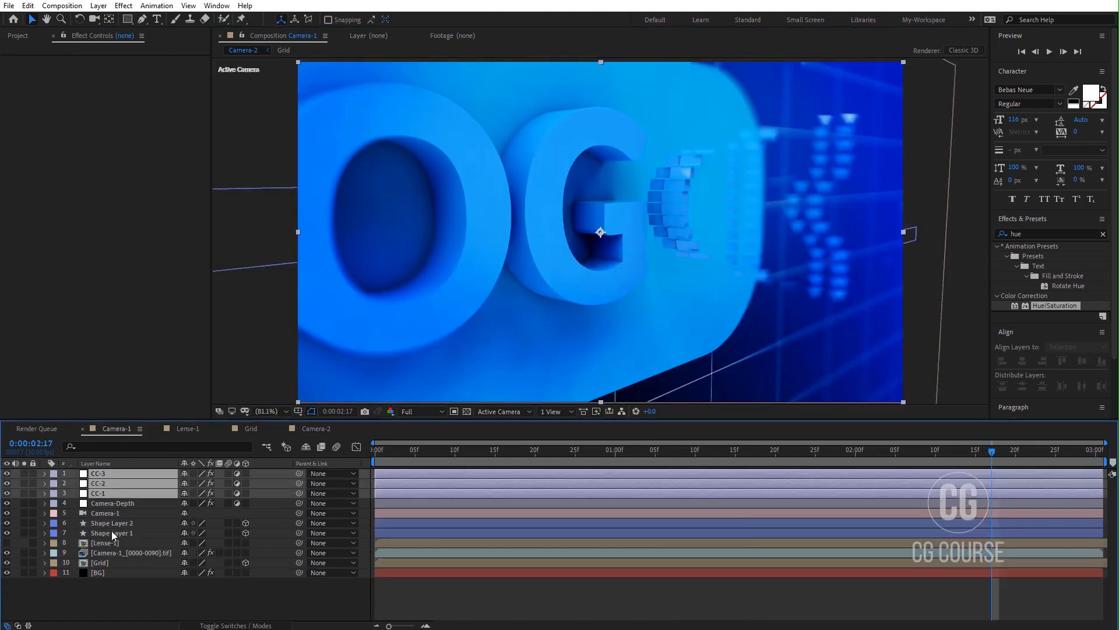
{"action": "left_click", "coordinate": [106, 552]}
{"action": "left_click", "coordinate": [46, 62]}
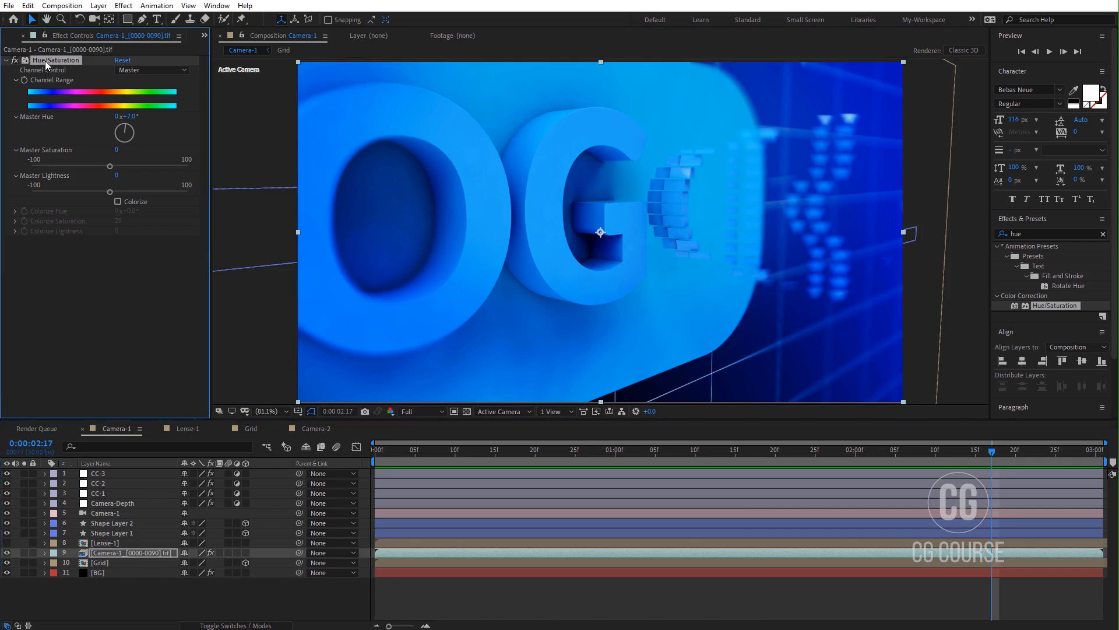
{"action": "left_click", "coordinate": [315, 429]}
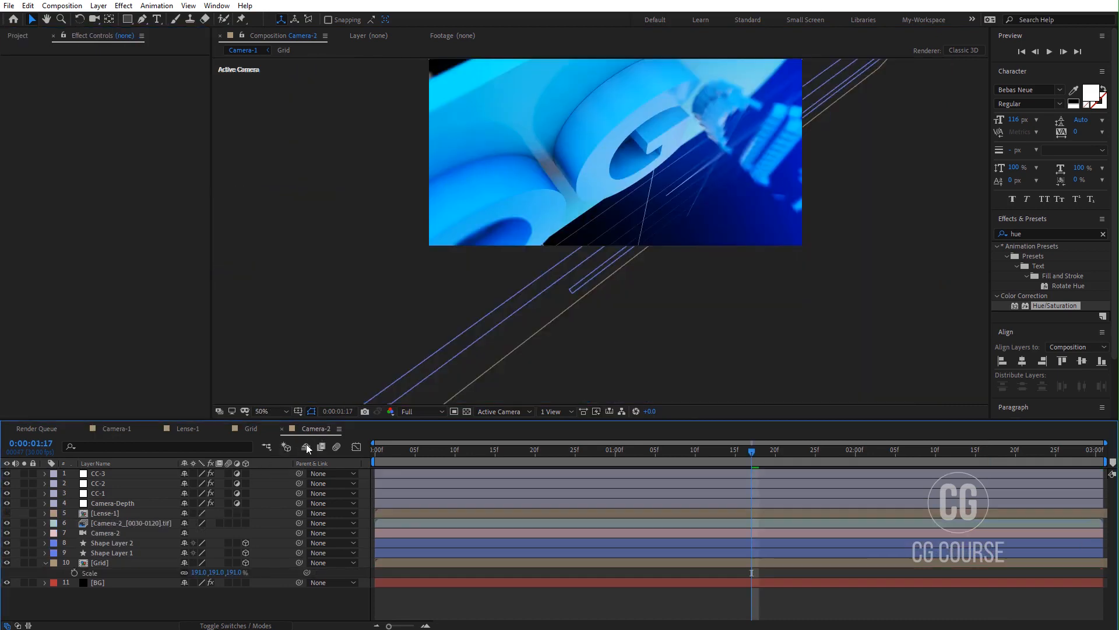
{"action": "left_click", "coordinate": [148, 524]}
{"action": "key", "text": "ctrl+v"}
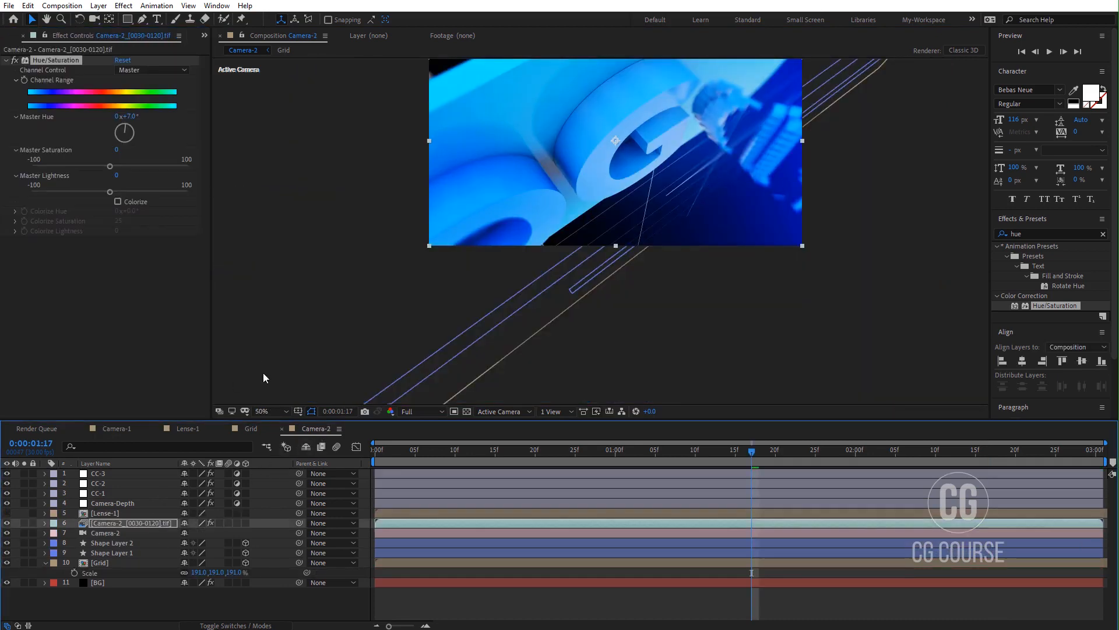
- Fit the Camera-2 composition in the viewer and play a preview of the finished shot
{"action": "left_click", "coordinate": [269, 411]}
{"action": "left_click", "coordinate": [283, 440]}
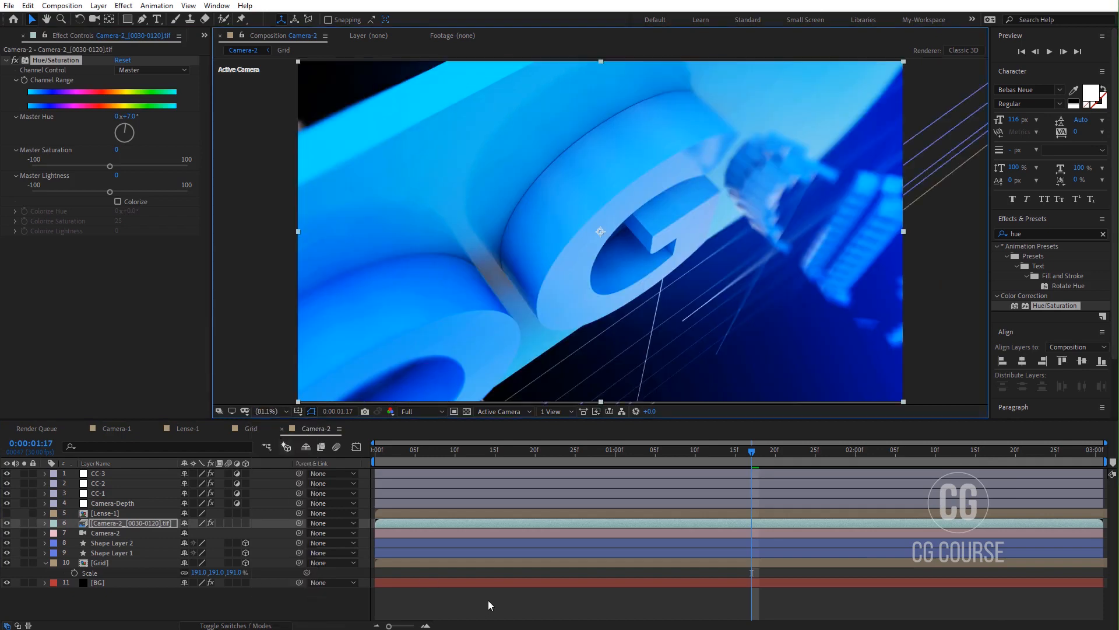
{"action": "left_click", "coordinate": [488, 600]}
{"action": "key", "text": "space"}
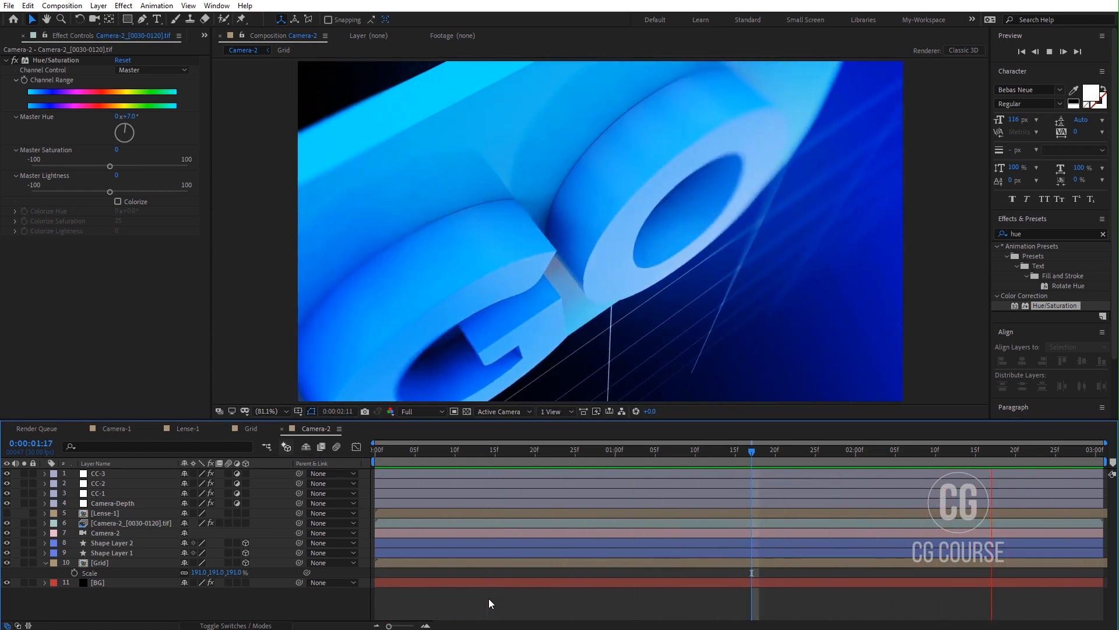
{"action": "key", "text": "space"}
- Open the Camera-3 composition and look through its opening frames
{"action": "left_click", "coordinate": [8, 37]}
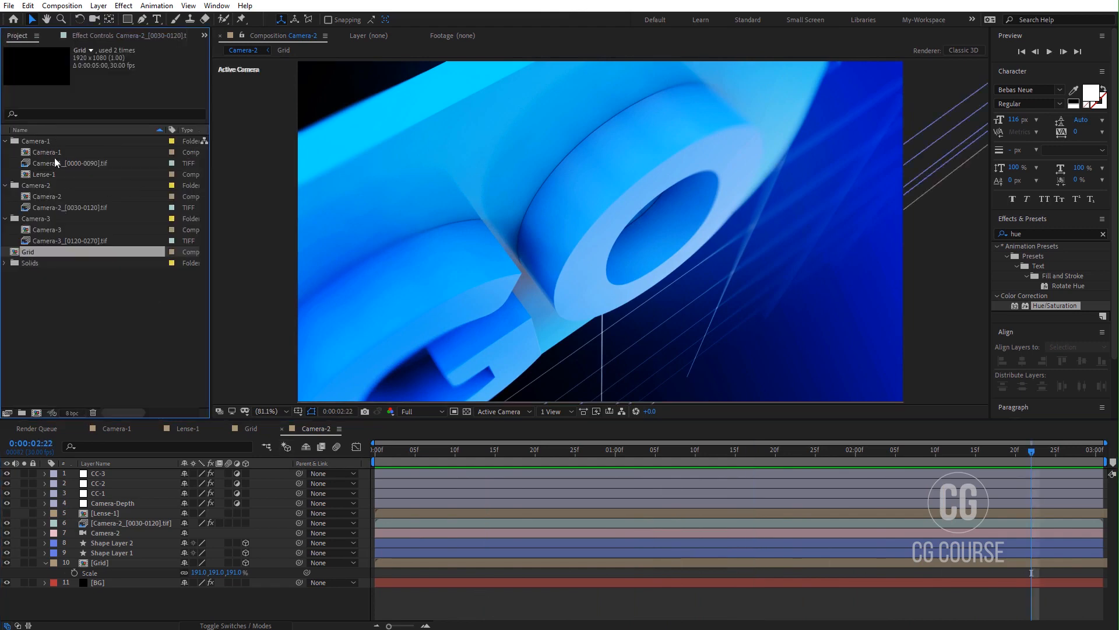
{"action": "double_click", "coordinate": [46, 230]}
{"action": "left_click_drag", "start_coordinate": [432, 452], "coordinate": [473, 454]}
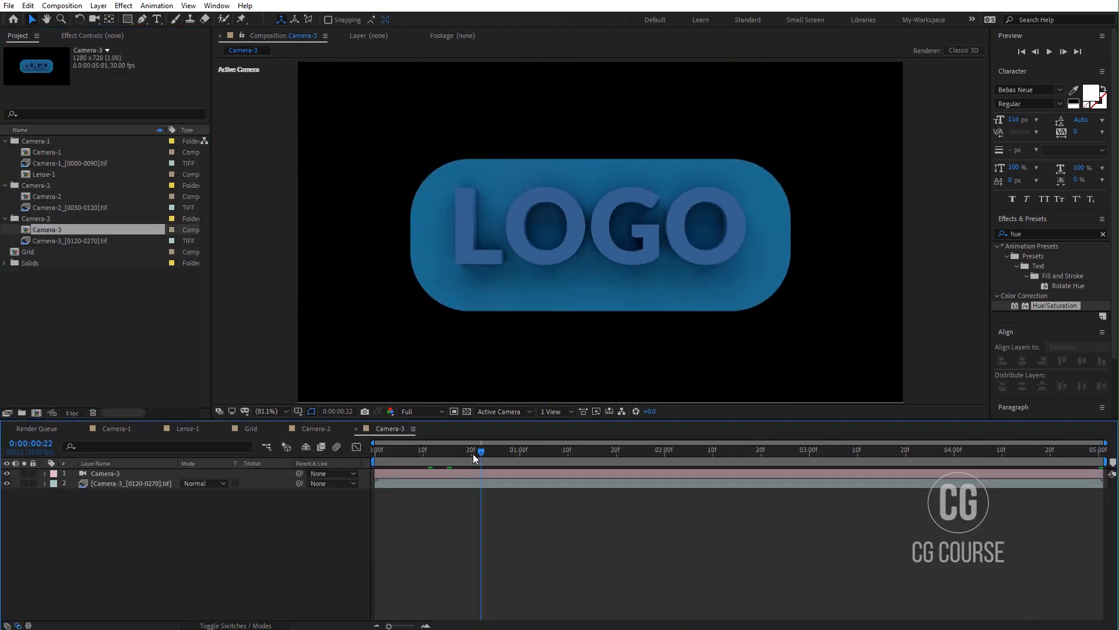
- Copy the Grid and BG layers from Camera-2 into Camera-3 and place them beneath the logo render layer
{"action": "left_click", "coordinate": [316, 428]}
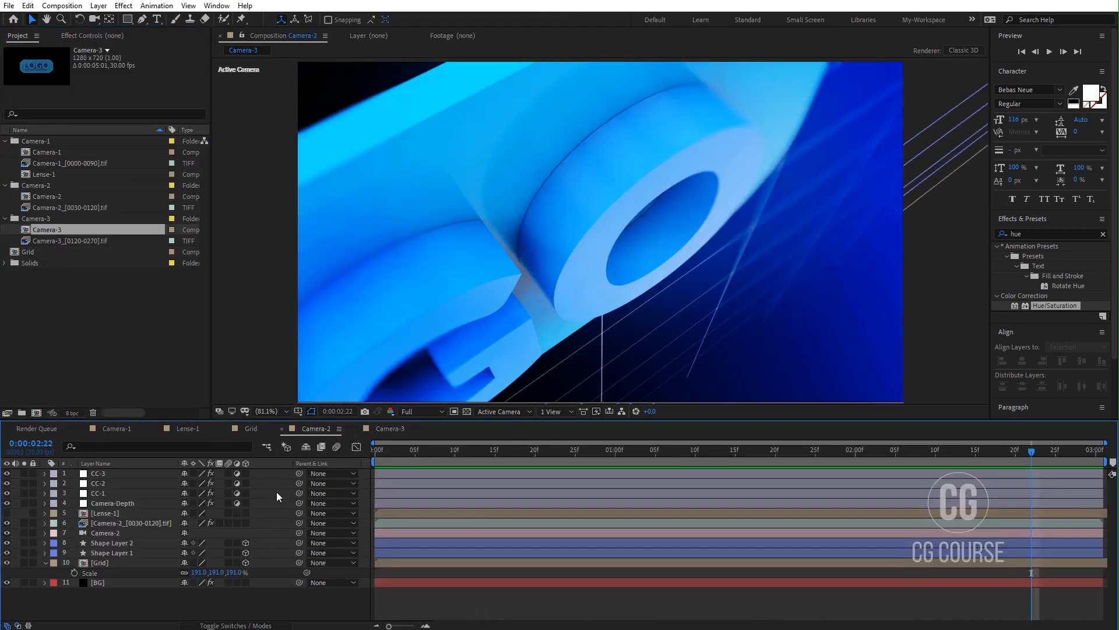
{"action": "left_click", "coordinate": [100, 563]}
{"action": "left_click", "coordinate": [103, 582], "text": "shift"}
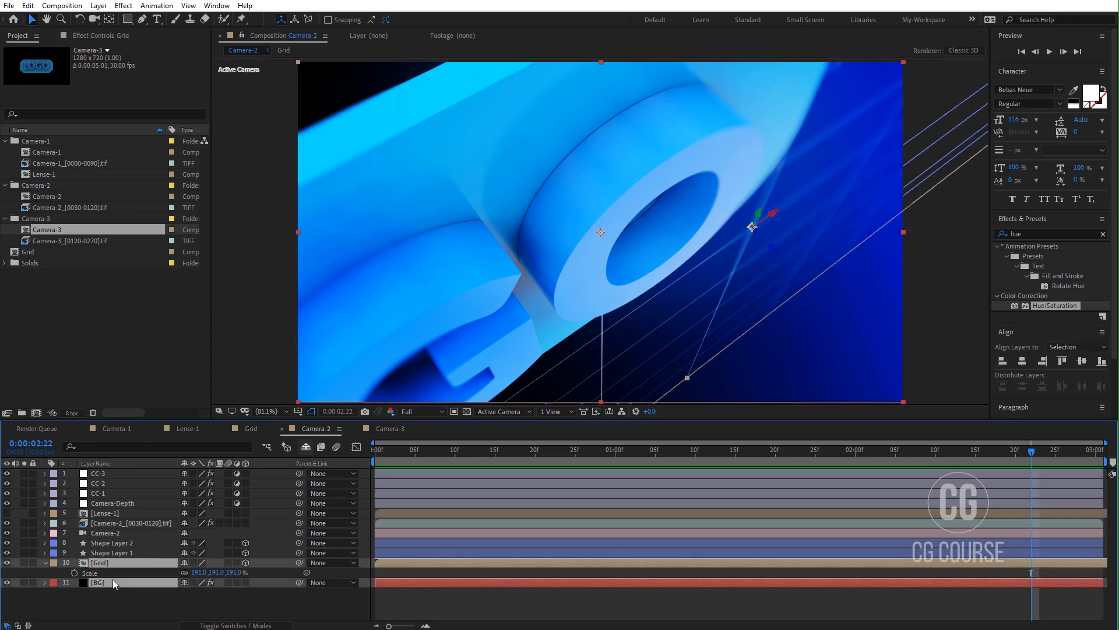
{"action": "left_click", "coordinate": [390, 428]}
{"action": "key", "text": "ctrl+v"}
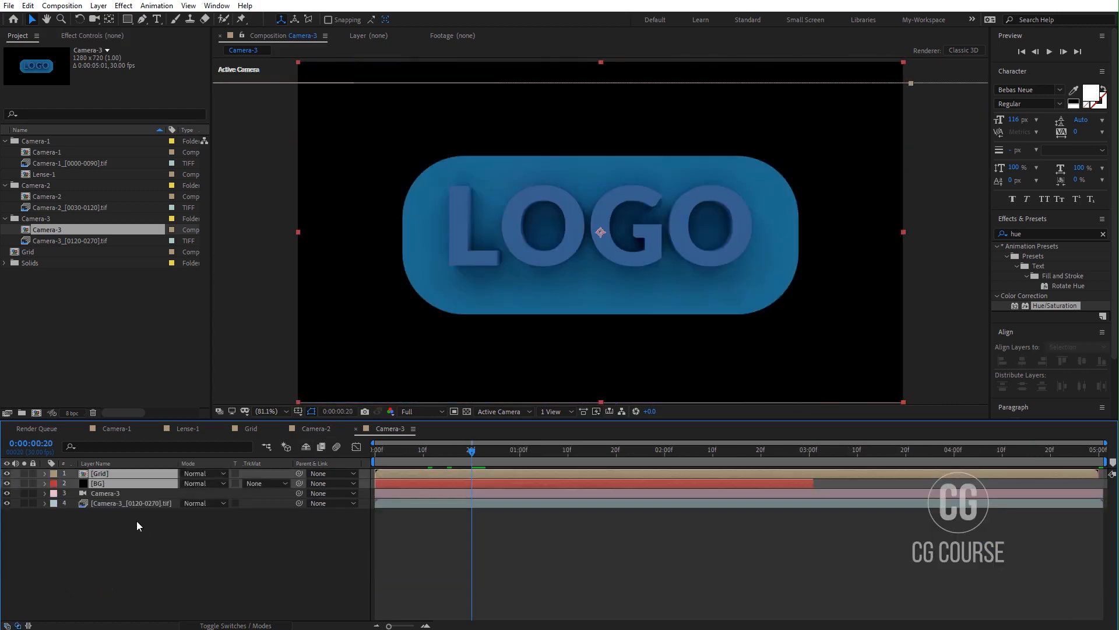
{"action": "left_click_drag", "start_coordinate": [103, 486], "coordinate": [103, 555]}
{"action": "left_click", "coordinate": [104, 555]}
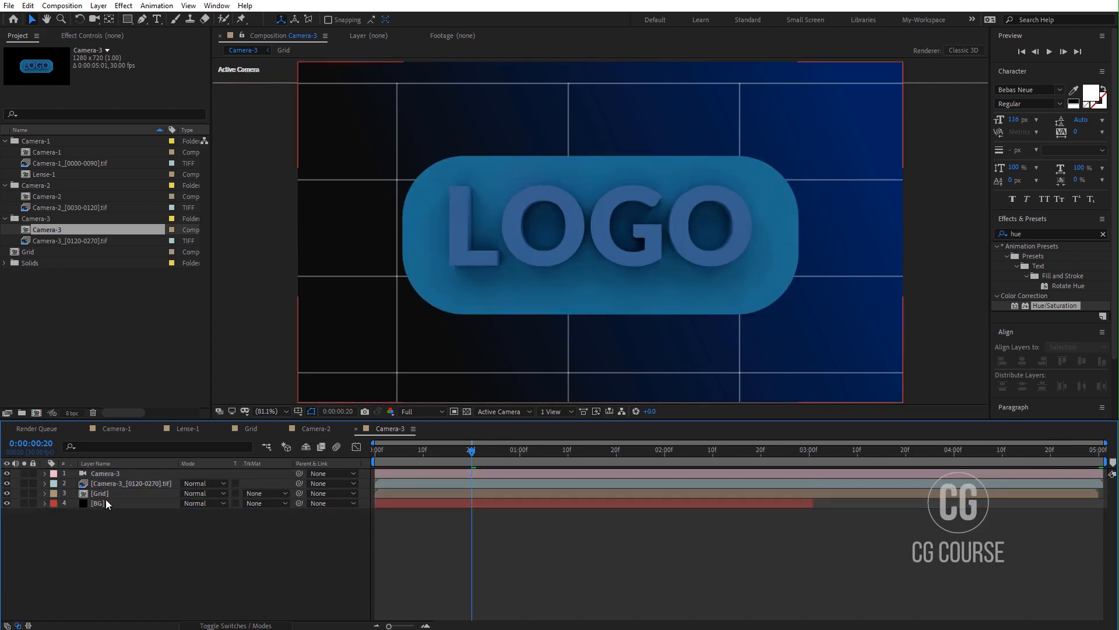
- Show the layer switches and turn off the 3D Layer option for Camera-3's Grid layer
{"action": "left_click", "coordinate": [108, 495]}
{"action": "scroll", "coordinate": [540, 293], "scroll_direction": "down", "scroll_amount": 2}
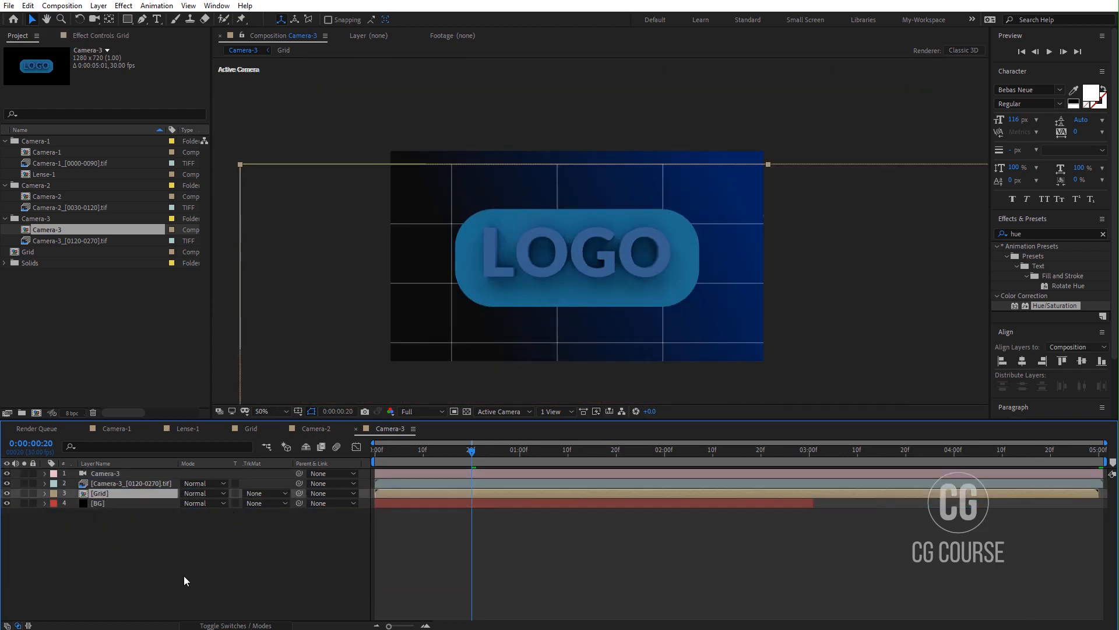
{"action": "left_click", "coordinate": [213, 626]}
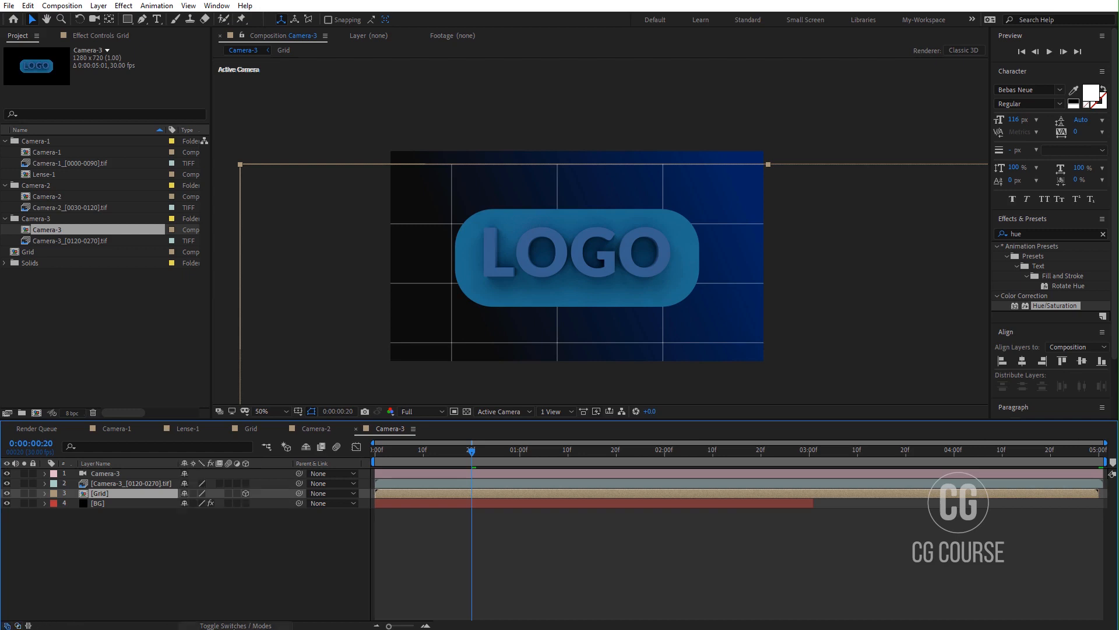
{"action": "left_click", "coordinate": [245, 492]}
{"action": "scroll", "coordinate": [606, 318], "scroll_direction": "down", "scroll_amount": 4}
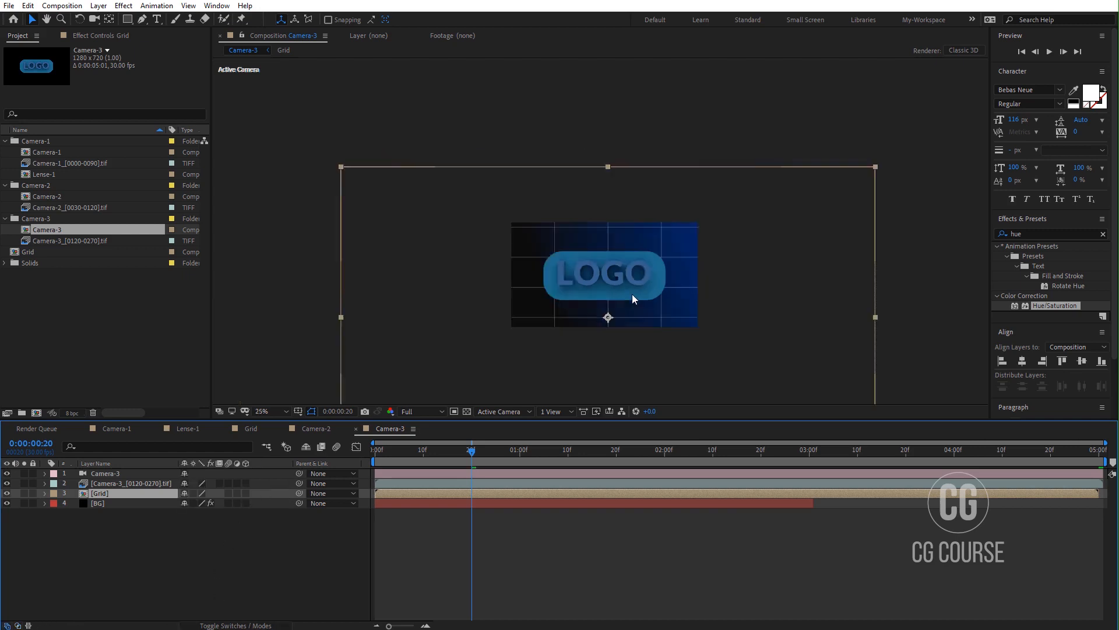
{"action": "scroll", "coordinate": [618, 307], "scroll_direction": "up", "scroll_amount": 2}
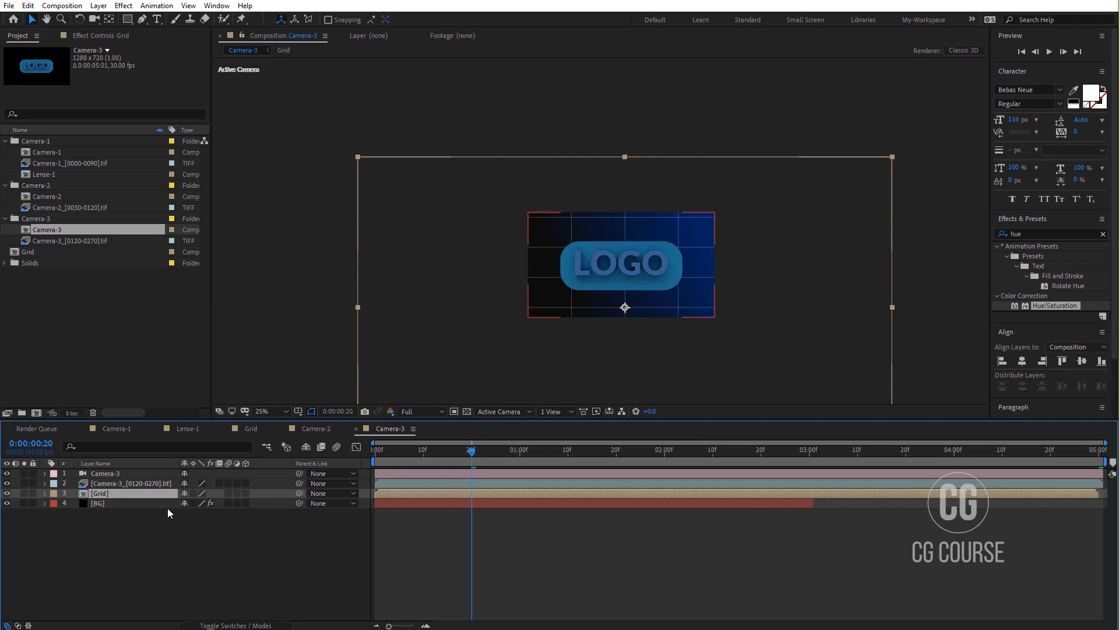
- Set the Grid layer's scale to 100% and move it up to centre it behind the logo
{"action": "key", "text": "s"}
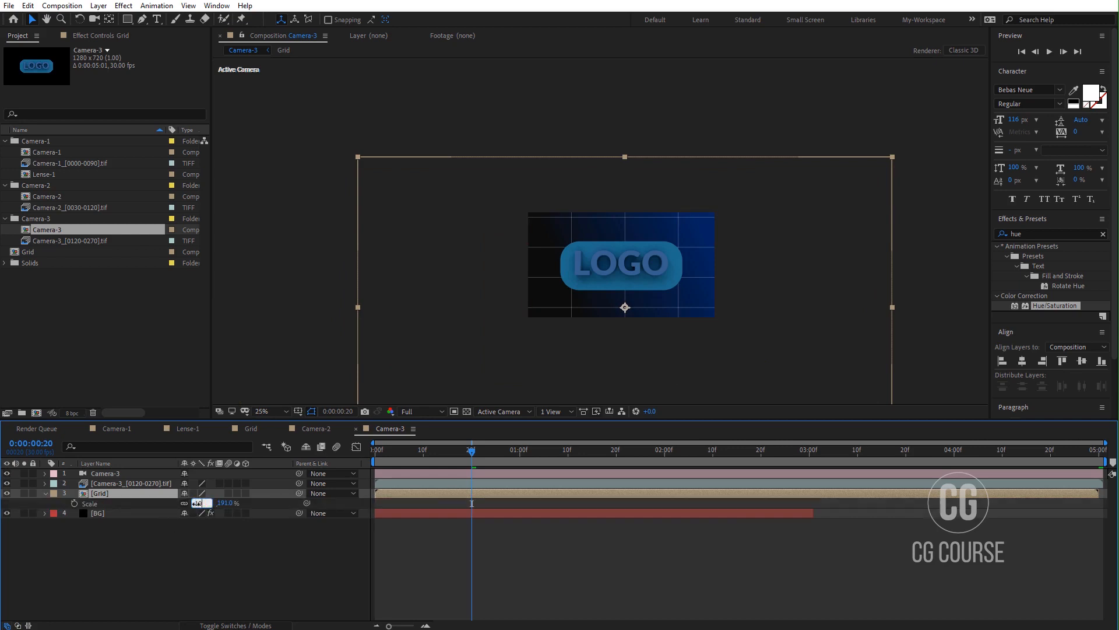
{"action": "type", "text": "100"}
{"action": "key", "text": "Return"}
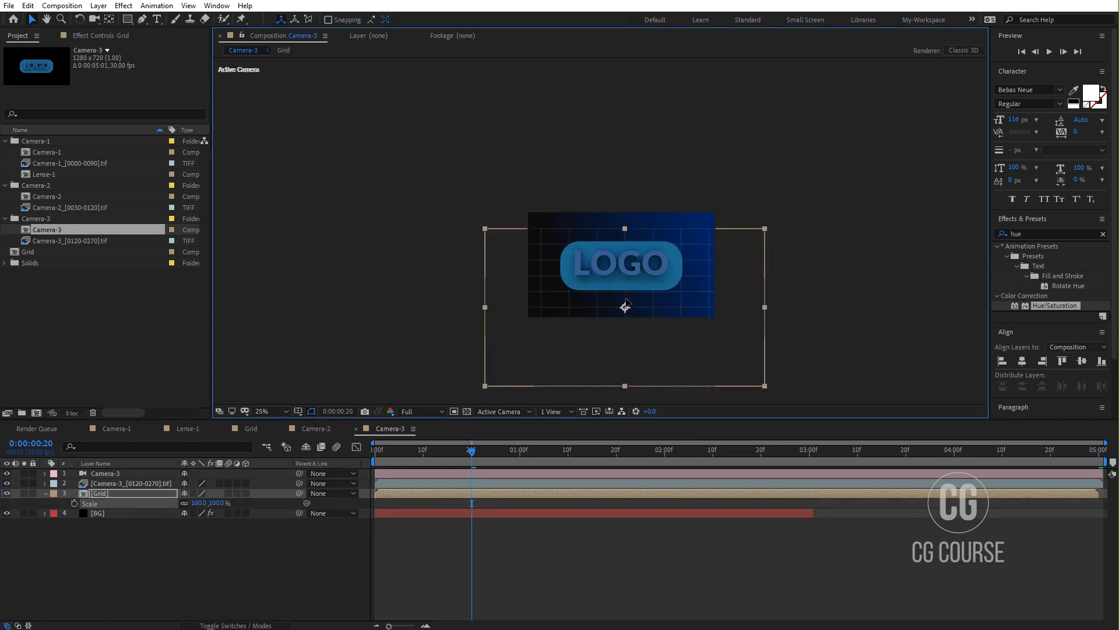
{"action": "left_click_drag", "start_coordinate": [625, 313], "coordinate": [624, 265]}
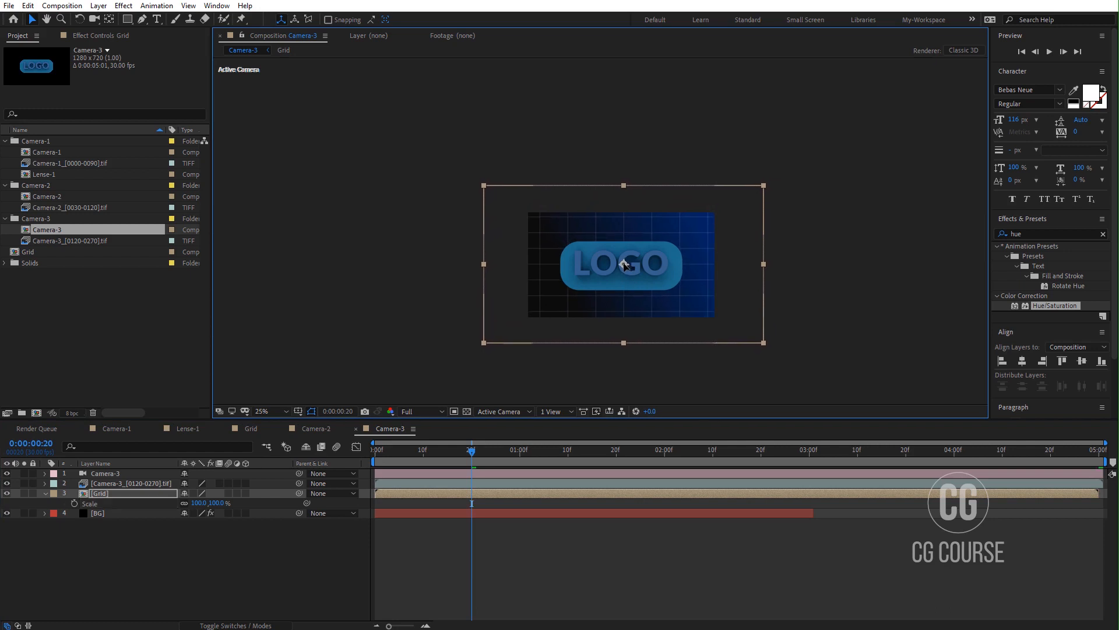
- Reduce the Grid layer's scale to 71% and check its coverage of the frame at different times
{"action": "scroll", "coordinate": [624, 265], "scroll_direction": "up", "scroll_amount": 2}
{"action": "left_click_drag", "start_coordinate": [216, 503], "coordinate": [200, 511]}
{"action": "left_click", "coordinate": [272, 412]}
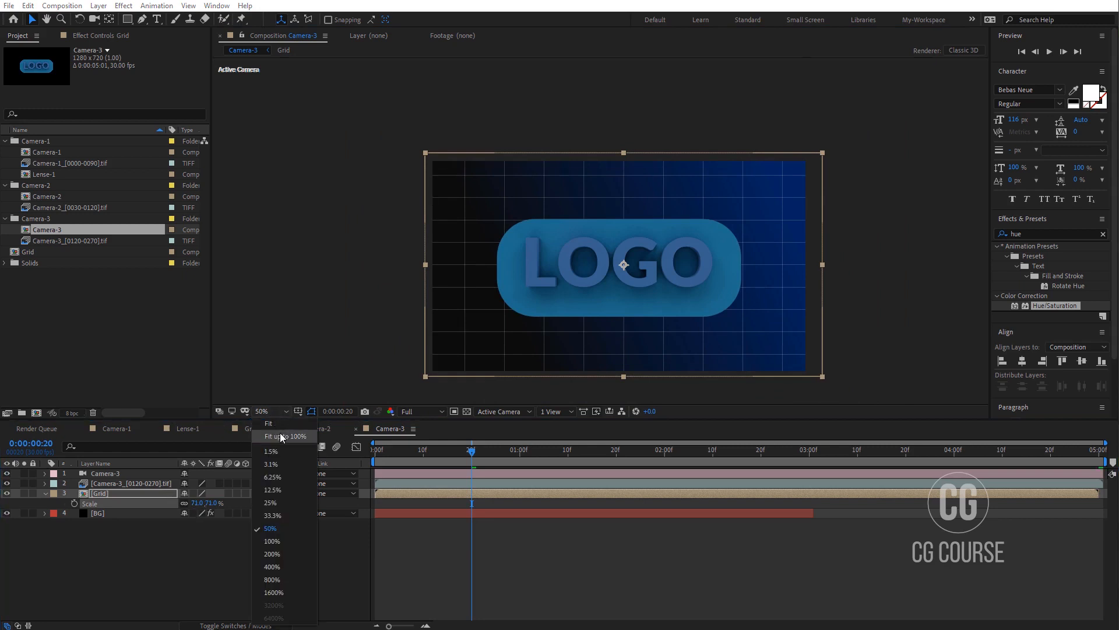
{"action": "left_click", "coordinate": [280, 436]}
{"action": "left_click", "coordinate": [263, 544]}
{"action": "left_click", "coordinate": [452, 452]}
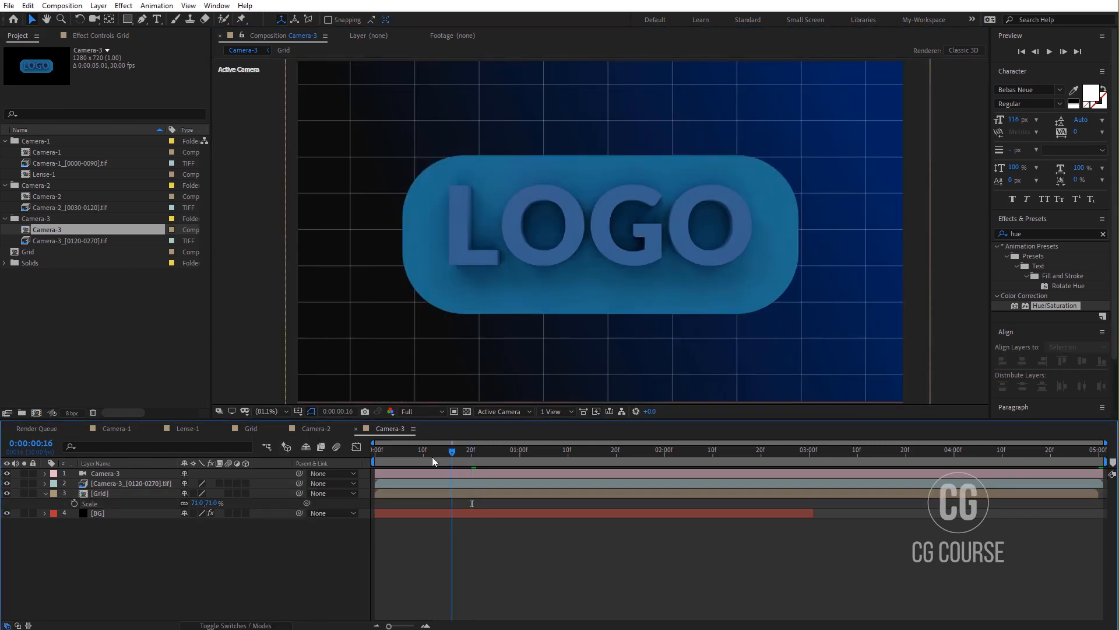
{"action": "left_click_drag", "start_coordinate": [432, 457], "coordinate": [534, 470]}
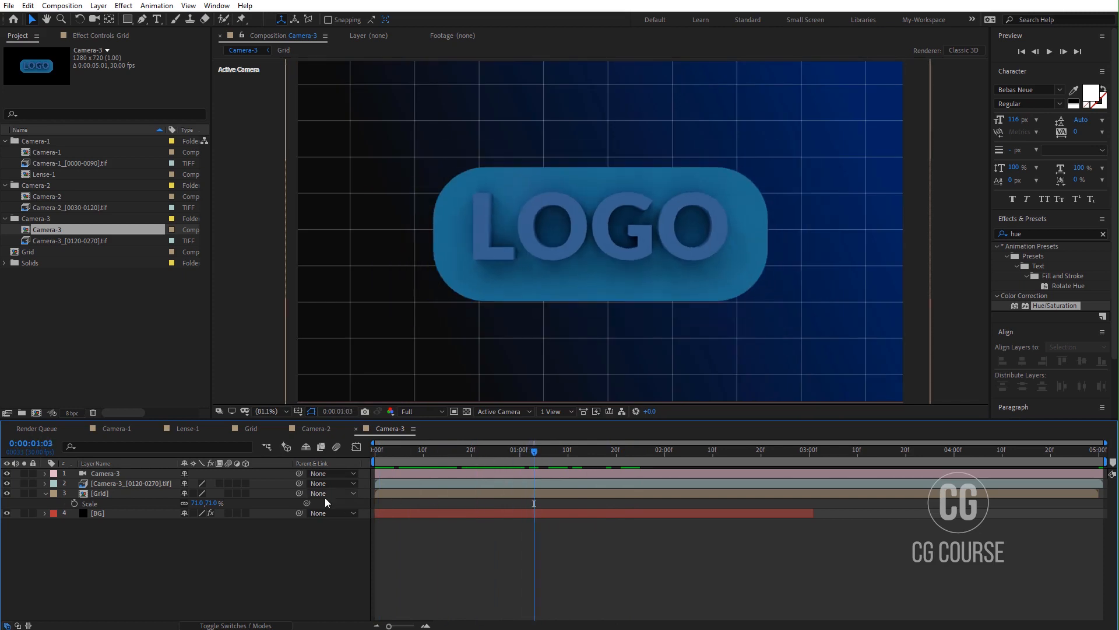
- Turn the 3D Layer option on for Camera-3's Grid layer and move it to the centre behind the logo
{"action": "left_click", "coordinate": [245, 493]}
{"action": "left_click", "coordinate": [195, 494]}
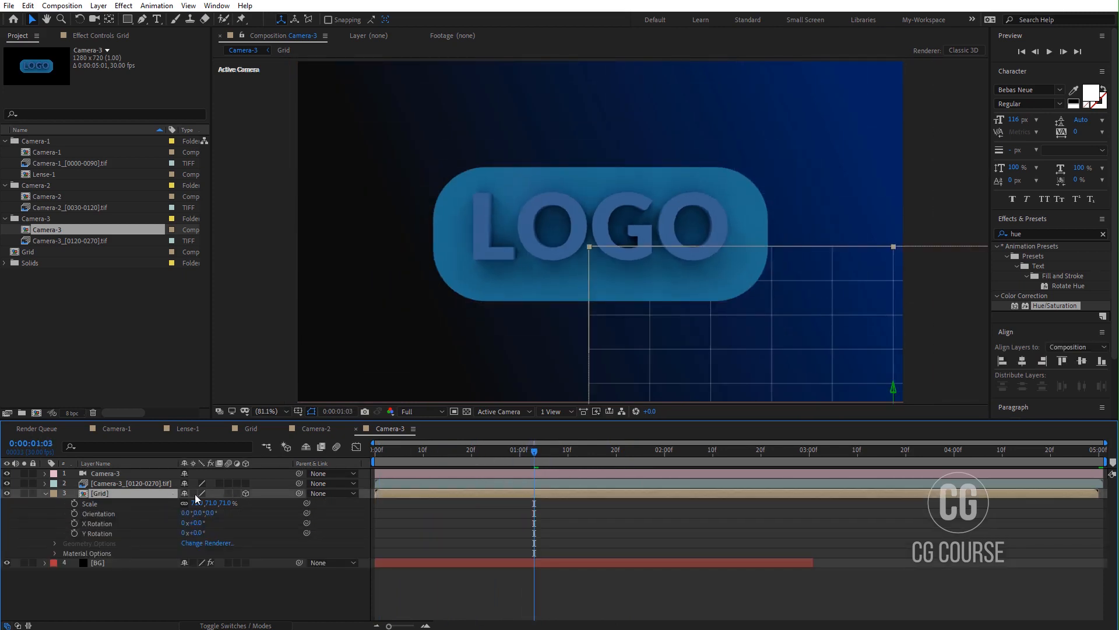
{"action": "scroll", "coordinate": [764, 351], "scroll_direction": "down", "scroll_amount": 1}
{"action": "middle_click_drag", "start_coordinate": [775, 348], "coordinate": [735, 322]}
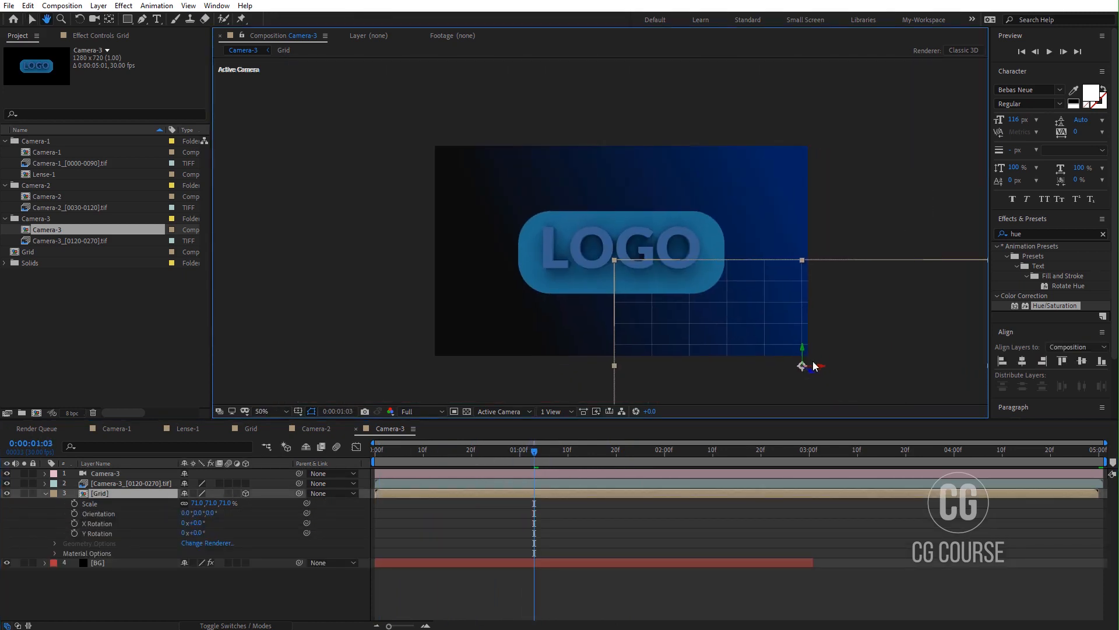
{"action": "left_click_drag", "start_coordinate": [821, 367], "coordinate": [620, 244]}
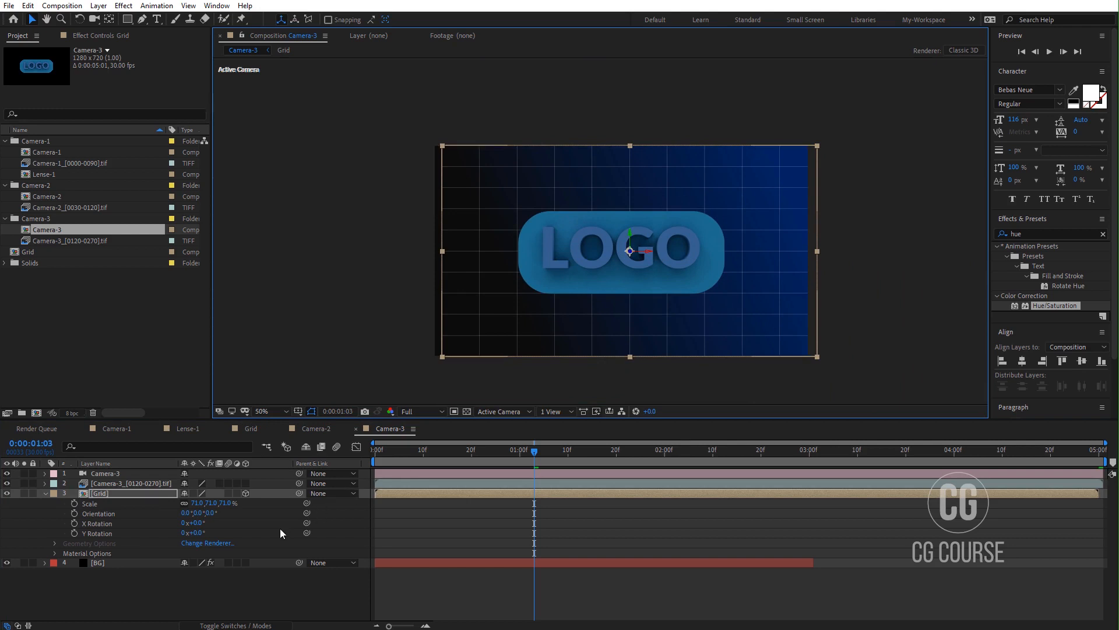
- Set the Grid layer's scale to 80% and check its coverage of the frame at an earlier time
{"action": "key", "text": "s"}
{"action": "key", "text": "s"}
{"action": "left_click_drag", "start_coordinate": [224, 504], "coordinate": [227, 505]}
{"action": "left_click", "coordinate": [468, 550]}
{"action": "mouse_move", "coordinate": [484, 461]}
{"action": "left_mouse_down"}
{"action": "mouse_move", "coordinate": [417, 457]}
{"action": "mouse_move", "coordinate": [463, 459]}
{"action": "left_mouse_up"}
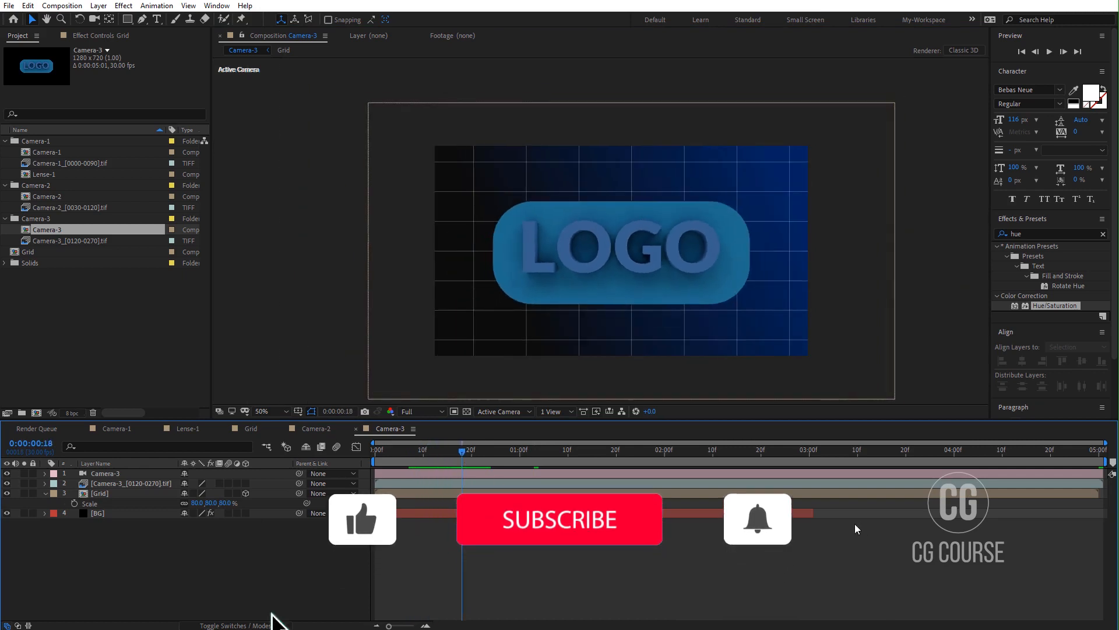
- Extend the BG layer to the end of Camera-3, trim the composition to the work area and check the animation
{"action": "left_click_drag", "start_coordinate": [813, 514], "coordinate": [1096, 521]}
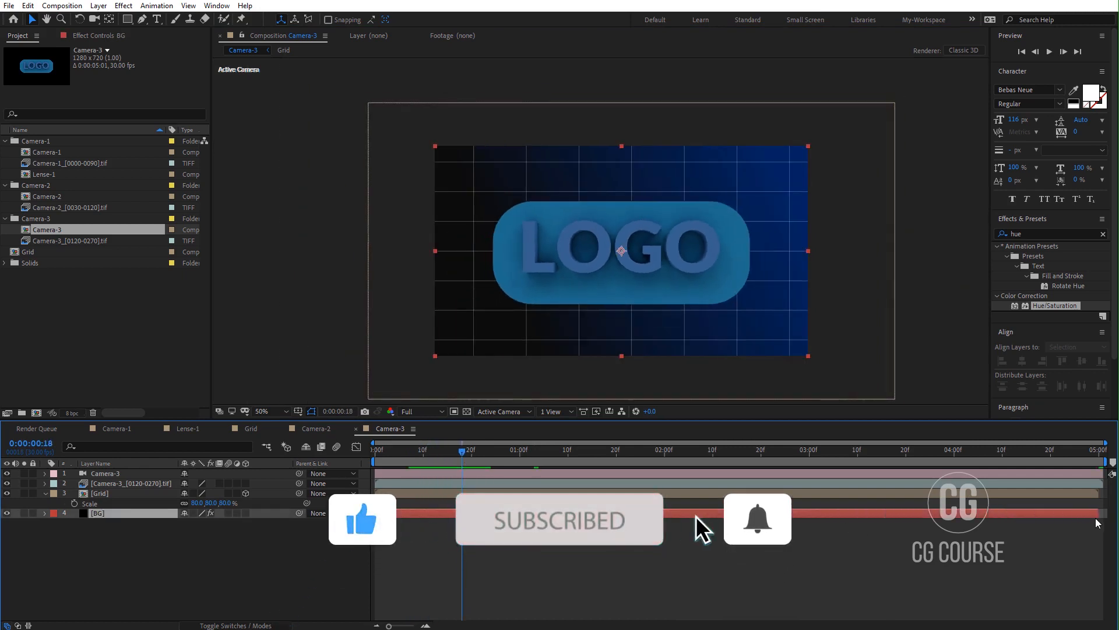
{"action": "right_click", "coordinate": [1024, 461]}
{"action": "left_click", "coordinate": [968, 484]}
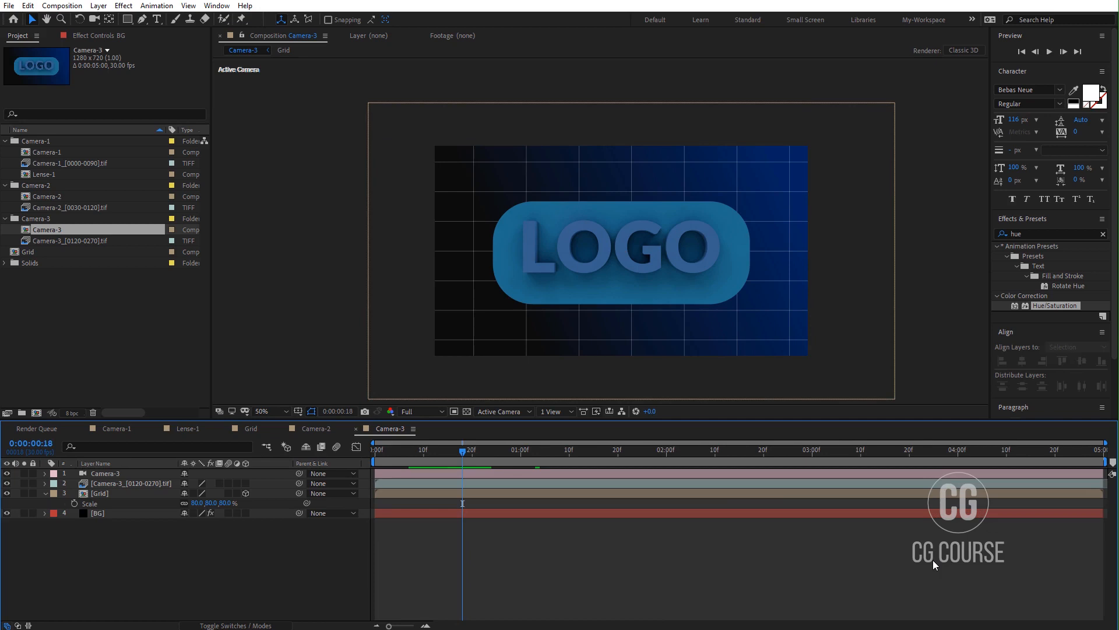
{"action": "left_click_drag", "start_coordinate": [437, 456], "coordinate": [886, 466]}
{"action": "left_click_drag", "start_coordinate": [710, 467], "coordinate": [533, 467]}
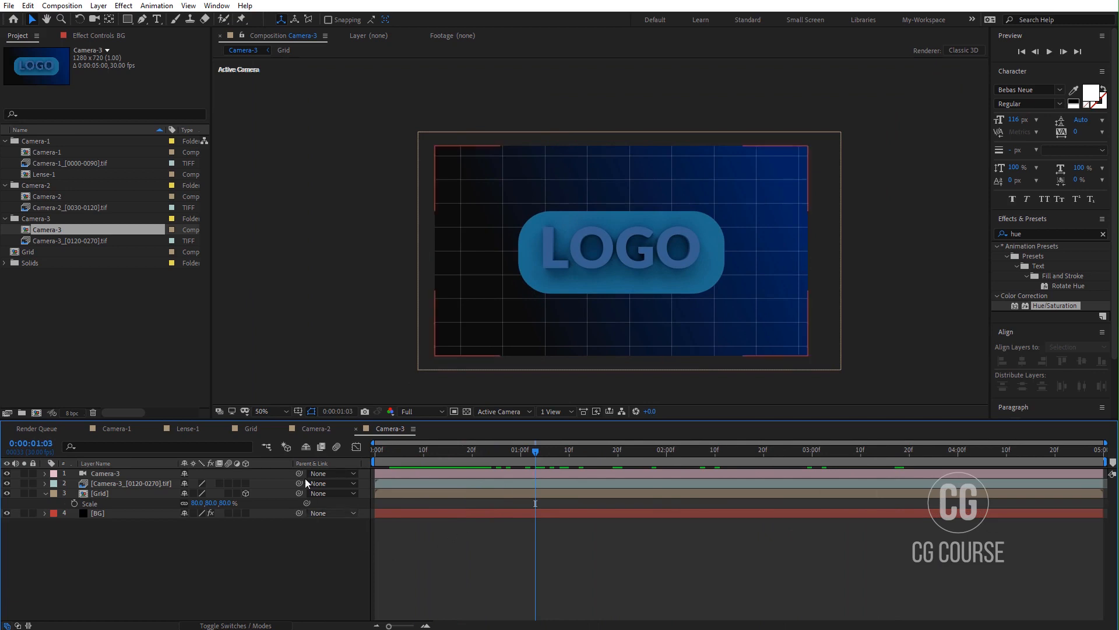
- Copy Shape Layer 1 and Shape Layer 2 from Camera-2 and paste them into Camera-3
{"action": "left_click", "coordinate": [314, 428]}
{"action": "left_click", "coordinate": [101, 543]}
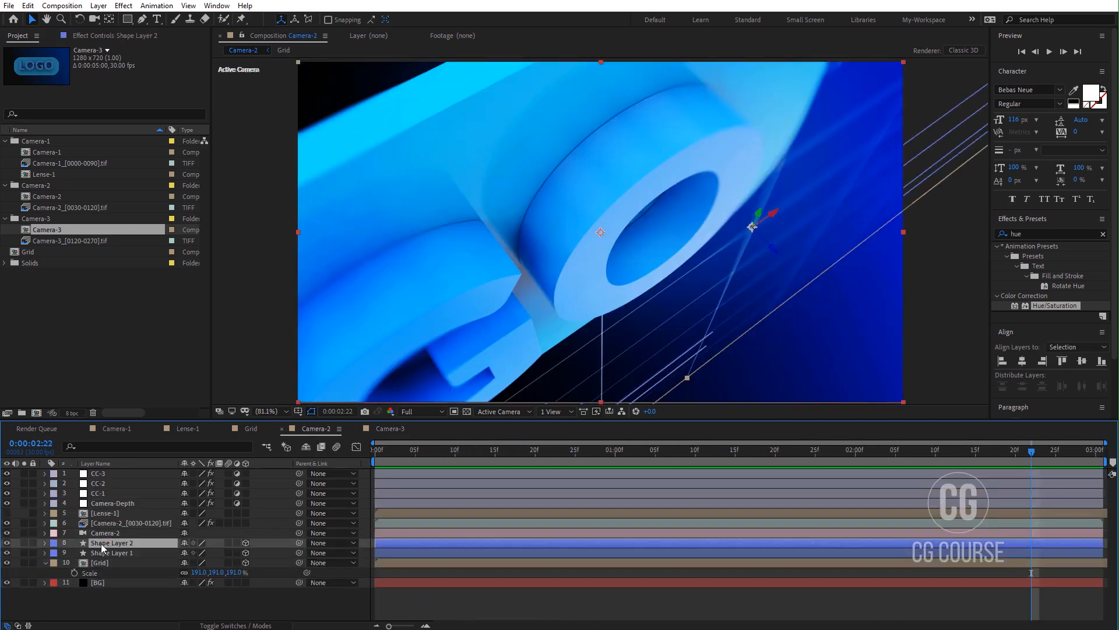
{"action": "left_click", "coordinate": [96, 554], "text": "shift"}
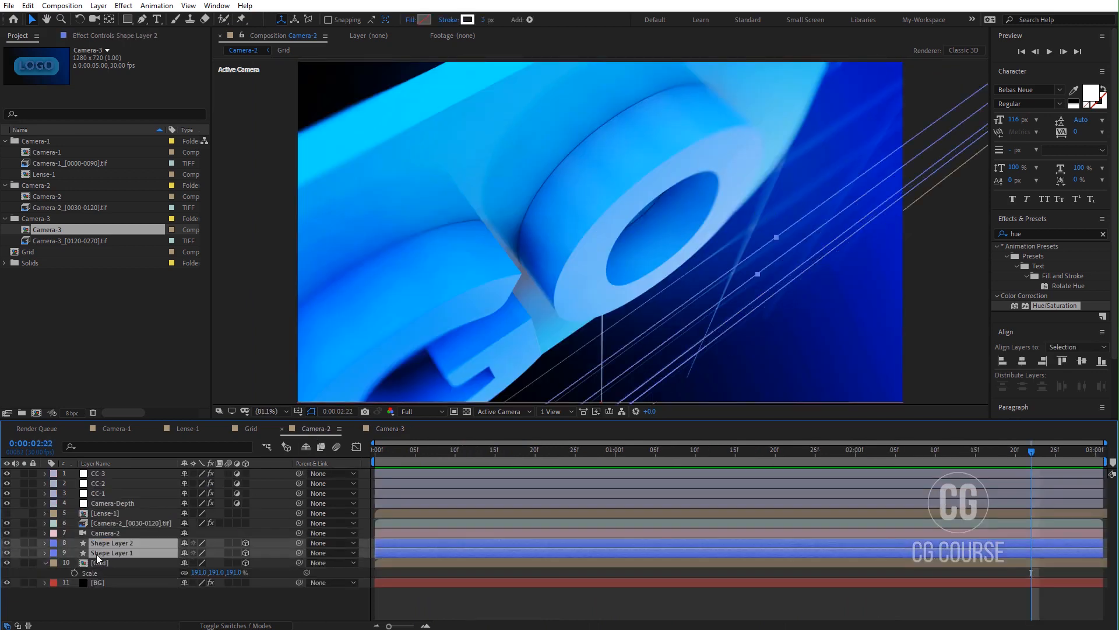
{"action": "left_click", "coordinate": [385, 430]}
{"action": "key", "text": "ctrl+v"}
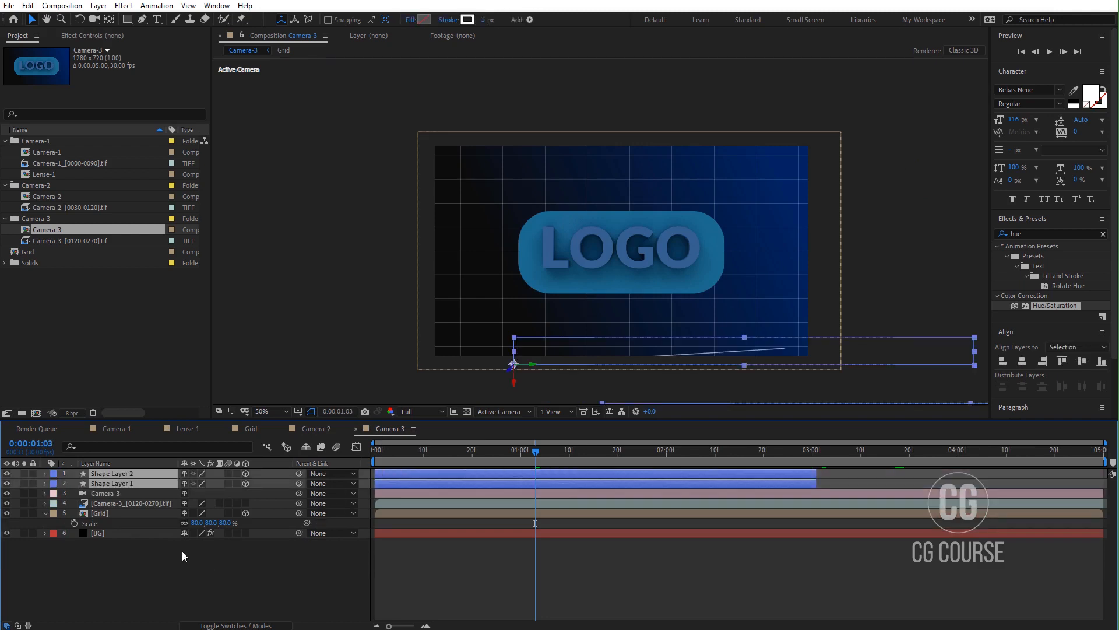
- Turn off the 3D Layer option for both pasted shape layers and check their line animation
{"action": "left_click", "coordinate": [245, 482]}
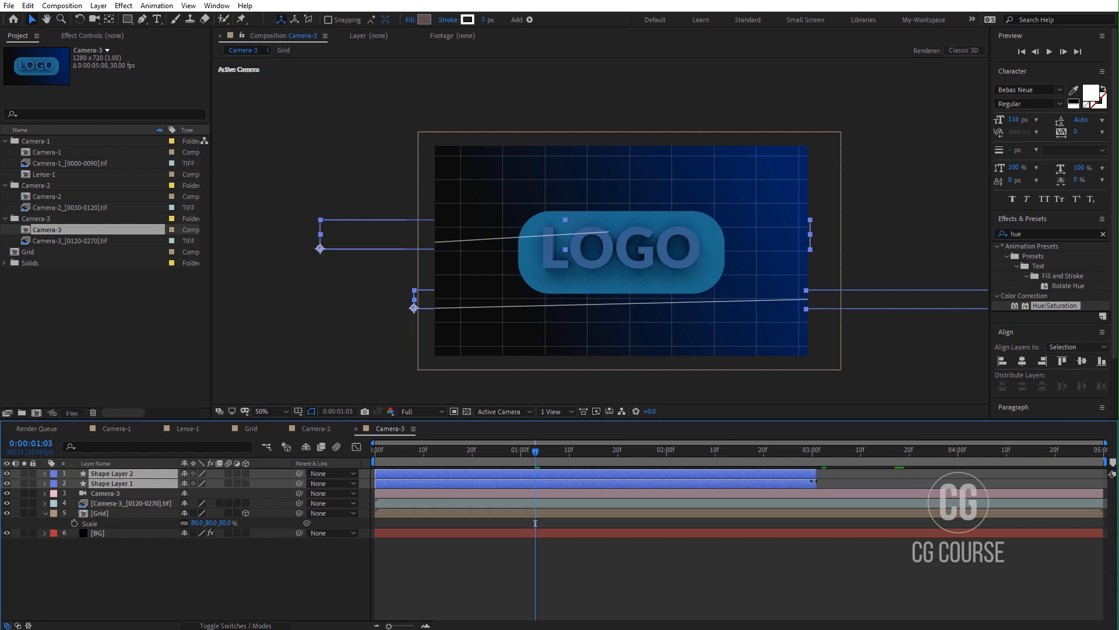
{"action": "left_click", "coordinate": [752, 561]}
{"action": "left_click_drag", "start_coordinate": [528, 449], "coordinate": [565, 450]}
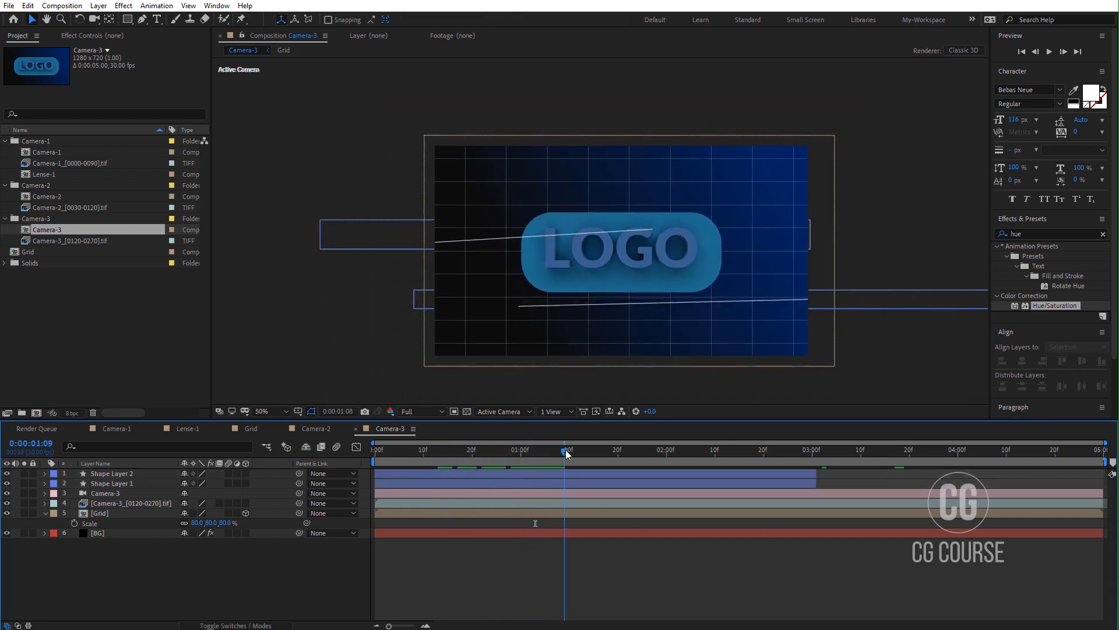
{"action": "left_click", "coordinate": [125, 483]}
{"action": "left_click", "coordinate": [125, 475], "text": "ctrl"}
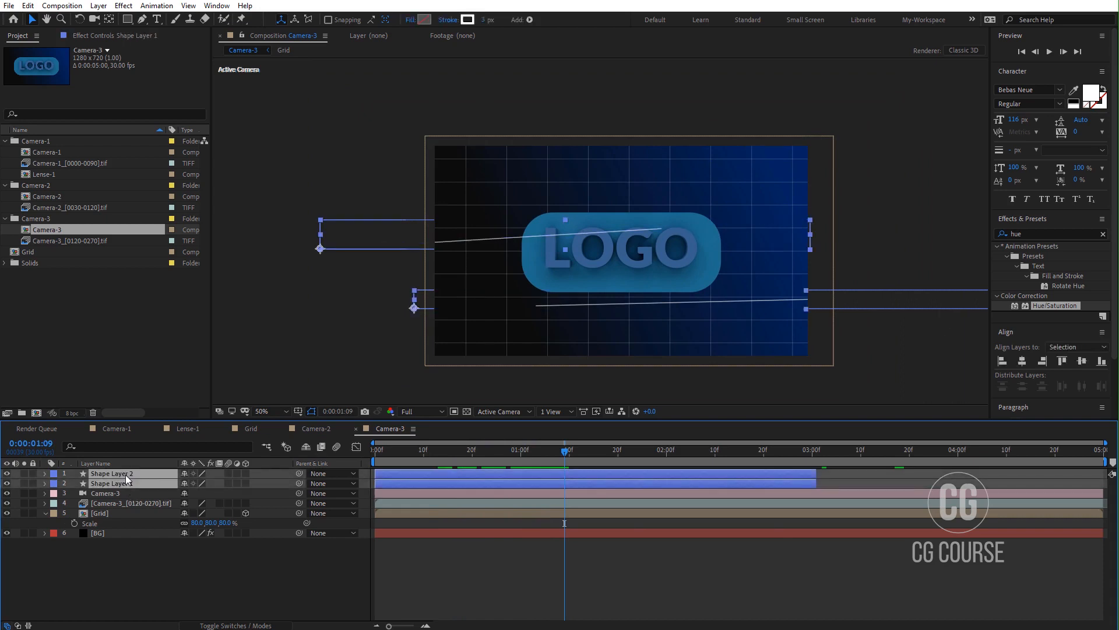
{"action": "key", "text": "r"}
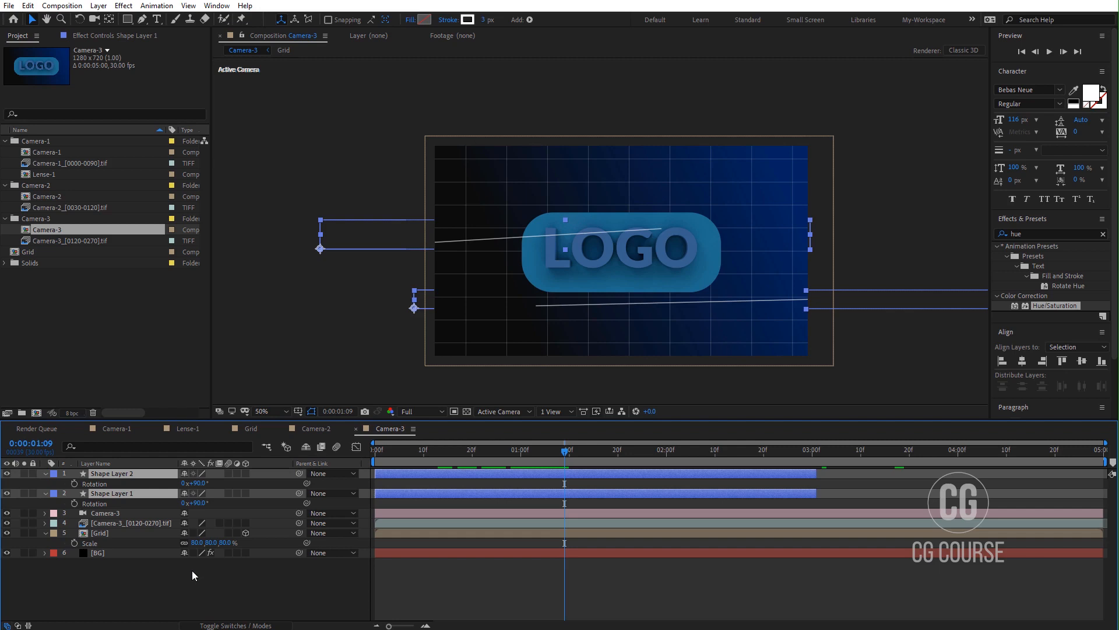
{"action": "left_click", "coordinate": [207, 582]}
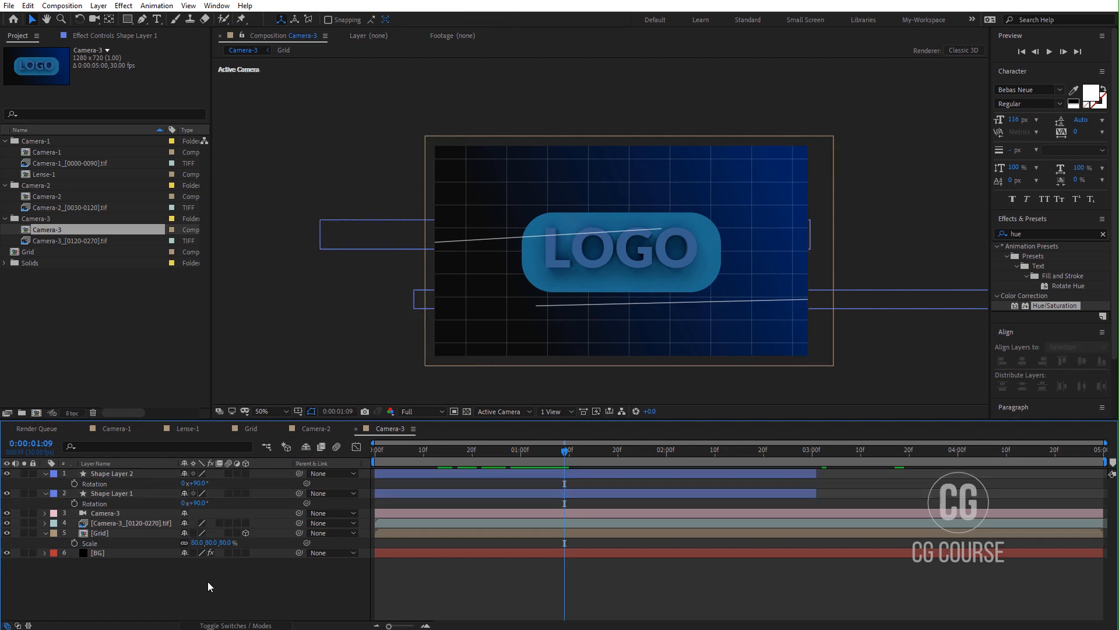
- Move both lines below the logo, setting the Y position to 659.2 for Shape Layer 2 and 633.9 for Shape Layer 1
{"action": "left_click", "coordinate": [431, 473]}
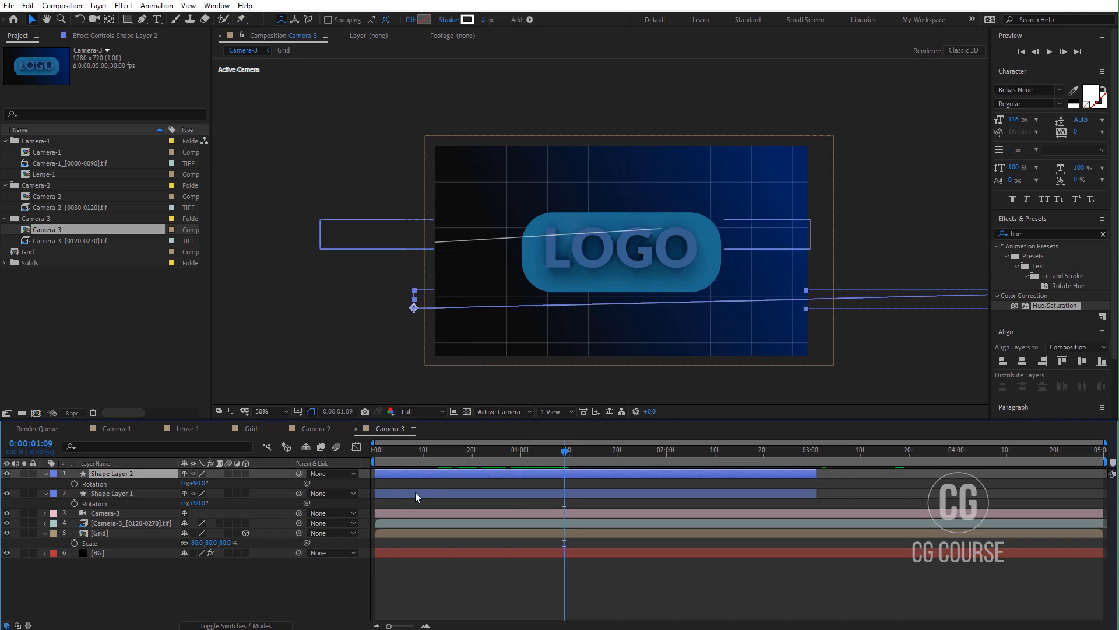
{"action": "left_click", "coordinate": [415, 493], "text": "ctrl"}
{"action": "key", "text": "p"}
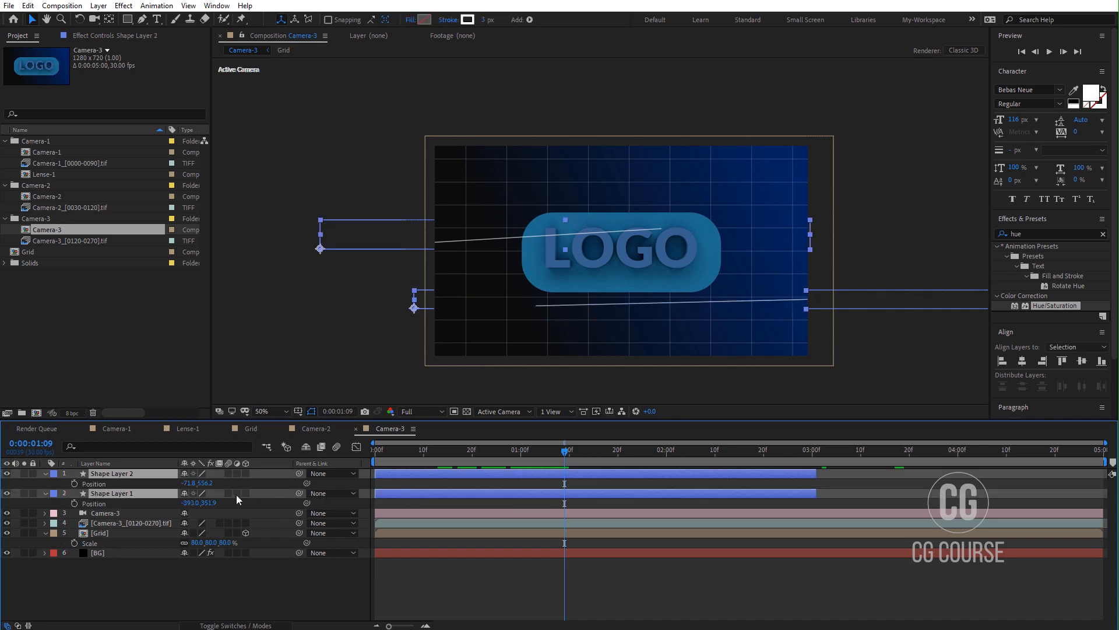
{"action": "left_click_drag", "start_coordinate": [205, 484], "coordinate": [306, 482]}
{"action": "left_click", "coordinate": [231, 582]}
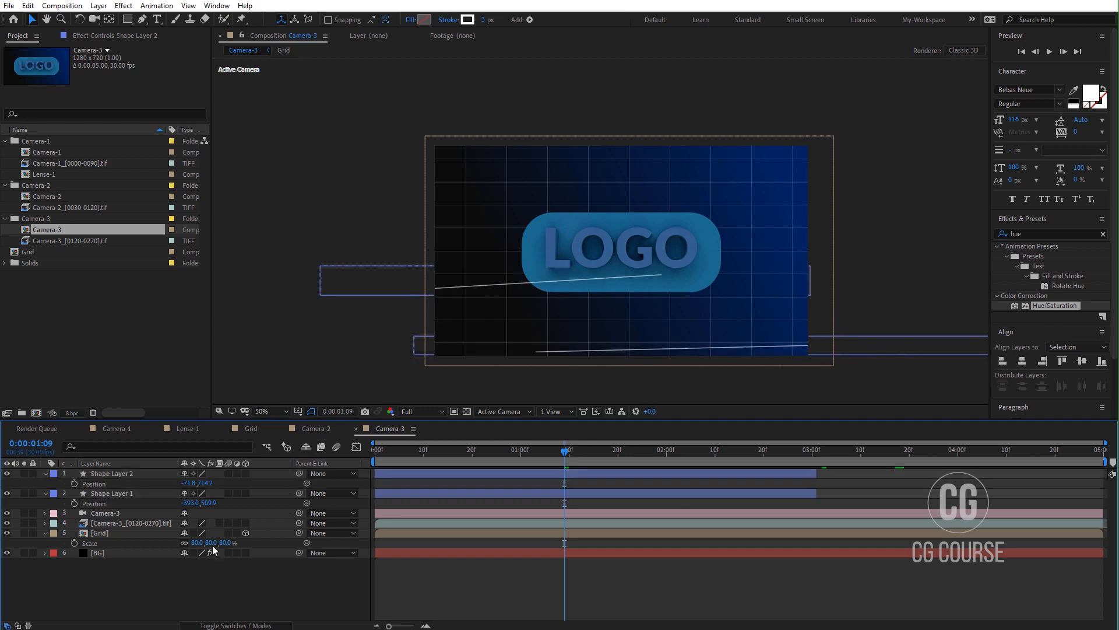
{"action": "left_click_drag", "start_coordinate": [203, 484], "coordinate": [276, 508]}
{"action": "left_click", "coordinate": [456, 576]}
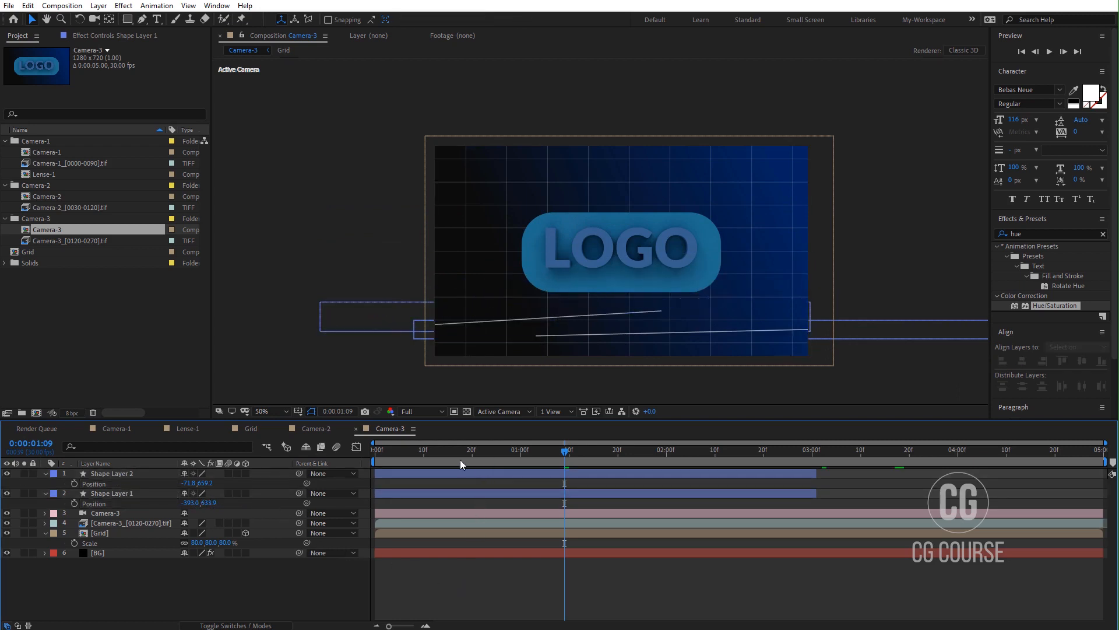
- Delay Shape Layer 2 to start at about frame 20 and Shape Layer 1 at about 1:04 in Camera-3
{"action": "mouse_move", "coordinate": [460, 463]}
{"action": "left_mouse_down"}
{"action": "mouse_move", "coordinate": [373, 467]}
{"action": "mouse_move", "coordinate": [500, 464]}
{"action": "left_mouse_up"}
{"action": "left_click", "coordinate": [445, 473]}
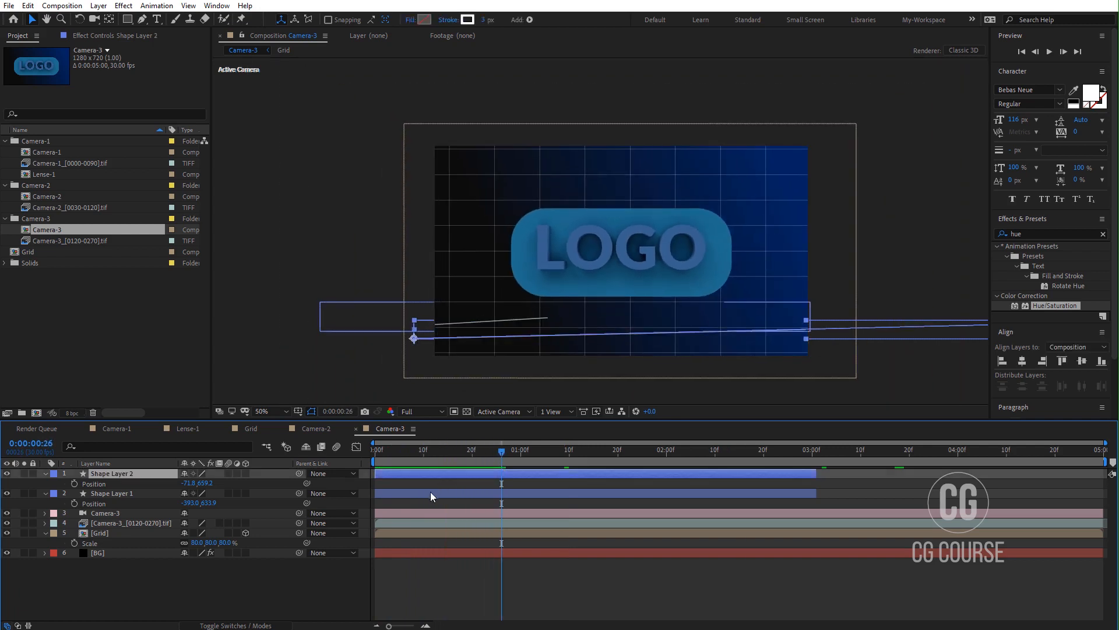
{"action": "left_click", "coordinate": [430, 495], "text": "shift"}
{"action": "left_click_drag", "start_coordinate": [425, 471], "coordinate": [520, 469]}
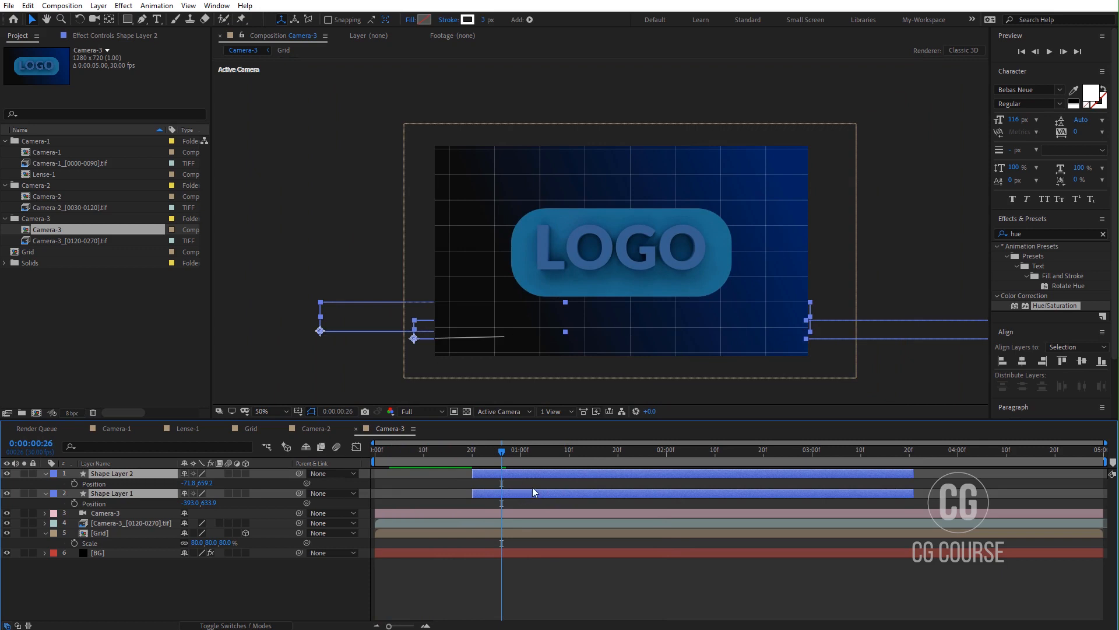
{"action": "left_click", "coordinate": [533, 492]}
{"action": "left_click_drag", "start_coordinate": [517, 492], "coordinate": [582, 494]}
{"action": "left_click", "coordinate": [589, 583]}
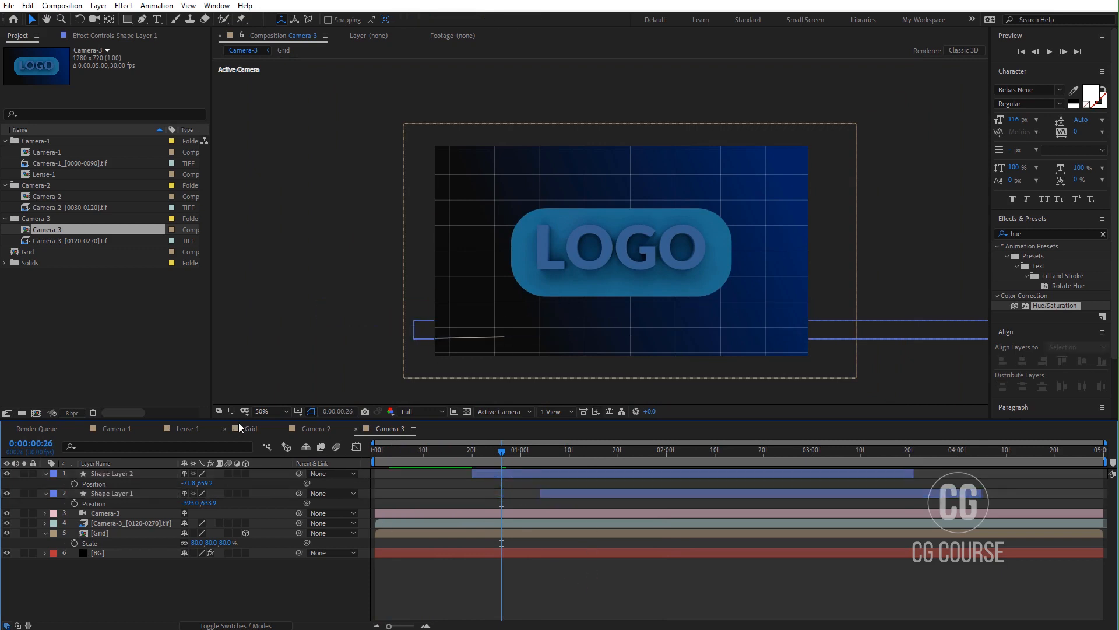
- Fit the preview to the frame and copy the Hue/Saturation effect from Camera-2's render layer to Camera-3's render layer
{"action": "left_click", "coordinate": [261, 414]}
{"action": "left_click", "coordinate": [274, 433]}
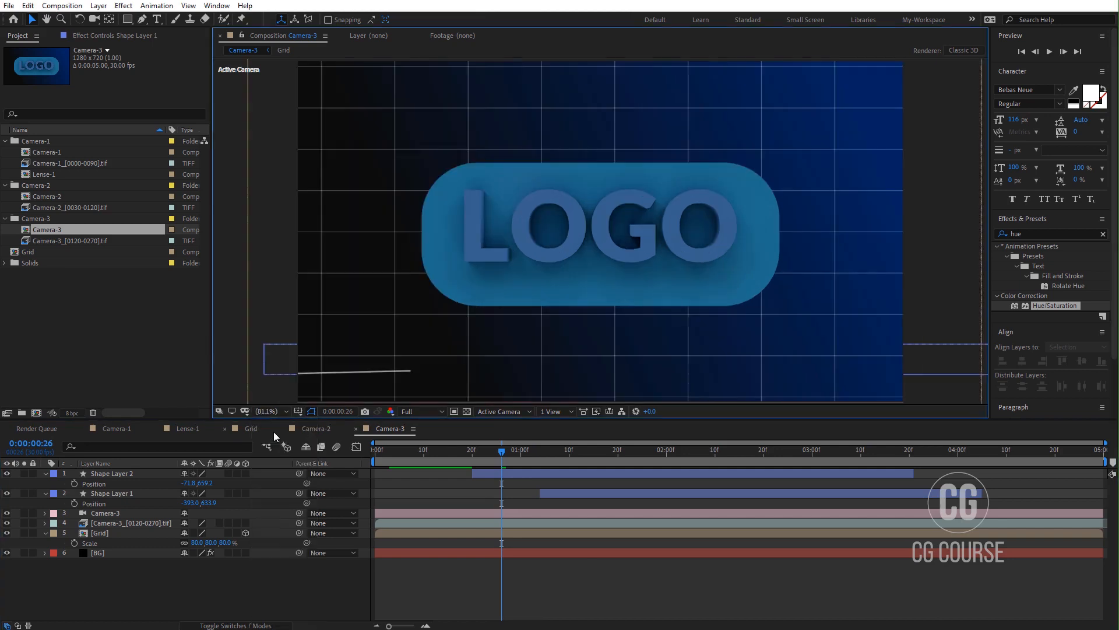
{"action": "left_click", "coordinate": [315, 428]}
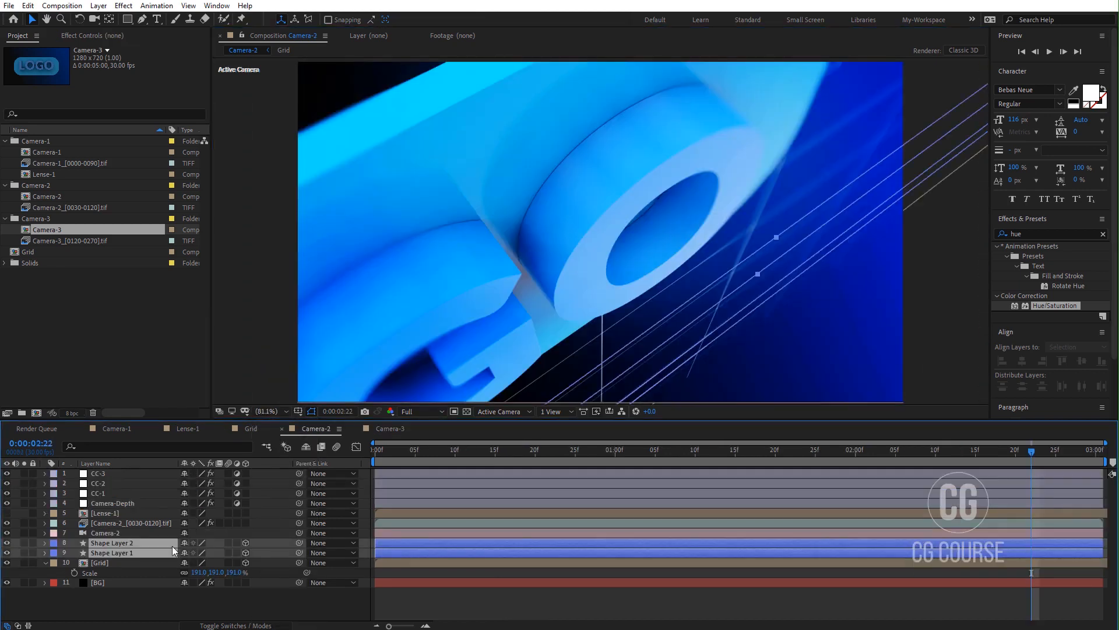
{"action": "left_click", "coordinate": [120, 524]}
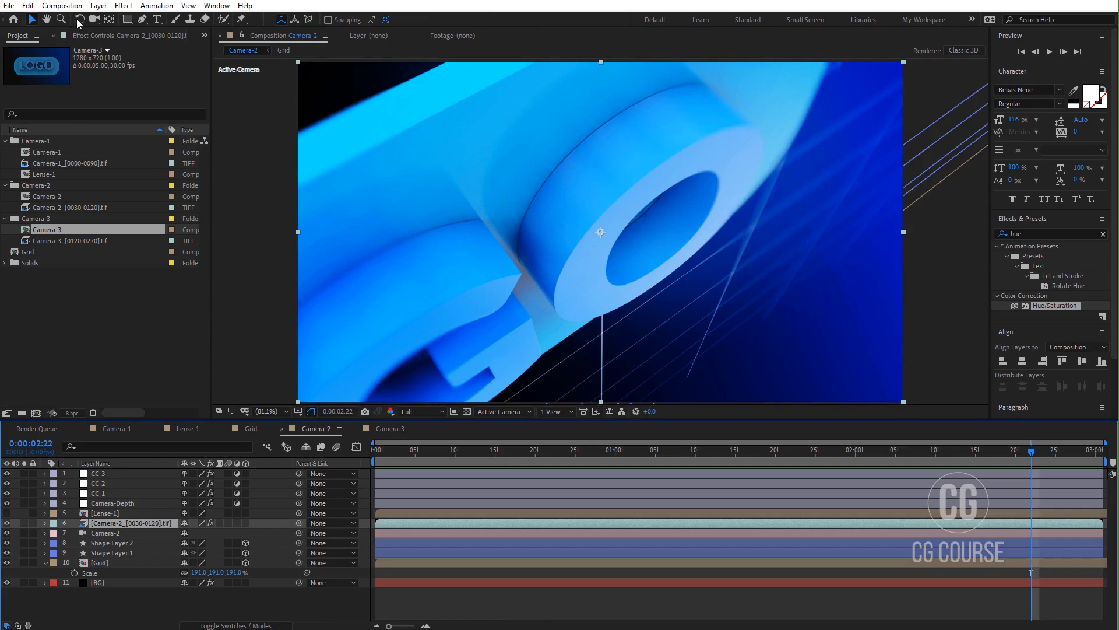
{"action": "left_click", "coordinate": [106, 35]}
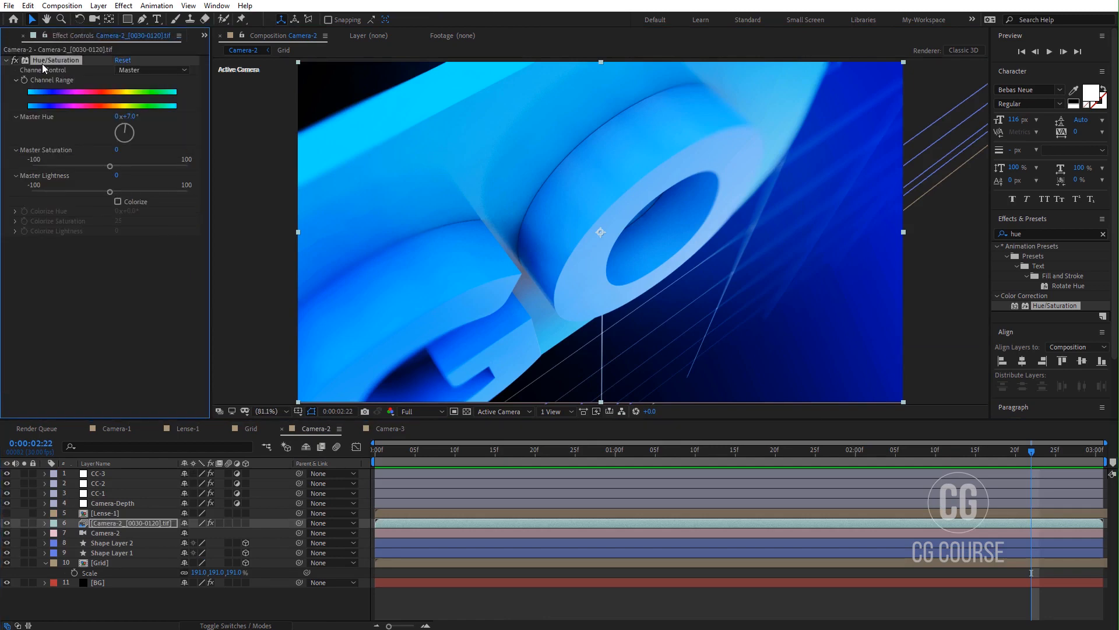
{"action": "left_click", "coordinate": [389, 429]}
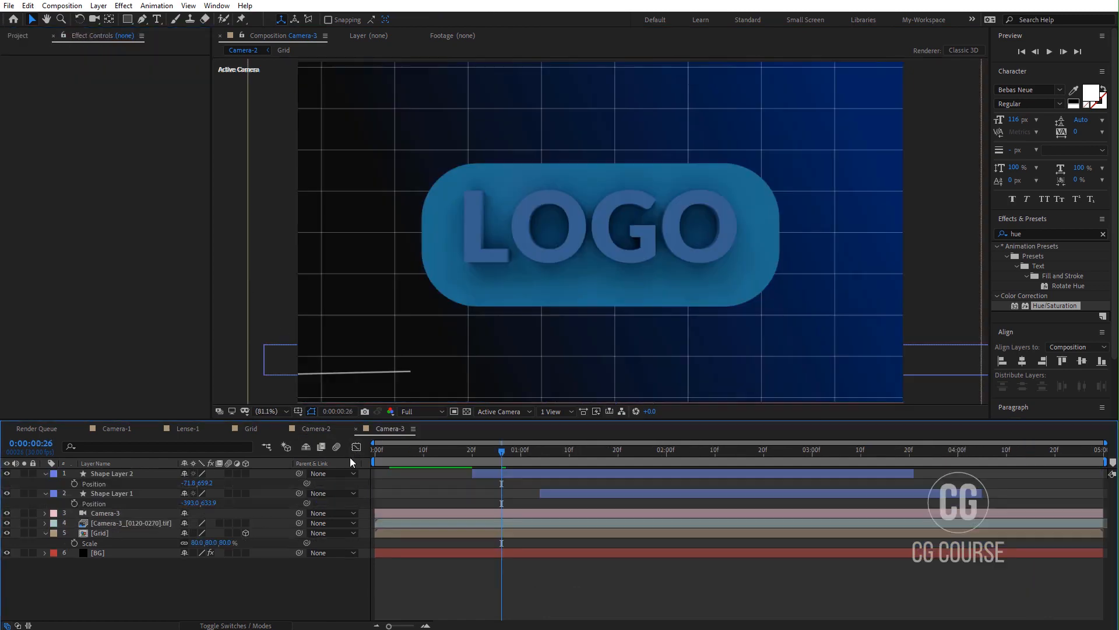
{"action": "left_click", "coordinate": [120, 524]}
{"action": "key", "text": "ctrl+v"}
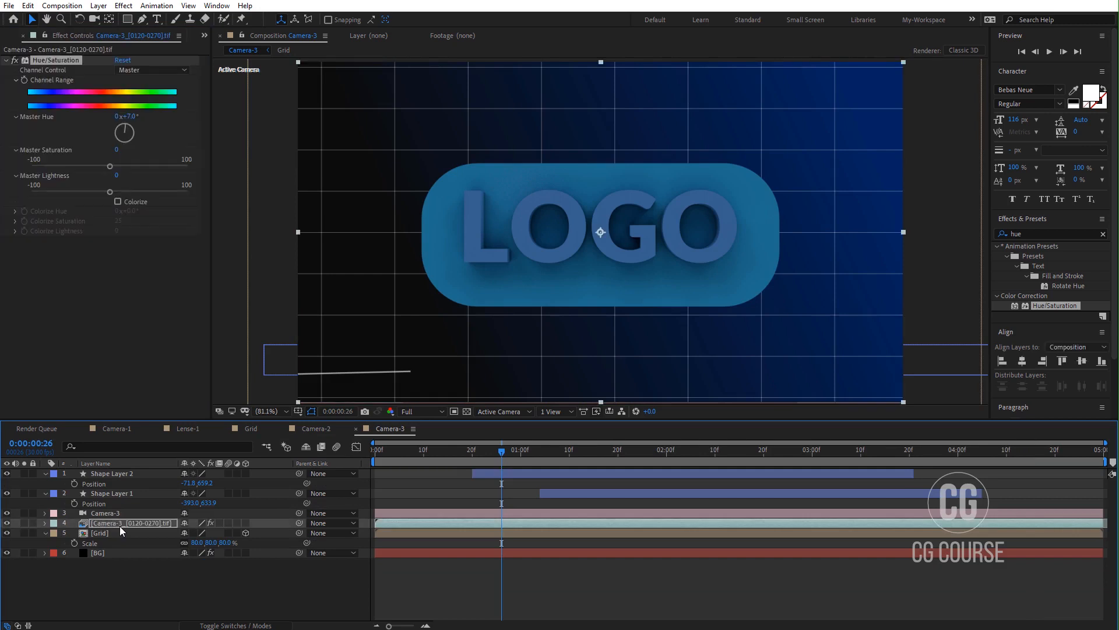
- Copy the Camera-Depth and Lense-1 layers from Camera-2, paste them above Shape Layer 2 in Camera-3 and check the blur
{"action": "left_click", "coordinate": [318, 428]}
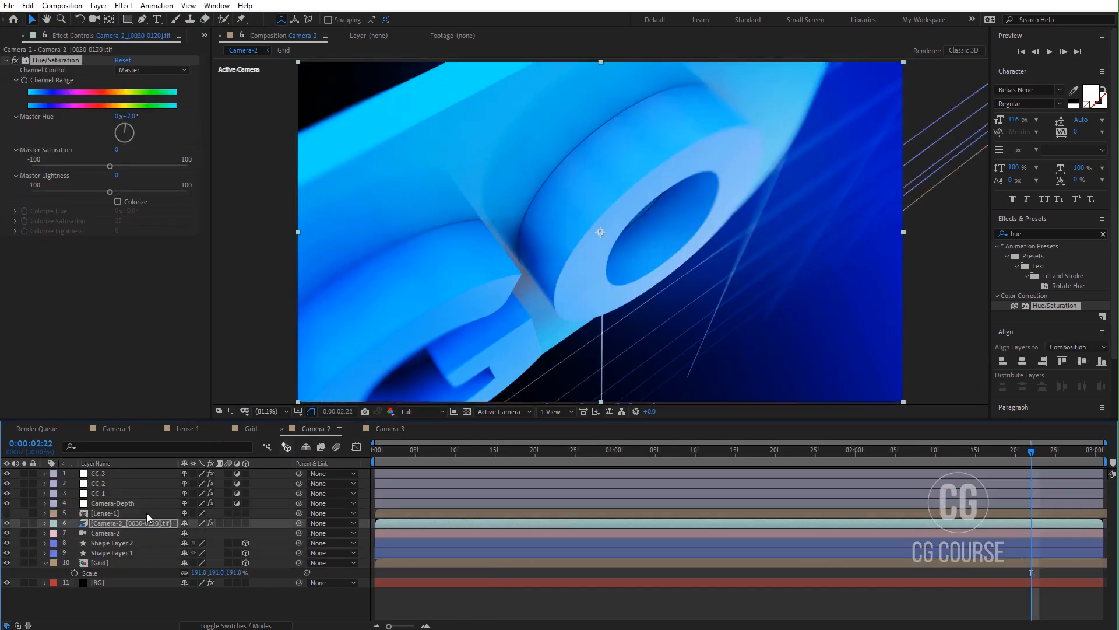
{"action": "left_click", "coordinate": [110, 505]}
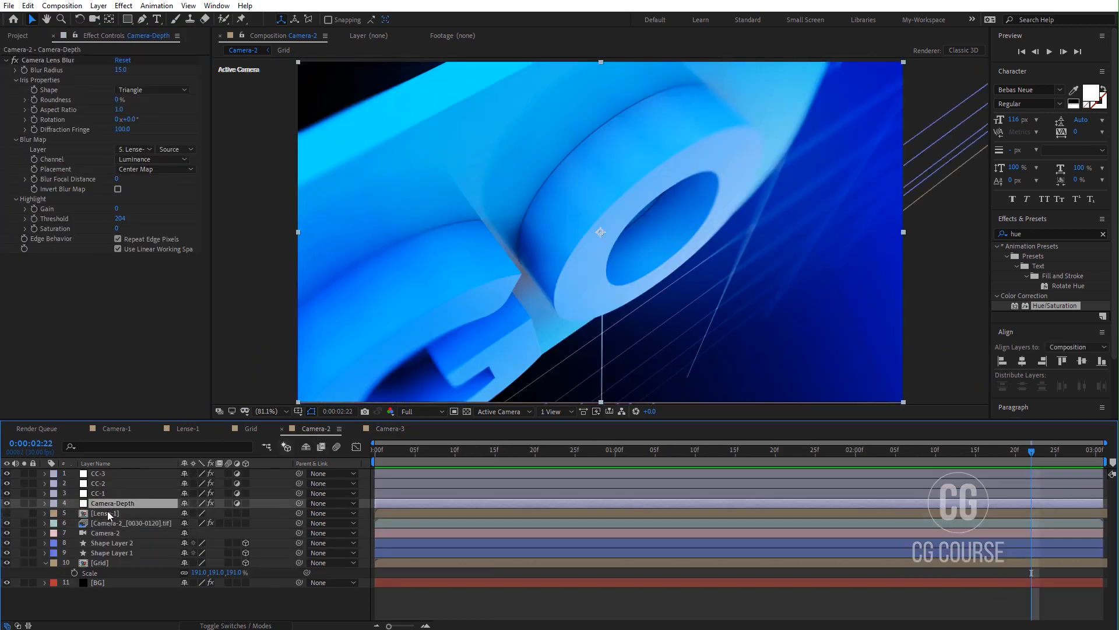
{"action": "left_click", "coordinate": [107, 511], "text": "ctrl"}
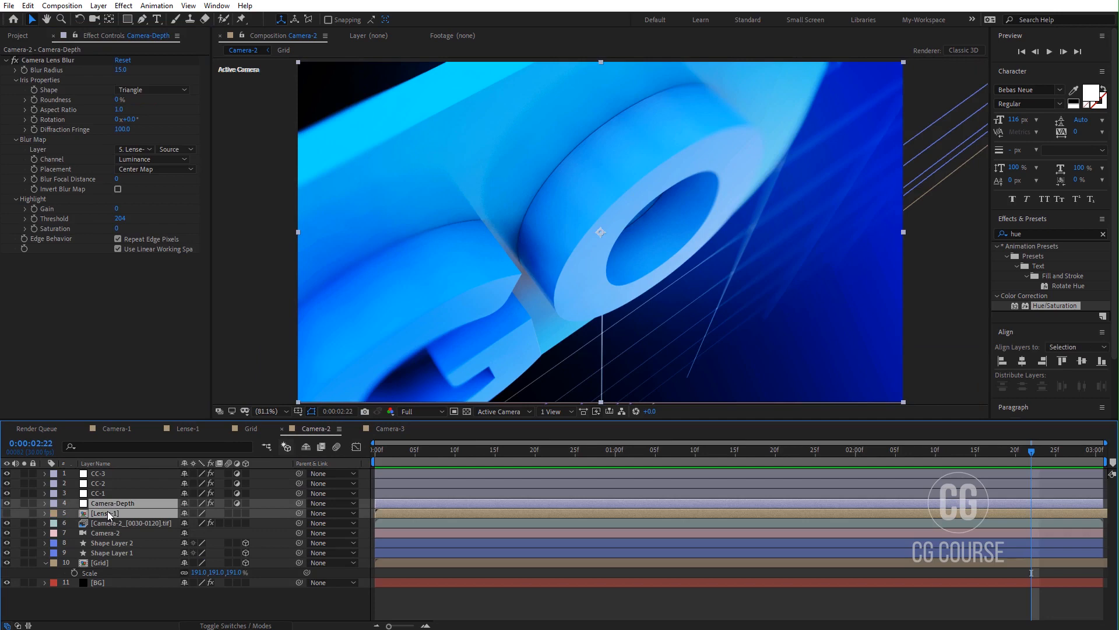
{"action": "left_click", "coordinate": [385, 428]}
{"action": "left_click", "coordinate": [46, 474]}
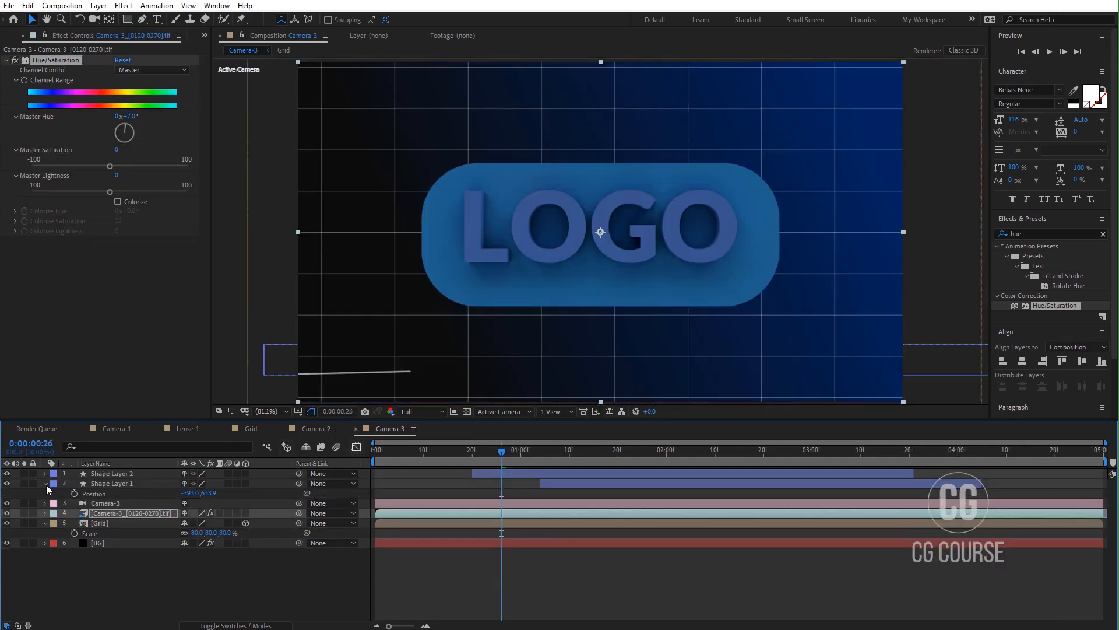
{"action": "left_click", "coordinate": [46, 483]}
{"action": "left_click", "coordinate": [44, 513]}
{"action": "left_click", "coordinate": [105, 473]}
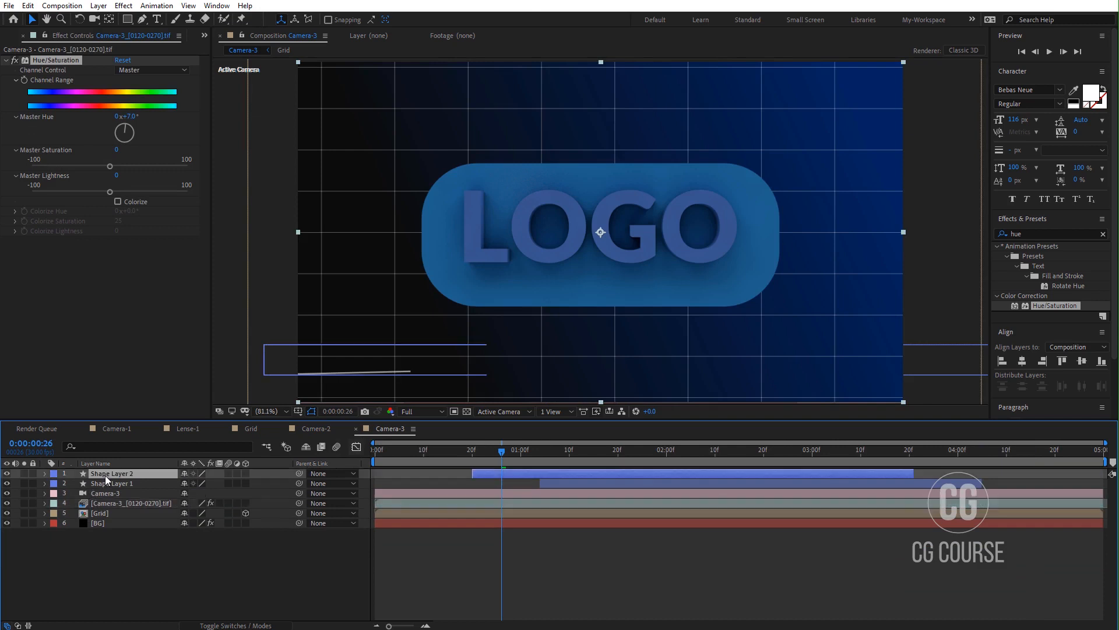
{"action": "key", "text": "ctrl+v"}
{"action": "left_click", "coordinate": [125, 555]}
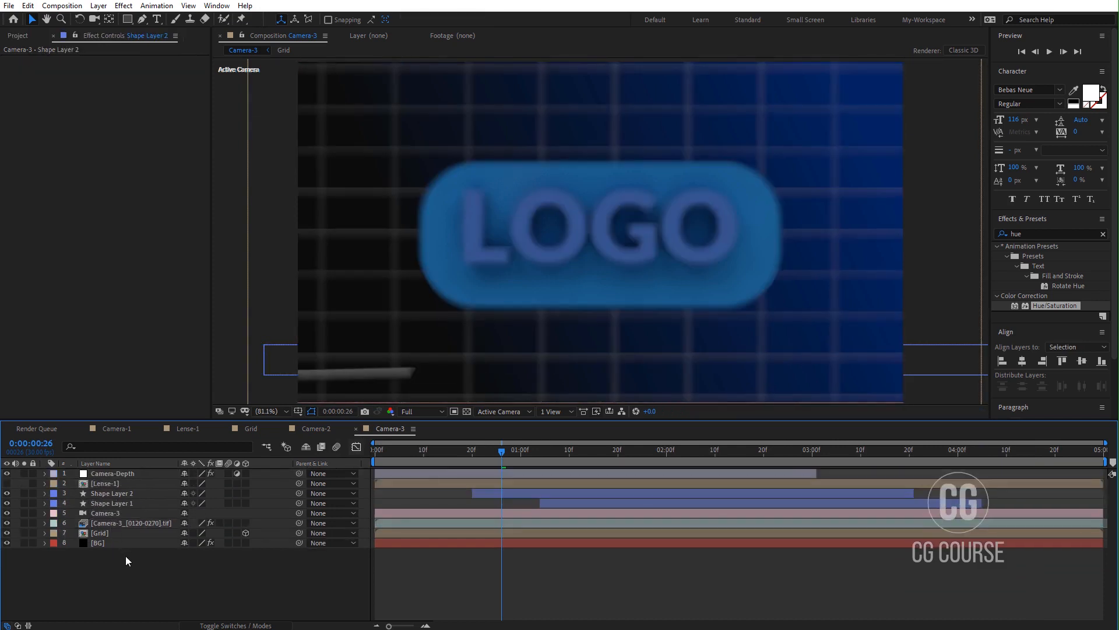
{"action": "left_click_drag", "start_coordinate": [493, 454], "coordinate": [618, 459]}
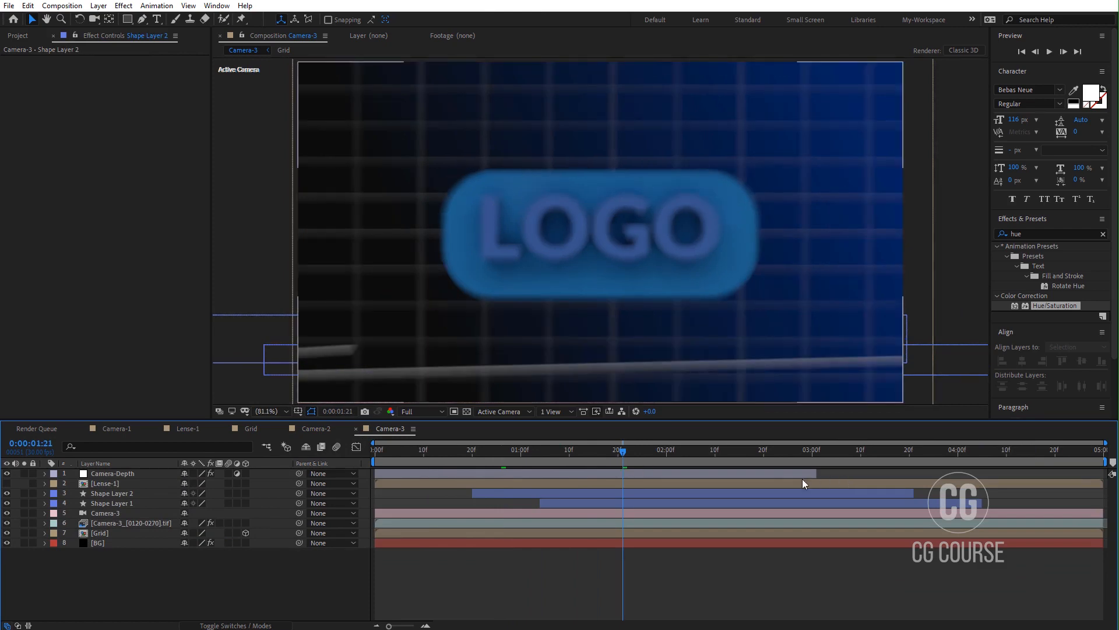
- Extend the Camera-Depth adjustment layer to the end of the Camera-3 composition
{"action": "left_click", "coordinate": [135, 476]}
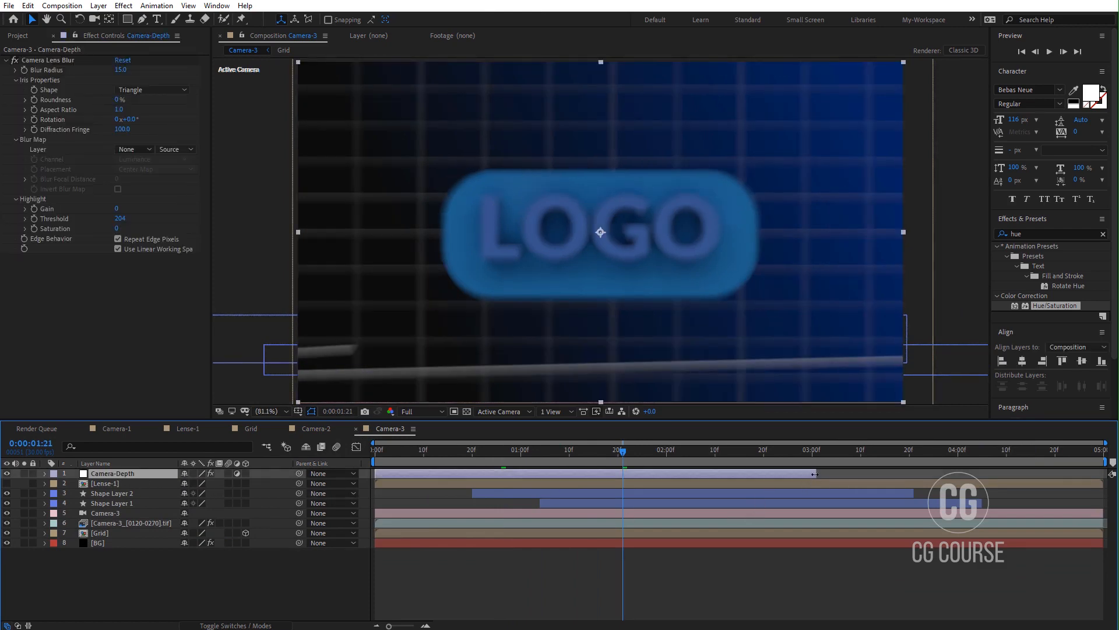
{"action": "left_click_drag", "start_coordinate": [1029, 480], "coordinate": [1108, 481]}
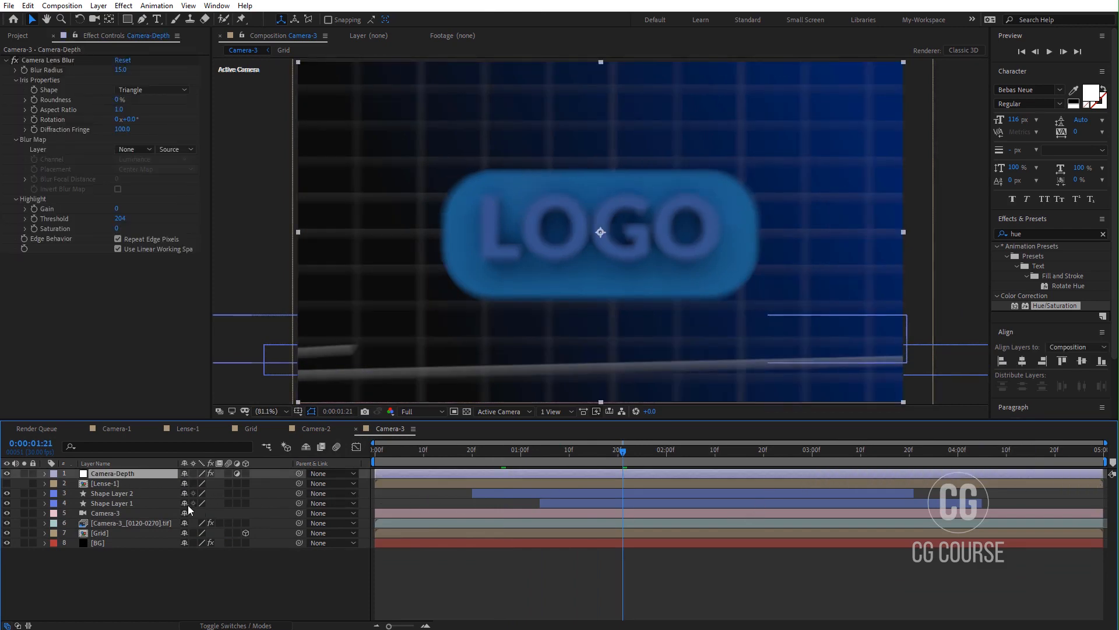
- Duplicate the Lense-1 composition in the project and open the copy, Lense-2
{"action": "left_click", "coordinate": [118, 483]}
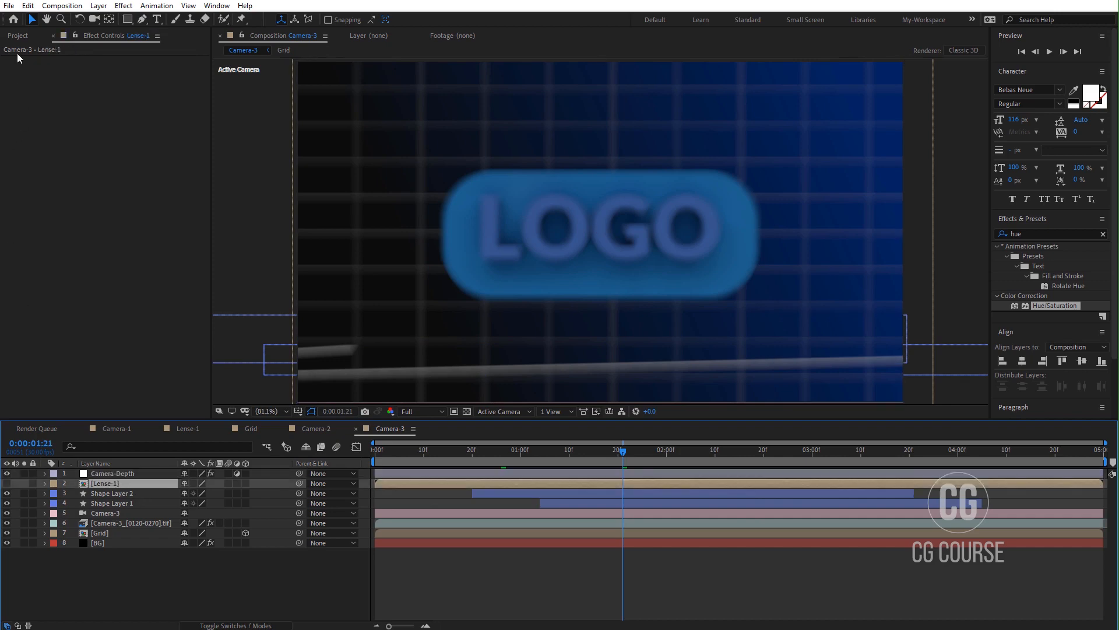
{"action": "left_click", "coordinate": [18, 37]}
{"action": "left_click_drag", "start_coordinate": [39, 174], "coordinate": [41, 266]}
{"action": "left_click_drag", "start_coordinate": [41, 297], "coordinate": [41, 305]}
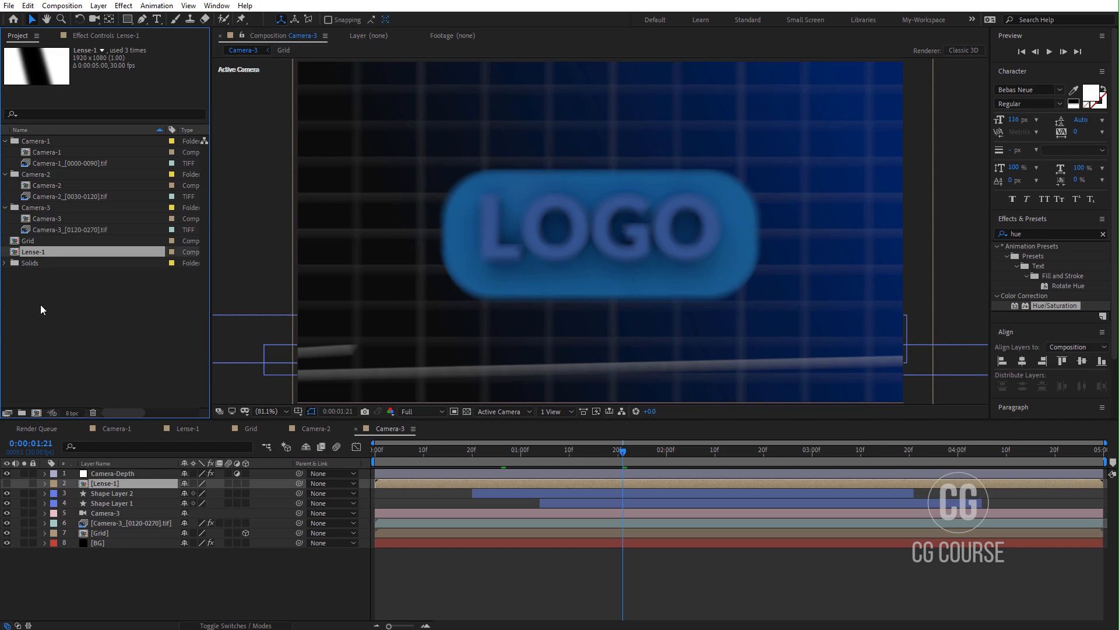
{"action": "left_click", "coordinate": [39, 257]}
{"action": "left_click", "coordinate": [38, 257]}
{"action": "key", "text": "ctrl+d"}
{"action": "double_click", "coordinate": [35, 263]}
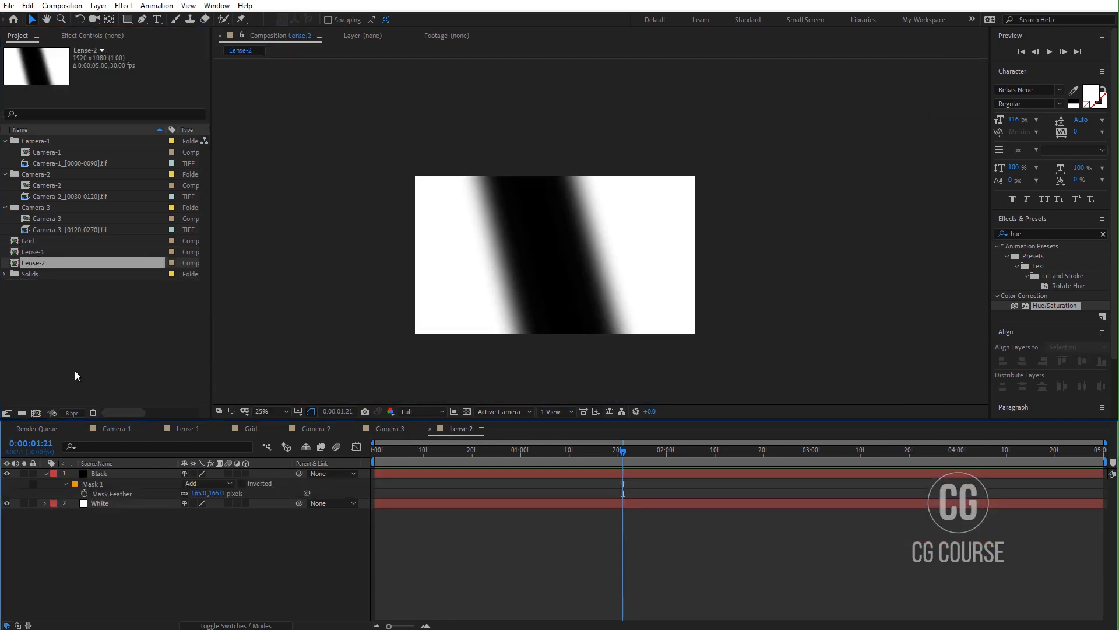
- Reshape the Black layer's mask in Lense-2 into a wide horizontal band that extends past both sides of the frame
{"action": "left_click", "coordinate": [274, 414]}
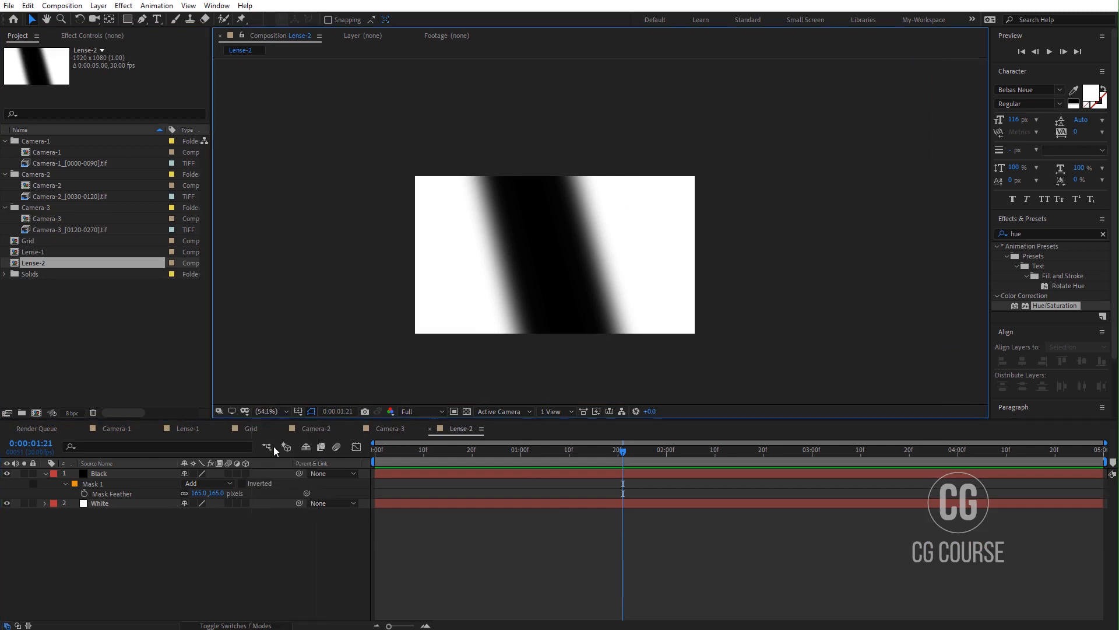
{"action": "left_click", "coordinate": [274, 446]}
{"action": "left_click", "coordinate": [104, 477]}
{"action": "scroll", "coordinate": [533, 227], "scroll_direction": "down", "scroll_amount": 3}
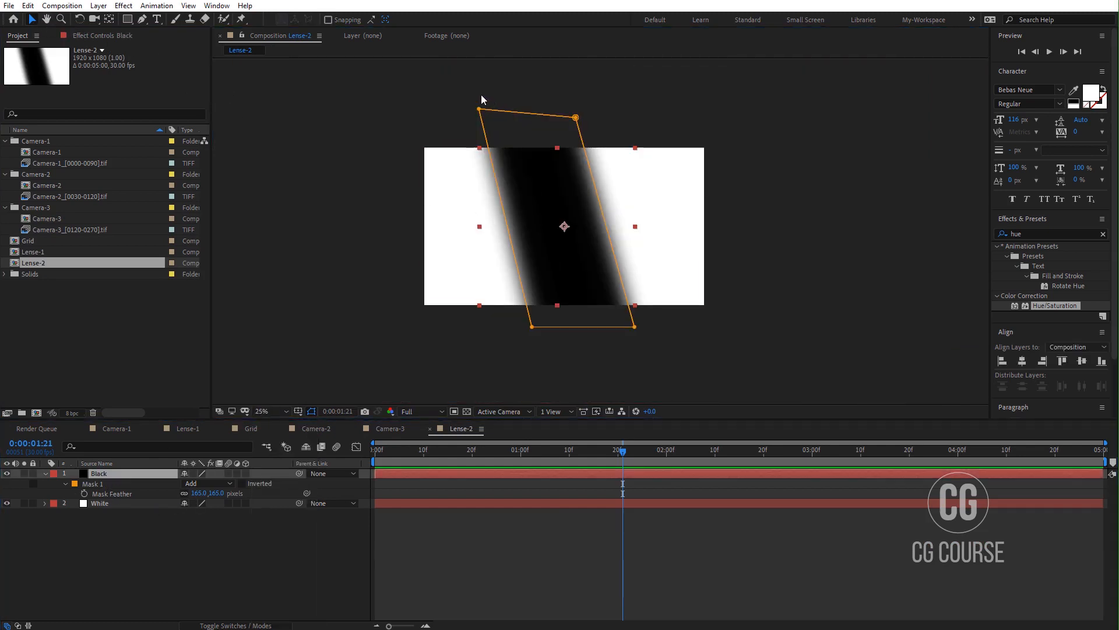
{"action": "left_click_drag", "start_coordinate": [462, 94], "coordinate": [493, 133]}
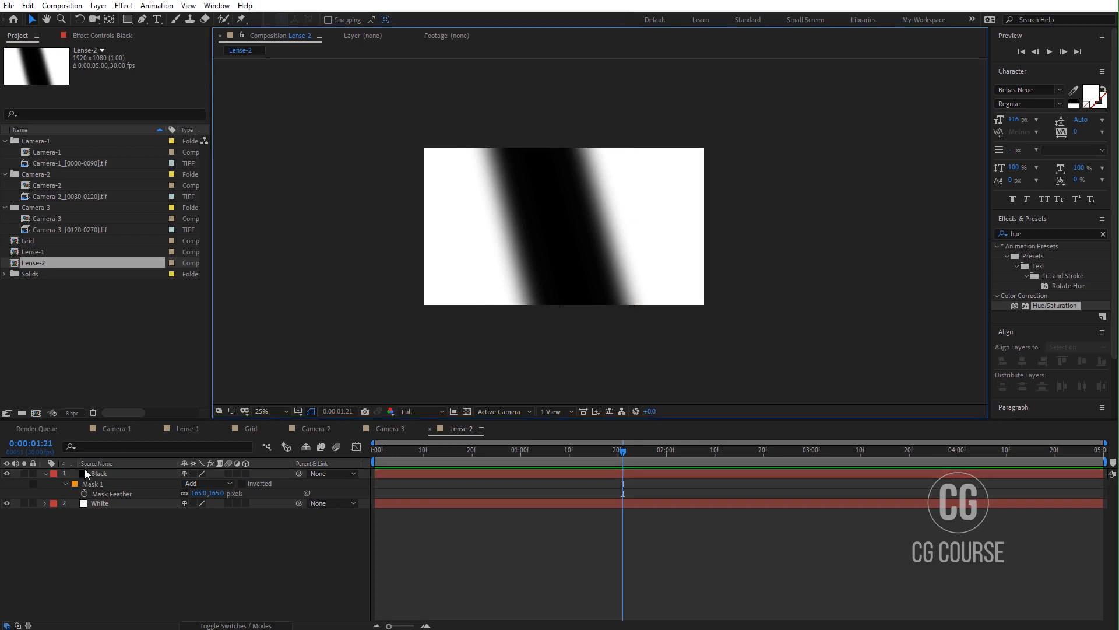
{"action": "left_click", "coordinate": [89, 484]}
{"action": "left_click_drag", "start_coordinate": [460, 97], "coordinate": [410, 191]}
{"action": "left_click_drag", "start_coordinate": [532, 327], "coordinate": [410, 280]}
{"action": "left_click_drag", "start_coordinate": [576, 118], "coordinate": [724, 156]}
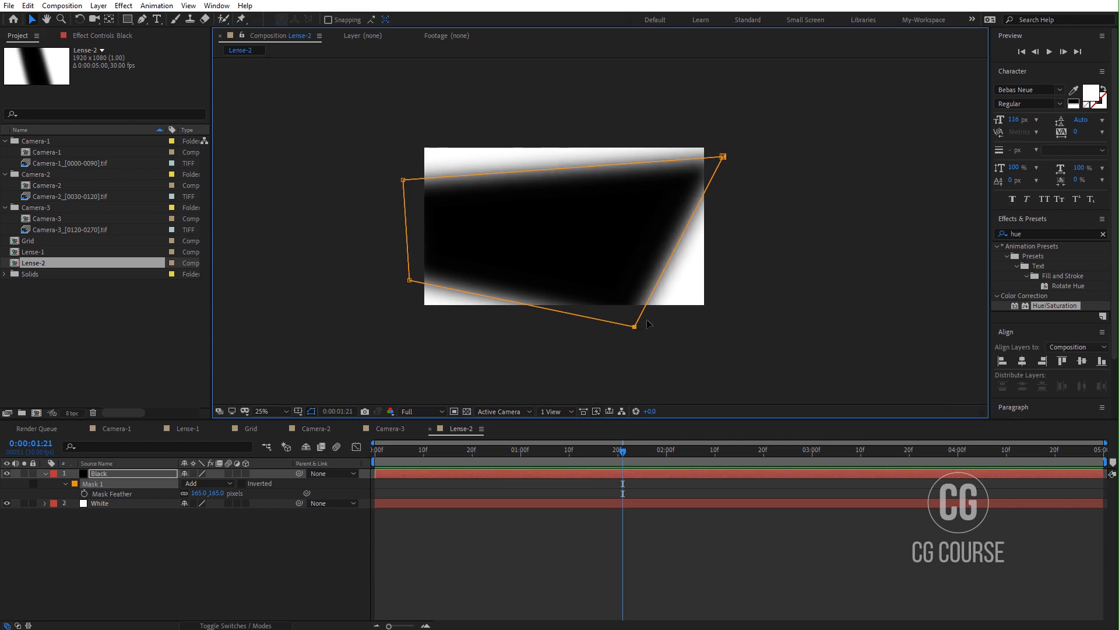
{"action": "left_click_drag", "start_coordinate": [635, 327], "coordinate": [750, 282]}
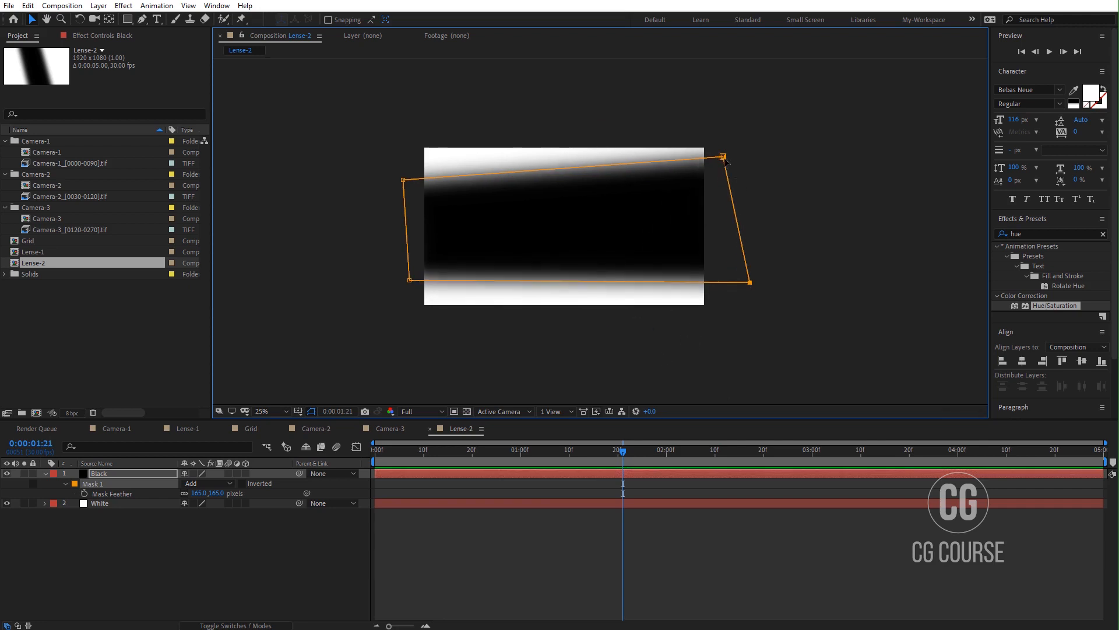
{"action": "left_click_drag", "start_coordinate": [724, 157], "coordinate": [726, 174]}
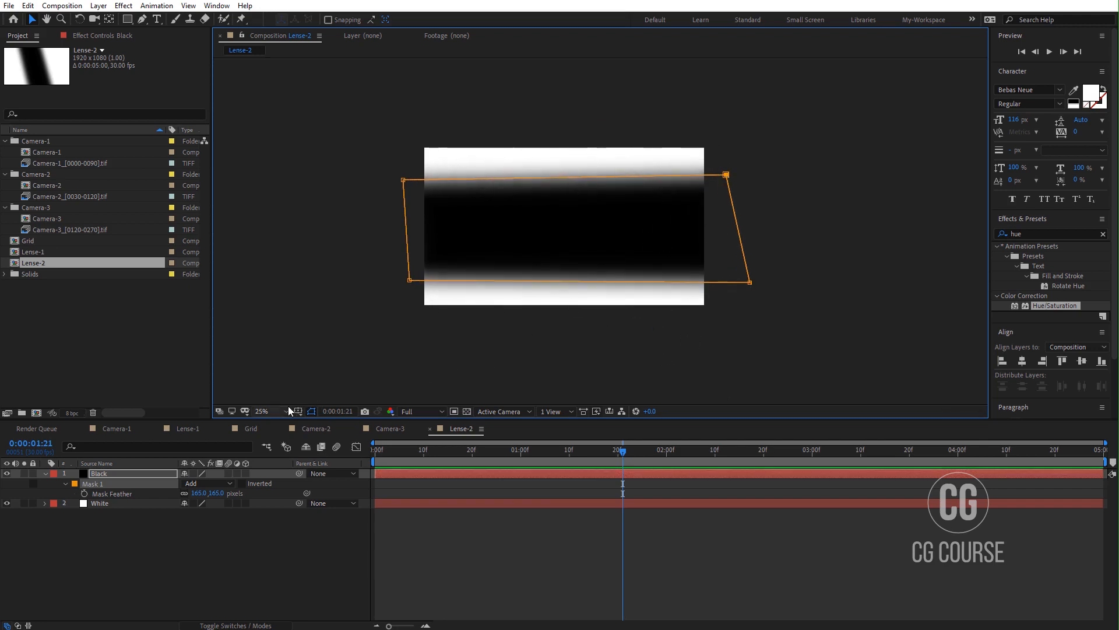
{"action": "key", "text": "shift+slash"}
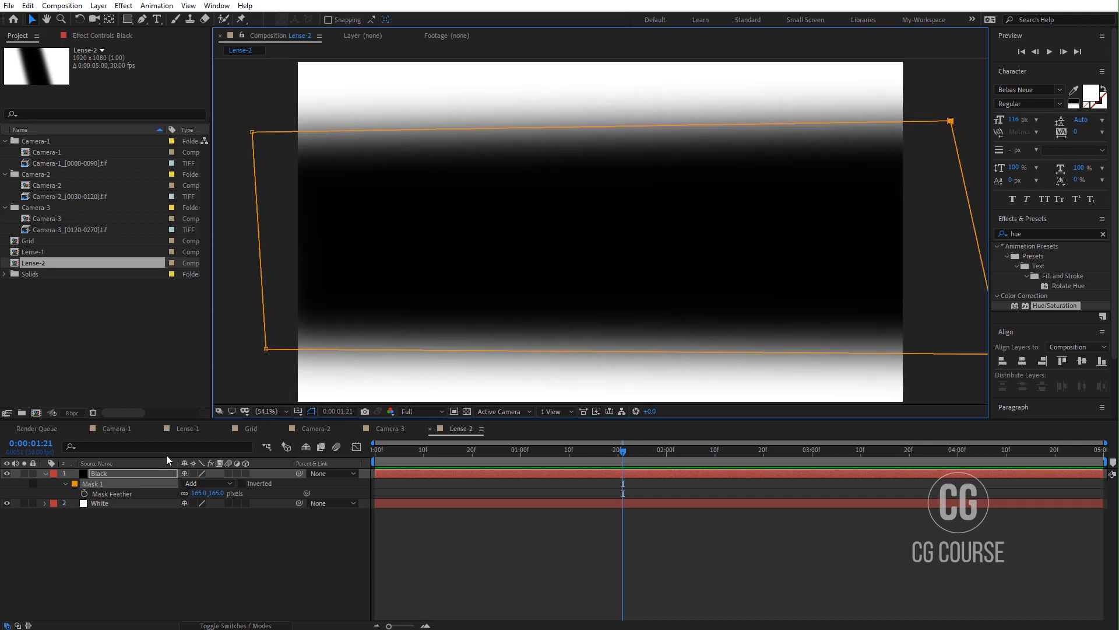
- Replace Lense-1 with Lense-2 in Camera-3, set it as the blur map layer of Camera-Depth's Camera Lens Blur, and check the blur
{"action": "left_click", "coordinate": [387, 434]}
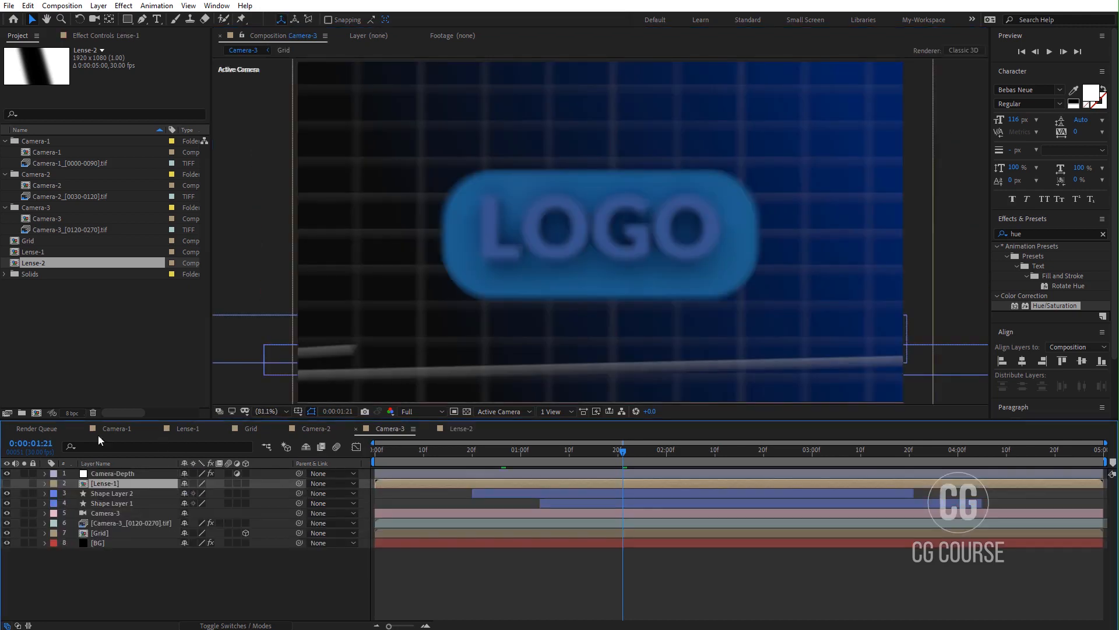
{"action": "left_click_drag", "start_coordinate": [32, 267], "coordinate": [99, 483], "text": "alt"}
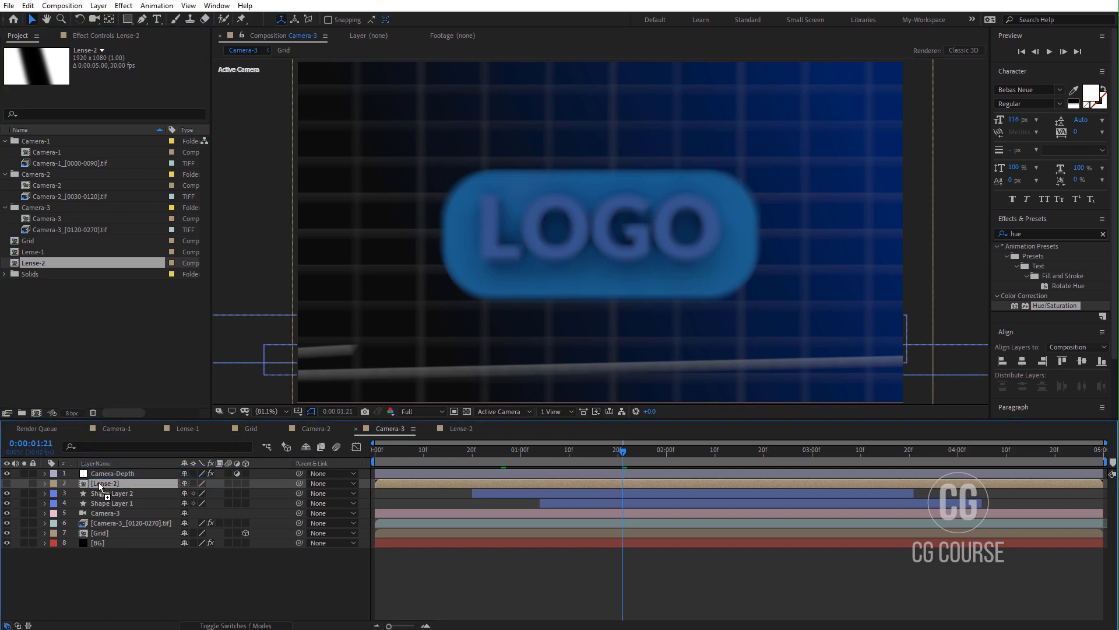
{"action": "left_click", "coordinate": [152, 474]}
{"action": "left_click", "coordinate": [102, 37]}
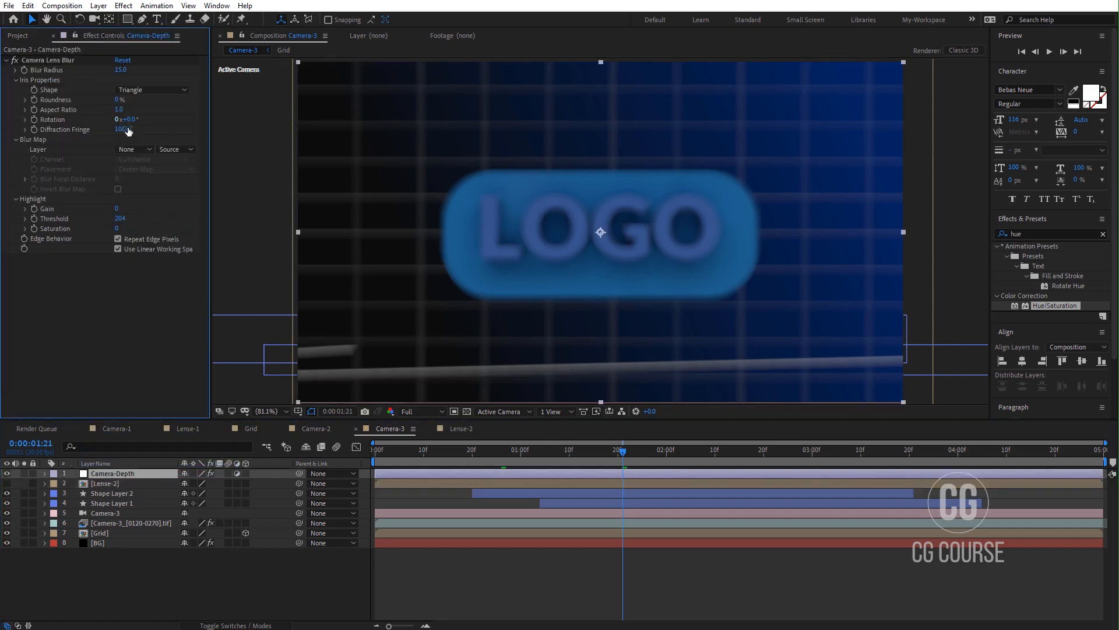
{"action": "left_click", "coordinate": [124, 150]}
{"action": "left_click", "coordinate": [142, 192]}
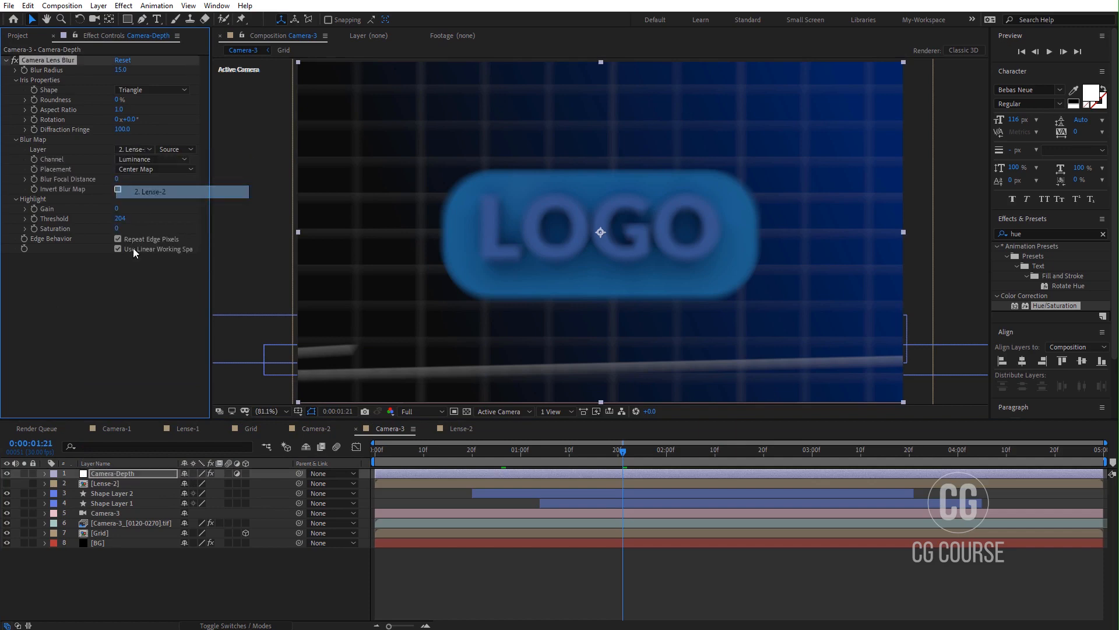
{"action": "left_click", "coordinate": [708, 585]}
{"action": "left_click_drag", "start_coordinate": [579, 455], "coordinate": [778, 457]}
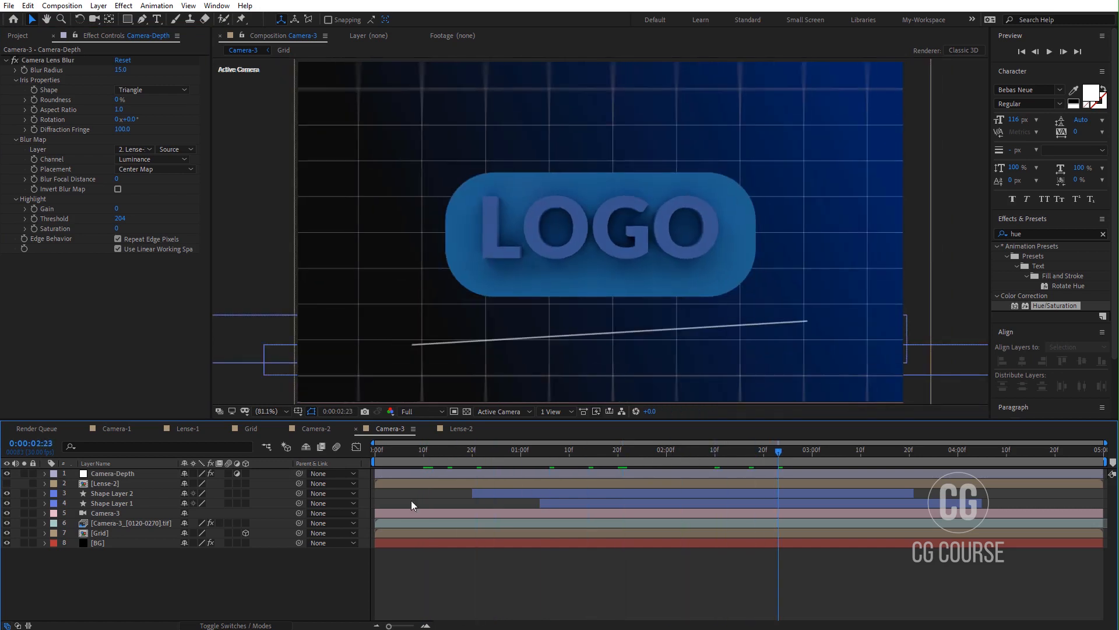
- Set the stroke width of Shape Layer 1 and Shape Layer 2 to 2 px and check the lines around 0:00:02:10
{"action": "left_click", "coordinate": [127, 503]}
{"action": "left_click", "coordinate": [116, 493], "text": "shift"}
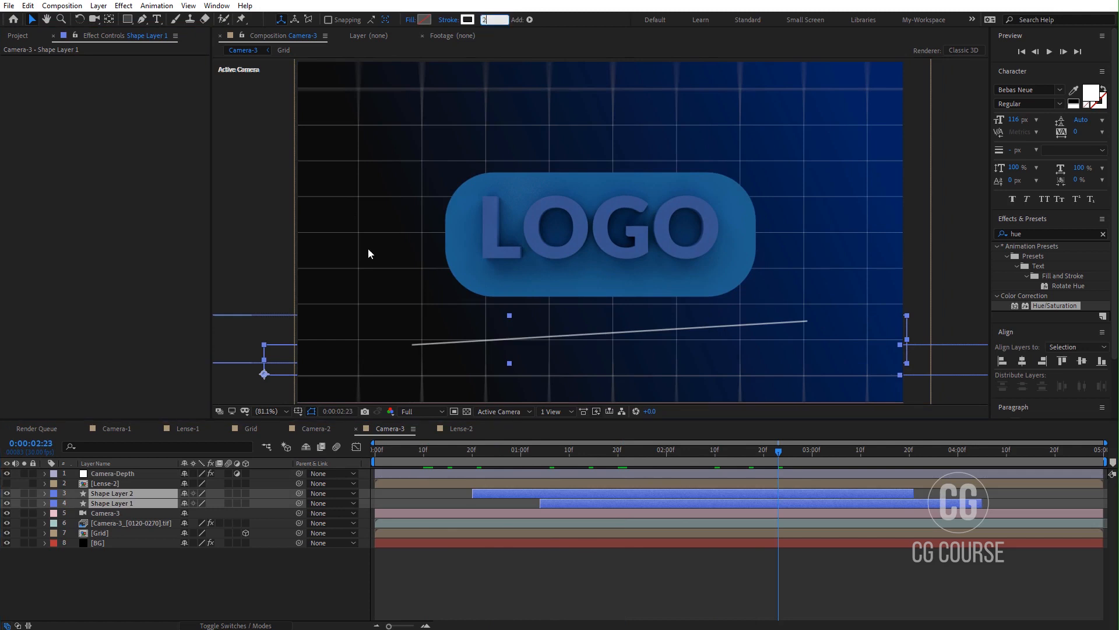
{"action": "left_click", "coordinate": [227, 576]}
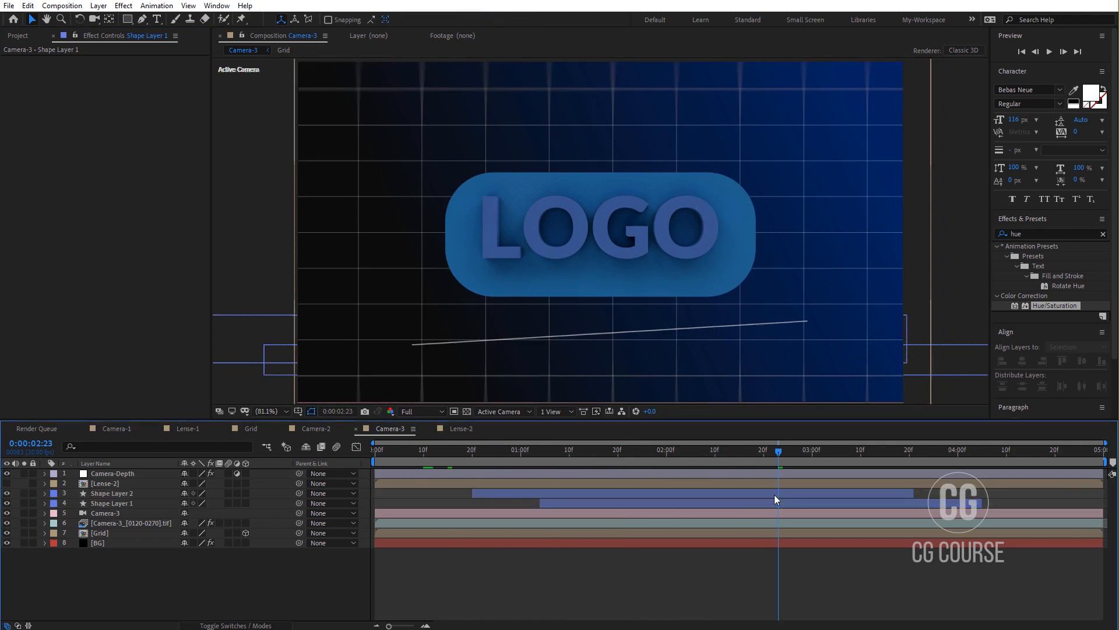
{"action": "left_click_drag", "start_coordinate": [777, 459], "coordinate": [715, 444]}
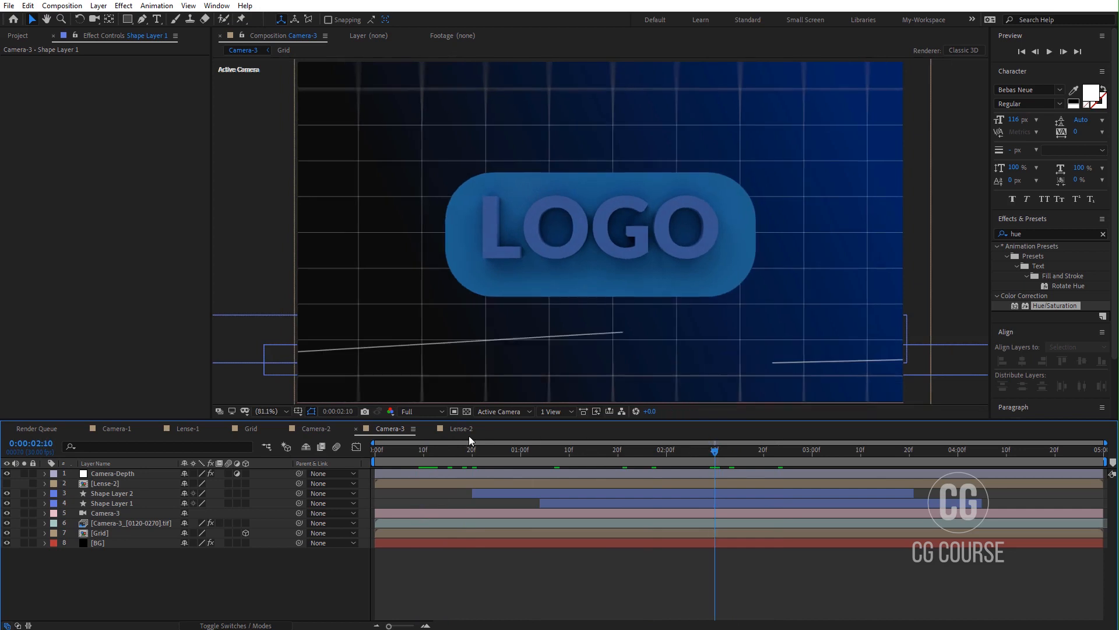
- Copy the CC-1, CC-2 and CC-3 layers from Camera-2, paste them above Camera-Depth in Camera-3 and extend them to the composition's end
{"action": "left_click", "coordinate": [310, 430]}
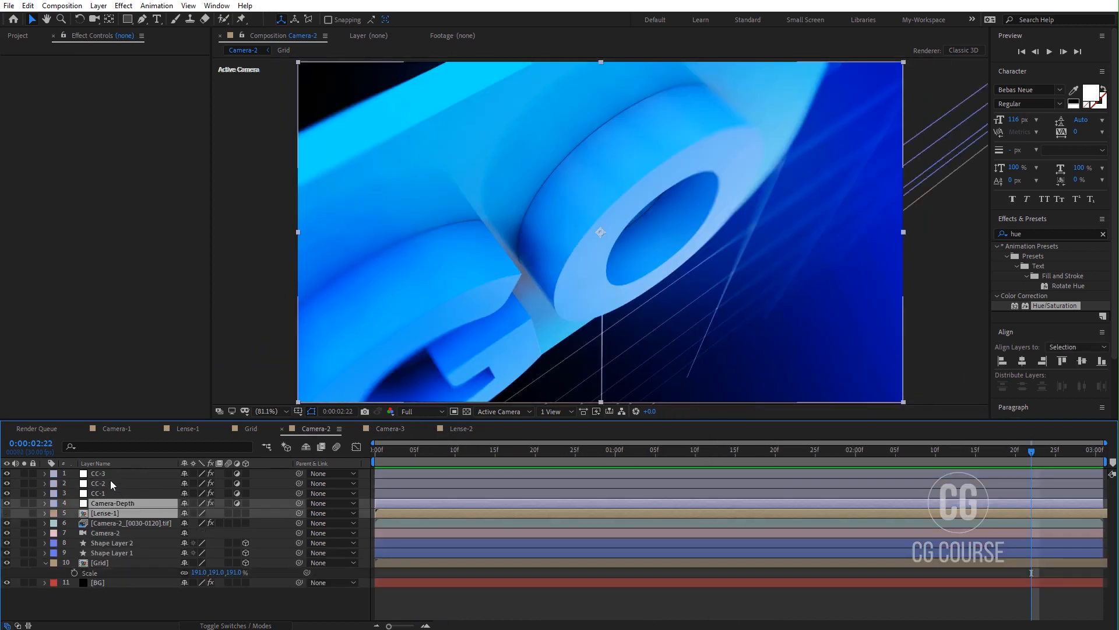
{"action": "left_click", "coordinate": [107, 477]}
{"action": "left_click", "coordinate": [104, 493], "text": "shift"}
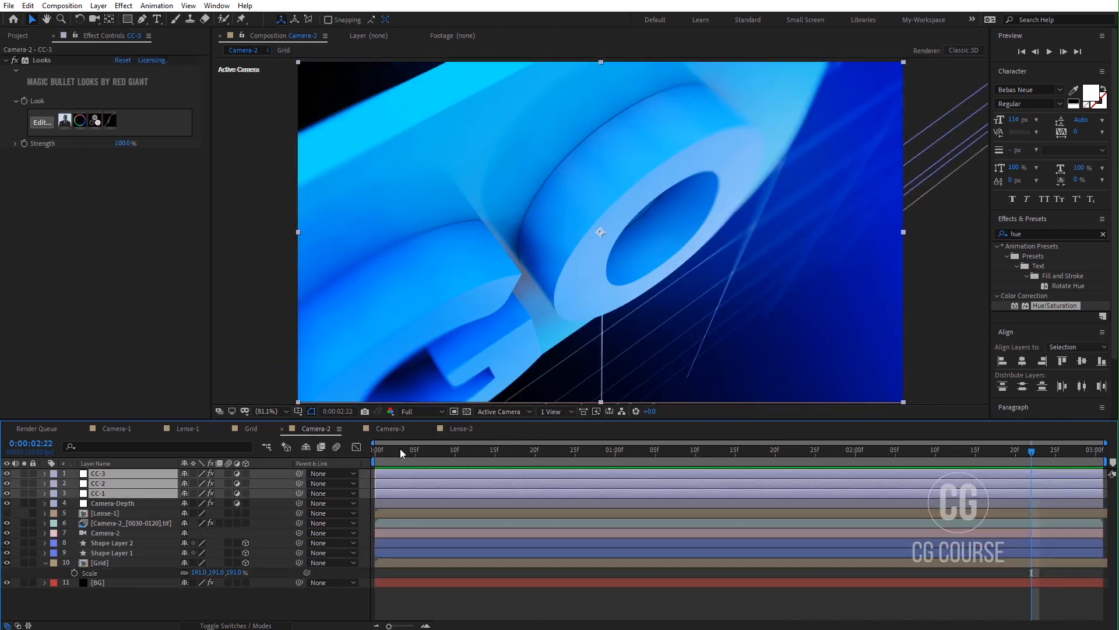
{"action": "left_click", "coordinate": [390, 428]}
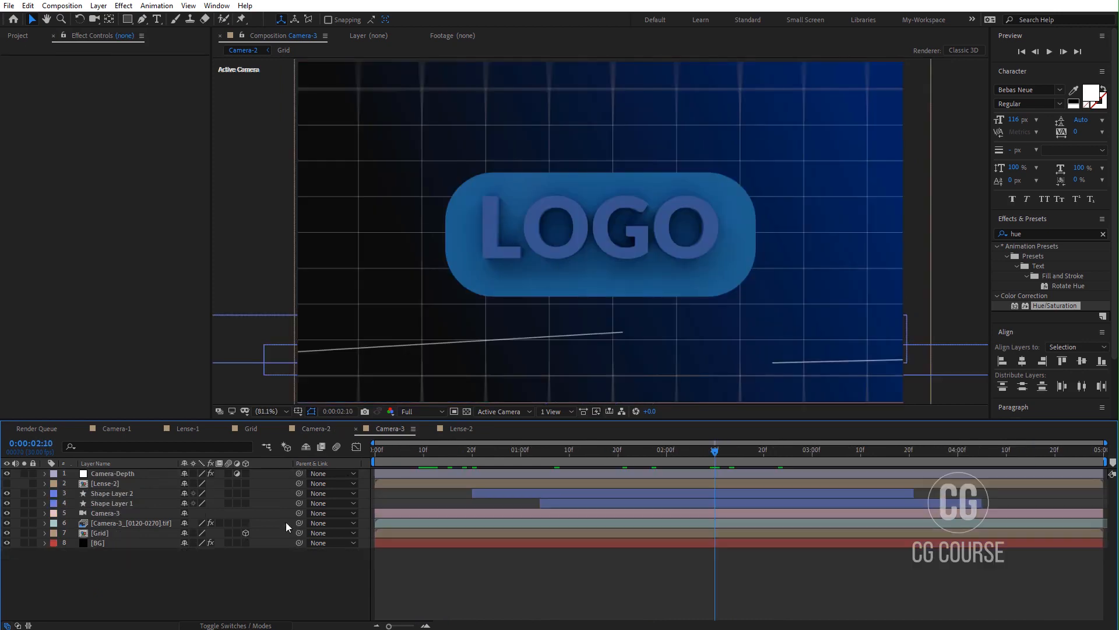
{"action": "left_click", "coordinate": [140, 476]}
{"action": "key", "text": "ctrl+v"}
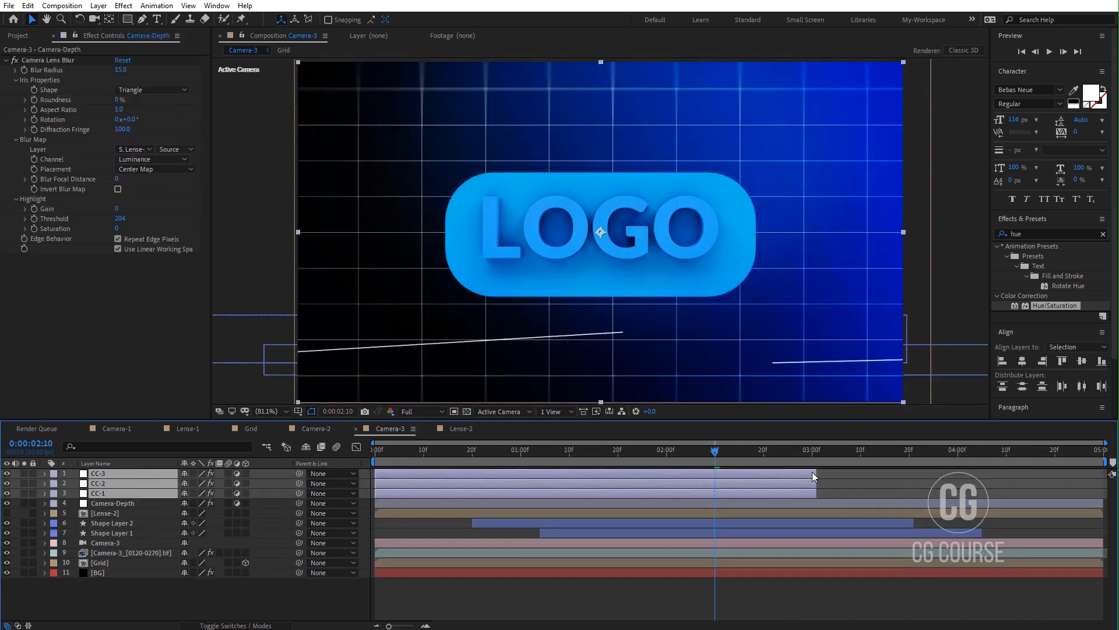
{"action": "left_click_drag", "start_coordinate": [816, 473], "coordinate": [1082, 481]}
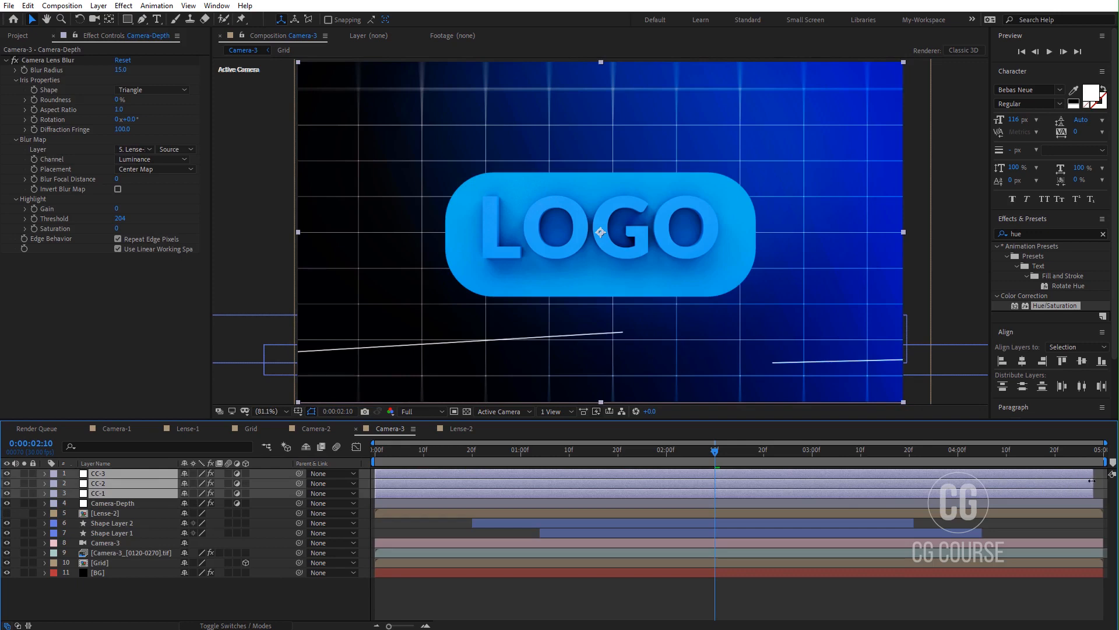
{"action": "left_click", "coordinate": [1052, 528]}
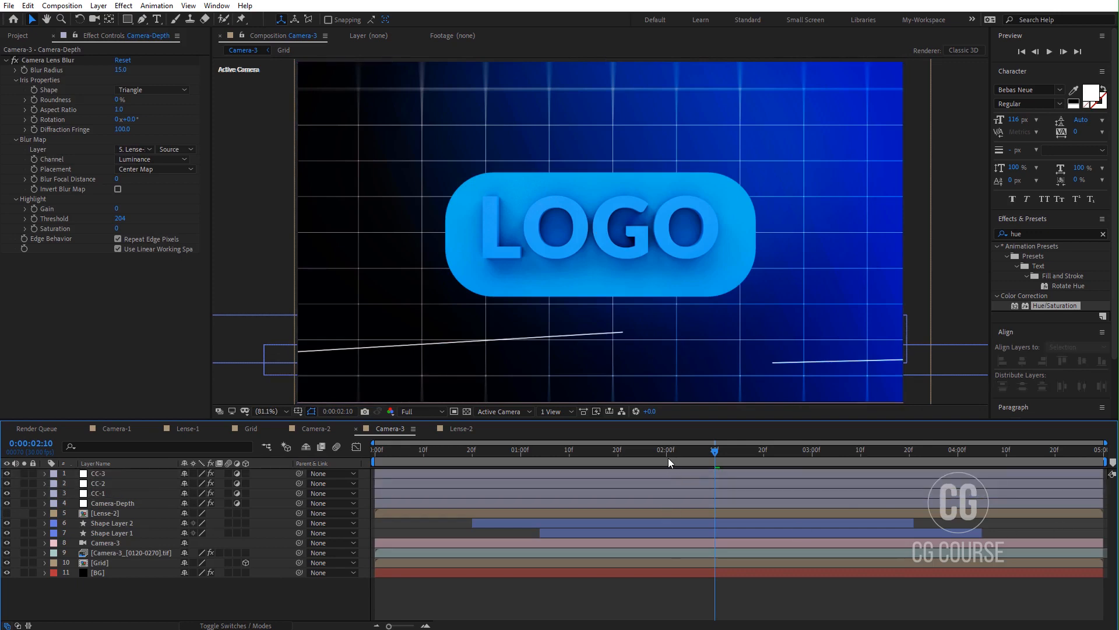
- Play the Camera-3 composition from its first frame to review the logo animation
{"action": "left_click_drag", "start_coordinate": [665, 454], "coordinate": [309, 470]}
{"action": "key", "text": "space"}
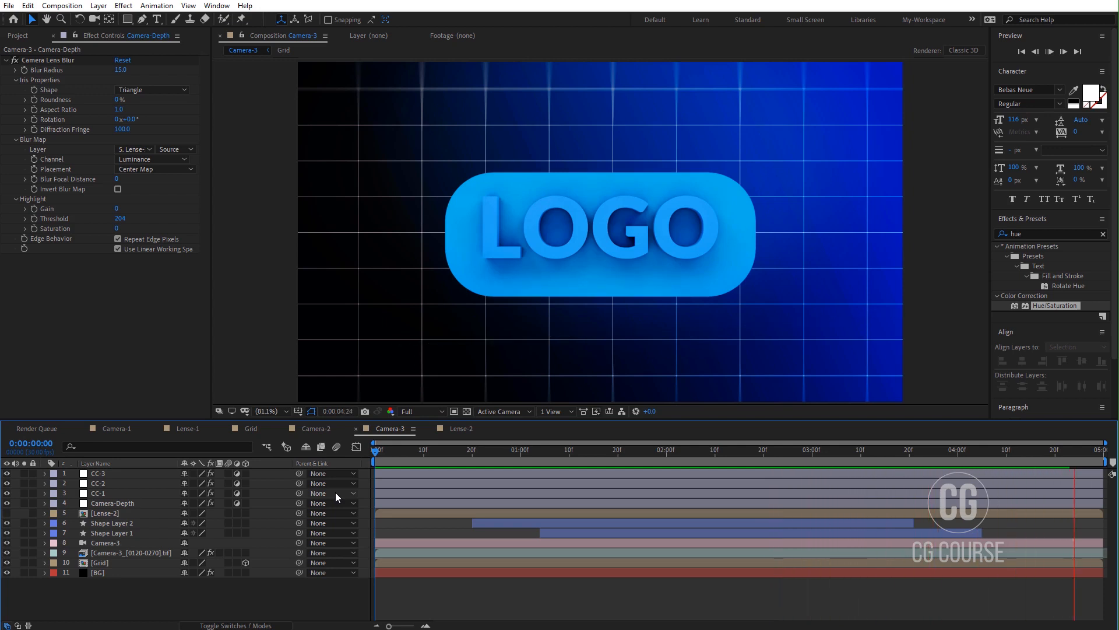
{"action": "key", "text": "space"}
{"action": "key", "text": "space"}
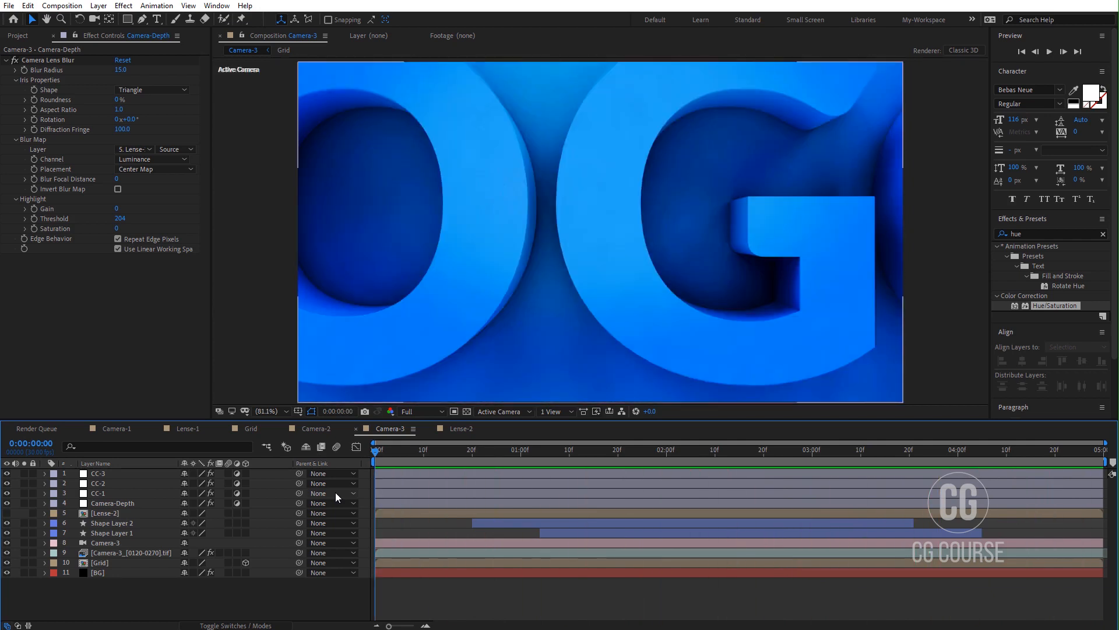
- Collapse the Camera-1, Camera-2 and Camera-3 folders in the project and clear the item selection
{"action": "left_click", "coordinate": [17, 36]}
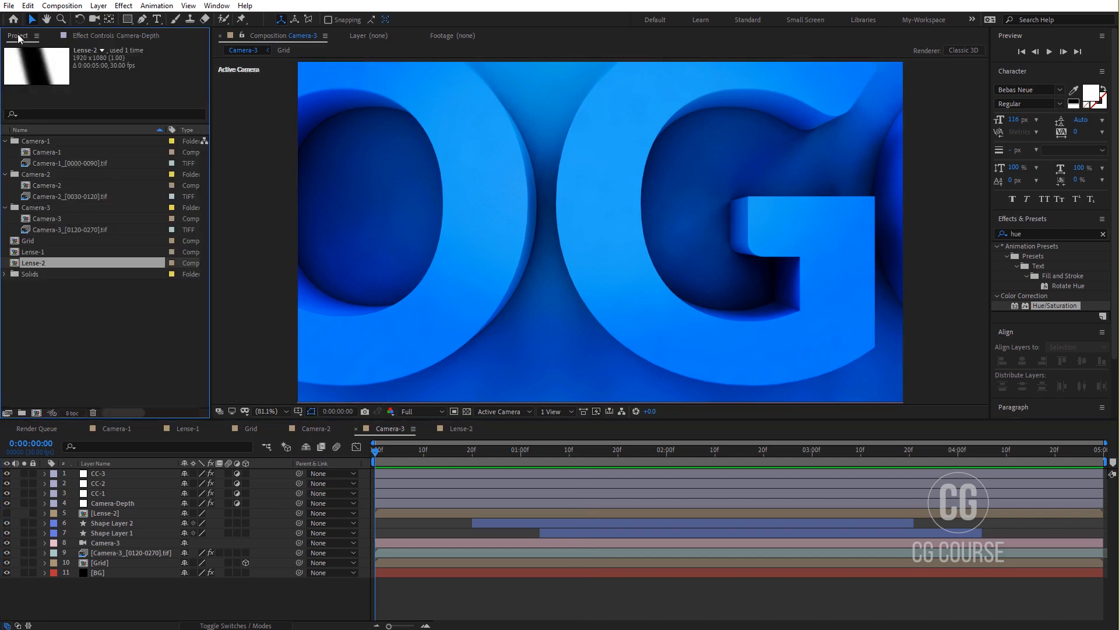
{"action": "left_click", "coordinate": [5, 141]}
{"action": "left_click", "coordinate": [5, 152]}
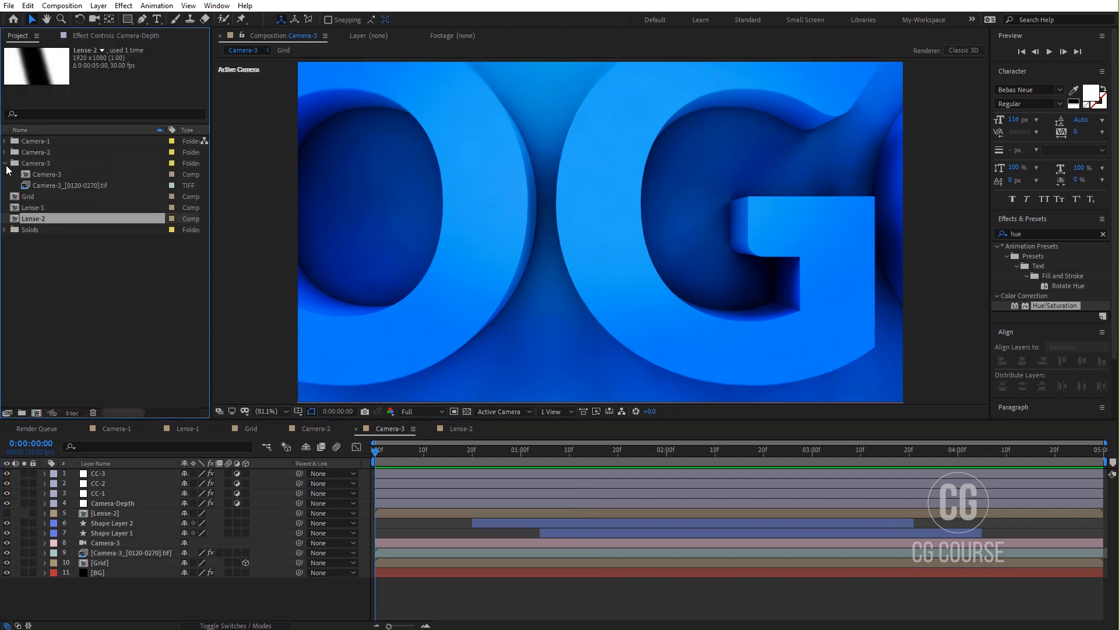
{"action": "left_click", "coordinate": [4, 163]}
{"action": "left_click", "coordinate": [43, 310]}
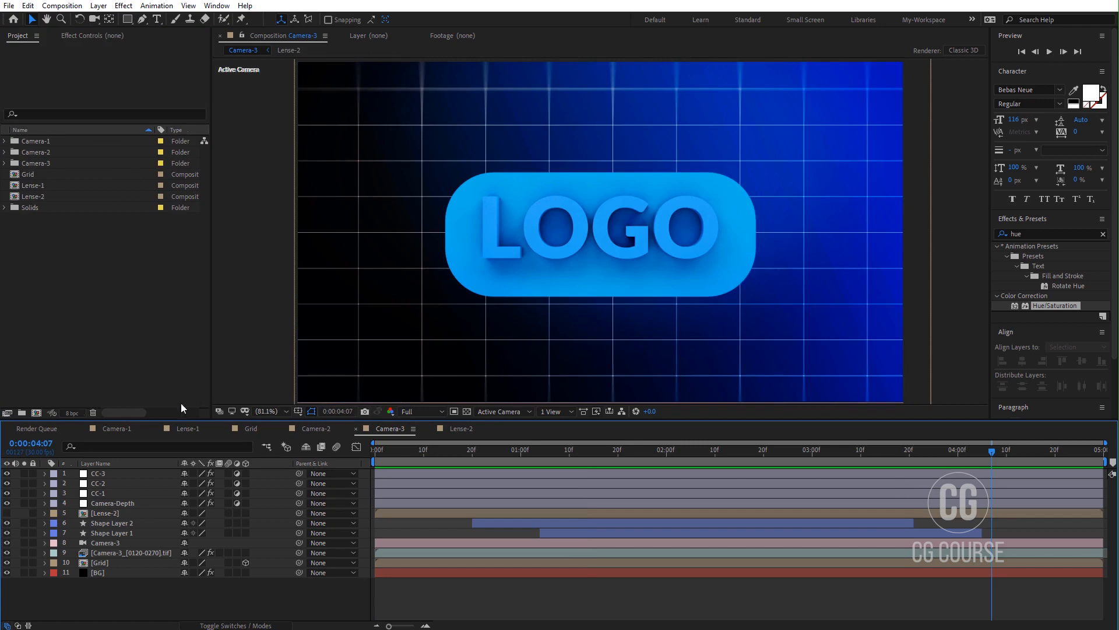
- Create a new 1280 x 720, 30 fps composition named _Rende_ with a duration of 0:00:15:00
{"action": "left_click", "coordinate": [36, 412]}
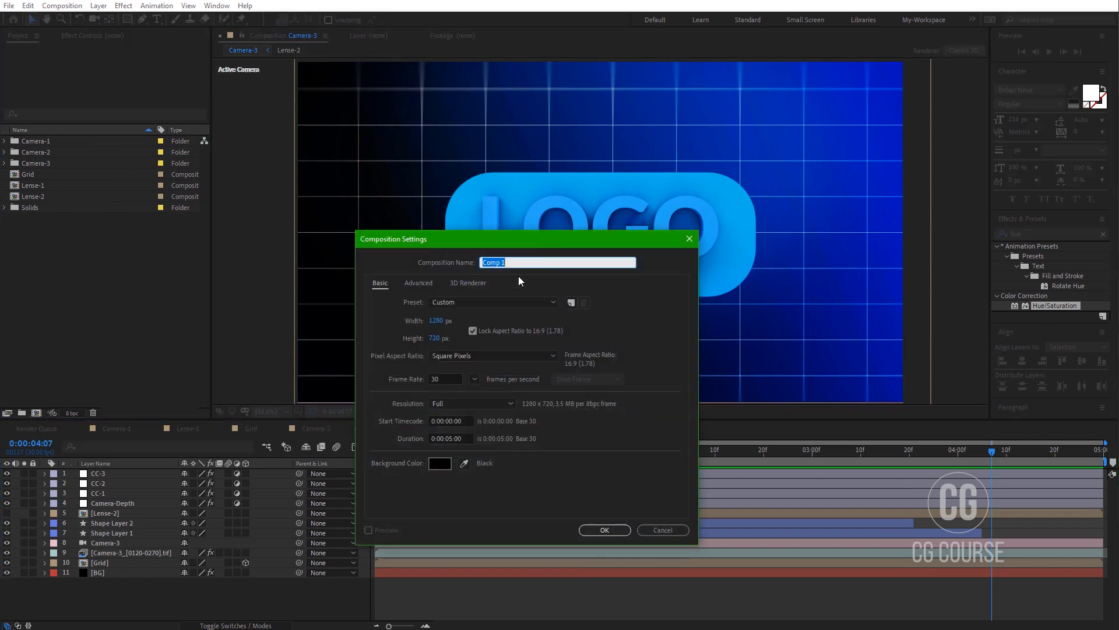
{"action": "left_click_drag", "start_coordinate": [535, 242], "coordinate": [572, 247]}
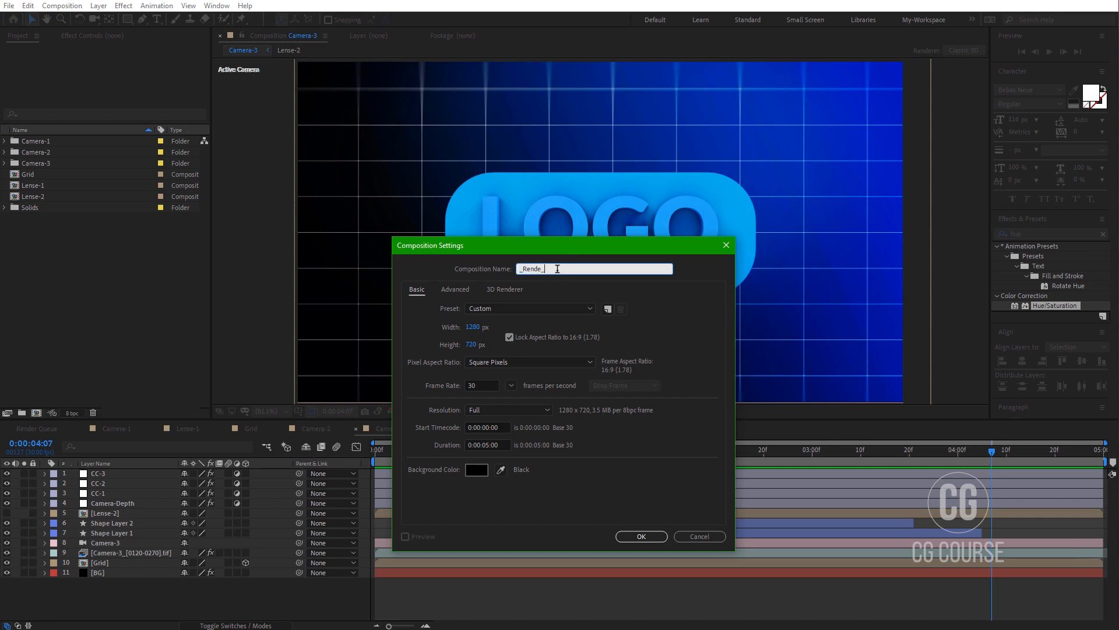
{"action": "left_click", "coordinate": [488, 445]}
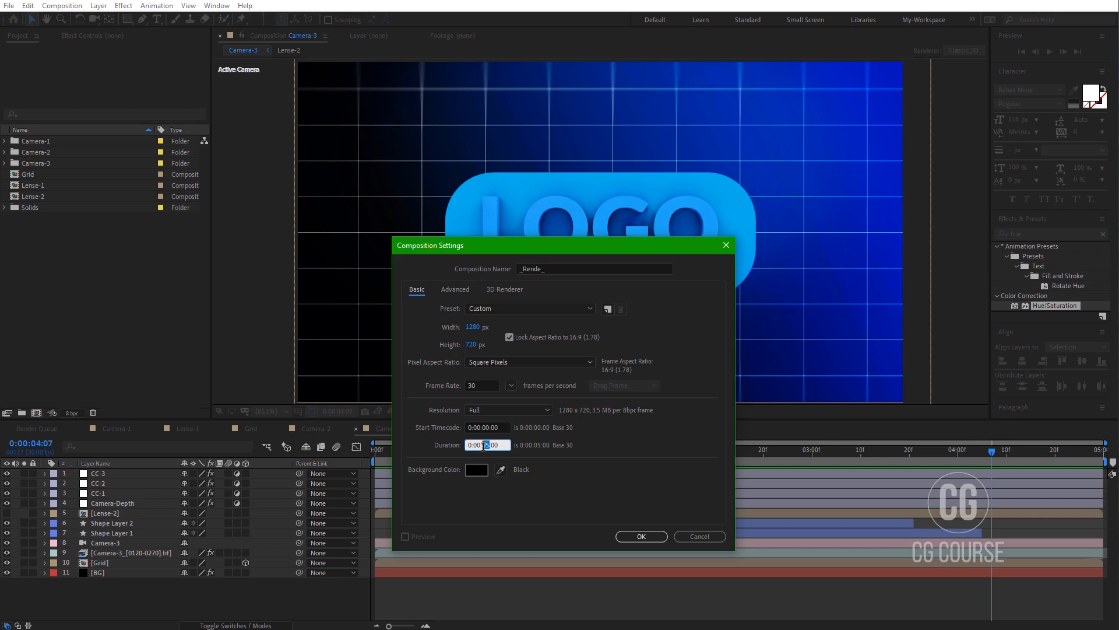
{"action": "left_click", "coordinate": [640, 536]}
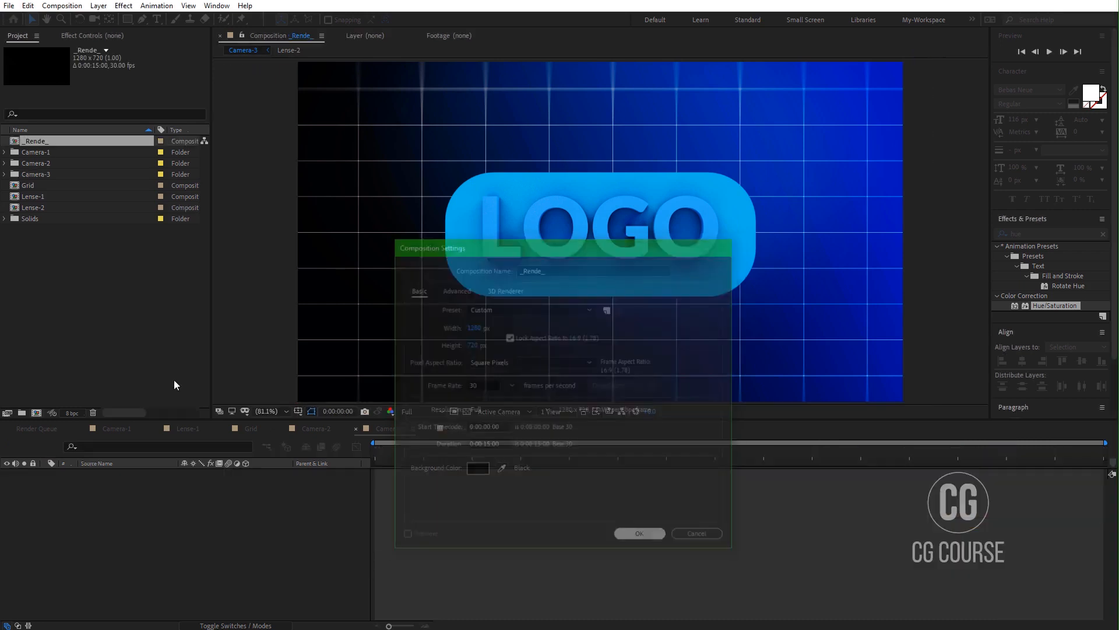
- Place the Camera-1, Camera-2 and Camera-3 compositions end to end in the _Rende_ timeline, each on its own layer
{"action": "left_click", "coordinate": [5, 153]}
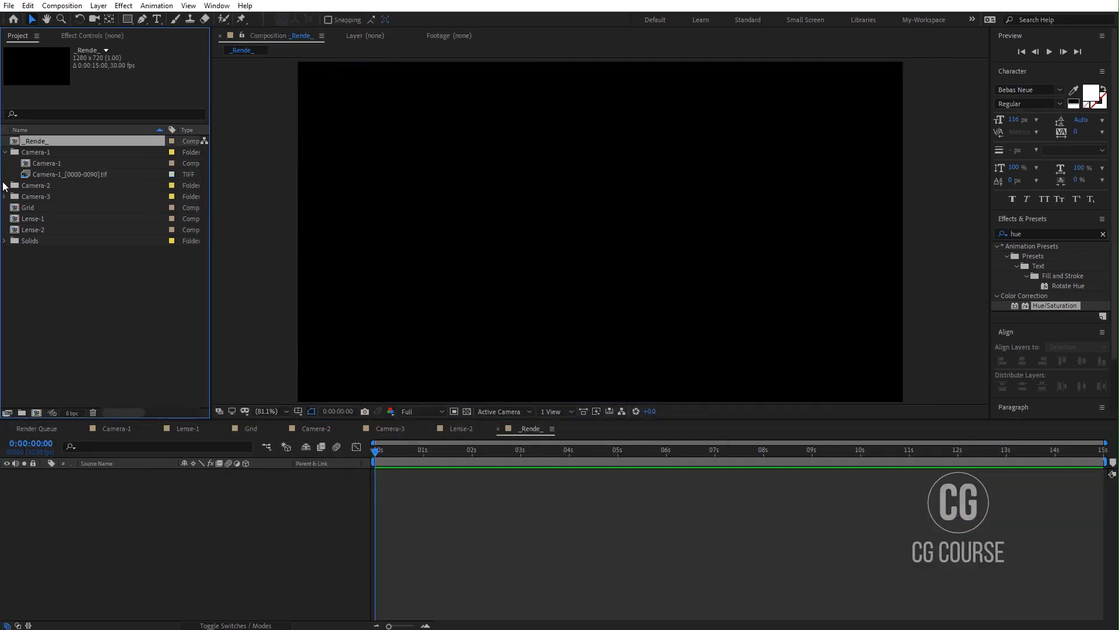
{"action": "left_click", "coordinate": [4, 185]}
{"action": "left_click", "coordinate": [5, 219]}
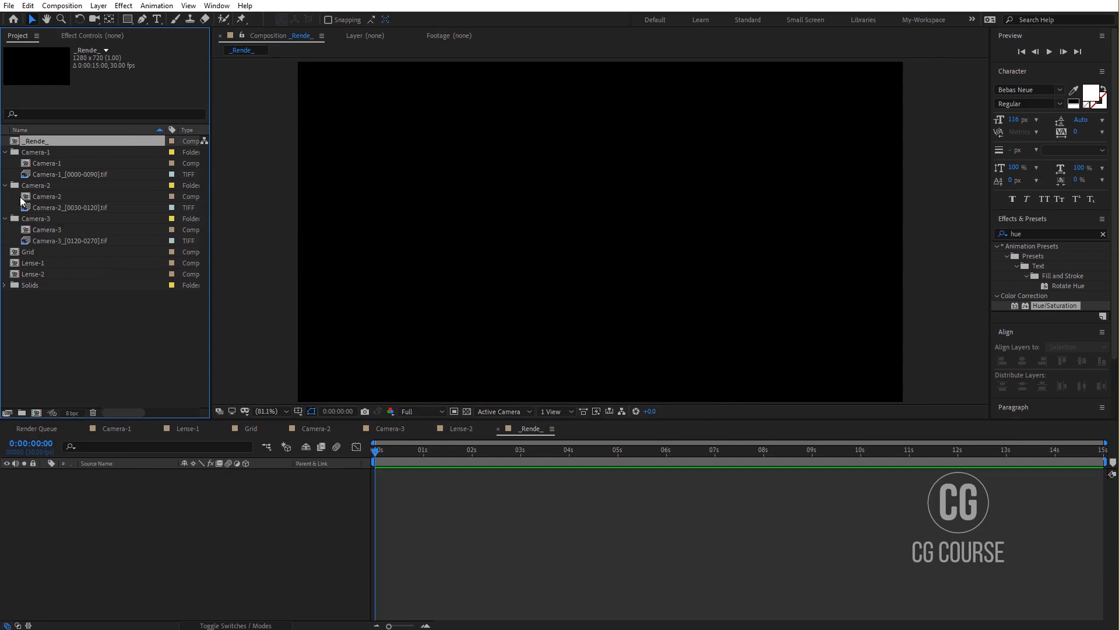
{"action": "left_click_drag", "start_coordinate": [47, 164], "coordinate": [153, 540]}
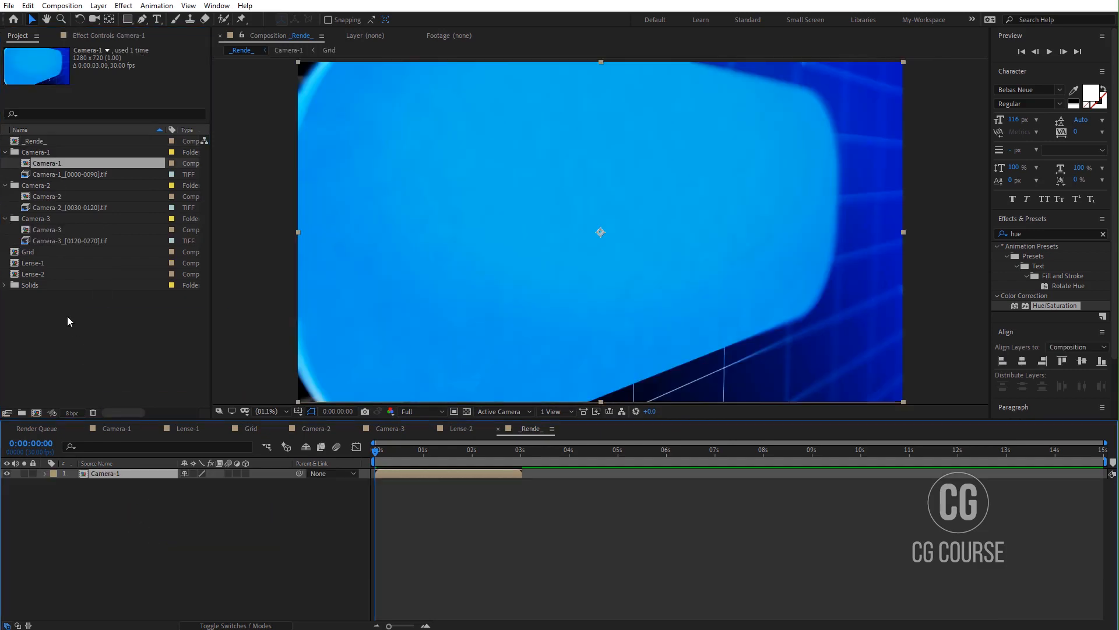
{"action": "left_click_drag", "start_coordinate": [45, 201], "coordinate": [198, 470]}
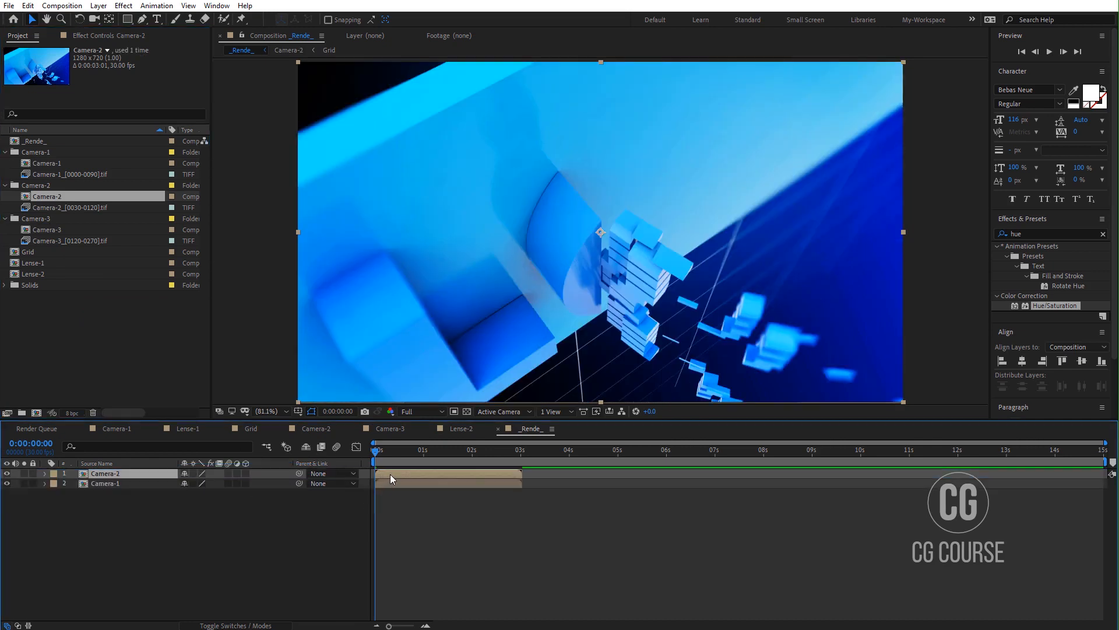
{"action": "left_click_drag", "start_coordinate": [390, 474], "coordinate": [526, 477]}
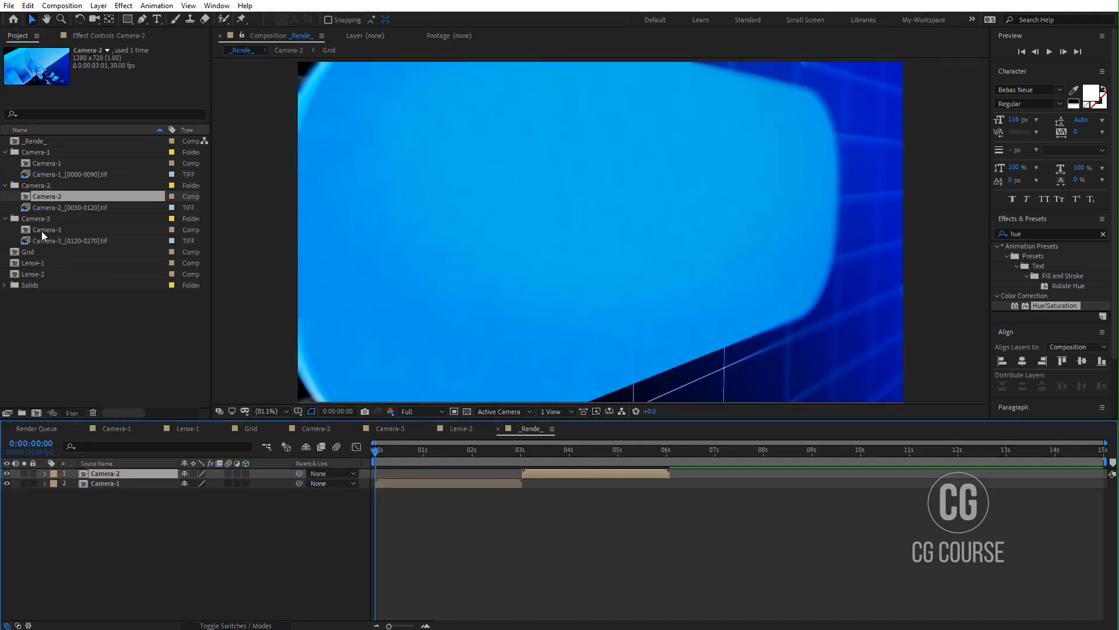
{"action": "left_click_drag", "start_coordinate": [41, 230], "coordinate": [689, 477]}
{"action": "left_click", "coordinate": [613, 535]}
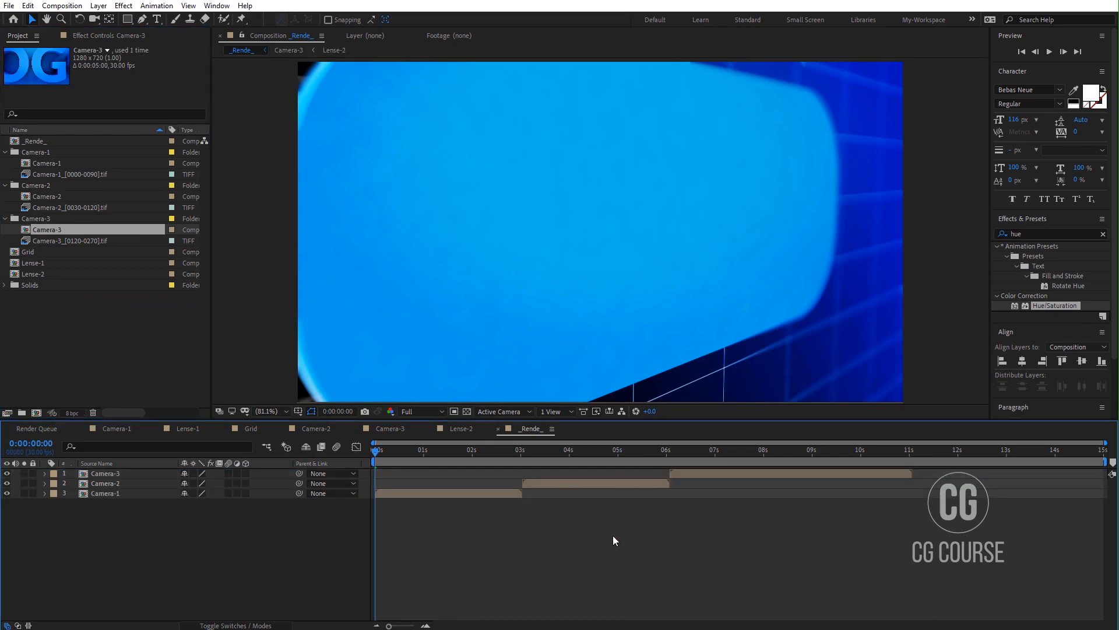
- End the work area at 0:00:11:01, where Camera-3 finishes, and trim the _Rende_ composition to it
{"action": "left_click_drag", "start_coordinate": [375, 452], "coordinate": [910, 472]}
{"action": "key", "text": "n"}
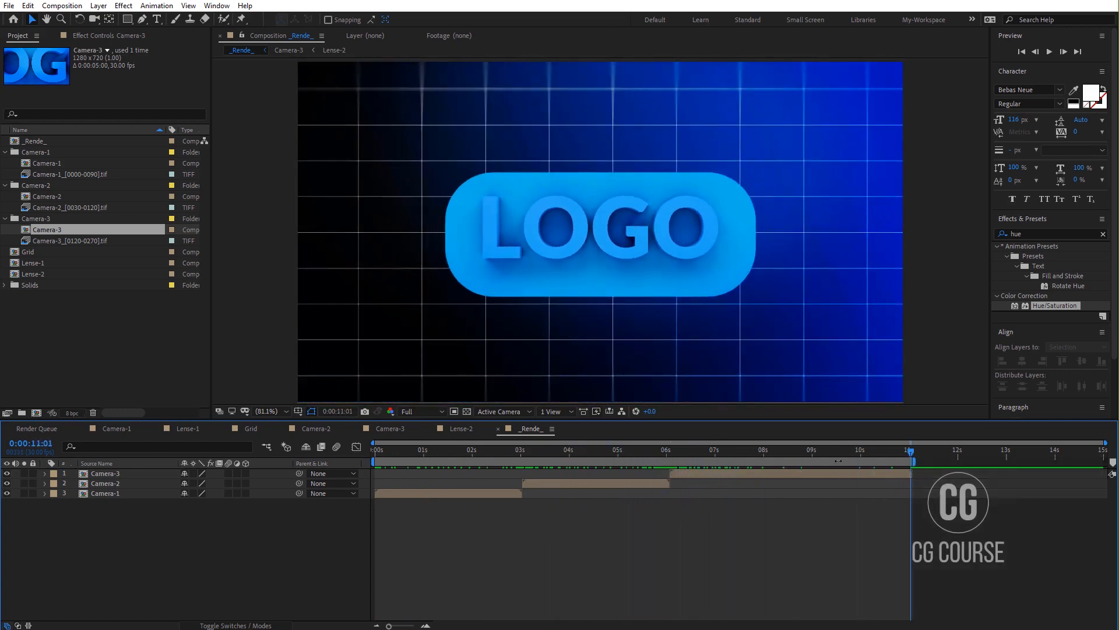
{"action": "right_click", "coordinate": [839, 460]}
{"action": "left_click", "coordinate": [856, 495]}
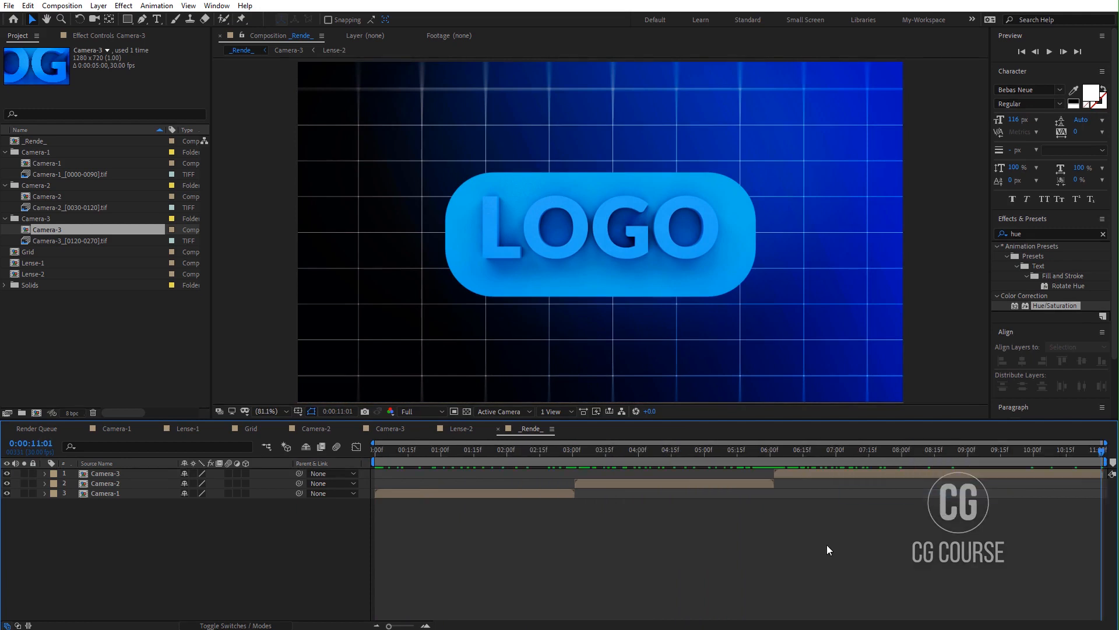
- Save the project and play the _Rende_ composition from its first frame
{"action": "key", "text": "ctrl+s"}
{"action": "left_click_drag", "start_coordinate": [782, 450], "coordinate": [404, 495]}
{"action": "key", "text": "space"}
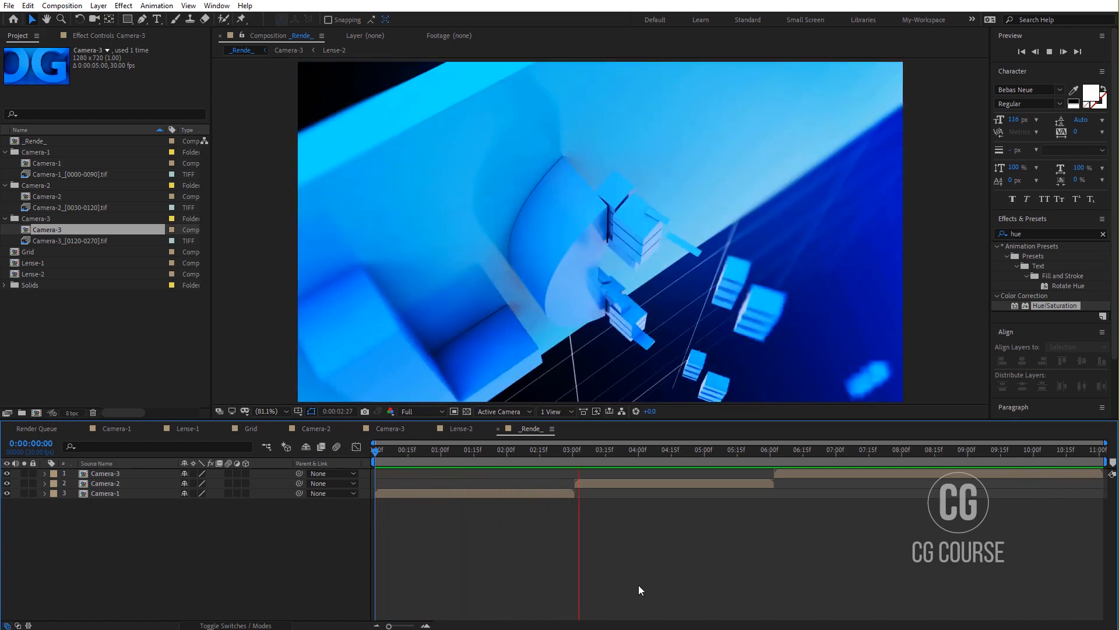
- Apply the Fast Box Blur effect to the Camera-3 layer, with the current time at the layer's start, 0:00:06:02
{"action": "mouse_move", "coordinate": [767, 454]}
{"action": "left_mouse_down"}
{"action": "mouse_move", "coordinate": [834, 454]}
{"action": "mouse_move", "coordinate": [781, 467]}
{"action": "left_mouse_up"}
{"action": "left_click", "coordinate": [783, 473]}
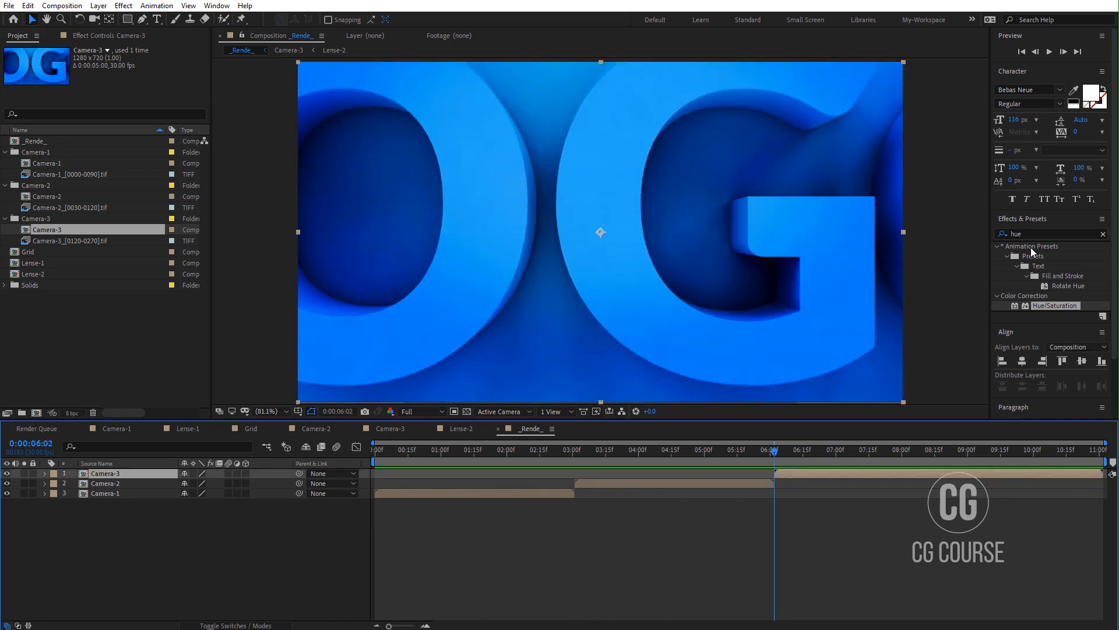
{"action": "left_click", "coordinate": [998, 234]}
{"action": "type", "text": "fast"}
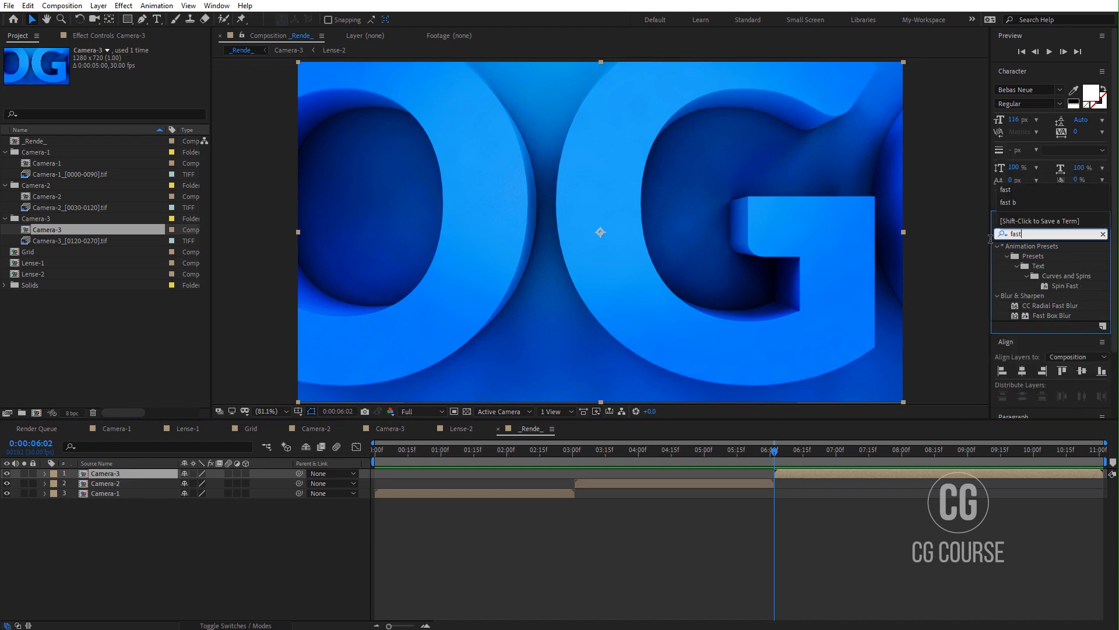
{"action": "left_click_drag", "start_coordinate": [1052, 315], "coordinate": [829, 474]}
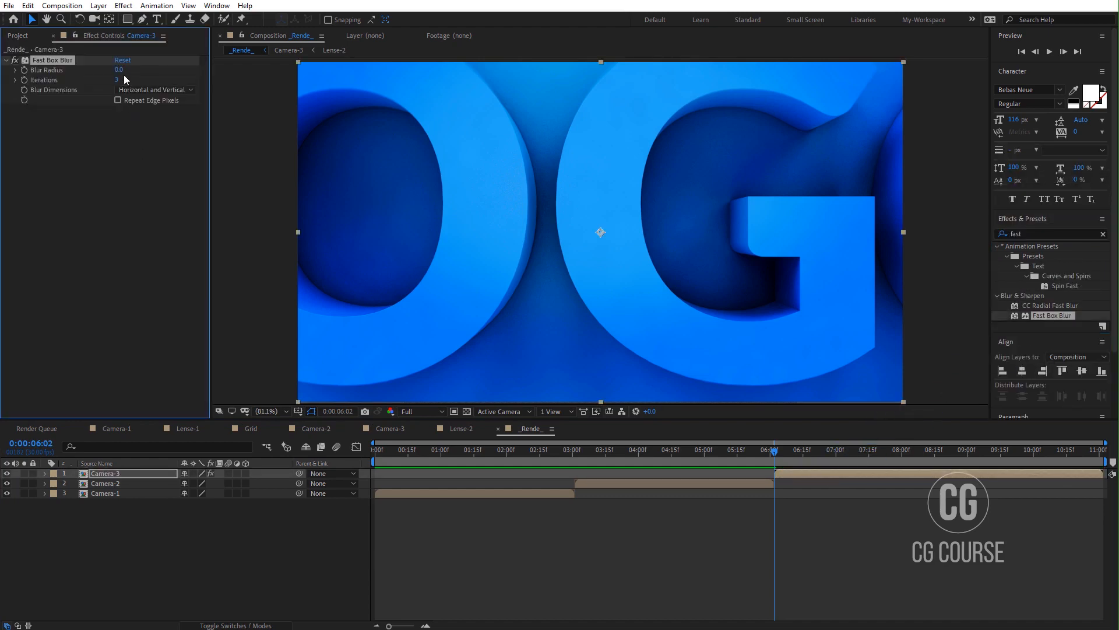
- Enable Repeat Edge Pixels and keyframe Camera-3's Blur Radius at 15 on 0:00:06:02 and 0 on 0:00:07:00
{"action": "left_click_drag", "start_coordinate": [119, 72], "coordinate": [125, 70]}
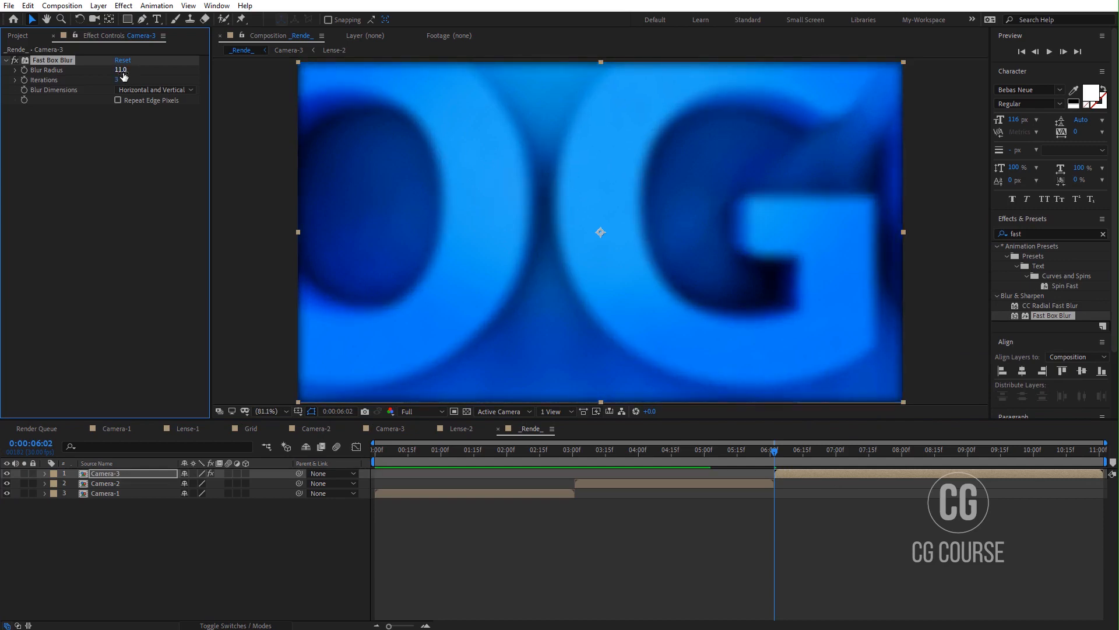
{"action": "type", "text": "15"}
{"action": "key", "text": "Return"}
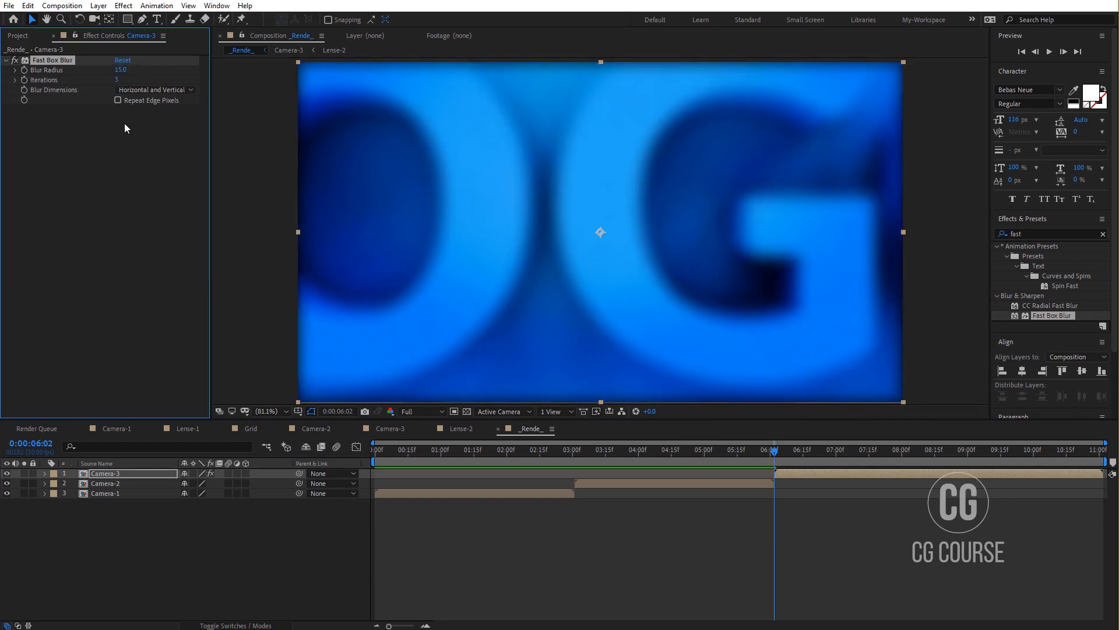
{"action": "left_click", "coordinate": [118, 102]}
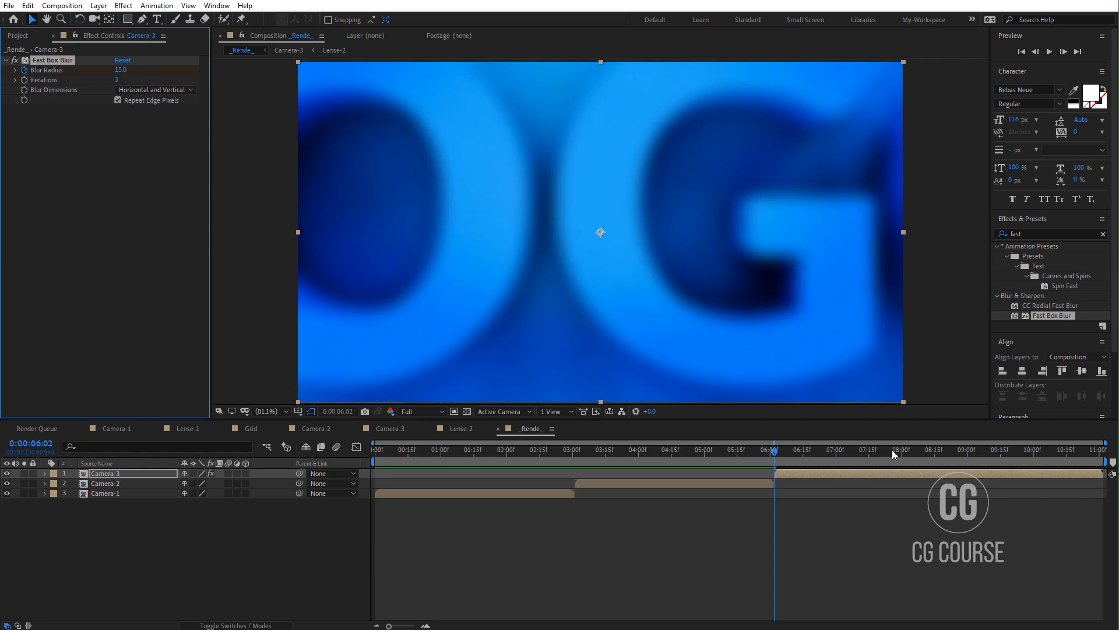
{"action": "left_click", "coordinate": [837, 454]}
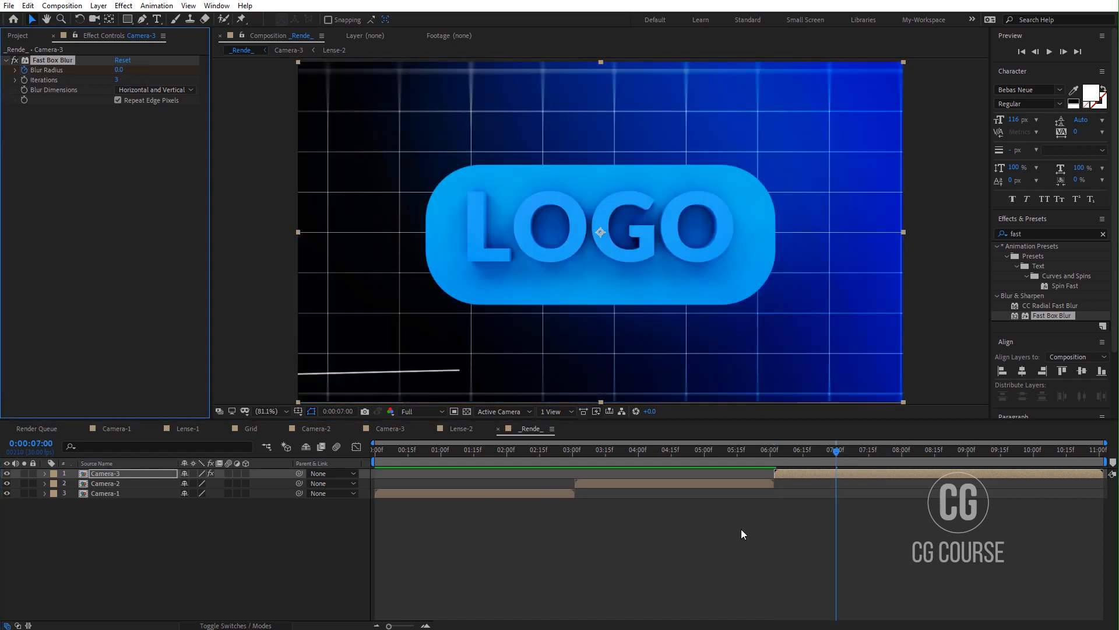
- Reveal the Camera-3 layer's Blur Radius keyframes and apply Easy Ease to both
{"action": "left_click_drag", "start_coordinate": [803, 456], "coordinate": [768, 501]}
{"action": "key", "text": "u"}
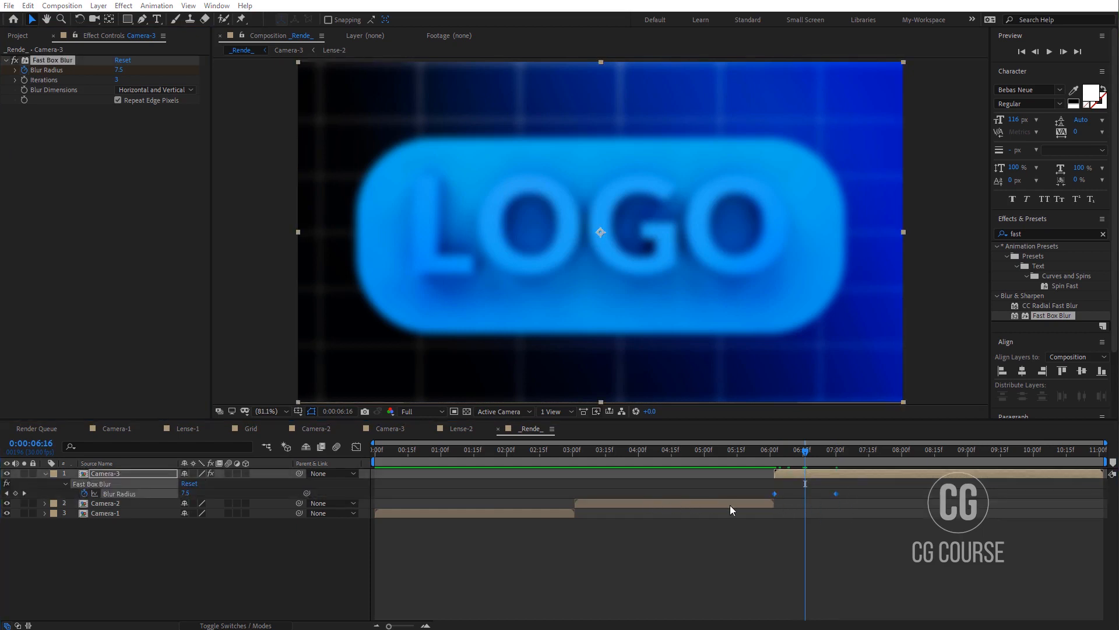
{"action": "right_click", "coordinate": [774, 493]}
{"action": "mouse_move", "coordinate": [828, 627]}
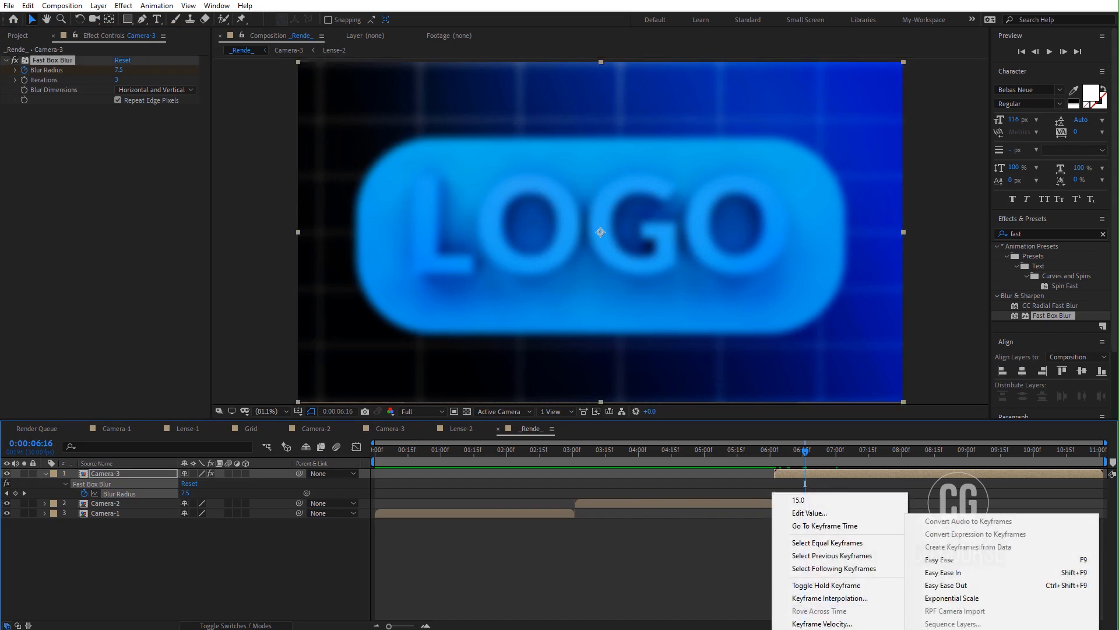
{"action": "left_click", "coordinate": [942, 564]}
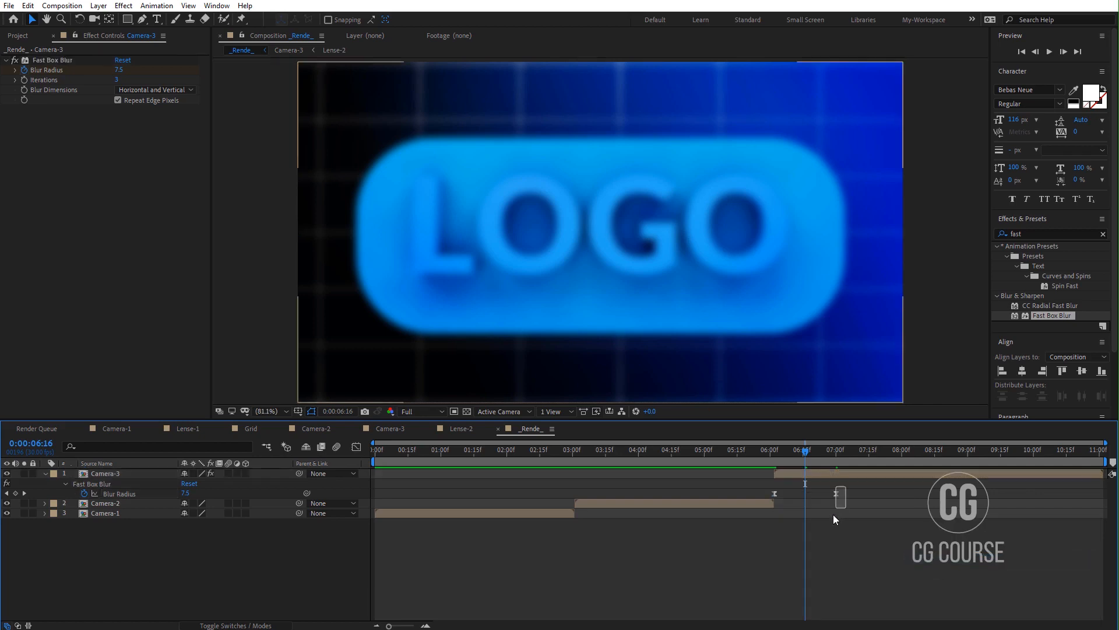
- Lengthen the last Blur Radius keyframe's incoming handle in the speed graph so the blur clears quickly at first and then slows
{"action": "left_click", "coordinate": [356, 447]}
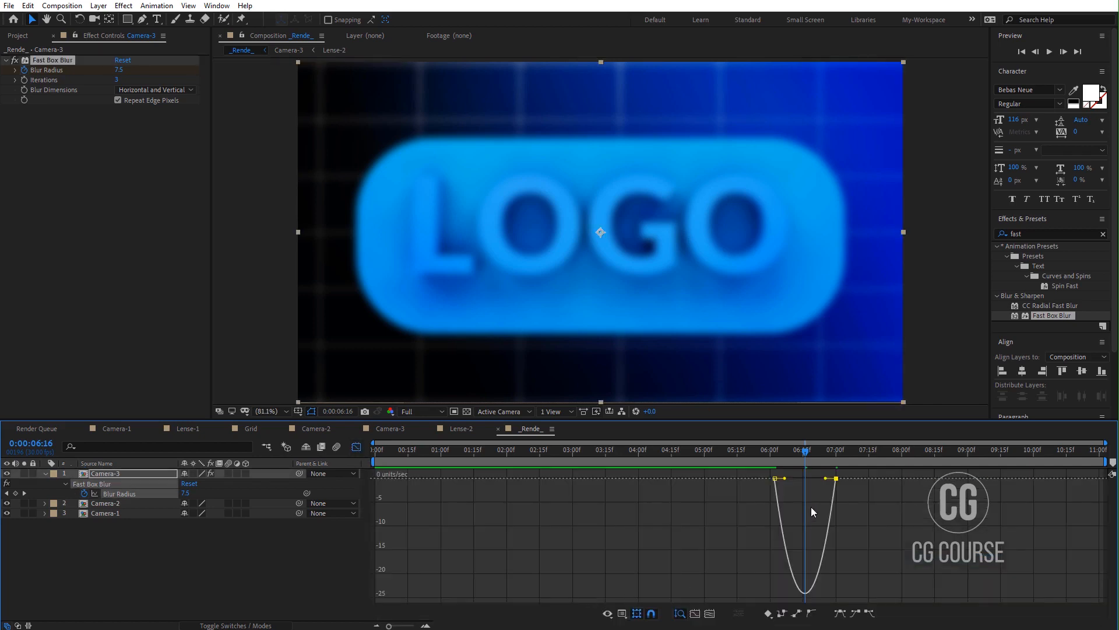
{"action": "left_click_drag", "start_coordinate": [825, 478], "coordinate": [766, 481]}
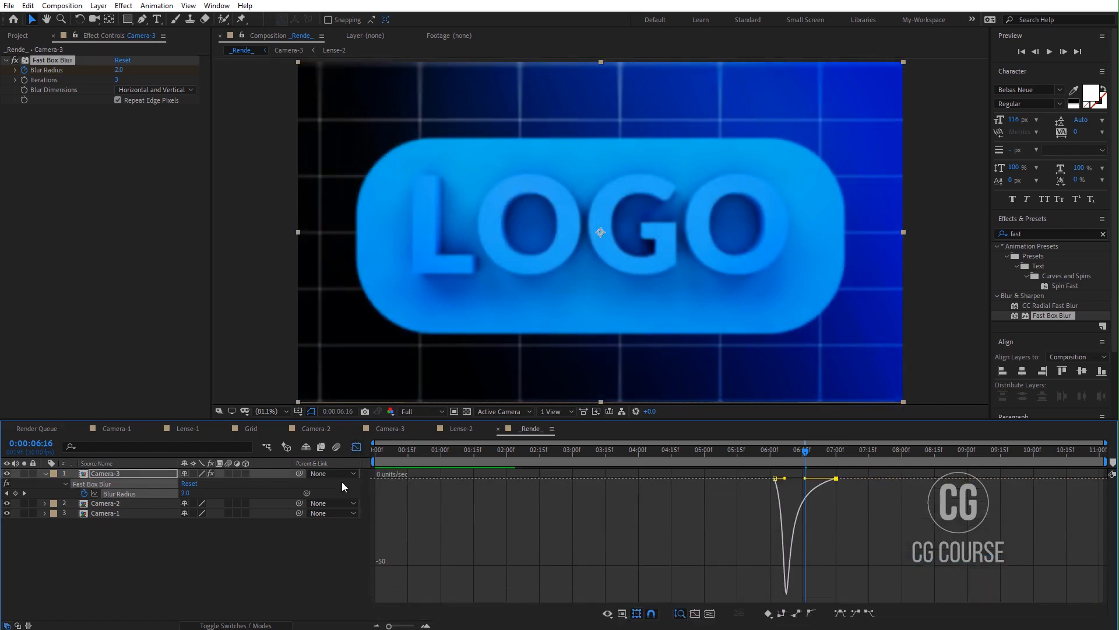
{"action": "left_click", "coordinate": [357, 446]}
{"action": "left_click", "coordinate": [688, 574]}
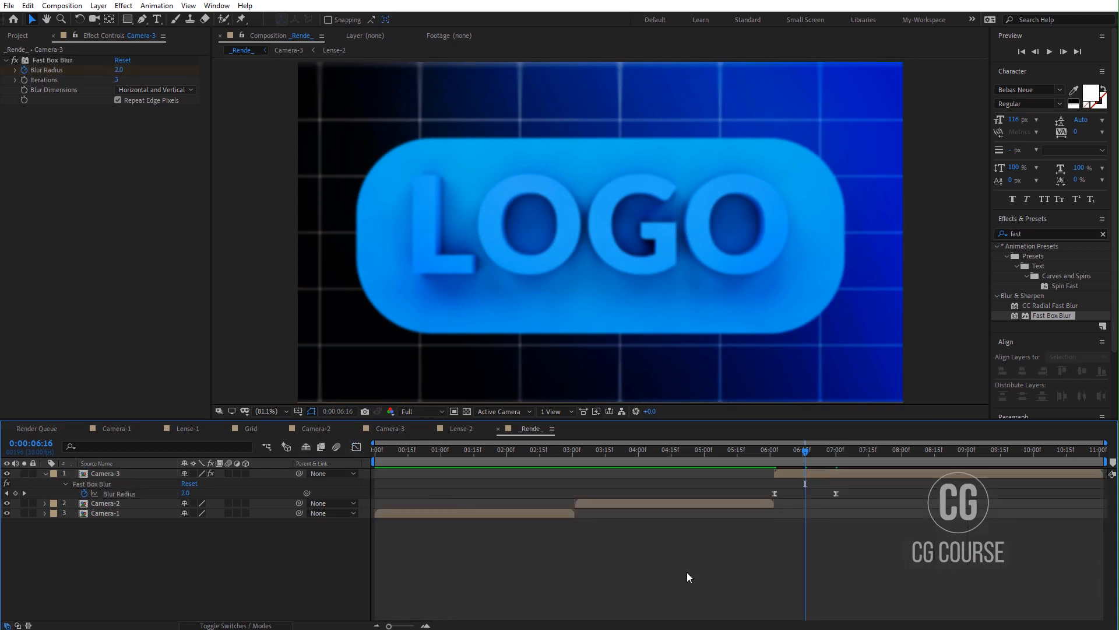
- Play the _Rende_ composition to review the blur transition into Camera-3, stopping at 0:00:09:06
{"action": "key", "text": "space"}
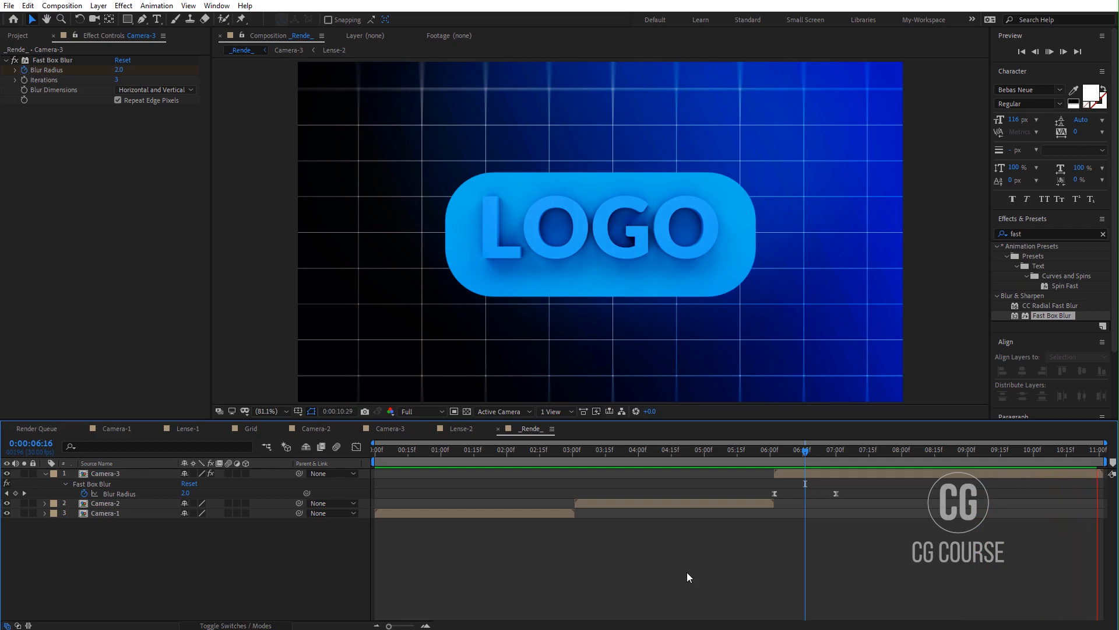
{"action": "key", "text": "space"}
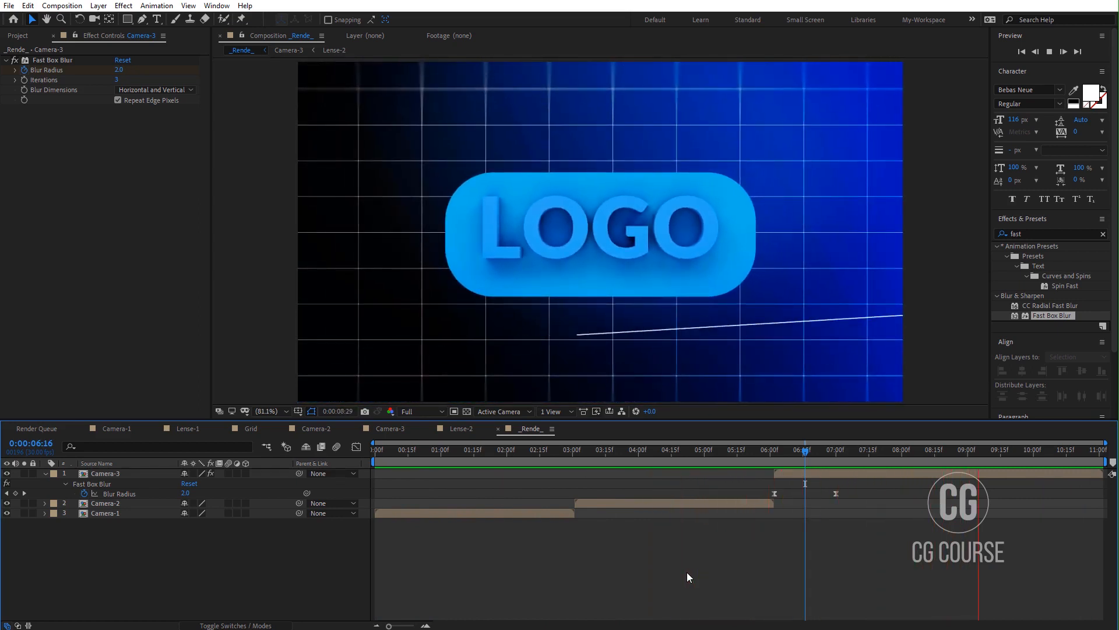
{"action": "key", "text": "space"}
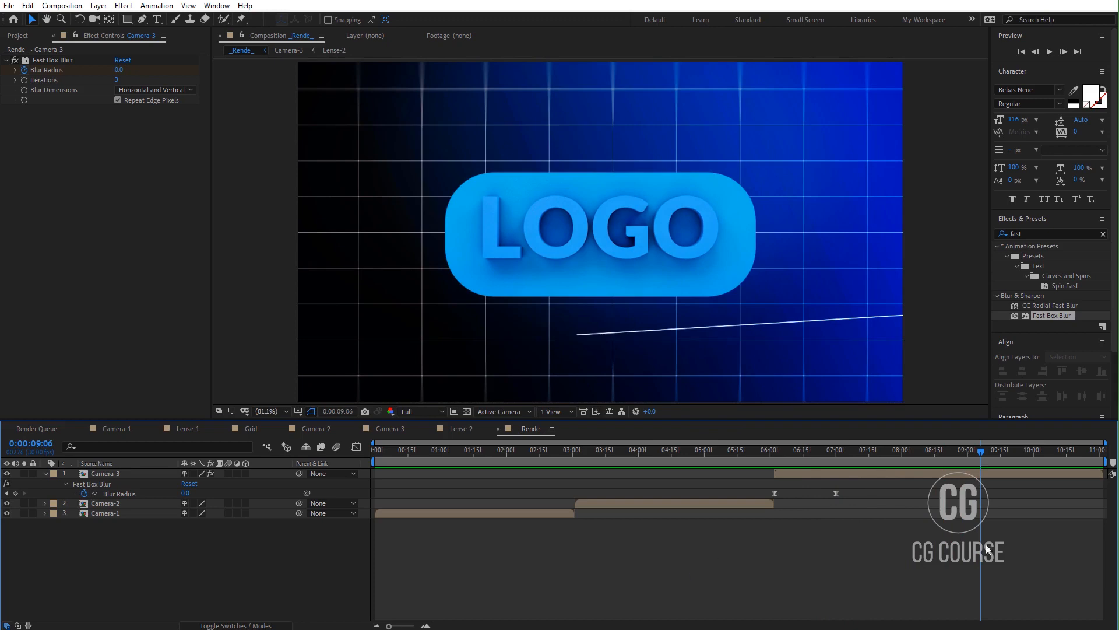